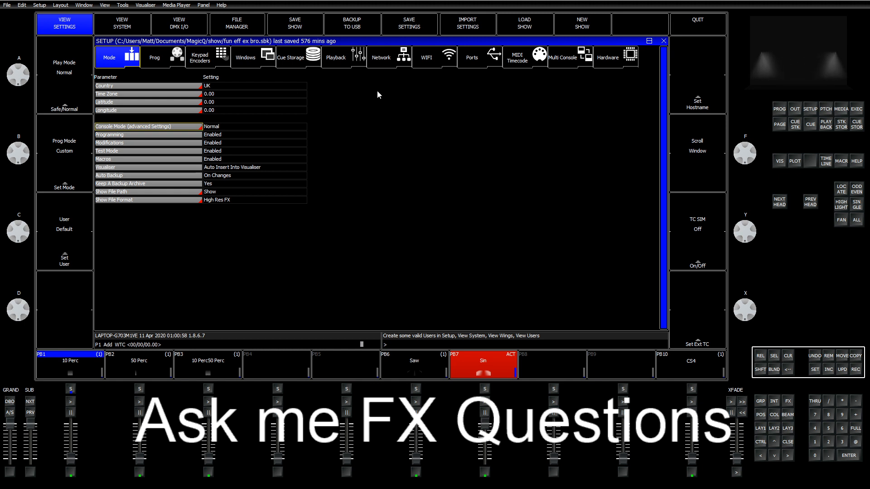
# Stop the test of the 10 Perc cue stack in the cue stack store and return to the outputs and cue windows.
pyautogui.click(772, 428)
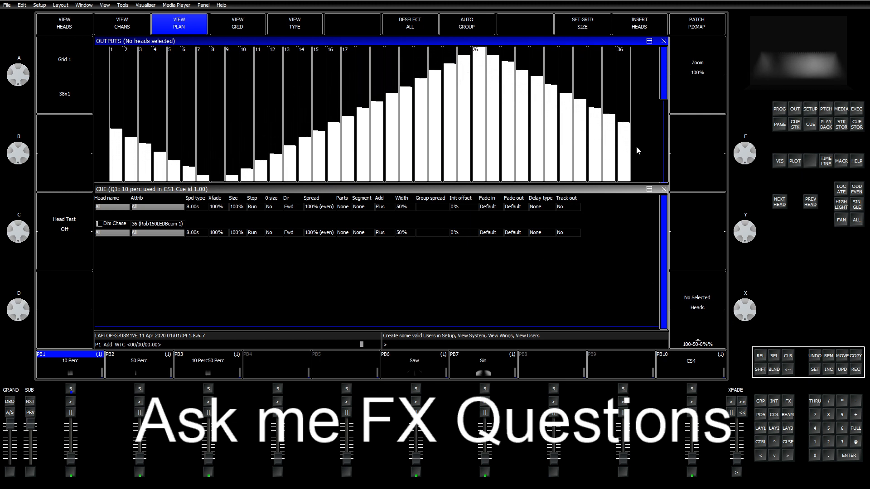
pyautogui.click(842, 126)
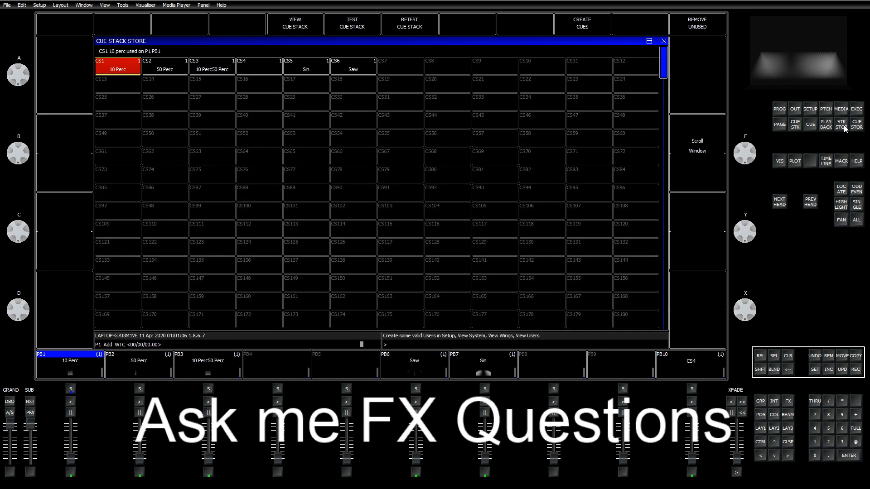
pyautogui.click(113, 60)
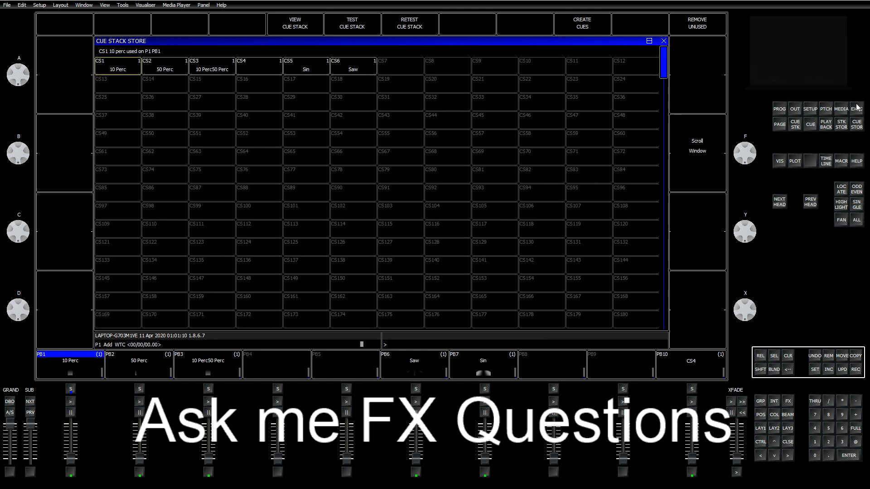
pyautogui.click(664, 41)
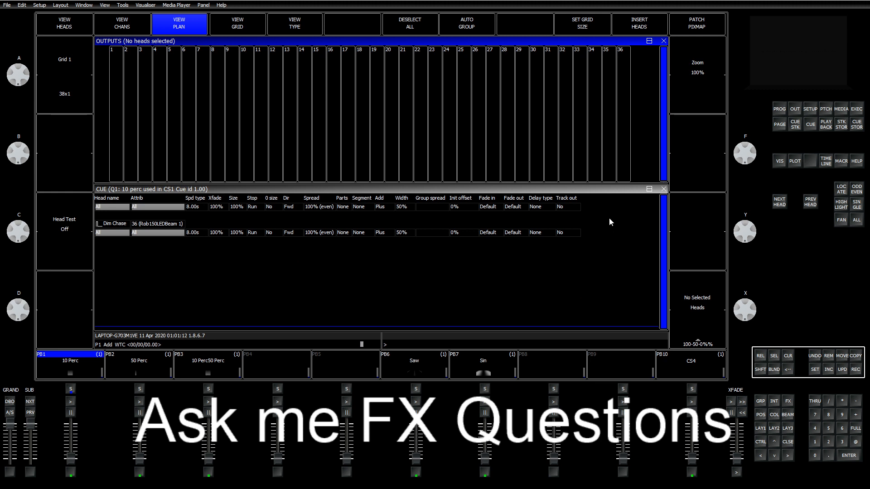
# Show the FX parameters of the Saw playback's cue beneath the outputs plan, closing its cue stack window.
pyautogui.click(421, 364)
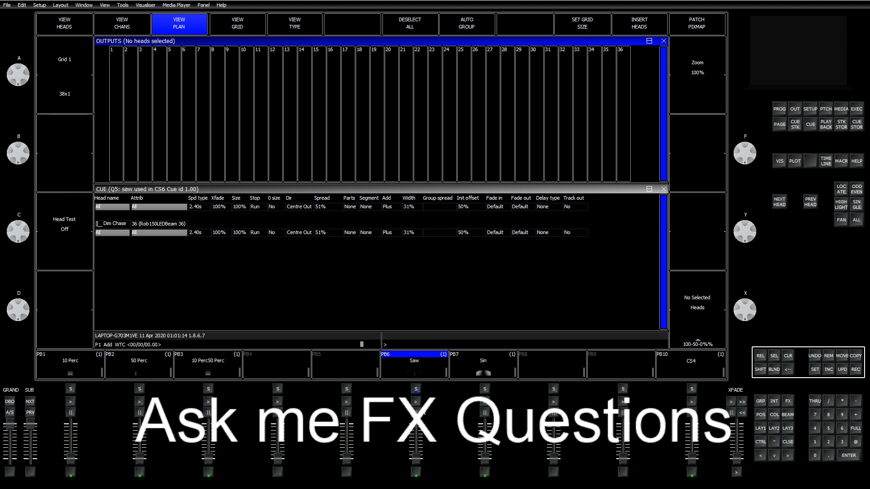
pyautogui.click(425, 367)
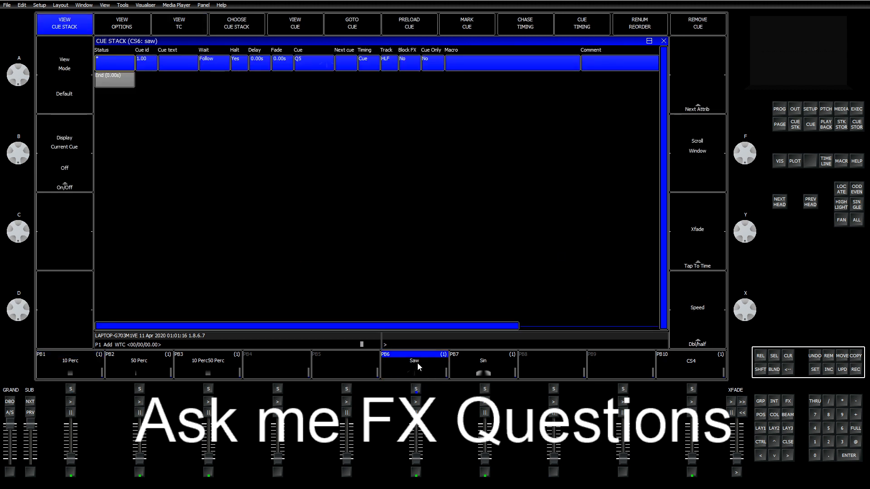
pyautogui.click(297, 26)
pyautogui.click(183, 24)
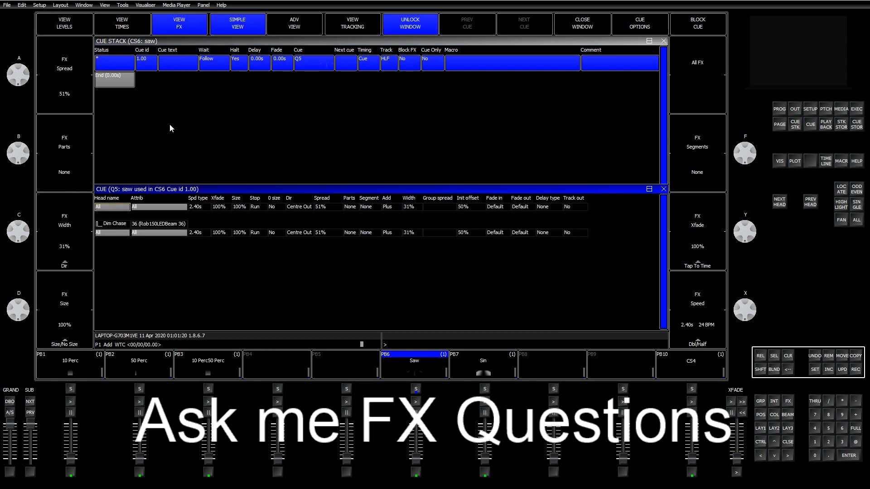
pyautogui.click(664, 41)
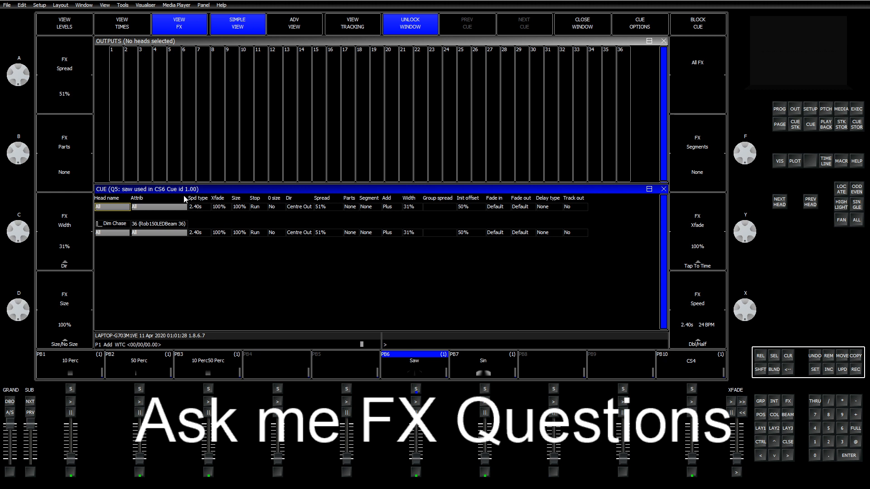
# Run the Saw playback and step through its cue's FX parameters as far as 0 size.
pyautogui.click(117, 225)
pyautogui.click(415, 402)
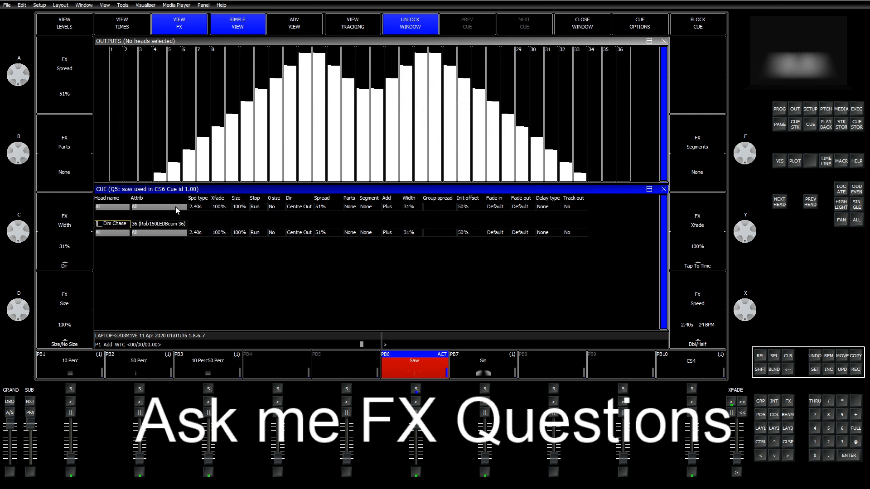
pyautogui.click(221, 206)
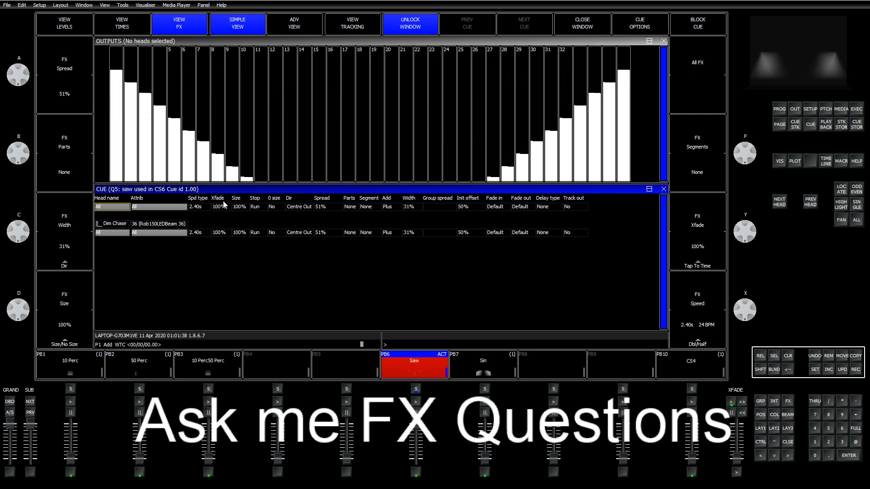
pyautogui.press('Right')
pyautogui.press('Right')
pyautogui.press('Right')
pyautogui.press('Right')
pyautogui.press('Right')
pyautogui.press('Right')
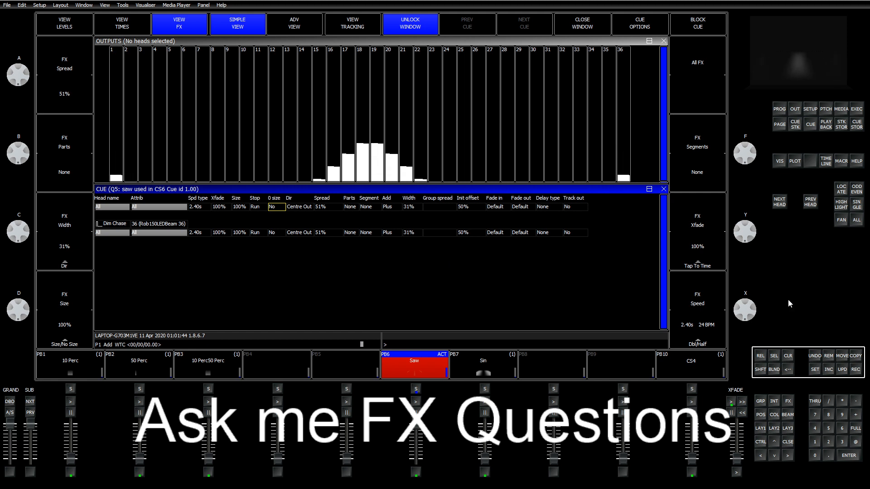
# Select the heads of group 1 and set their beam zoom to 255, Wide To Narrow.
pyautogui.click(762, 429)
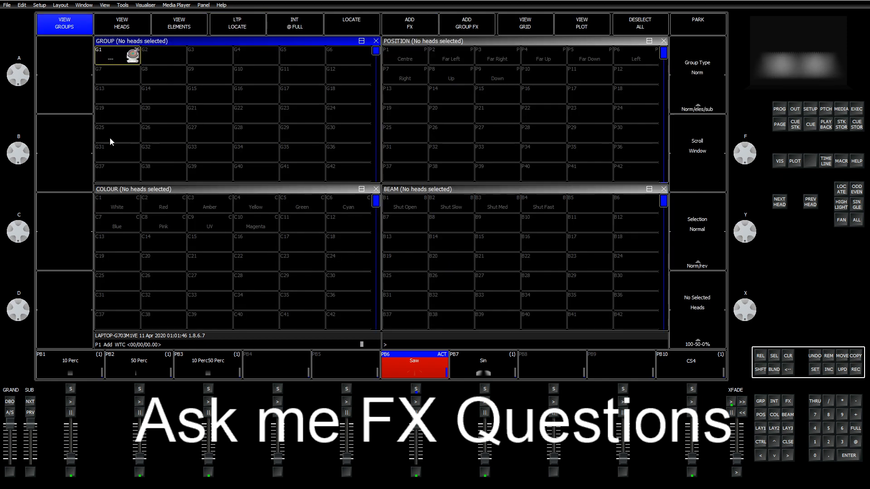
pyautogui.click(117, 64)
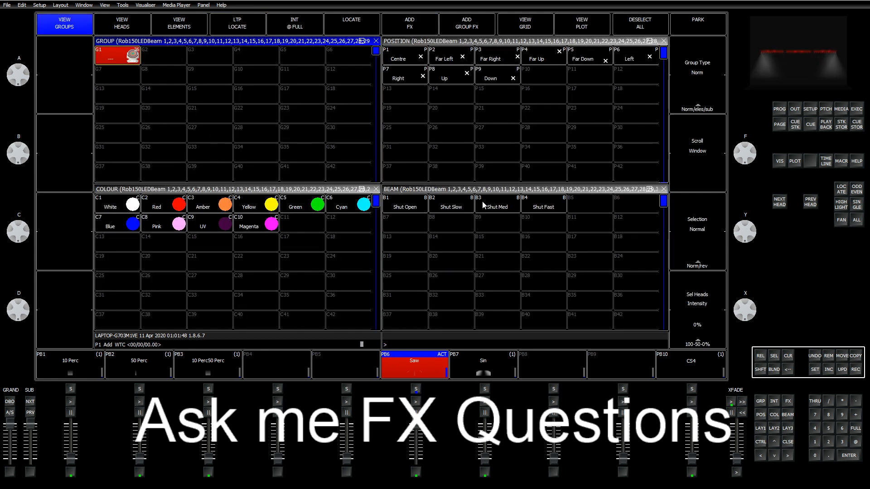
pyautogui.click(471, 189)
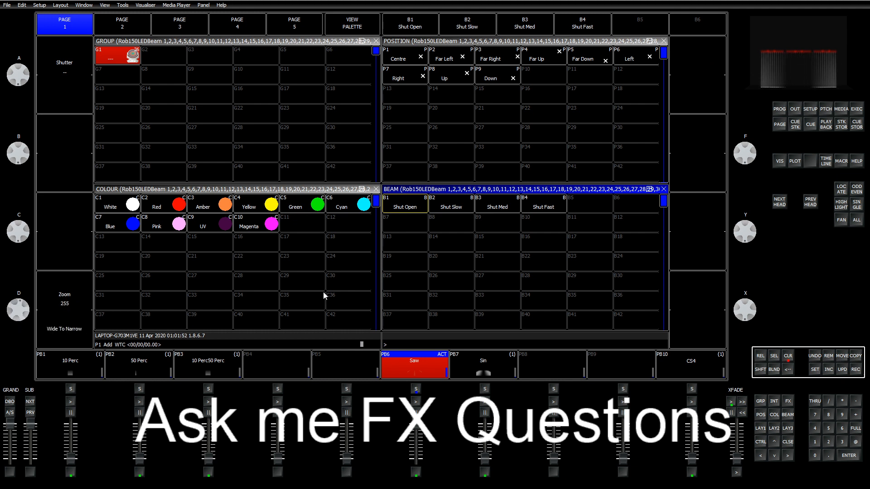
# Fan the pan of the group 1 heads to -44 and set their tilt to -52.
pyautogui.click(461, 42)
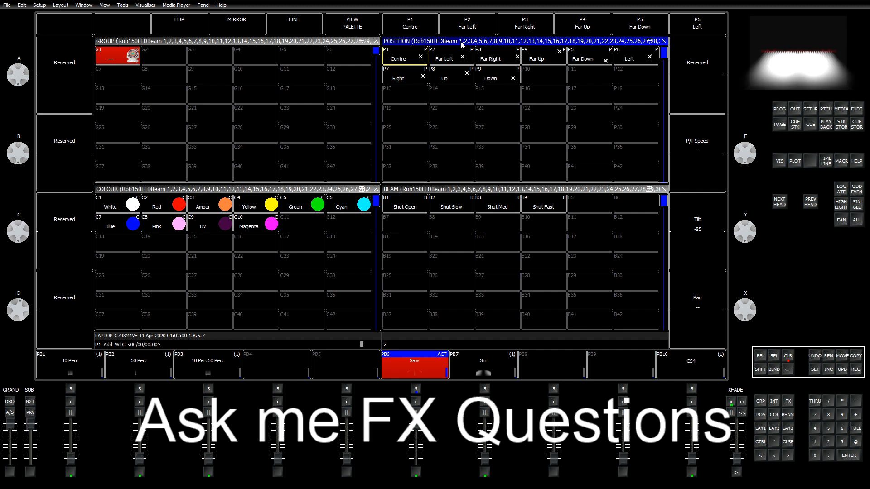
pyautogui.hotkey('ctrl', 'f')
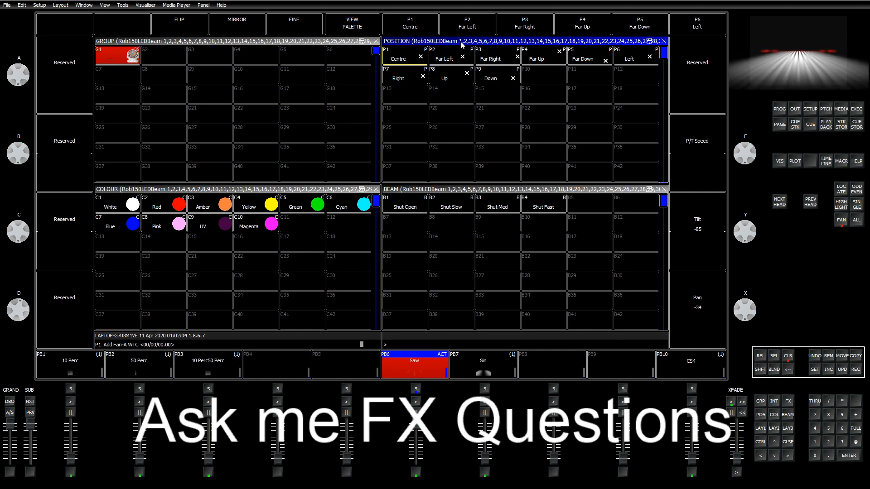
pyautogui.hotkey('ctrl', 'f')
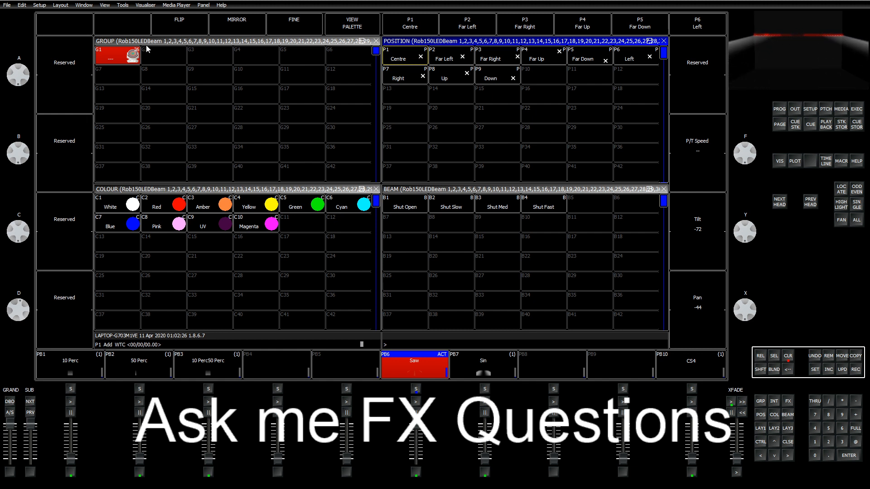
pyautogui.press('p')
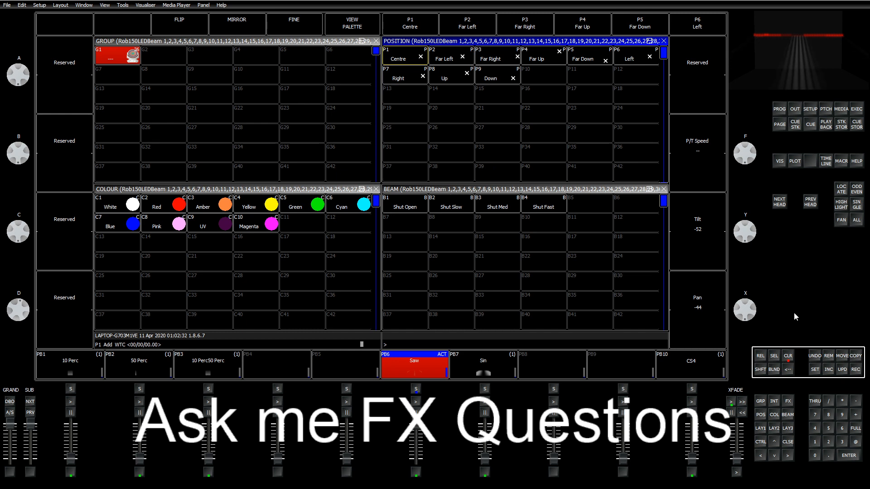
# Check the head levels held in the programmer and clear the programmer.
pyautogui.click(780, 110)
pyautogui.click(83, 29)
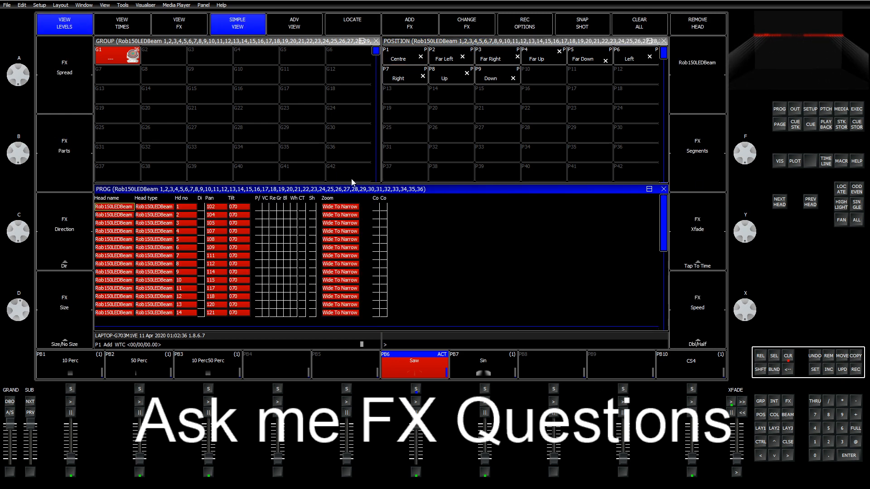
pyautogui.click(791, 356)
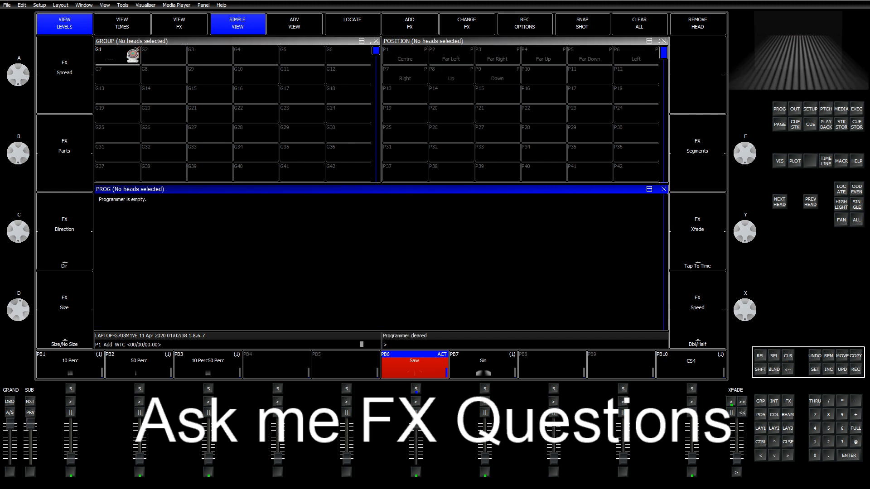
# Show the outputs plan with the Saw cue's FX beneath it and select the Dim Chase init offset.
pyautogui.click(443, 359)
pyautogui.click(443, 359)
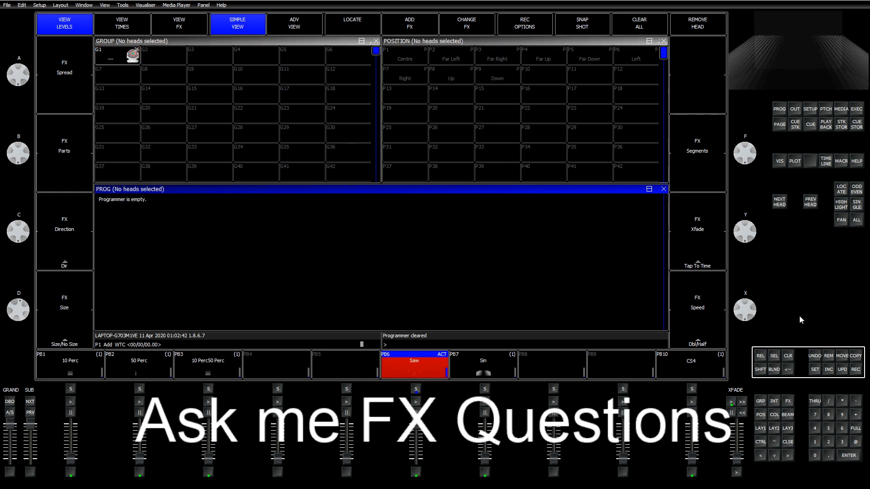
pyautogui.click(796, 112)
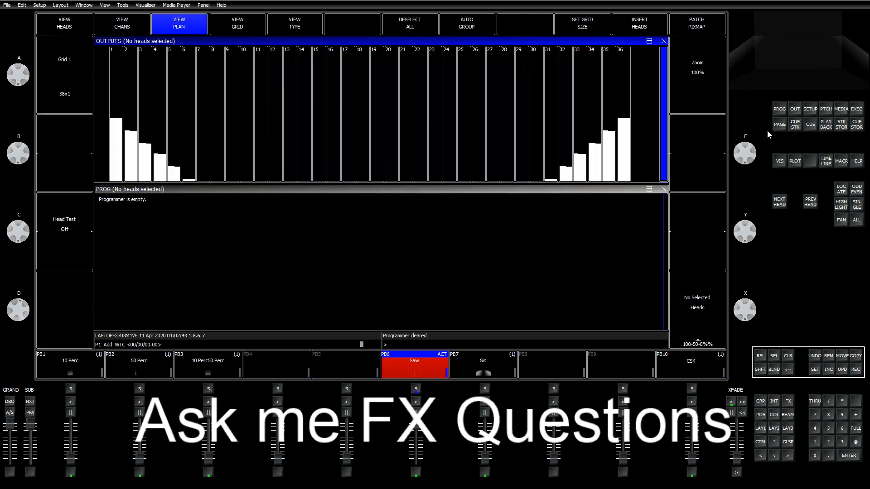
pyautogui.click(255, 190)
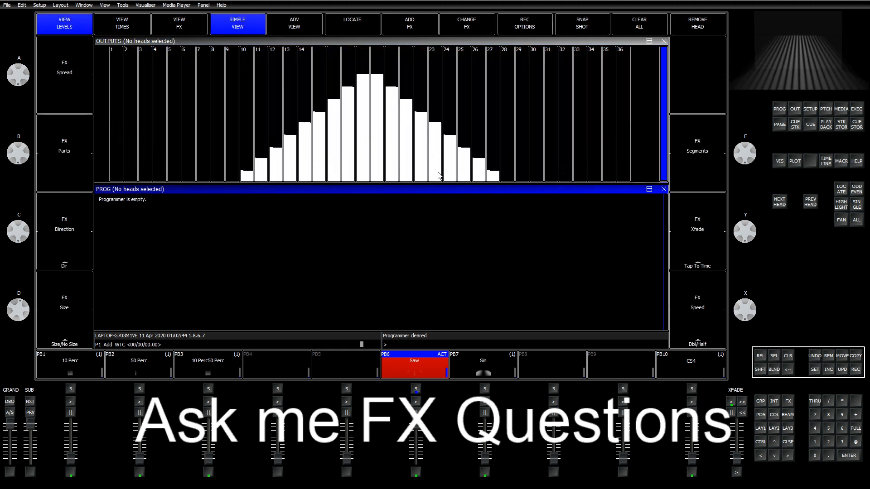
pyautogui.click(810, 125)
pyautogui.moveTo(117, 227); pyautogui.dragTo(401, 231)
pyautogui.click(471, 233)
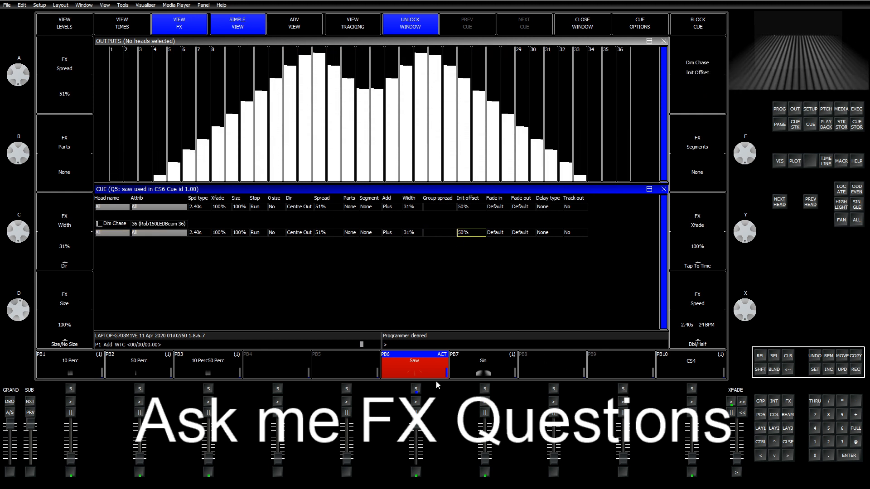
# Release the Saw playback and run the Sin playback with its Testsine effect, keeping the outputs plan in view.
pyautogui.click(476, 362)
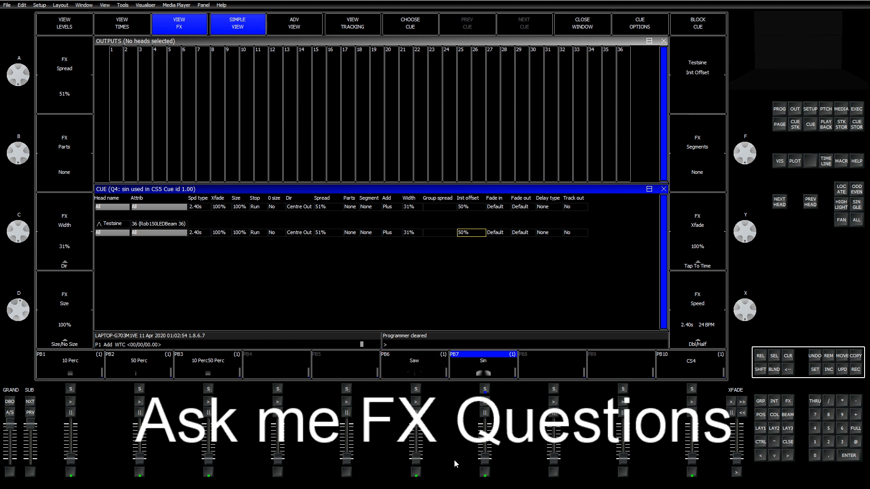
pyautogui.click(113, 225)
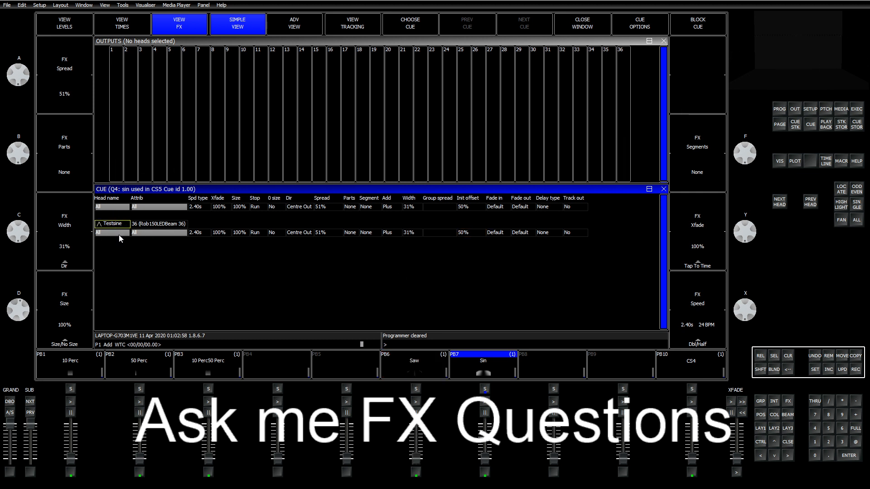
pyautogui.click(485, 461)
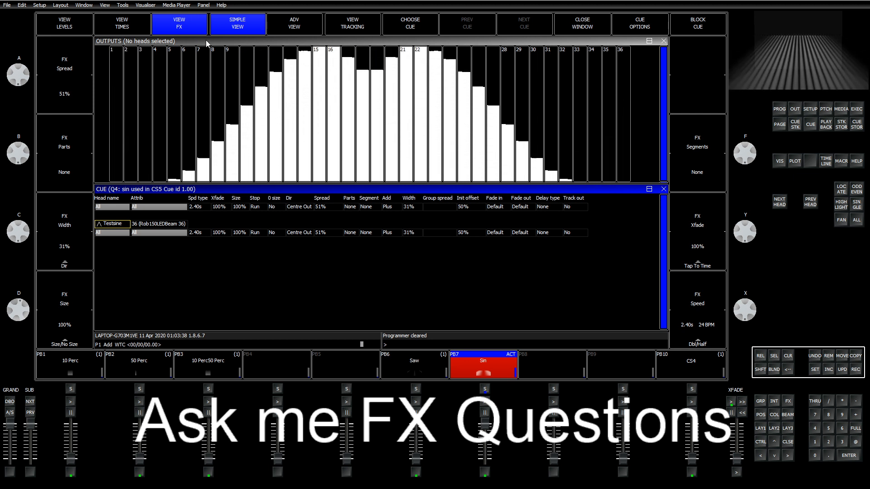
pyautogui.click(464, 91)
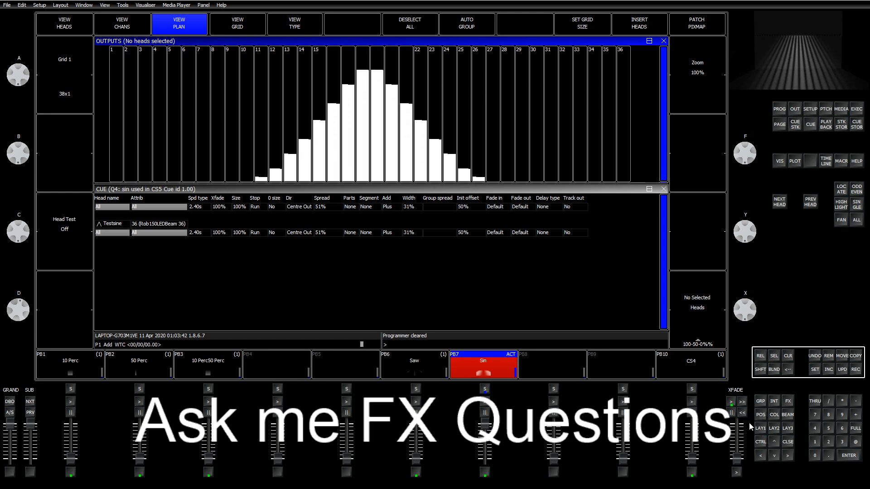
pyautogui.click(765, 428)
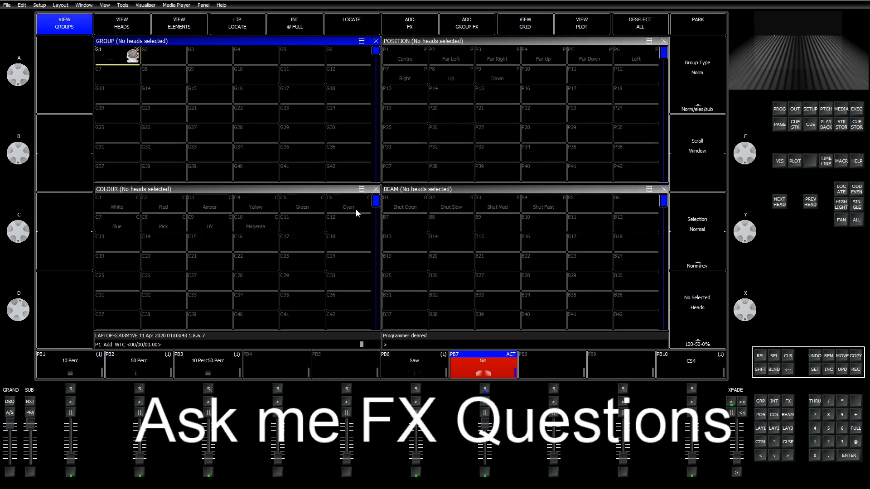
pyautogui.click(109, 57)
pyautogui.click(404, 25)
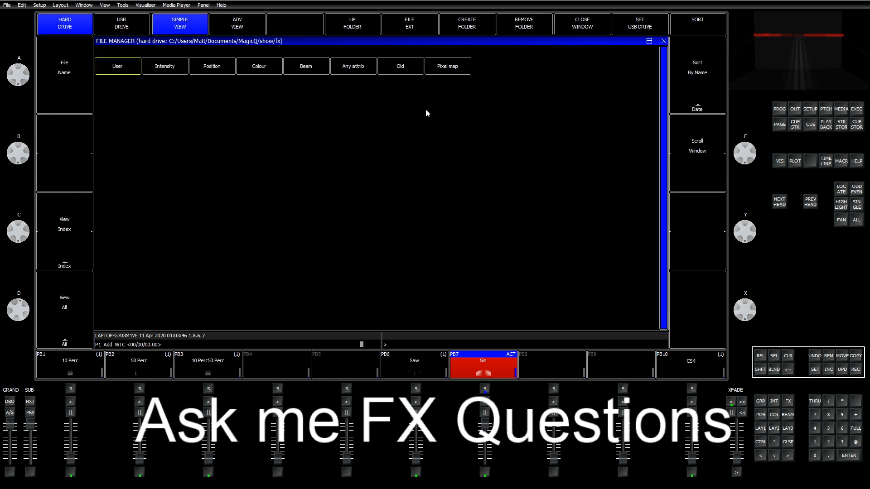
pyautogui.click(358, 72)
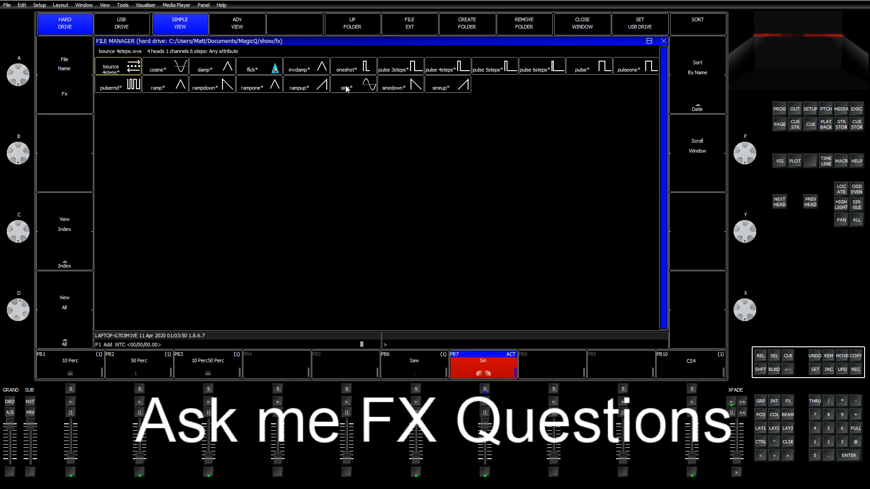
pyautogui.click(788, 441)
pyautogui.click(789, 357)
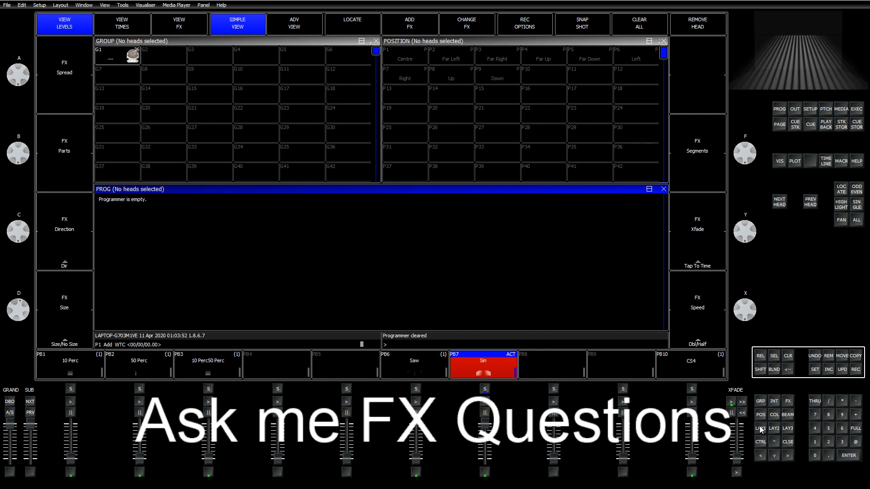
# Release the Sin playback and add the sine FX to the dimmer of the group 1 heads.
pyautogui.click(761, 428)
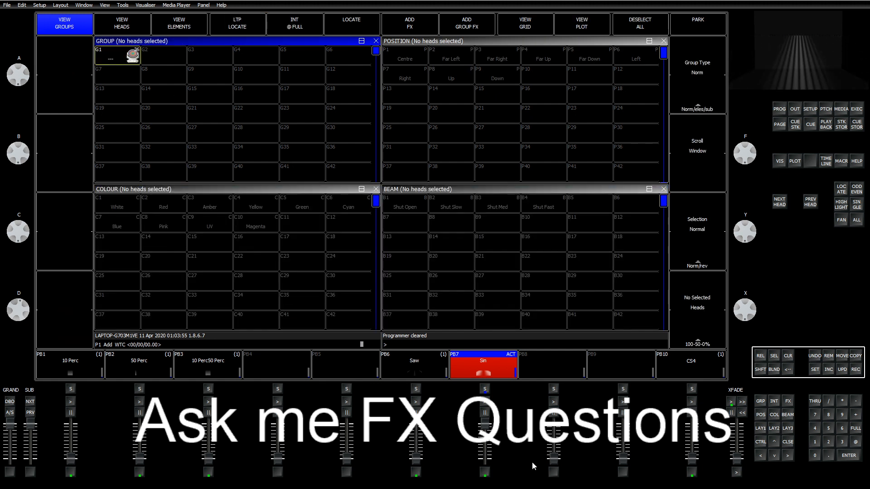
pyautogui.moveTo(487, 429); pyautogui.dragTo(488, 464)
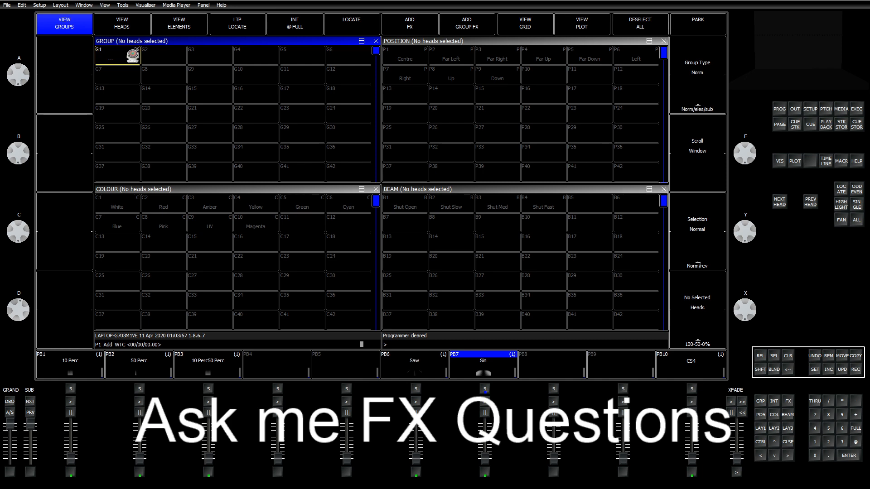
pyautogui.click(122, 59)
pyautogui.click(416, 29)
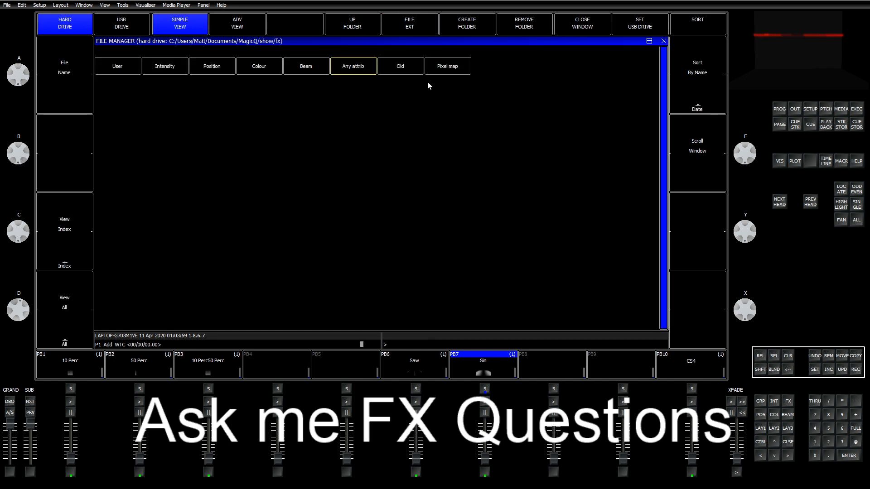
pyautogui.click(361, 70)
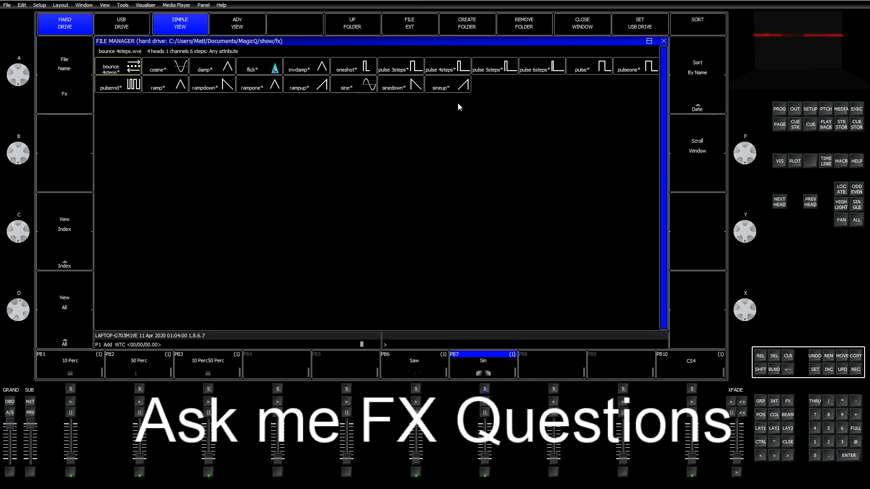
pyautogui.click(353, 90)
pyautogui.click(221, 80)
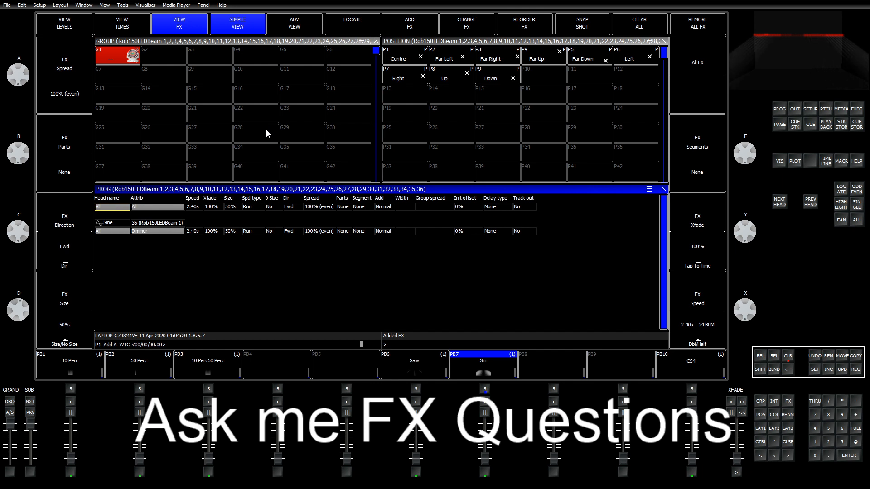
# Show the outputs plan above the programmer and set the sine FX's add mode to Plus and its size to 100%.
pyautogui.click(795, 107)
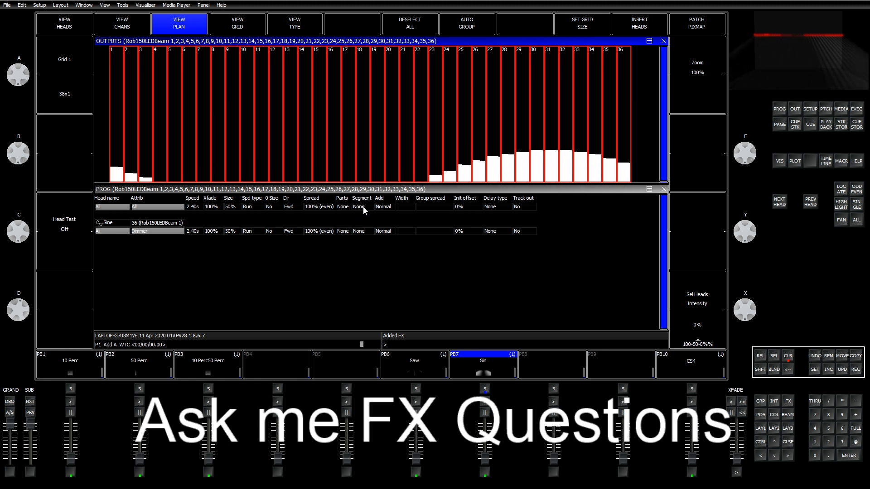
pyautogui.click(390, 209)
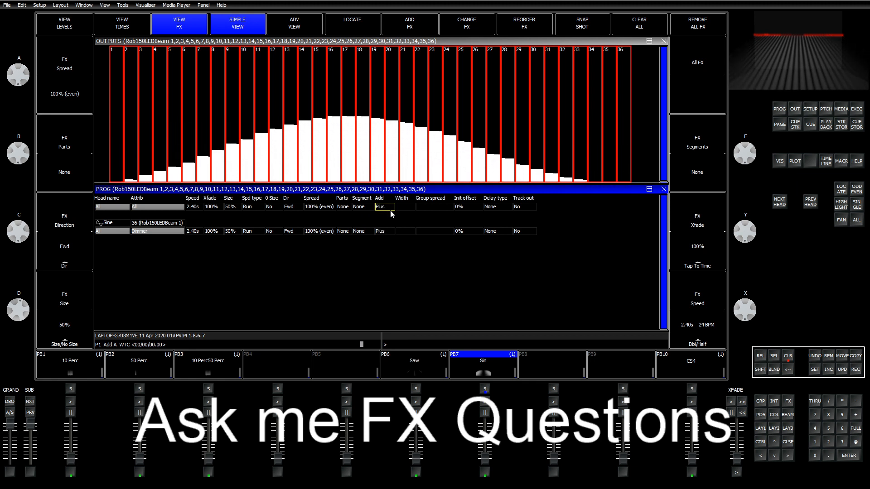
pyautogui.press('Left')
pyautogui.press('Left')
pyautogui.press('Left')
pyautogui.press('Left')
pyautogui.press('Left')
pyautogui.press('Left')
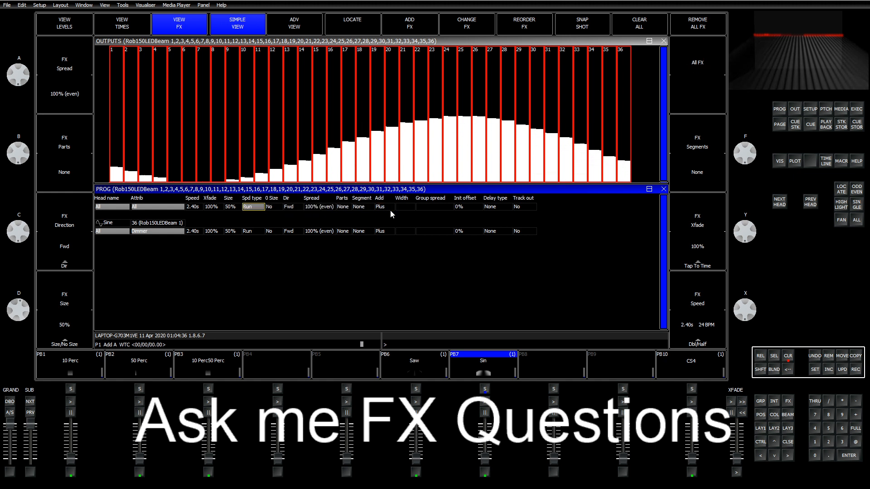
pyautogui.write('100')
pyautogui.press('Return')
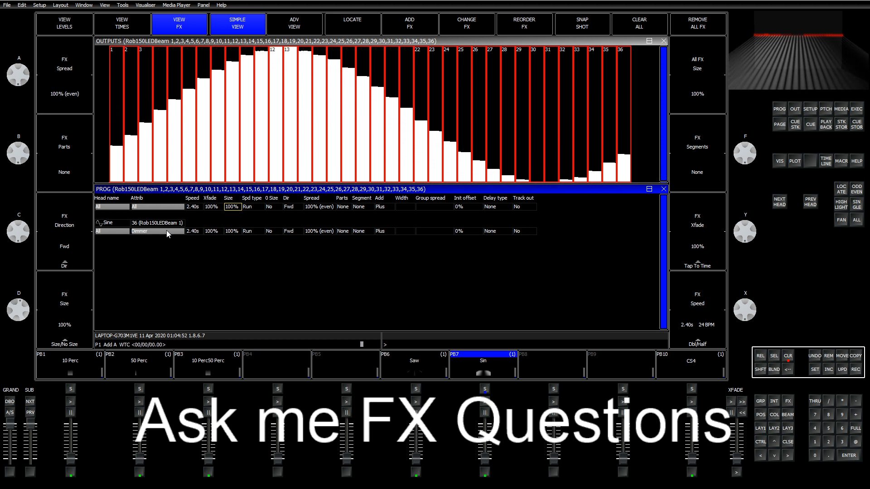
# Try the sine FX with a 0% crossfade, restore it to 100%, and set the FX speed to 2.53 s.
pyautogui.click(404, 208)
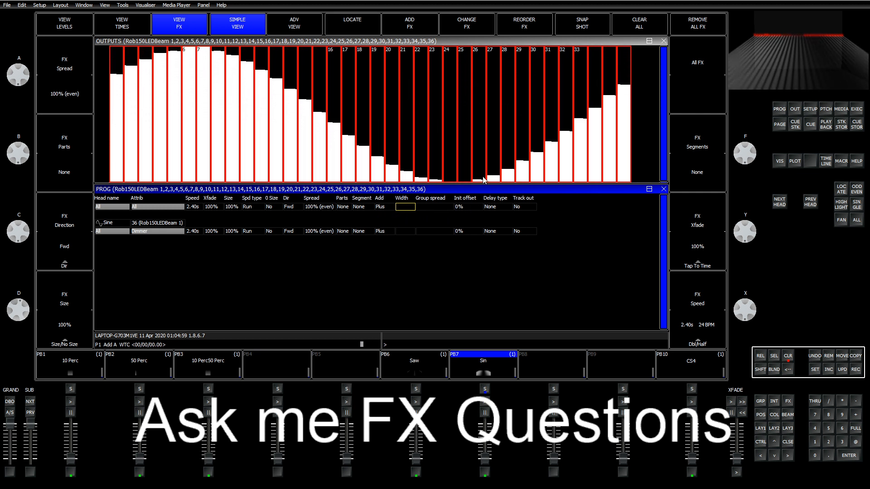
pyautogui.scroll(-3, 556, 174)
pyautogui.scroll(-10, 560, 183)
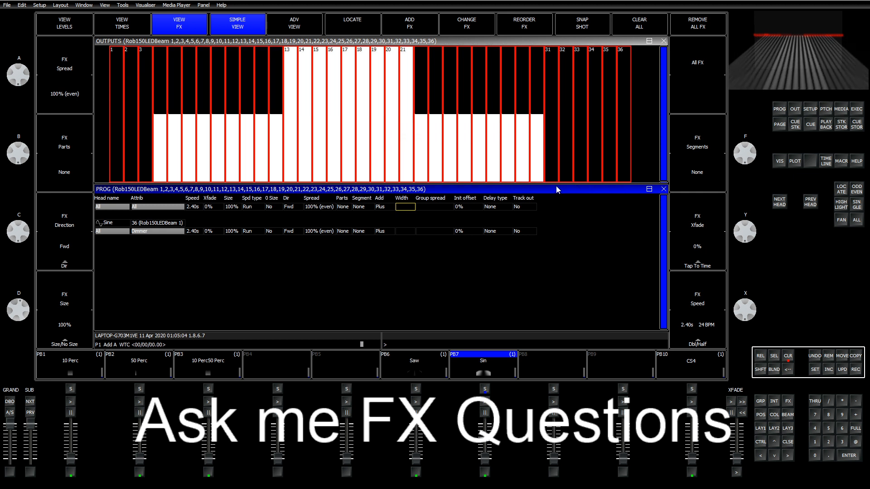
pyautogui.scroll(3, 557, 187)
pyautogui.scroll(10, 557, 187)
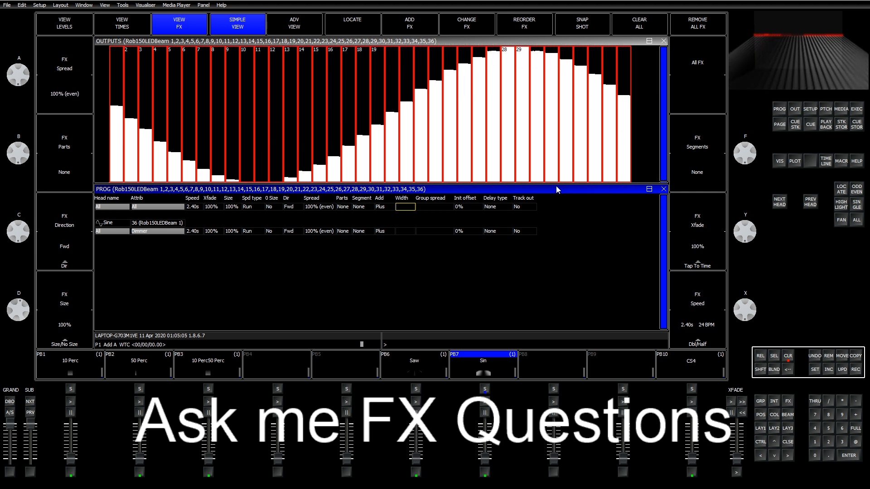
pyautogui.scroll(2, 557, 190)
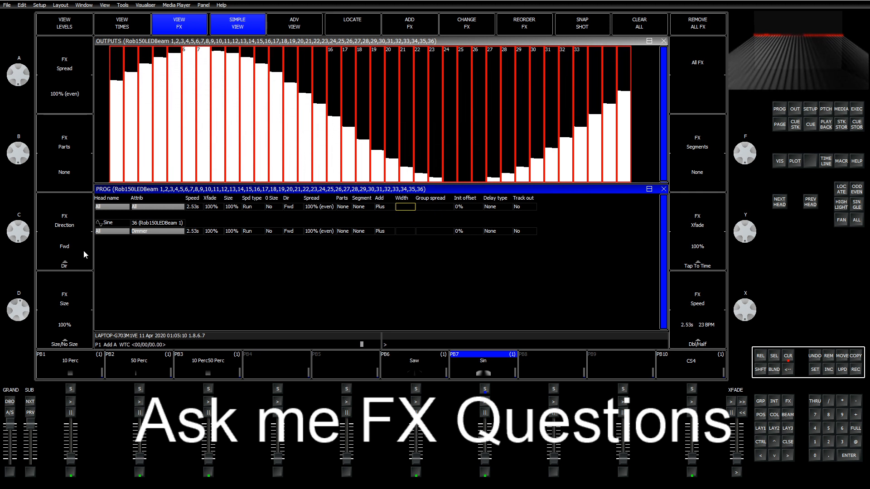
# Try the sine FX with its parts at 2's and 3's, and reset the parts to None.
pyautogui.scroll(1, 64, 246)
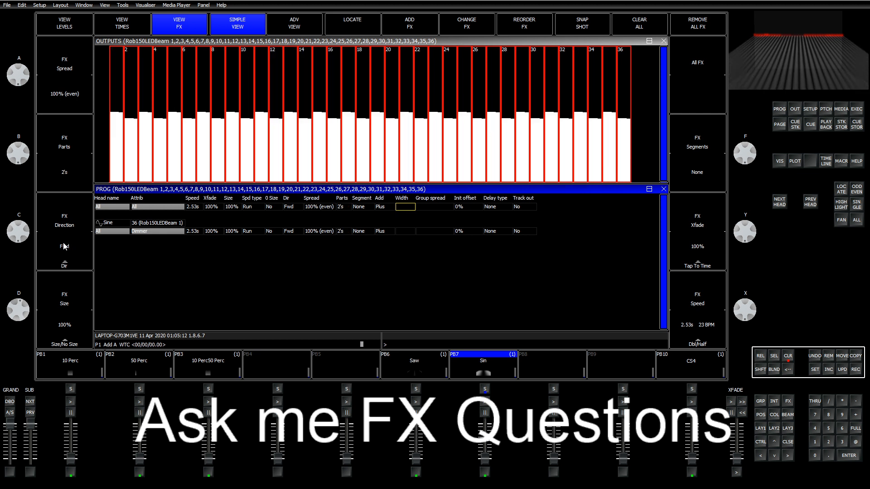
pyautogui.scroll(1, 64, 246)
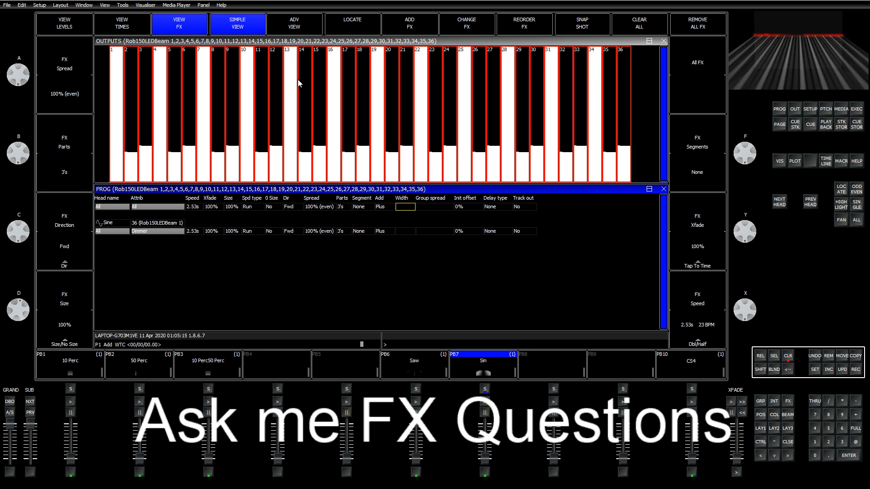
pyautogui.scroll(-2, 291, 52)
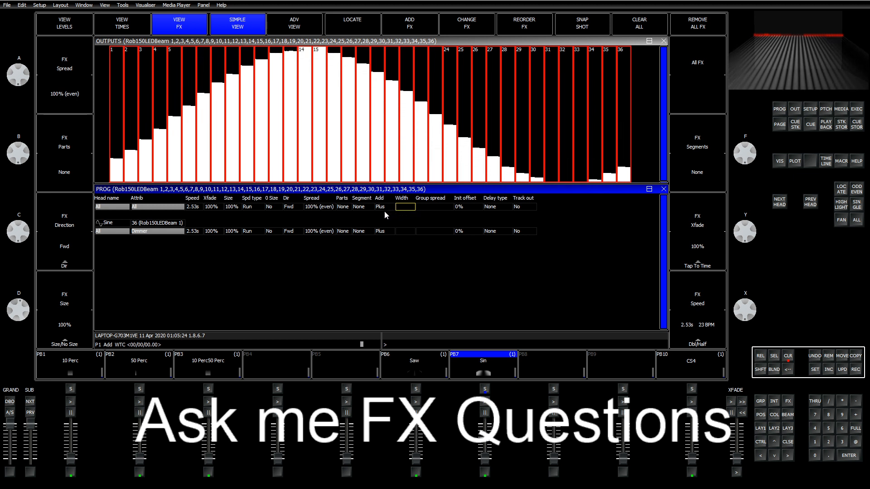
# Set the sine FX's direction to Centre In and vary its spread between 45% and 128%, ending at 68%.
pyautogui.click(288, 209)
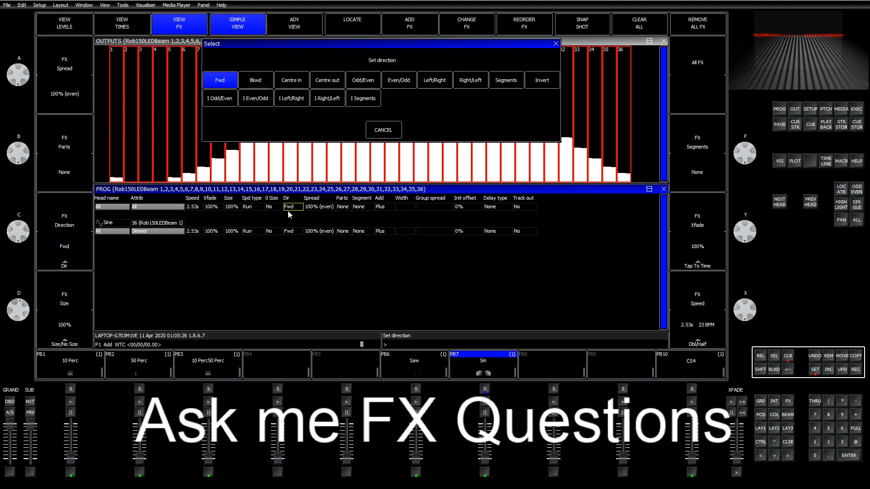
pyautogui.click(288, 81)
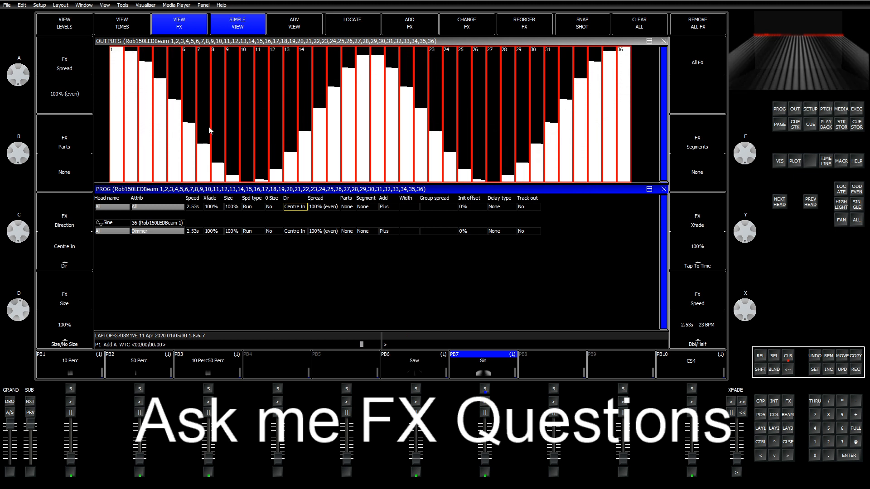
pyautogui.scroll(-12, 38, 81)
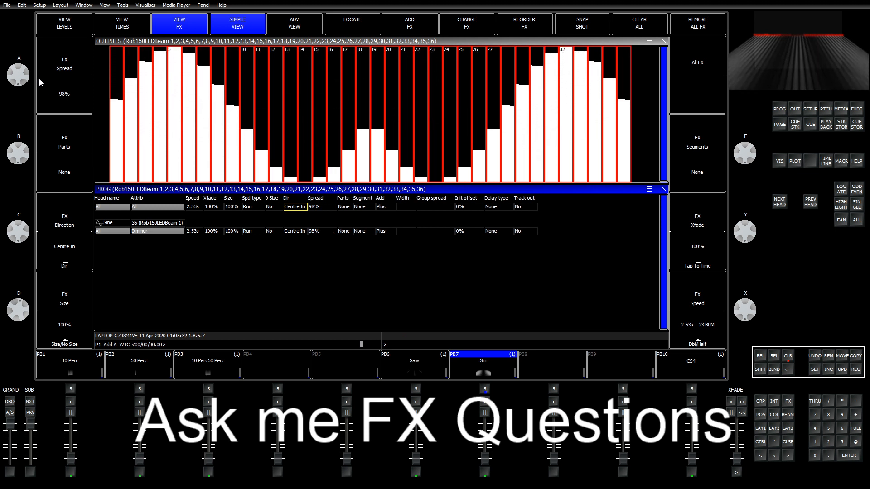
pyautogui.scroll(-20, 37, 76)
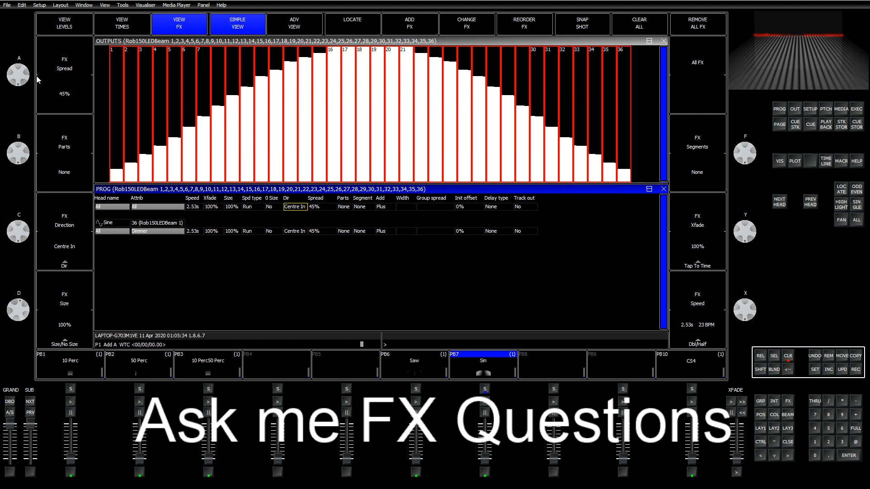
pyautogui.scroll(20, 36, 75)
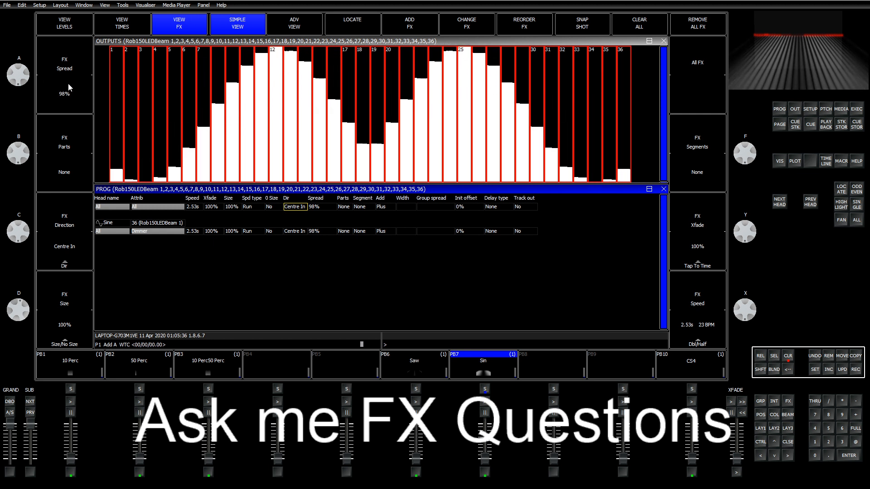
pyautogui.scroll(20, 69, 88)
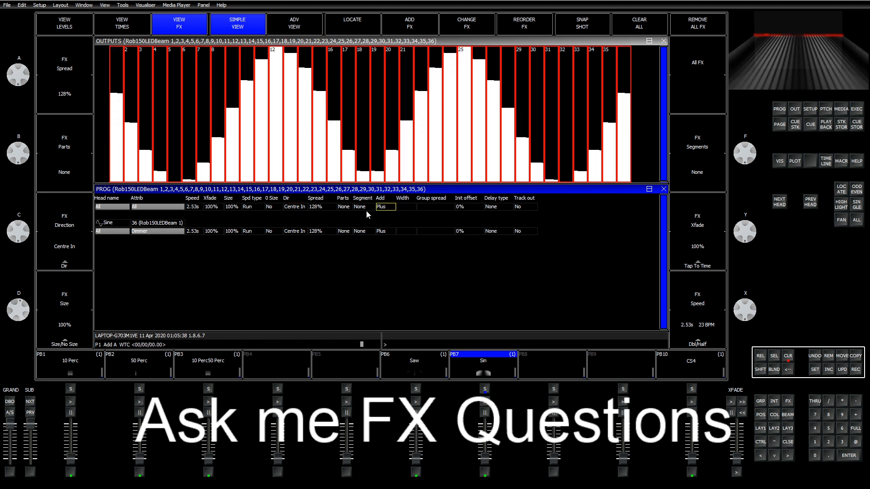
pyautogui.click(233, 207)
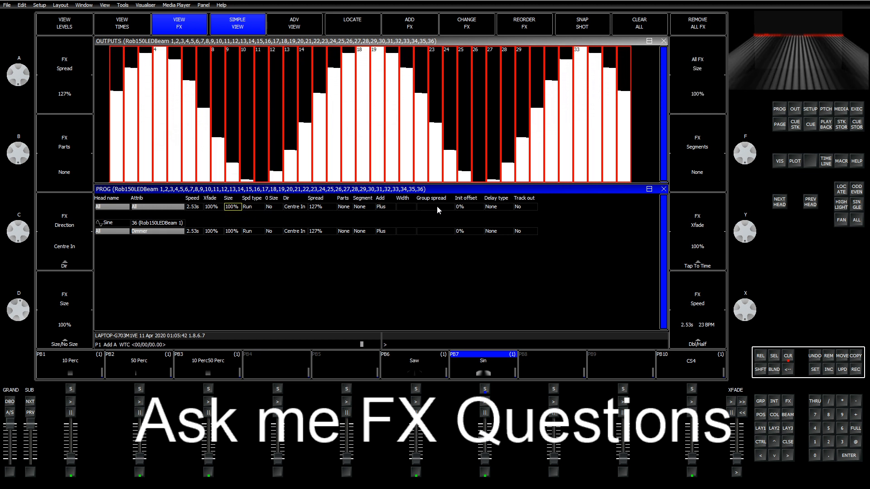
pyautogui.scroll(-20, 437, 207)
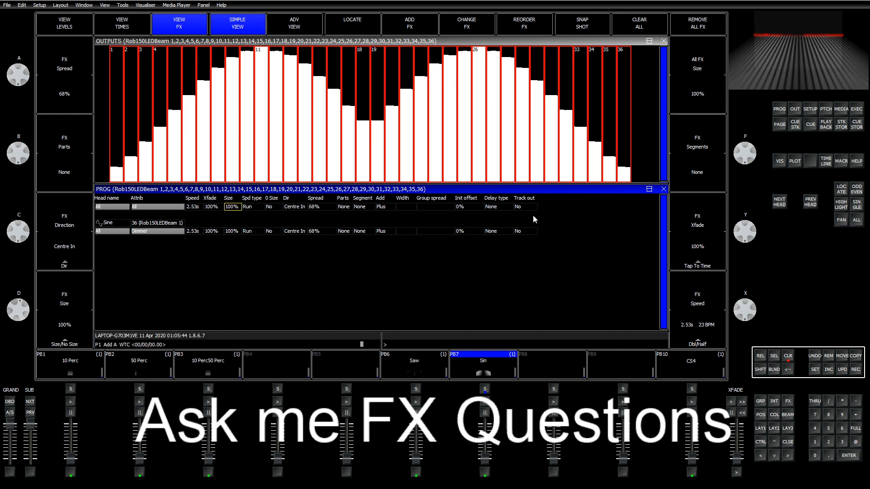
# Clear the programmer and add the user-made testsine FX to the group 1 heads.
pyautogui.click(791, 358)
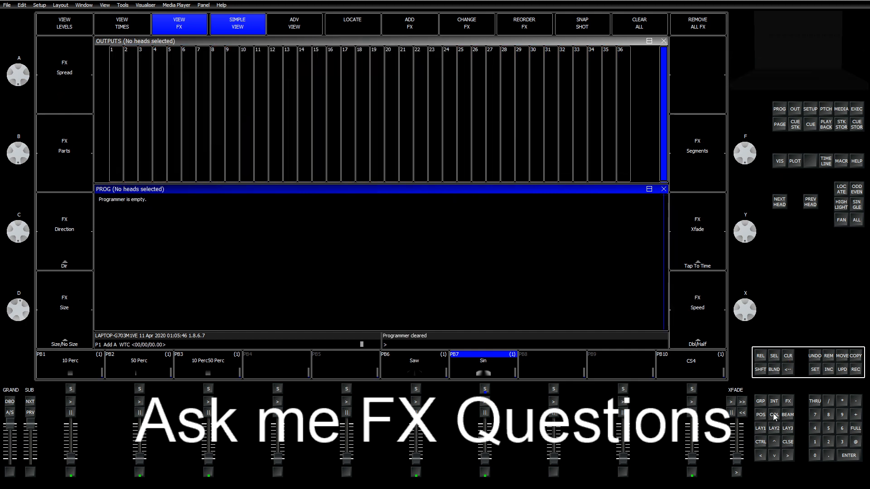
pyautogui.click(761, 430)
pyautogui.click(115, 64)
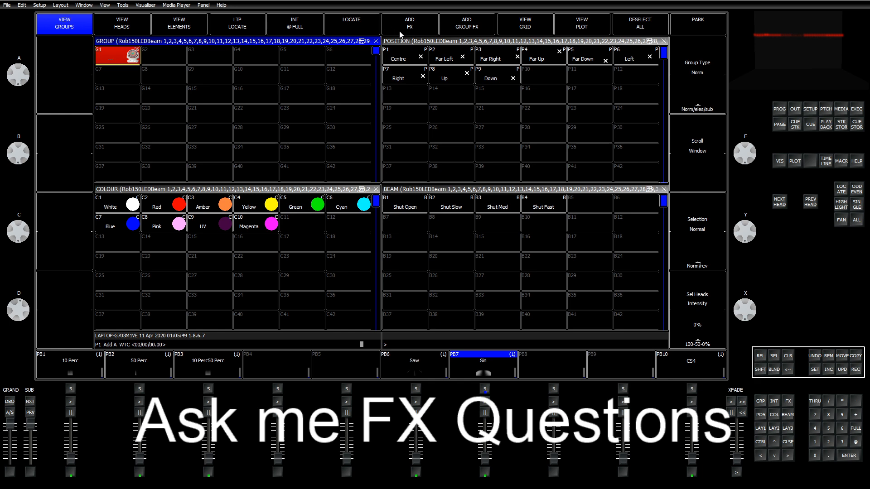
pyautogui.click(400, 32)
pyautogui.click(132, 66)
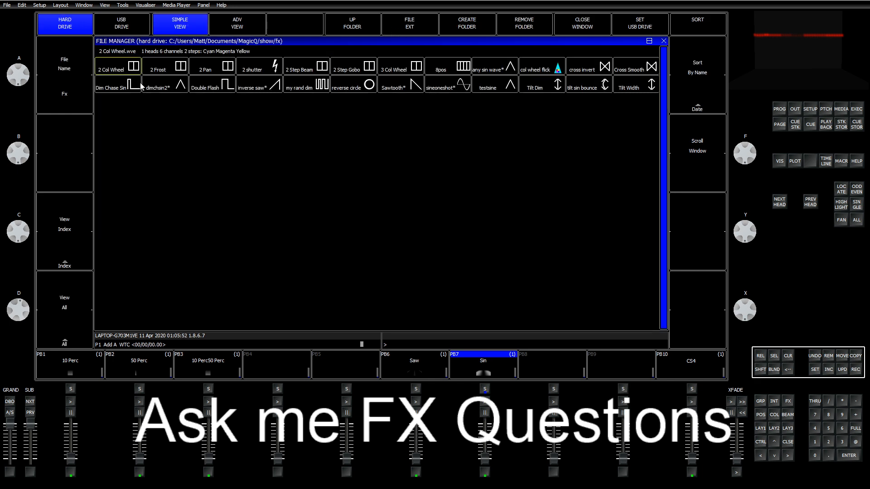
pyautogui.click(494, 86)
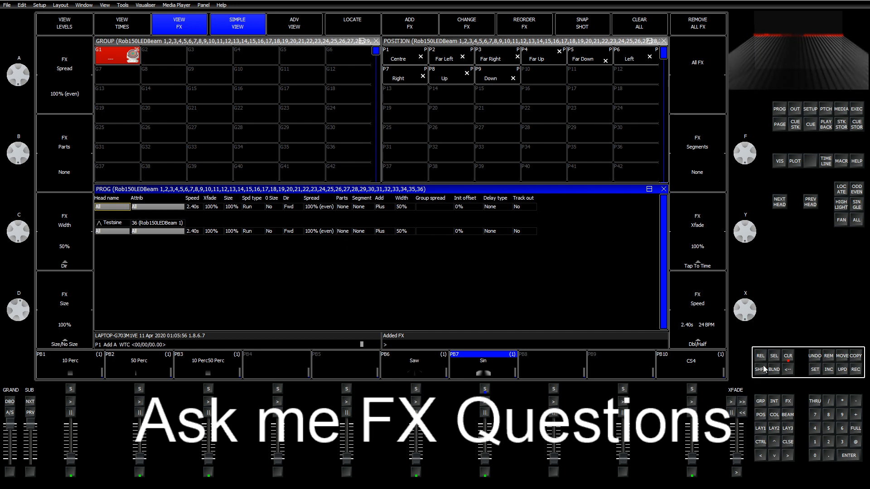
# Show the outputs plan and vary the Testsine FX's width between 16% and 72%, ending at 72%.
pyautogui.click(794, 110)
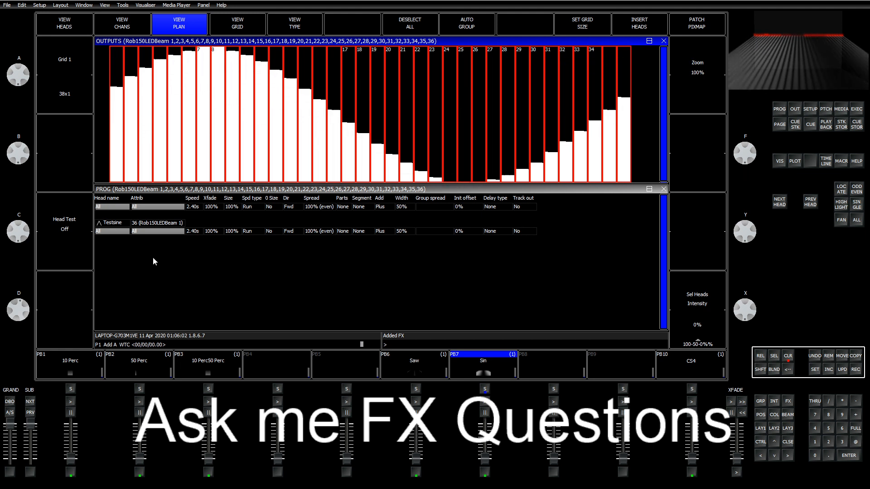
pyautogui.click(419, 209)
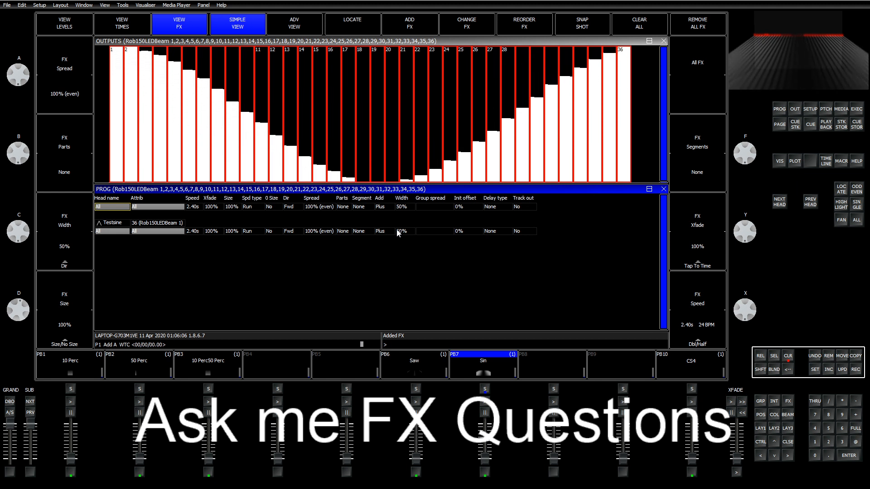
pyautogui.scroll(-4, 394, 225)
pyautogui.scroll(-20, 397, 229)
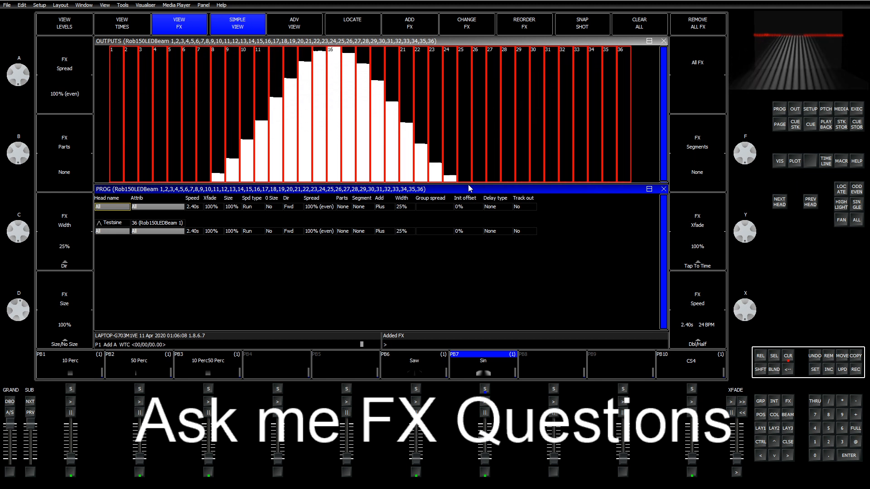
pyautogui.scroll(-4, 413, 122)
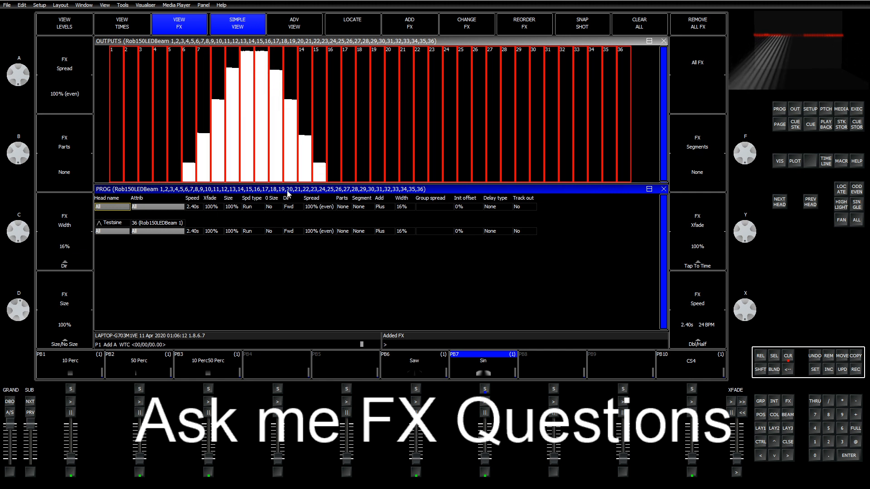
pyautogui.scroll(20, 335, 163)
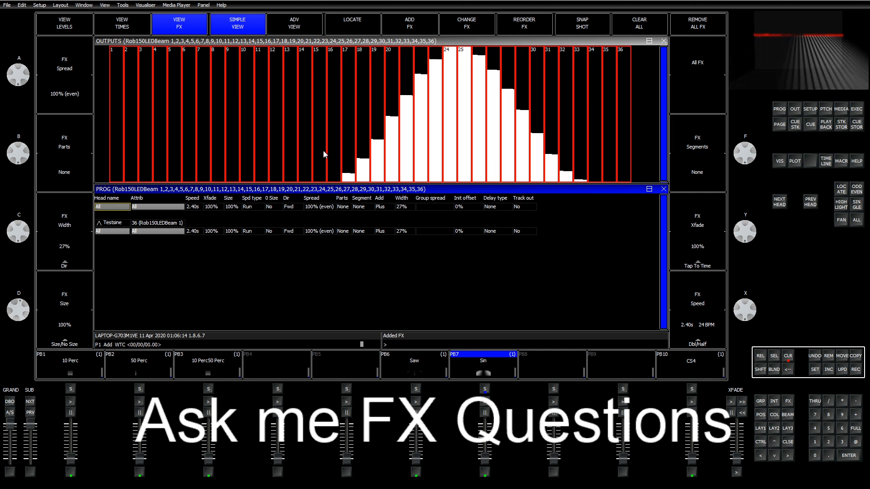
pyautogui.scroll(8, 340, 161)
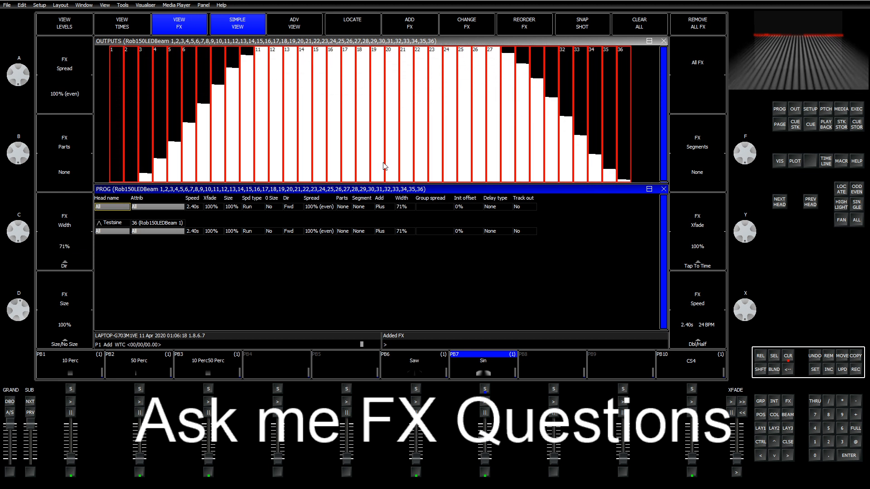
pyautogui.scroll(-6, 382, 166)
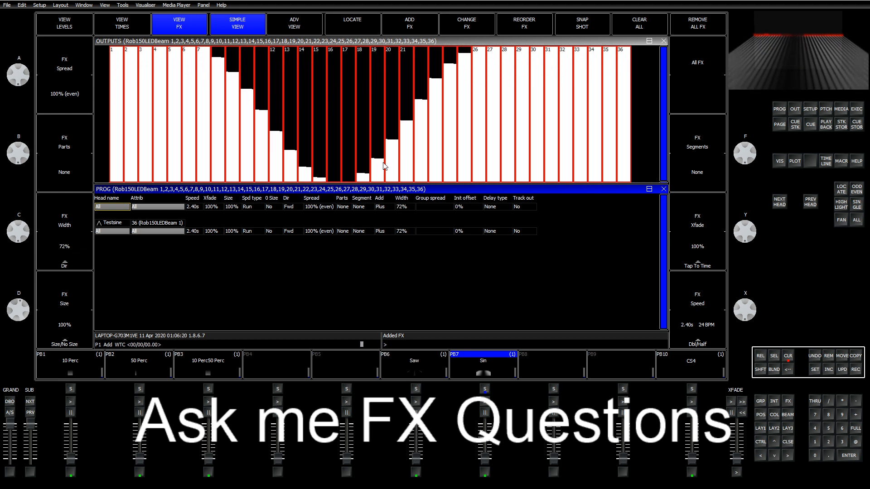
# Set the Testsine FX's width to 36% and vary its attack between 4% and 100%, ending at 49%.
pyautogui.scroll(-20, 151, 235)
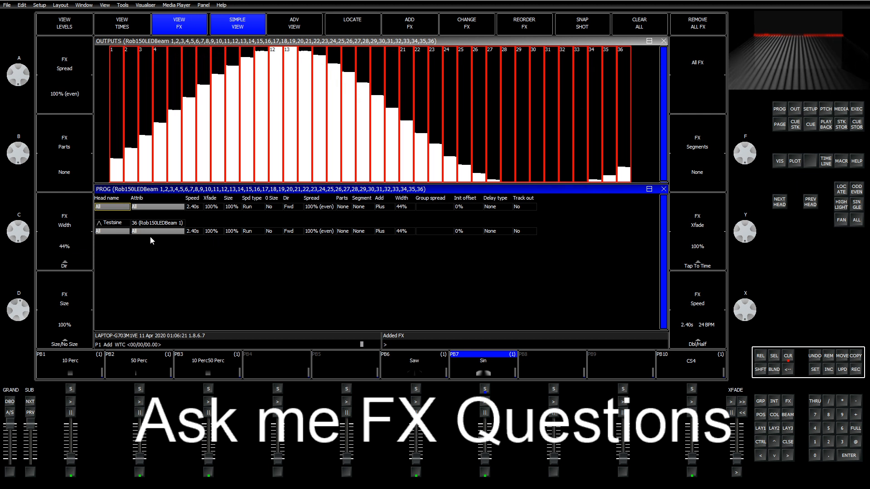
pyautogui.scroll(-2, 134, 233)
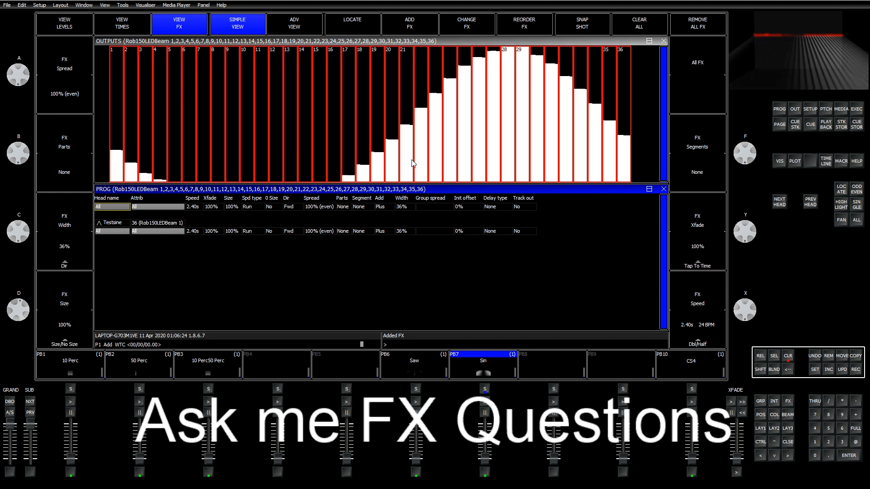
pyautogui.click(761, 371)
pyautogui.scroll(4, 744, 232)
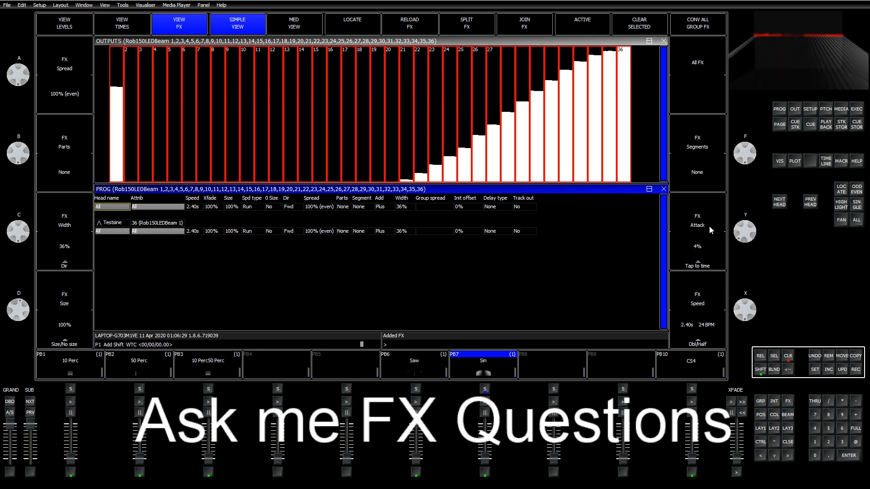
pyautogui.scroll(-4, 755, 223)
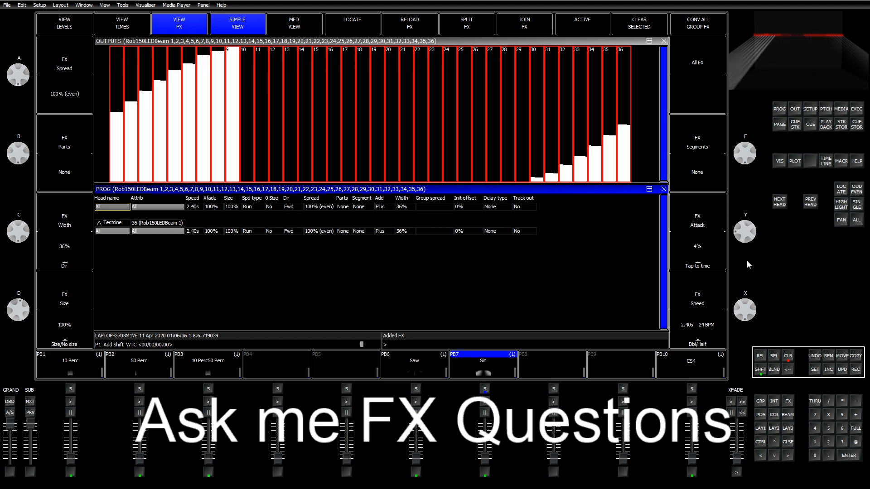
pyautogui.scroll(12, 746, 260)
pyautogui.scroll(20, 748, 259)
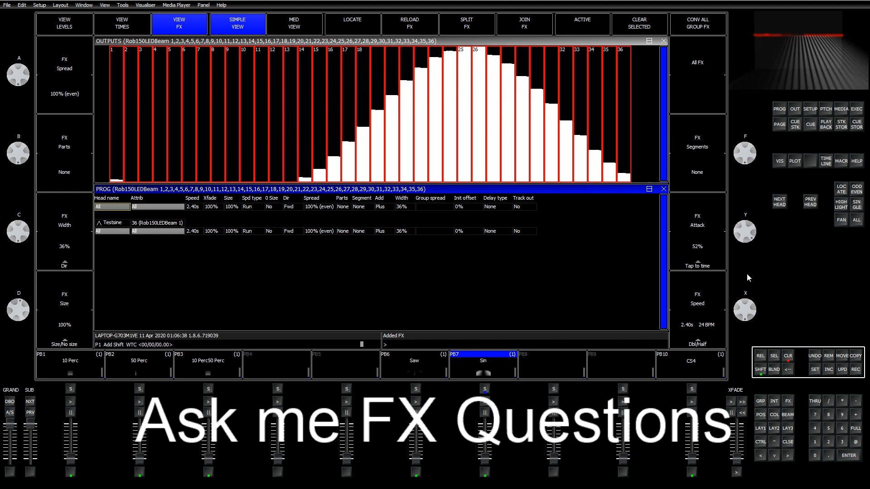
pyautogui.scroll(15, 748, 260)
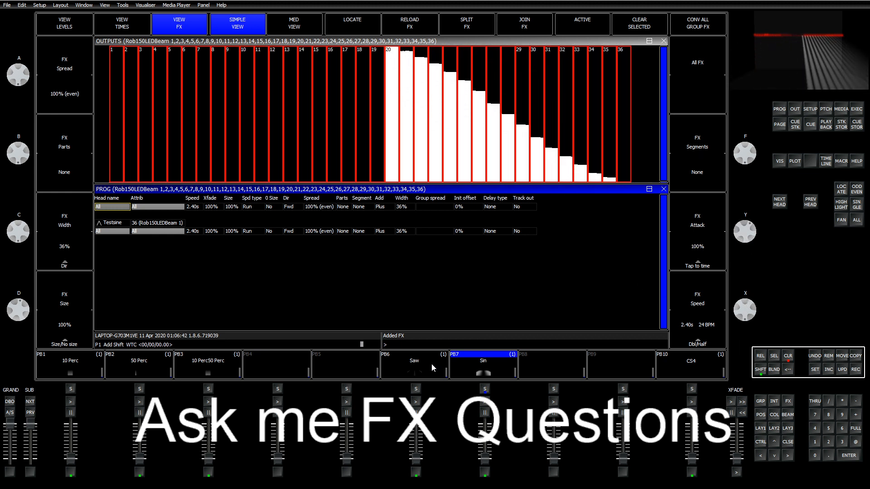
pyautogui.scroll(-17, 745, 229)
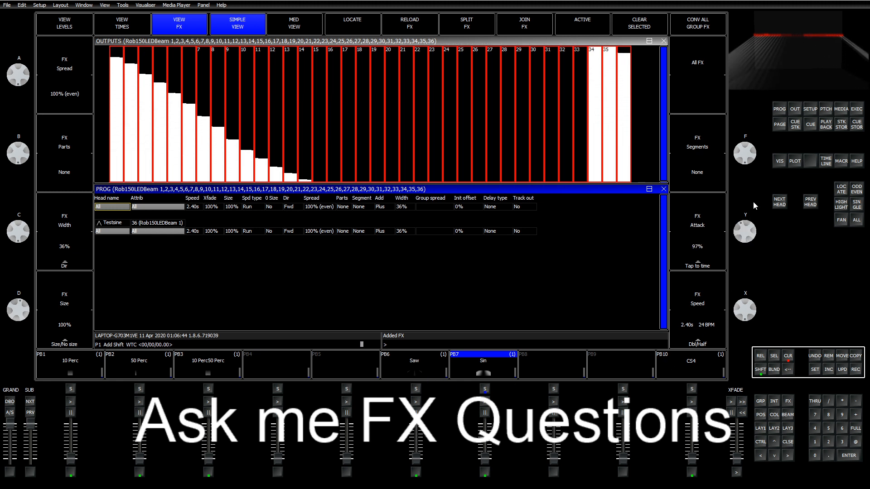
pyautogui.scroll(-6, 750, 218)
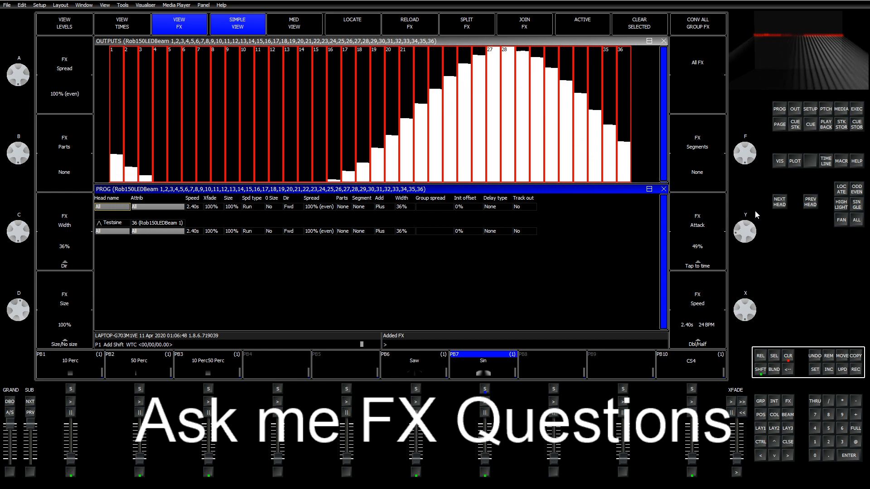
# Clear the programmer and check the cue stack of the Sin playback before returning to the group and palette layout.
pyautogui.click(787, 360)
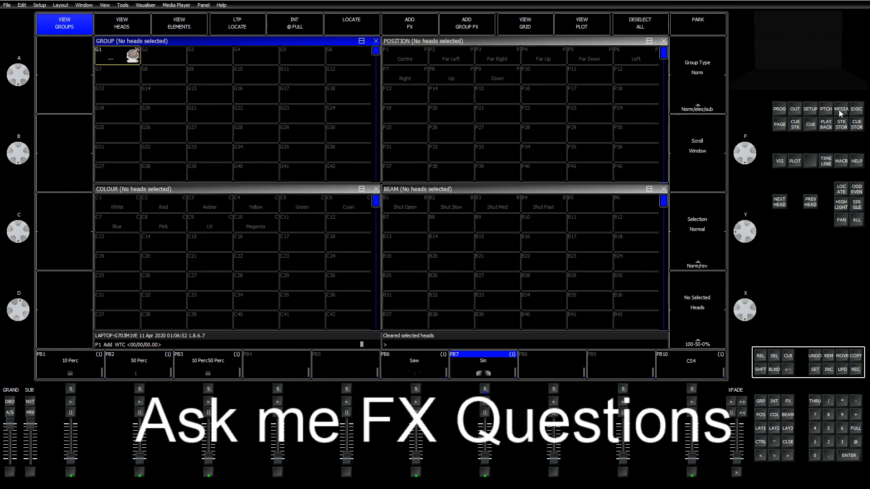
pyautogui.click(495, 367)
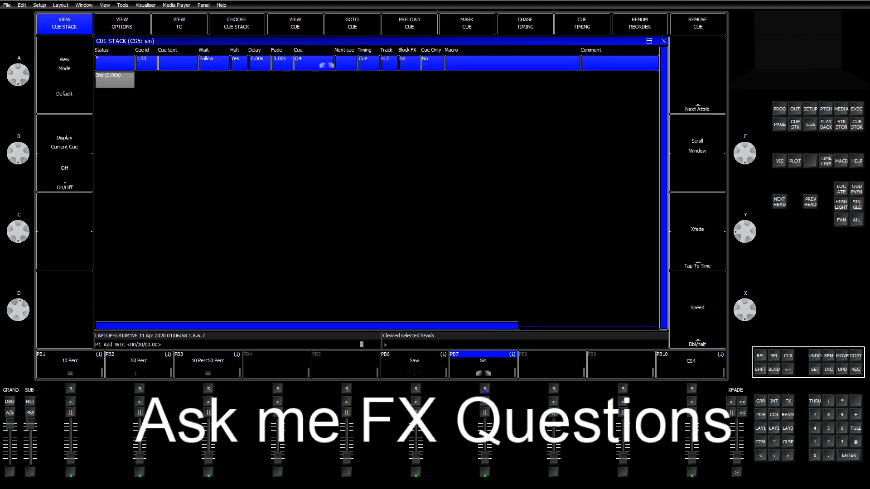
pyautogui.click(762, 426)
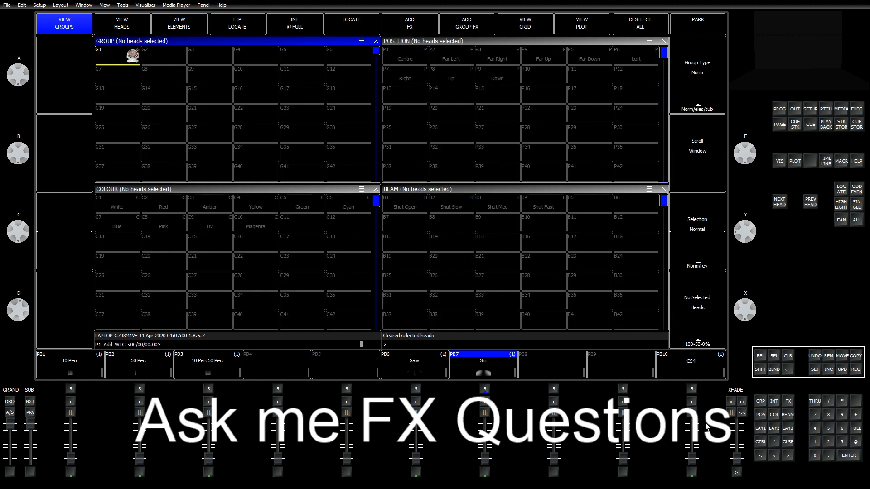
# Select the group 1 heads and apply the inbuilt Sine FX from the Any attrib category to the Dimmer.
pyautogui.click(788, 403)
pyautogui.click(761, 428)
pyautogui.click(388, 22)
pyautogui.click(136, 52)
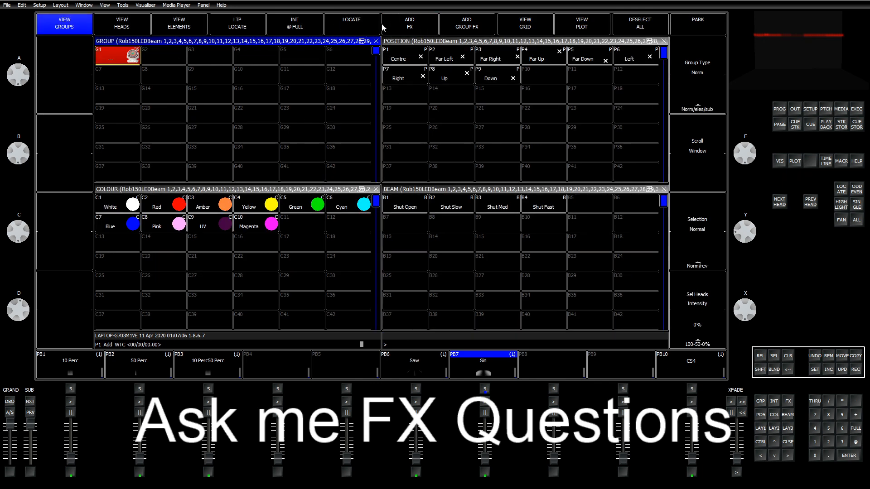
pyautogui.click(383, 25)
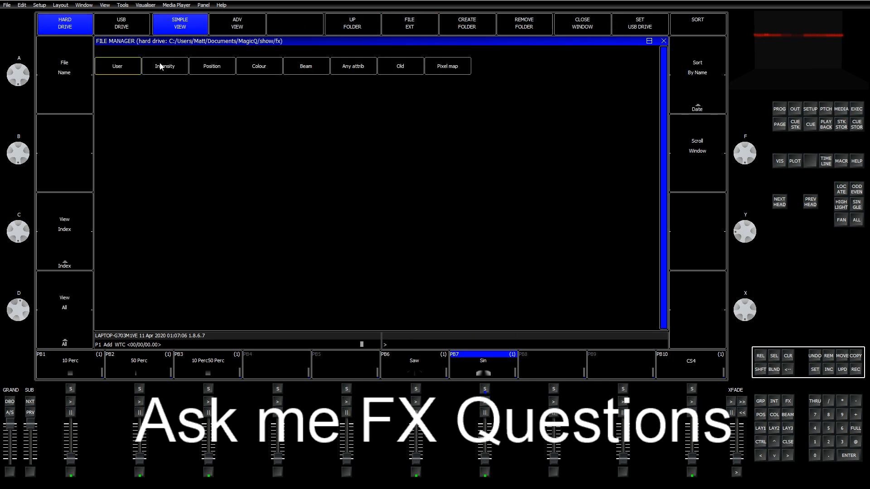
pyautogui.click(375, 68)
pyautogui.click(370, 87)
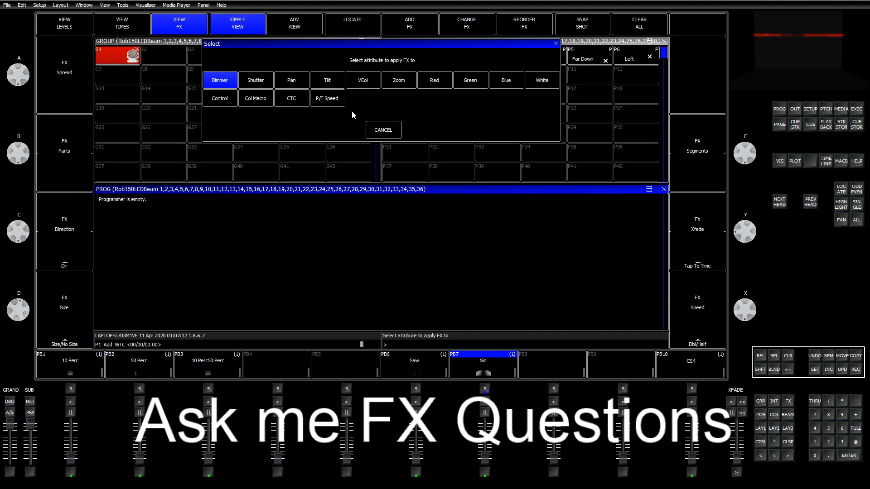
pyautogui.click(221, 80)
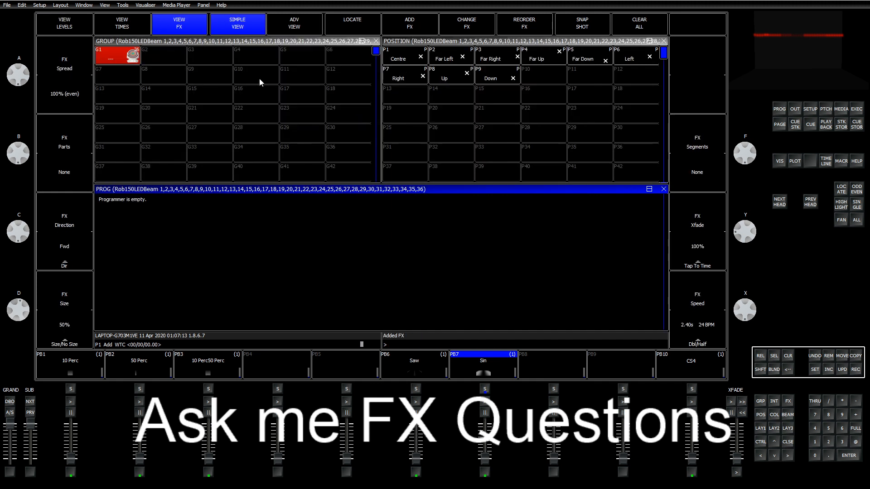
# Clear the programmer and open the inbuilt Sine FX in the FX editor to examine its general parameters and channel steps.
pyautogui.click(790, 357)
pyautogui.click(789, 403)
pyautogui.click(343, 31)
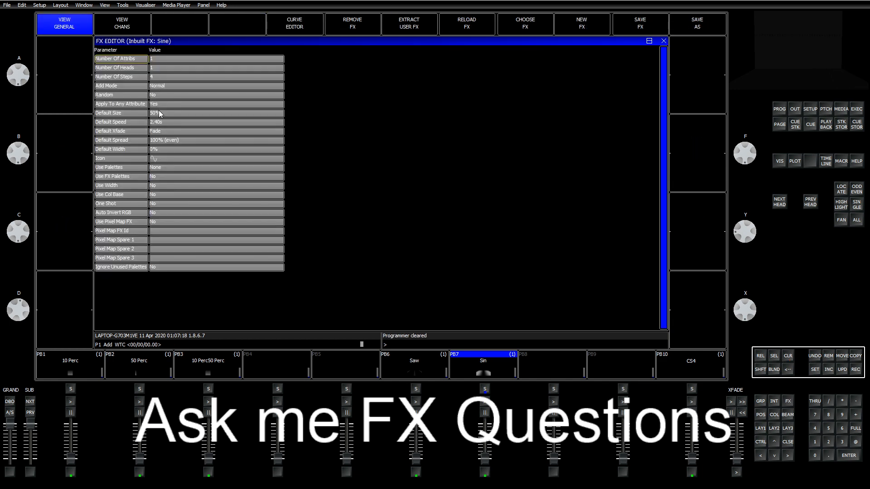
pyautogui.click(120, 33)
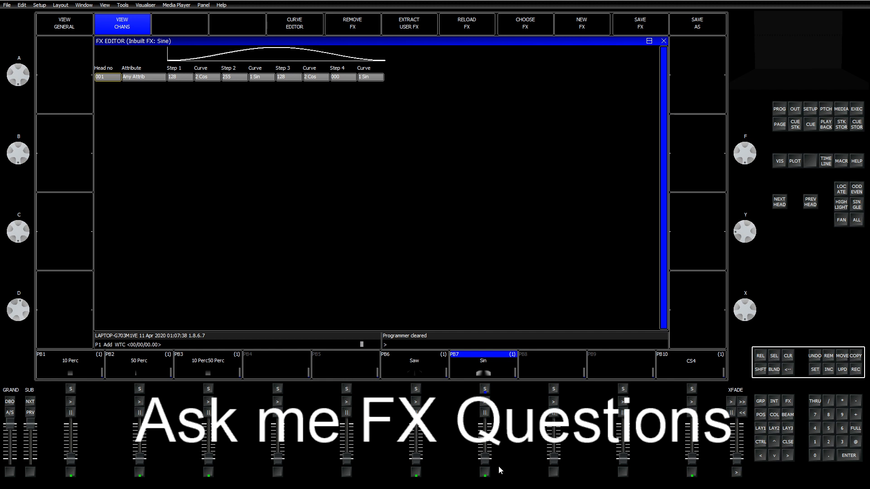
# Activate the Sin playback and show the outputs plan together with its cue.
pyautogui.click(502, 360)
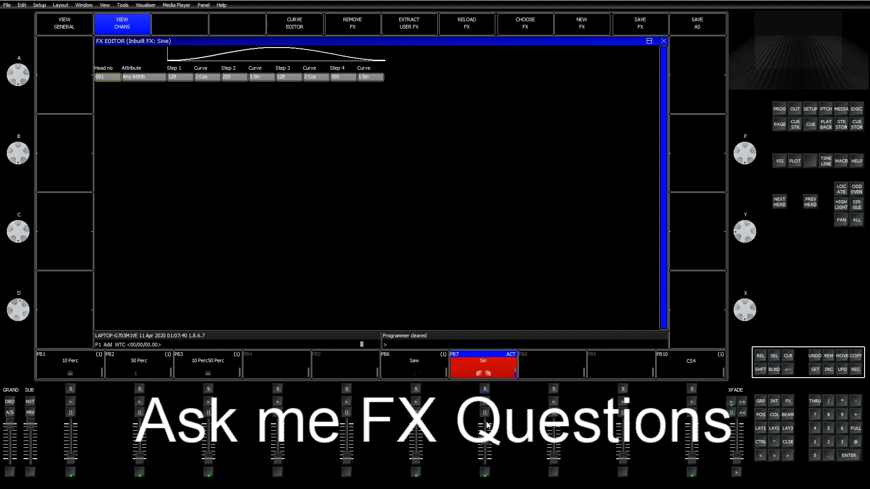
pyautogui.moveTo(487, 422); pyautogui.dragTo(487, 416)
pyautogui.click(773, 428)
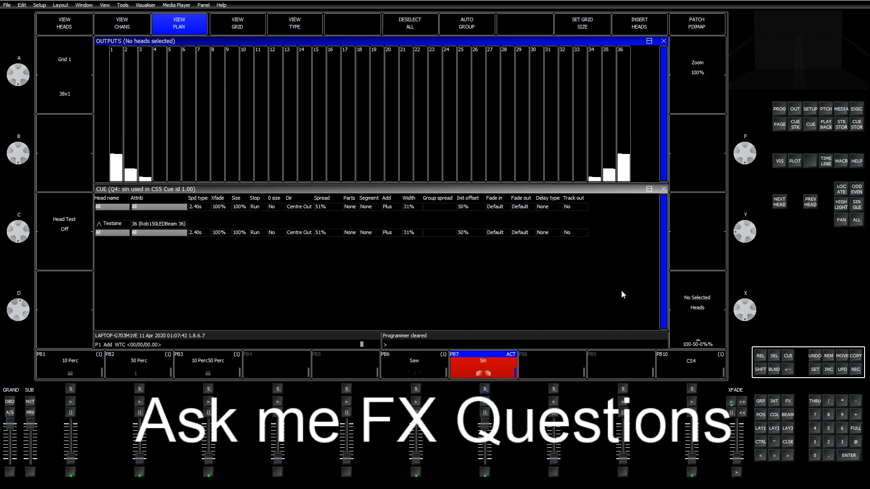
# Try to set the Testsine FX's Xfade to 0 in the Sin cue.
pyautogui.click(219, 233)
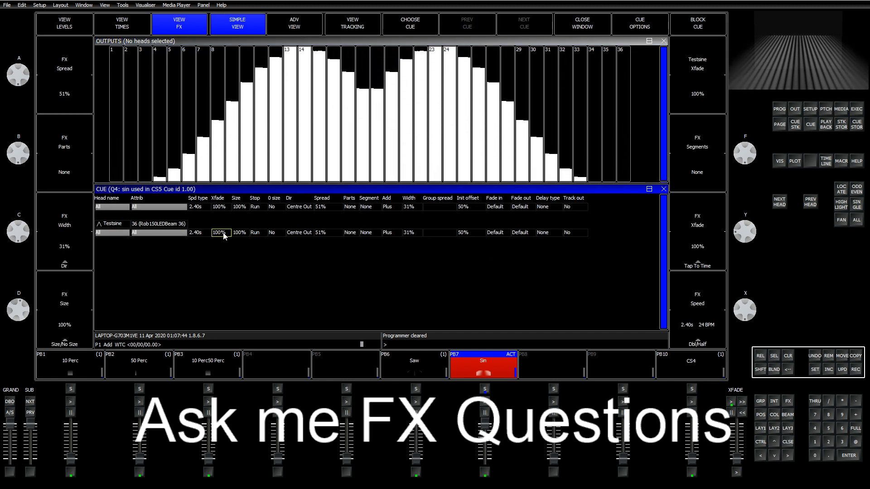
pyautogui.write('0')
pyautogui.press('Return')
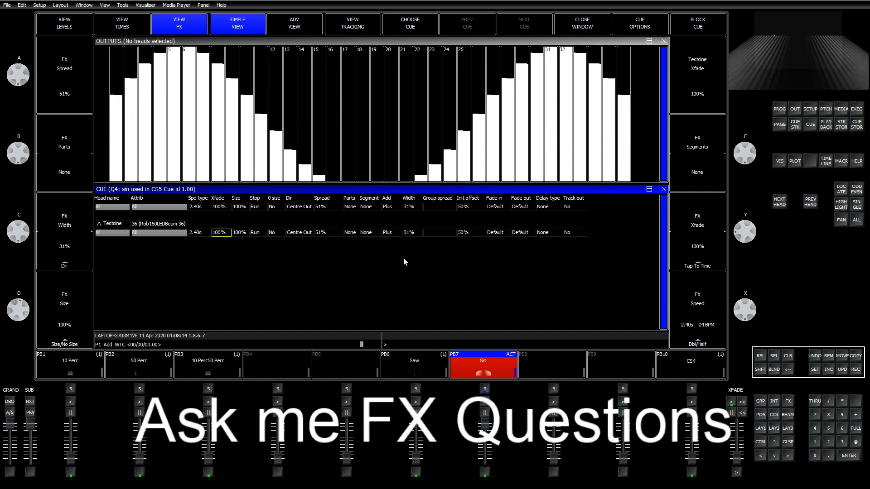
# Select the group 1 heads and add the user-made testsine FX to them.
pyautogui.click(762, 429)
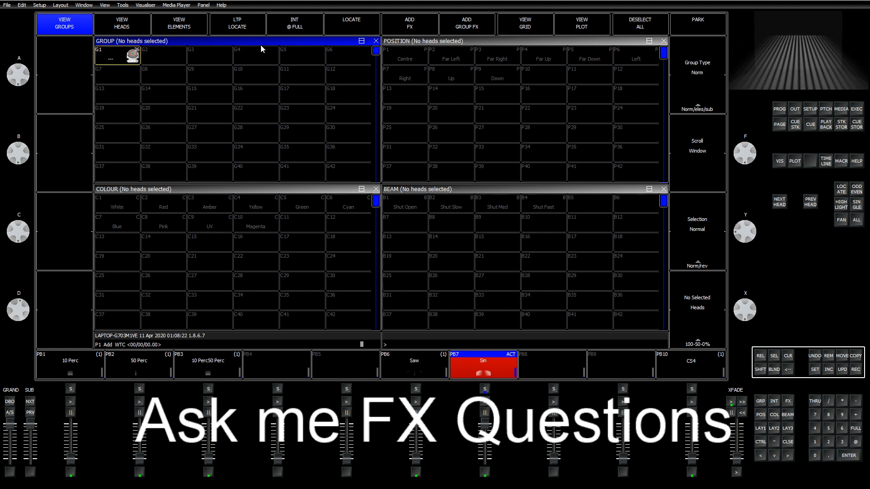
pyautogui.click(109, 57)
pyautogui.click(407, 22)
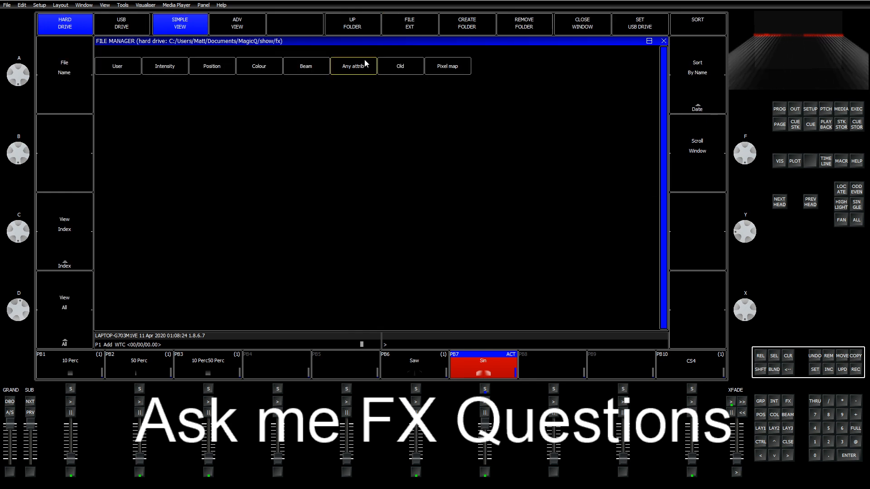
pyautogui.click(102, 66)
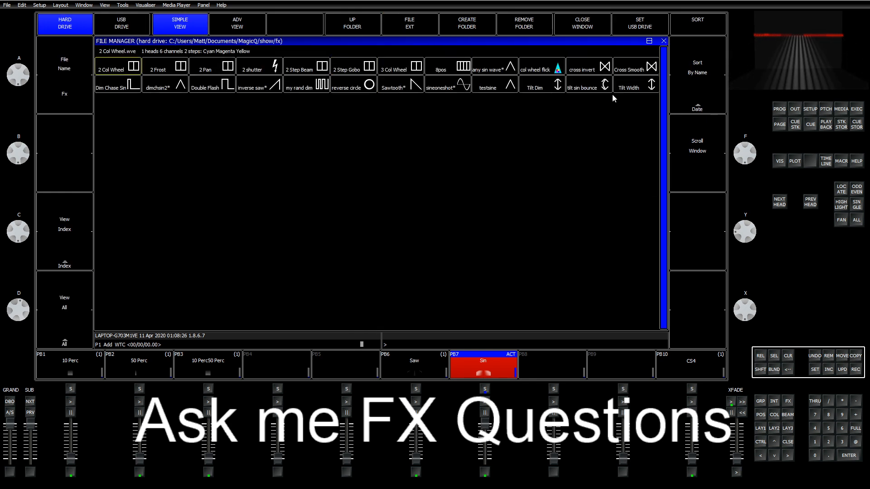
pyautogui.click(498, 86)
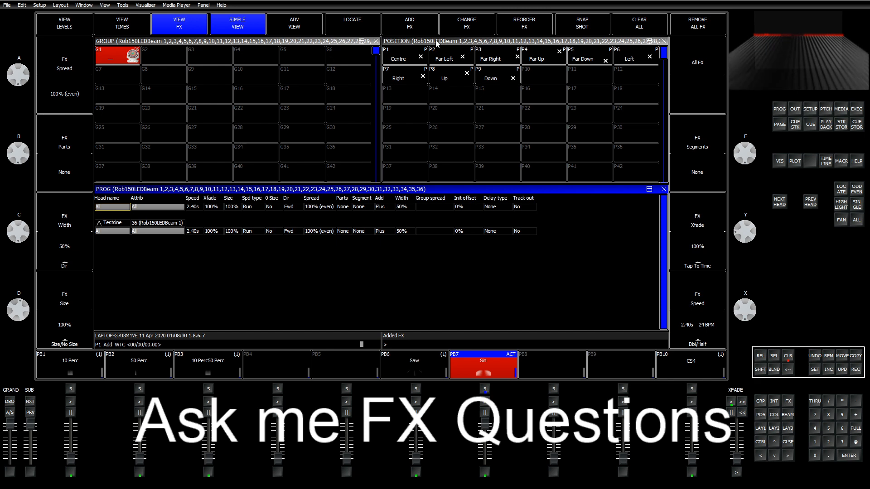
# Open the testsine user FX in the FX editor and clear the programmer.
pyautogui.click(788, 402)
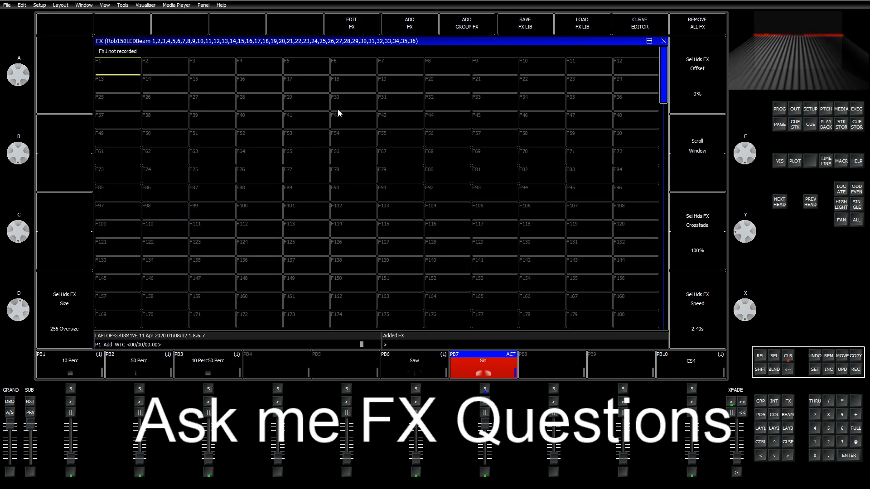
pyautogui.click(338, 30)
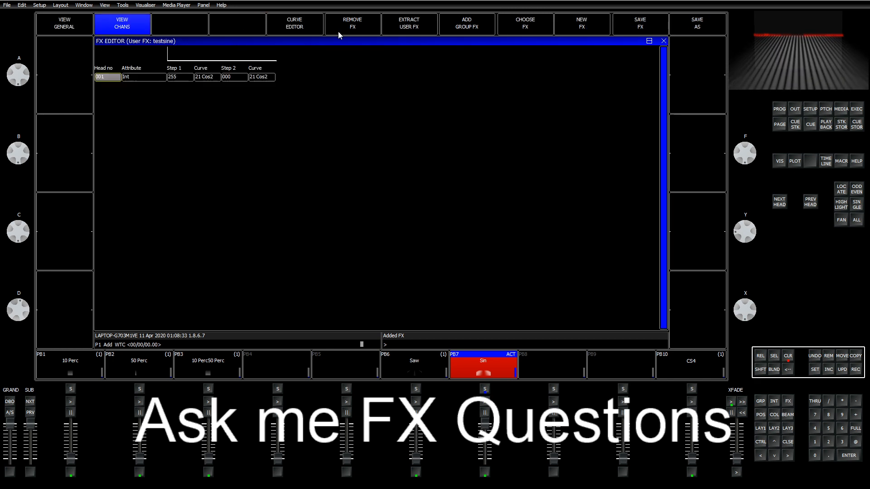
pyautogui.click(789, 356)
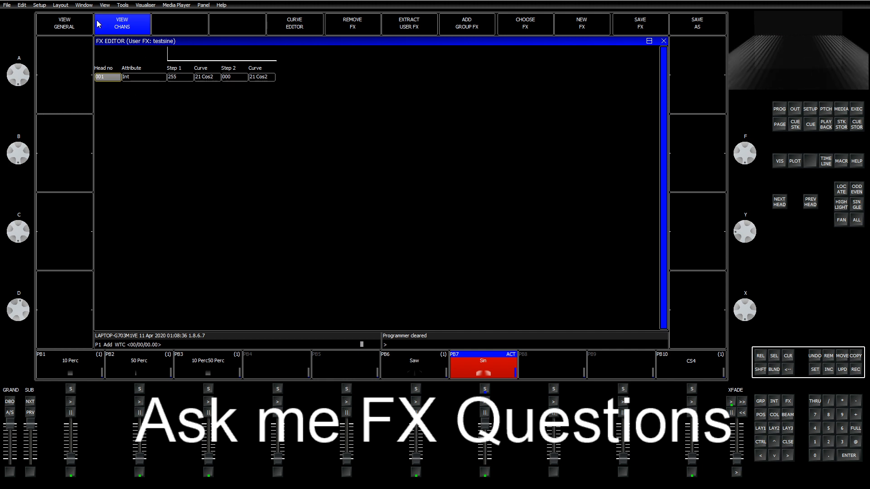
# Examine the testsine FX's general parameters one by one, from Number Of Attribs down to Icon.
pyautogui.click(58, 25)
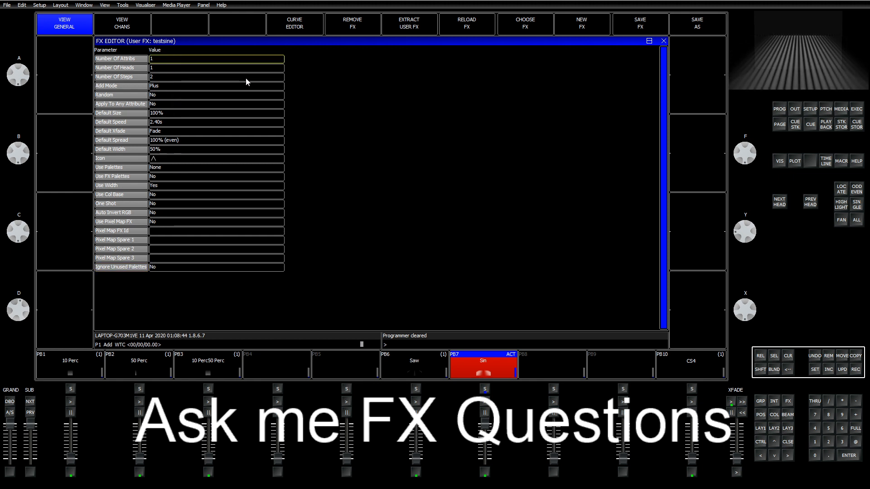
pyautogui.press('Down')
pyautogui.press('Up')
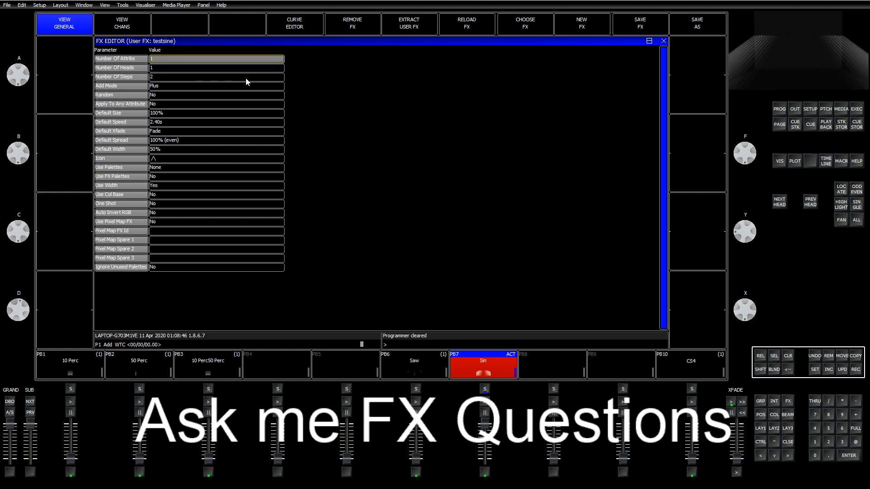
pyautogui.press('Down')
pyautogui.press('Down')
pyautogui.press('Down')
pyautogui.press('Down')
pyautogui.press('Down')
pyautogui.press('Down')
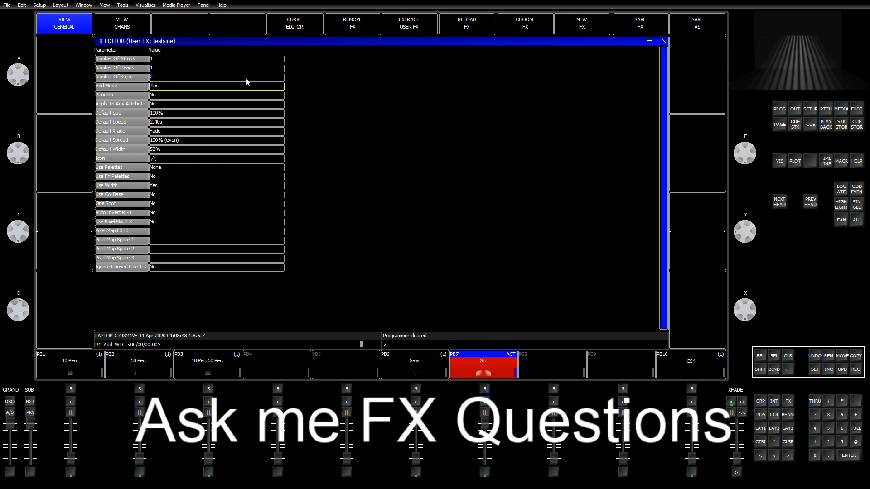
pyautogui.press('Down')
pyautogui.press('Down')
pyautogui.press('Down')
pyautogui.press('Down')
pyautogui.press('Down')
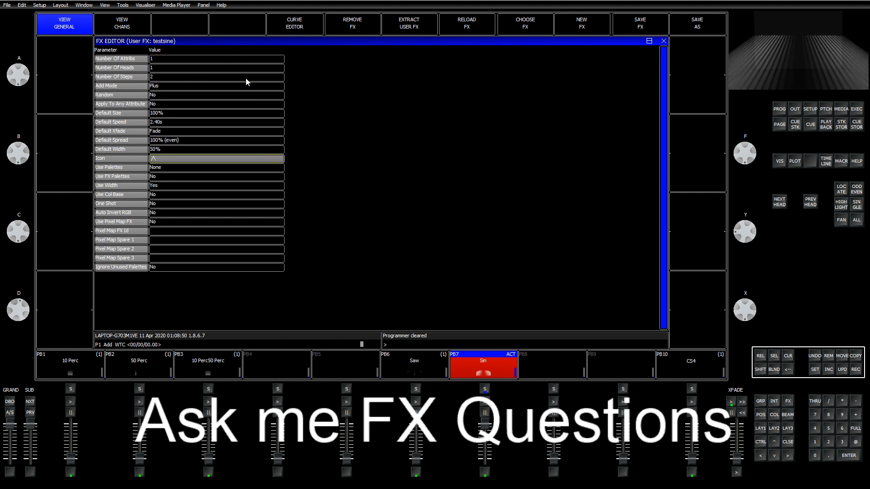
# Change the testsine FX's icon to the sine wave from the fx icon set and save the FX.
pyautogui.click(223, 164)
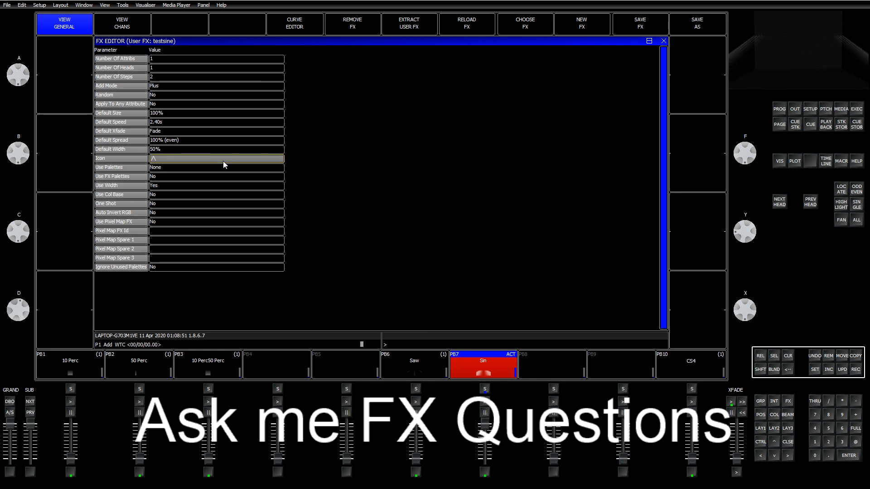
pyautogui.click(224, 164)
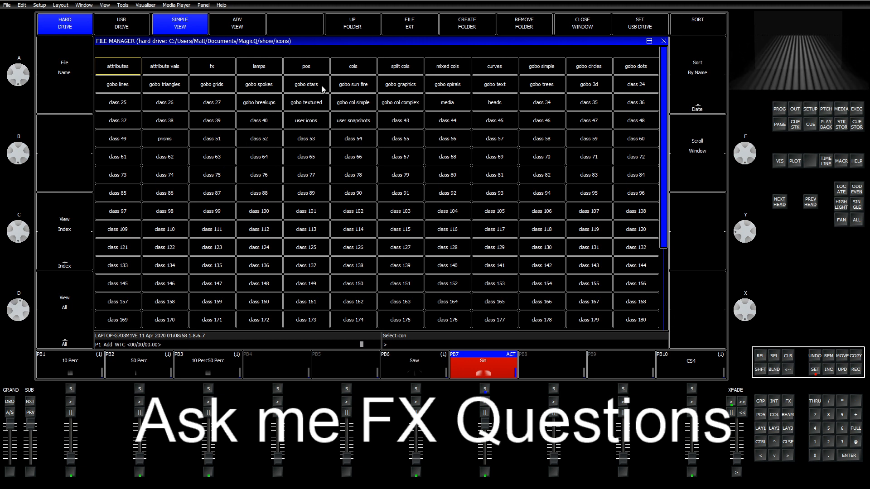
pyautogui.click(222, 67)
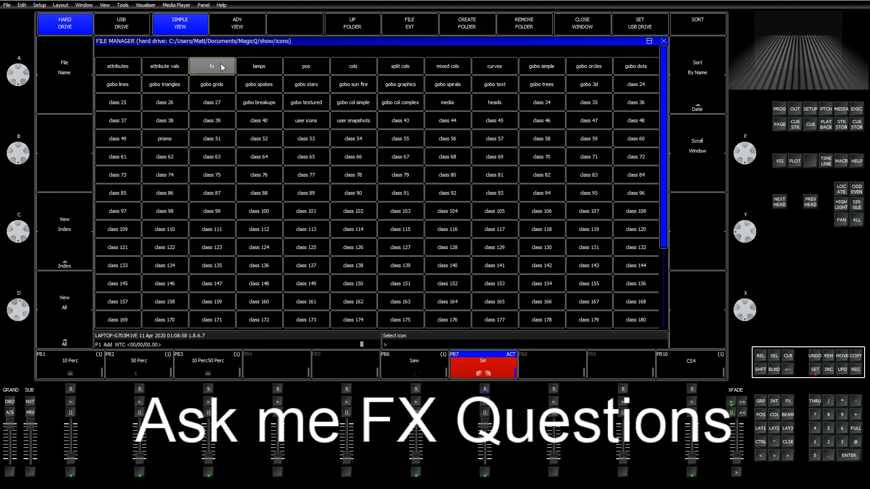
pyautogui.click(222, 66)
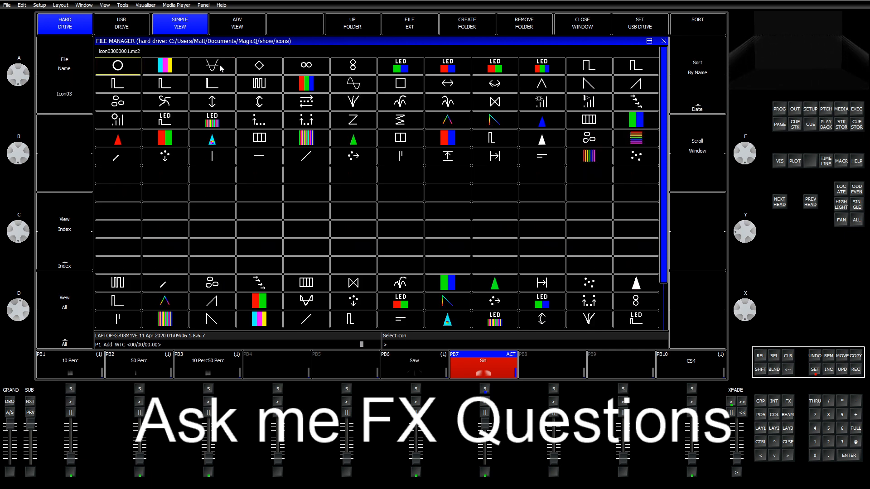
pyautogui.click(359, 85)
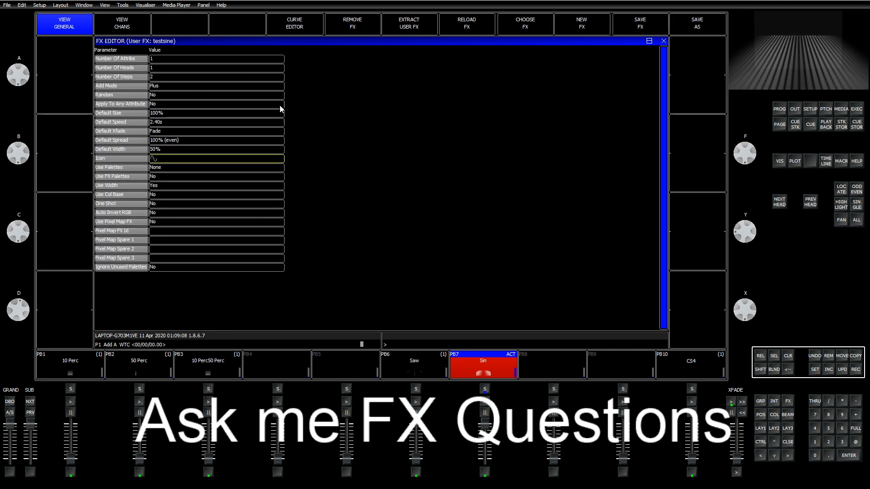
pyautogui.click(168, 185)
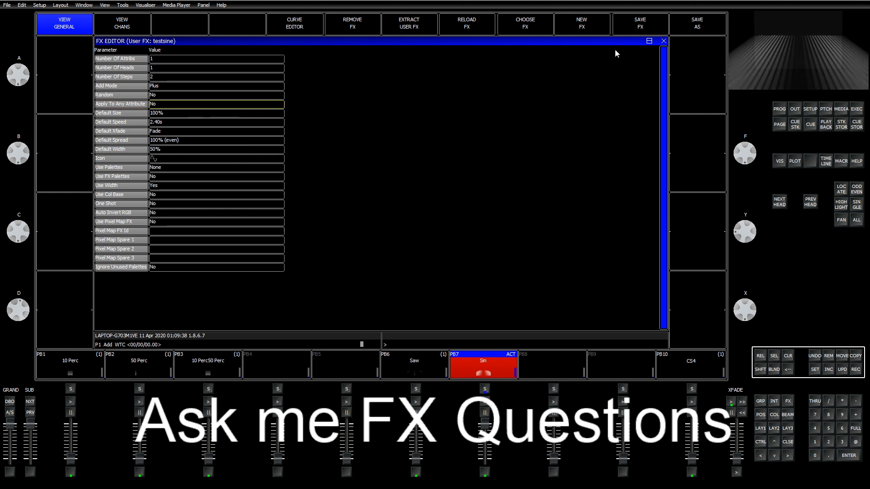
pyautogui.click(656, 31)
# Select the group 1 heads, add an FX from the library to them, and clear the programmer.
pyautogui.click(761, 428)
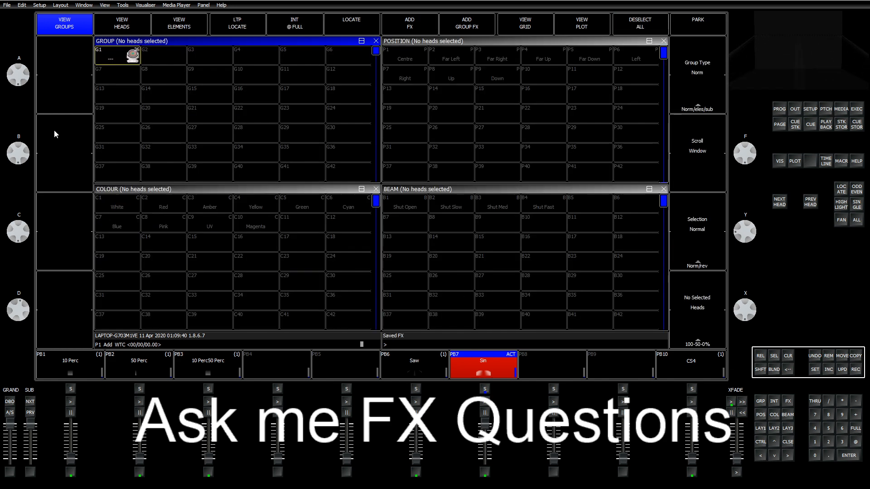
pyautogui.click(115, 61)
pyautogui.click(425, 33)
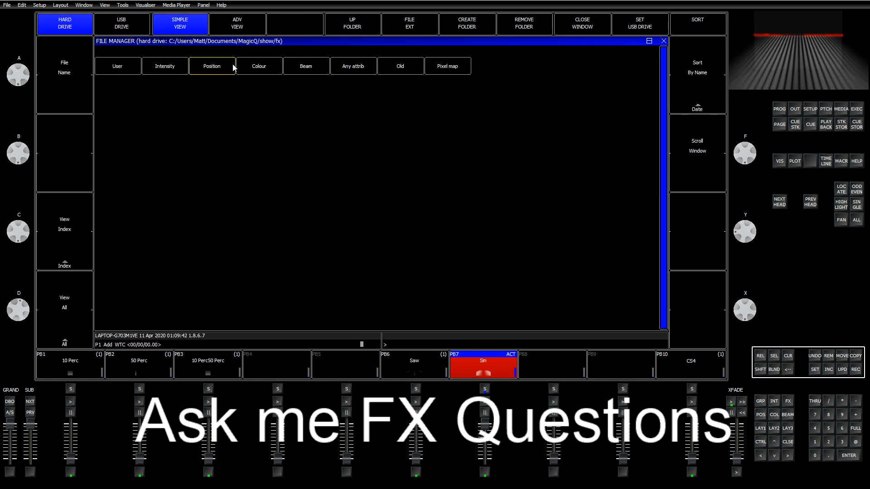
pyautogui.click(496, 85)
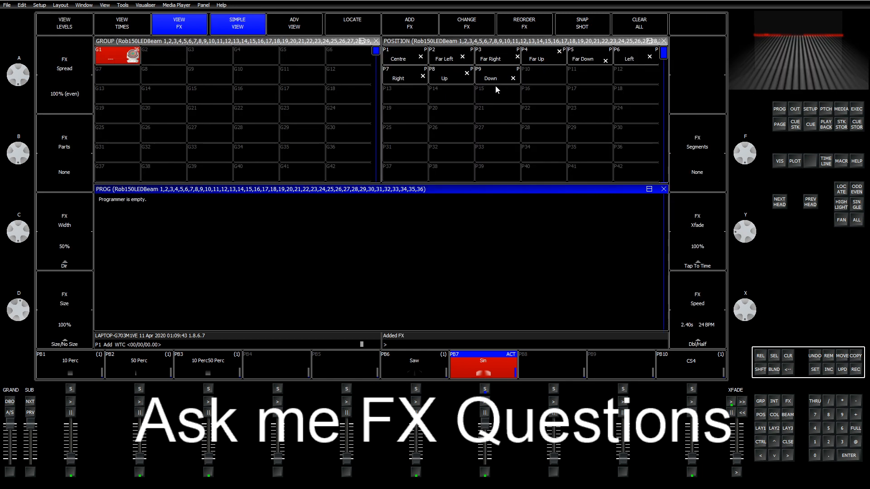
pyautogui.click(664, 189)
pyautogui.click(789, 358)
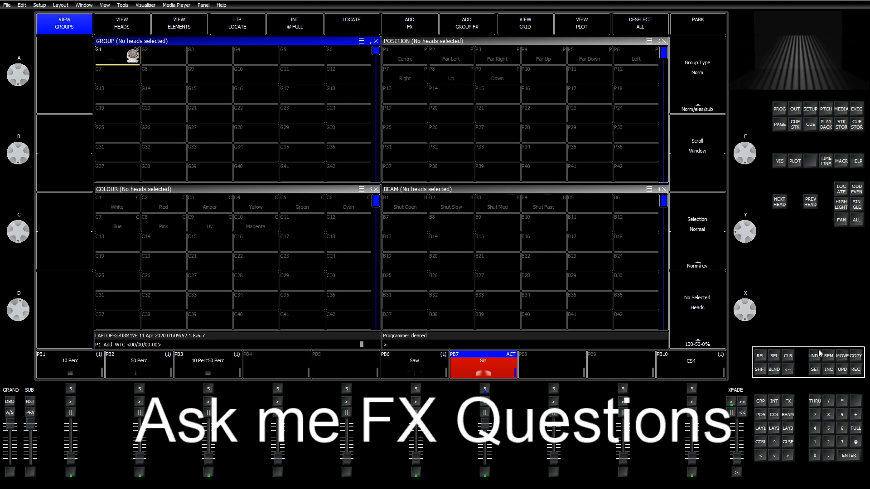
# Reopen the testsine user FX in the FX editor and show its Int channel steps.
pyautogui.click(789, 402)
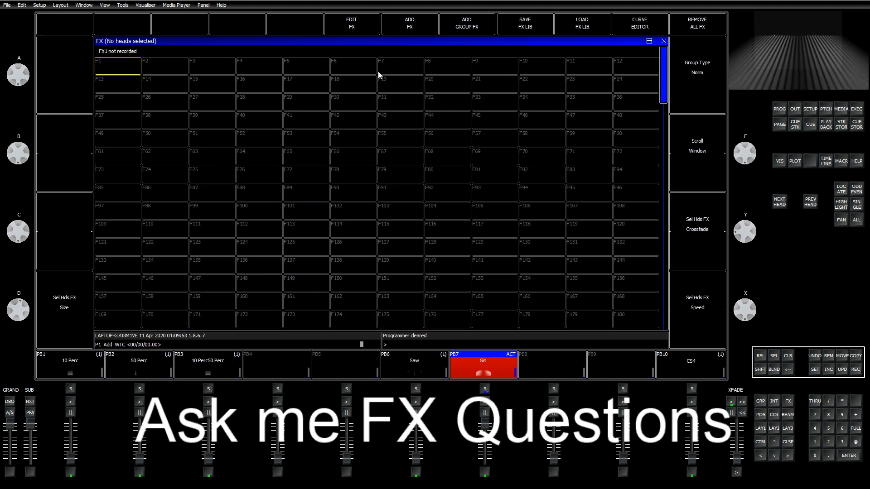
pyautogui.click(374, 23)
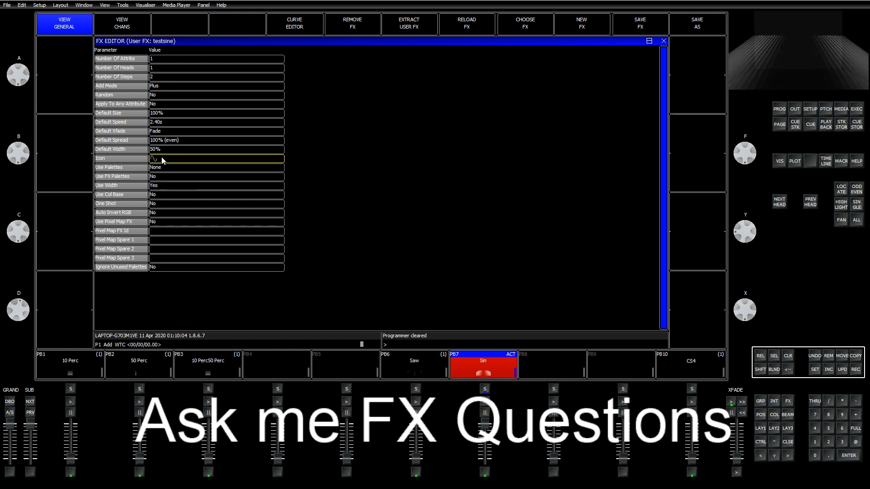
pyautogui.click(131, 29)
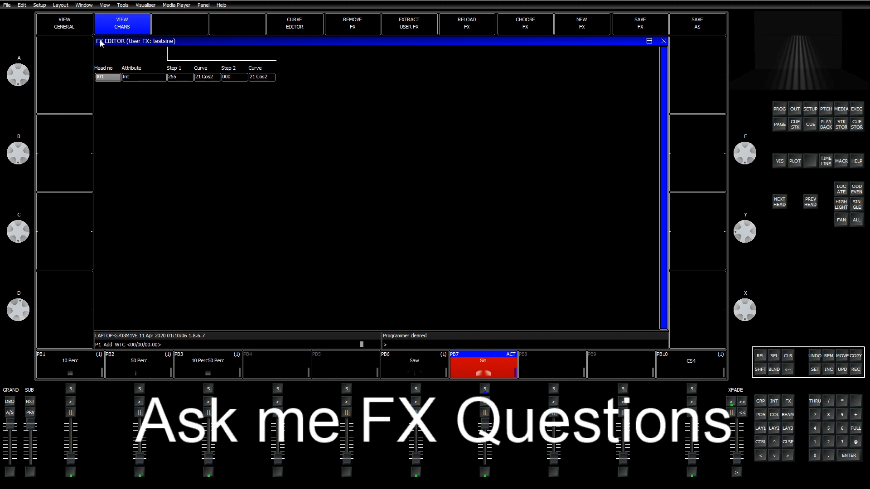
pyautogui.click(156, 81)
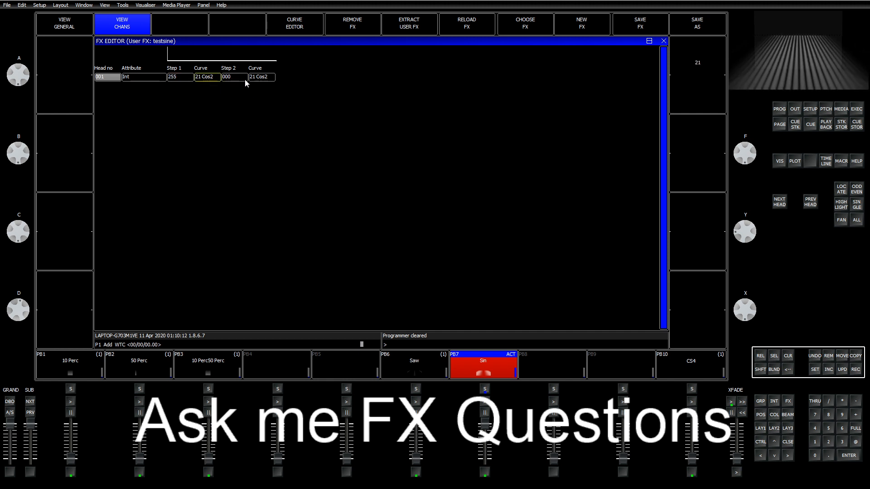
# Review the curves available for step 1 of the Int channel, keep the assigned curve, and check the step 2 curve.
pyautogui.click(201, 81)
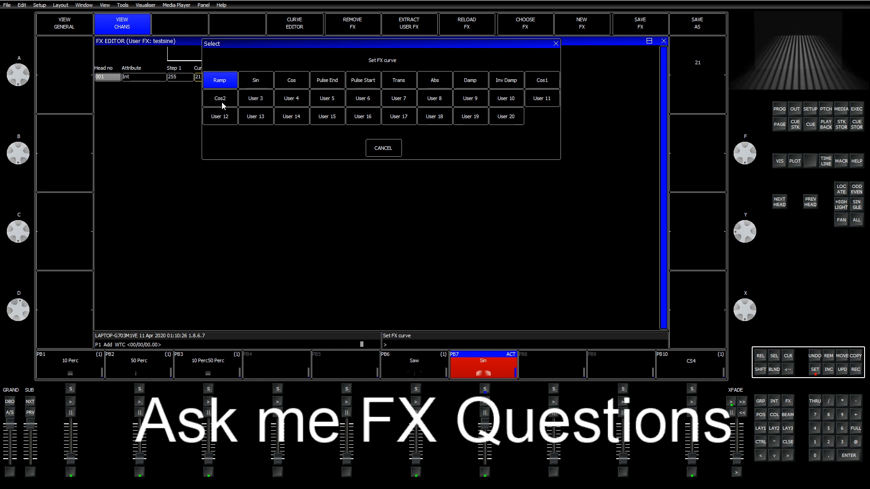
pyautogui.click(380, 151)
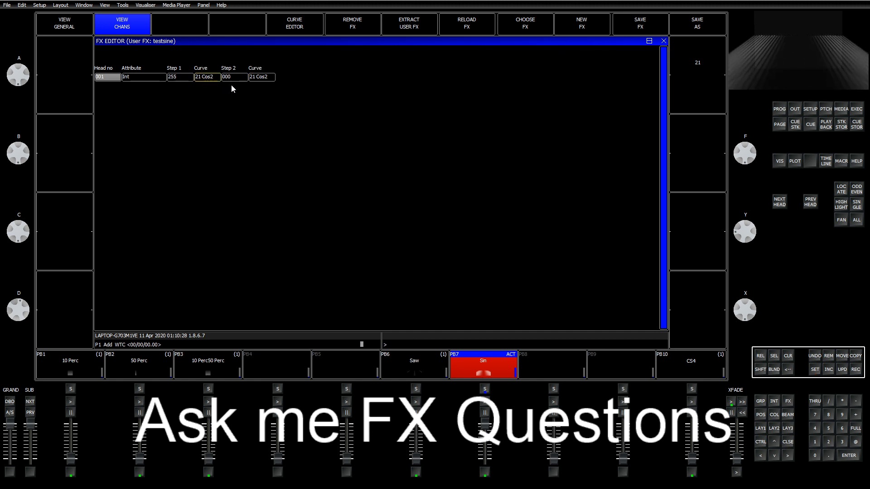
pyautogui.click(265, 78)
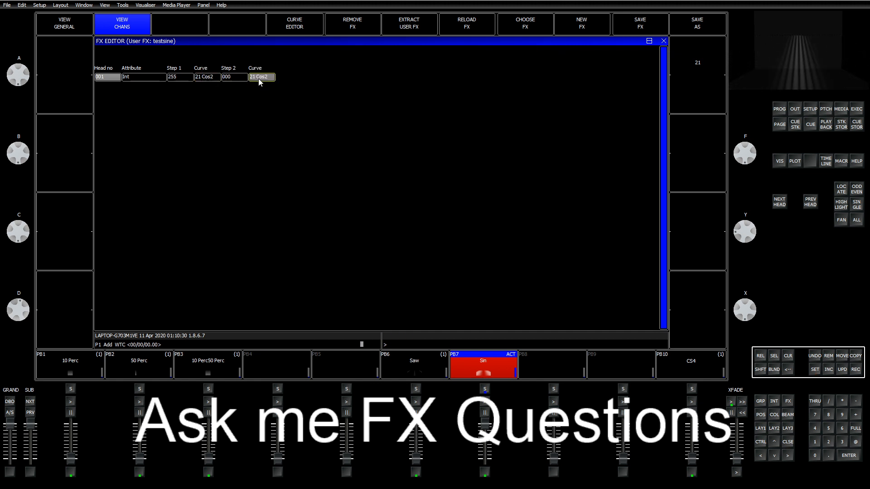
pyautogui.click(210, 80)
# Open the curve editor and browse forward from Cos1 through Cos2 to curve 17, declining to save curve changes.
pyautogui.click(292, 25)
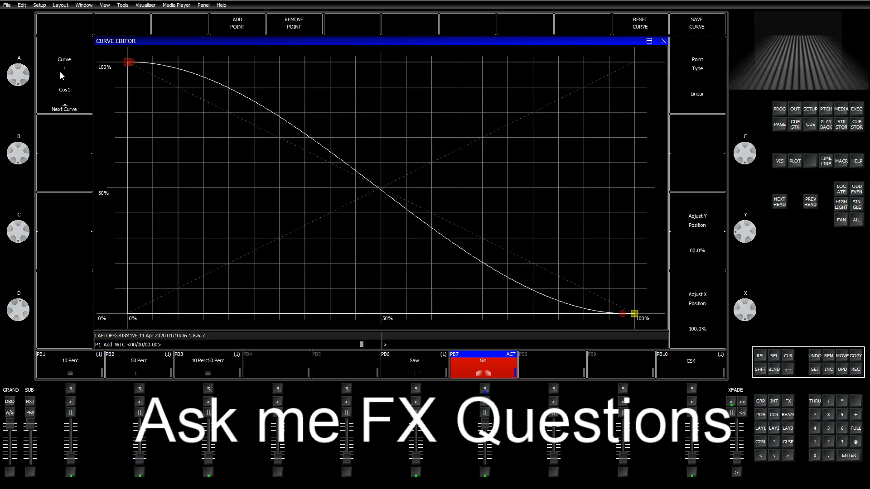
pyautogui.click(80, 93)
pyautogui.click(444, 245)
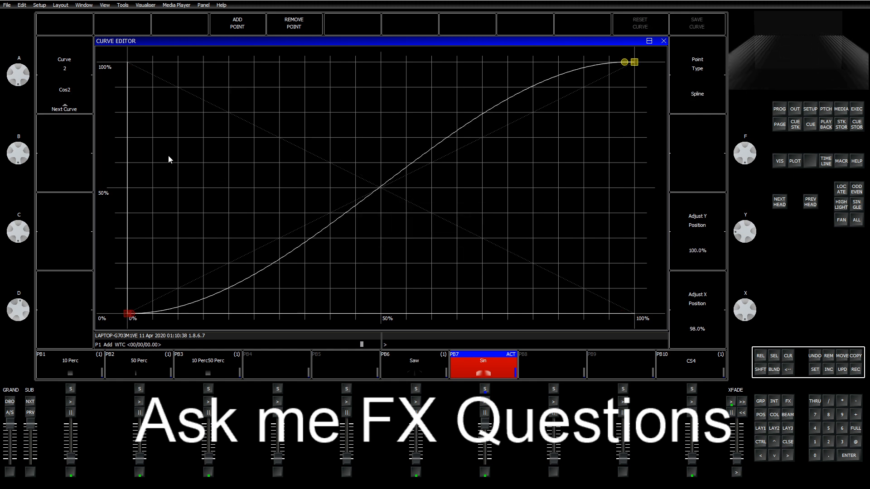
pyautogui.click(77, 102)
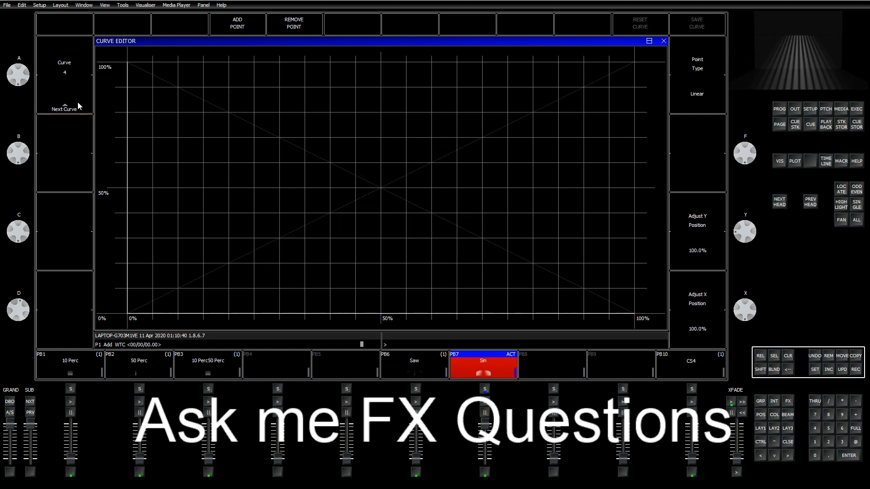
pyautogui.tripleClick(78, 104)
pyautogui.tripleClick(76, 104)
pyautogui.tripleClick(77, 105)
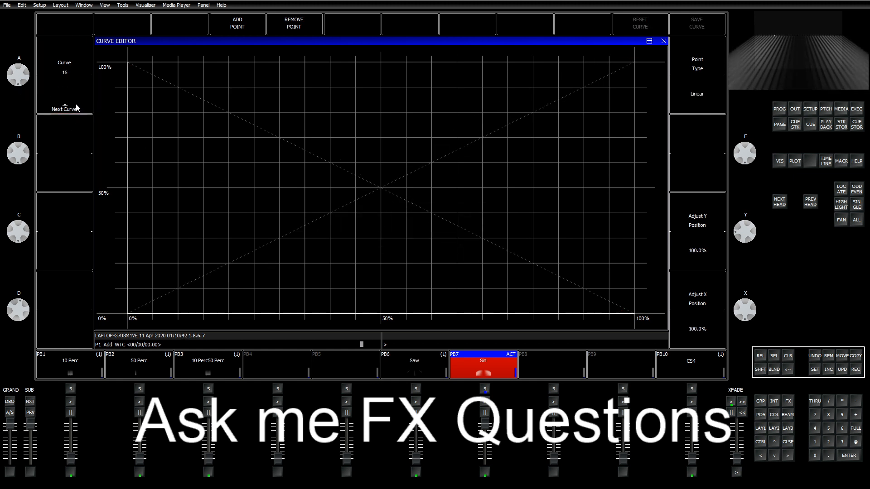
pyautogui.tripleClick(74, 109)
pyautogui.click(75, 109)
# Browse back through the curves from curve 17 to Cos1.
pyautogui.tripleClick(73, 53)
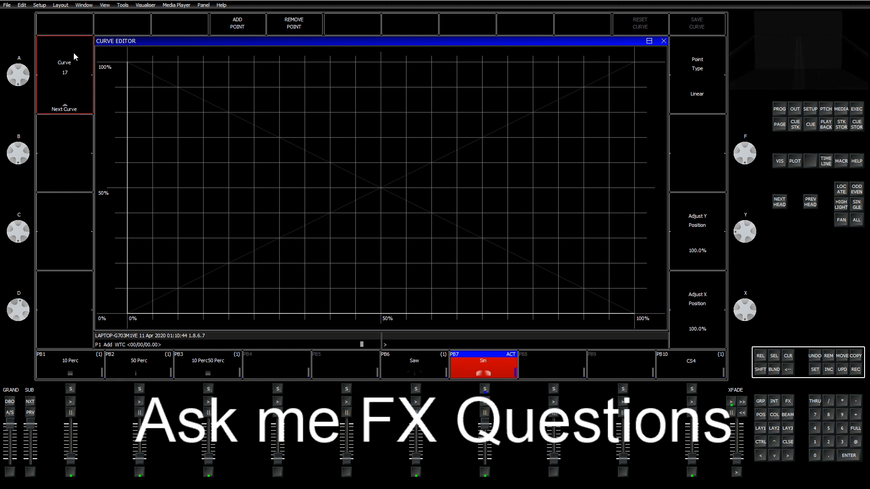
pyautogui.tripleClick(74, 53)
pyautogui.click(73, 53)
pyautogui.tripleClick(73, 53)
pyautogui.tripleClick(73, 53)
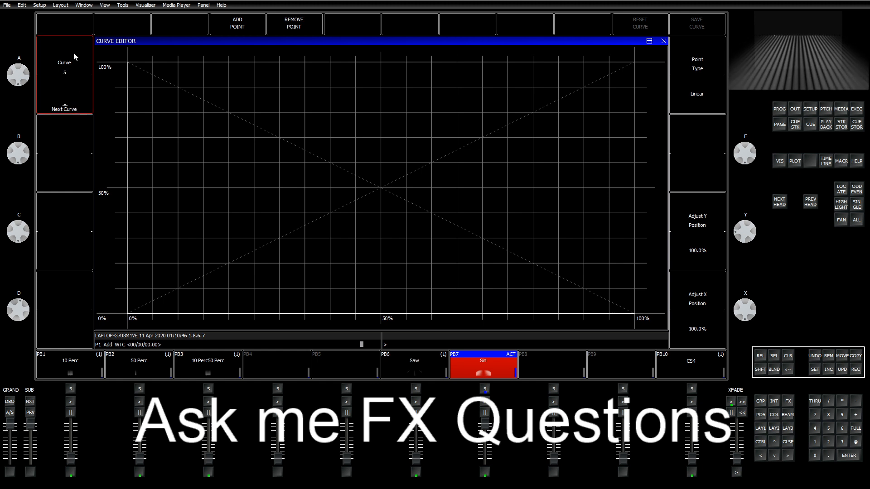
pyautogui.doubleClick(74, 53)
pyautogui.click(74, 53)
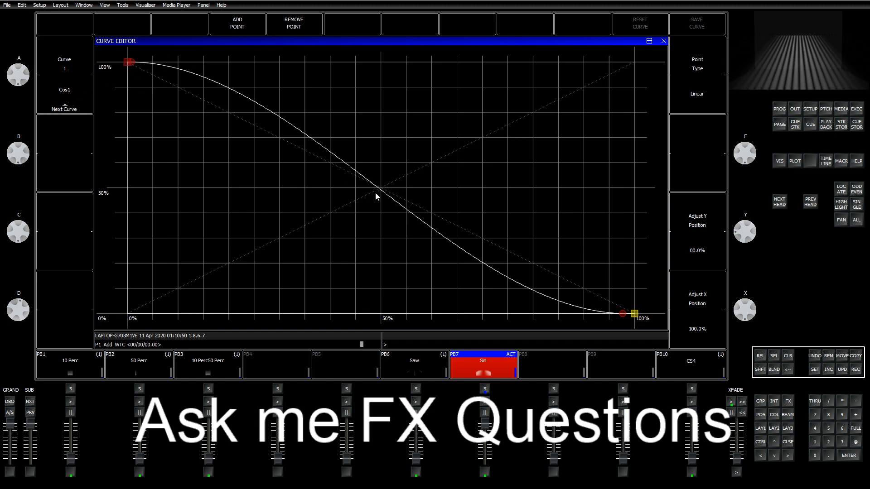
# View the Cos2 curve without saving changes to Cos1, and close the curve editor.
pyautogui.click(83, 110)
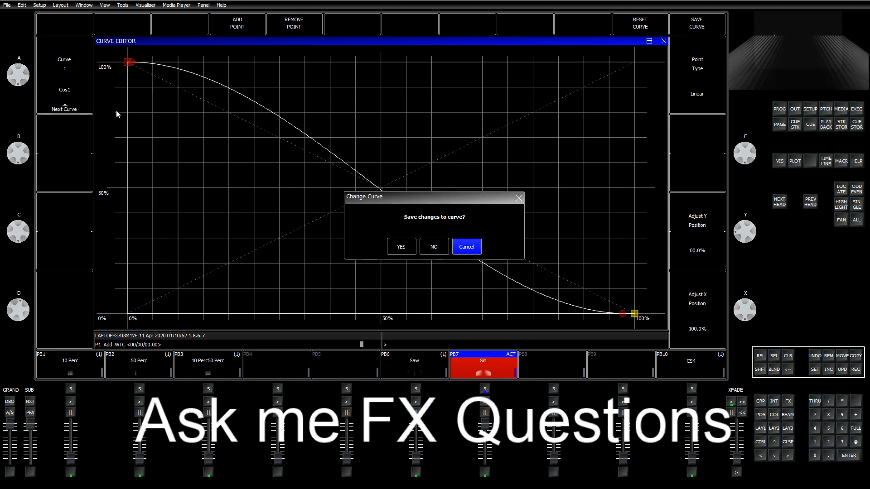
pyautogui.click(434, 247)
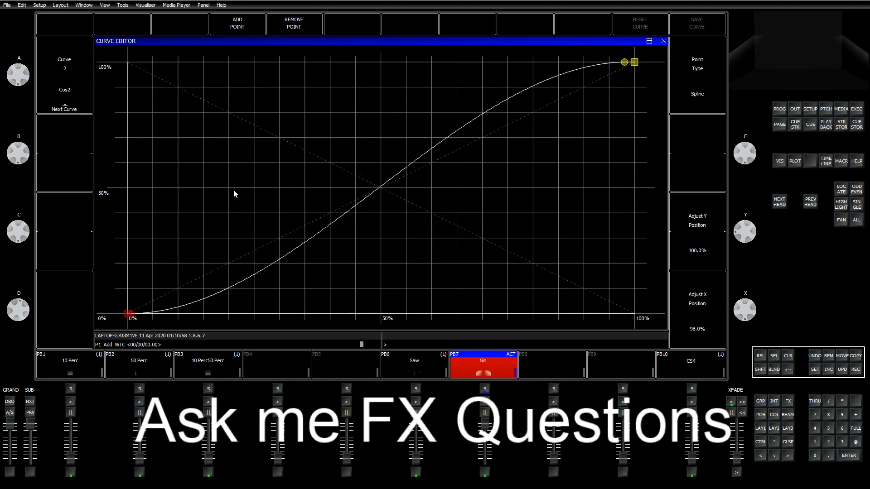
pyautogui.click(664, 41)
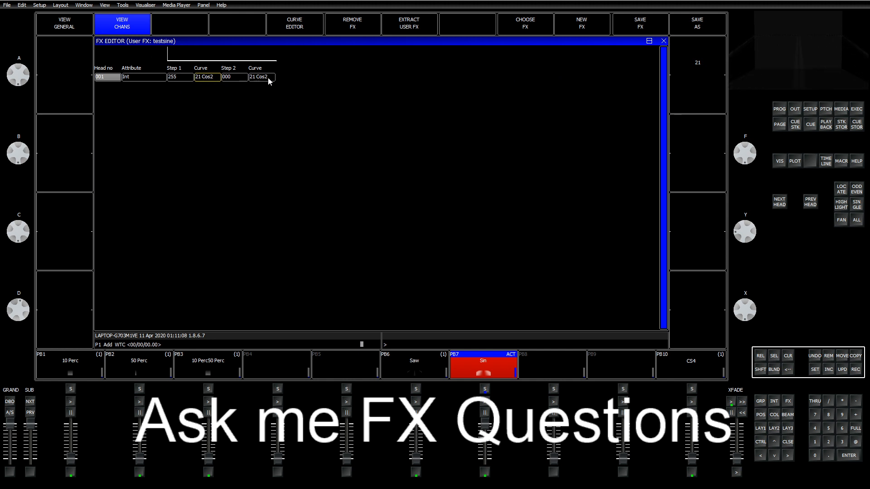
# Compare the Cos1 and Cos2 shapes again in the curve editor without saving changes, and close it.
pyautogui.click(300, 28)
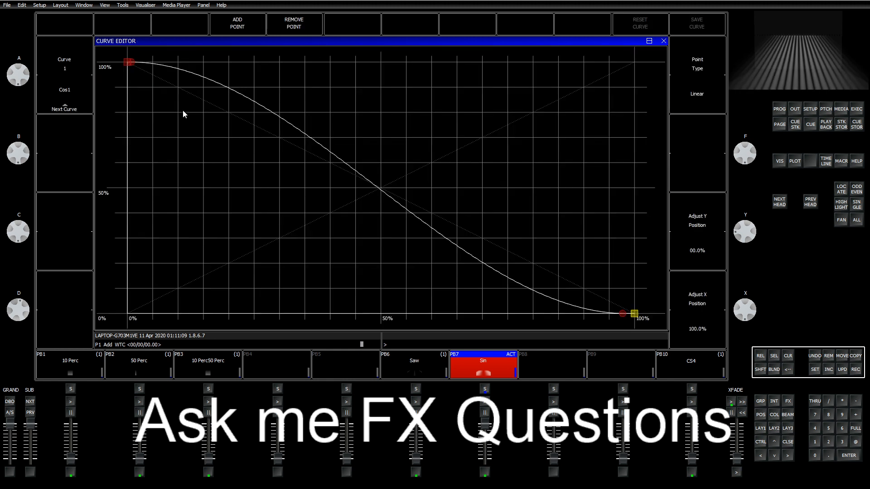
pyautogui.click(75, 88)
pyautogui.click(444, 247)
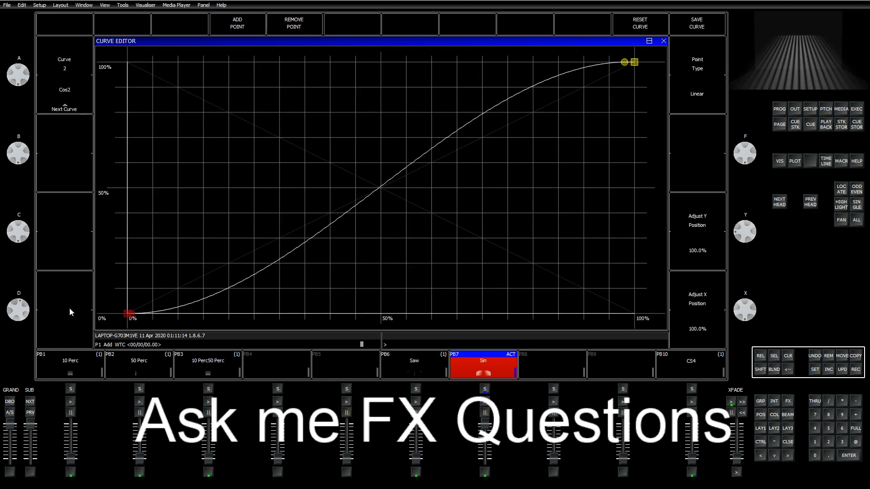
pyautogui.click(67, 51)
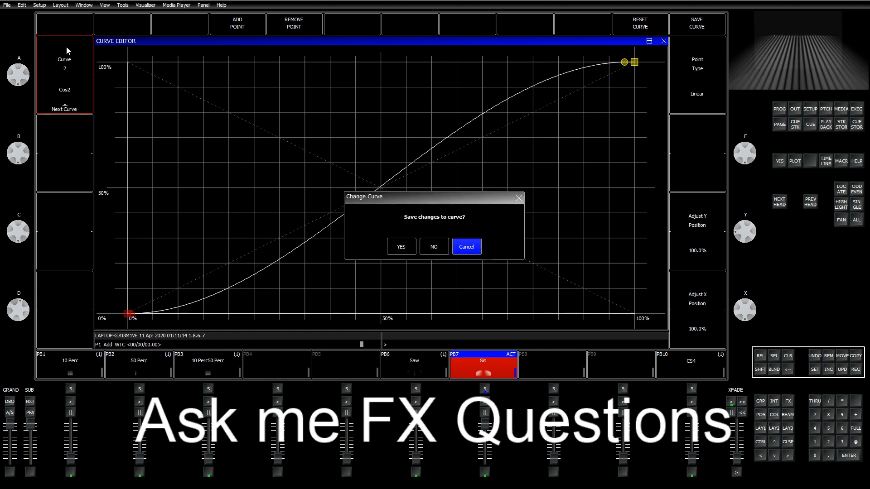
pyautogui.click(466, 247)
pyautogui.click(664, 42)
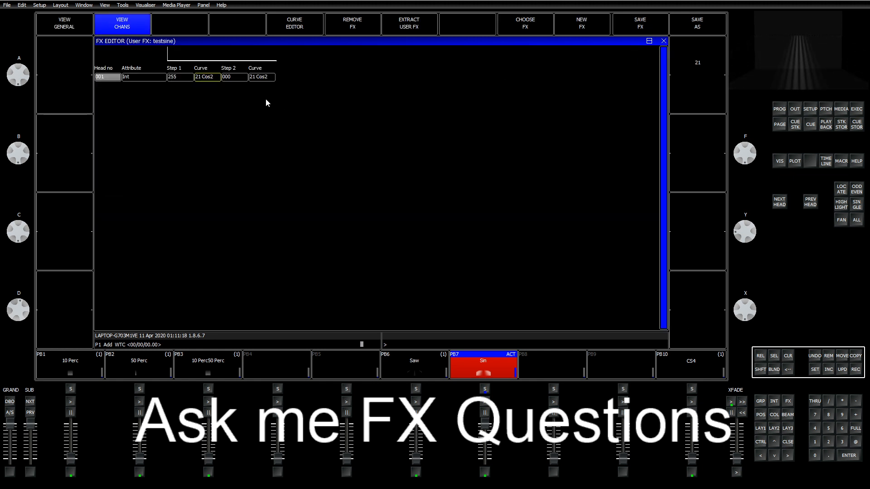
# Check the Int channel's step 1 and step 2 values, and view the User 3 curve in the curve editor without saving Cos2.
pyautogui.click(186, 78)
pyautogui.click(235, 77)
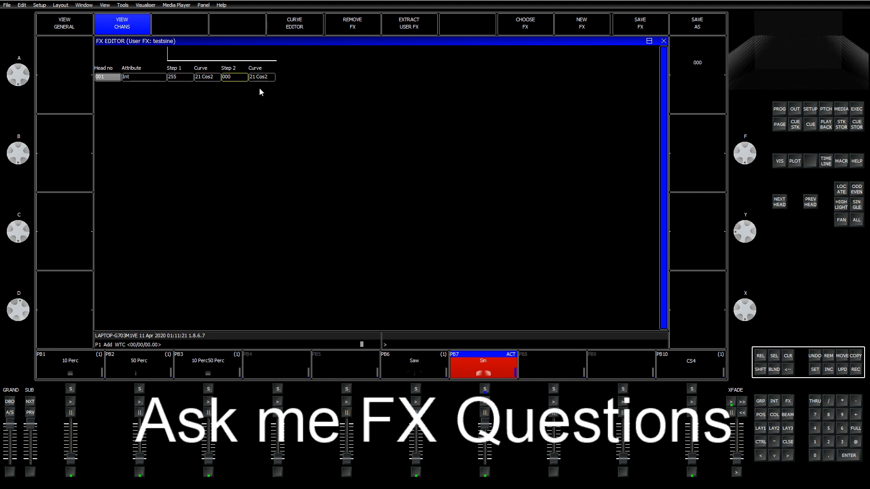
pyautogui.click(274, 31)
pyautogui.click(61, 100)
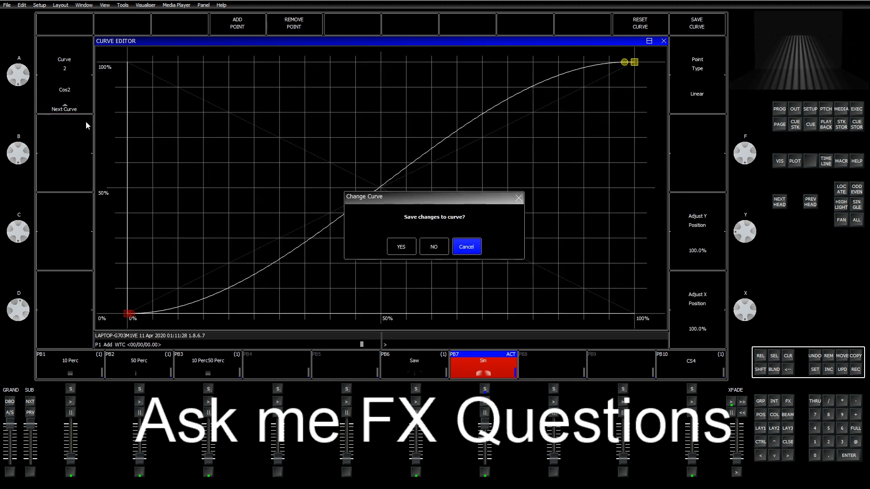
pyautogui.click(428, 247)
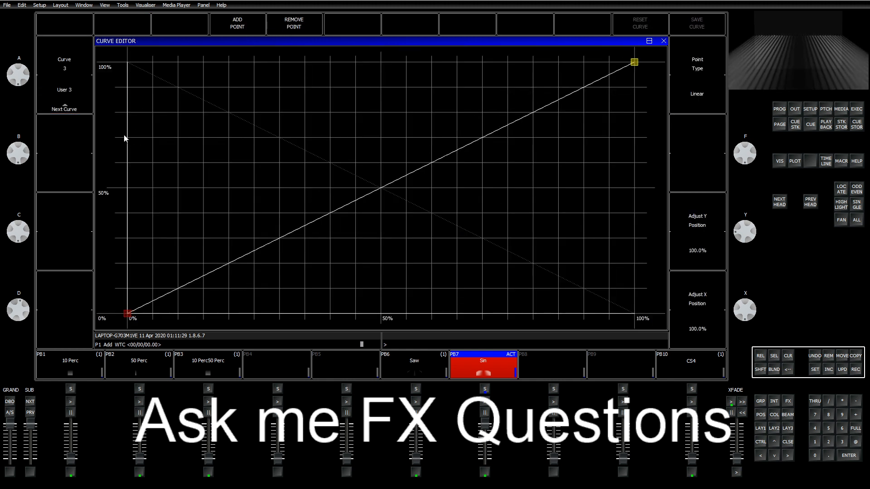
pyautogui.click(75, 96)
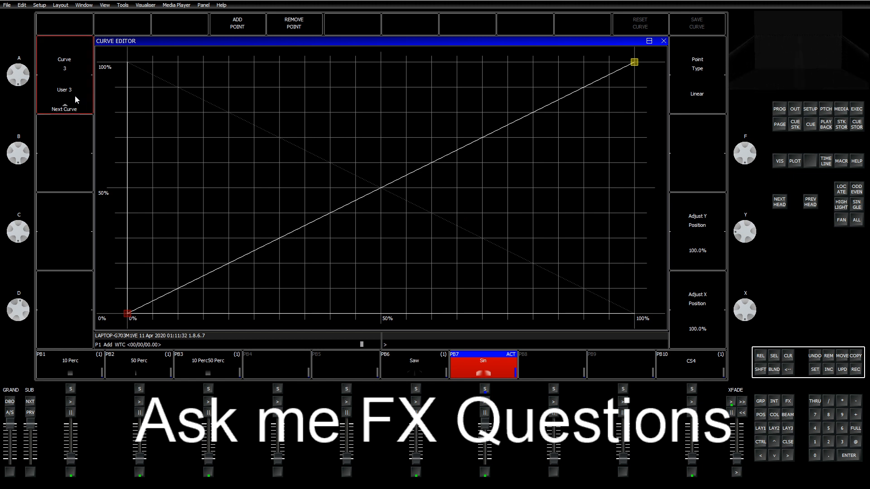
# Lower the User 3 curve's end point to about 49% and raise it back to 100%.
pyautogui.click(57, 65)
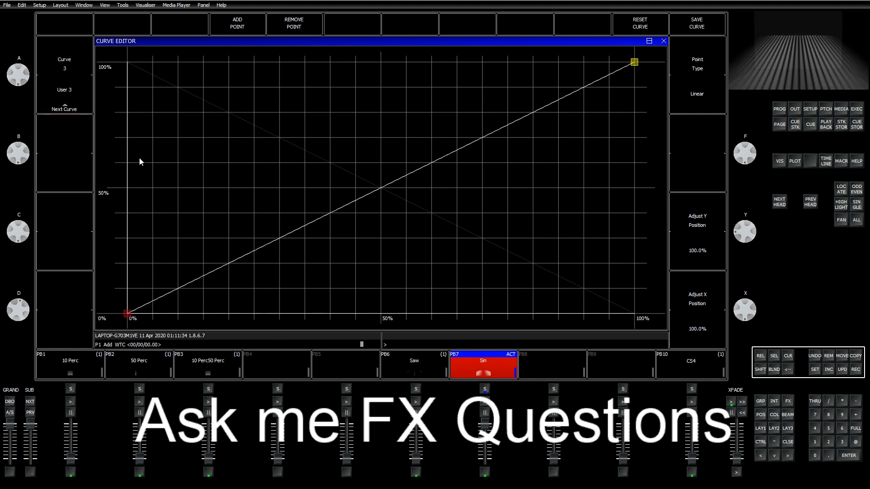
pyautogui.moveTo(634, 57); pyautogui.dragTo(467, 188)
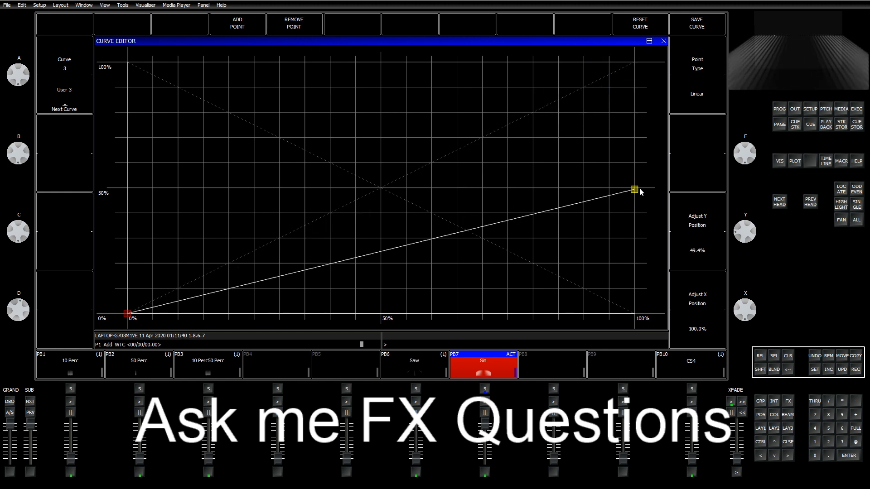
pyautogui.moveTo(639, 188)
pyautogui.mouseDown()
pyautogui.moveTo(651, 72)
pyautogui.moveTo(639, 184)
pyautogui.moveTo(640, 102)
pyautogui.moveTo(593, 41)
pyautogui.mouseUp()
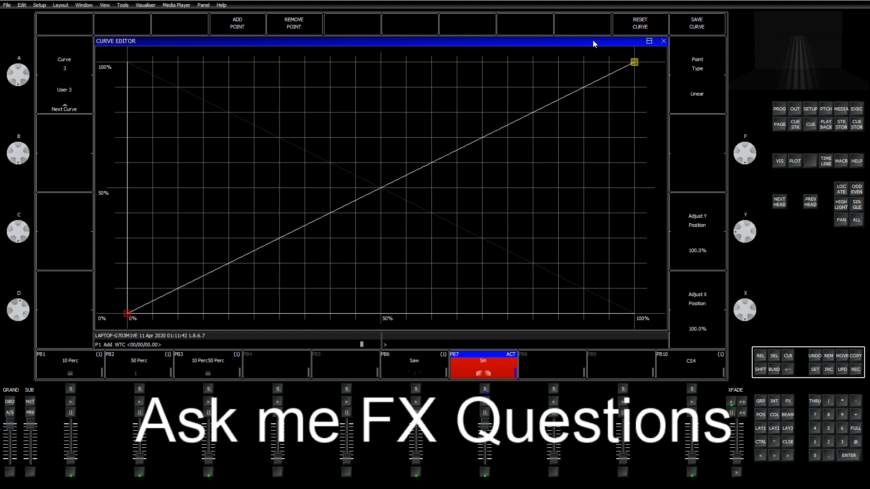
# Add two points to the User 3 curve and offset both, with one at about 77% X and 48% Y.
pyautogui.click(240, 25)
pyautogui.click(238, 28)
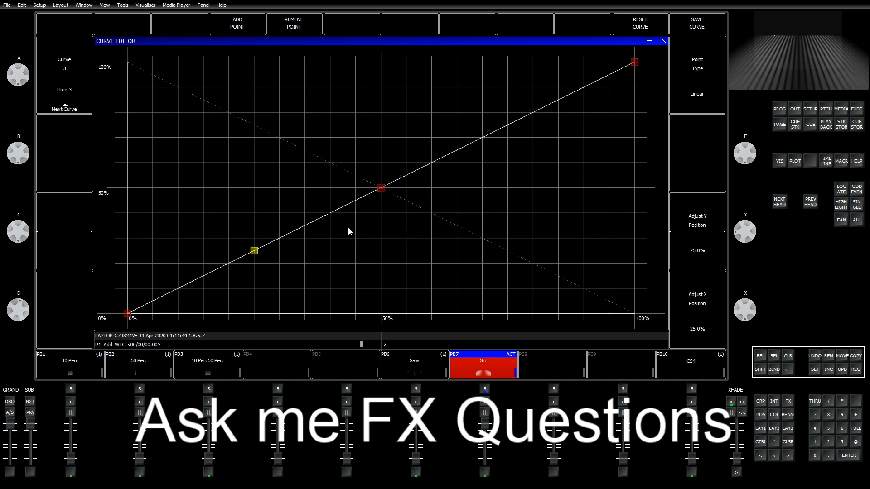
pyautogui.moveTo(387, 196); pyautogui.dragTo(502, 159)
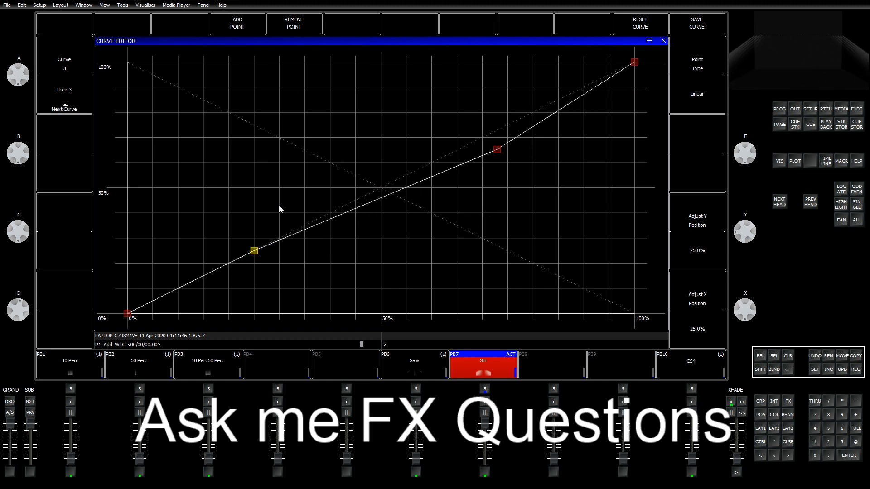
pyautogui.moveTo(255, 251); pyautogui.dragTo(304, 170)
pyautogui.moveTo(501, 156); pyautogui.dragTo(521, 199)
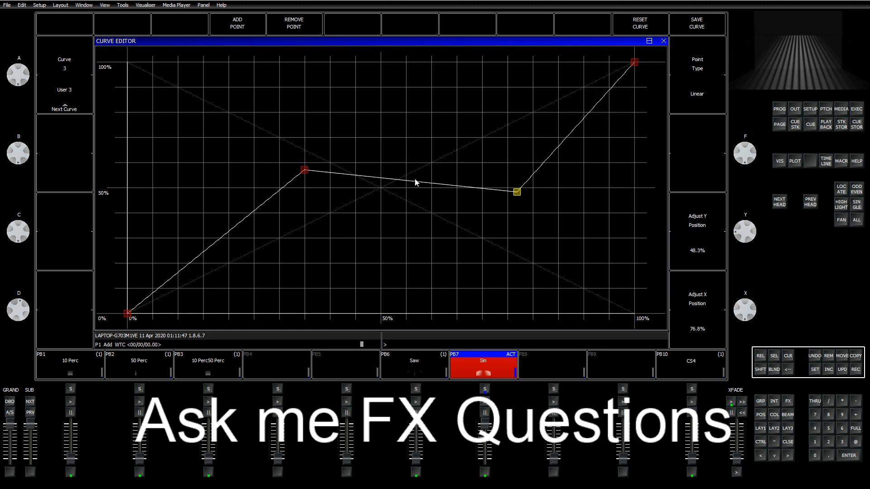
# Move the two inner points to about 24% X, 79% Y and 72% X, 31% Y.
pyautogui.click(306, 173)
pyautogui.moveTo(307, 173); pyautogui.dragTo(251, 118)
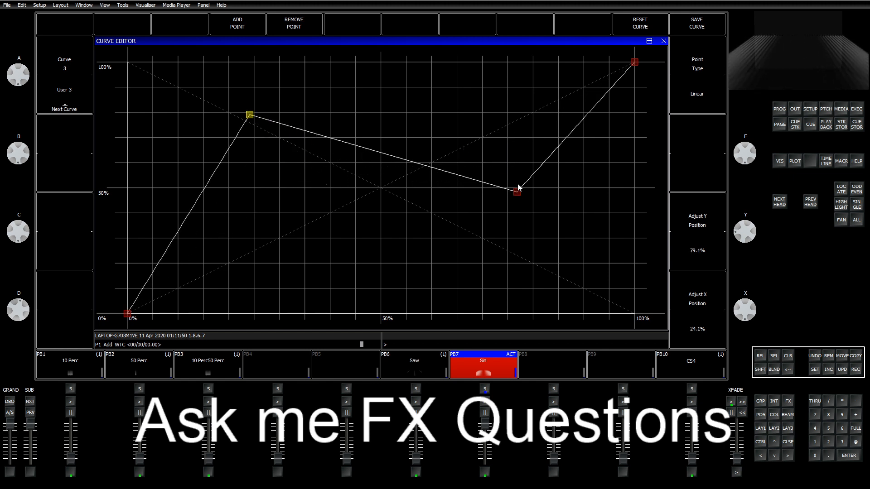
pyautogui.click(517, 192)
pyautogui.moveTo(517, 192); pyautogui.dragTo(495, 238)
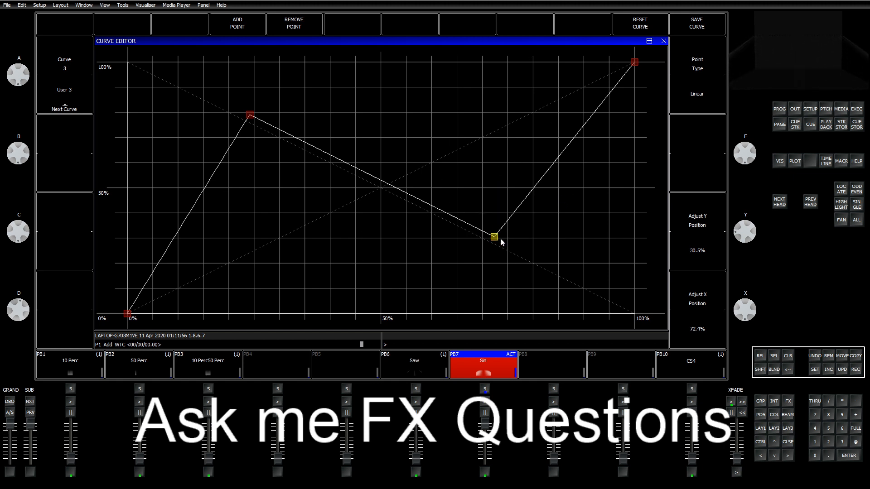
# Move the inner points to about 22% X, 49% Y and 57% X, 77% Y, and set the upper one to Spline.
pyautogui.moveTo(495, 237); pyautogui.dragTo(482, 148)
pyautogui.moveTo(251, 117); pyautogui.dragTo(239, 191)
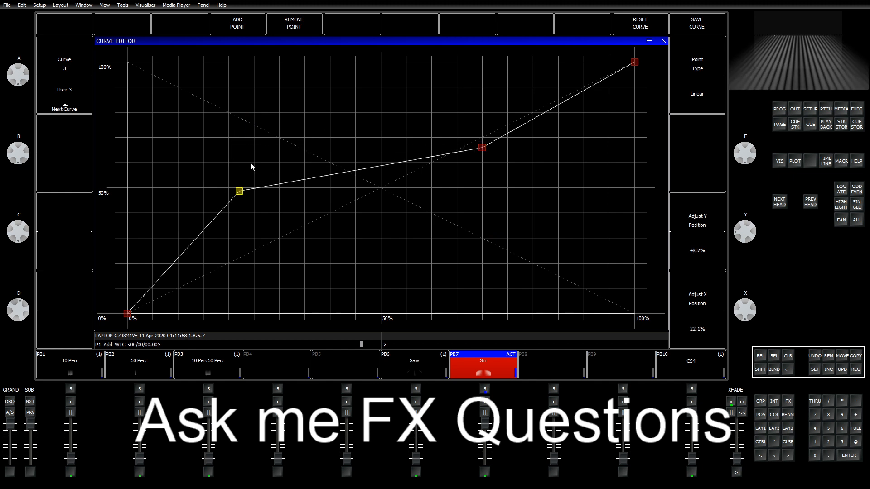
pyautogui.moveTo(482, 148); pyautogui.dragTo(413, 120)
pyautogui.click(701, 94)
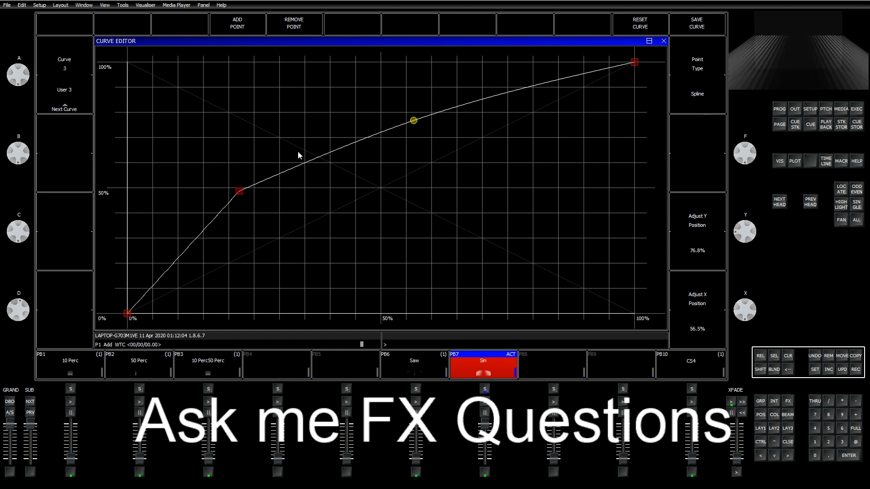
# Make the lower inner point a Spline at about 25% X, 50% Y, and move the upper one to about 66% X, 64% Y.
pyautogui.moveTo(244, 190); pyautogui.dragTo(252, 208)
pyautogui.moveTo(239, 191)
pyautogui.mouseDown()
pyautogui.moveTo(293, 264)
pyautogui.moveTo(391, 246)
pyautogui.moveTo(314, 218)
pyautogui.moveTo(284, 149)
pyautogui.moveTo(289, 223)
pyautogui.moveTo(244, 141)
pyautogui.moveTo(255, 192)
pyautogui.mouseUp()
pyautogui.click(705, 88)
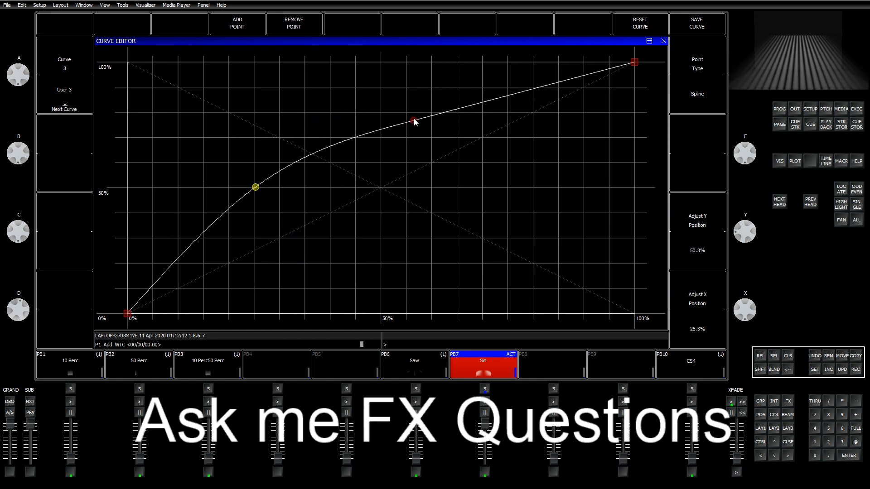
pyautogui.moveTo(414, 121); pyautogui.dragTo(462, 158)
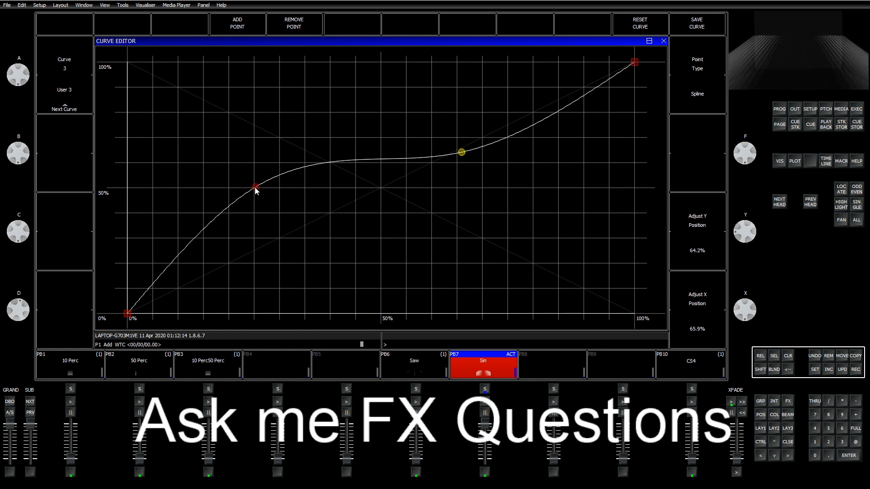
# Shape the curve into an S by lowering the first inner point to about 28% X, 19% Y and raising the second to about 90% Y.
pyautogui.moveTo(256, 187); pyautogui.dragTo(325, 290)
pyautogui.moveTo(461, 152); pyautogui.dragTo(501, 87)
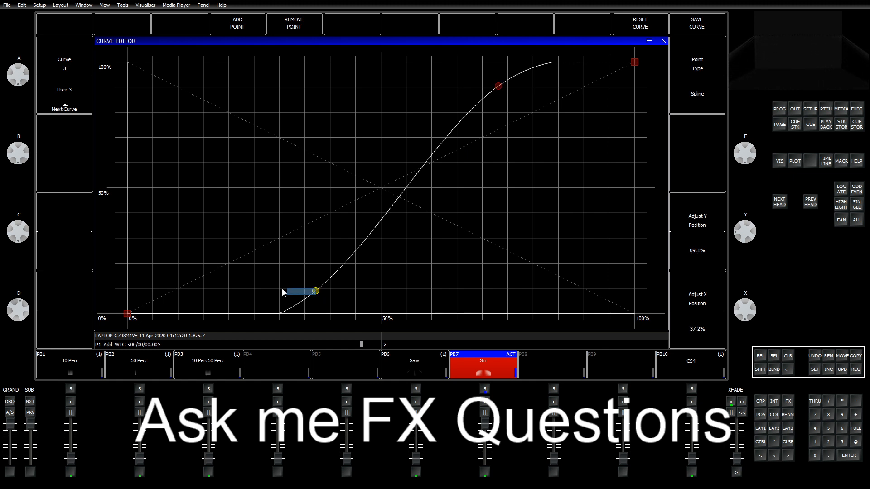
pyautogui.moveTo(316, 291); pyautogui.dragTo(269, 271)
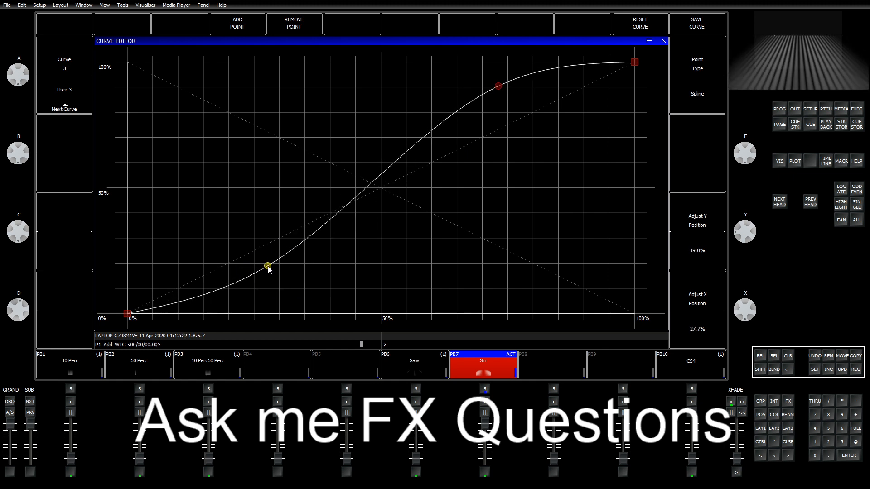
# Set the curve's start and end points to Spline, and remove the two inner points.
pyautogui.click(128, 314)
pyautogui.click(698, 82)
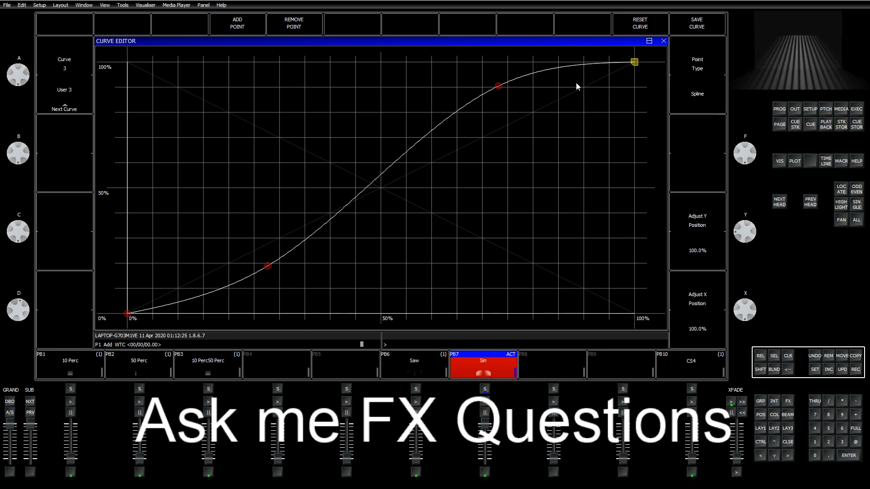
pyautogui.moveTo(511, 71); pyautogui.dragTo(245, 278)
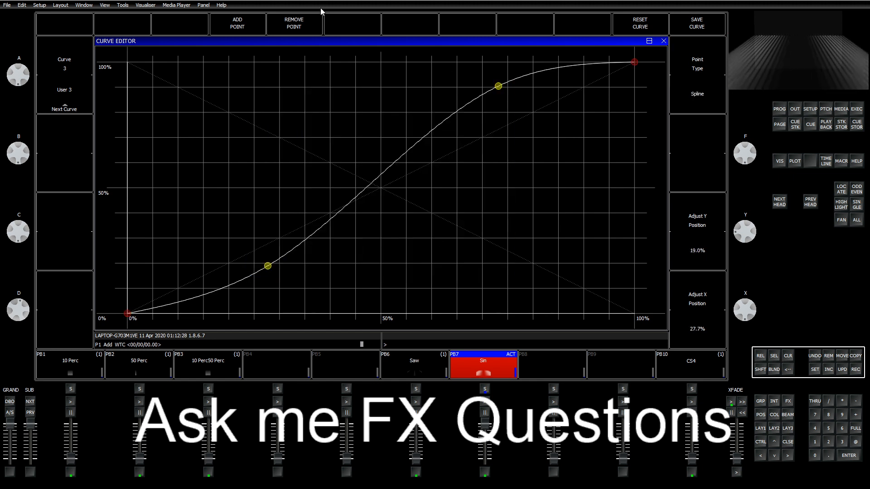
pyautogui.click(317, 21)
pyautogui.click(634, 63)
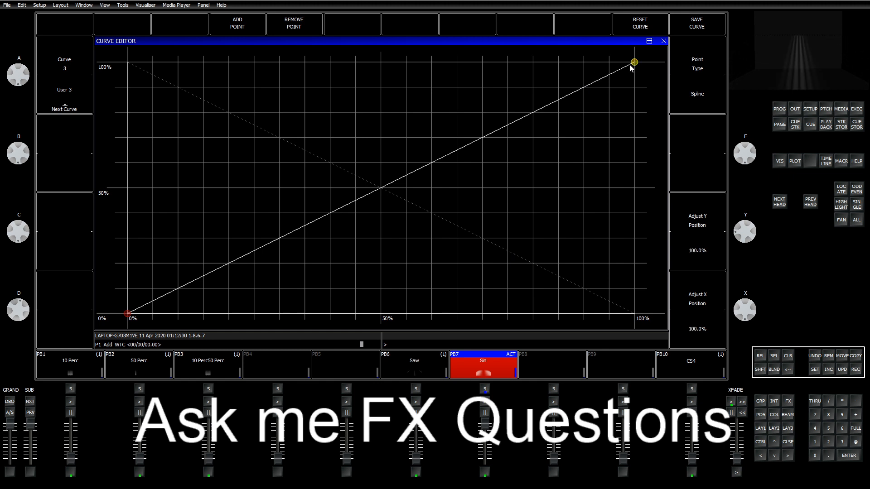
pyautogui.click(413, 180)
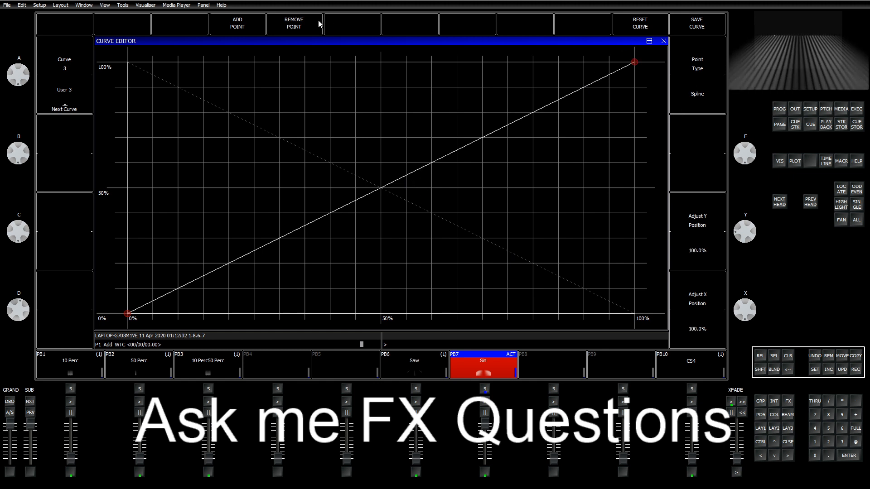
# Add a Spline point moved to the upper half of the curve, and add a second point at about 31% X, 29% Y.
pyautogui.click(246, 24)
pyautogui.click(698, 96)
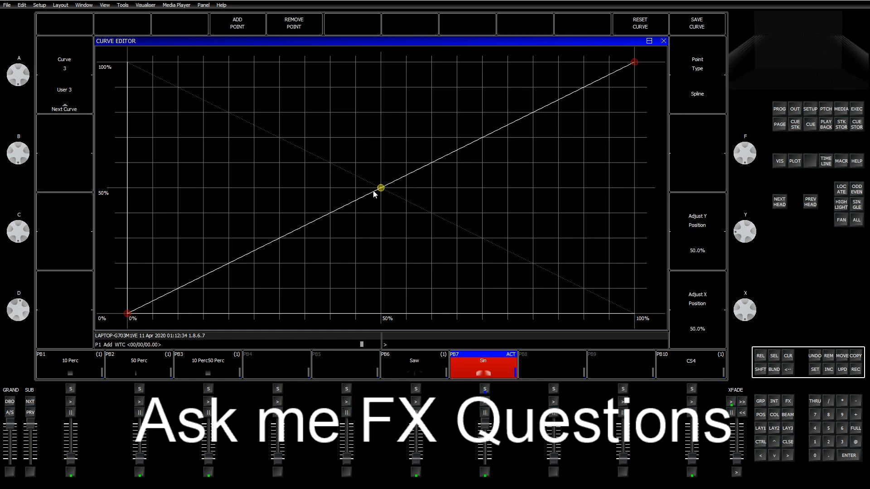
pyautogui.moveTo(384, 193); pyautogui.dragTo(453, 160)
pyautogui.click(237, 24)
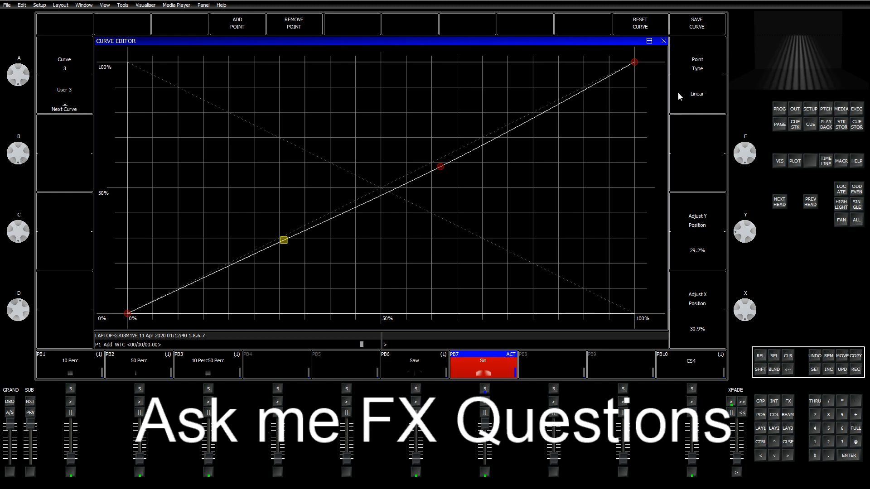
# Place the two inner points as Splines near the curve's ends, at 99% X, 100% Y and 0.9% X, 0% Y, and reset the User 3 curve.
pyautogui.moveTo(442, 169); pyautogui.dragTo(631, 55)
pyautogui.click(634, 62)
pyautogui.click(698, 97)
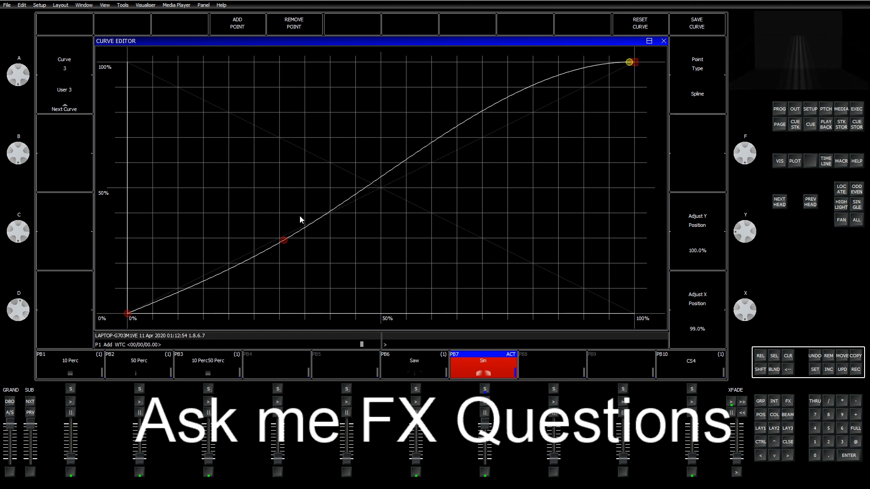
pyautogui.moveTo(281, 245); pyautogui.dragTo(132, 325)
pyautogui.click(124, 314)
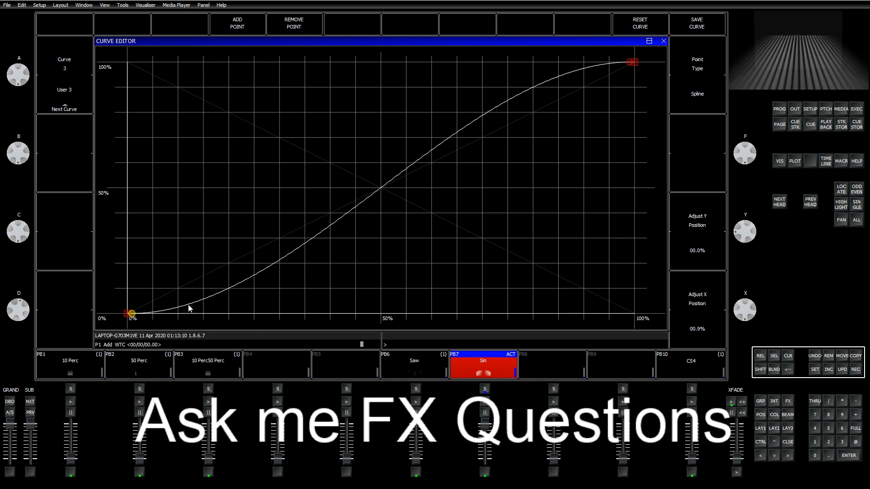
pyautogui.moveTo(629, 67); pyautogui.dragTo(591, 68)
pyautogui.click(640, 24)
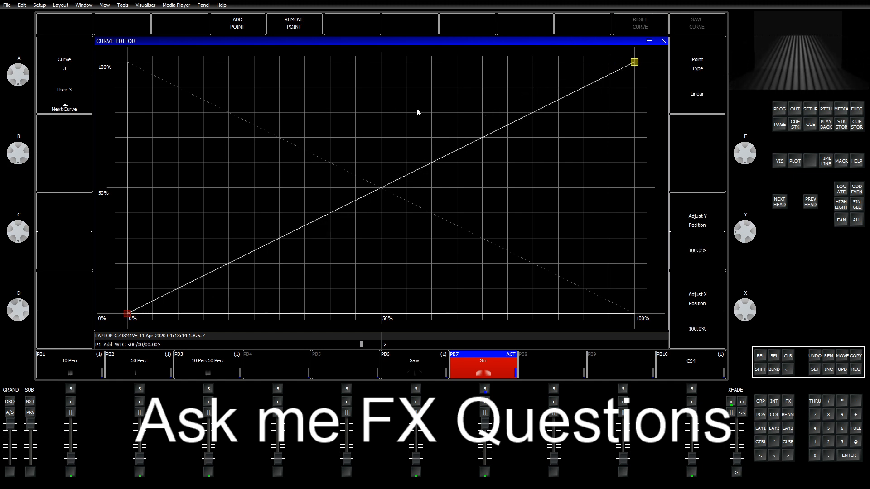
# View the Cos2 curve once more and close the curve editor.
pyautogui.click(64, 67)
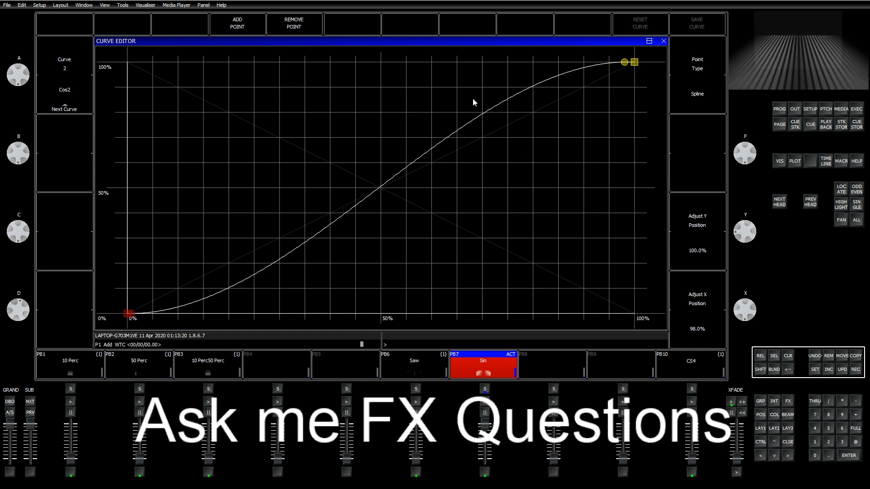
pyautogui.click(664, 41)
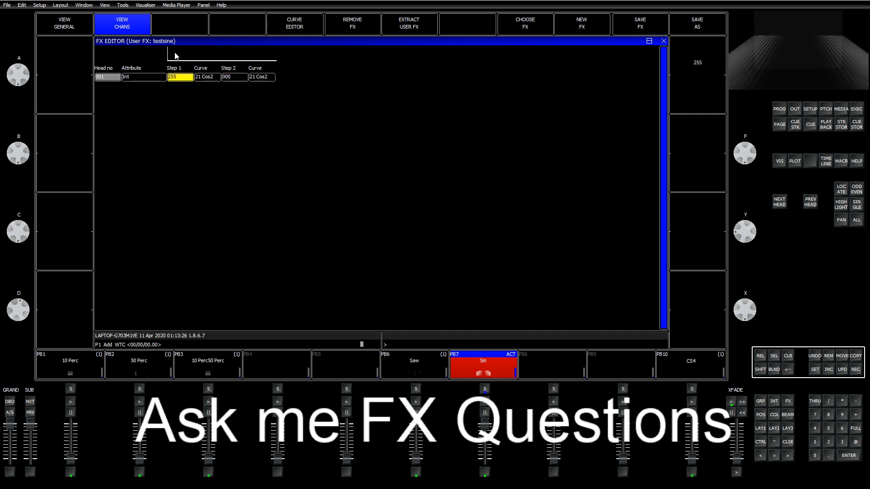
# Check the Int channel's step 2 value and curve in testsine, and open the curve choices for step 1.
pyautogui.moveTo(257, 66); pyautogui.dragTo(268, 60)
pyautogui.click(266, 77)
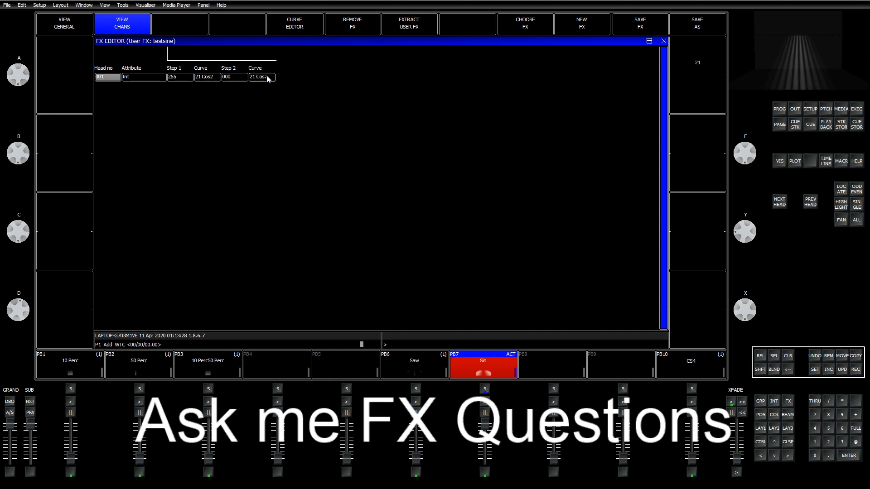
pyautogui.click(238, 77)
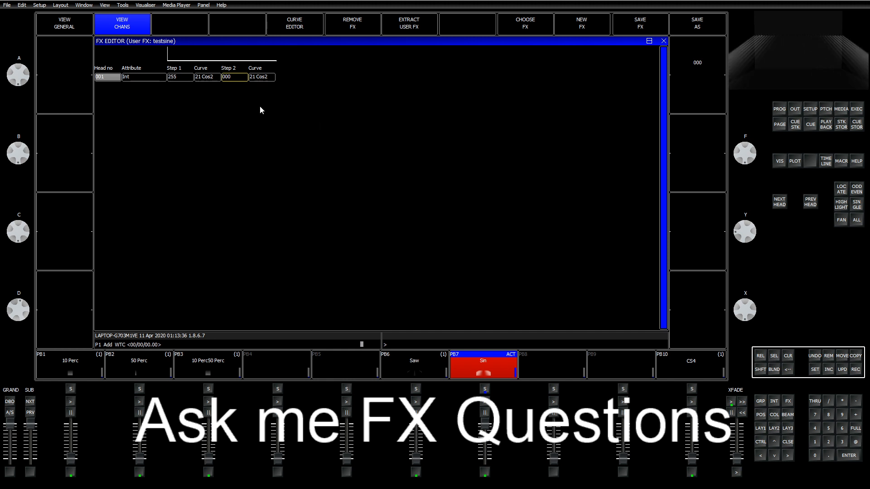
pyautogui.click(201, 79)
pyautogui.click(201, 79)
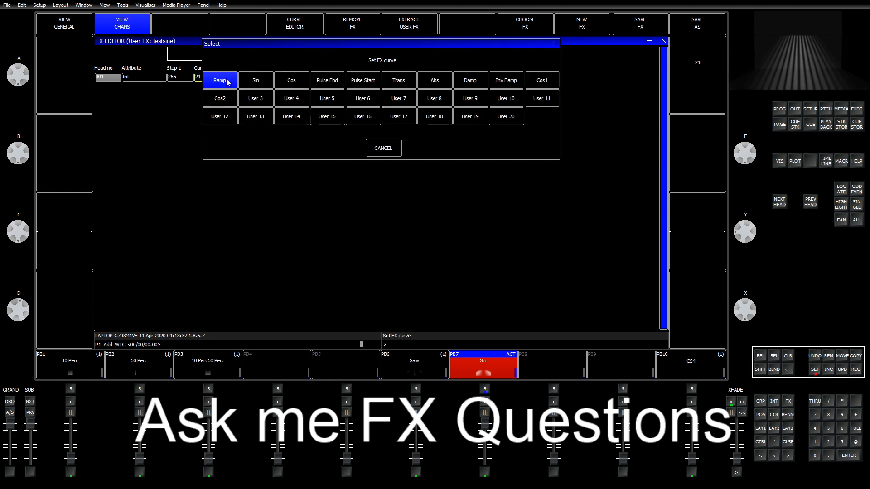
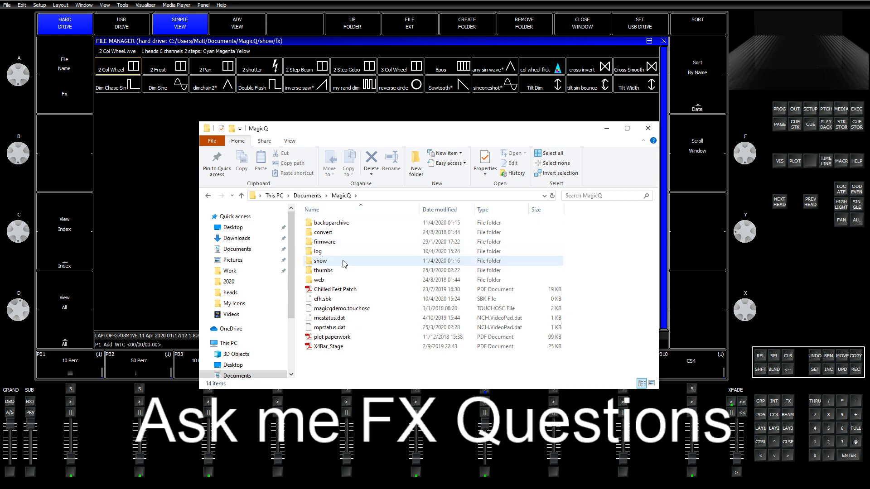
# In File Explorer, open the fx folder inside MagicQ's show folder and look through the saved effect files.
pyautogui.doubleClick(341, 261)
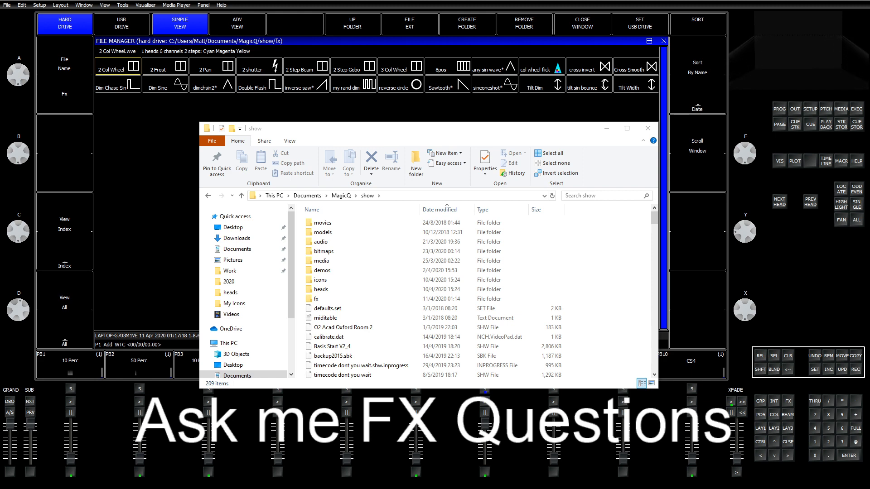
pyautogui.click(333, 300)
pyautogui.doubleClick(333, 300)
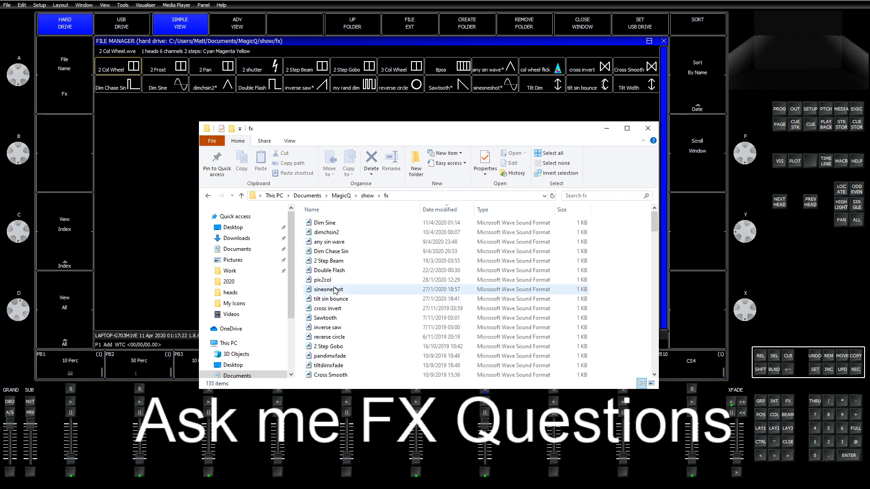
pyautogui.scroll(-7, 345, 282)
pyautogui.scroll(15, 393, 295)
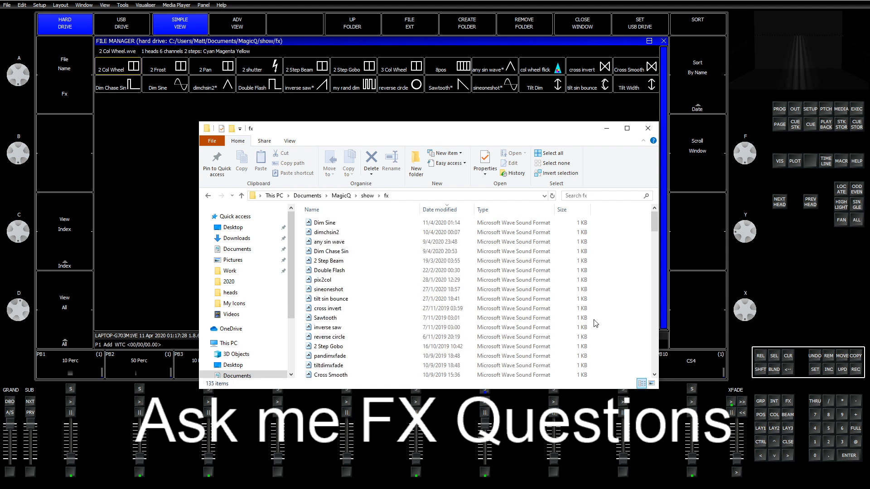
pyautogui.click(316, 225)
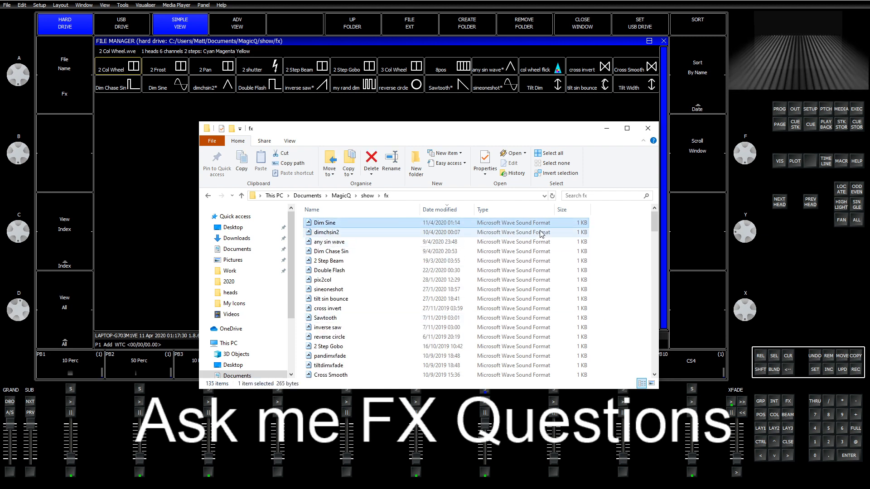
pyautogui.rightClick(344, 223)
pyautogui.click(620, 249)
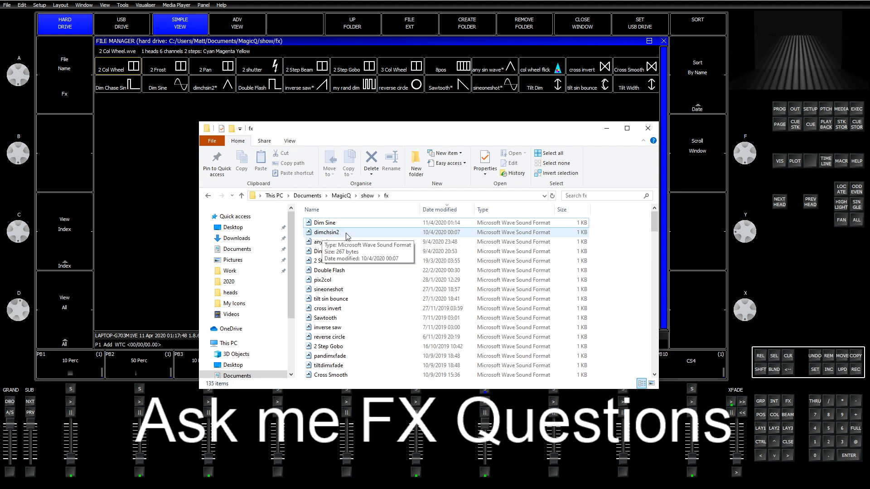
# Create a new folder named Dimmer inside the fx folder.
pyautogui.rightClick(609, 236)
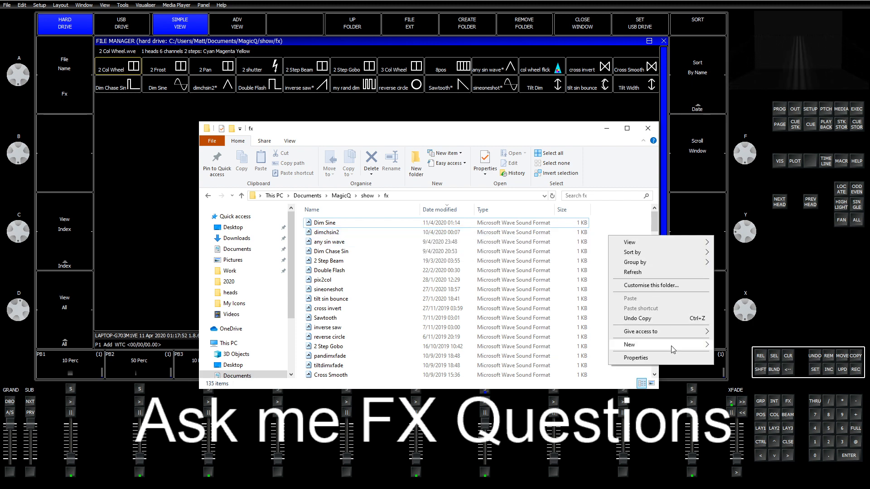
pyautogui.moveTo(673, 350)
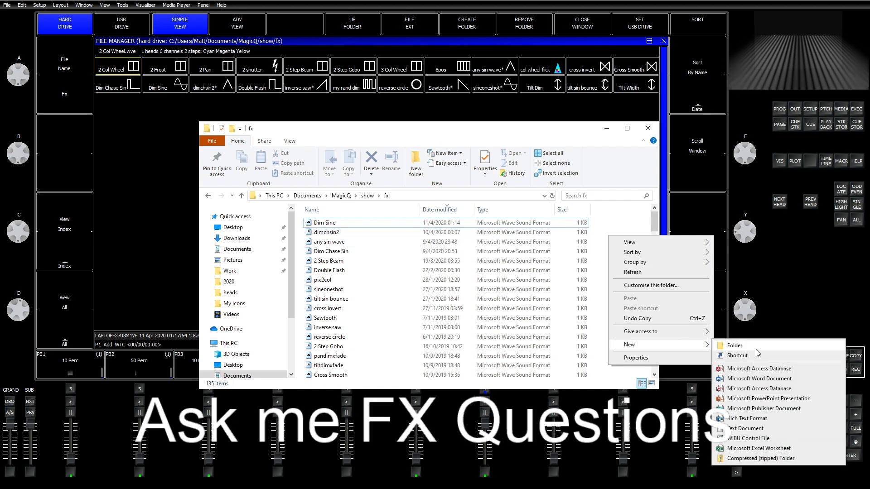
pyautogui.click(737, 345)
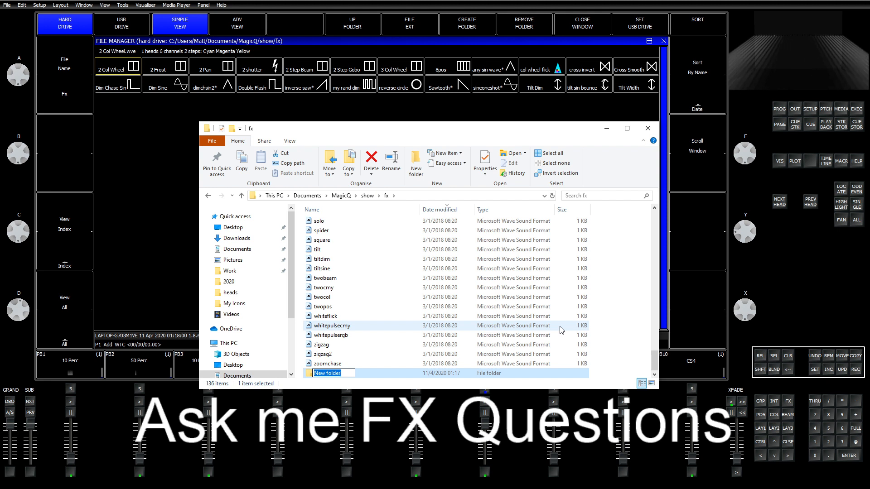
pyautogui.write('Dimmer')
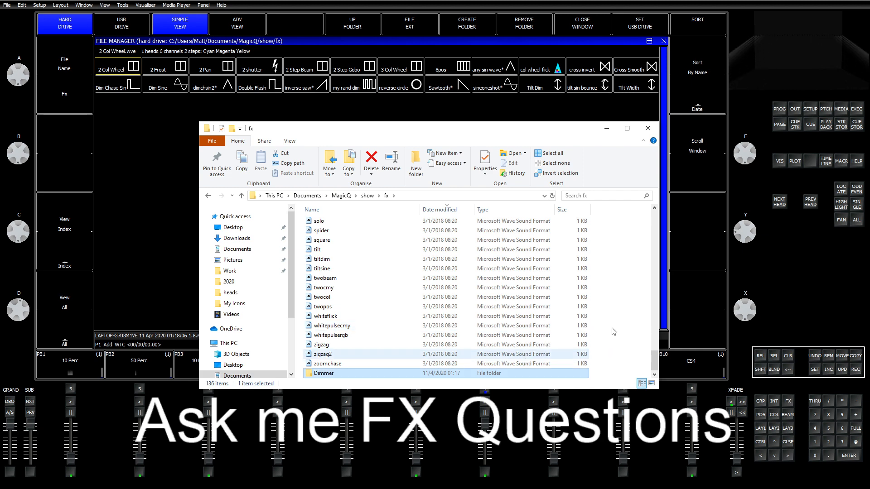
pyautogui.click(621, 311)
# Move Dim Sine, dimchsin2, Dim Chase Sin, Double Flash and my rand dim from the fx folder into the Dimmer folder.
pyautogui.scroll(15, 620, 318)
pyautogui.scroll(20, 621, 320)
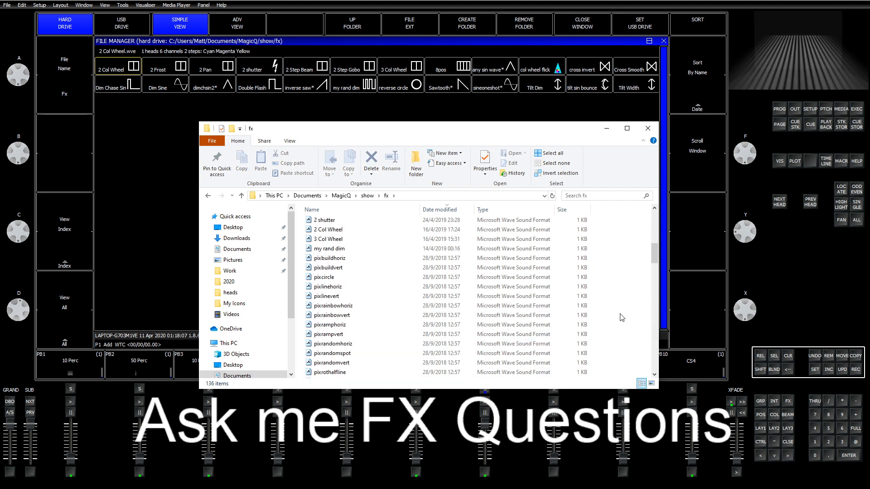
pyautogui.click(331, 223)
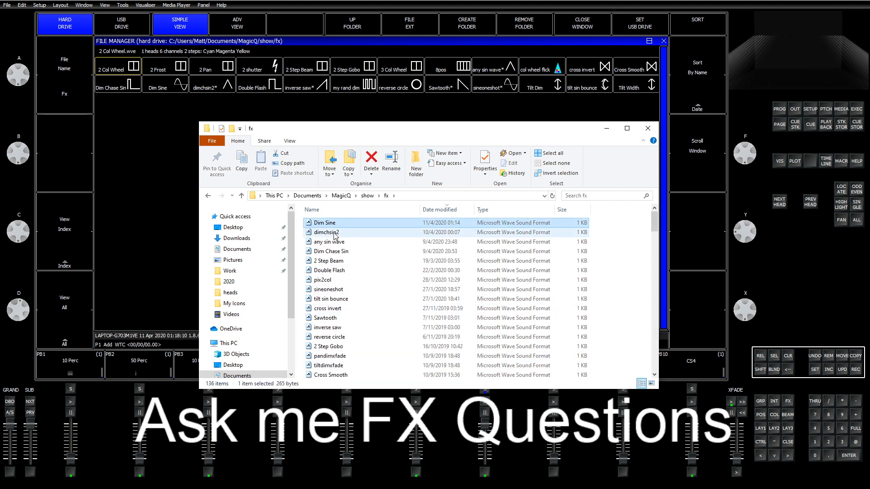
pyautogui.keyDown('ctrl'); pyautogui.click(335, 232); pyautogui.keyUp('ctrl')
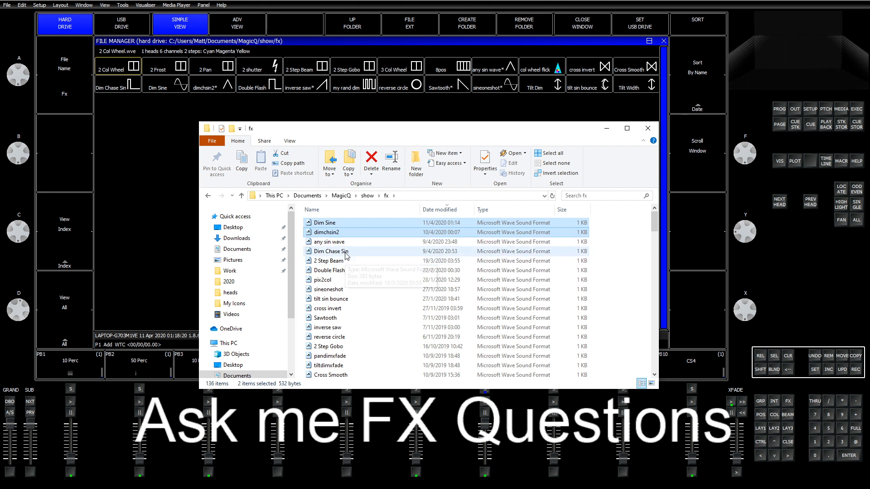
pyautogui.keyDown('ctrl'); pyautogui.click(336, 252); pyautogui.keyUp('ctrl')
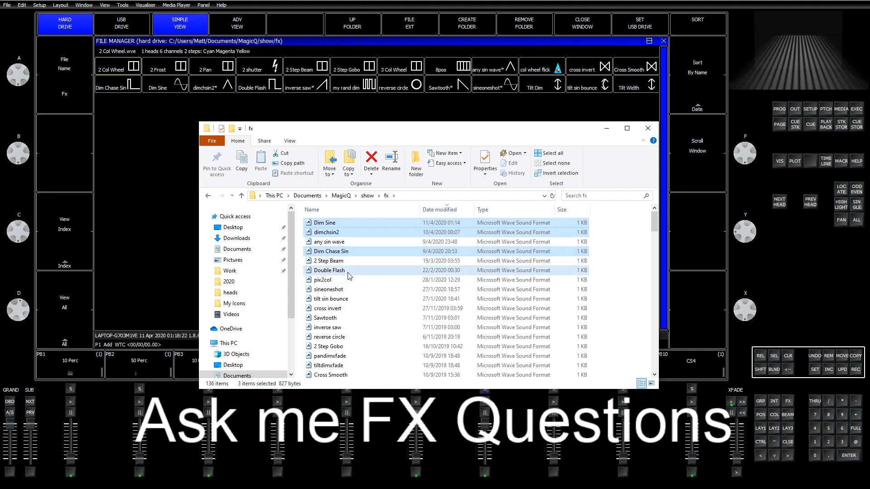
pyautogui.keyDown('ctrl'); pyautogui.click(416, 271); pyautogui.keyUp('ctrl')
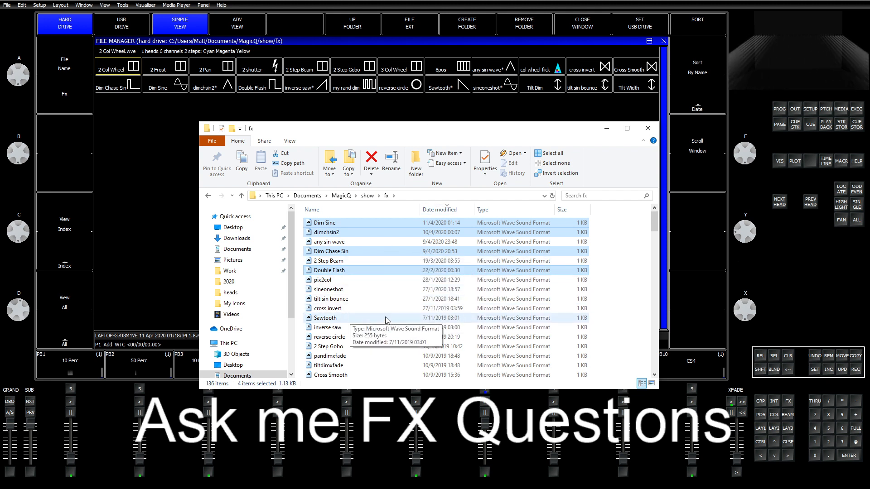
pyautogui.moveTo(654, 222); pyautogui.dragTo(655, 234)
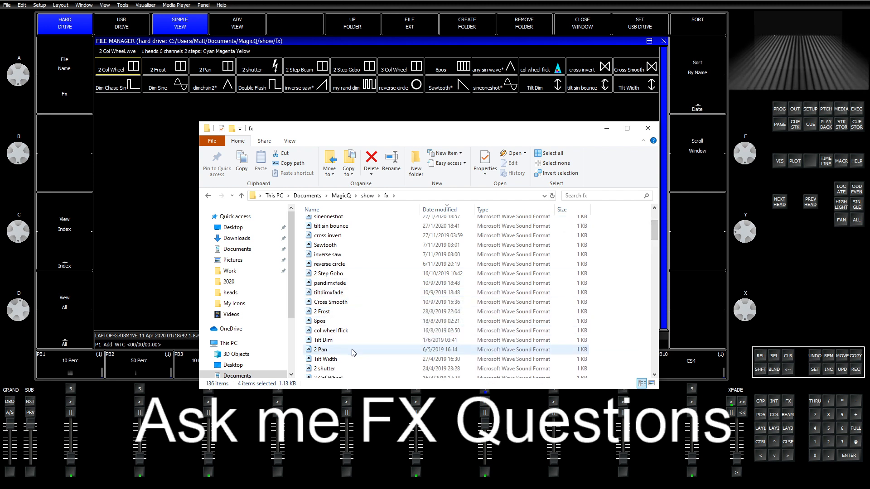
pyautogui.scroll(-3, 353, 353)
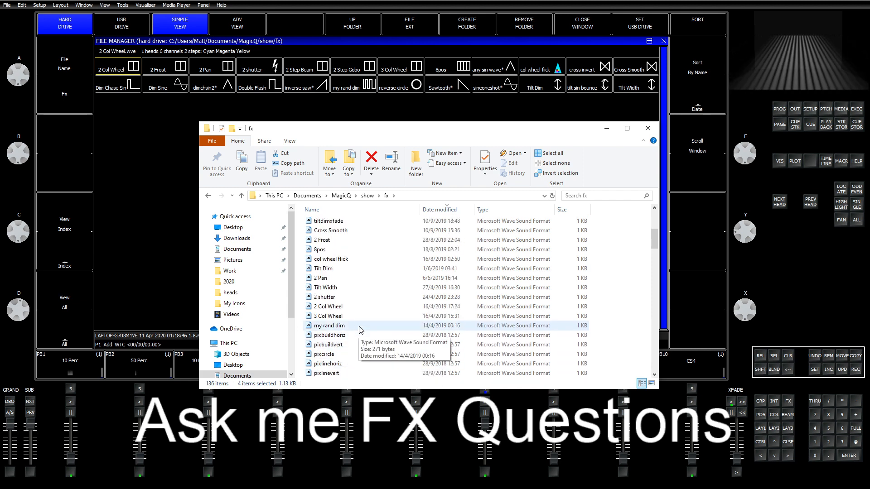
pyautogui.keyDown('ctrl'); pyautogui.click(362, 327); pyautogui.keyUp('ctrl')
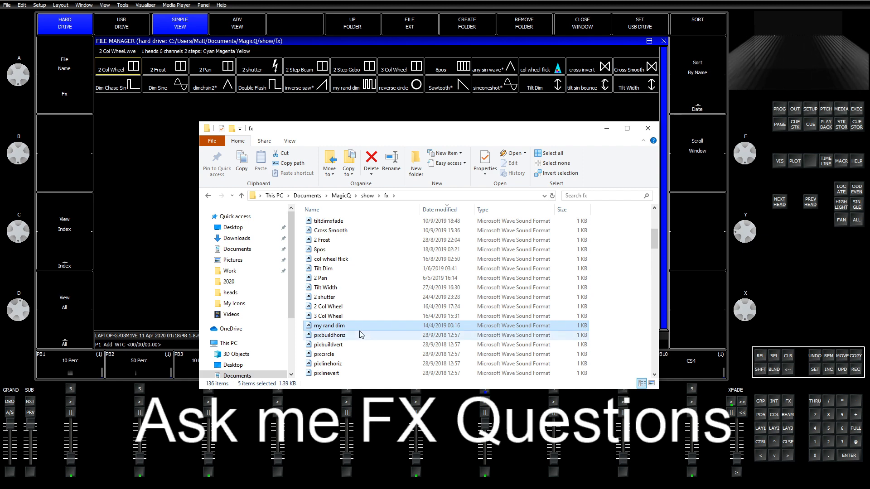
pyautogui.scroll(5, 405, 339)
pyautogui.scroll(-8, 407, 339)
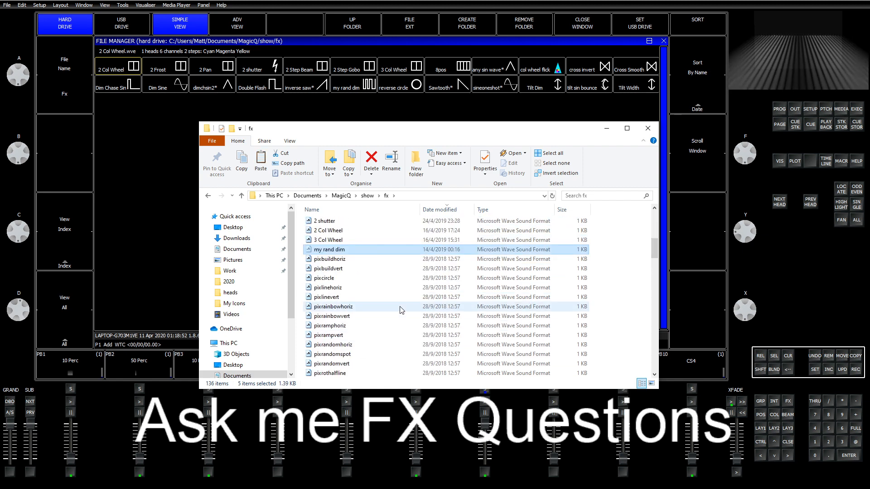
pyautogui.scroll(-20, 408, 313)
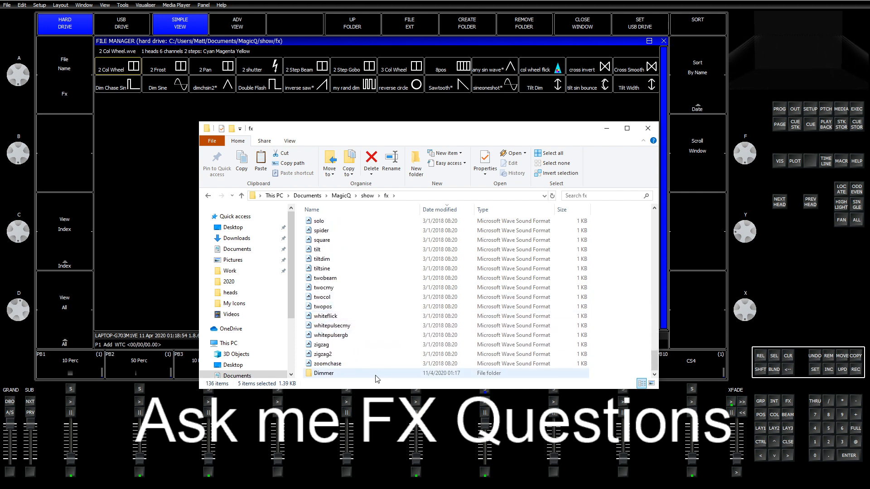
pyautogui.doubleClick(408, 373)
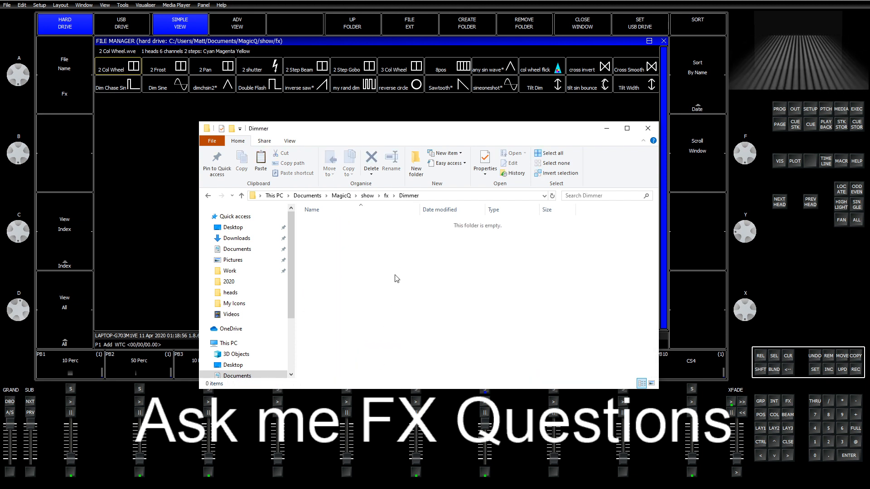
pyautogui.hotkey('ctrl', 'v')
pyautogui.click(410, 312)
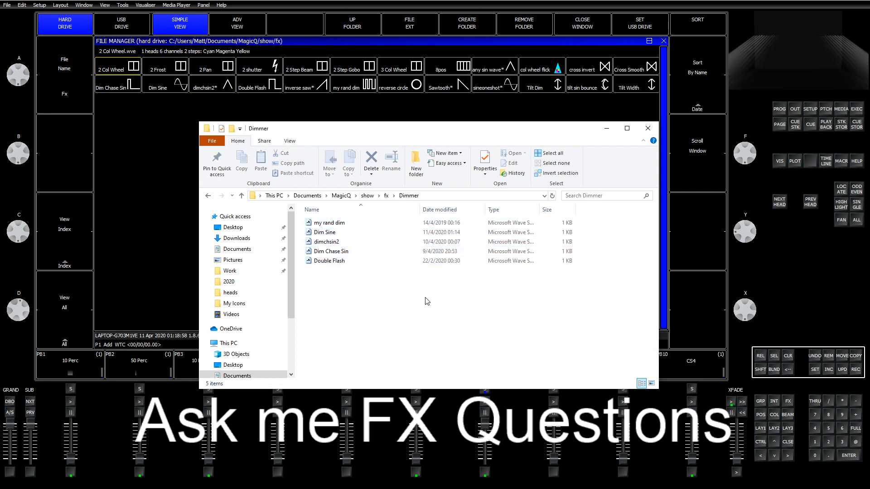
# Go back to the fx folder, then return to MagicQ, close its file manager and clear the programmer.
pyautogui.click(208, 196)
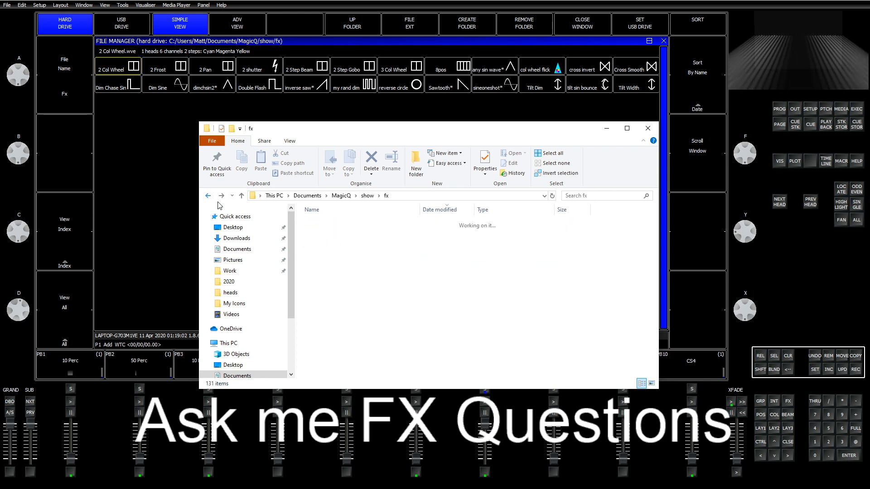
pyautogui.scroll(5, 607, 285)
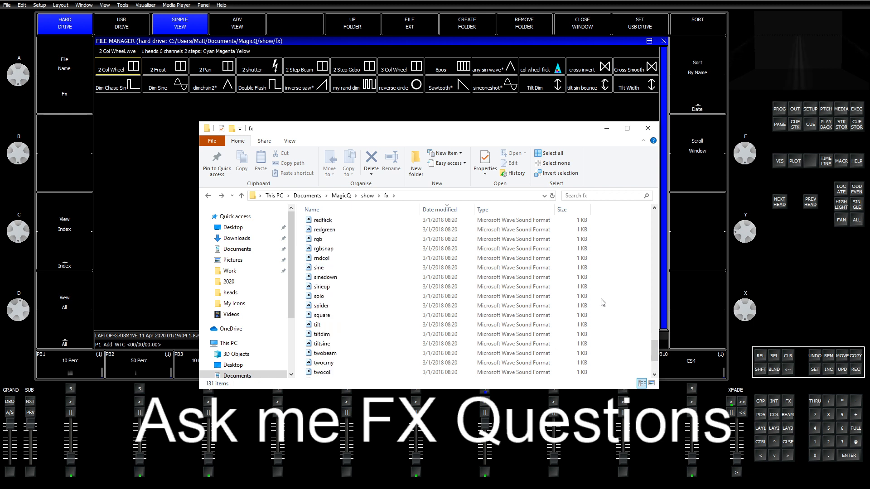
pyautogui.click(385, 98)
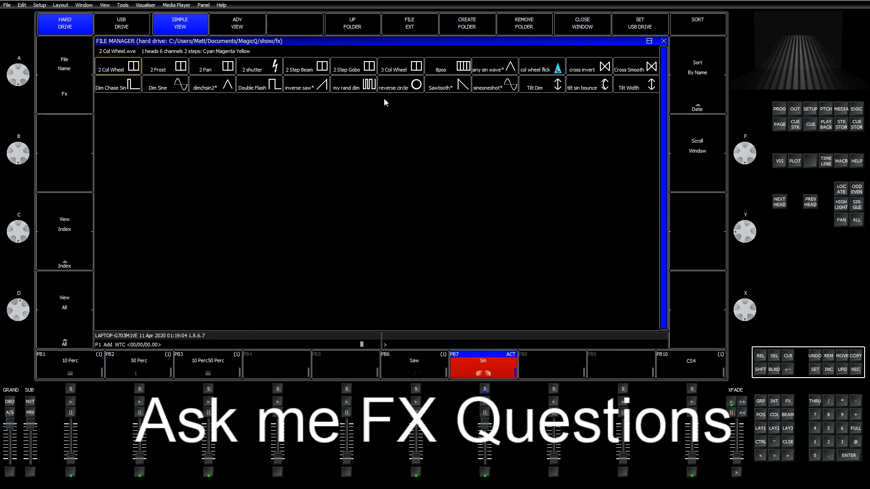
pyautogui.click(665, 42)
pyautogui.click(788, 356)
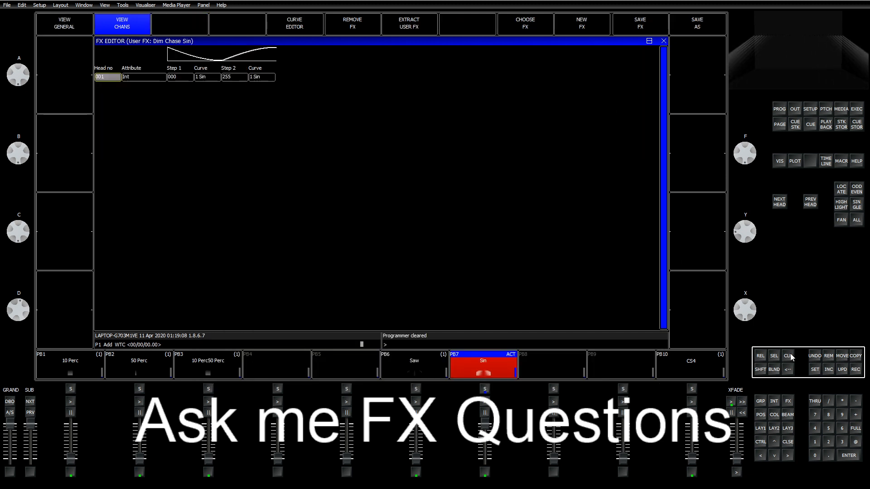
# Select group 1 and open the user FX library to check which effects it lists.
pyautogui.click(764, 429)
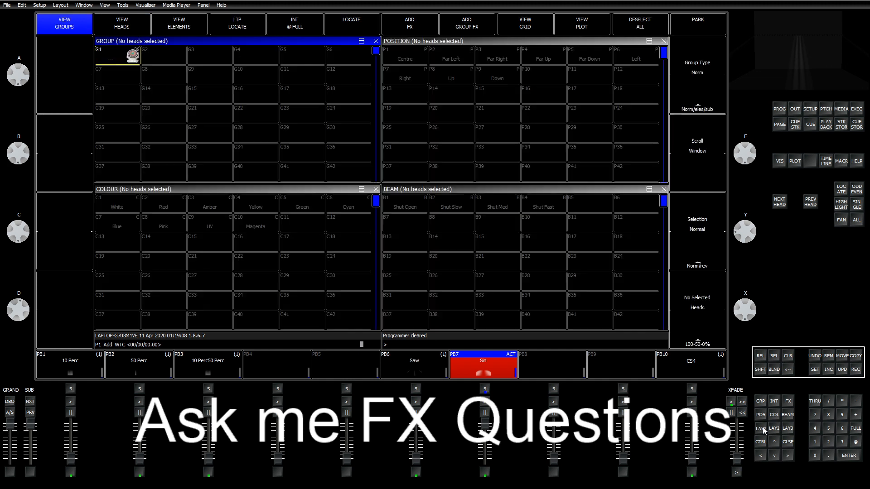
pyautogui.click(117, 56)
pyautogui.click(402, 27)
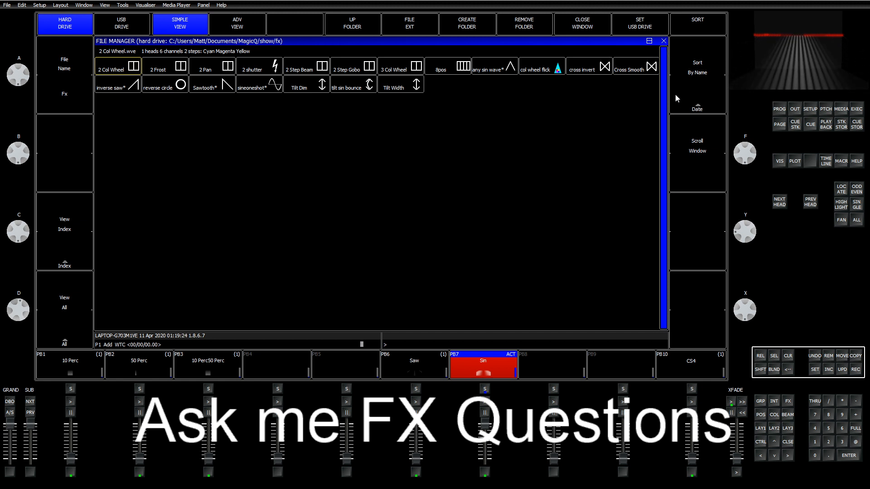
# Return to the group layout and open the FX editor through the FX window.
pyautogui.click(760, 430)
pyautogui.click(116, 55)
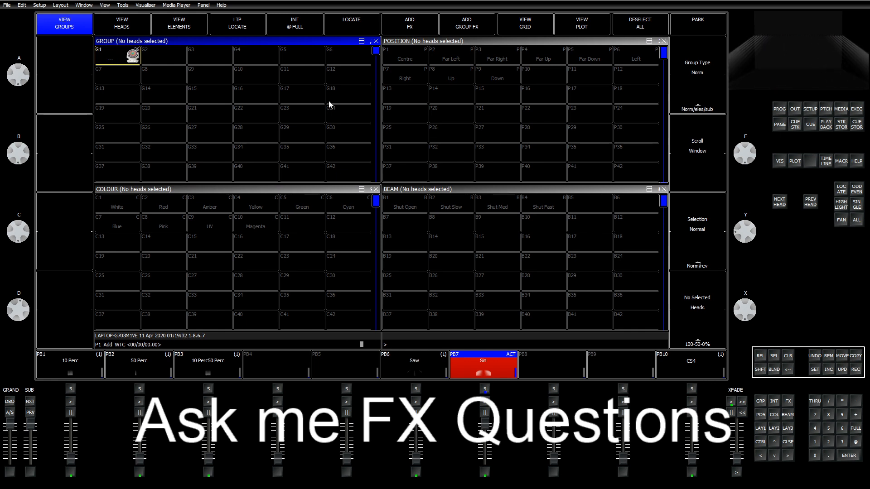
pyautogui.click(787, 402)
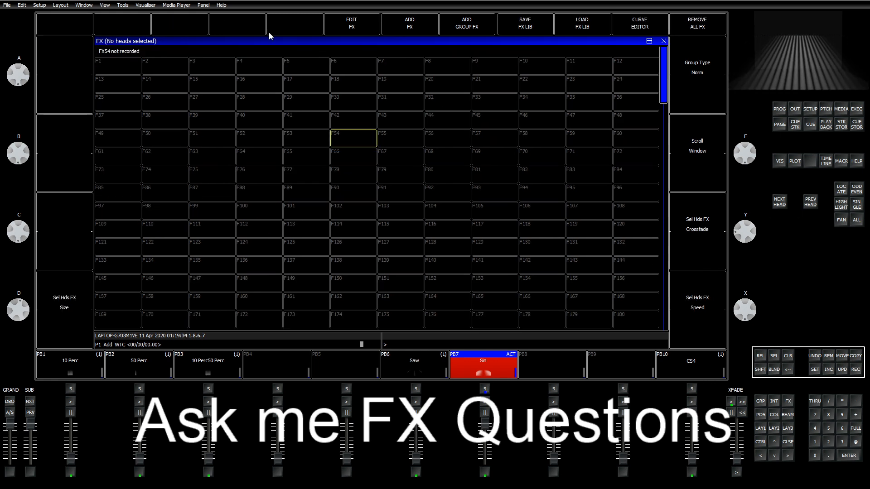
pyautogui.click(338, 29)
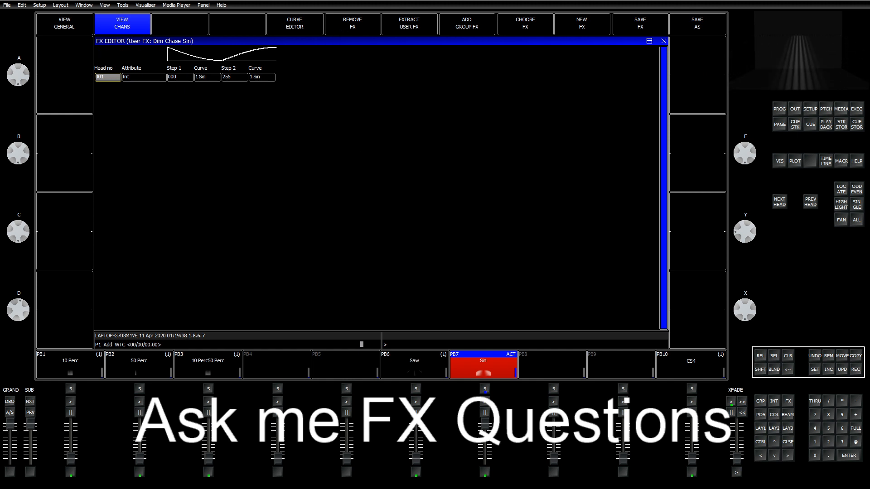
# Switch to File Explorer, look through the remaining files in the fx folder, and return to MagicQ.
pyautogui.hotkey('alt', 'Tab')
pyautogui.scroll(-20, 426, 317)
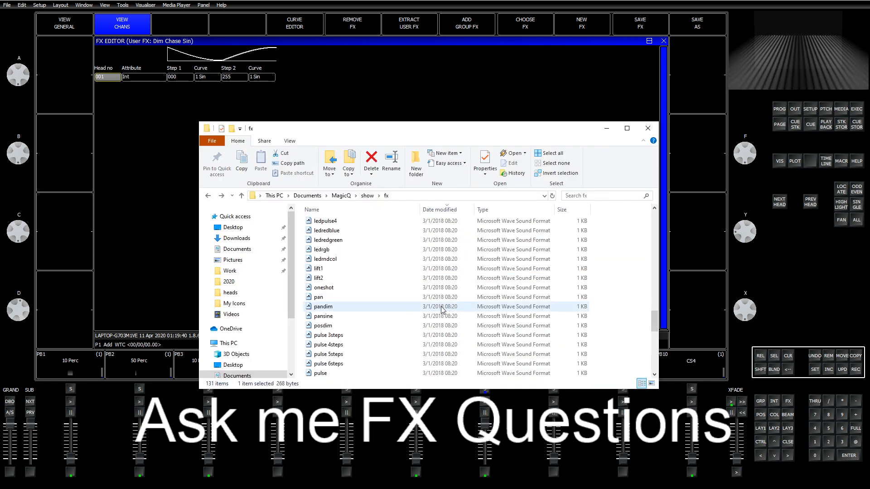
pyautogui.click(425, 317)
pyautogui.click(446, 103)
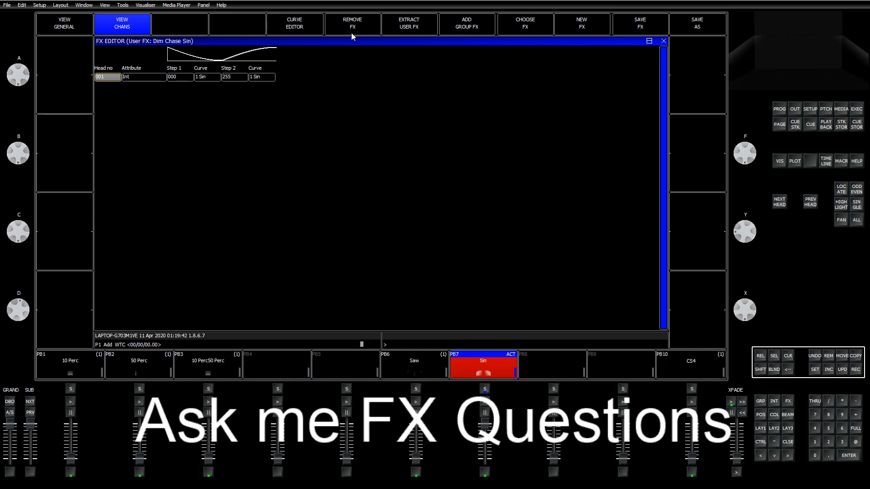
# Open the FX library from the FX editor and view the Intensity effects.
pyautogui.click(530, 28)
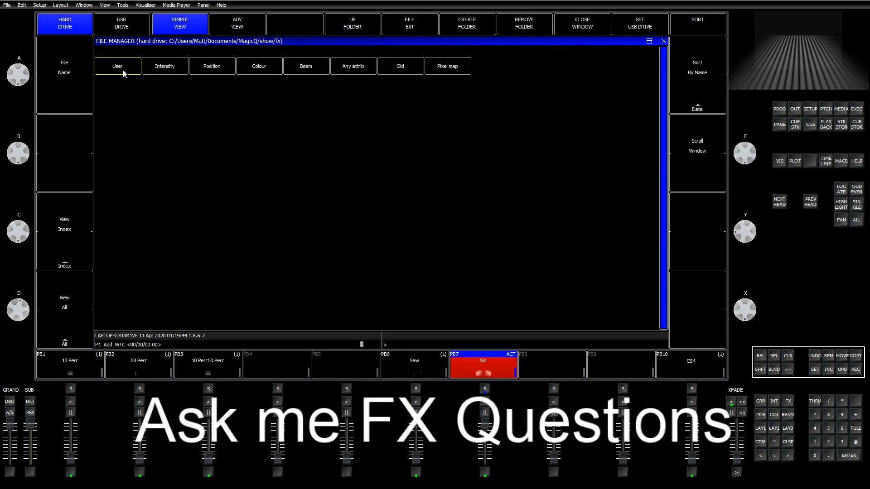
pyautogui.click(353, 28)
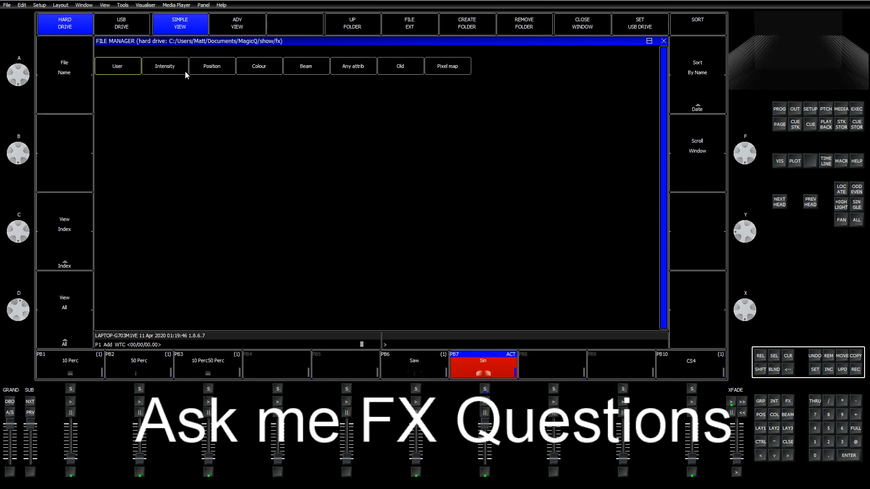
pyautogui.click(159, 68)
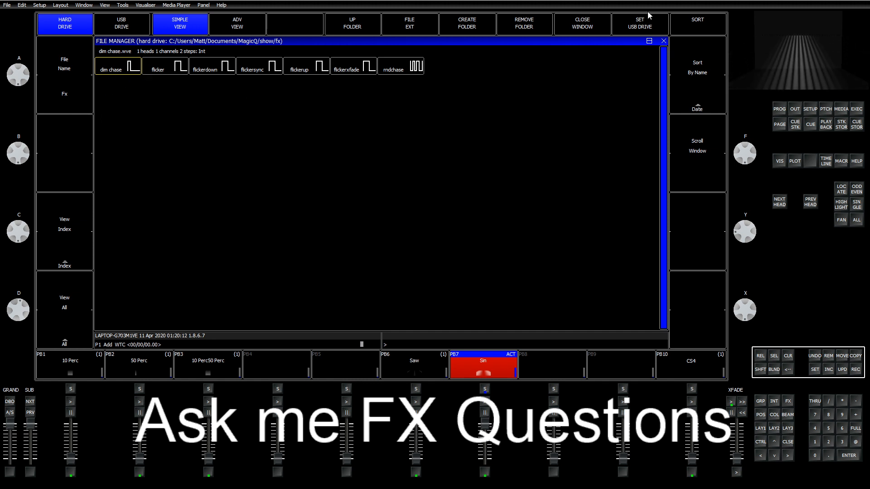
# Check the available sorting methods, cancel without choosing one, and show the effect files in the advanced view.
pyautogui.click(706, 30)
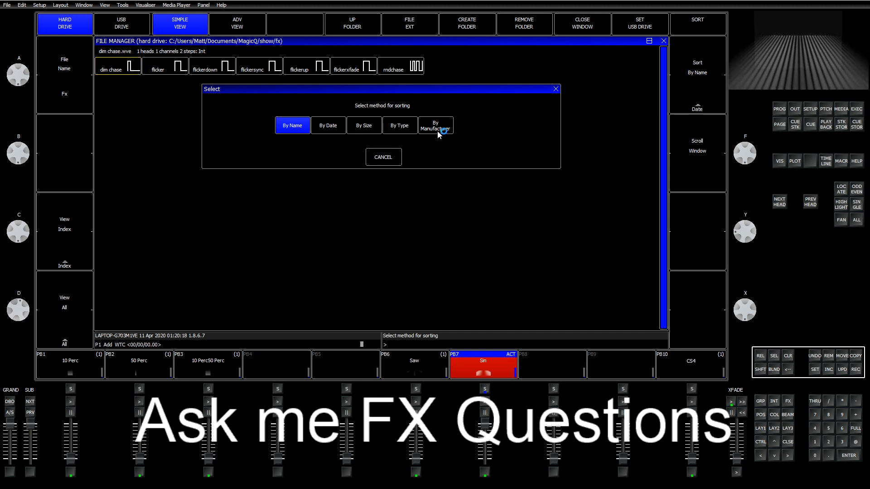
pyautogui.click(378, 160)
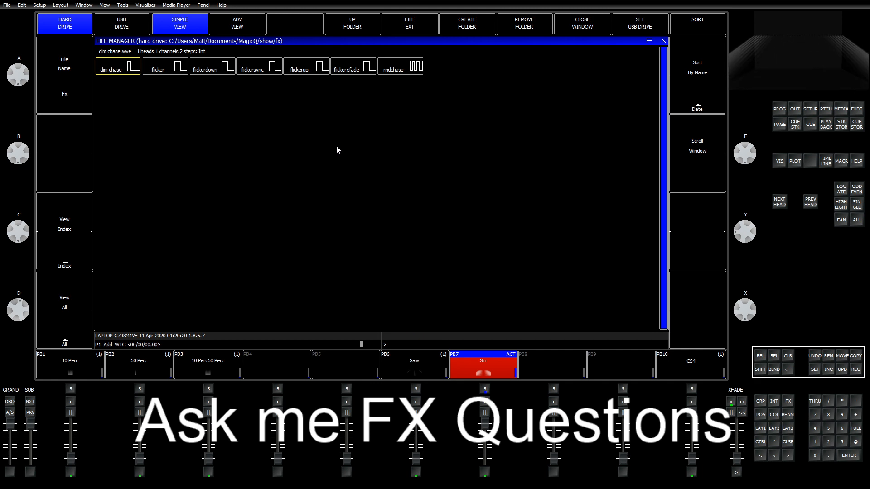
pyautogui.click(220, 30)
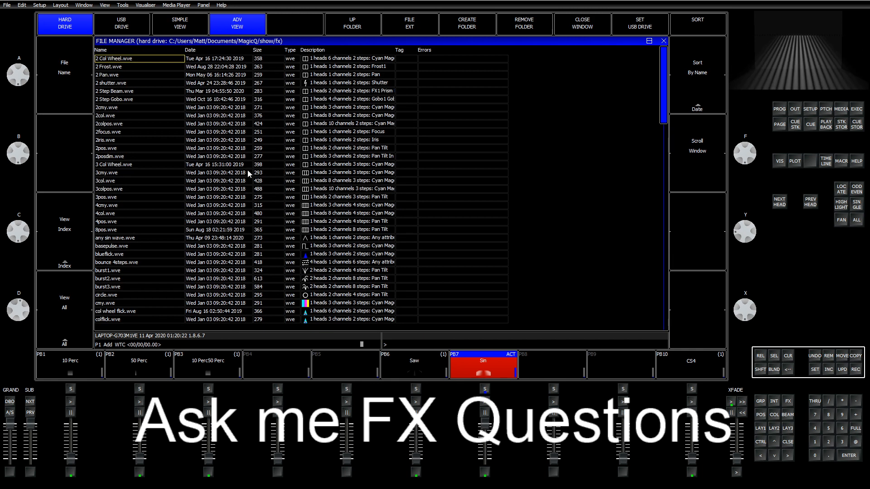
# Look through the complete list of effect files in the file manager for the Dimmer folder.
pyautogui.scroll(-20, 248, 174)
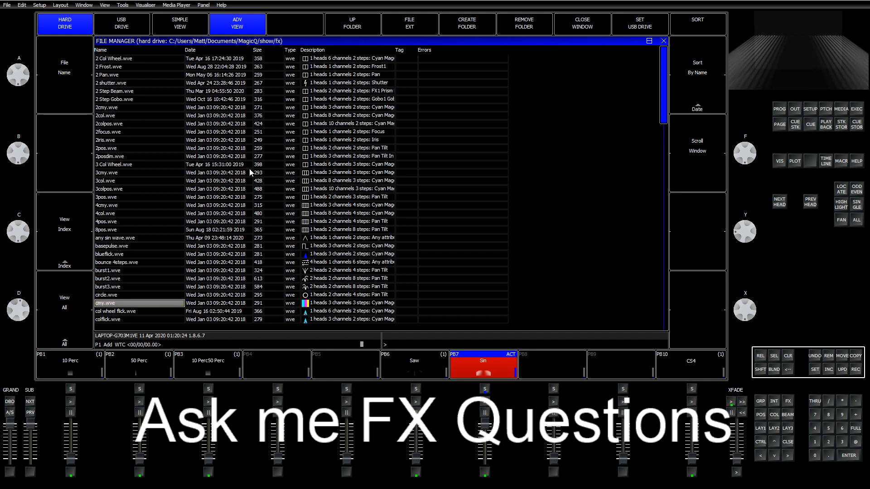
pyautogui.scroll(-20, 251, 172)
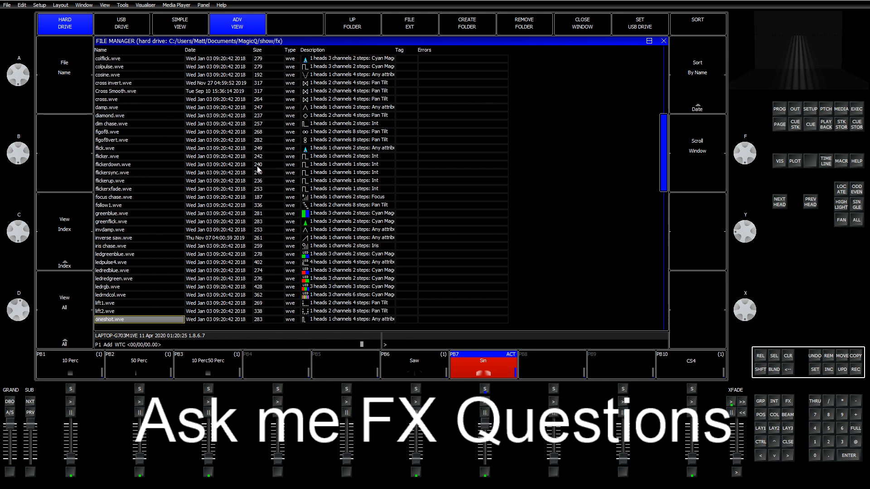
pyautogui.scroll(-20, 258, 170)
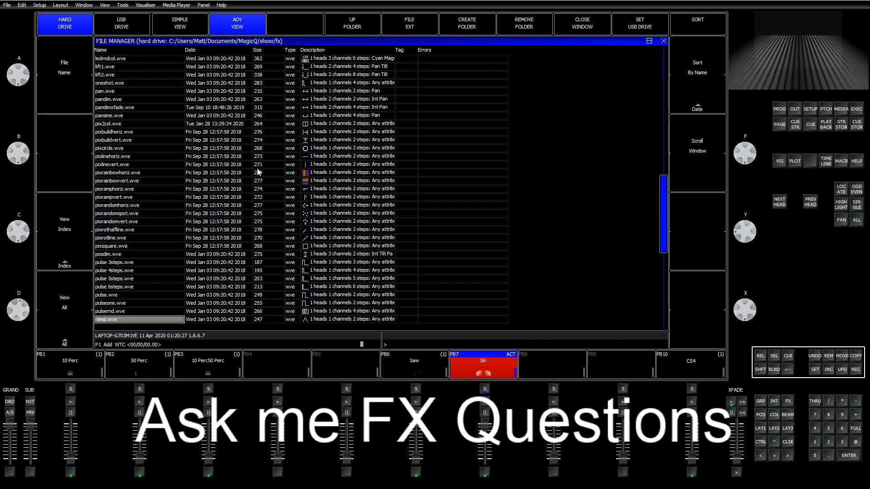
pyautogui.scroll(-20, 258, 172)
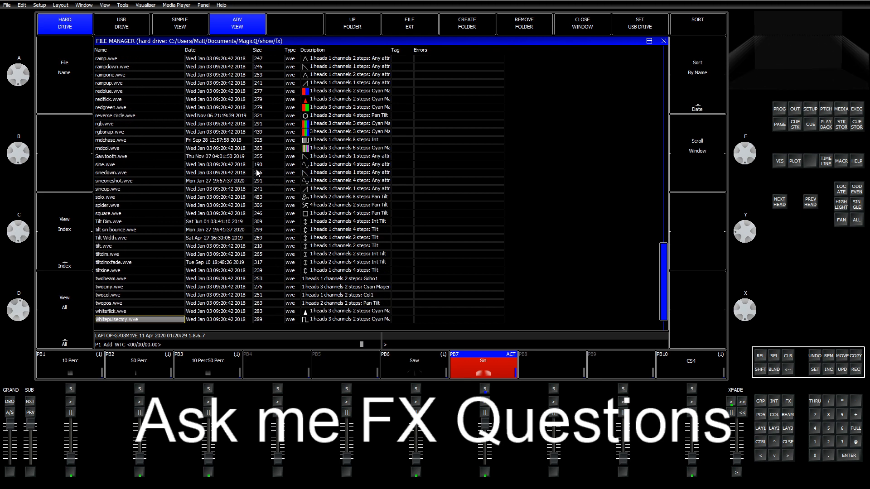
pyautogui.scroll(-4, 257, 172)
pyautogui.scroll(6, 257, 172)
pyautogui.scroll(20, 297, 191)
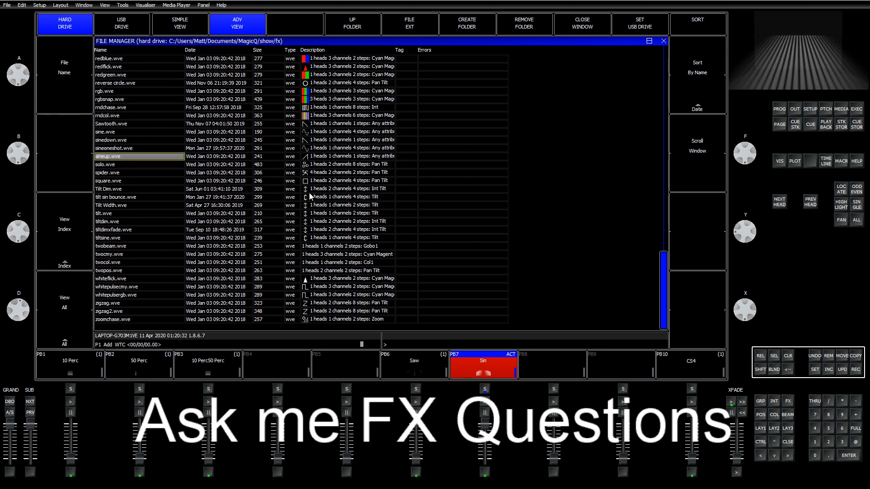
pyautogui.scroll(20, 316, 215)
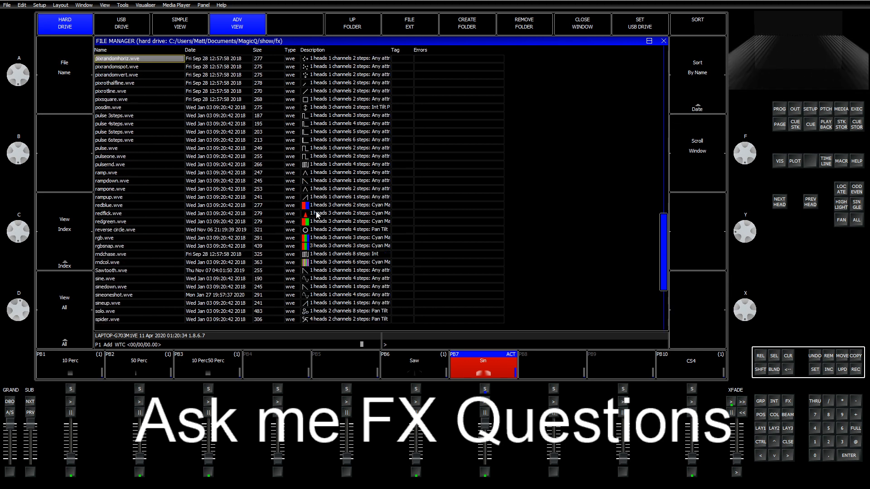
pyautogui.scroll(20, 316, 214)
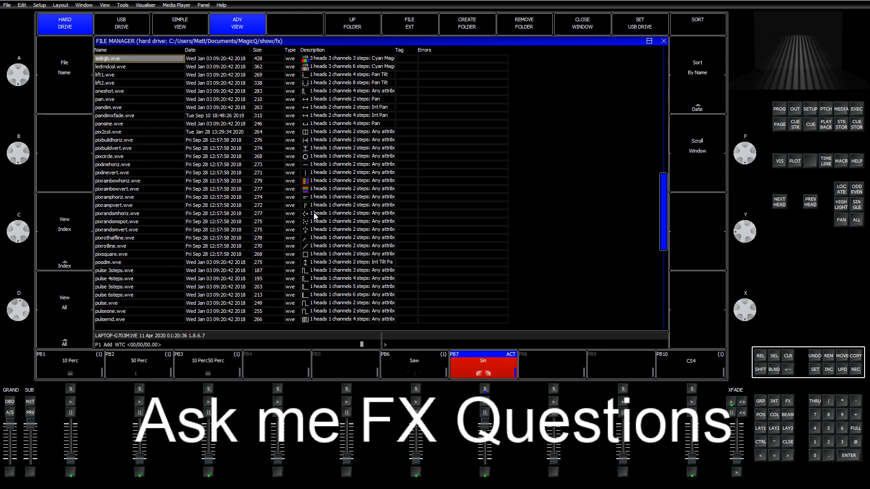
pyautogui.scroll(20, 312, 217)
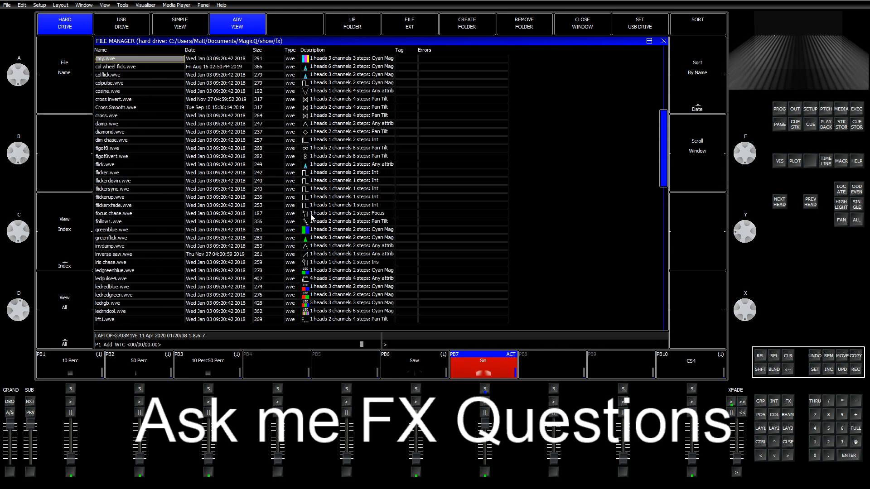
pyautogui.scroll(13, 312, 217)
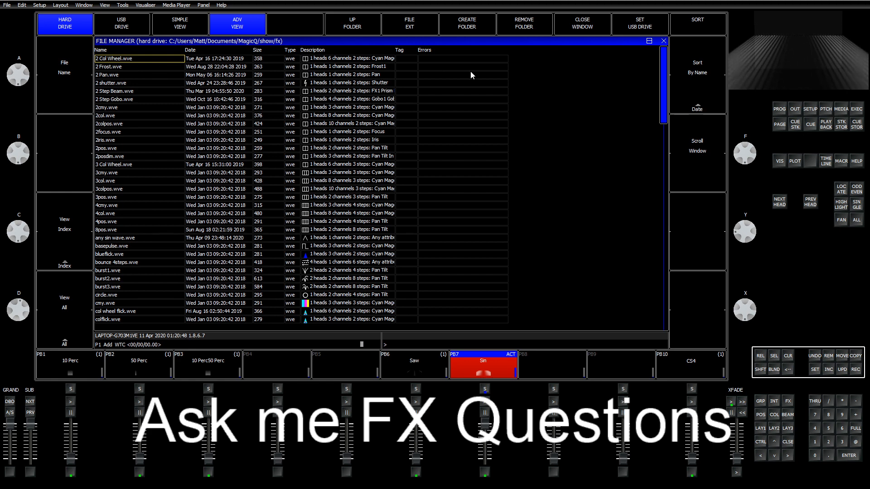
pyautogui.scroll(-20, 377, 176)
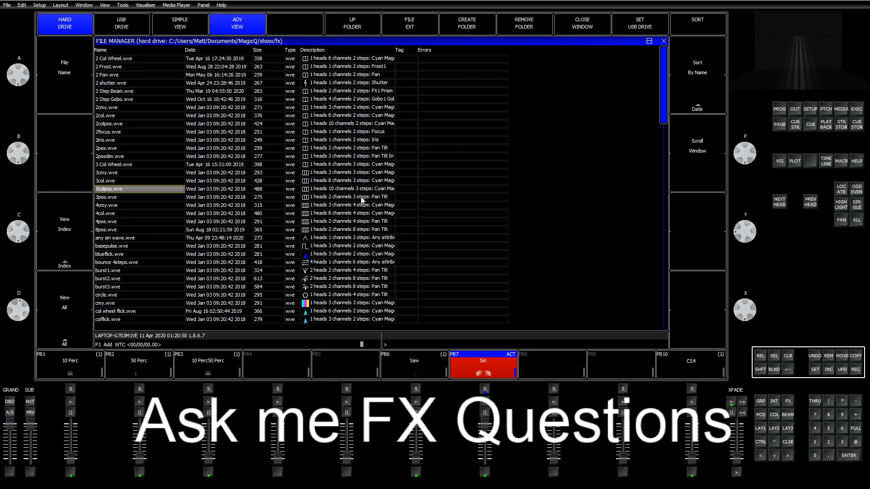
pyautogui.scroll(-20, 365, 228)
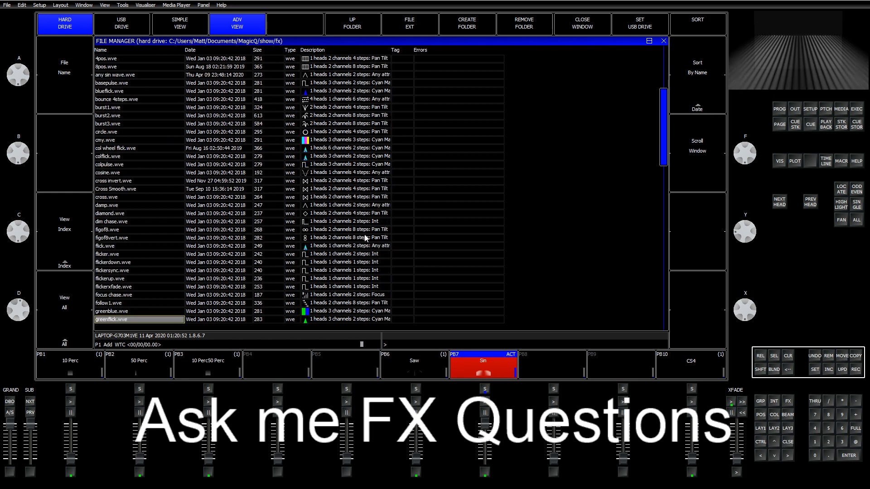
pyautogui.scroll(-20, 369, 259)
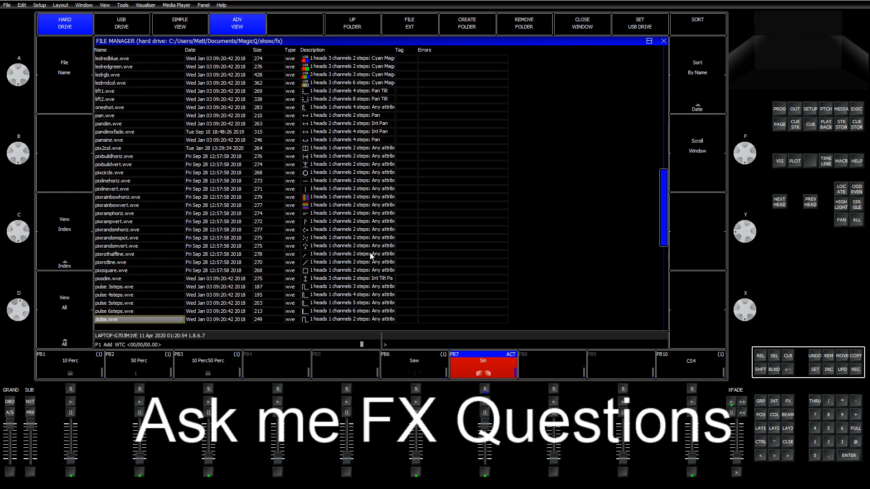
pyautogui.scroll(-20, 377, 269)
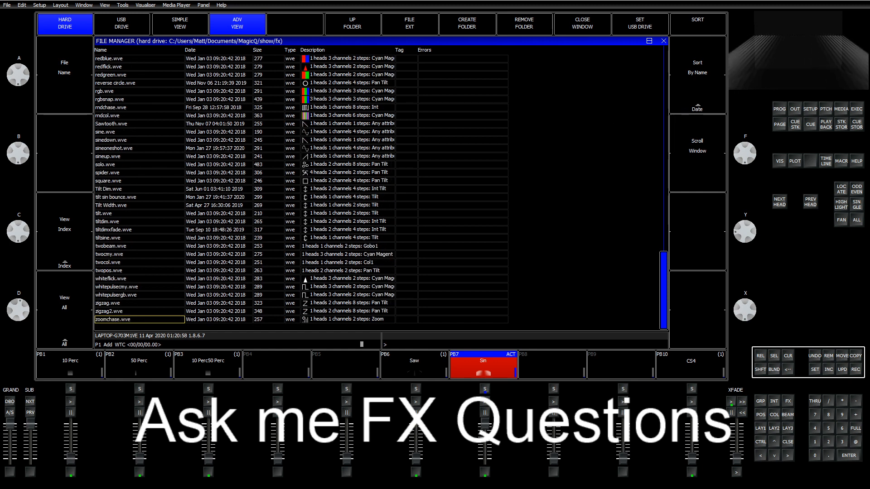
# Switch to File Explorer and move all five effect files from the Dimmer folder back into the fx folder.
pyautogui.hotkey('alt', 'Tab')
pyautogui.click(399, 346)
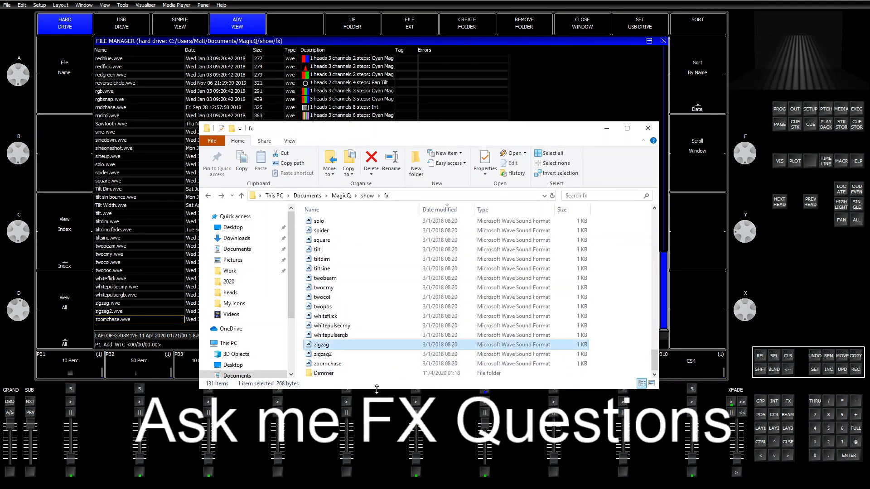
pyautogui.doubleClick(371, 375)
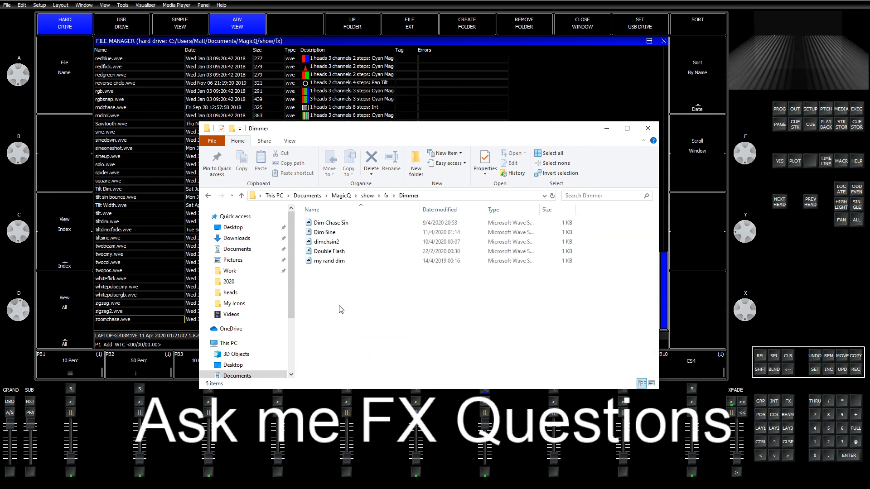
pyautogui.moveTo(339, 306); pyautogui.dragTo(379, 226)
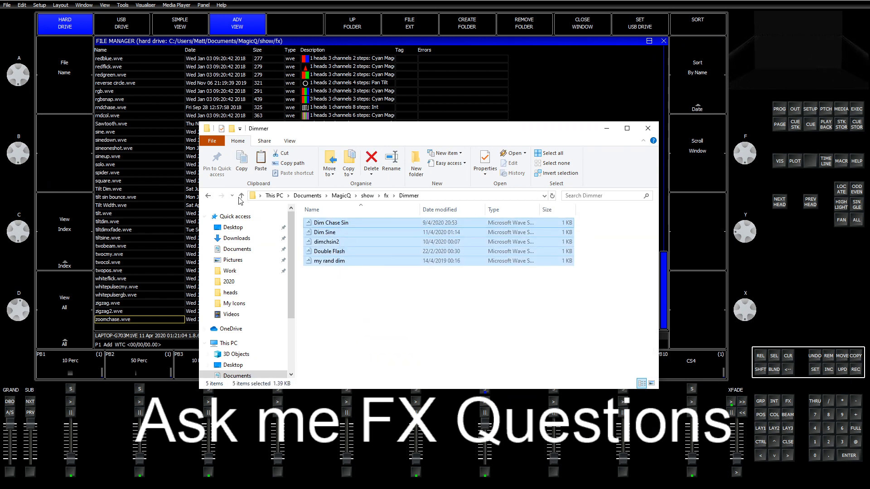
pyautogui.click(208, 195)
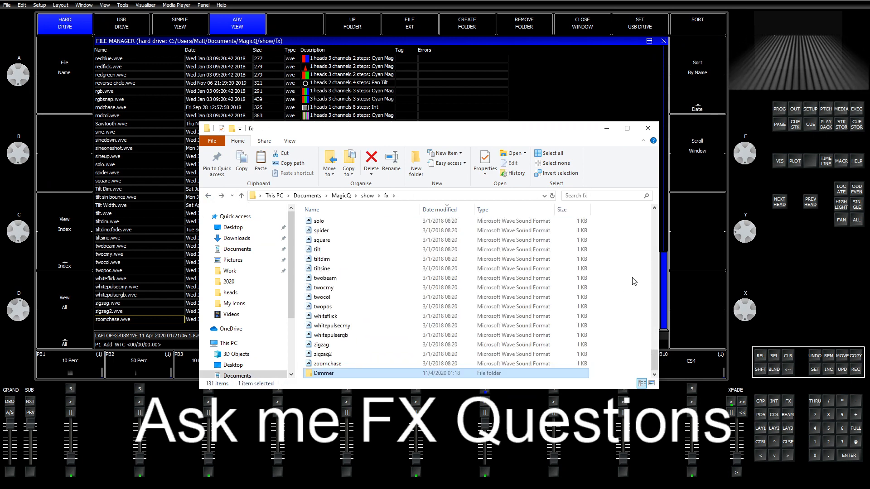
pyautogui.hotkey('ctrl', 'v')
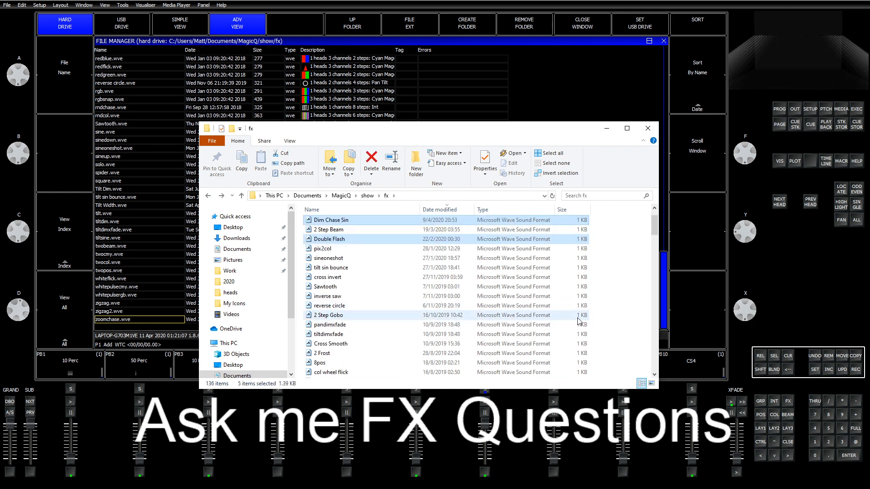
# Delete the Dimmer folder from the fx folder and close File Explorer.
pyautogui.scroll(-10, 584, 313)
pyautogui.scroll(-10, 578, 330)
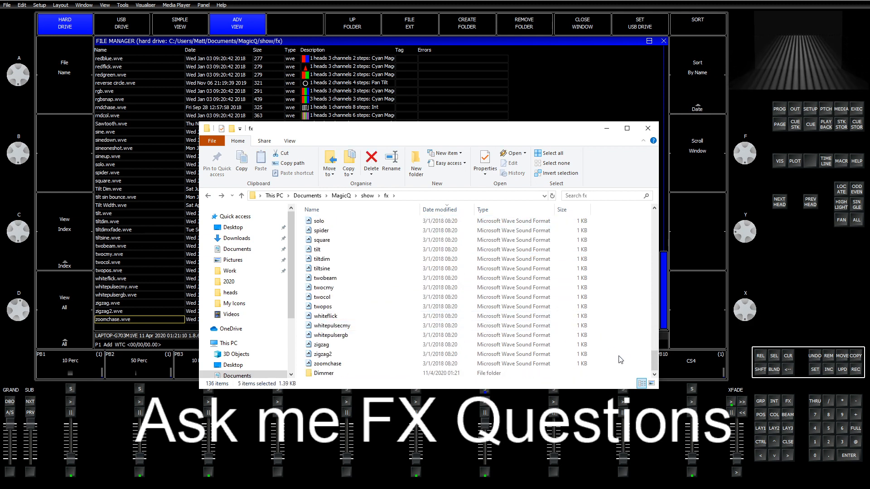
pyautogui.click(447, 373)
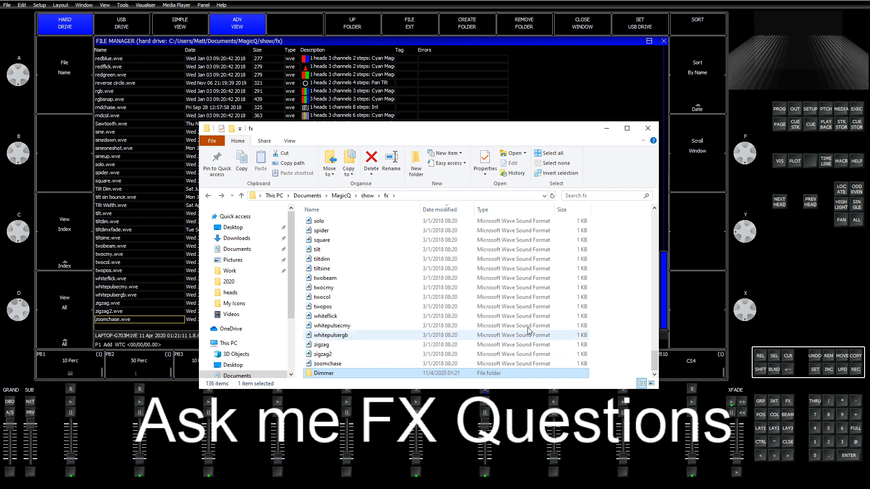
pyautogui.press('Delete')
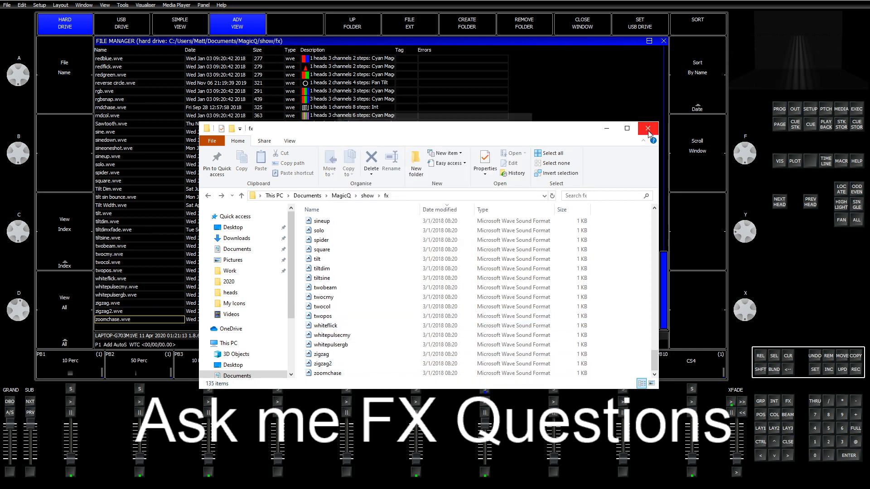
pyautogui.click(648, 129)
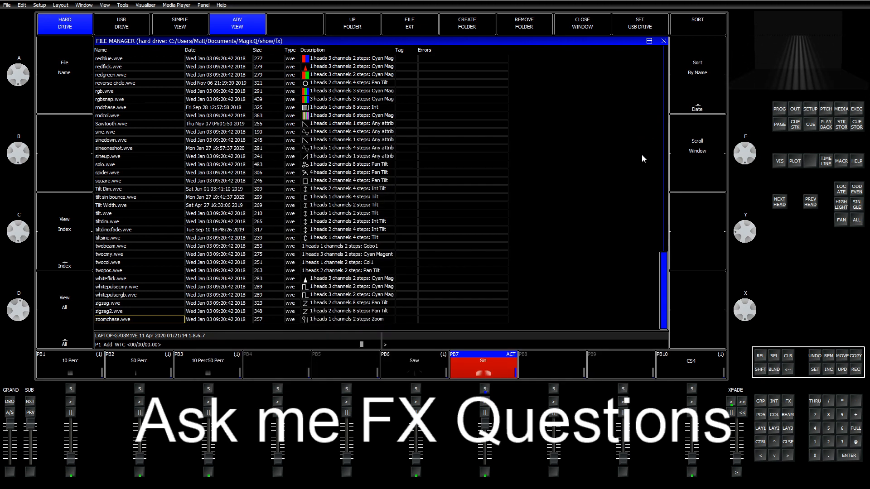
# Browse up from the fx folder to the MagicQ folder, and reopen the FX library from the FX editor to show the user effects.
pyautogui.click(363, 20)
pyautogui.click(347, 28)
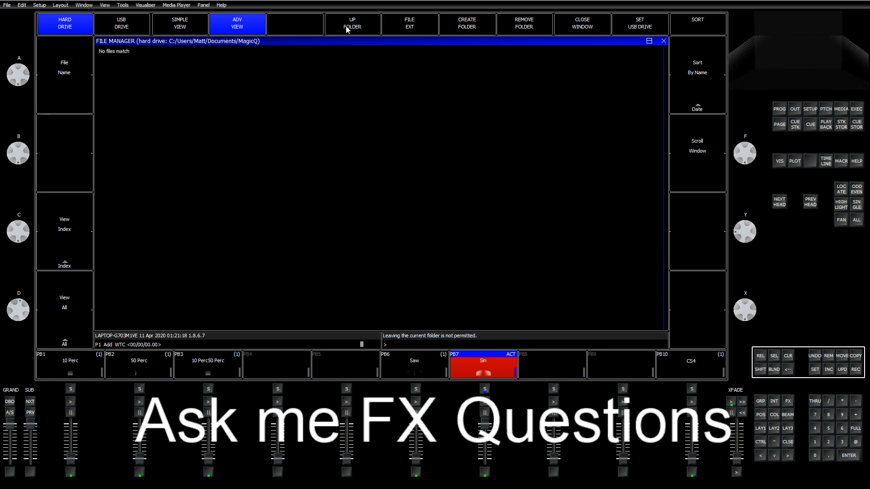
pyautogui.click(663, 41)
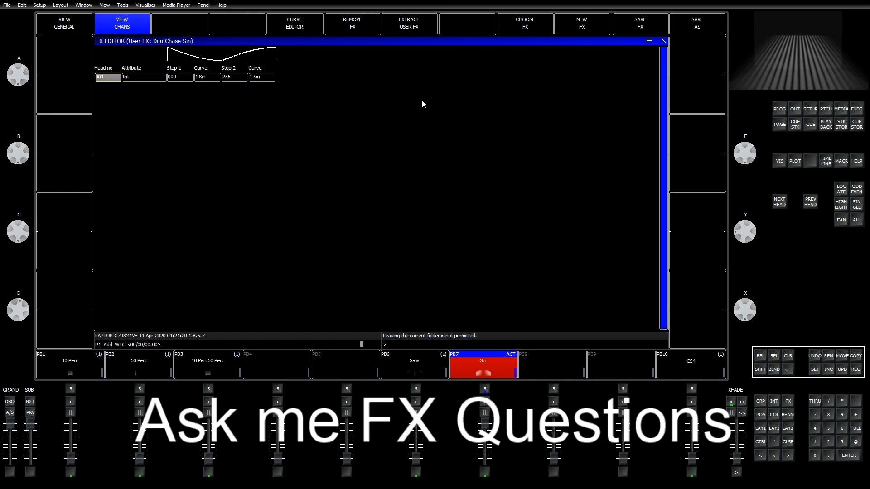
pyautogui.click(516, 32)
pyautogui.click(128, 69)
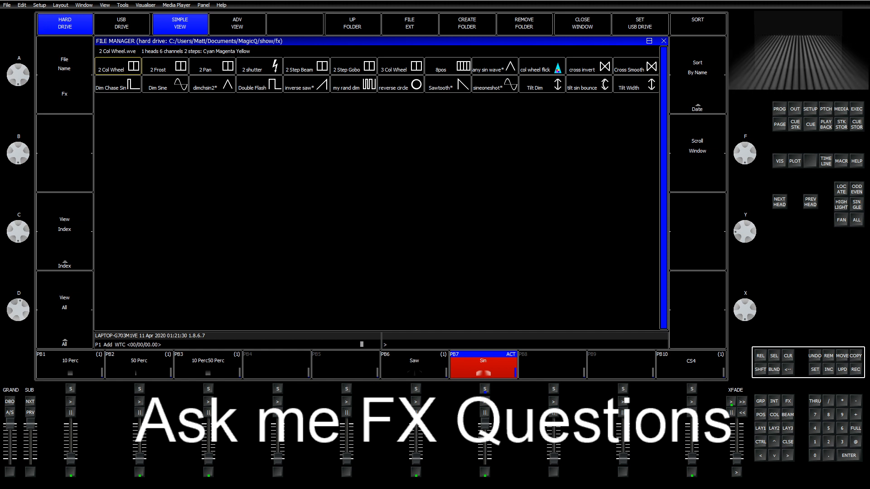
# Open File Explorer and go to the fx folder inside Documents, MagicQ, show.
pyautogui.press('super+e')
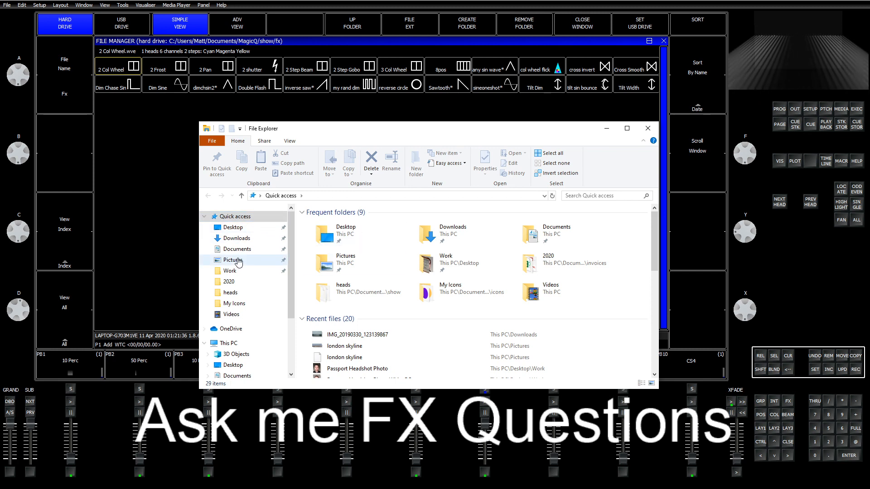
pyautogui.click(251, 253)
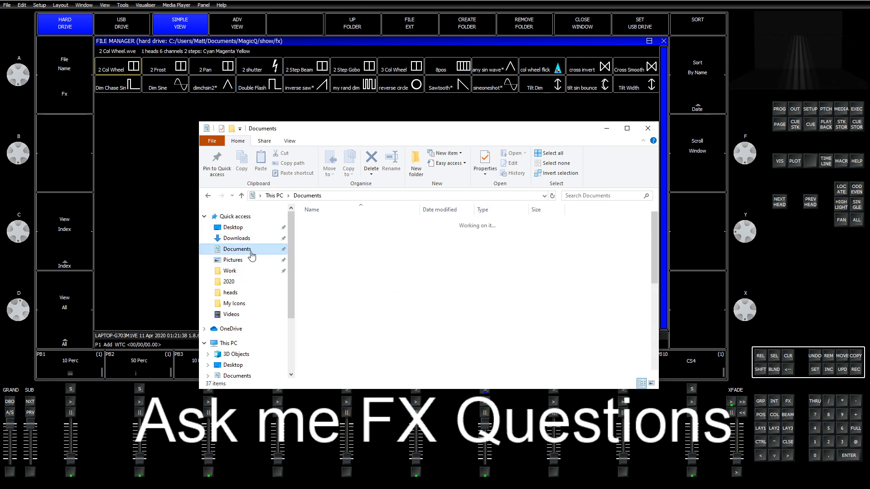
pyautogui.scroll(-4, 367, 304)
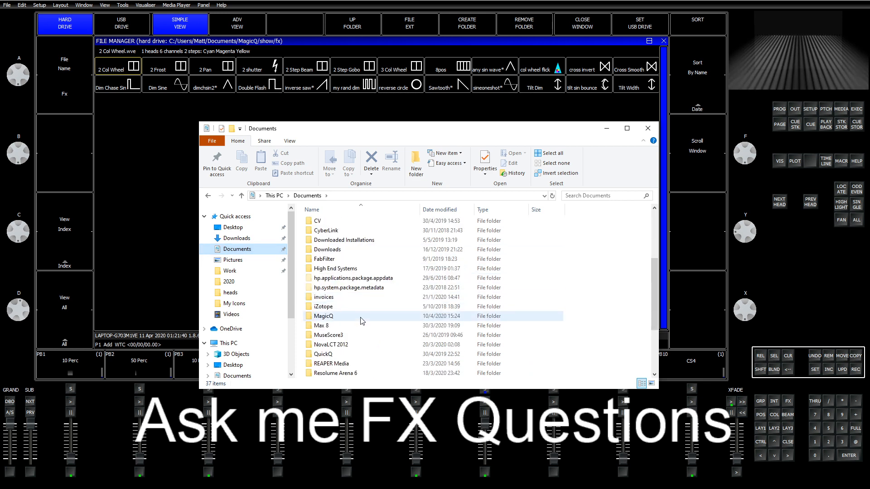
pyautogui.click(345, 316)
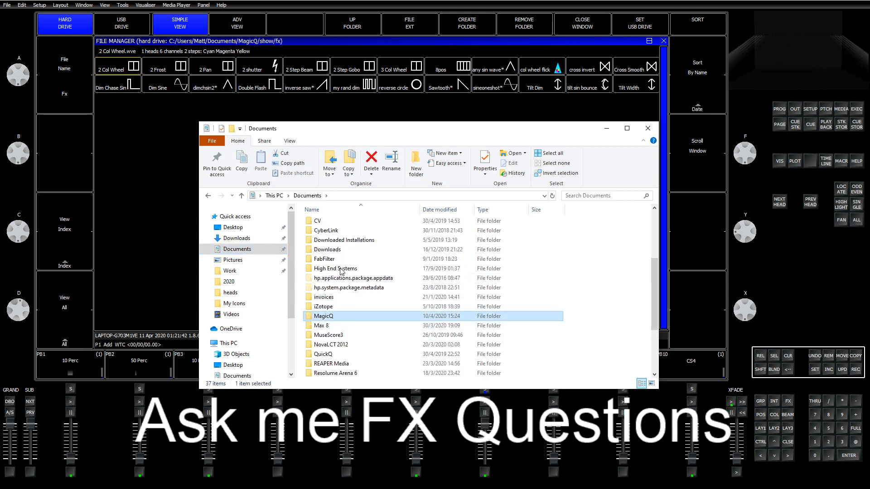
pyautogui.doubleClick(333, 263)
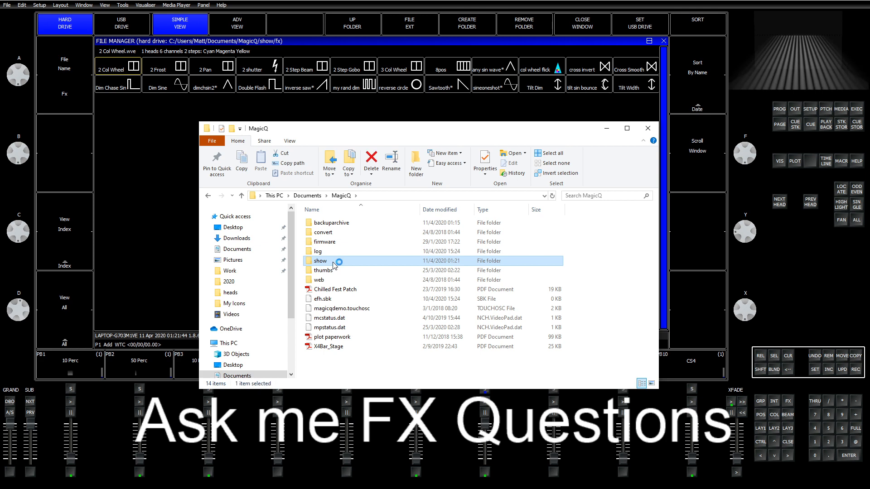
pyautogui.doubleClick(334, 298)
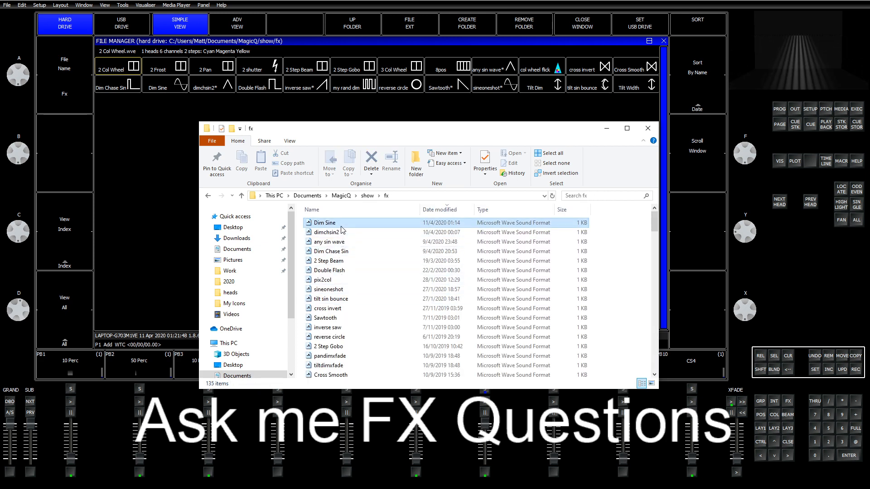
# Sort the effect files in the fx folder by name.
pyautogui.click(342, 224)
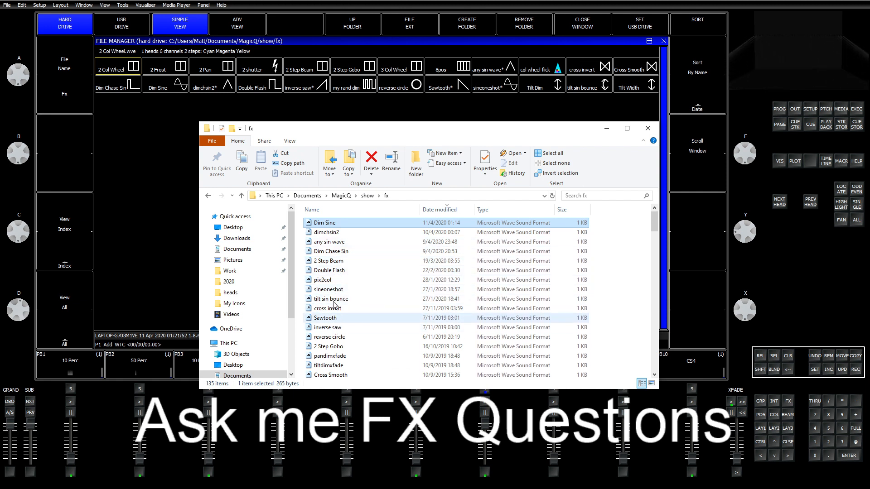
pyautogui.click(347, 210)
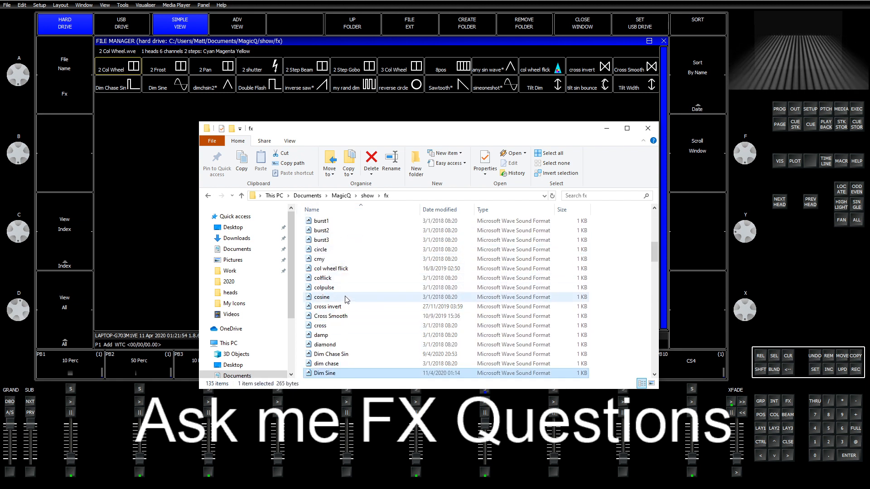
pyautogui.scroll(10, 346, 298)
# Rename the 2 Col Wheel effect file to "2 Col Wheel rename".
pyautogui.click(343, 225)
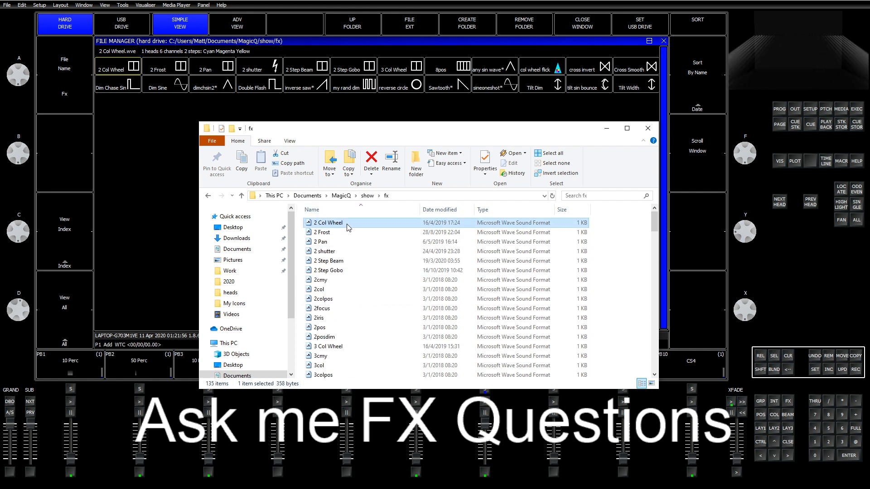
pyautogui.click(353, 225)
pyautogui.click(353, 225)
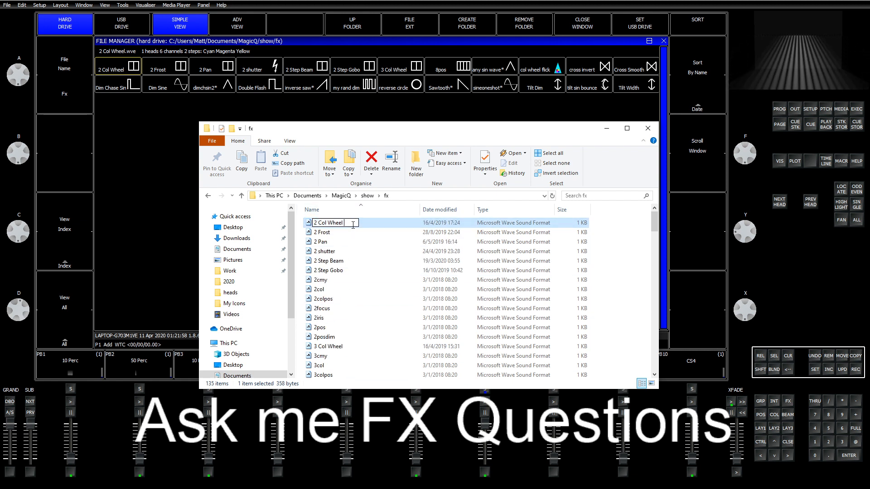
pyautogui.write('rename')
pyautogui.press('Return')
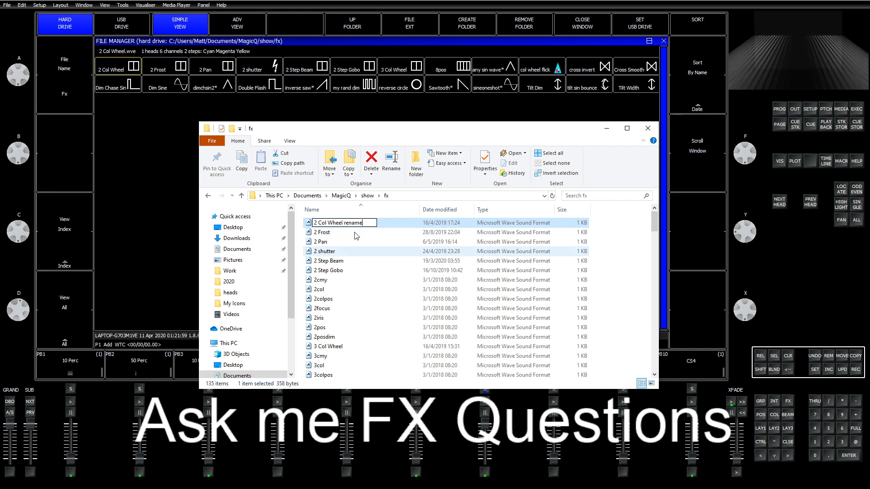
pyautogui.click(376, 251)
# Switch to MagicQ, close the FX library and reopen it from the FX editor to list the user effects again.
pyautogui.click(177, 191)
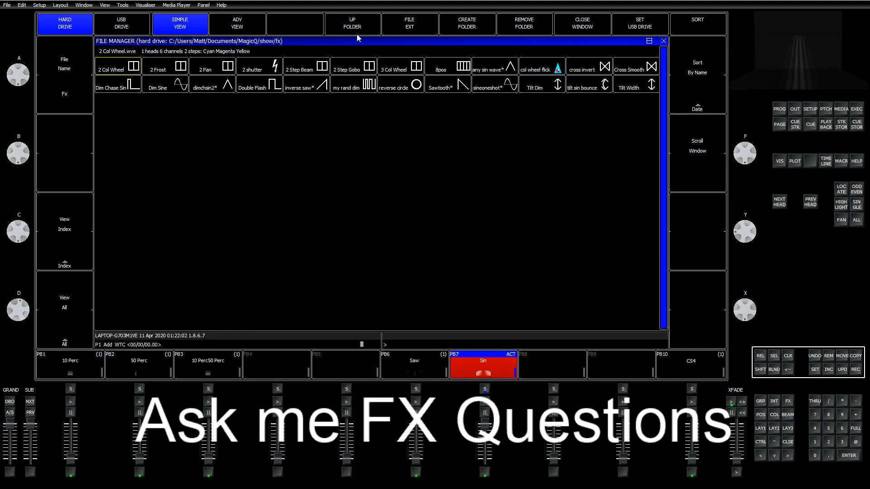
pyautogui.click(664, 41)
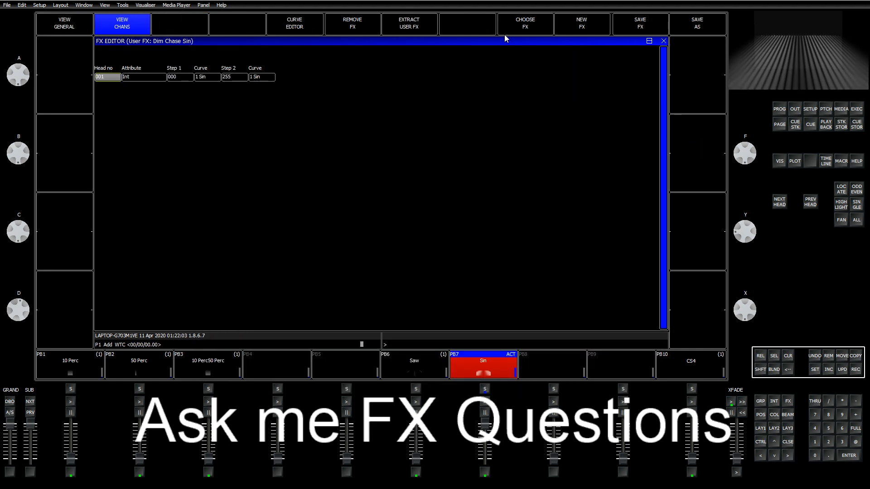
pyautogui.click(521, 25)
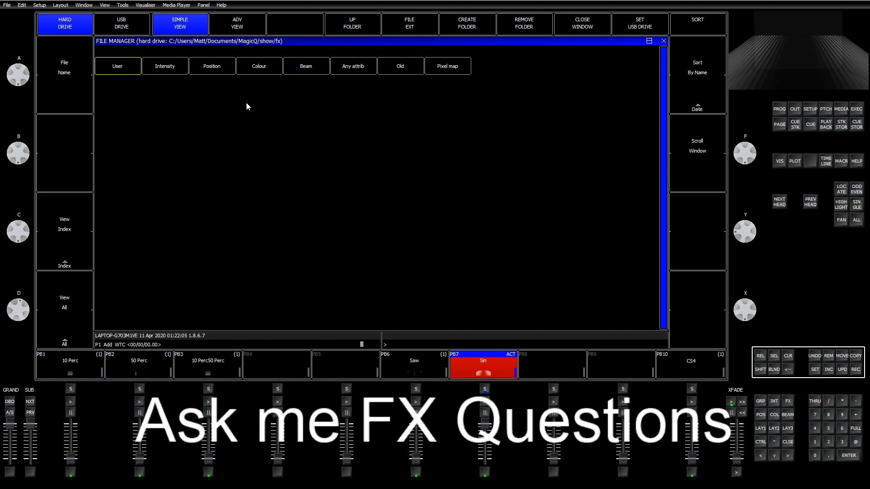
pyautogui.click(111, 71)
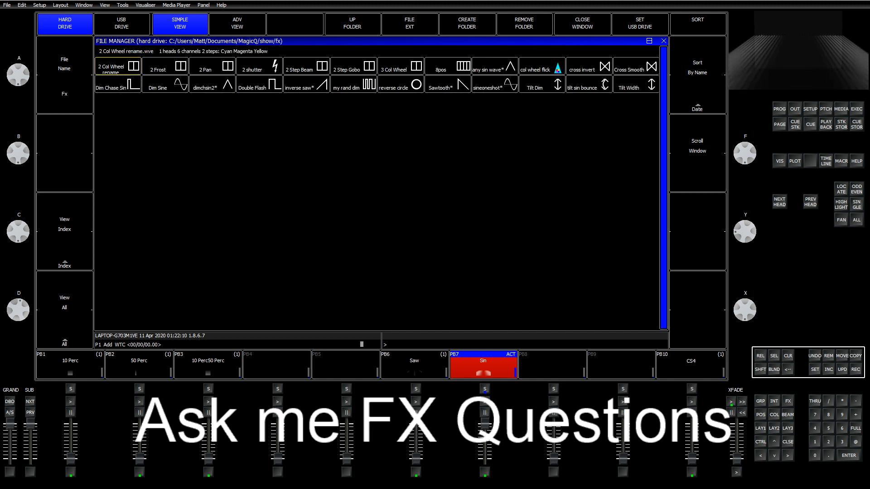
# Switch to File Explorer, try to remove "rename" from the 2 Col Wheel rename file's name, and close the window.
pyautogui.hotkey('alt', 'Tab')
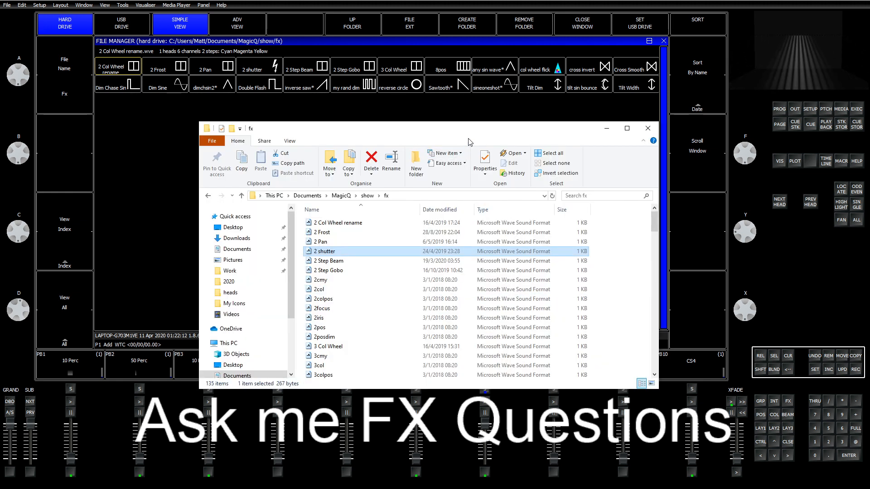
pyautogui.click(315, 224)
pyautogui.click(315, 224)
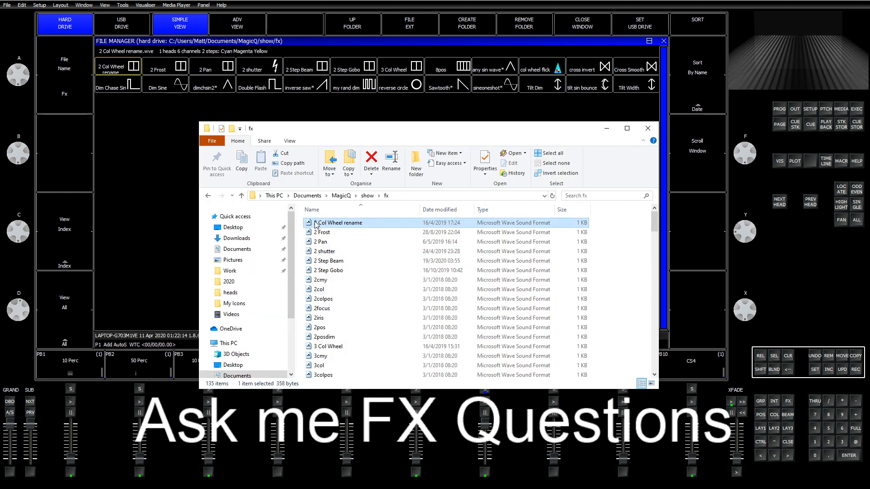
pyautogui.click(314, 224)
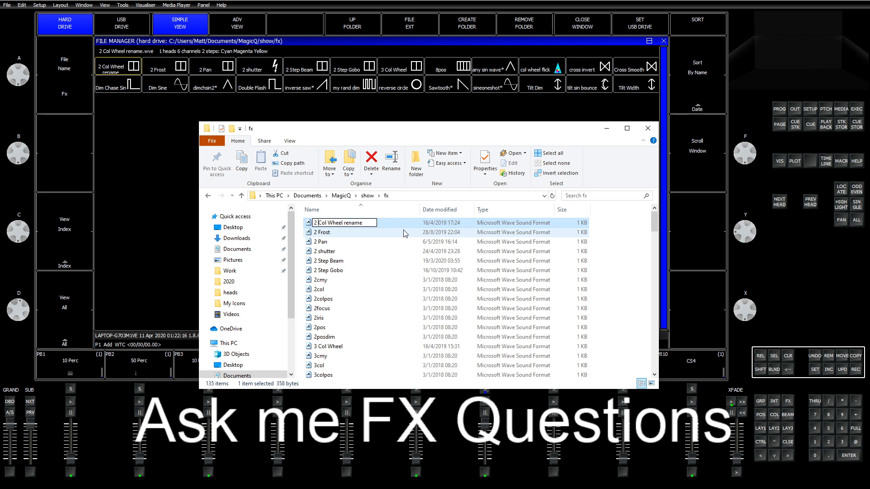
pyautogui.press('BackSpace')
pyautogui.press('BackSpace')
pyautogui.press('BackSpace')
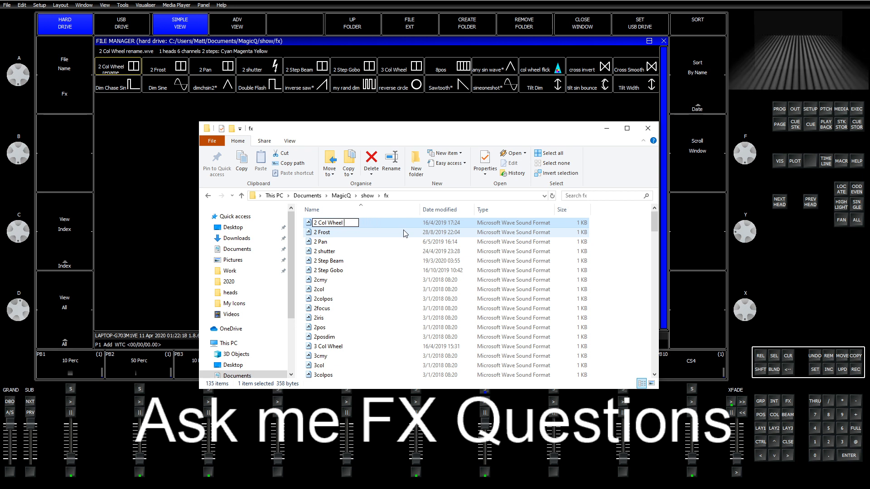
pyautogui.click(648, 128)
# Sort the user effects in the MagicQ file manager by date and return the sorting to name.
pyautogui.click(697, 109)
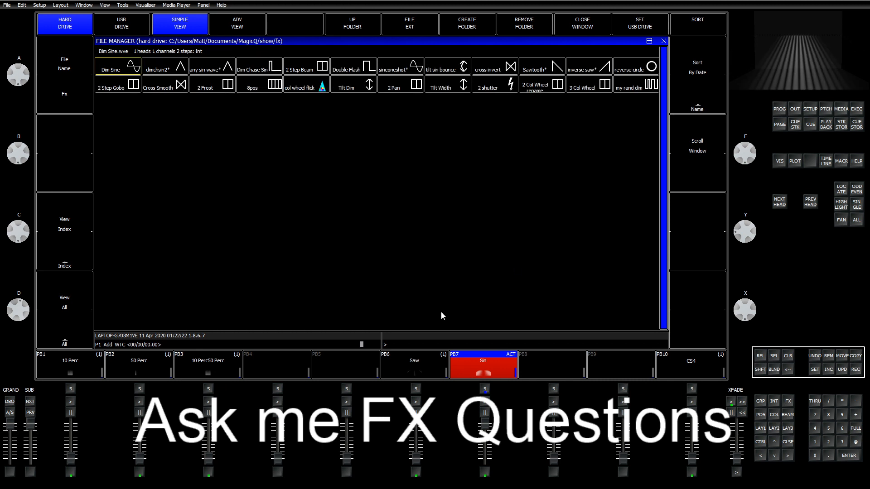
pyautogui.click(697, 108)
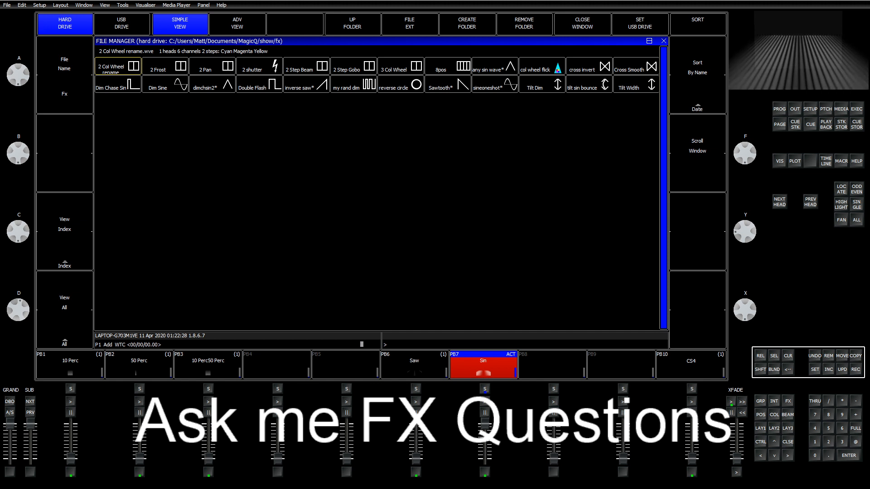
# Open File Explorer and browse to the fx folder inside Documents, MagicQ, show.
pyautogui.press('super+e')
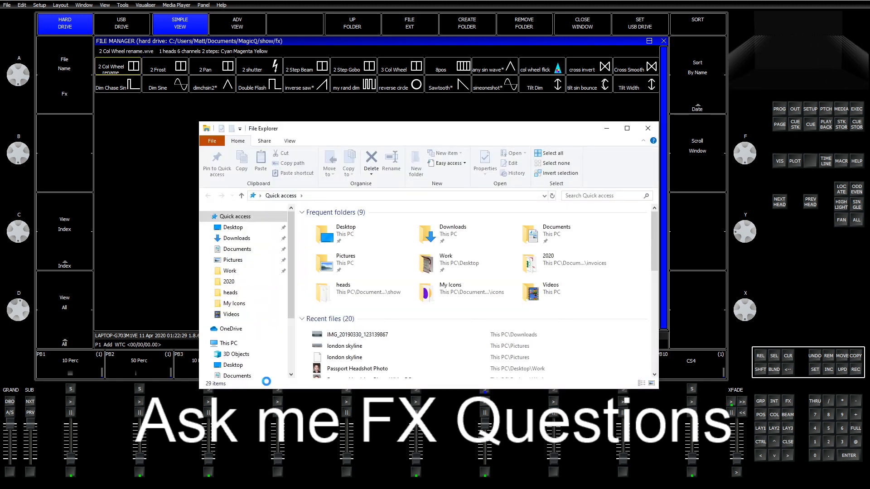
pyautogui.click(241, 303)
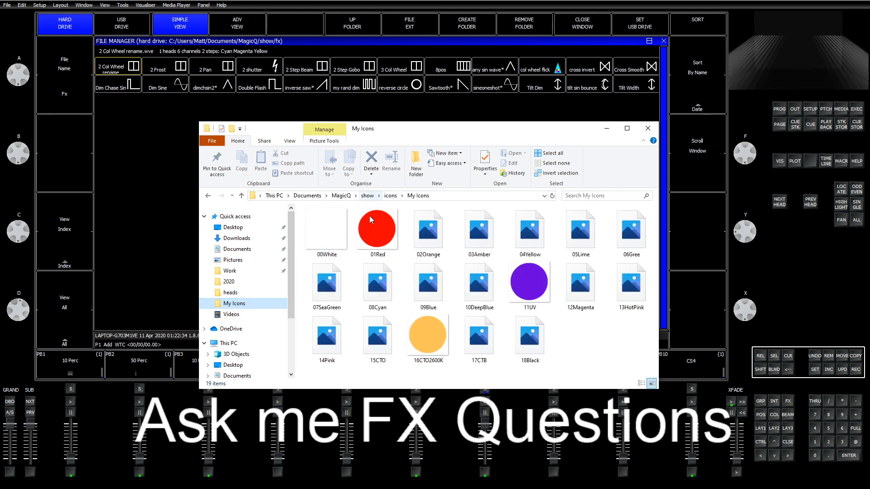
pyautogui.click(367, 196)
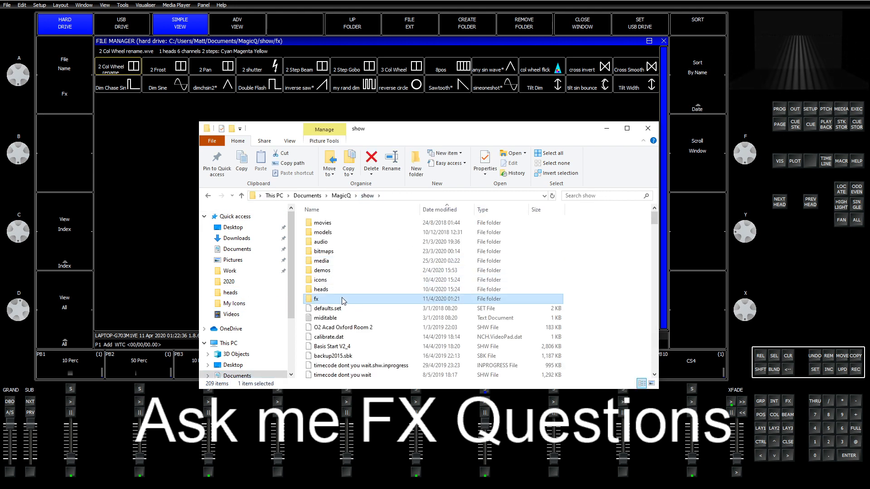
pyautogui.doubleClick(341, 299)
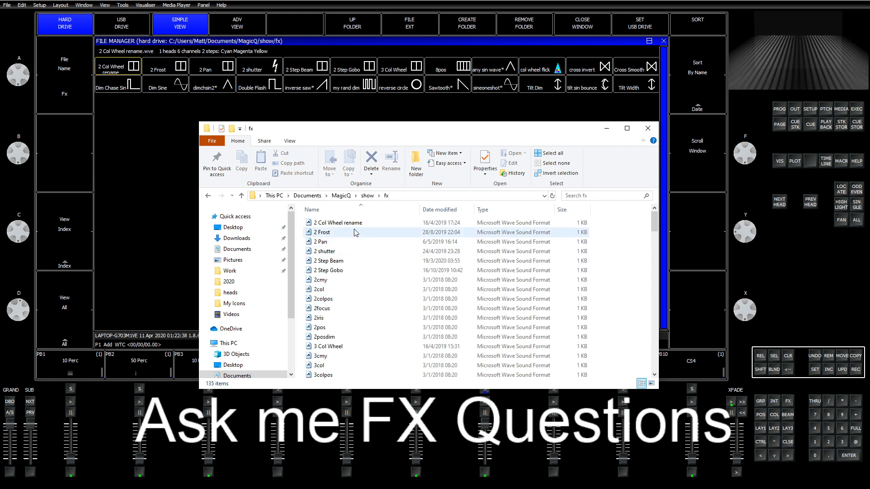
# Rename the 2 Col Wheel rename effect file to "Col 2 Wheel".
pyautogui.click(367, 224)
pyautogui.click(366, 223)
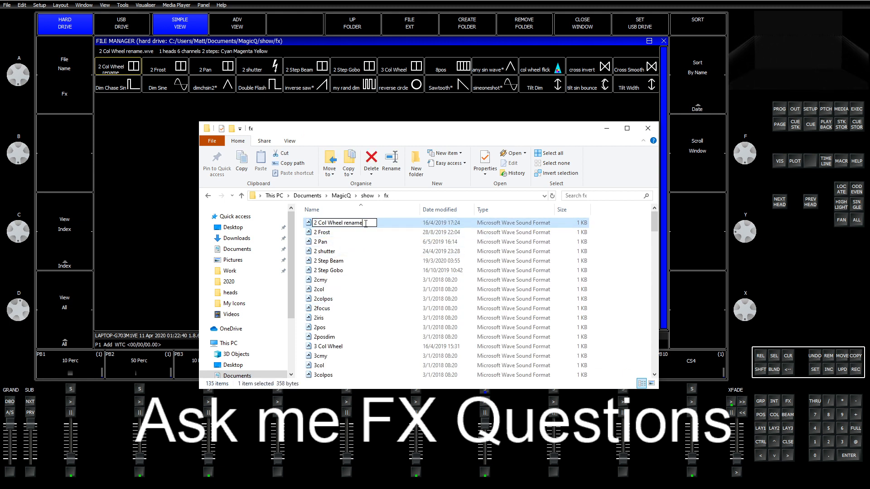
pyautogui.press('BackSpace')
pyautogui.press('BackSpace')
pyautogui.press('BackSpace')
pyautogui.press('BackSpace')
pyautogui.press('BackSpace')
pyautogui.press('BackSpace')
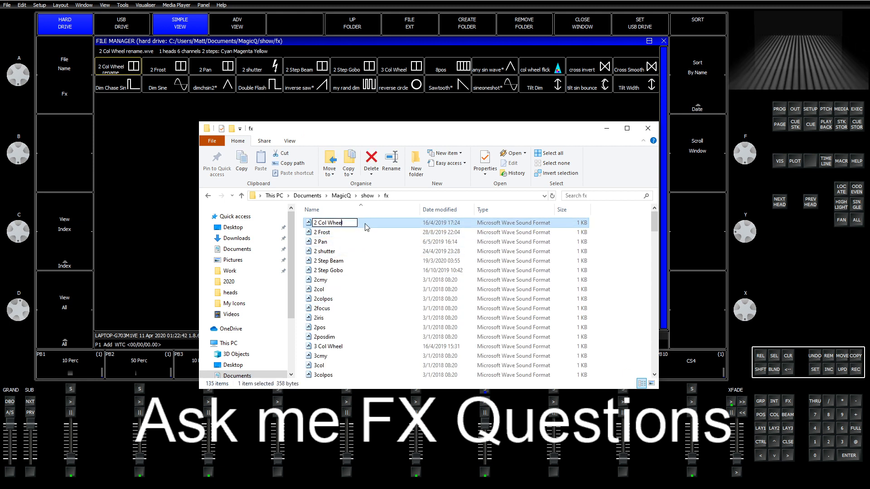
pyautogui.press('BackSpace')
pyautogui.press('BackSpace')
pyautogui.press('BackSpace')
pyautogui.press('BackSpace')
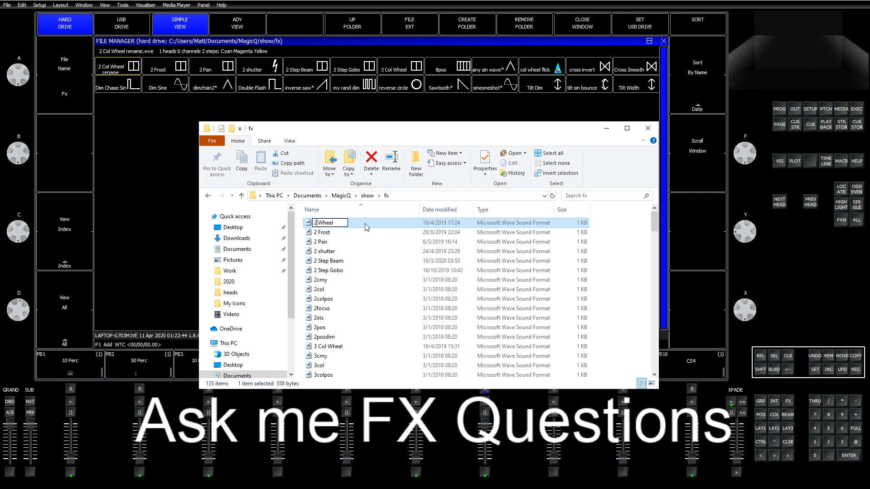
pyautogui.write('Col 2')
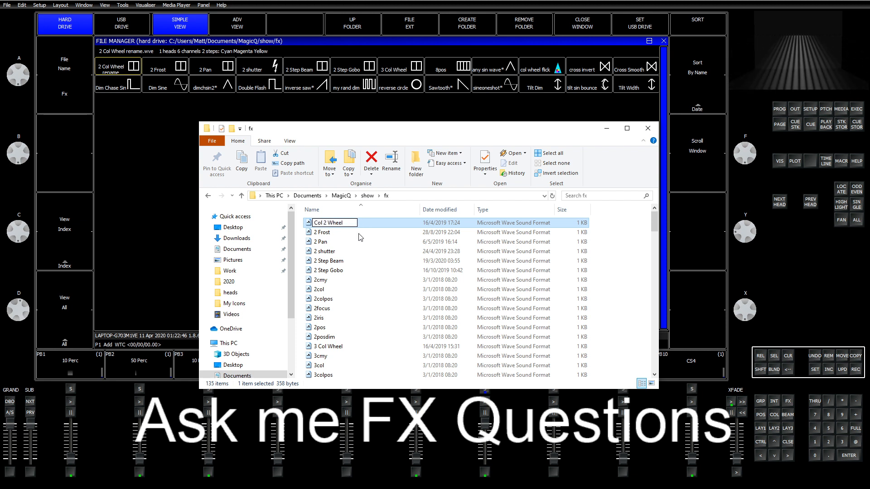
pyautogui.click(335, 242)
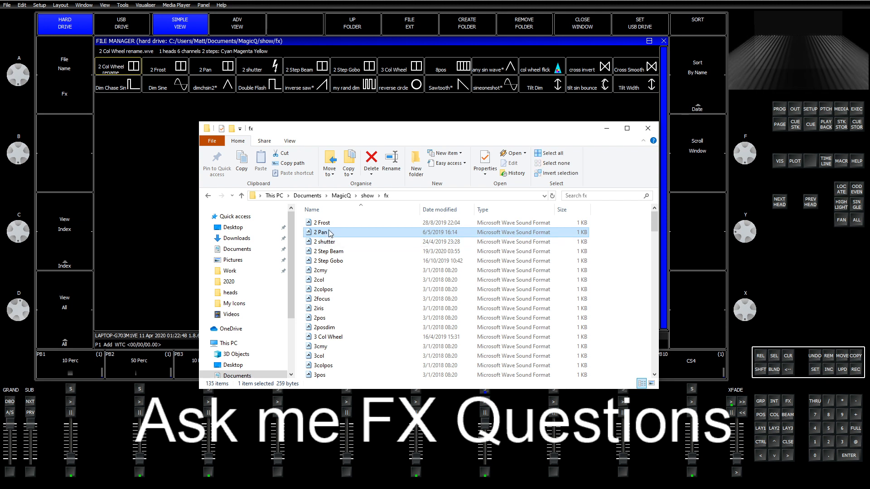
# Add the prefix "Beam" to the name of the 2 Frost effect file.
pyautogui.click(329, 226)
pyautogui.click(323, 223)
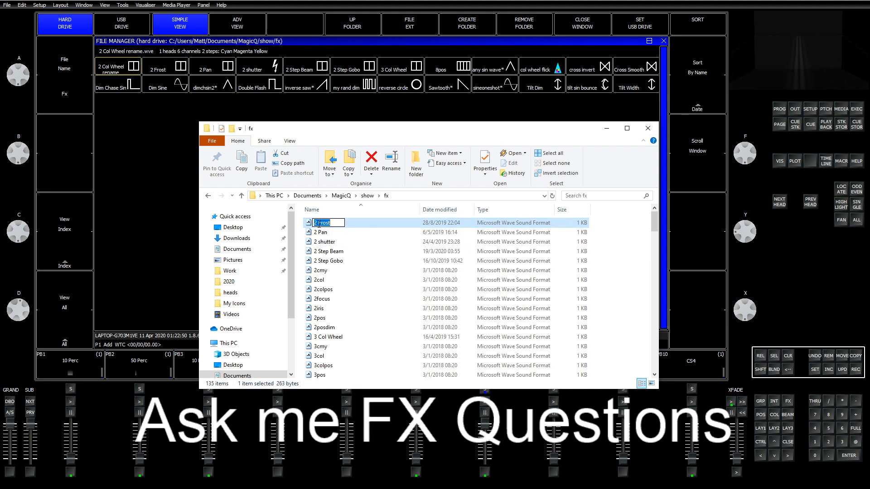
pyautogui.click(316, 223)
pyautogui.write('Beam')
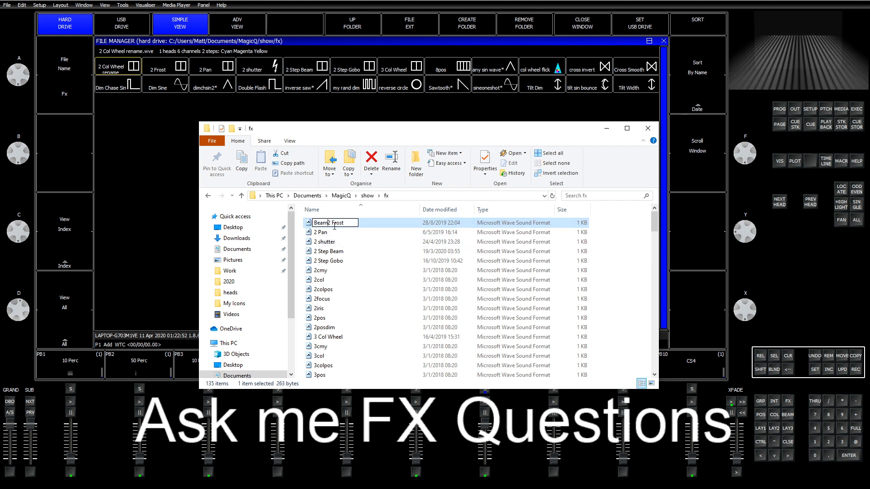
pyautogui.press('Return')
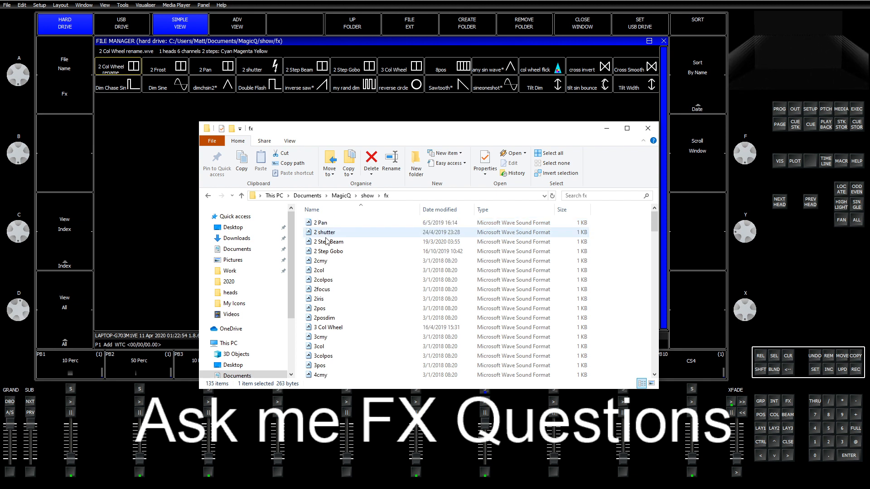
# Rename the 2 Pan effect file to "Pos 2 Pan".
pyautogui.click(317, 225)
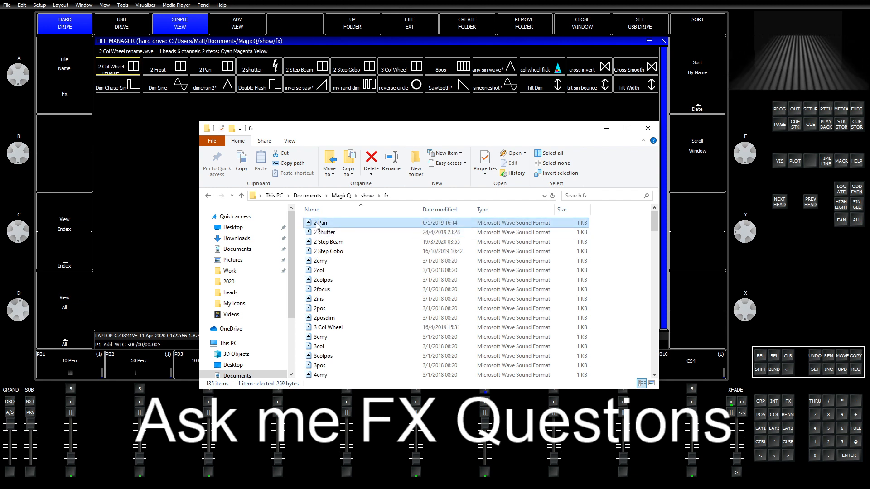
pyautogui.click(316, 225)
pyautogui.click(317, 224)
pyautogui.write('Pos')
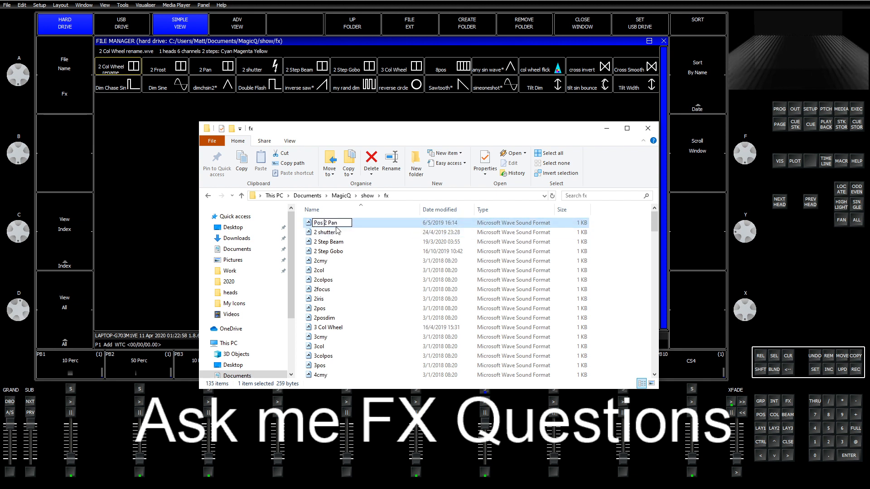
pyautogui.press('Return')
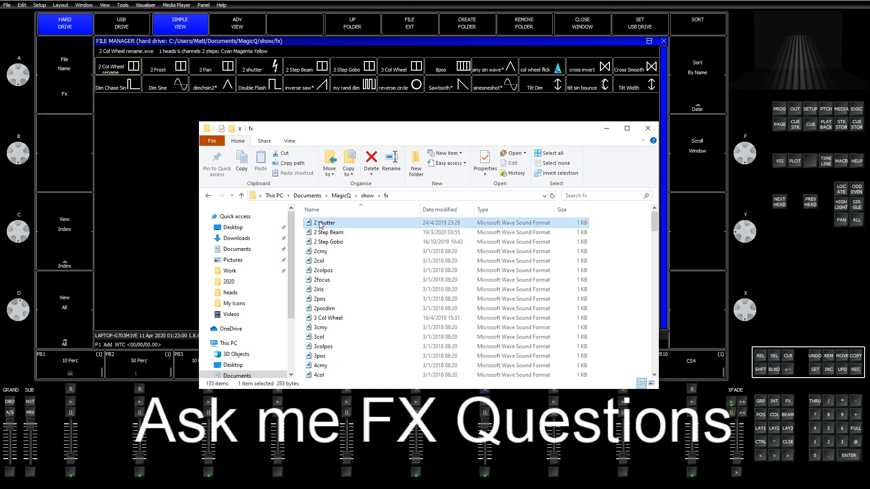
# Rename the 2 shutter effect file to "Beam 2 shutter".
pyautogui.click(317, 225)
pyautogui.click(316, 225)
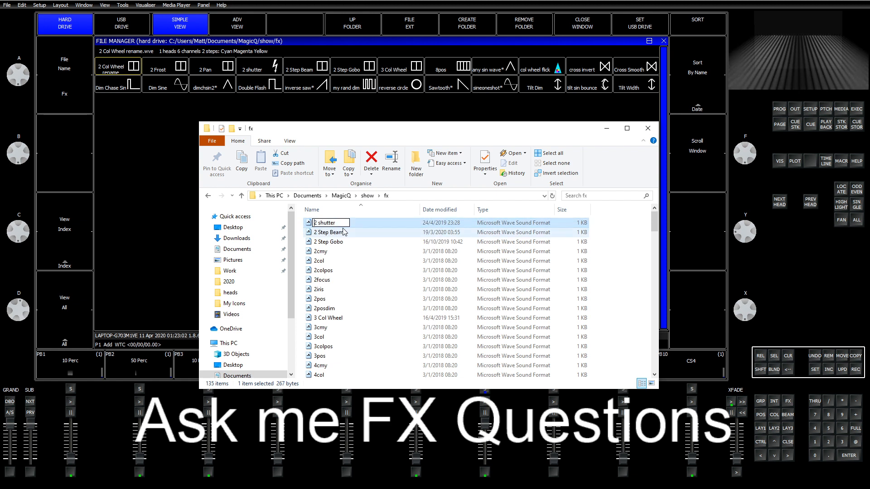
pyautogui.press('Home')
pyautogui.write('Beam')
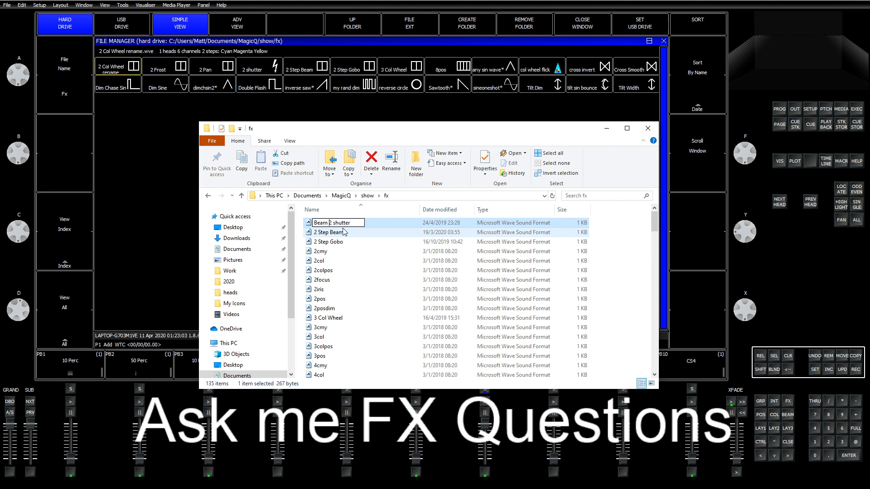
pyautogui.click(340, 260)
# Rename the 2 Step Beam effect file to "Beam 2 Step".
pyautogui.click(333, 224)
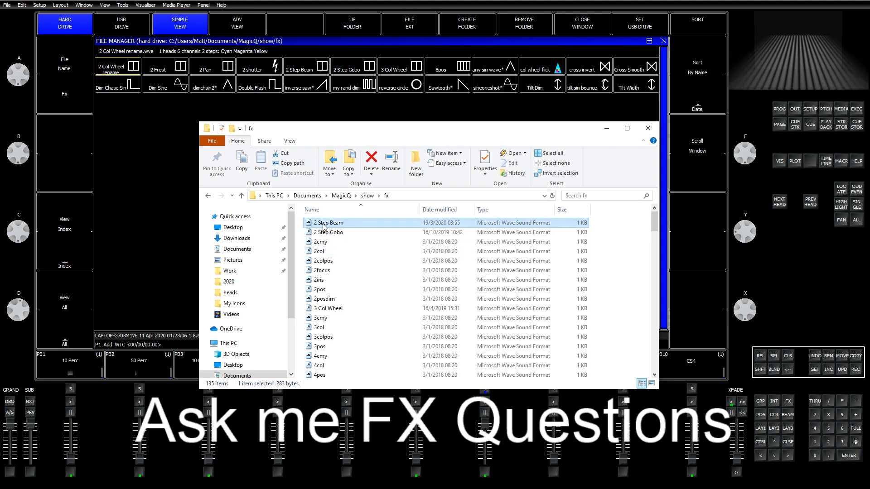
pyautogui.click(324, 224)
pyautogui.click(348, 222)
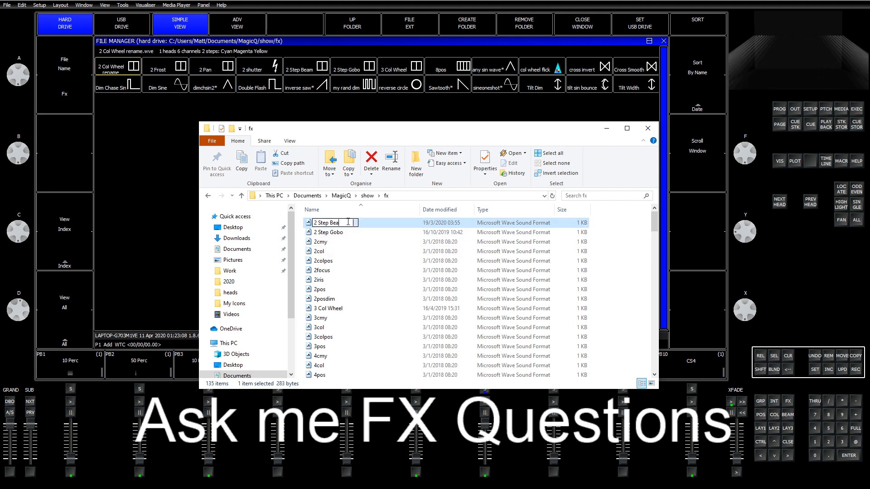
pyautogui.press('BackSpace')
pyautogui.press('BackSpace')
pyautogui.press('BackSpace')
pyautogui.press('BackSpace')
pyautogui.press('BackSpace')
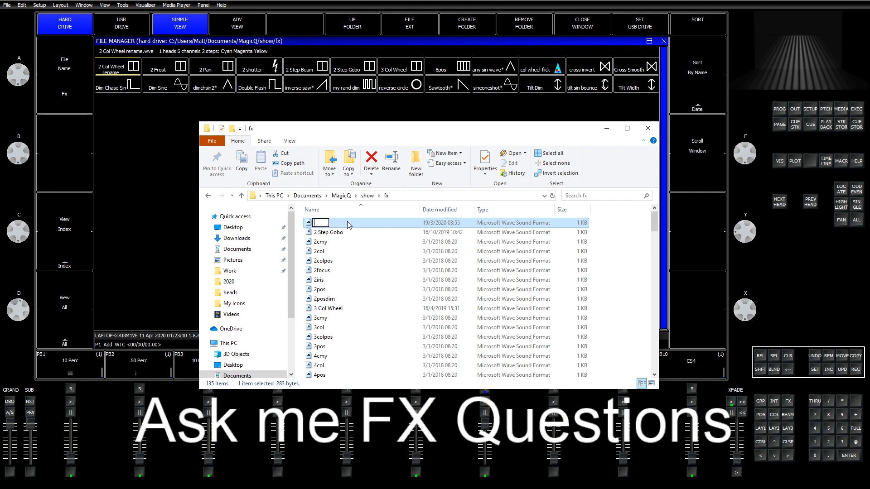
pyautogui.write('Beam 2 Step')
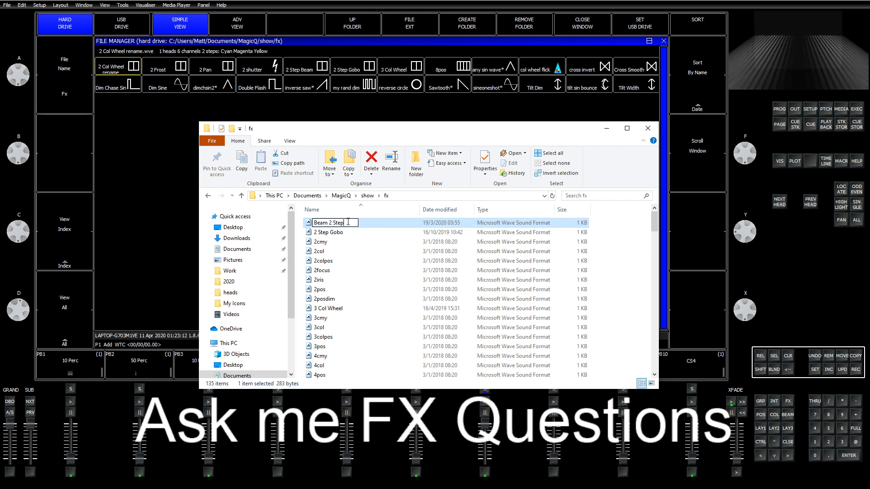
# Rename the 2 Step Gobo effect file to "Beam Gobo 2 Step".
pyautogui.click(320, 236)
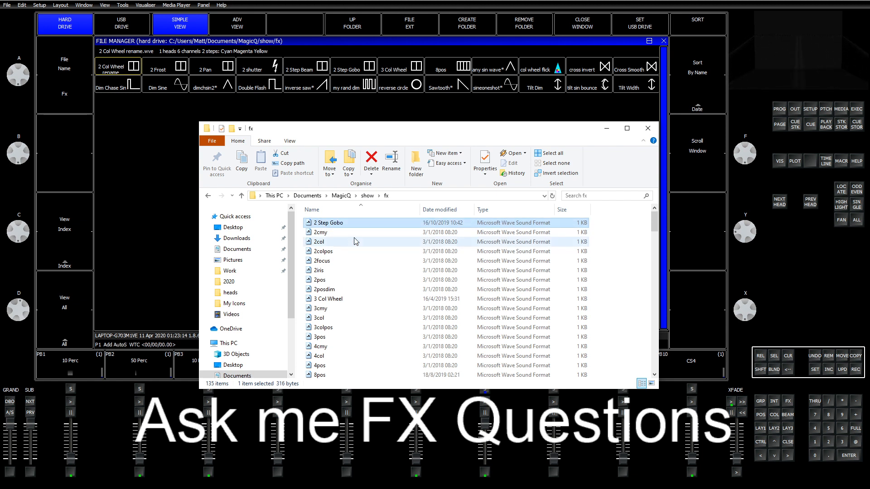
pyautogui.click(343, 223)
pyautogui.click(343, 224)
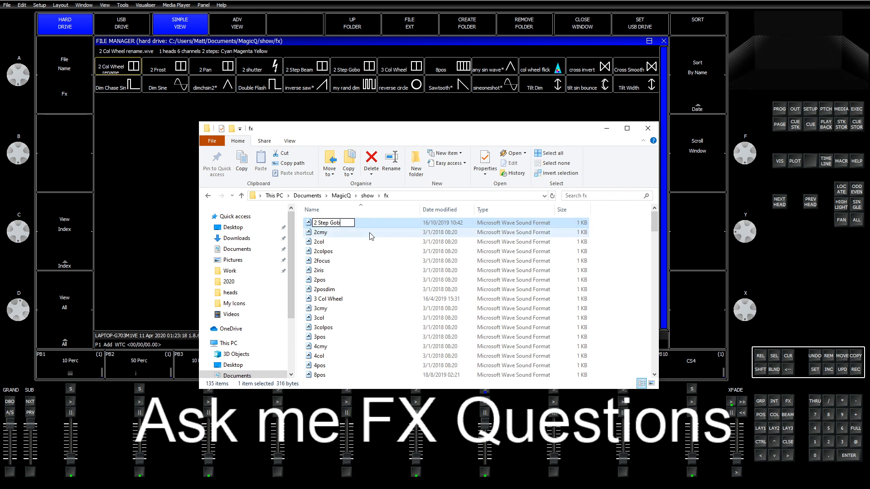
pyautogui.press('BackSpace')
pyautogui.press('BackSpace')
pyautogui.press('BackSpace')
pyautogui.press('BackSpace')
pyautogui.press('BackSpace')
pyautogui.press('BackSpace')
pyautogui.press('BackSpace')
pyautogui.press('BackSpace')
pyautogui.press('BackSpace')
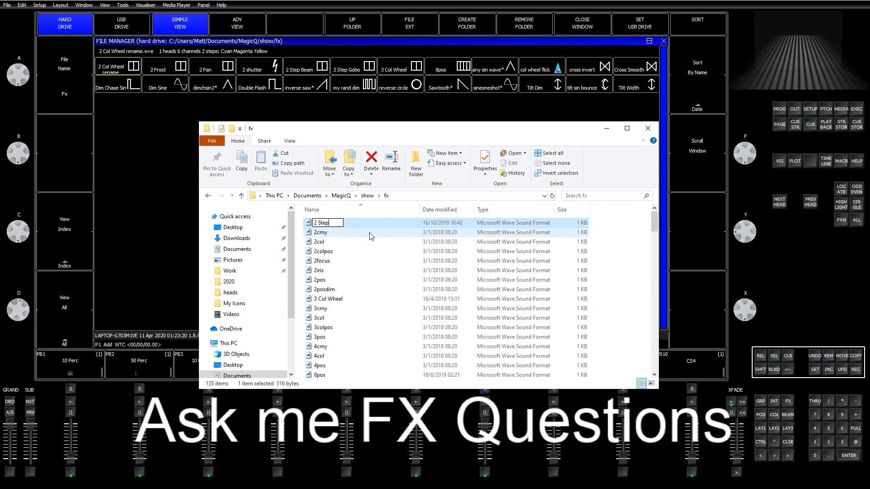
pyautogui.write('Beam ')
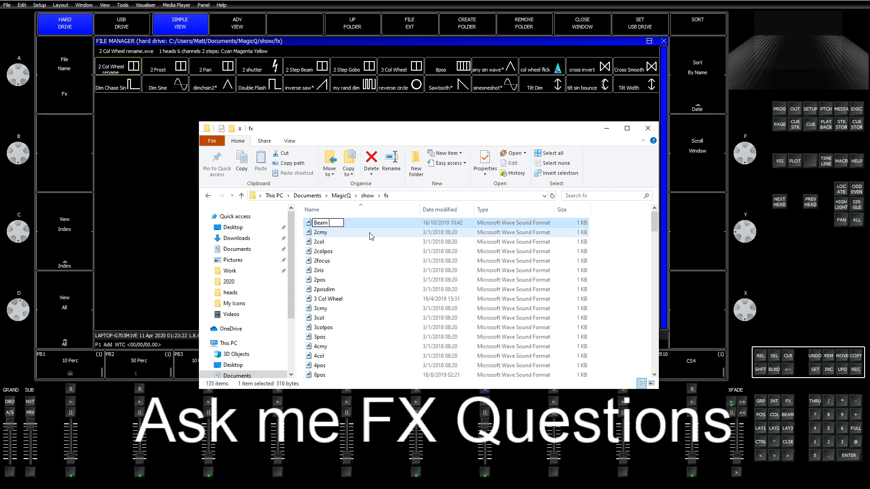
pyautogui.write('Gobo 2 Step')
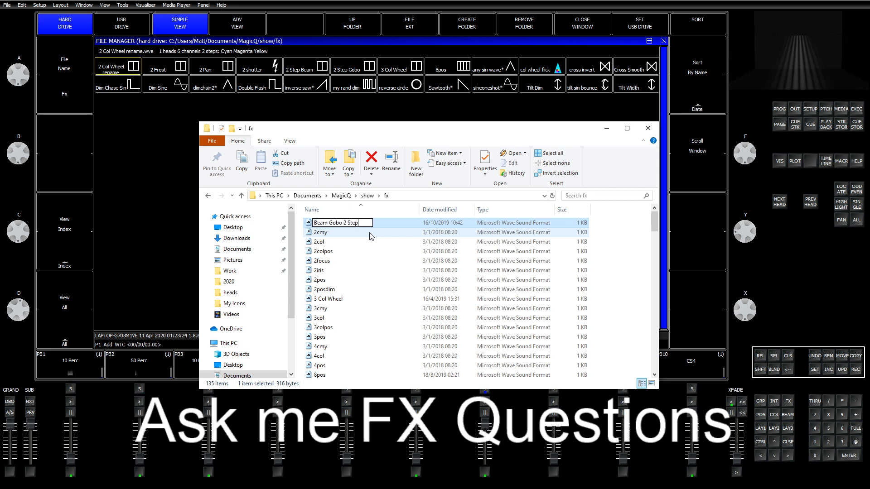
pyautogui.click(365, 254)
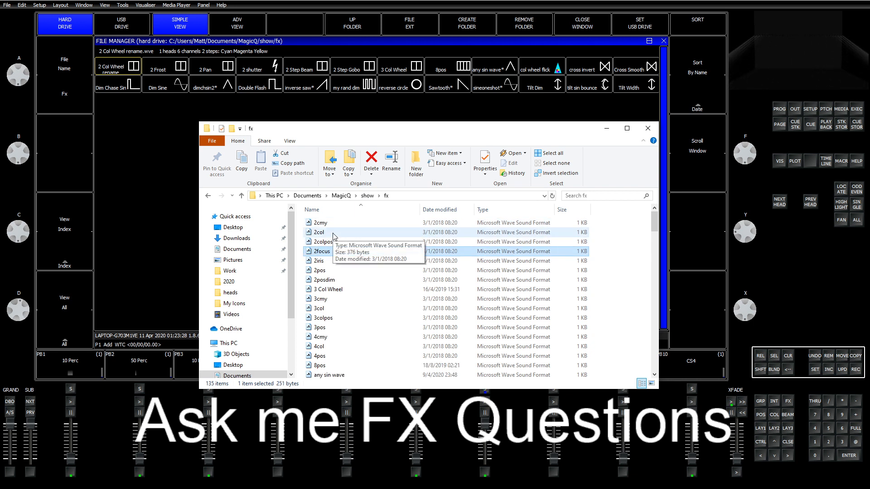
# Add the prefix "Col" to the 2cmy effect file so its name reads "Col 2cmy".
pyautogui.click(328, 225)
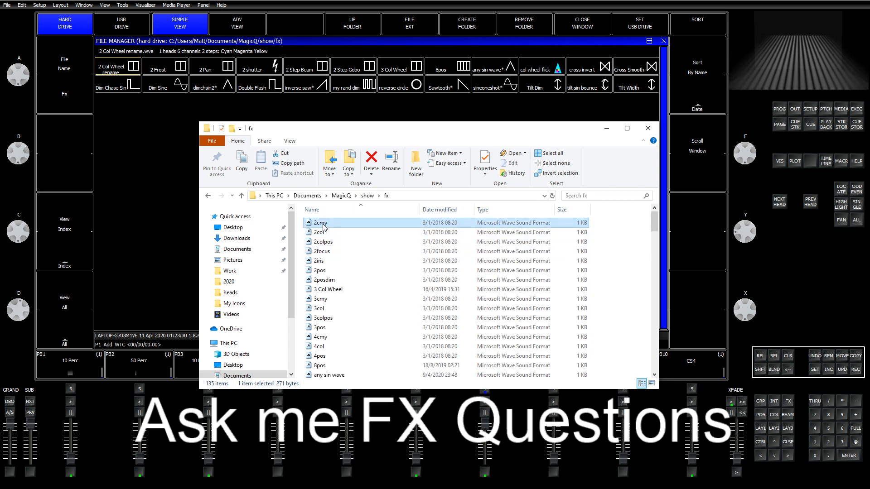
pyautogui.press('F2')
pyautogui.press('Home')
pyautogui.write('Col')
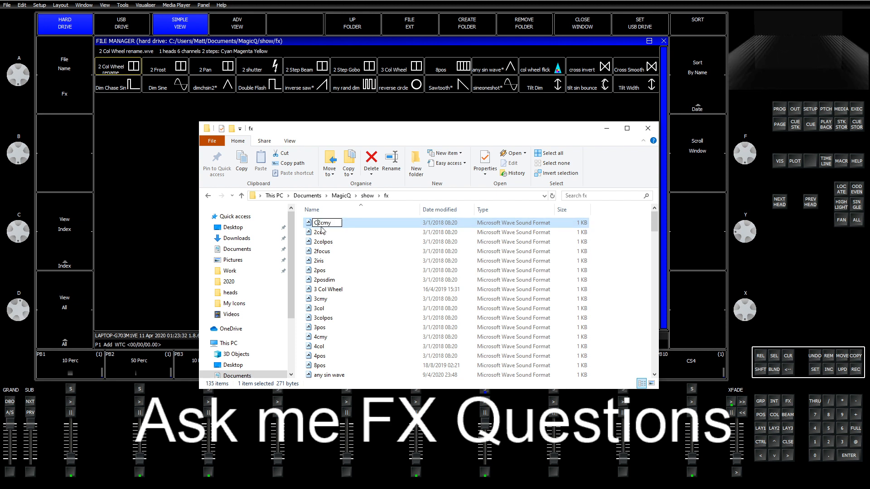
pyautogui.press('Return')
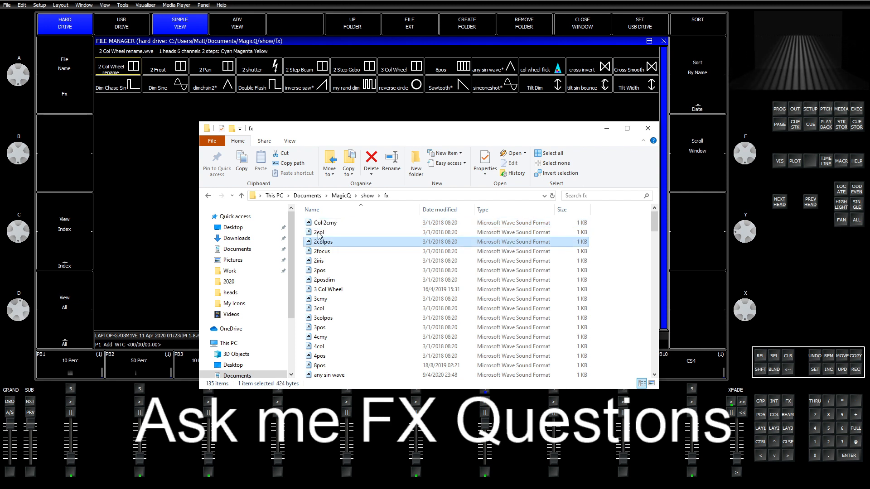
# Sort the effect files in the fx folder by date modified, newest first.
pyautogui.click(322, 232)
pyautogui.click(319, 224)
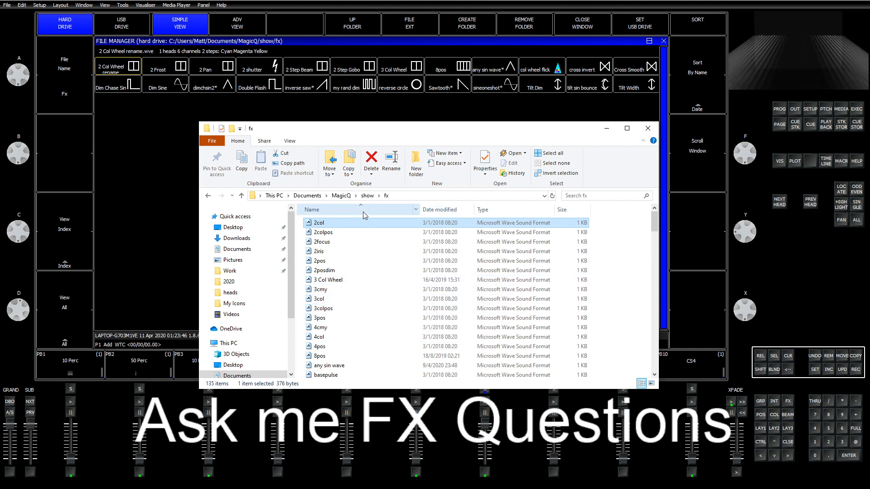
pyautogui.click(463, 211)
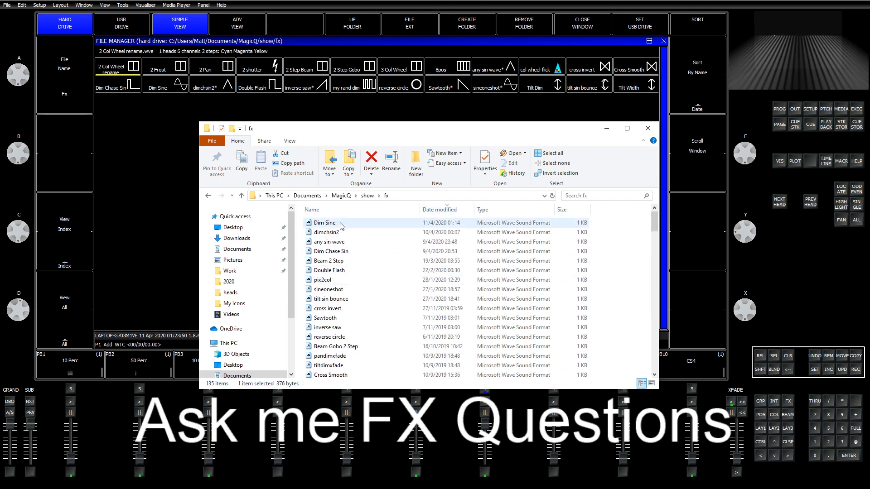
# Rename the dimchsin2 effect file to "Dim chsin2", with a capital D and a space after the prefix.
pyautogui.click(322, 223)
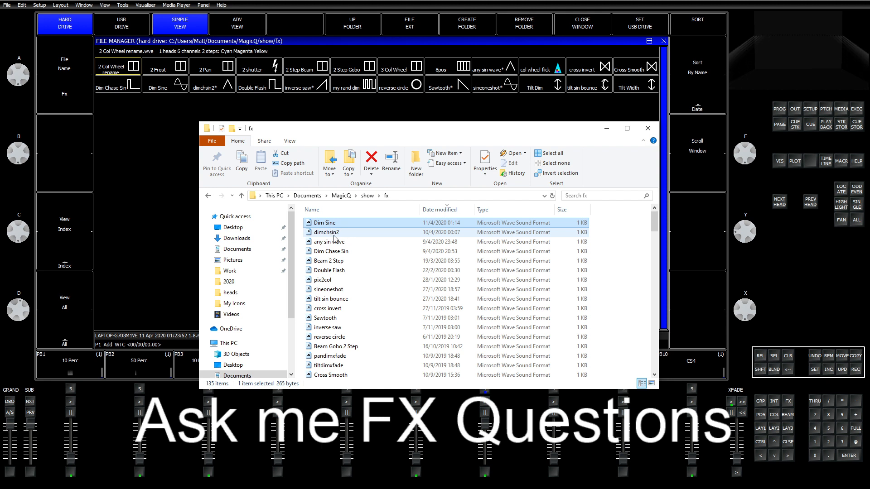
pyautogui.click(333, 234)
pyautogui.click(325, 236)
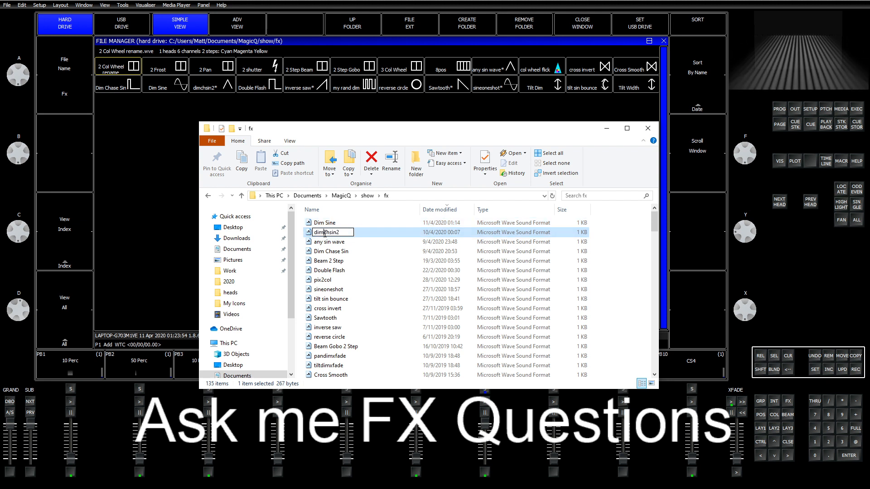
pyautogui.click(319, 232)
pyautogui.click(318, 233)
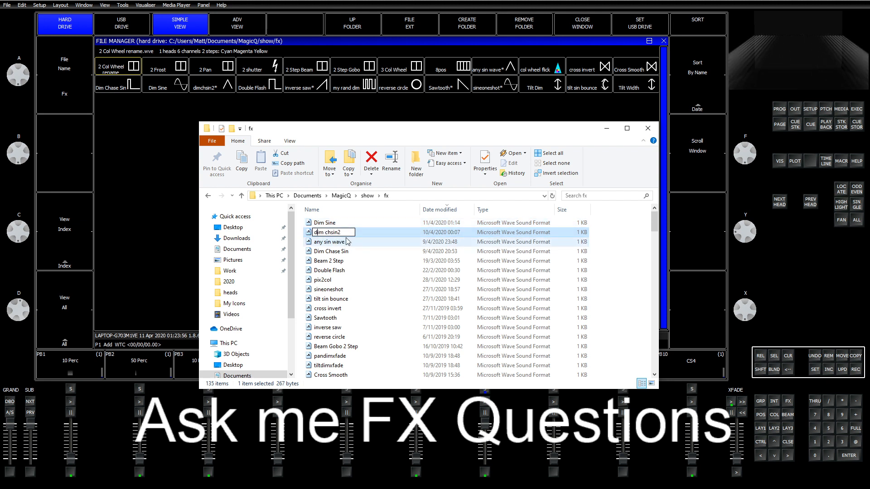
pyautogui.press('BackSpace')
pyautogui.write('D')
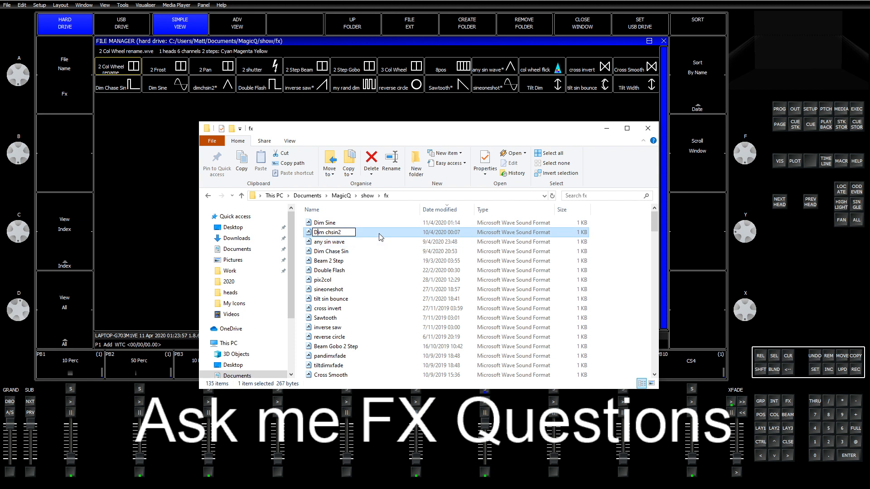
pyautogui.click(323, 243)
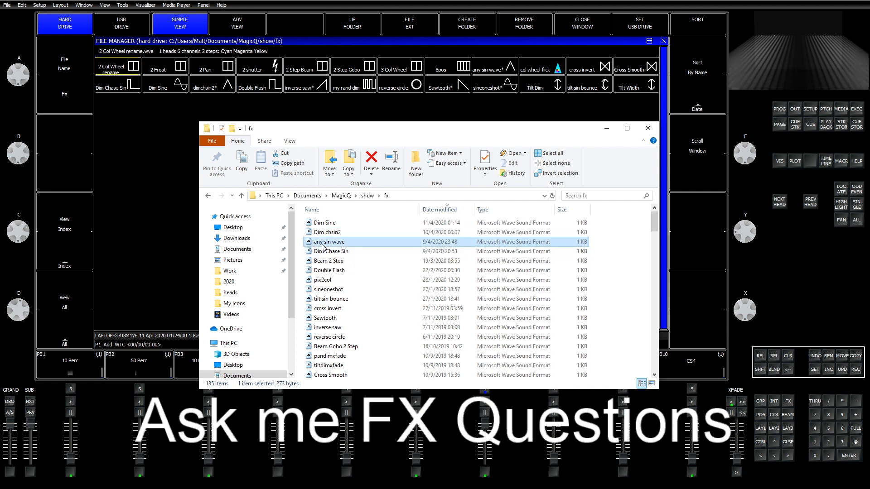
# Add the prefix "Dim" to the name of the Double Flash effect file.
pyautogui.click(331, 253)
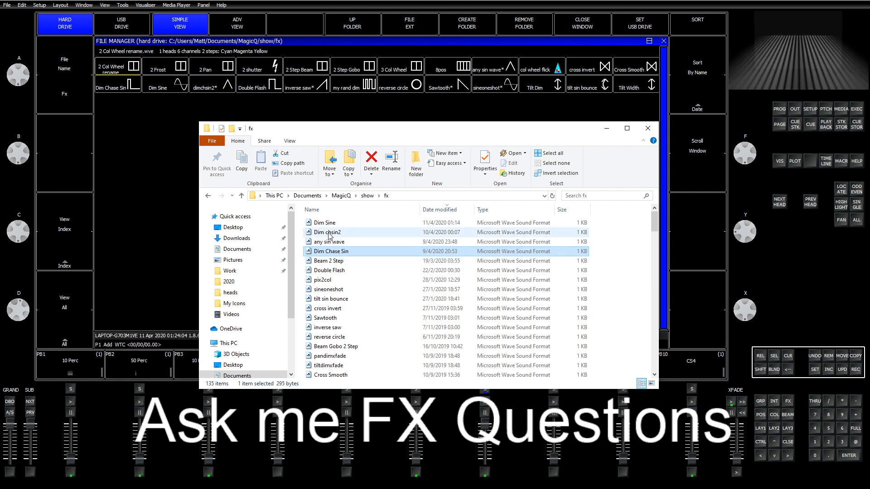
pyautogui.click(318, 272)
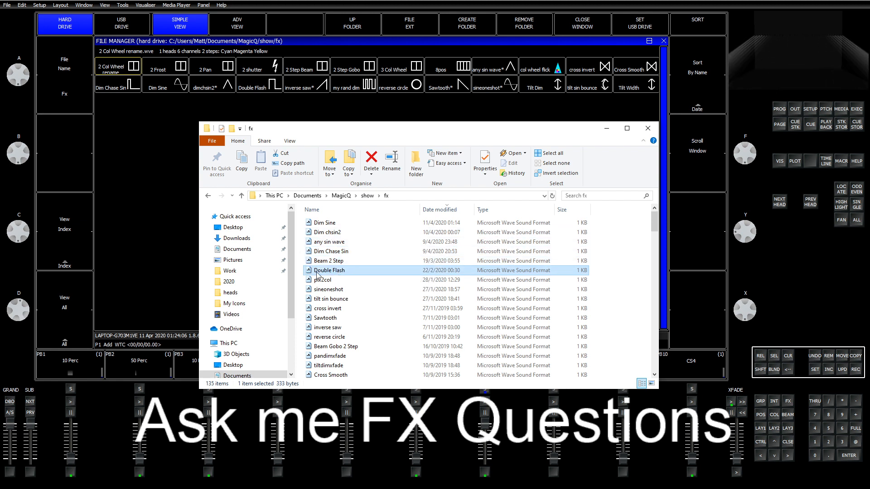
pyautogui.click(316, 271)
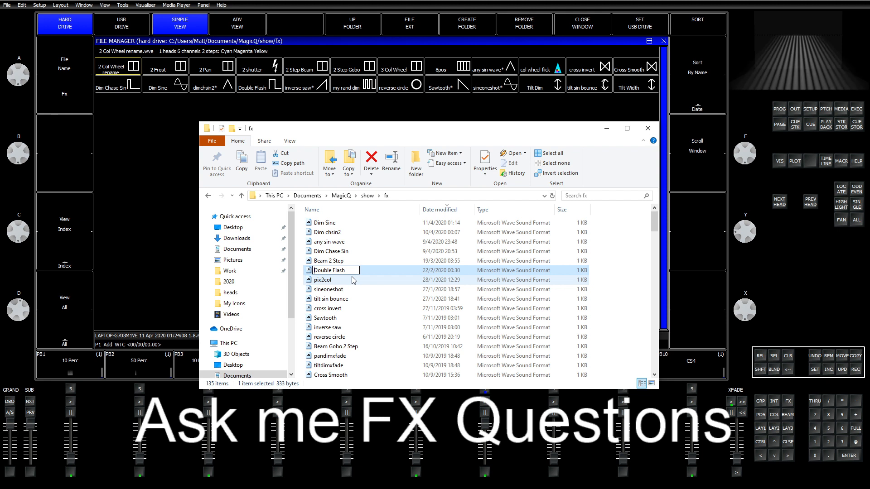
pyautogui.press('Home')
pyautogui.write('Dim')
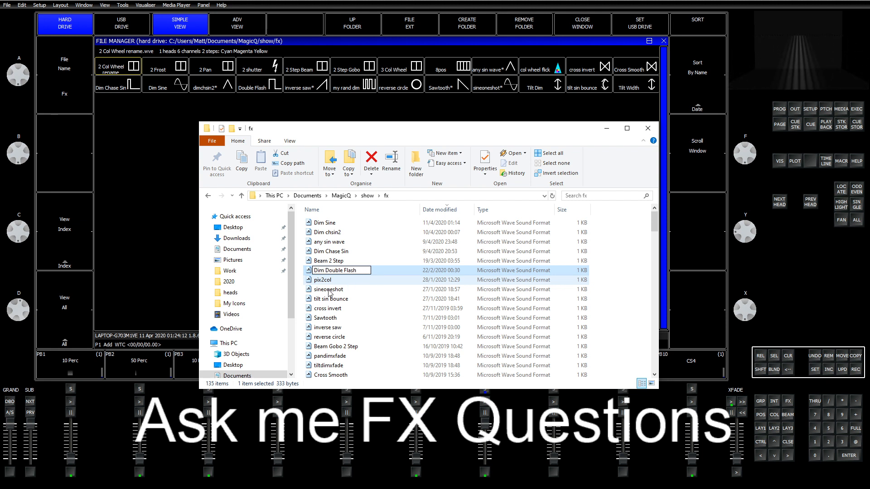
pyautogui.press('Return')
pyautogui.press('Down')
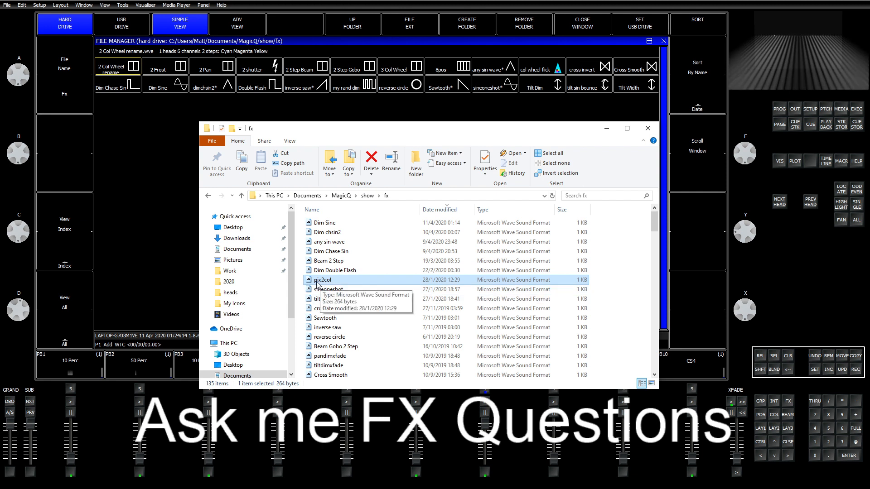
# Rename the sineoneshot effect file to "Any sineoneshot".
pyautogui.click(347, 293)
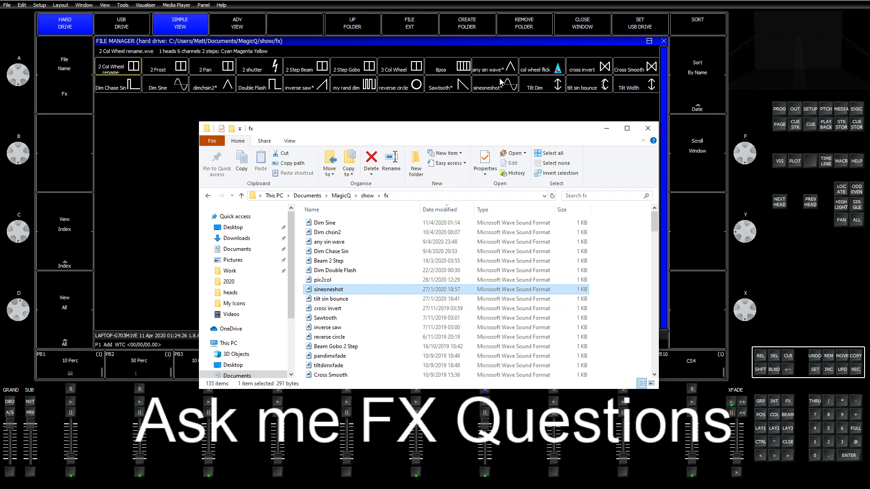
pyautogui.click(316, 293)
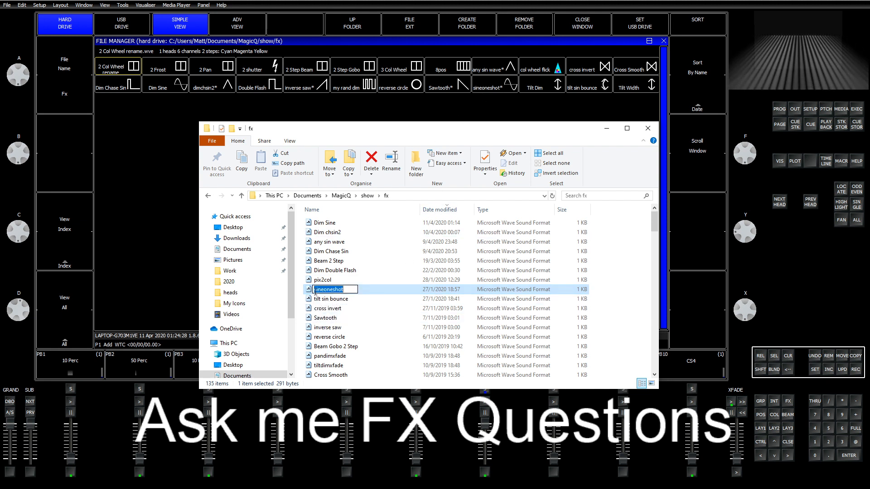
pyautogui.write('Any')
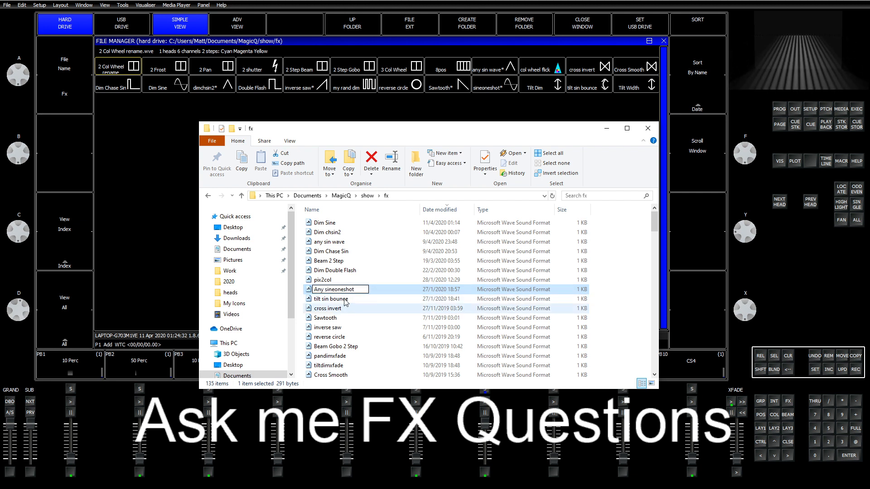
pyautogui.click(331, 308)
# Add the prefix "Pos" to the name of the tilt sin bounce effect file.
pyautogui.click(332, 299)
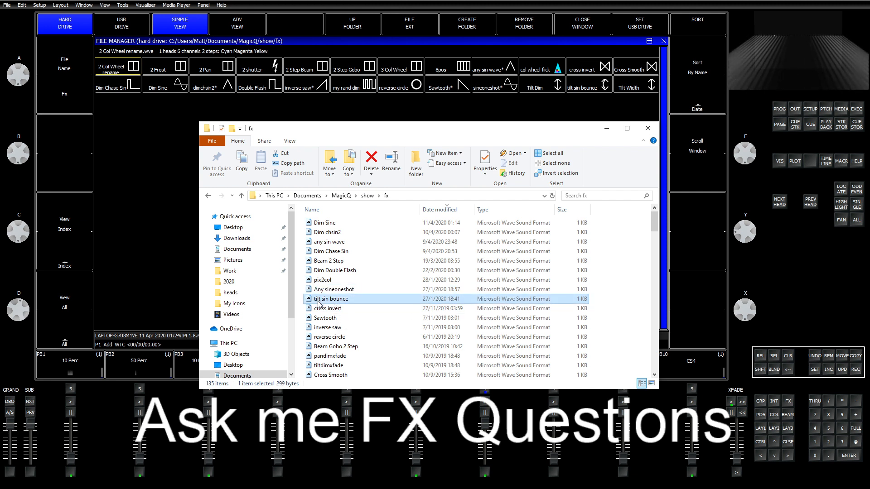
pyautogui.click(317, 302)
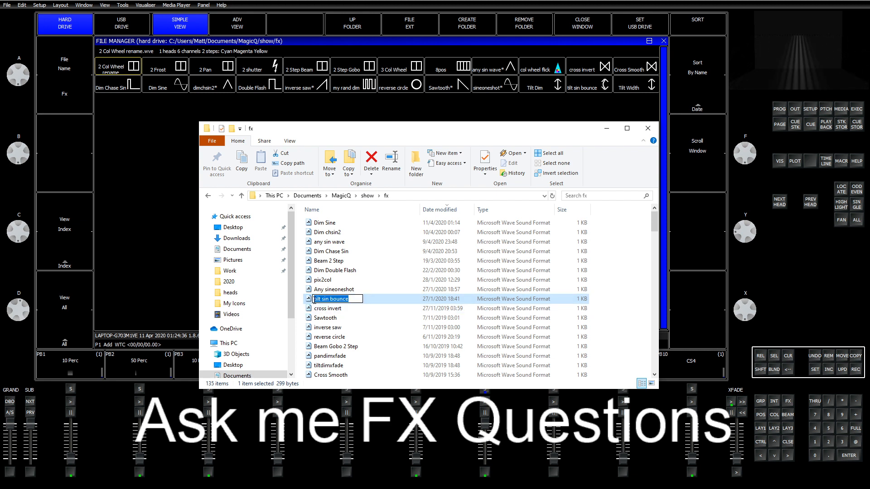
pyautogui.click(314, 300)
pyautogui.write('Pos')
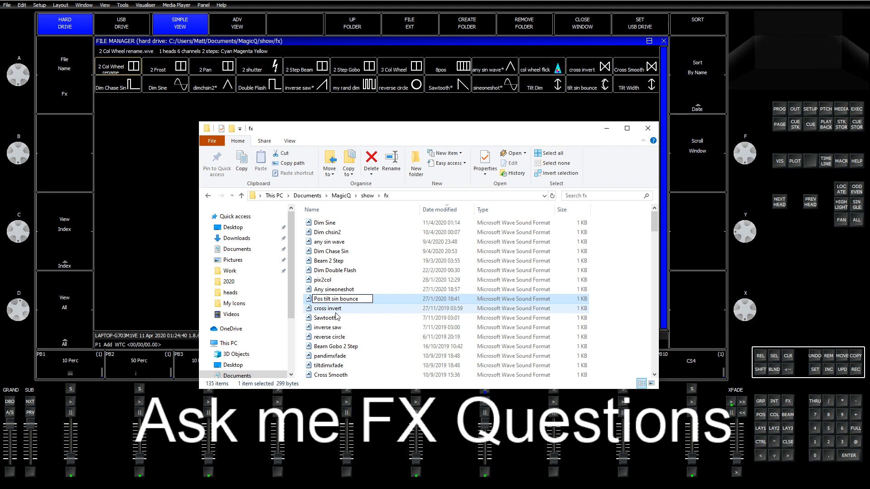
# Rename the cross invert effect file to "Pos cross invert".
pyautogui.click(325, 310)
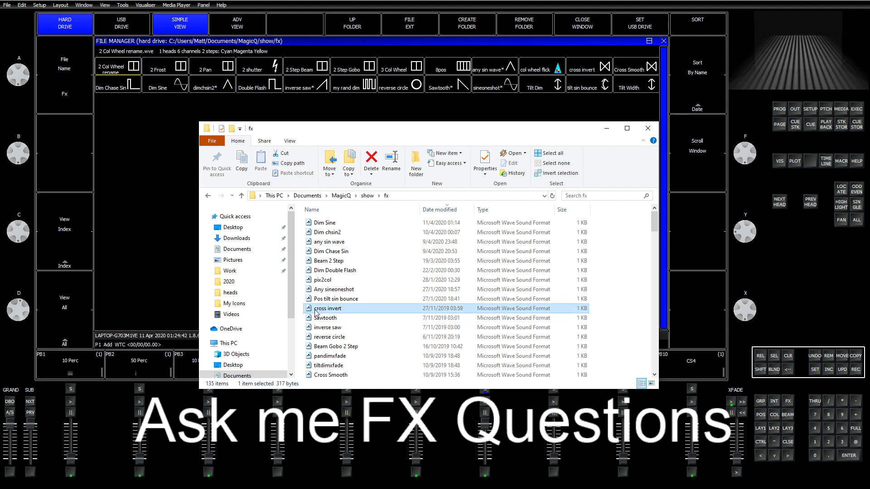
pyautogui.click(315, 311)
pyautogui.write('Pos')
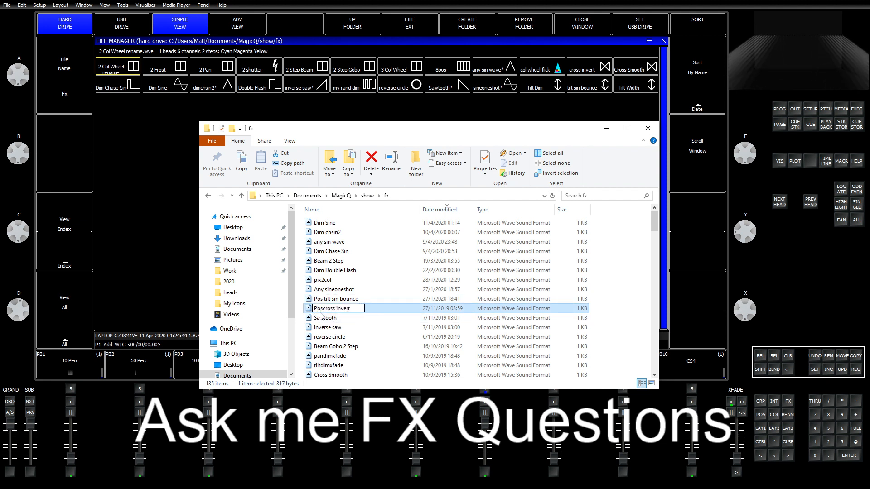
# Rename the Sawtooth effect file to "Any Sawtooth".
pyautogui.click(325, 320)
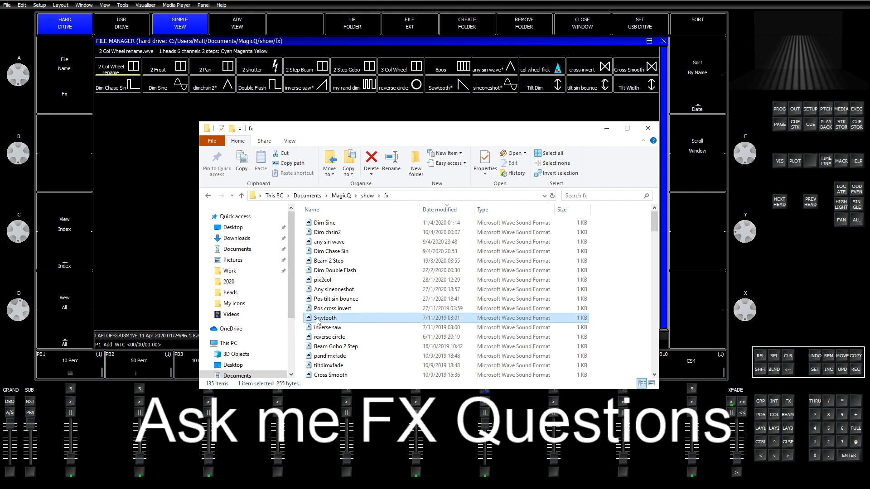
pyautogui.click(316, 318)
pyautogui.click(315, 318)
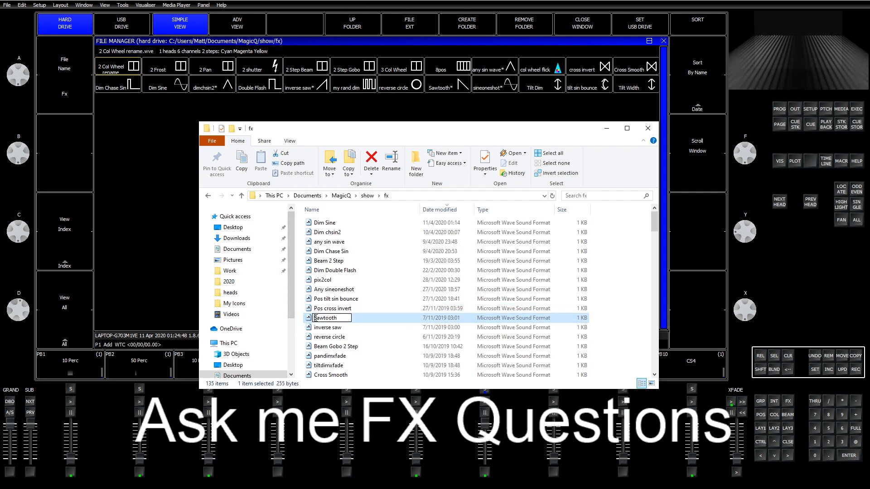
pyautogui.write('Any')
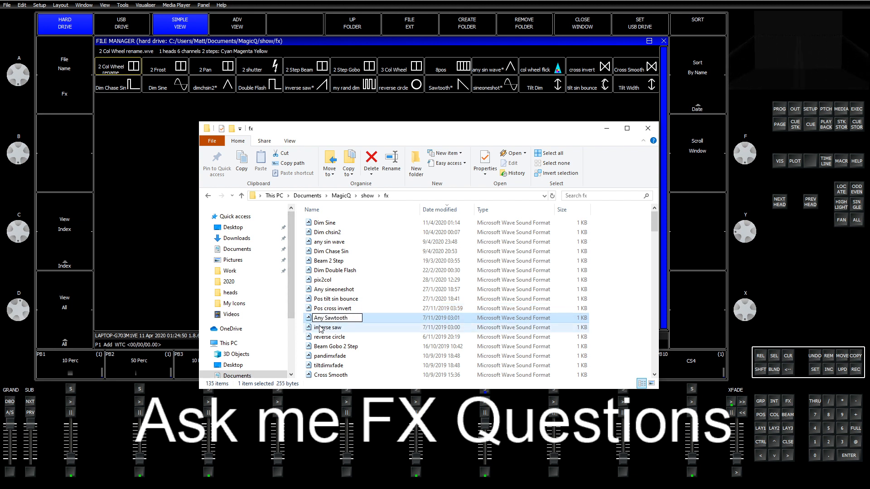
# Rename the inverse saw effect file to "Any Saw Inverse".
pyautogui.click(318, 331)
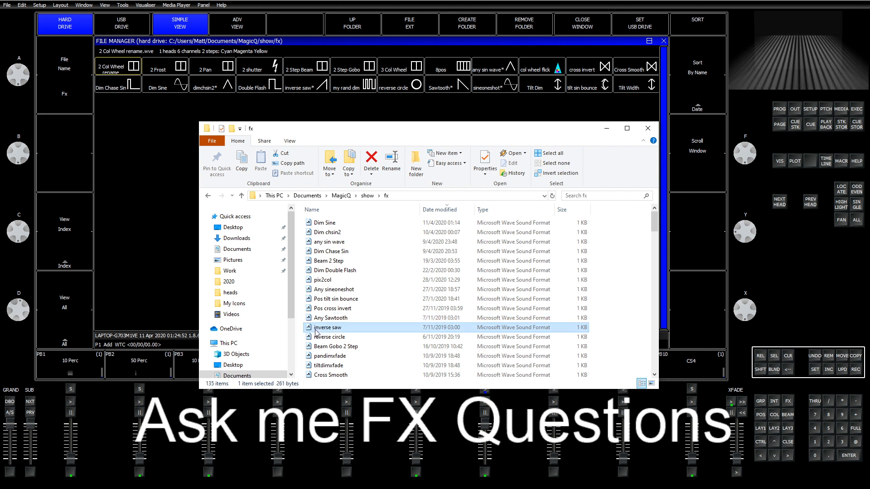
pyautogui.click(316, 331)
pyautogui.press('Home')
pyautogui.write('Any')
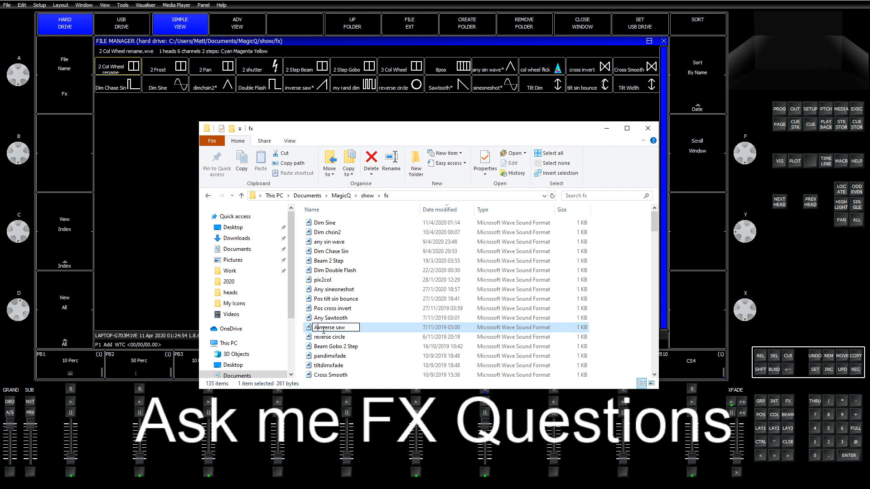
pyautogui.press('Delete')
pyautogui.press('Delete')
pyautogui.press('Delete')
pyautogui.press('Delete')
pyautogui.press('Delete')
pyautogui.press('Delete')
pyautogui.press('Delete')
pyautogui.press('Delete')
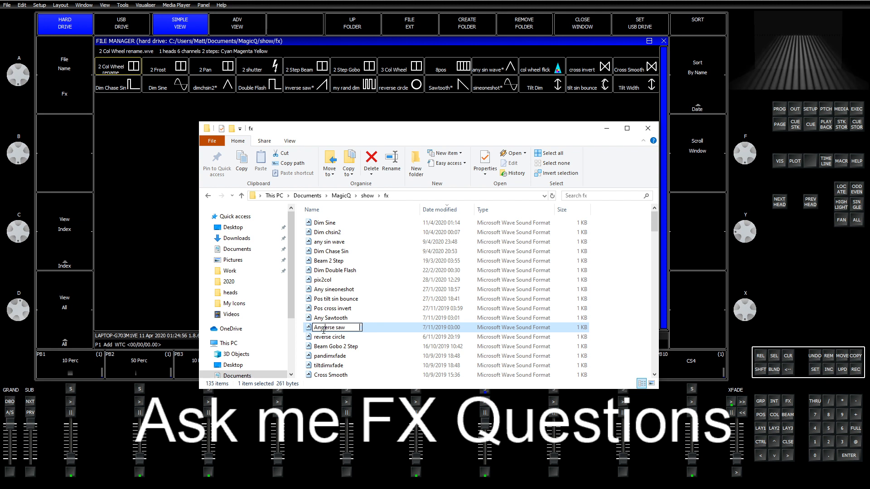
pyautogui.press('Delete')
pyautogui.write('Saw')
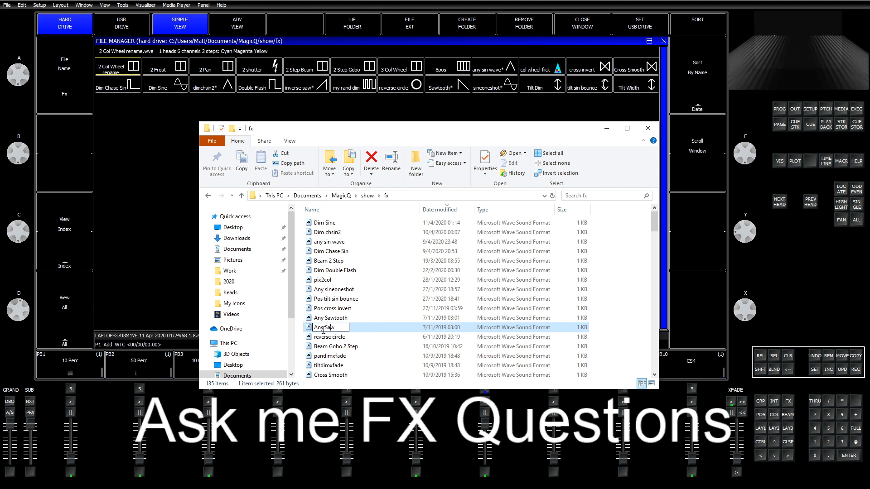
pyautogui.write(' Invcers')
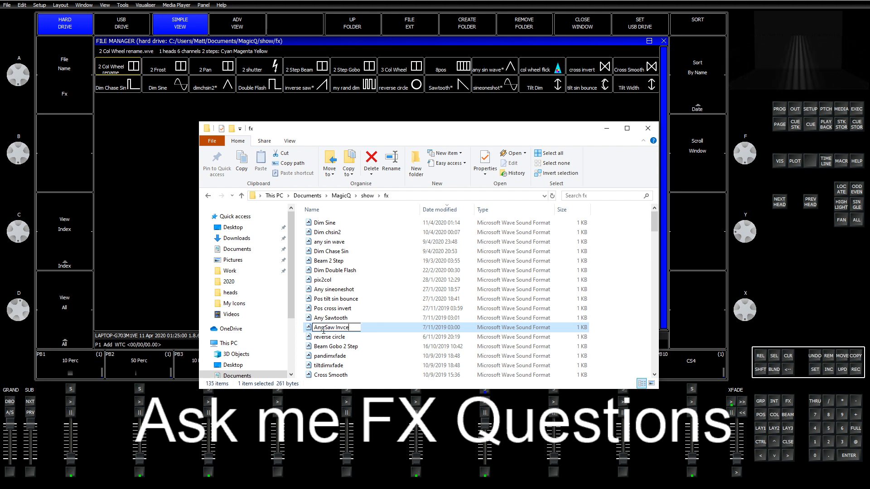
pyautogui.press('BackSpace')
pyautogui.press('BackSpace')
pyautogui.press('BackSpace')
pyautogui.press('BackSpace')
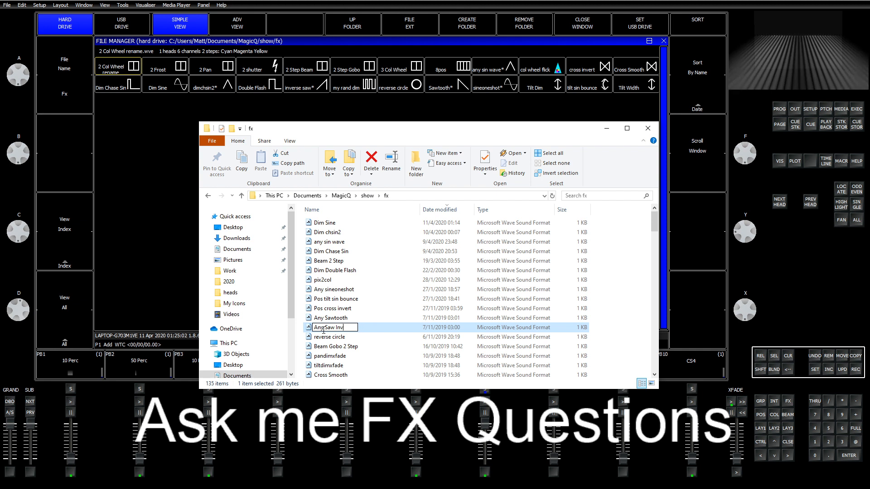
pyautogui.write('erse')
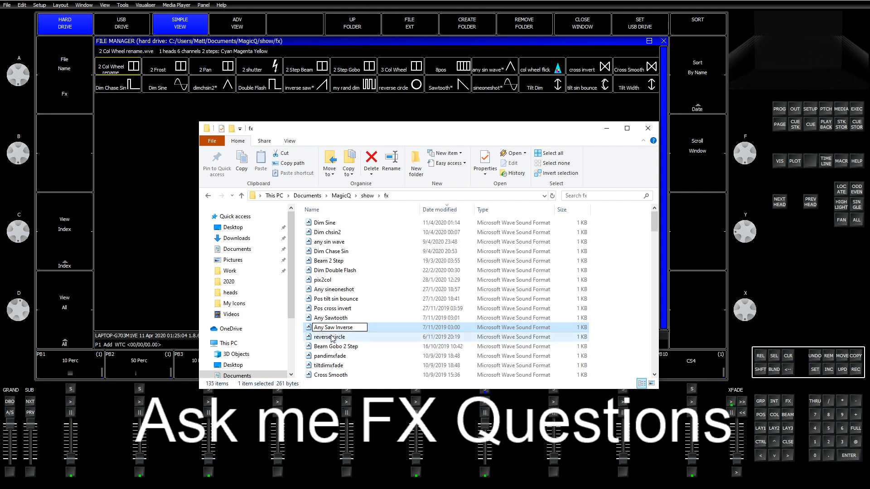
# Add the prefix "Pos" to the name of the reverse circle effect file.
pyautogui.click(316, 339)
pyautogui.click(316, 339)
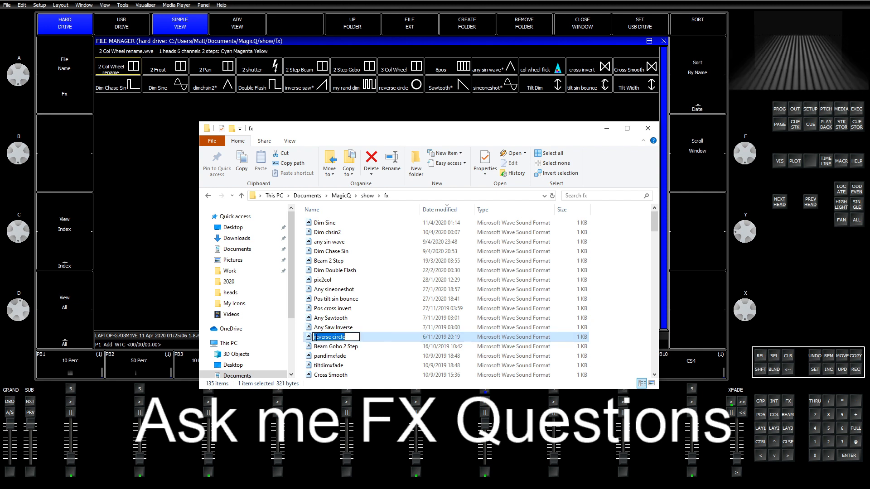
pyautogui.click(328, 338)
pyautogui.press('Home')
pyautogui.write('Pos')
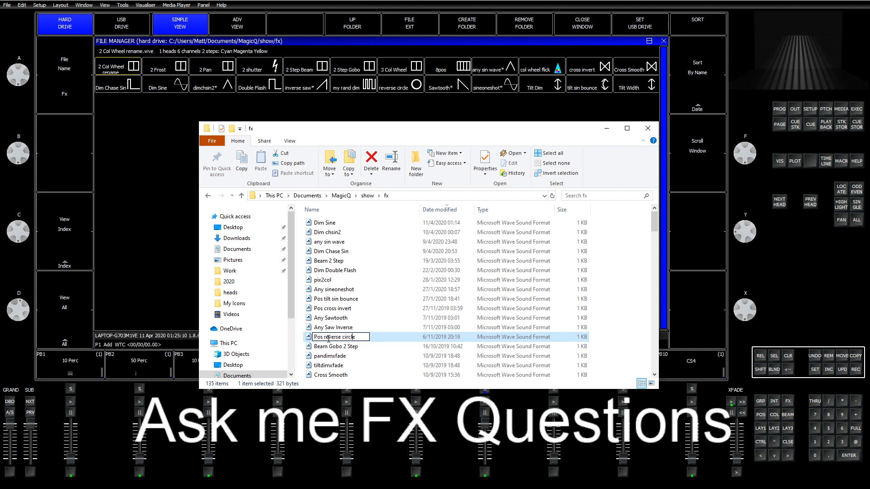
# Rename the reverse circle effect file as "Pos Circle Reverse".
pyautogui.press('BackSpace')
pyautogui.press('BackSpace')
pyautogui.press('BackSpace')
pyautogui.press('BackSpace')
pyautogui.press('BackSpace')
pyautogui.press('BackSpace')
pyautogui.press('BackSpace')
pyautogui.press('BackSpace')
pyautogui.press('BackSpace')
pyautogui.press('BackSpace')
pyautogui.press('BackSpace')
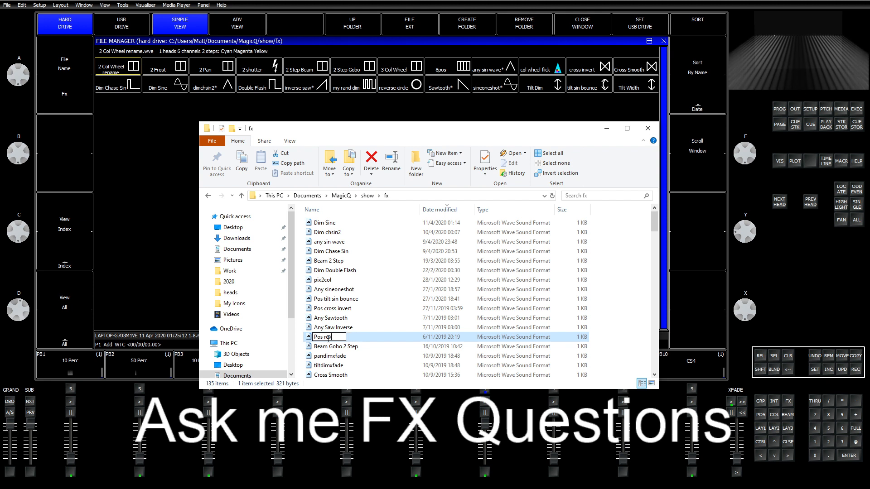
pyautogui.write('Circel')
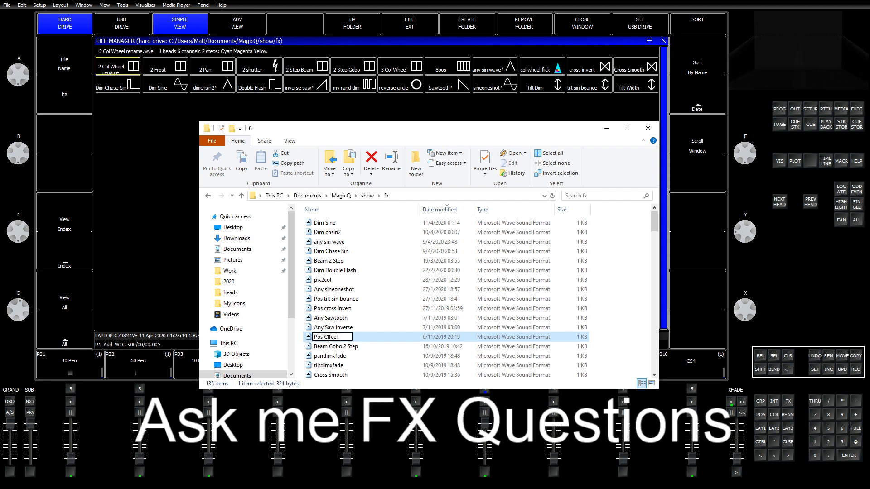
pyautogui.press('BackSpace')
pyautogui.press('BackSpace')
pyautogui.write('le Re')
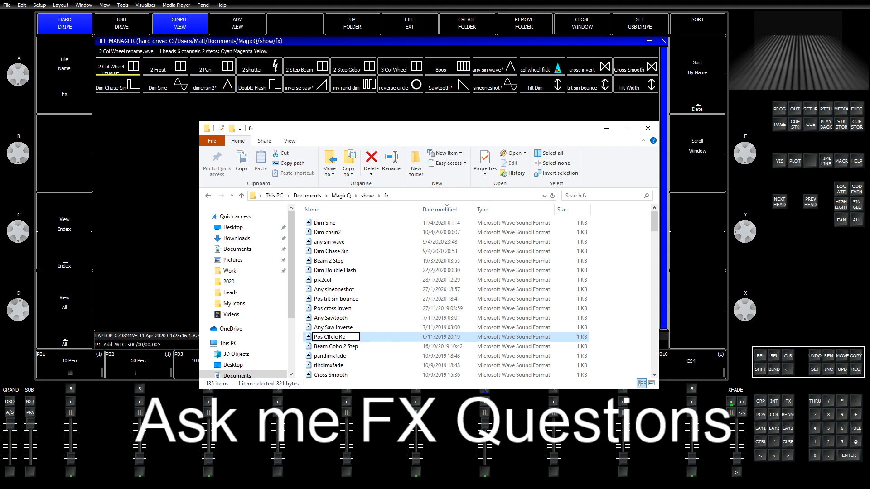
pyautogui.write('verse')
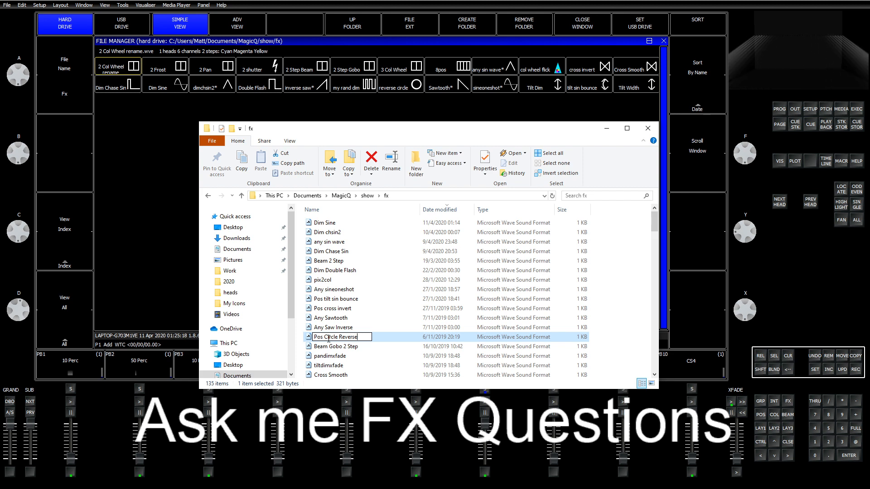
pyautogui.press('Return')
# Rename the "Cross Smooth" effect file as "Pos Cross Smooth".
pyautogui.click(334, 349)
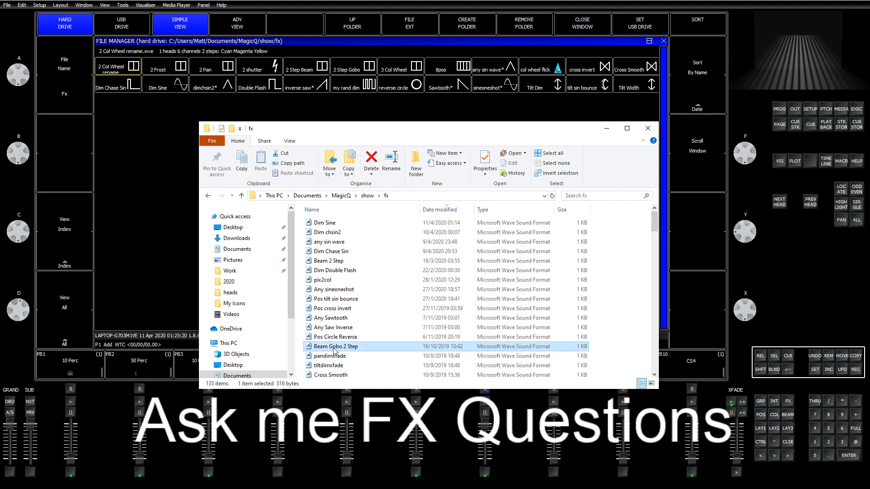
pyautogui.scroll(-1, 338, 339)
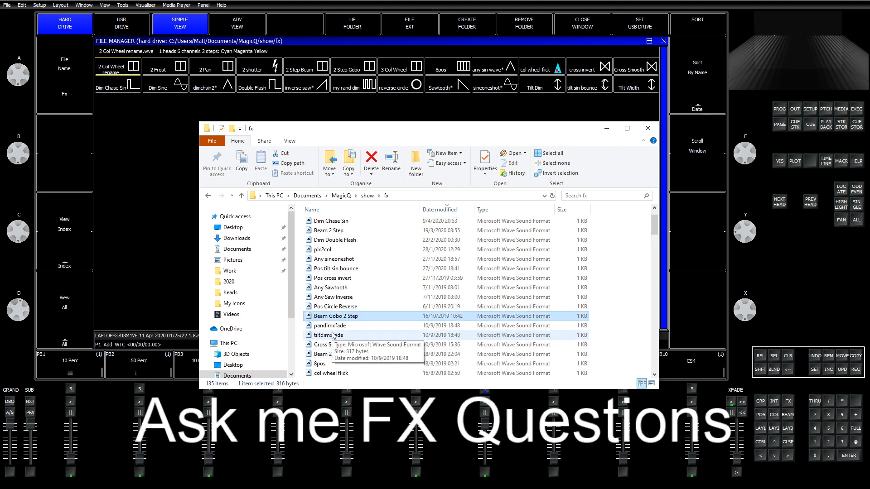
pyautogui.click(340, 328)
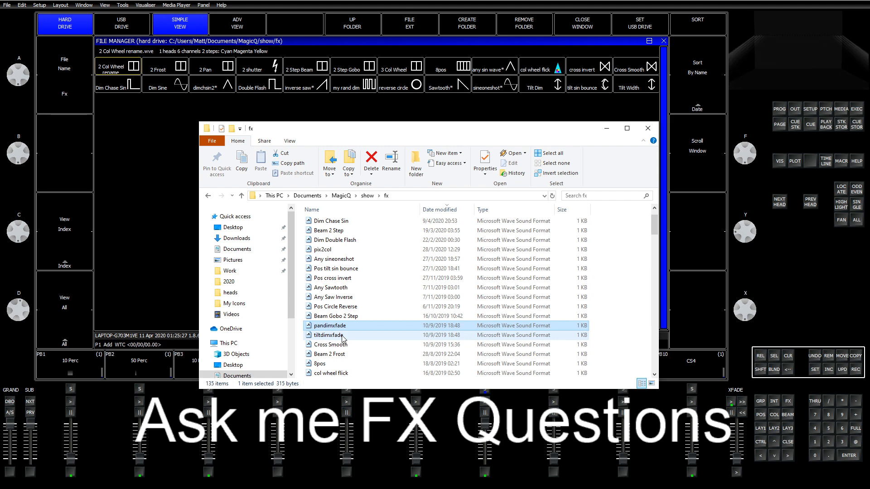
pyautogui.scroll(-1, 342, 326)
pyautogui.click(340, 308)
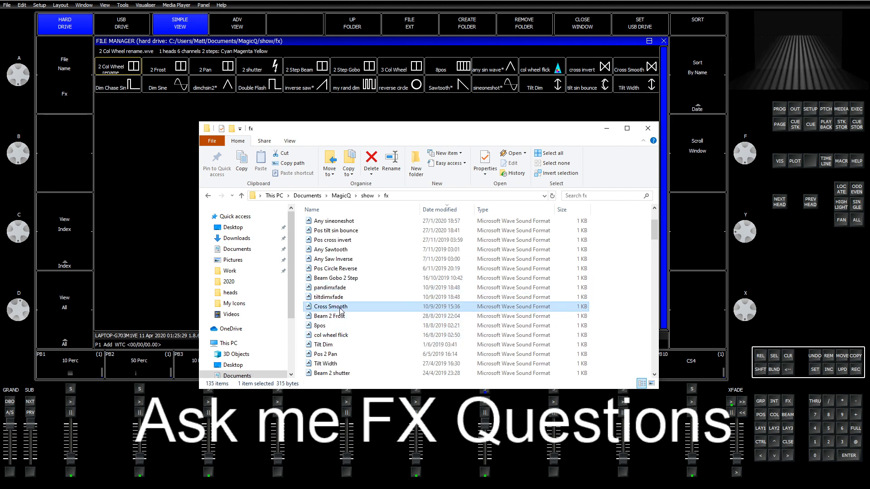
pyautogui.click(317, 310)
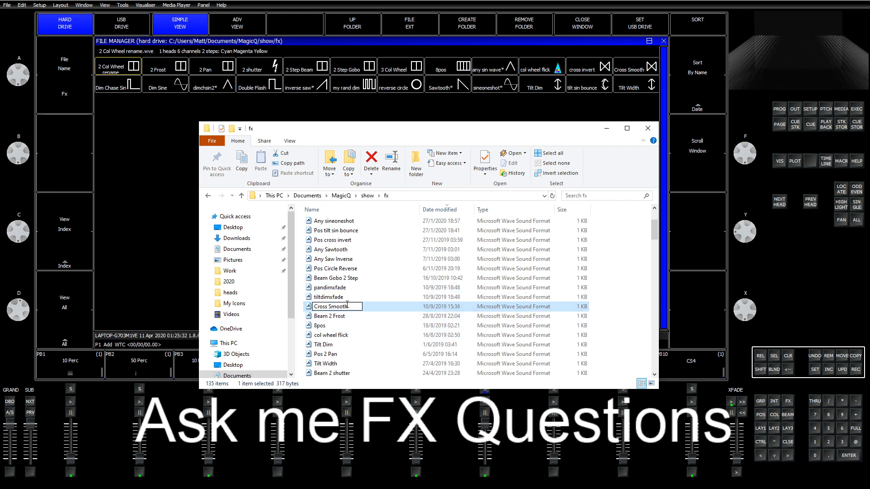
pyautogui.press('Home')
pyautogui.write('Pos')
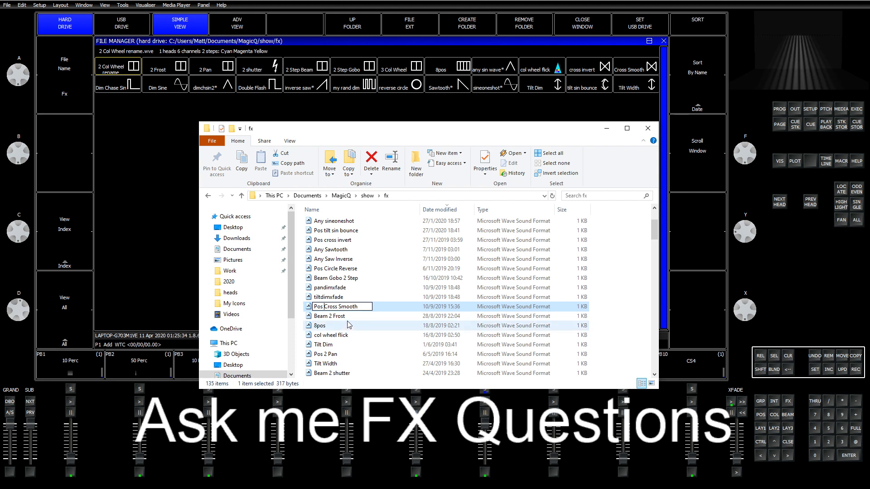
pyautogui.press('Return')
pyautogui.press('Down')
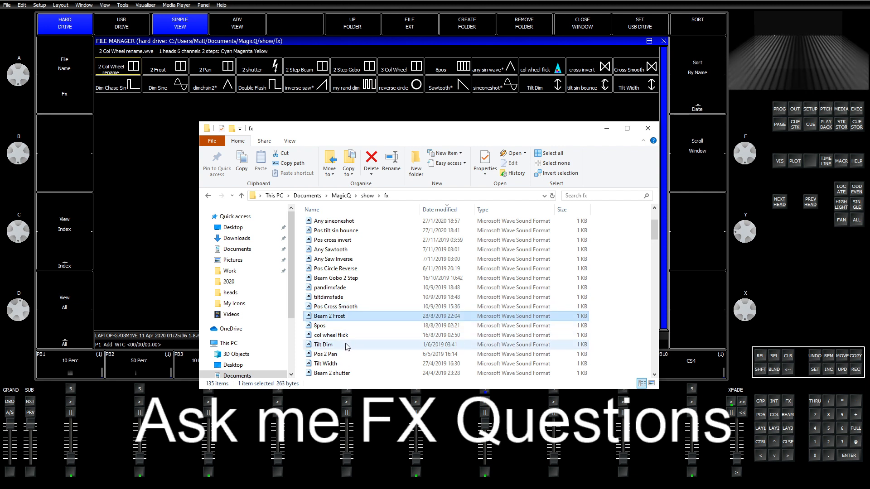
# Switch to MagicQ, leave the current effects list and reopen the User effects from the FX Editor.
pyautogui.click(132, 150)
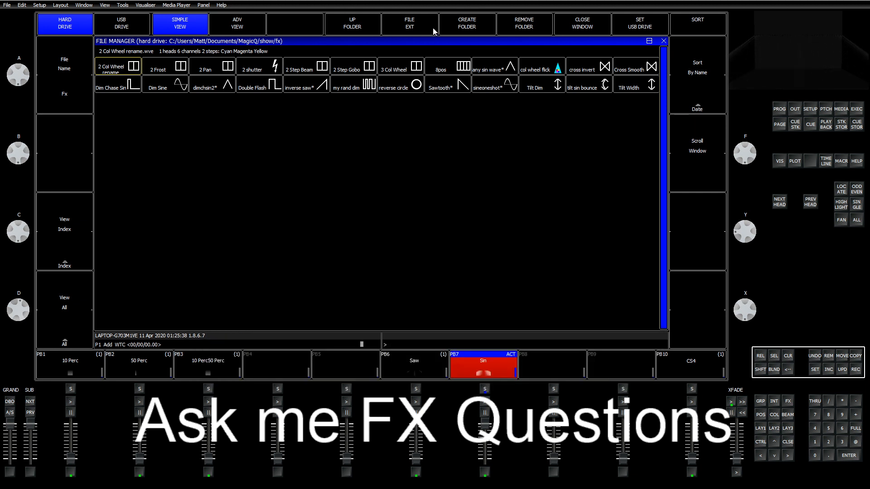
pyautogui.click(663, 41)
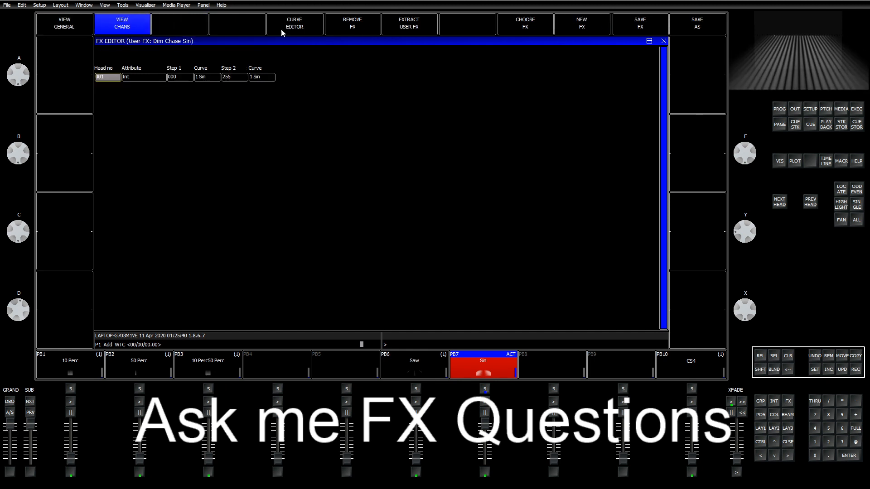
pyautogui.click(519, 21)
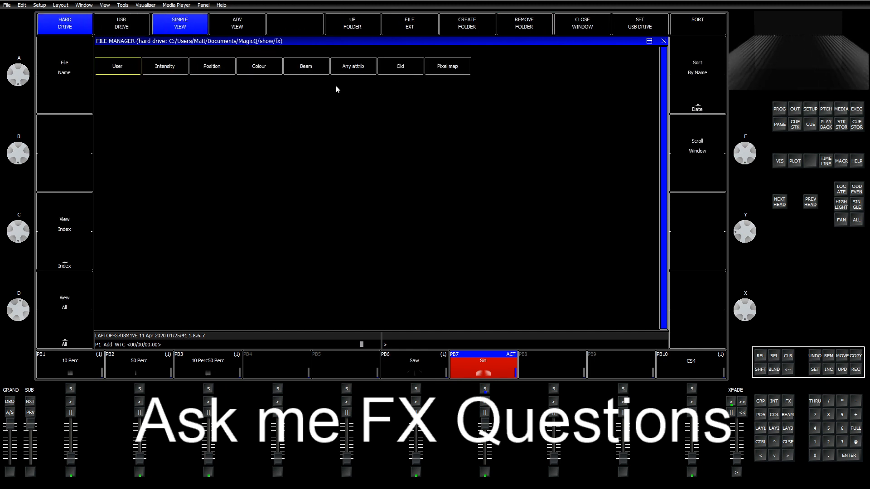
pyautogui.click(105, 65)
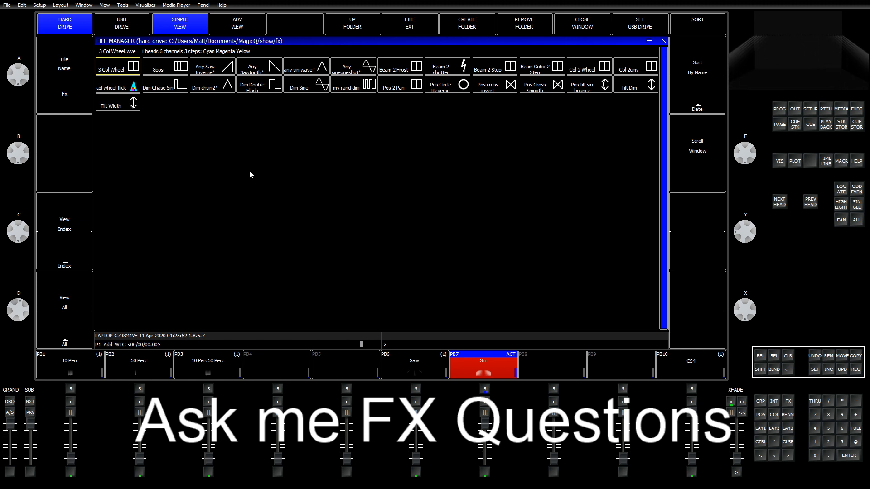
# Switch to File Explorer and sort the fx folder's files by name in ascending order.
pyautogui.hotkey('alt', 'Tab')
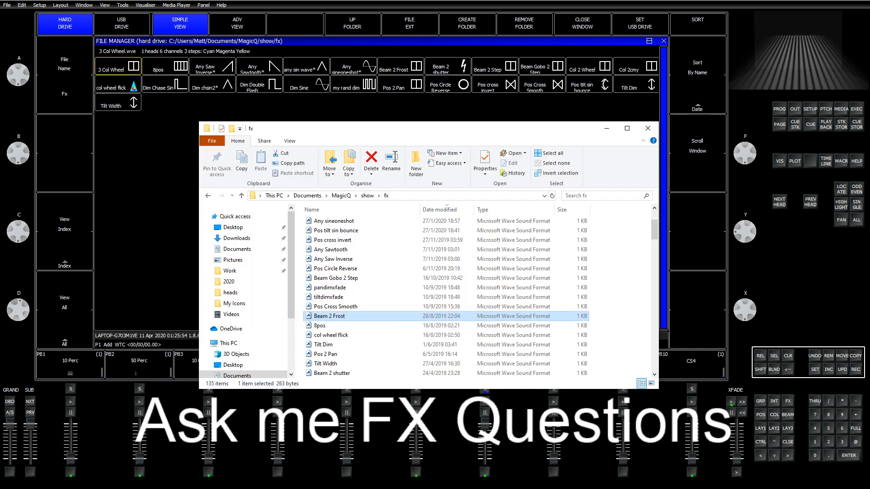
pyautogui.scroll(3, 384, 298)
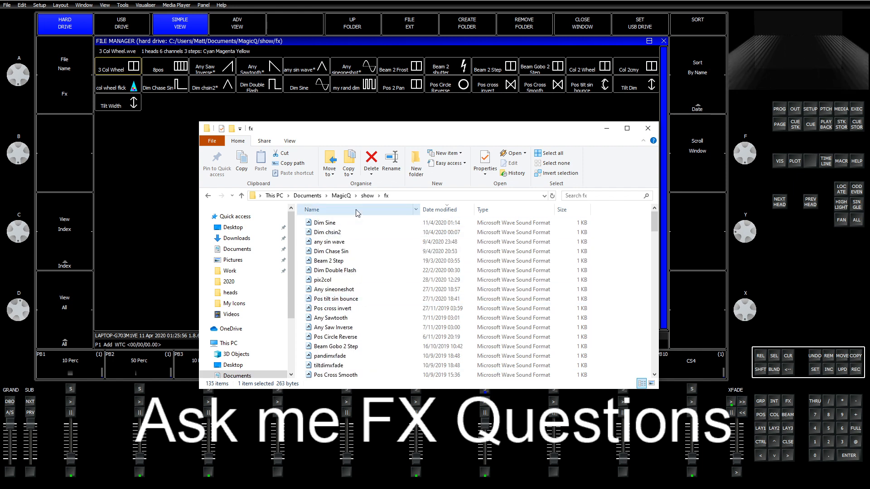
pyautogui.click(380, 209)
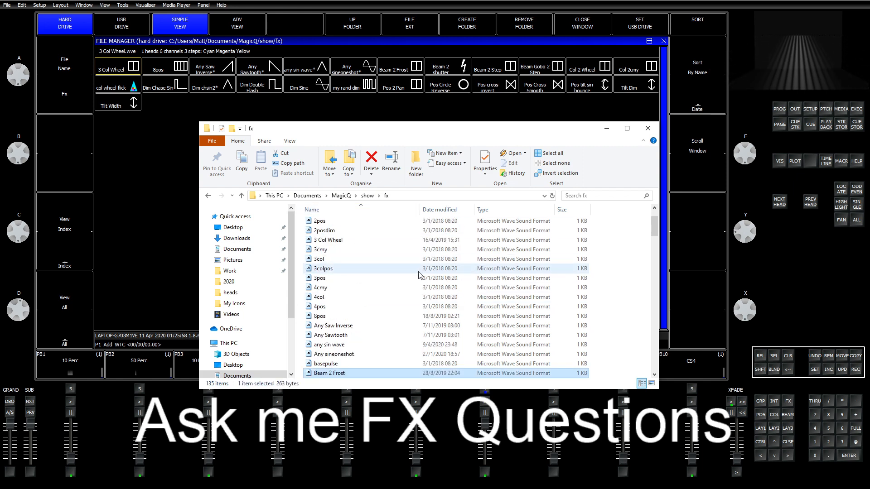
pyautogui.scroll(2, 392, 270)
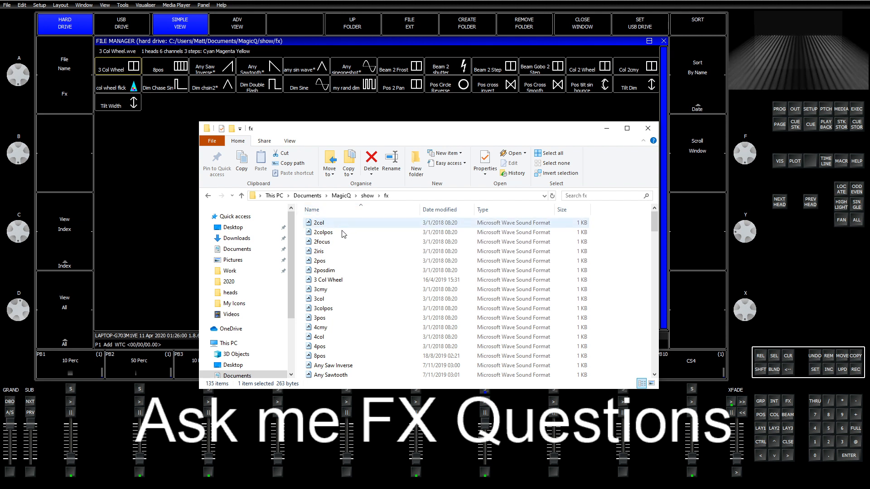
# Rename the "3 Col Wheel" effect file as "Col 3 Wheel".
pyautogui.click(365, 281)
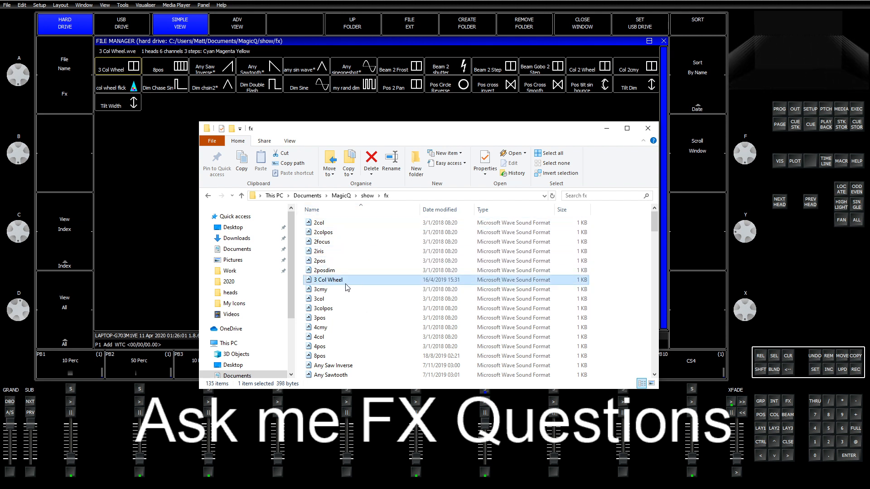
pyautogui.click(318, 280)
pyautogui.click(316, 281)
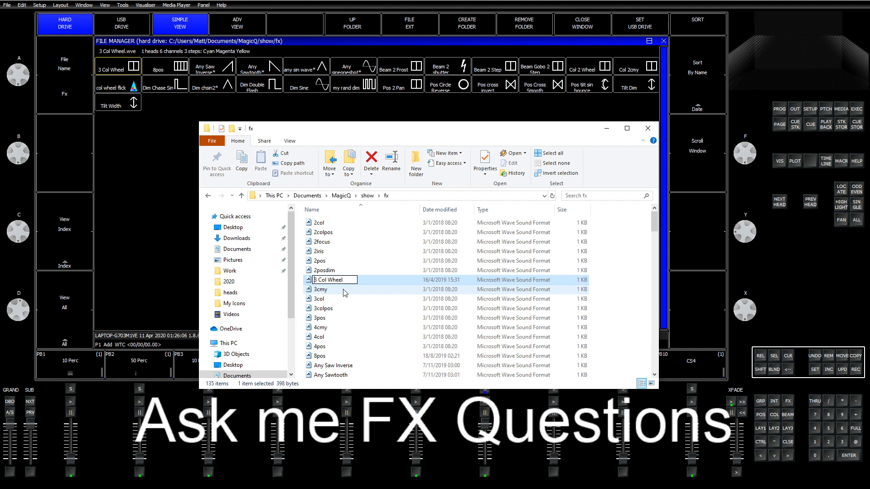
pyautogui.write('Col')
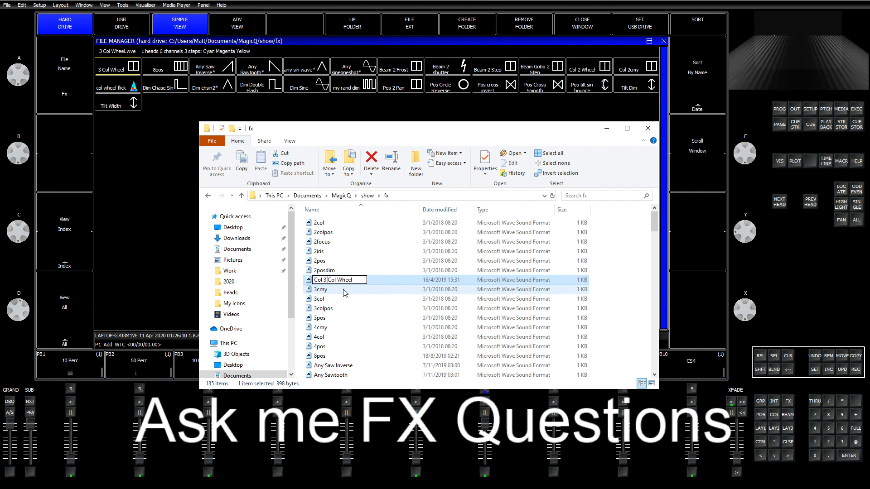
pyautogui.press('BackSpace')
pyautogui.press('BackSpace')
pyautogui.press('BackSpace')
pyautogui.press('BackSpace')
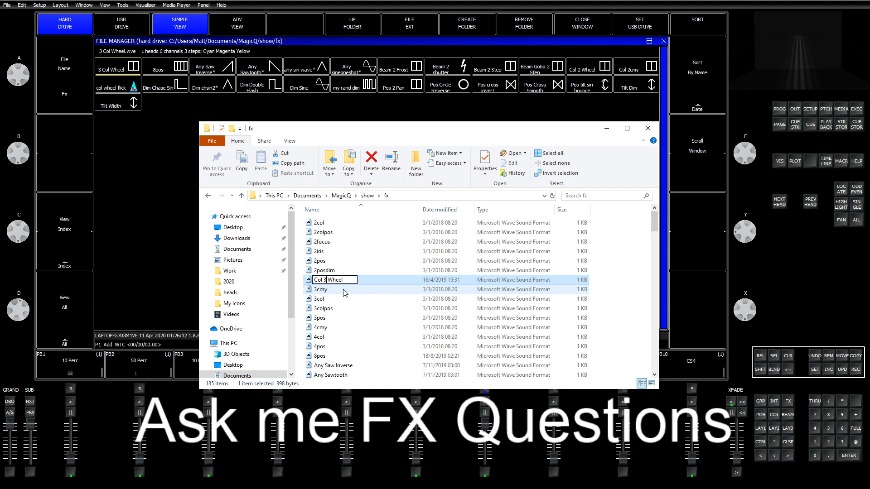
pyautogui.press('Return')
# Rename the "8pos" effect file as "Pos 8 Step".
pyautogui.scroll(-4, 380, 308)
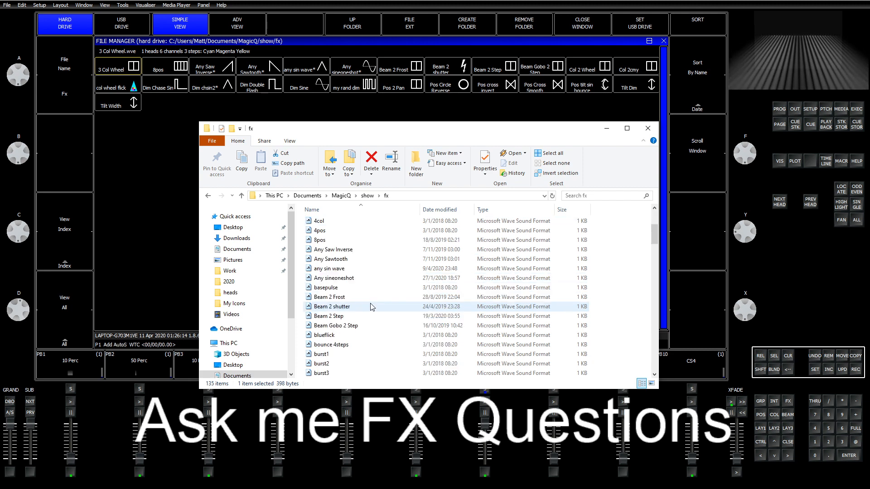
pyautogui.click(319, 240)
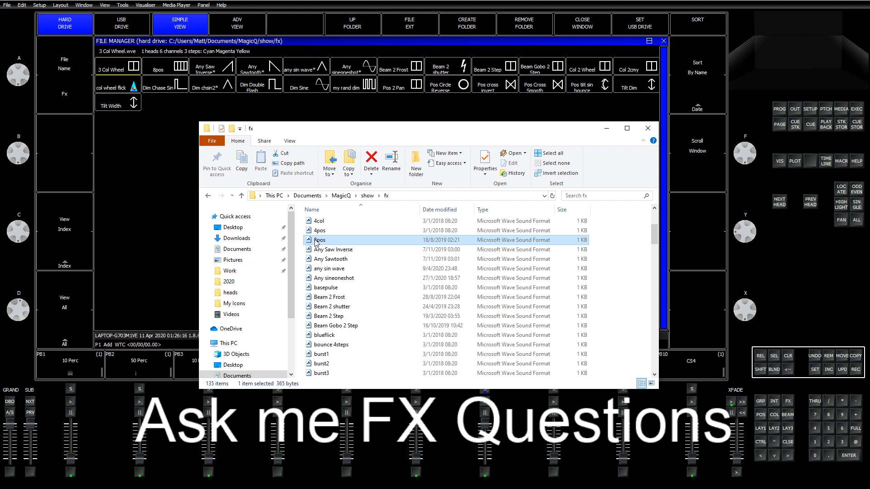
pyautogui.click(335, 241)
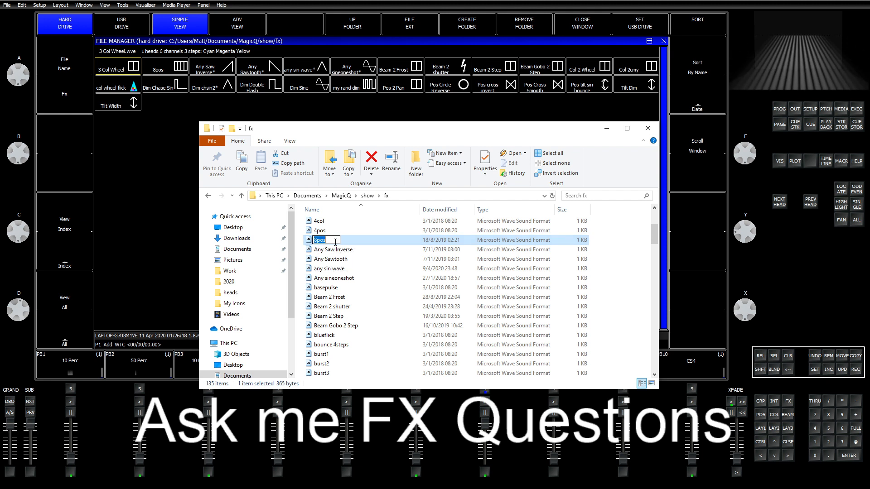
pyautogui.write('Pos ')
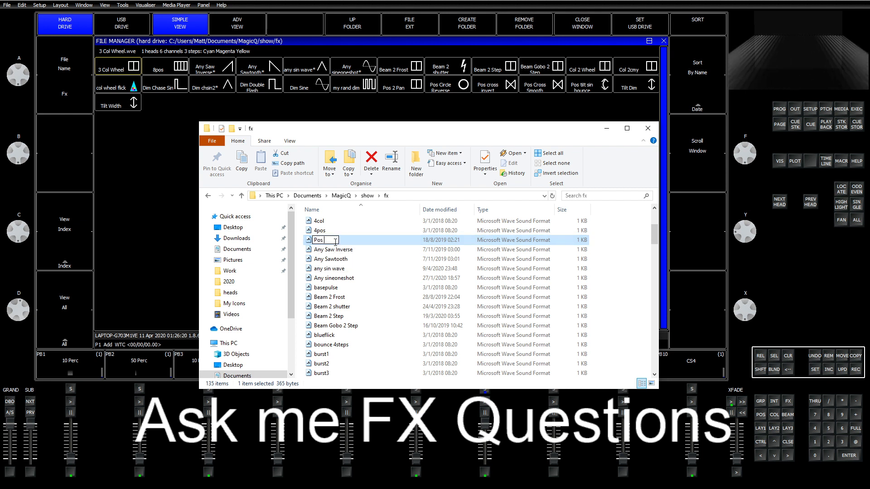
pyautogui.write('8 Step')
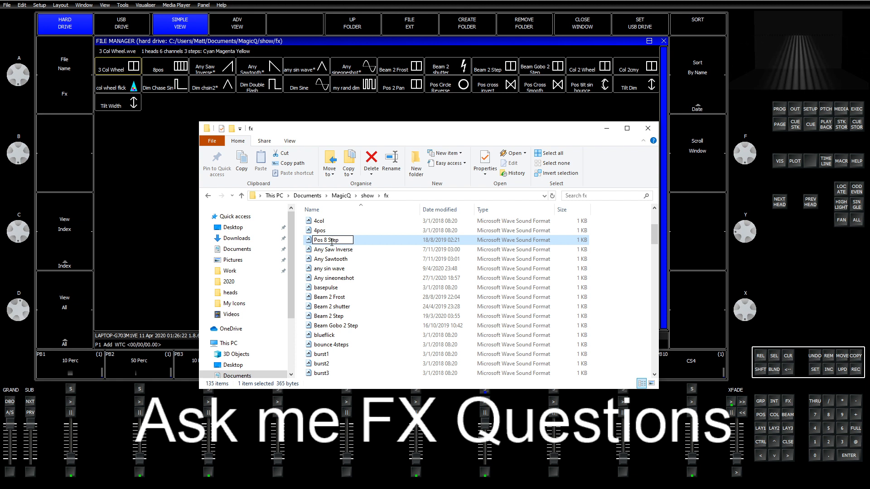
pyautogui.click(333, 255)
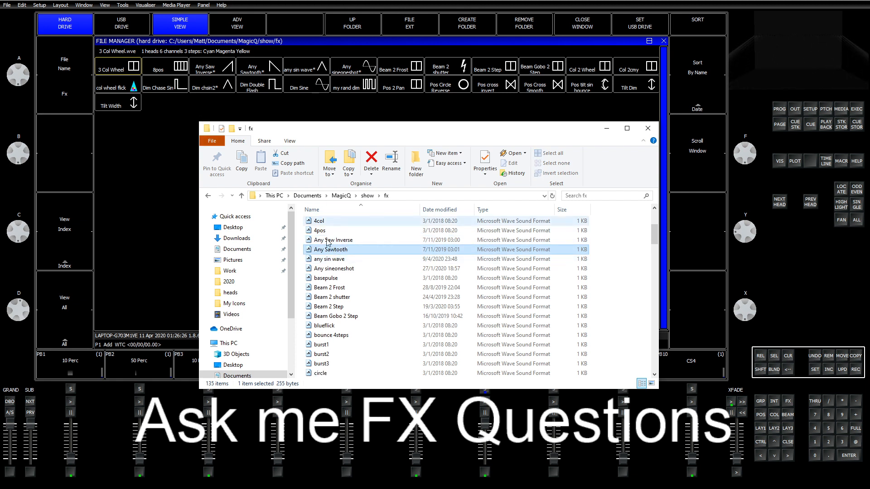
# Rename the "any sin wave" effect file with capitalized words as "Any Sin Wave".
pyautogui.click(323, 259)
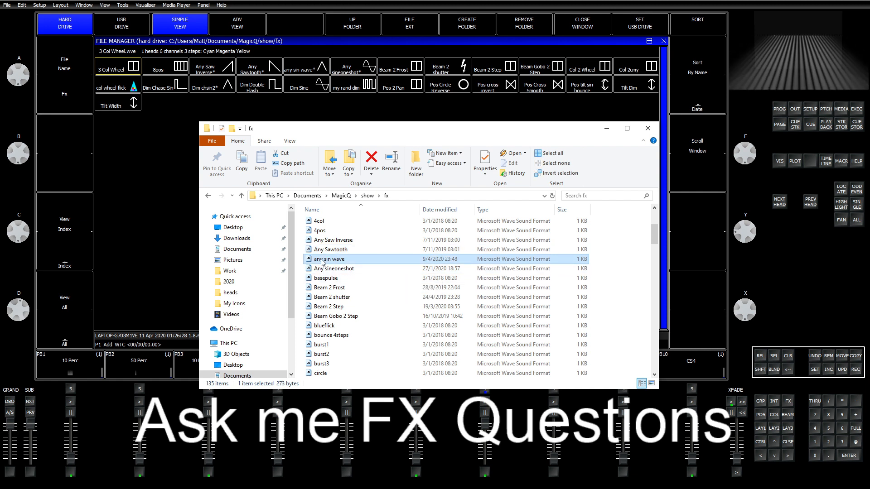
pyautogui.click(337, 260)
pyautogui.write('Any ')
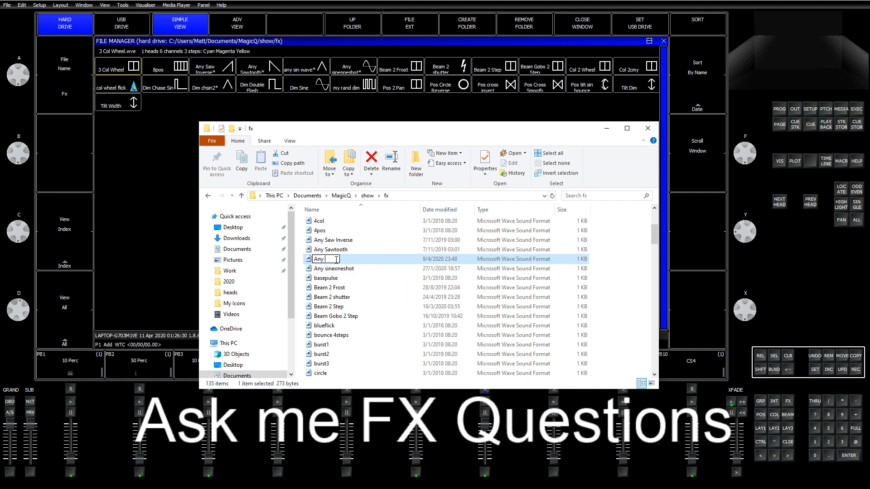
pyautogui.write('Sin Wave')
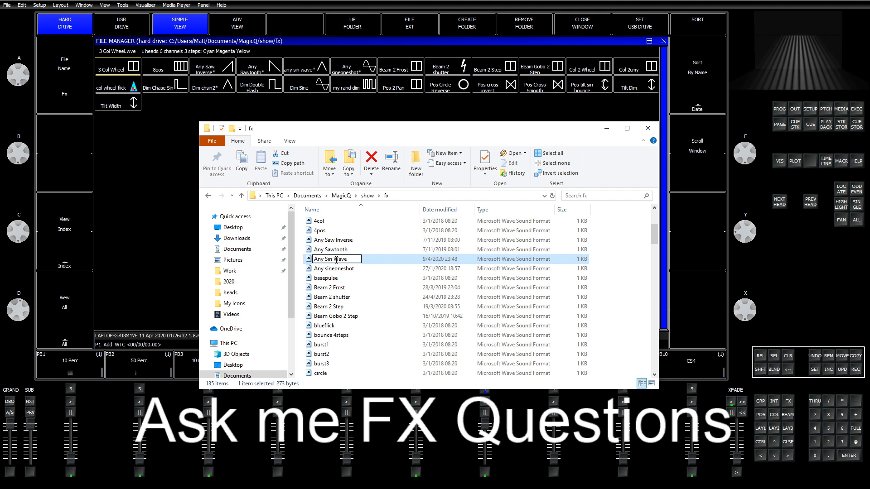
pyautogui.press('Return')
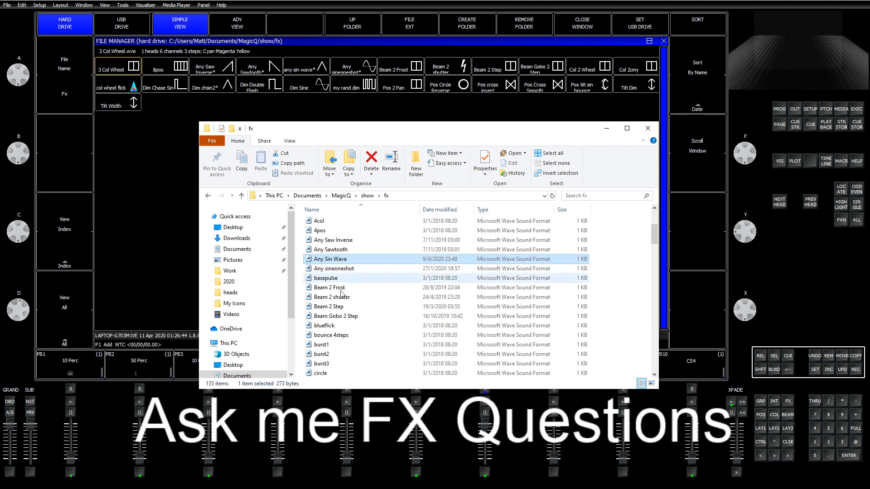
# Rename the "col wheel flick" effect file with capitalized words as "Col Wheel Flick".
pyautogui.scroll(-4, 344, 300)
pyautogui.click(324, 310)
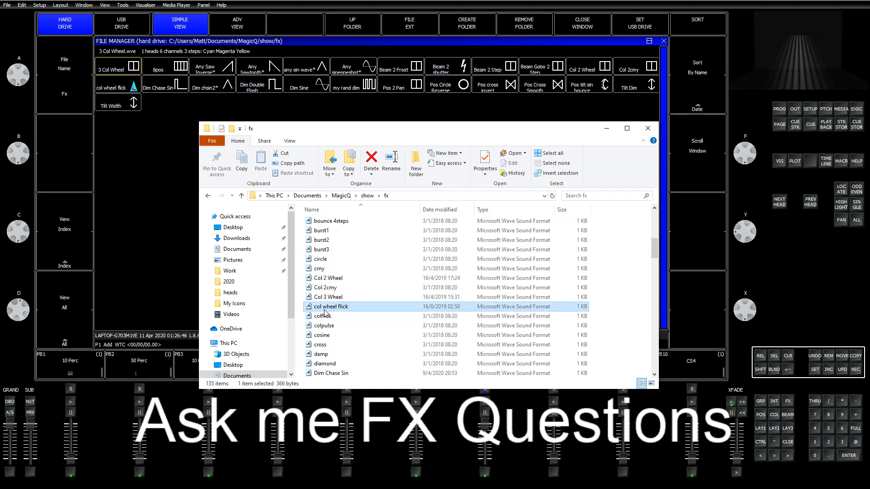
pyautogui.click(323, 310)
pyautogui.write('Col')
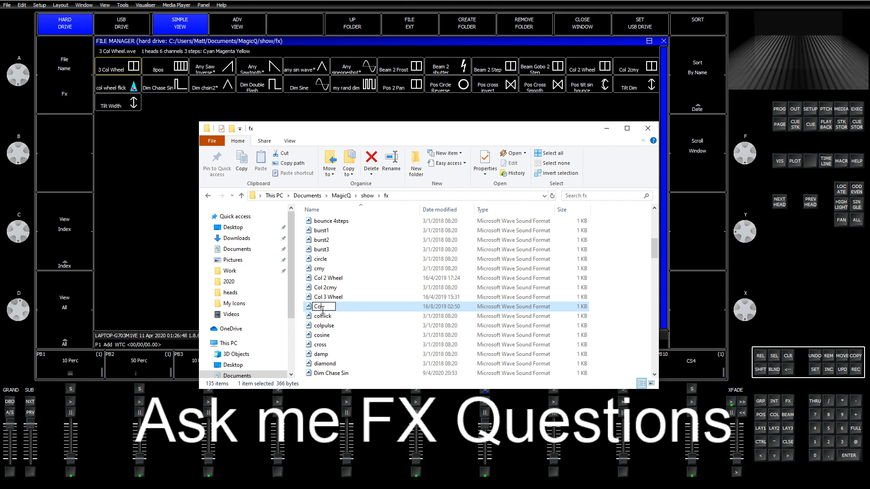
pyautogui.write('Wheel Flick')
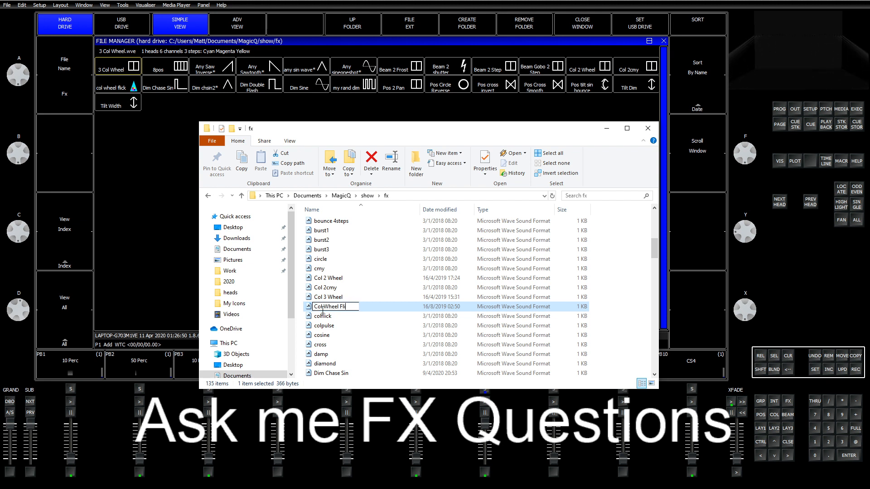
pyautogui.click(325, 326)
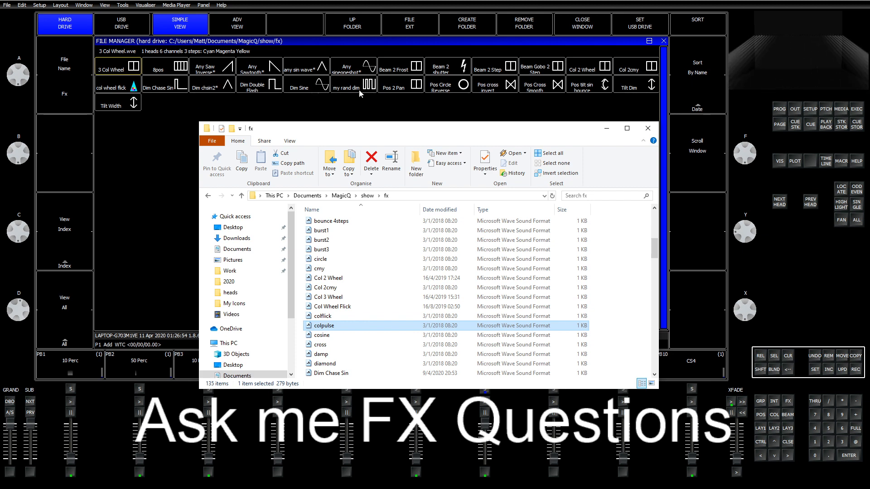
# Rename the "my rand dim" effect file as "Dim Random".
pyautogui.scroll(-5, 328, 325)
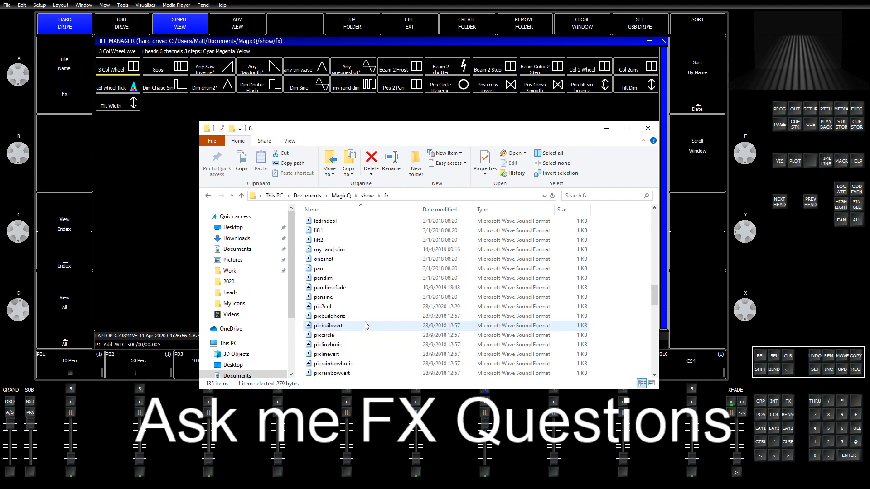
pyautogui.scroll(-8, 344, 295)
pyautogui.click(342, 251)
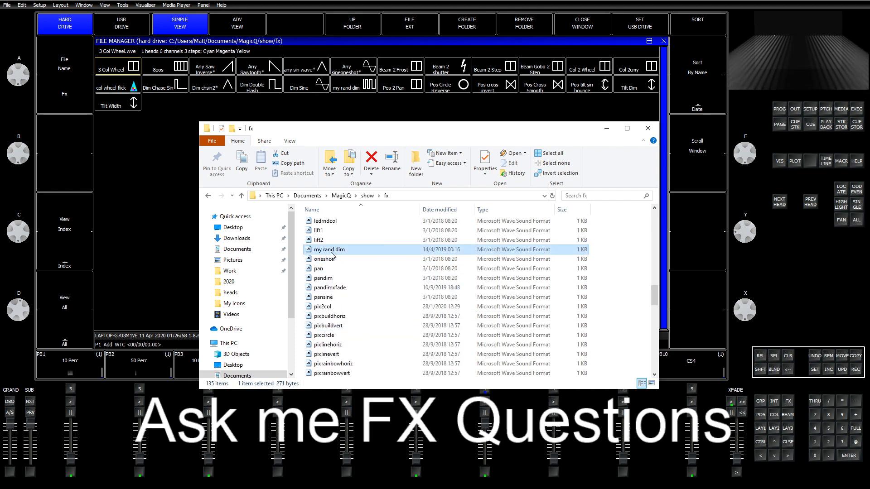
pyautogui.press('F2')
pyautogui.write('Dim Ran')
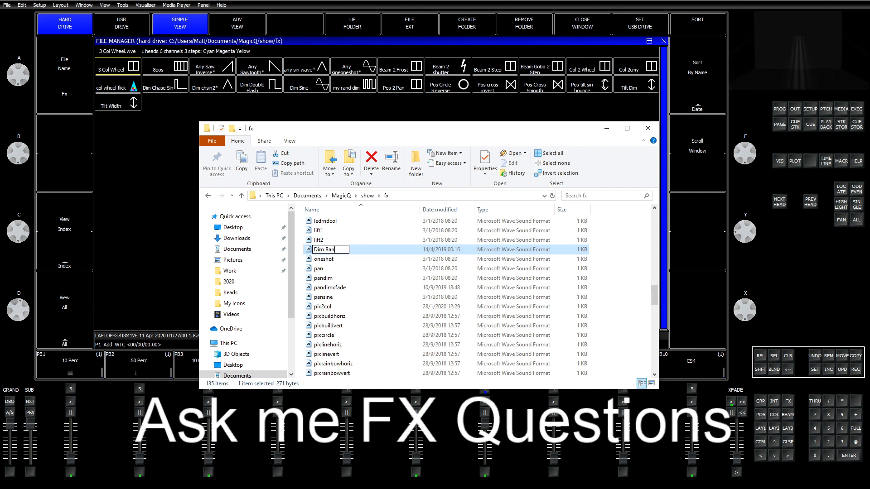
pyautogui.write('dom')
pyautogui.click(335, 272)
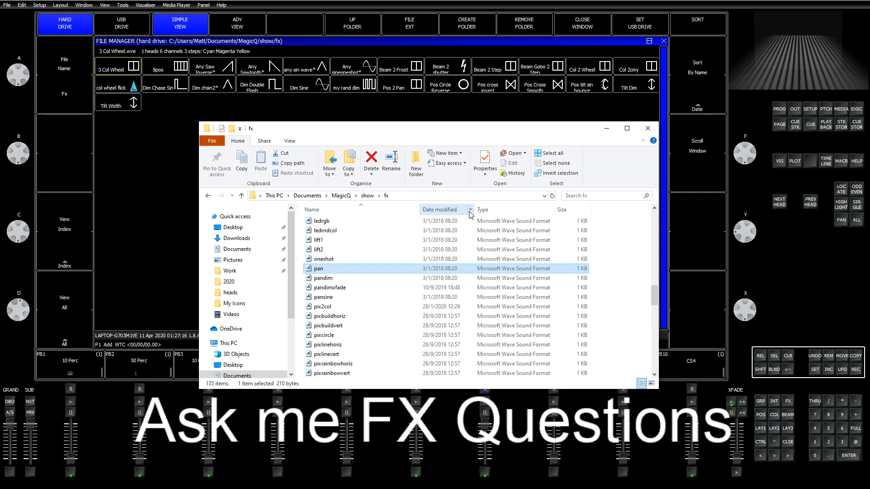
# Check the remaining effect file names down to the Tilt effects, and return to the effect editor in MagicQ.
pyautogui.scroll(-8, 383, 276)
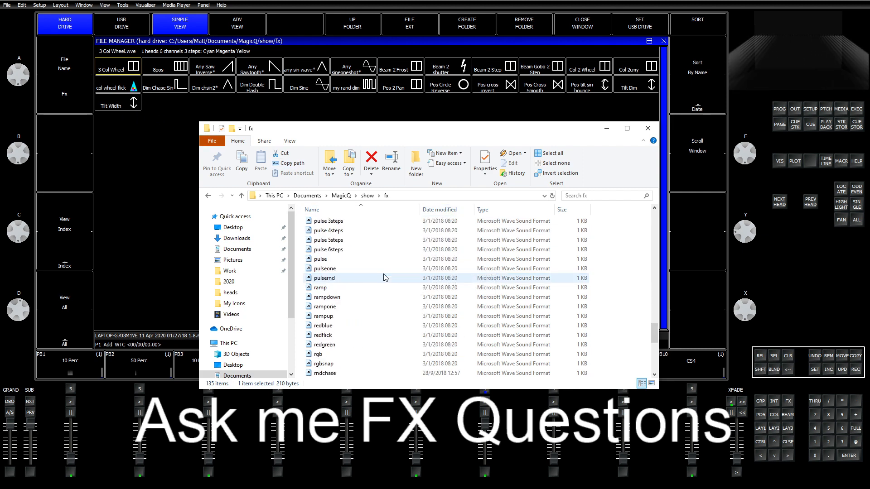
pyautogui.scroll(-8, 384, 277)
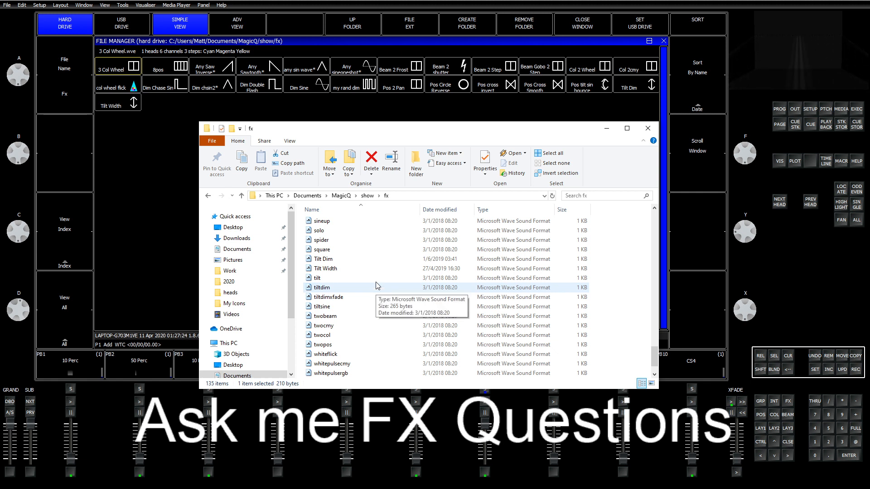
pyautogui.click(374, 260)
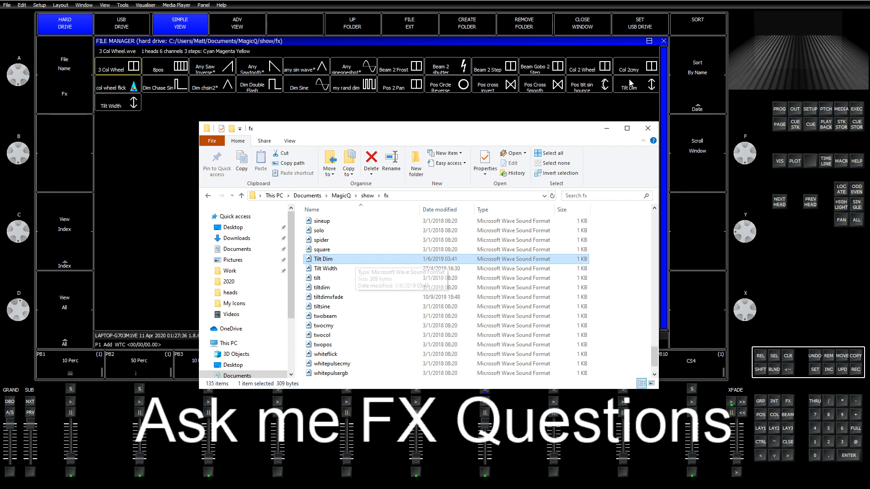
pyautogui.click(589, 24)
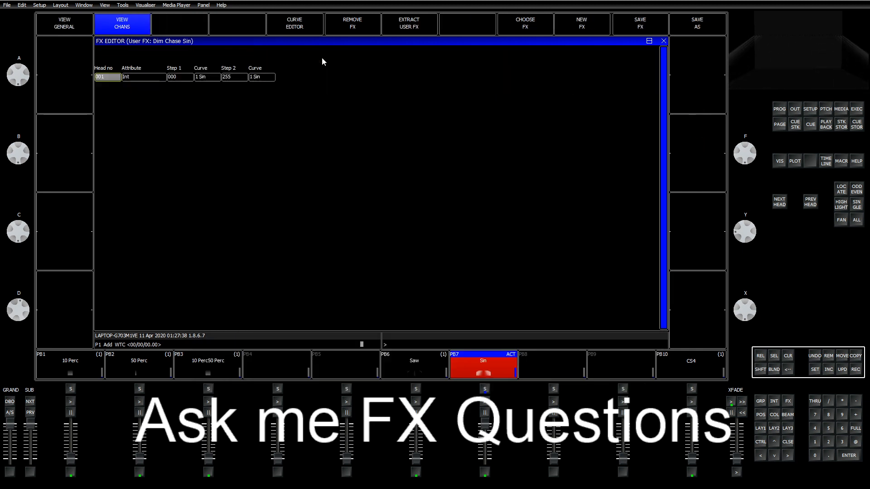
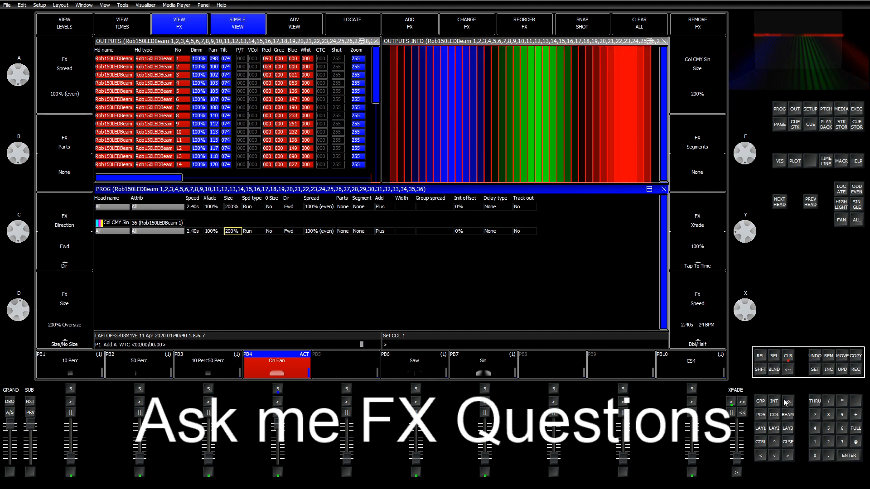
# Open the Col CMY Sin effect for editing and try 000 for Cyan Step 2, Magenta Step 3 and Yellow Step 1.
pyautogui.click(788, 402)
pyautogui.click(349, 27)
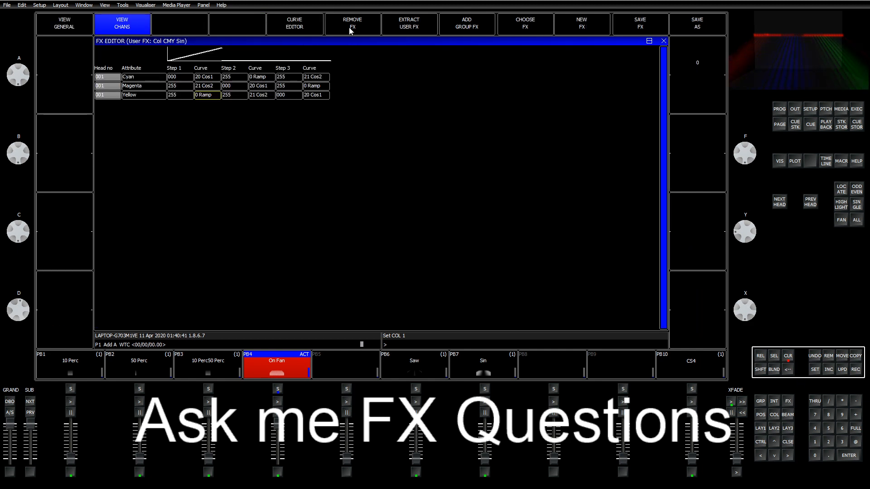
pyautogui.click(230, 76)
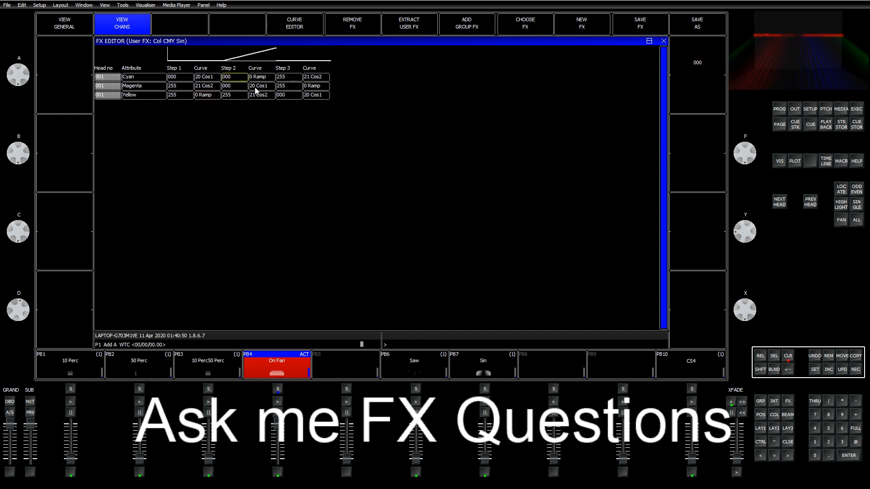
pyautogui.click(294, 87)
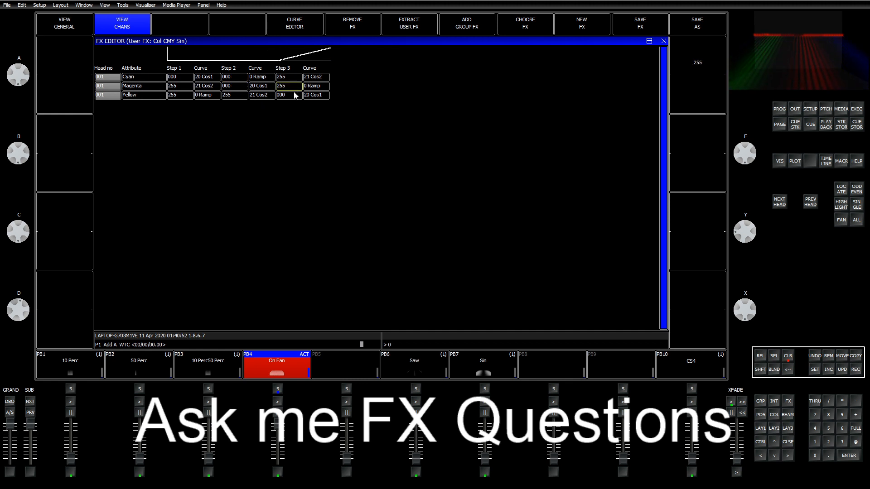
pyautogui.click(186, 97)
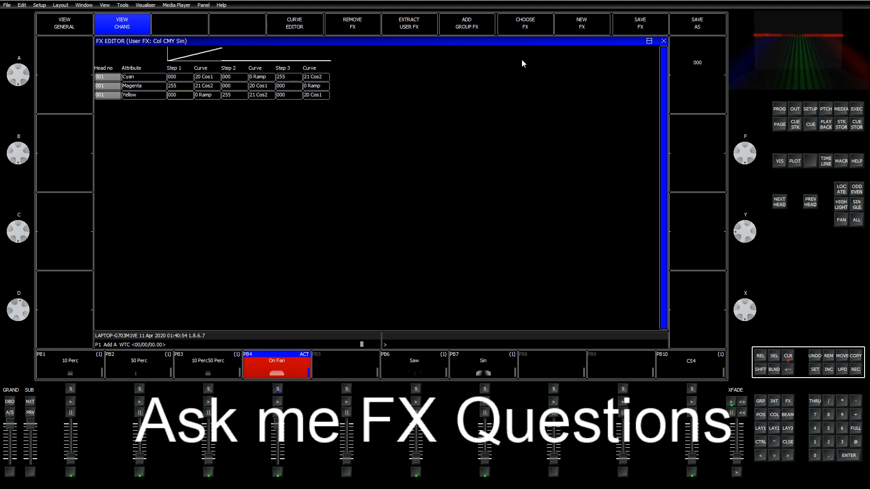
# Clear the programmer, preview the user effect Col CMY Sin on the group 1 heads with their outputs, and clear it again.
pyautogui.click(760, 428)
pyautogui.click(789, 356)
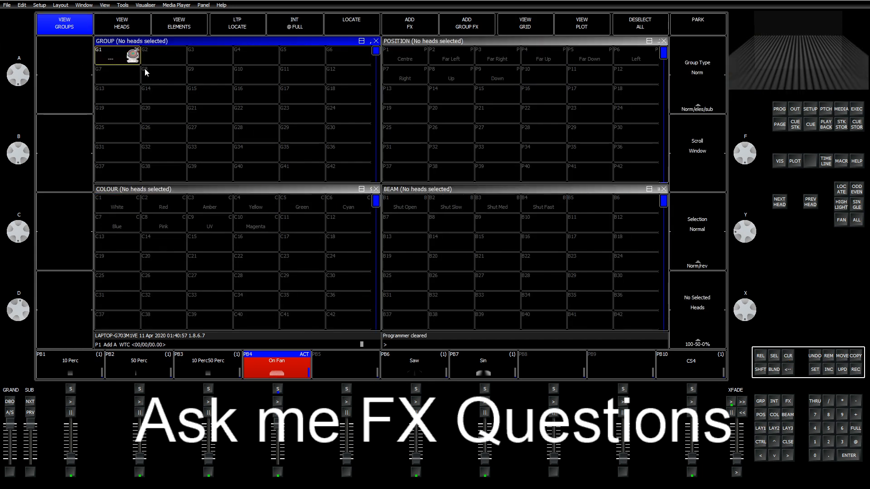
pyautogui.click(129, 62)
pyautogui.click(408, 24)
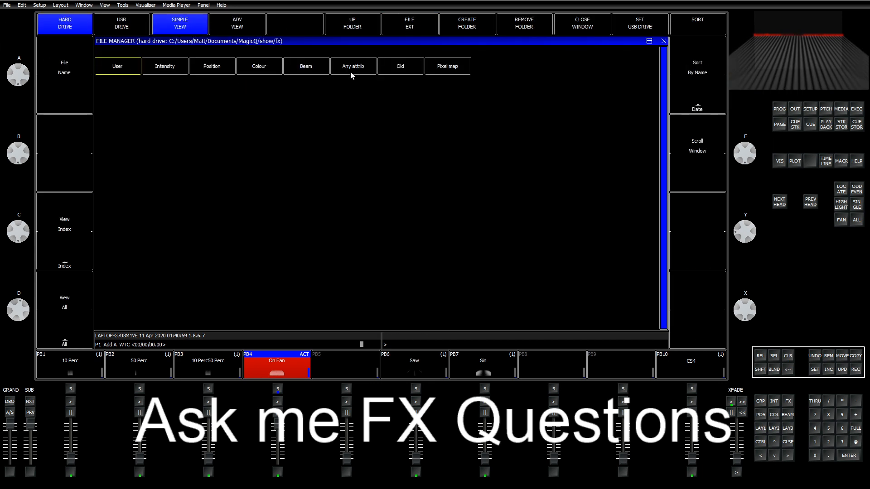
pyautogui.click(352, 73)
pyautogui.click(639, 69)
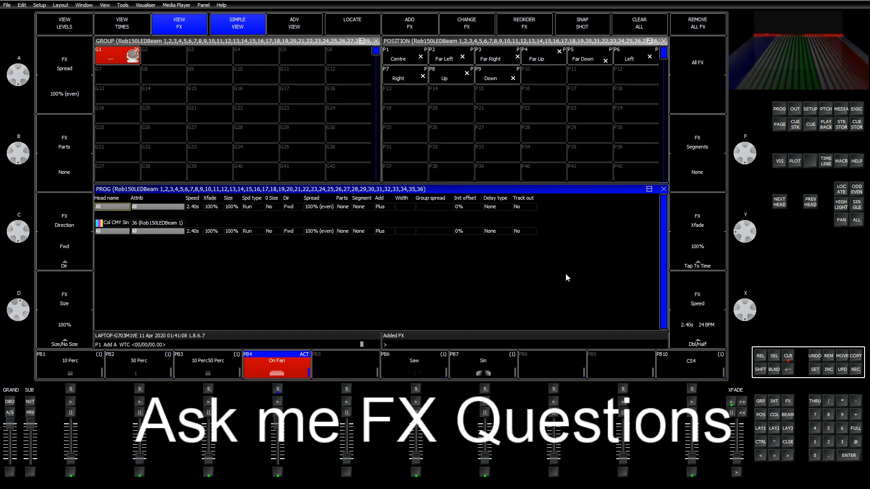
pyautogui.click(787, 428)
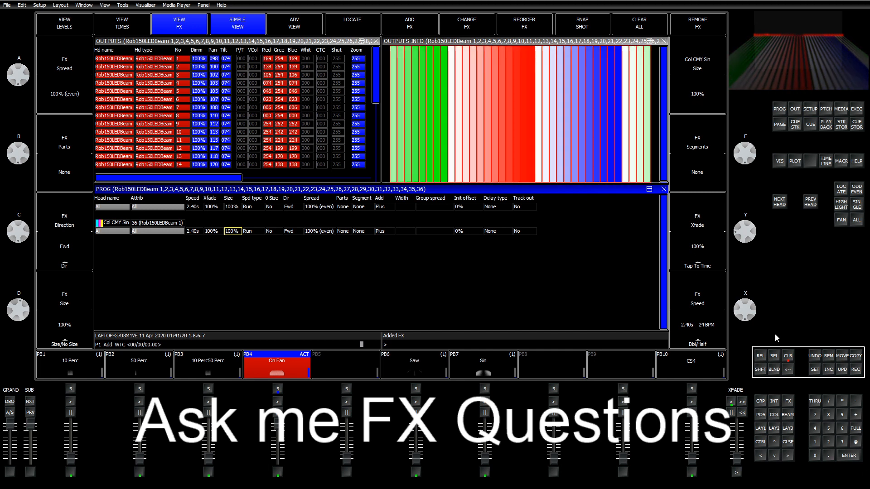
pyautogui.click(788, 355)
pyautogui.click(756, 428)
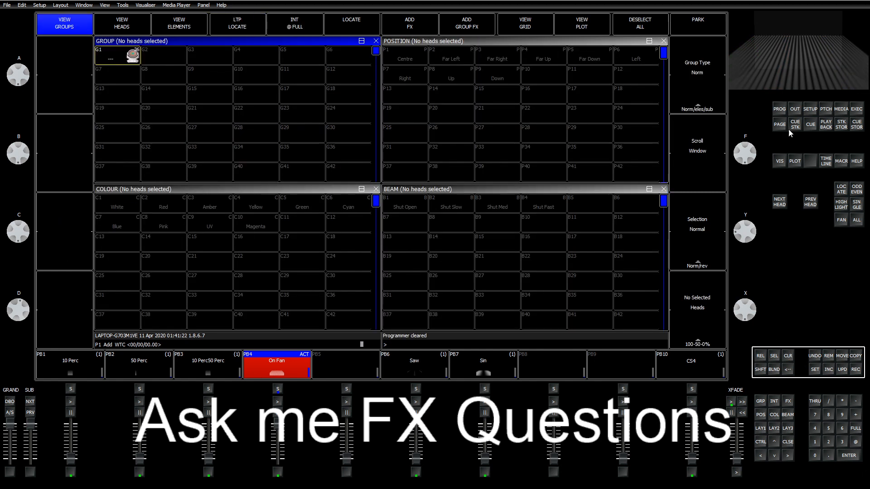
# Reopen the Col CMY Sin effect for editing and set Cyan Step 2, Magenta Step 3 and Yellow Step 1 to 255.
pyautogui.click(787, 405)
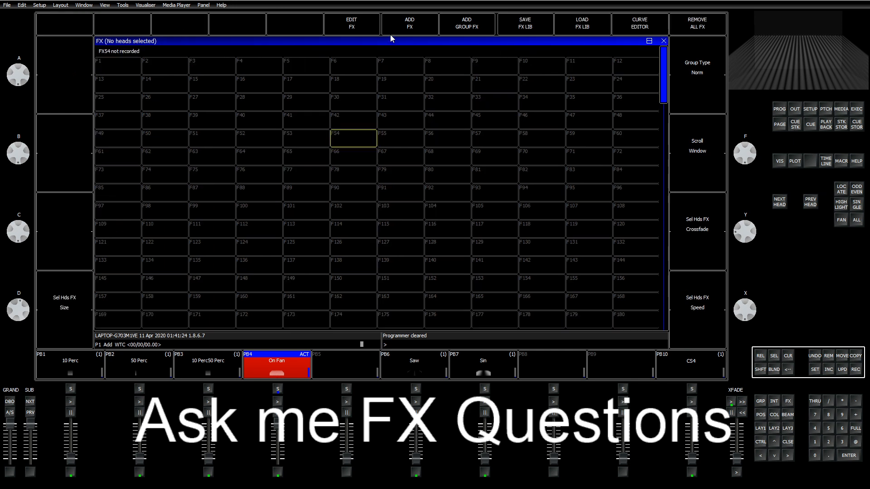
pyautogui.click(356, 25)
pyautogui.click(233, 77)
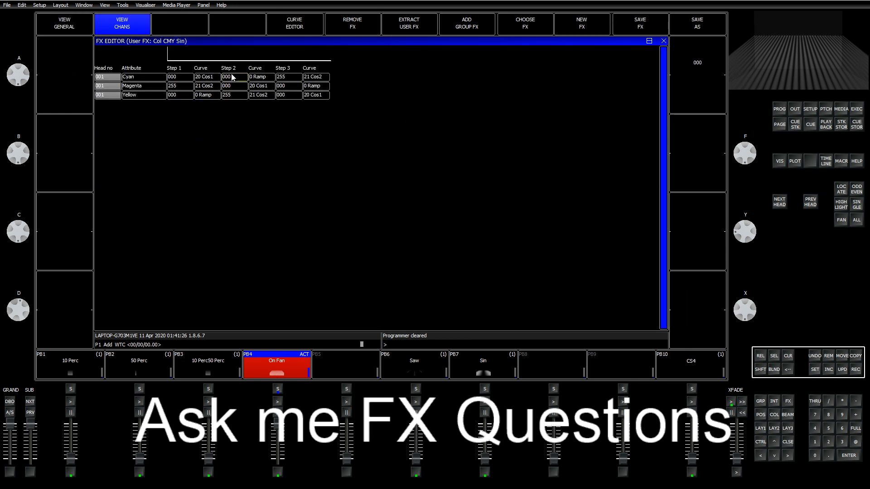
pyautogui.write('255')
pyautogui.press('Return')
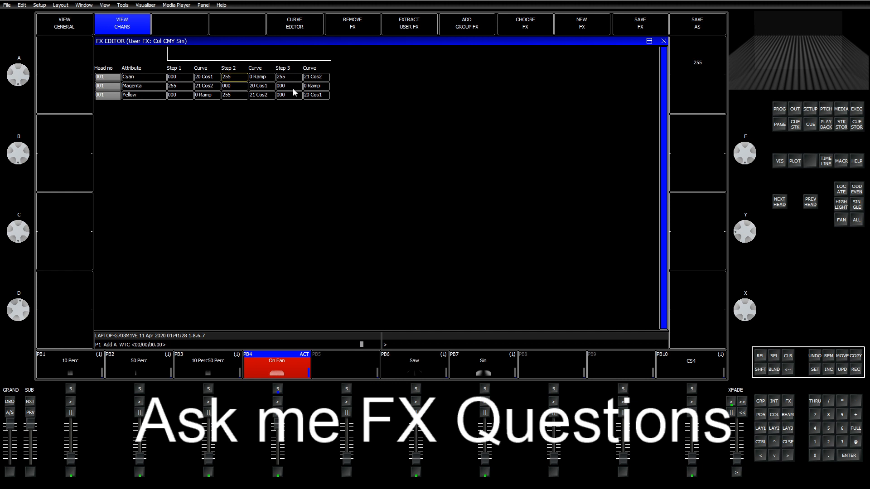
pyautogui.click(293, 89)
pyautogui.press('Return')
# Set Cyan Step 3, Magenta Step 1 and Yellow Step 2 to 000, and save the effect.
pyautogui.click(286, 77)
pyautogui.click(185, 87)
pyautogui.click(235, 96)
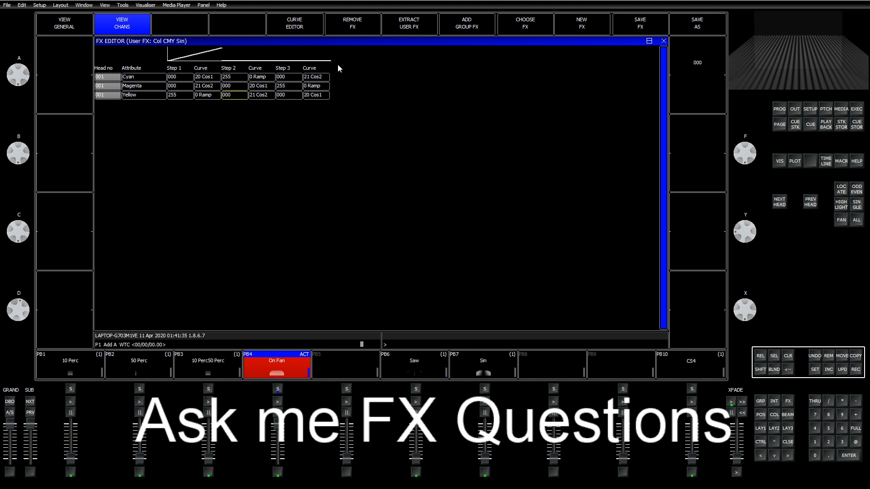
pyautogui.click(650, 32)
# Test the saved Col CMY Sin effect on the group 1 heads and clear the programmer.
pyautogui.click(761, 428)
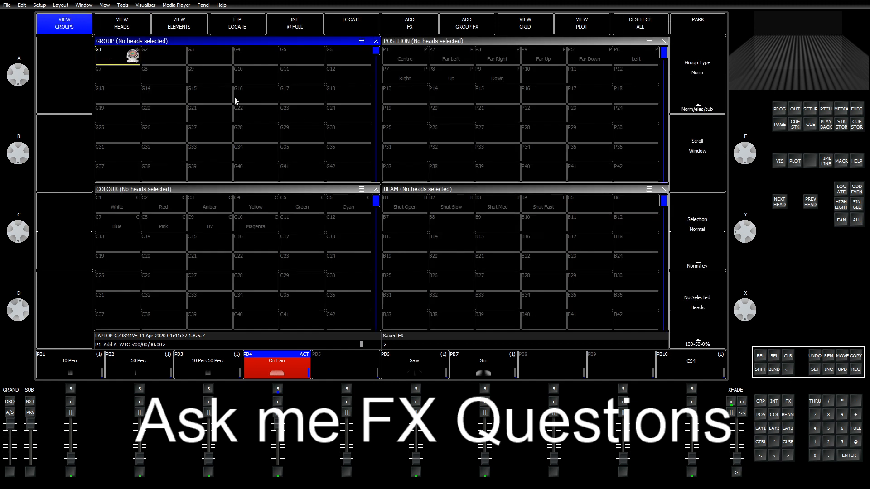
pyautogui.click(121, 58)
pyautogui.click(410, 30)
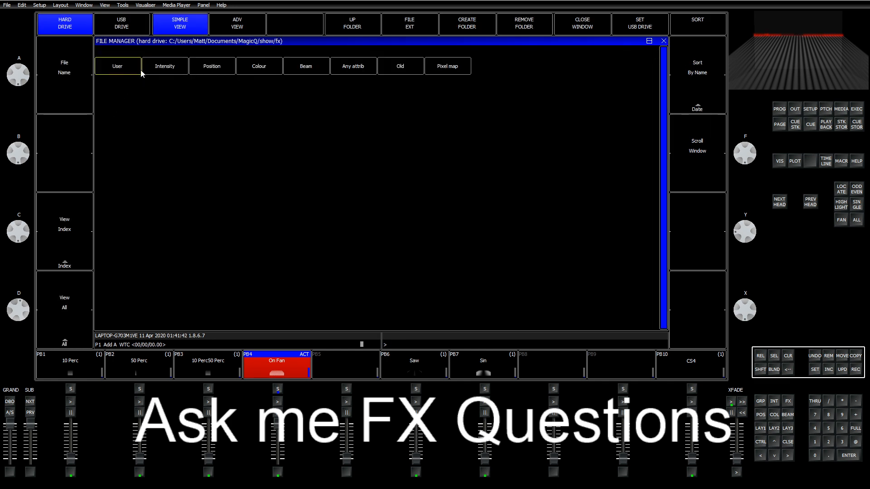
pyautogui.click(126, 71)
pyautogui.click(640, 71)
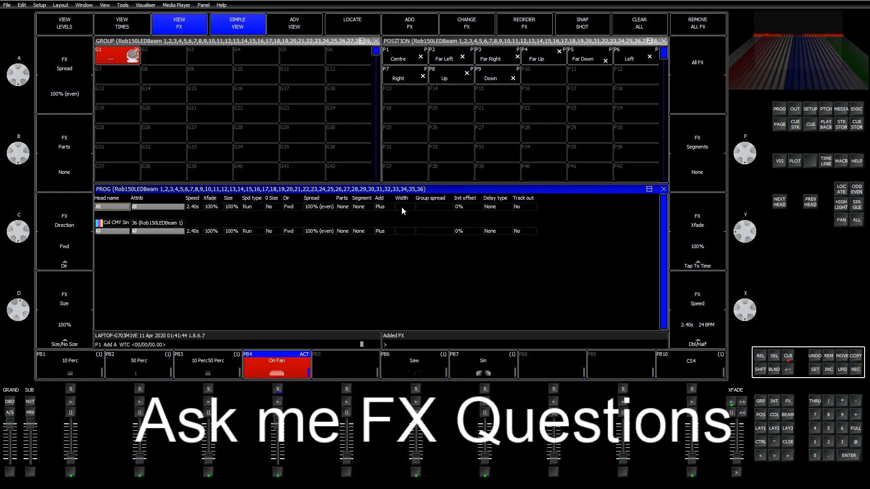
pyautogui.click(788, 356)
pyautogui.click(761, 429)
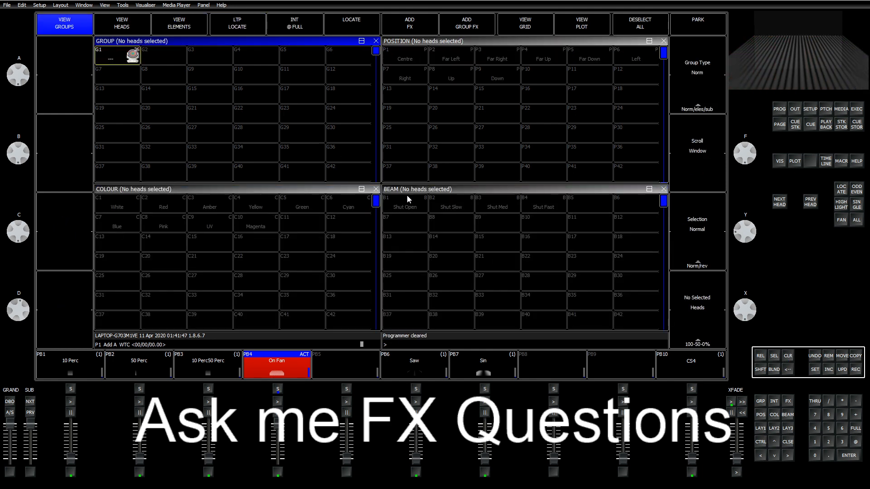
pyautogui.click(130, 65)
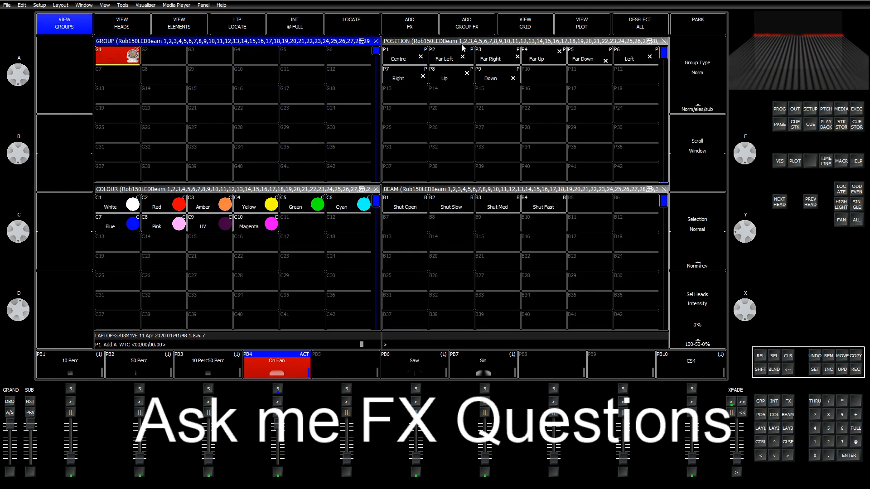
pyautogui.click(787, 356)
# Open the user effect Col CMY Sin in the FX editor and remove it from the library.
pyautogui.click(789, 401)
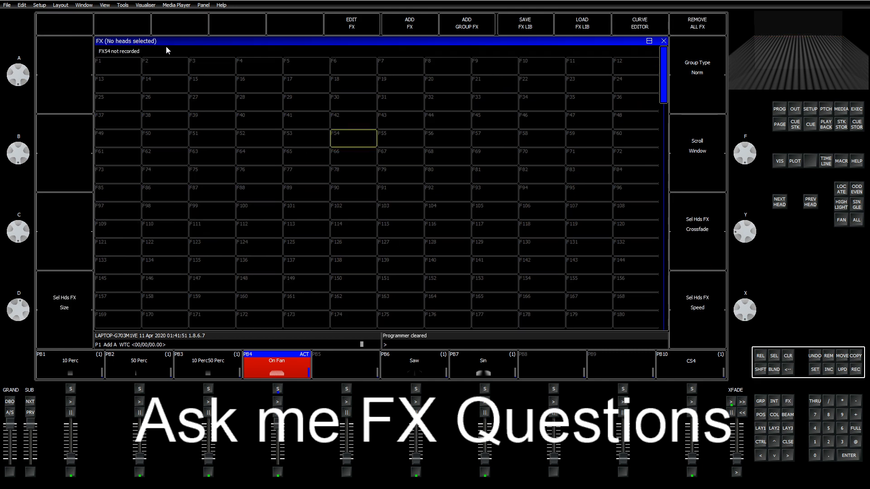
pyautogui.click(369, 34)
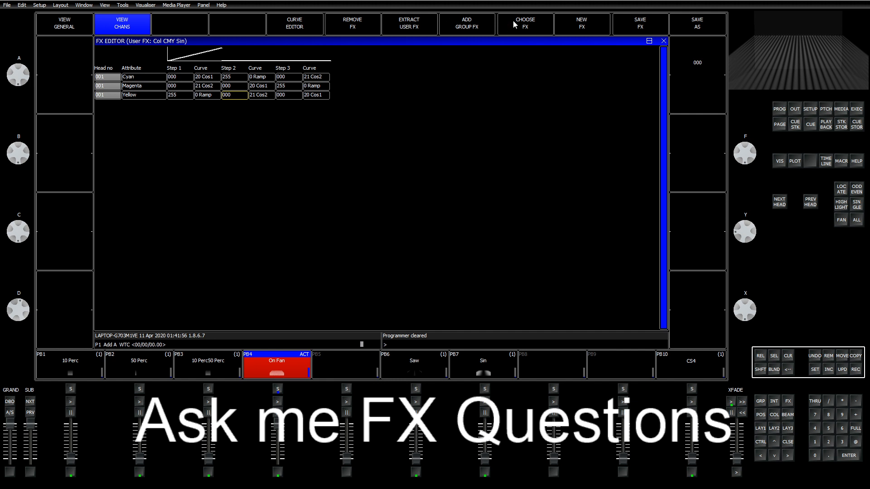
pyautogui.click(362, 30)
pyautogui.click(322, 135)
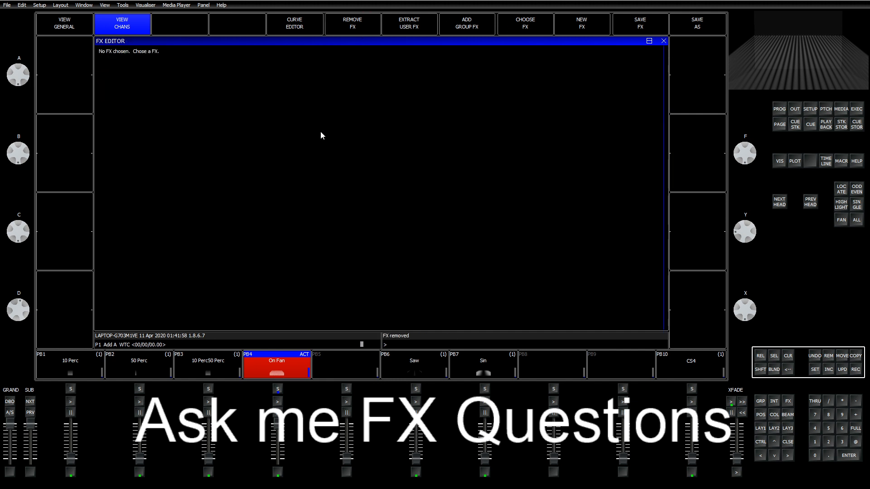
# Load the inbuilt colour effect cmy into the FX editor.
pyautogui.click(527, 23)
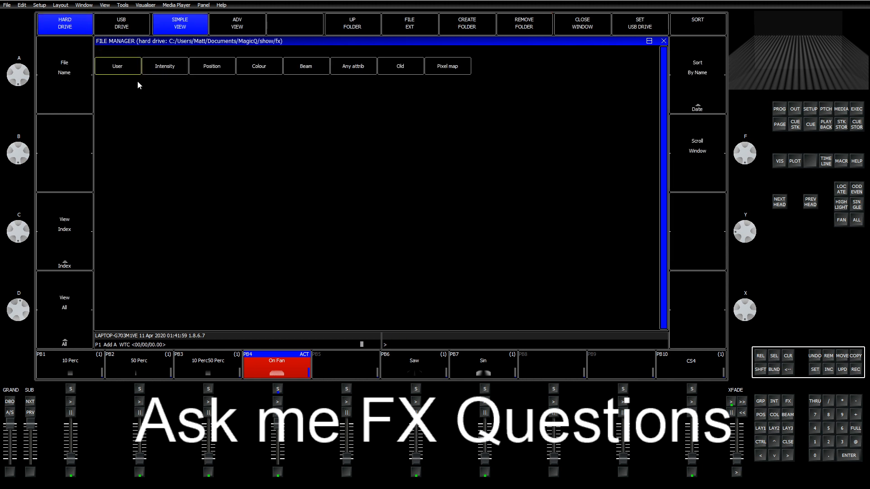
pyautogui.click(250, 67)
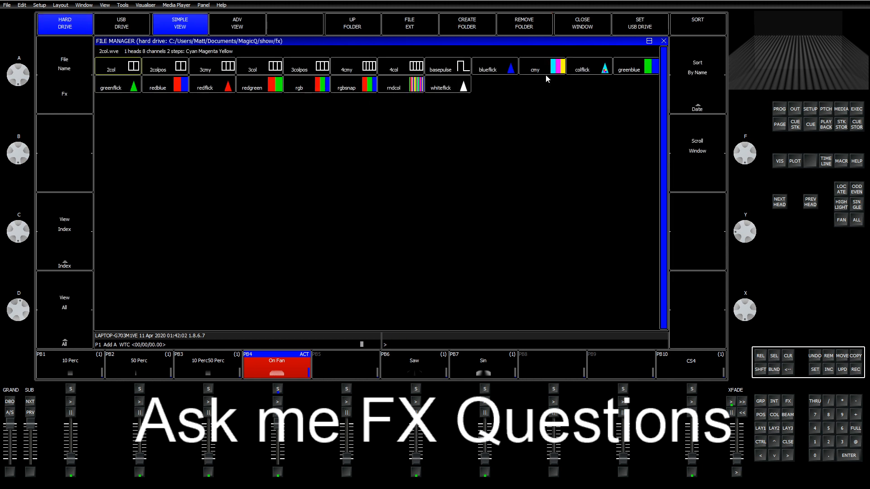
pyautogui.click(531, 71)
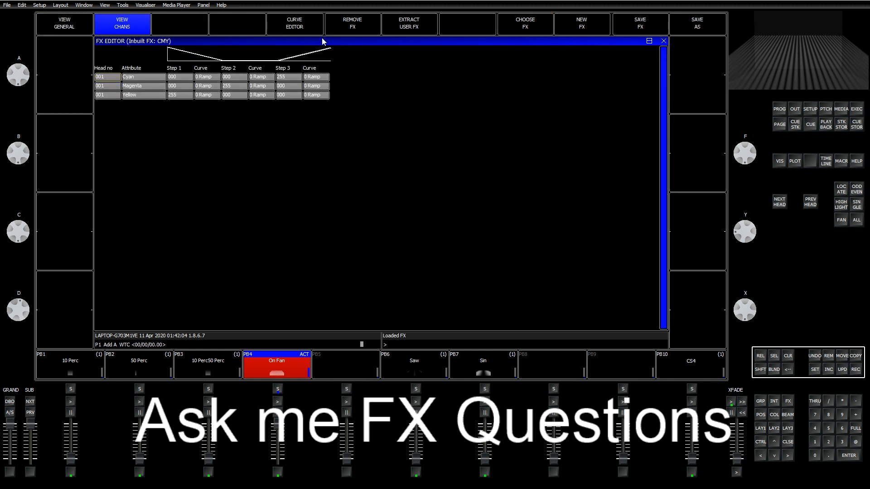
# Try to save the inbuilt CMY effect as a user effect named Col CMY Sin.
pyautogui.click(702, 33)
pyautogui.write('Co')
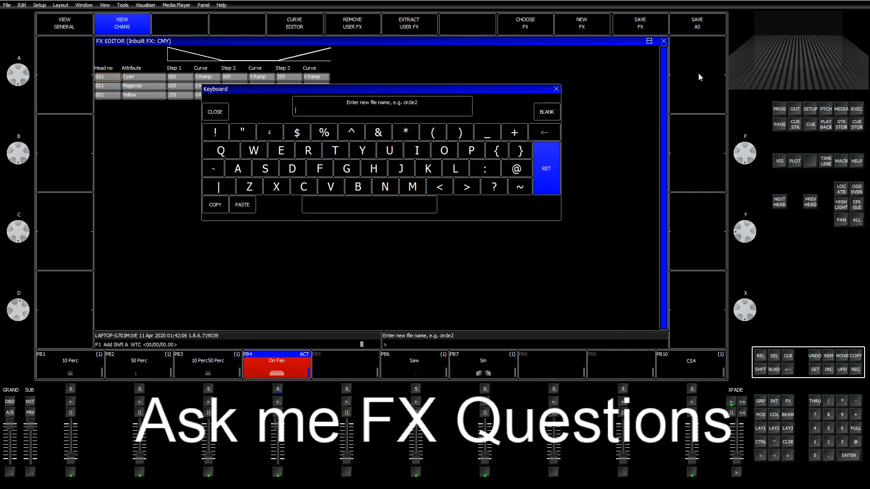
pyautogui.write('l CMY ')
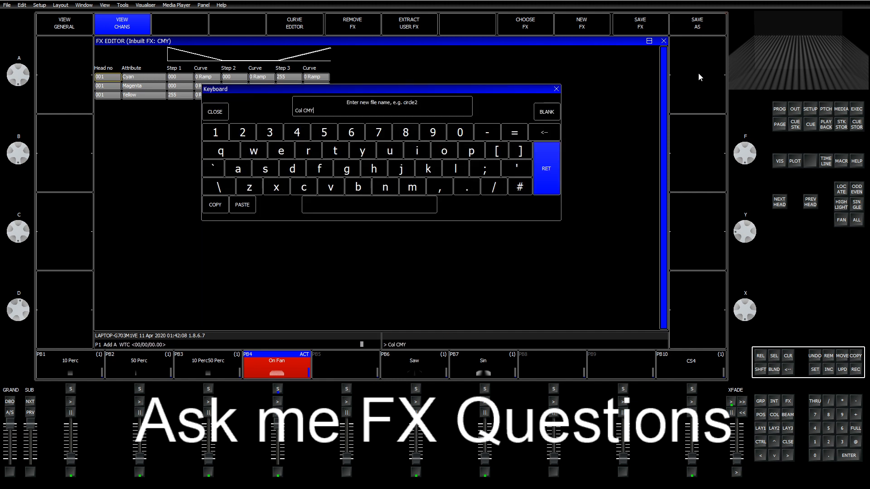
pyautogui.write('Sin')
pyautogui.press('Return')
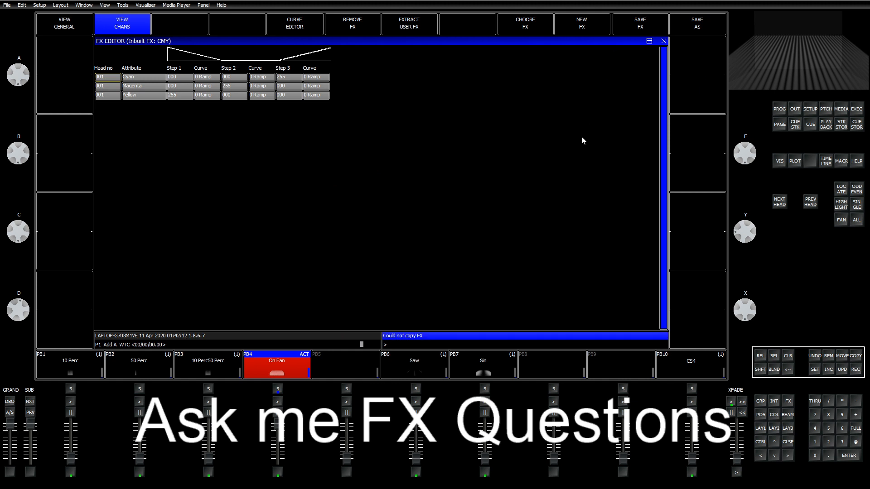
pyautogui.click(703, 22)
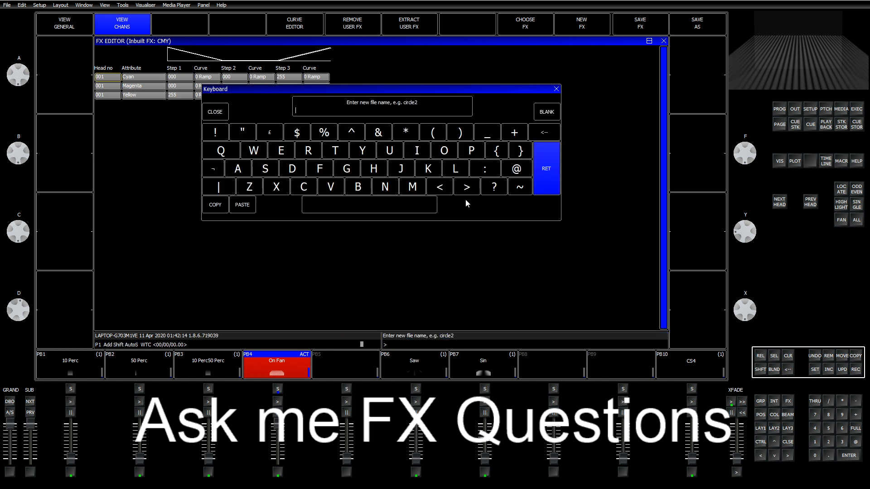
pyautogui.write('Col CMY Sin')
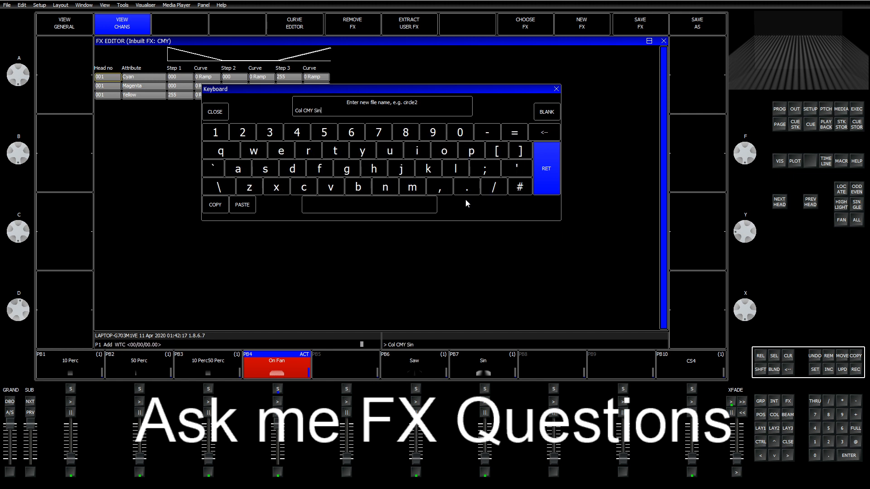
pyautogui.press('Return')
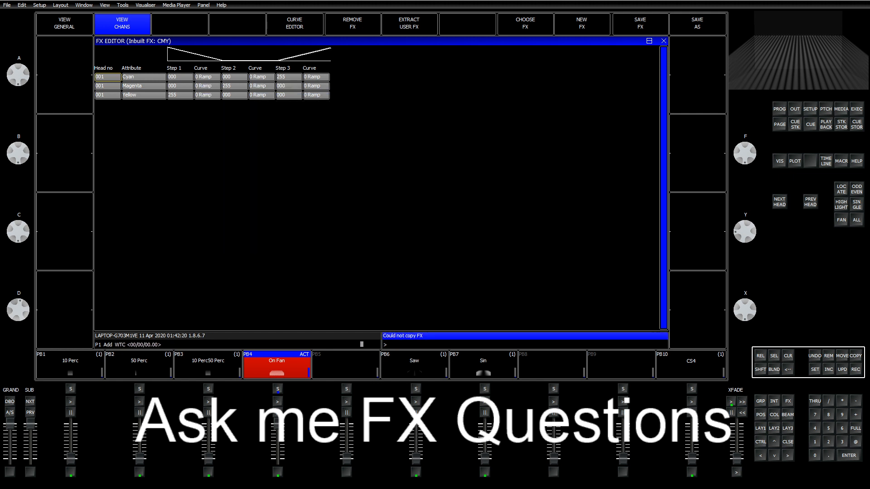
# Switch to File Explorer and check the MagicQ show/fx folder for a Col CMY Sin file, then return to MagicQ.
pyautogui.hotkey('alt', 'Tab')
pyautogui.click(387, 282)
pyautogui.scroll(-2, 388, 286)
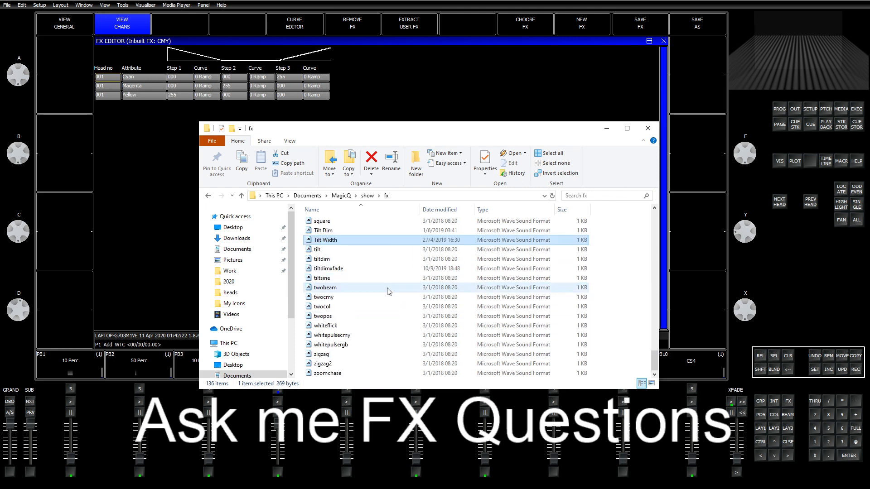
pyautogui.scroll(20, 387, 292)
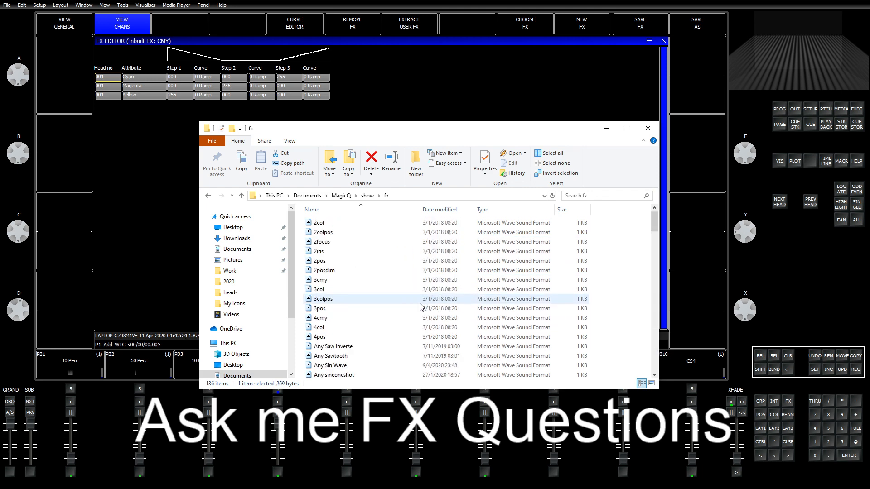
pyautogui.scroll(-7, 422, 307)
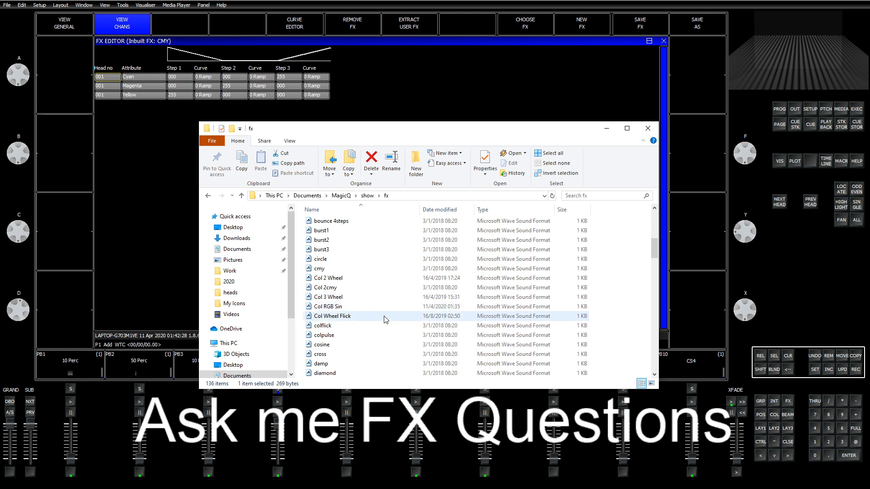
pyautogui.click(387, 347)
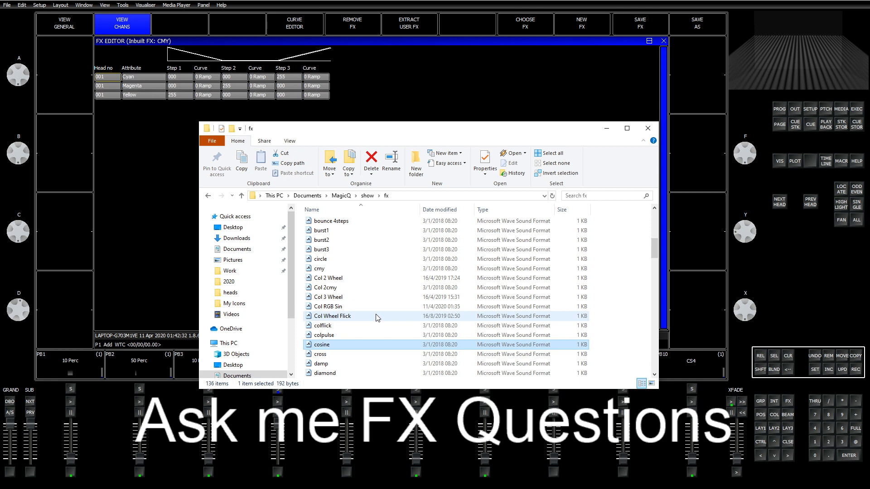
pyautogui.click(169, 238)
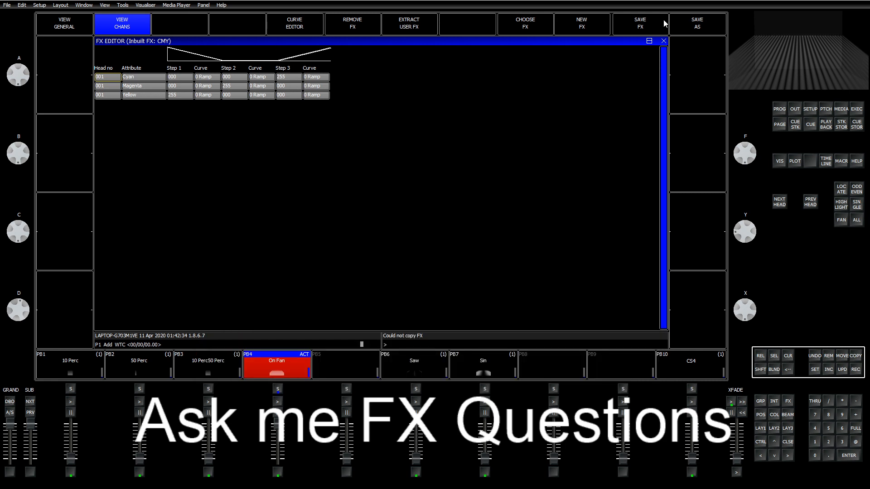
# Reopen the FX editor and try again to save the CMY effect as Col CMY Sin.
pyautogui.click(760, 430)
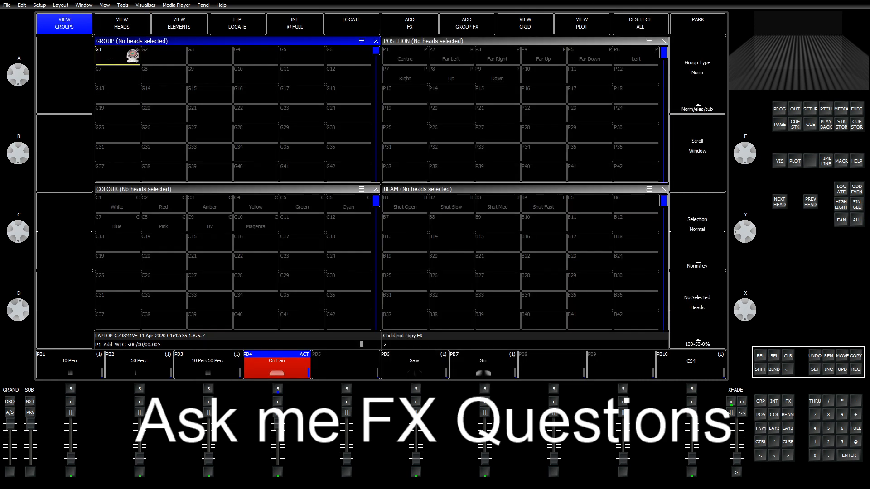
pyautogui.click(792, 403)
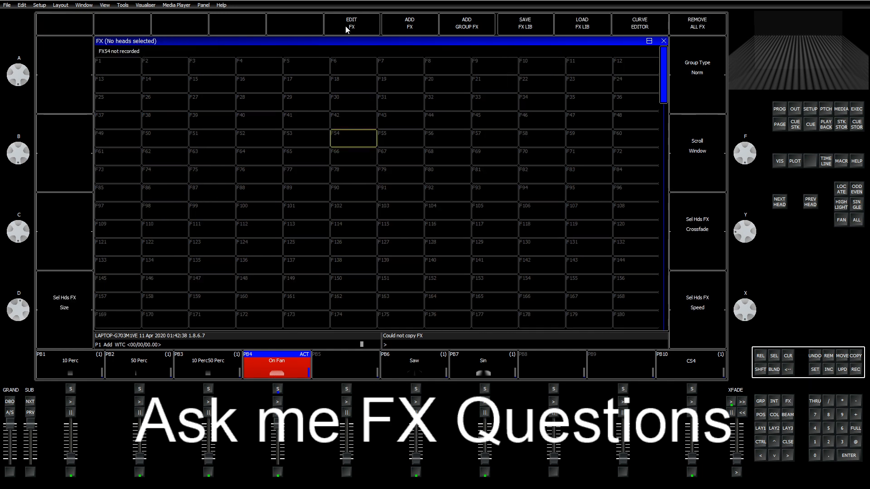
pyautogui.click(240, 80)
pyautogui.click(631, 26)
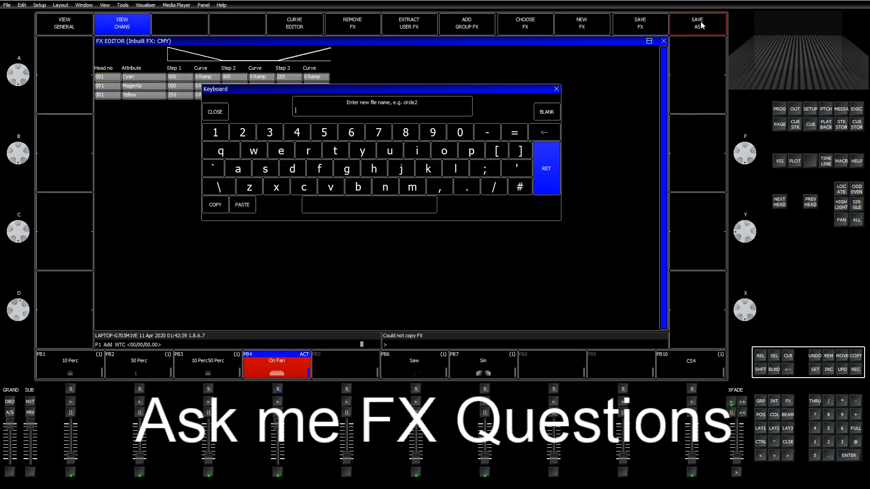
pyautogui.write('Col CMY Sin')
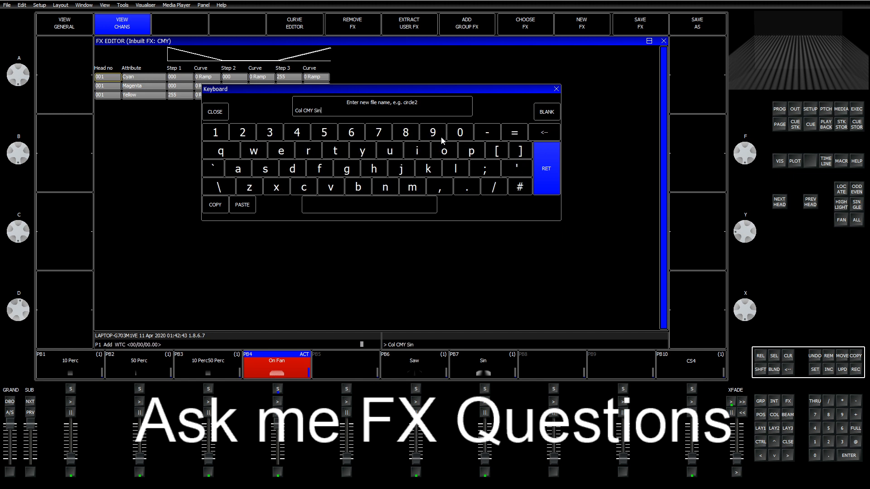
pyautogui.press('Return')
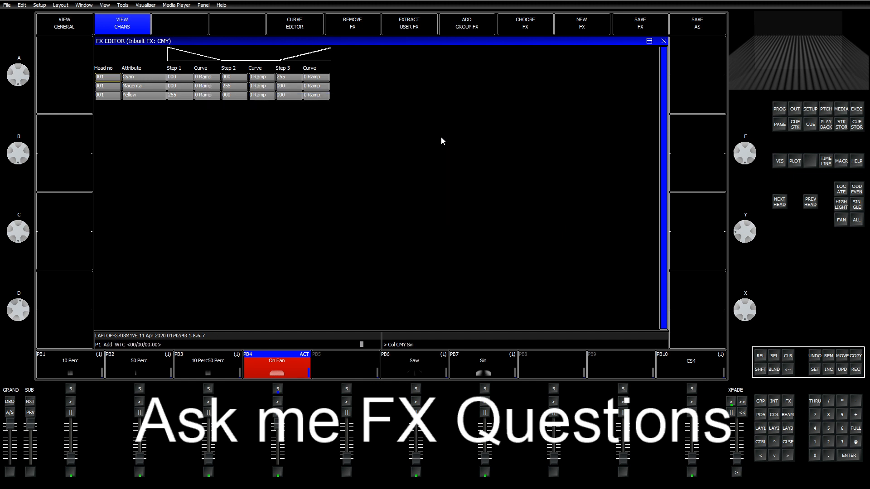
# Save the inbuilt CMY effect as a user effect named Col CMY Sine.
pyautogui.click(723, 23)
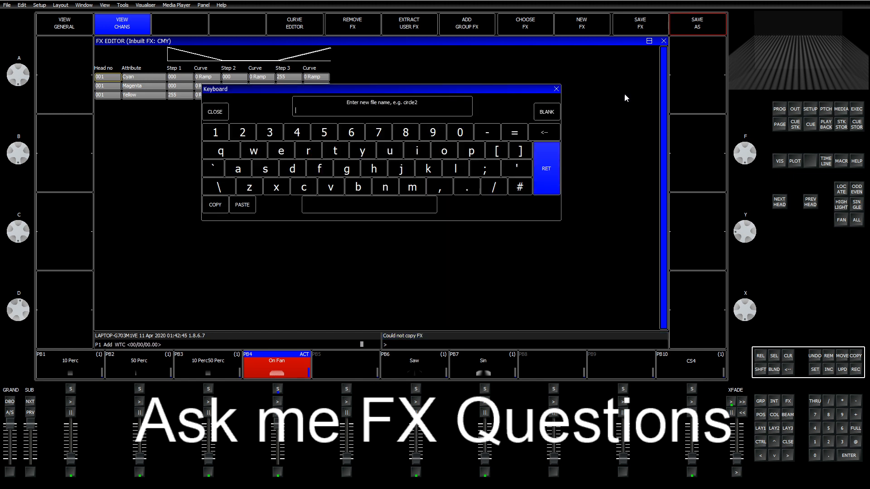
pyautogui.write('Col')
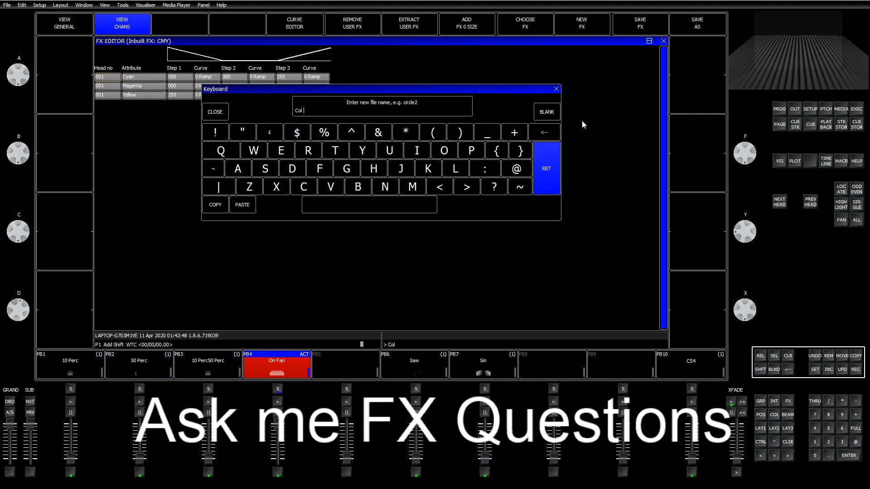
pyautogui.write(' CMY Sine')
pyautogui.press('Return')
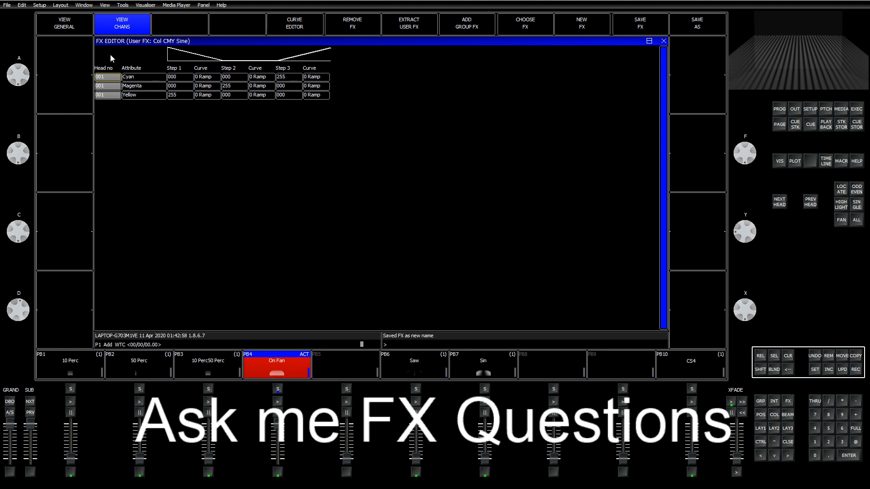
# Review the general parameters of Col CMY Sine and set the Cyan Step 3 curve to 21 Cos2.
pyautogui.click(65, 29)
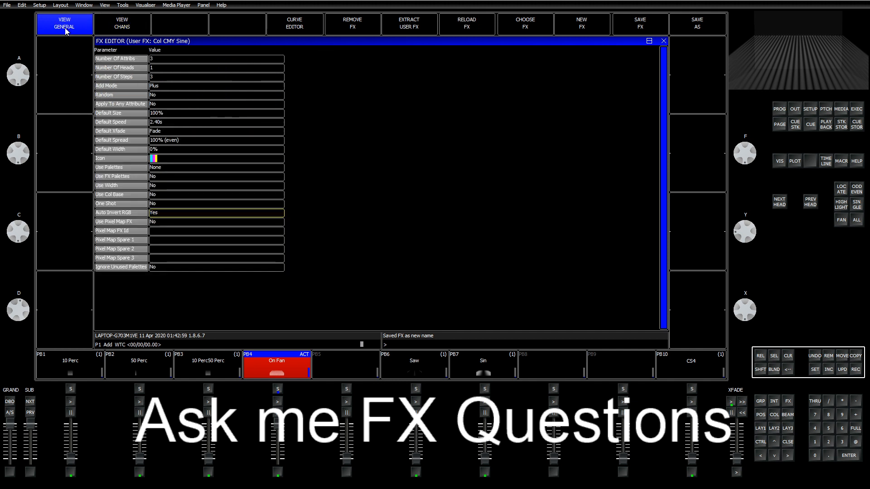
pyautogui.click(131, 24)
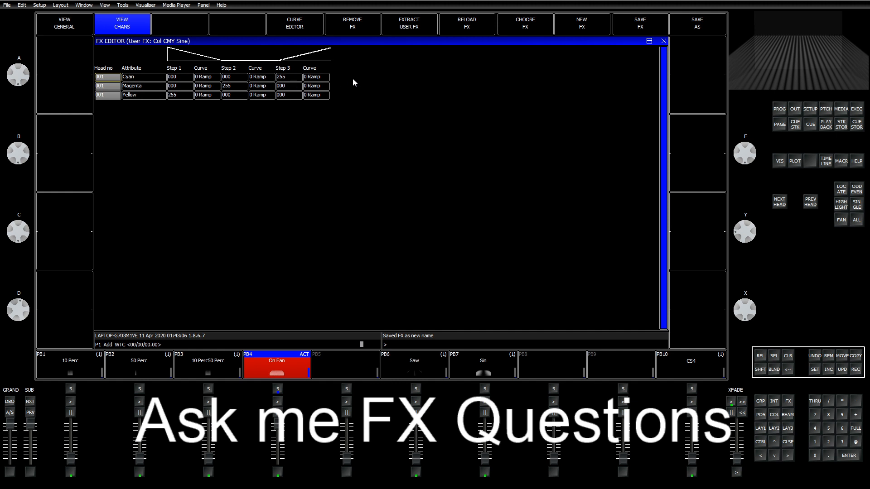
pyautogui.click(320, 78)
pyautogui.write('20')
pyautogui.press('Return')
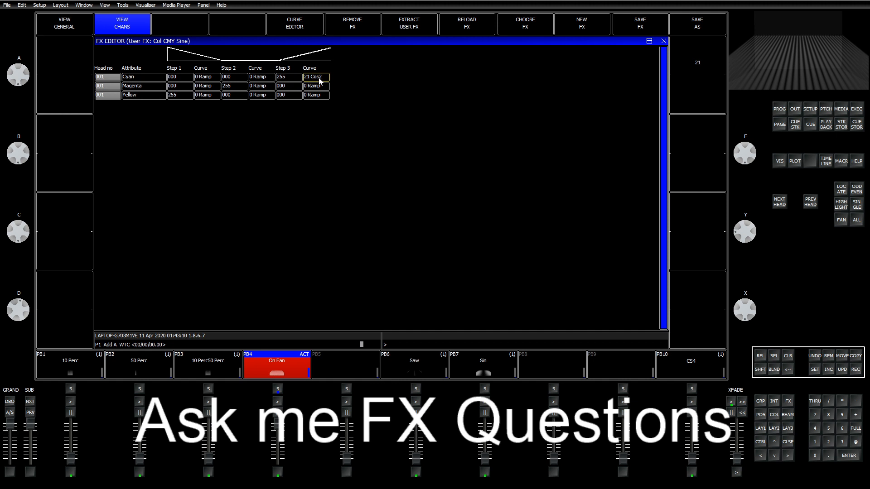
# Set the Magenta Step 2 curve to 21 Cos2.
pyautogui.press('Down')
pyautogui.press('Left')
pyautogui.press('Left')
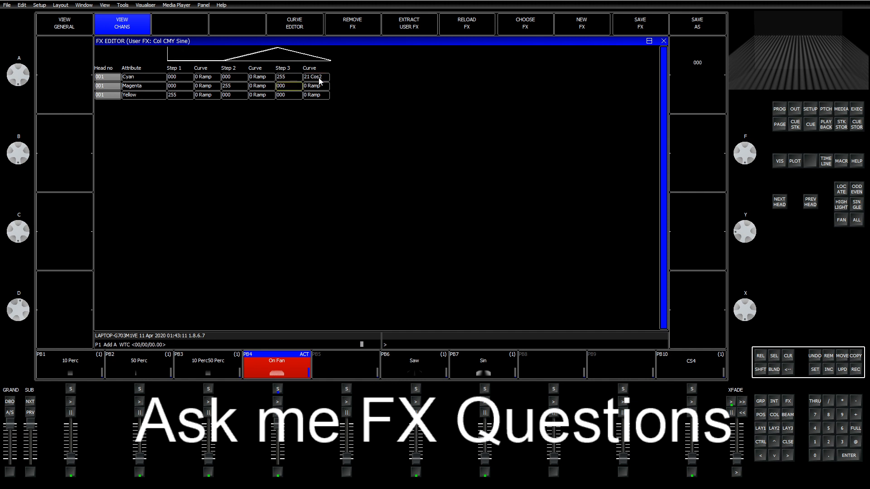
pyautogui.press('Left')
pyautogui.press('Left')
pyautogui.press('Right')
pyautogui.press('Right')
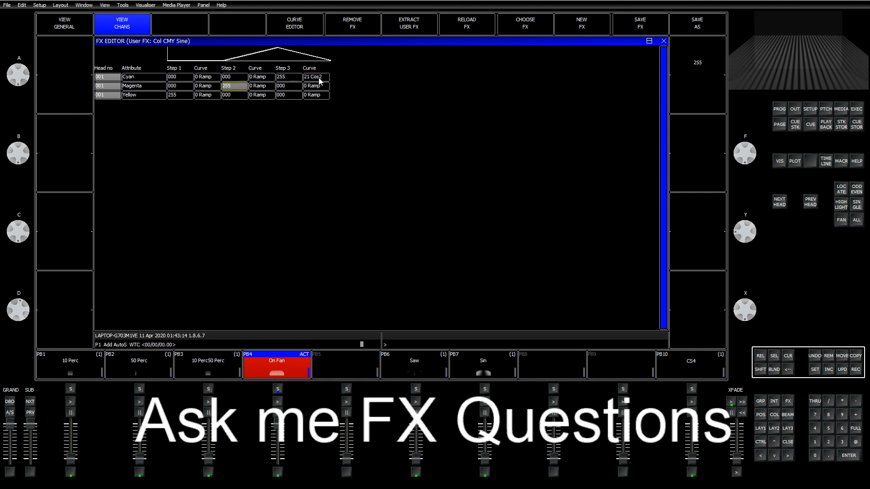
pyautogui.write('21')
pyautogui.press('Return')
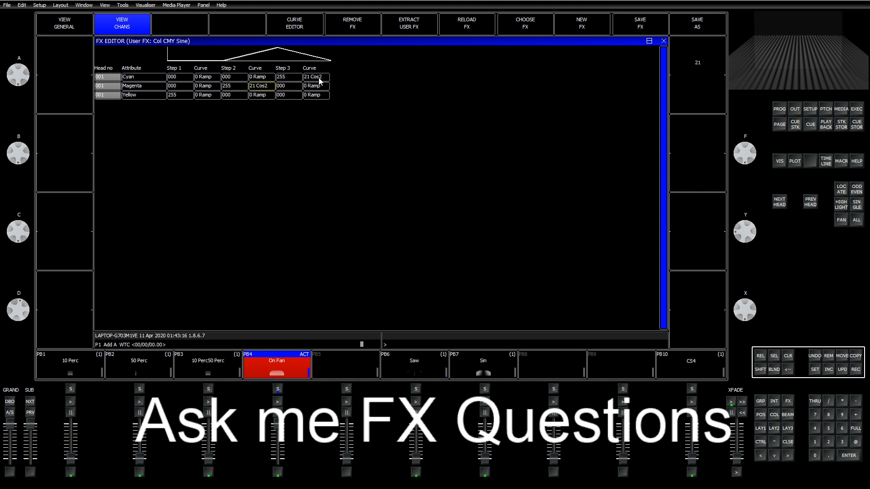
# Set the Yellow Step 1 curve to 21 Cos2, save the effect and close the FX editor.
pyautogui.press('Down')
pyautogui.press('Left')
pyautogui.press('Left')
pyautogui.write('21')
pyautogui.press('Return')
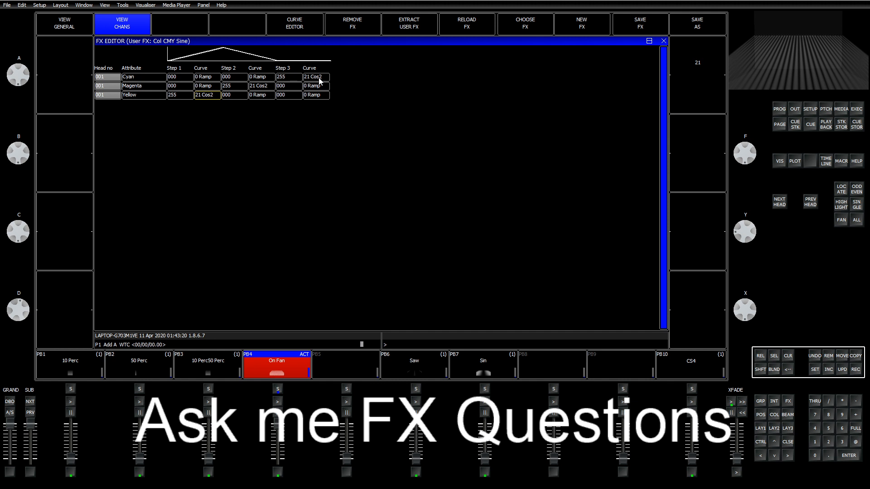
pyautogui.click(664, 29)
pyautogui.click(664, 41)
# Add the Col CMY Sine user effect to the heads of group 1.
pyautogui.click(761, 429)
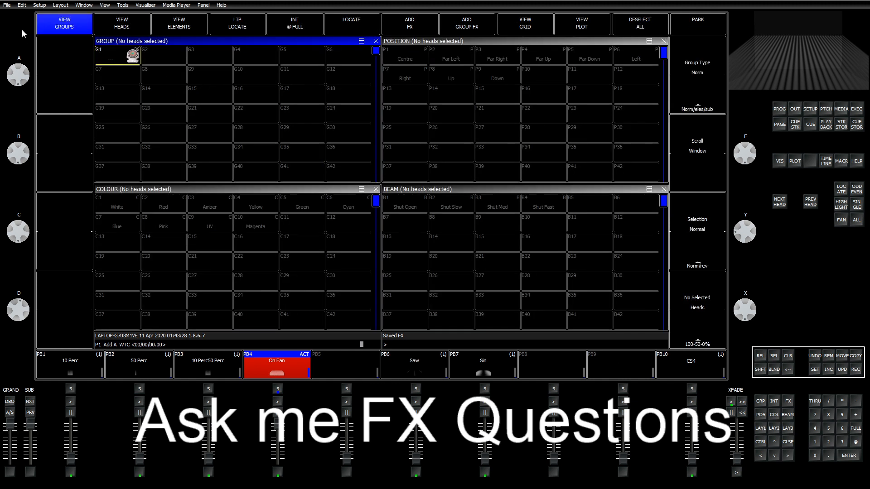
pyautogui.click(121, 68)
pyautogui.click(412, 29)
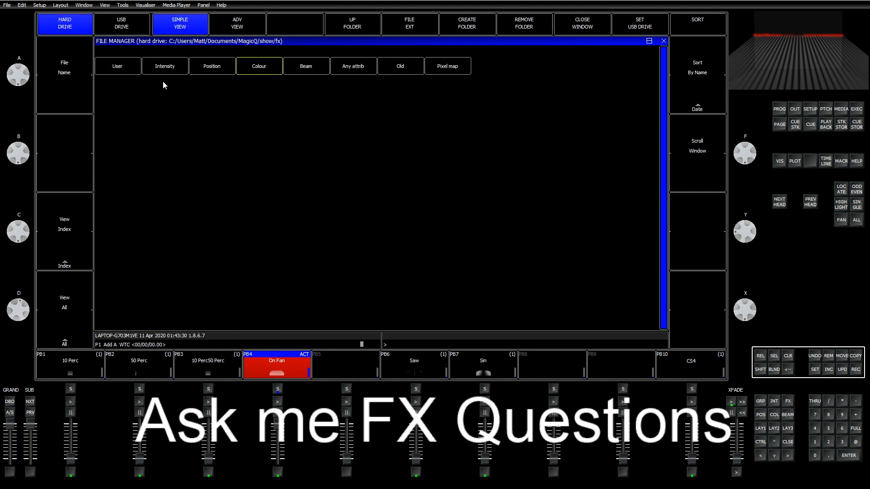
pyautogui.click(125, 68)
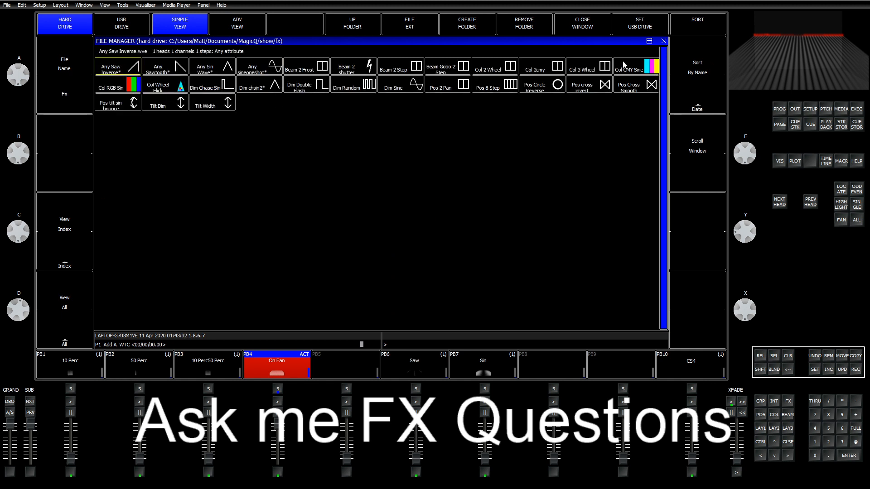
pyautogui.click(638, 67)
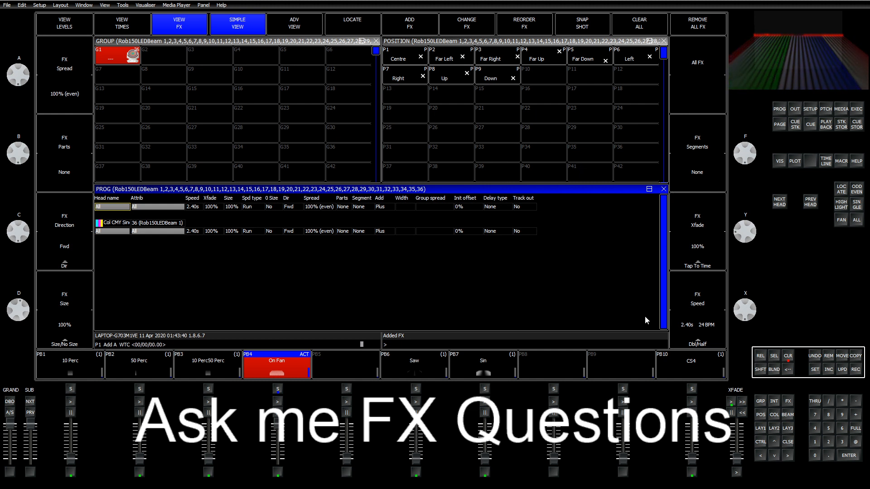
# Check the effect in the outputs plan, reopen Col CMY Sine for editing and set its Cyan Step 2 curve to 20 Cos1.
pyautogui.click(775, 419)
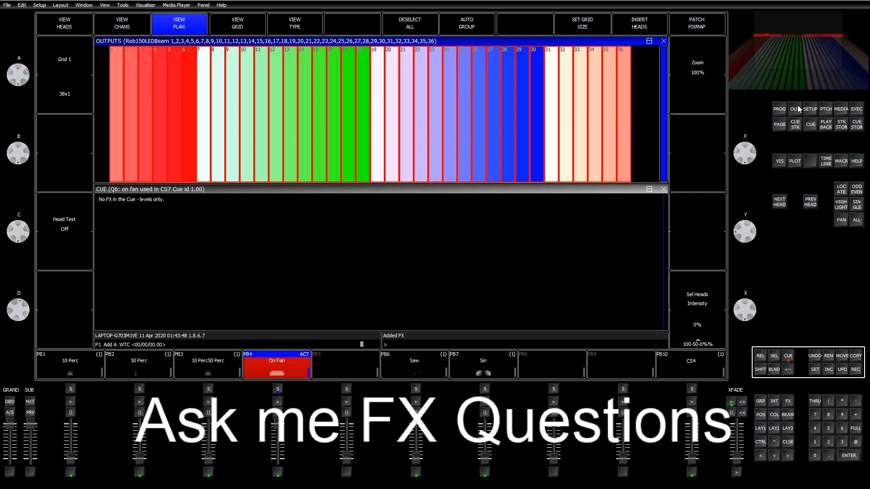
pyautogui.click(788, 402)
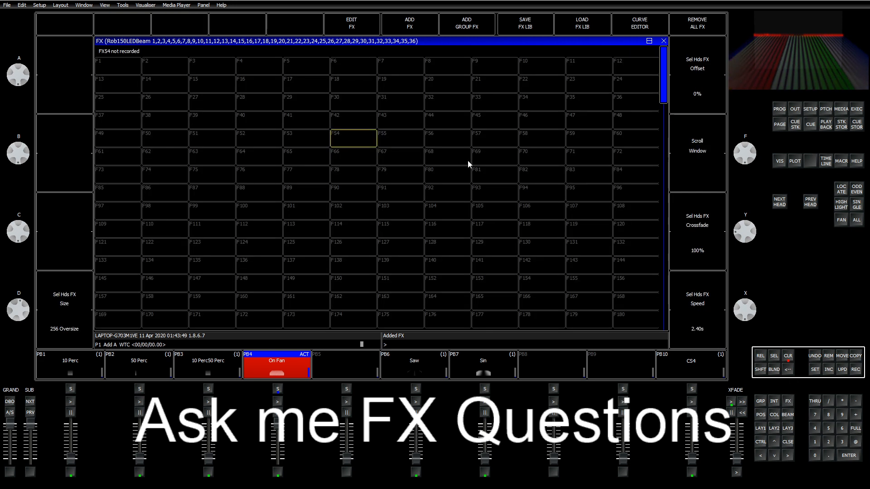
pyautogui.click(368, 19)
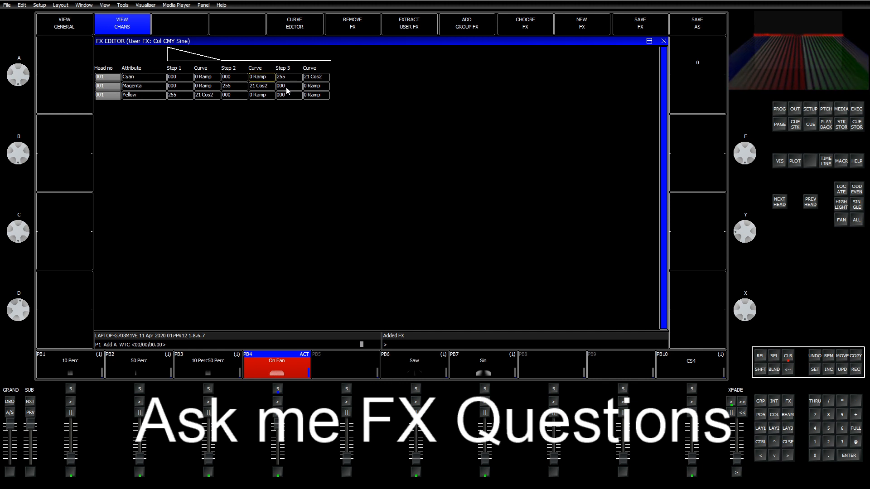
pyautogui.write('20')
pyautogui.click(259, 77)
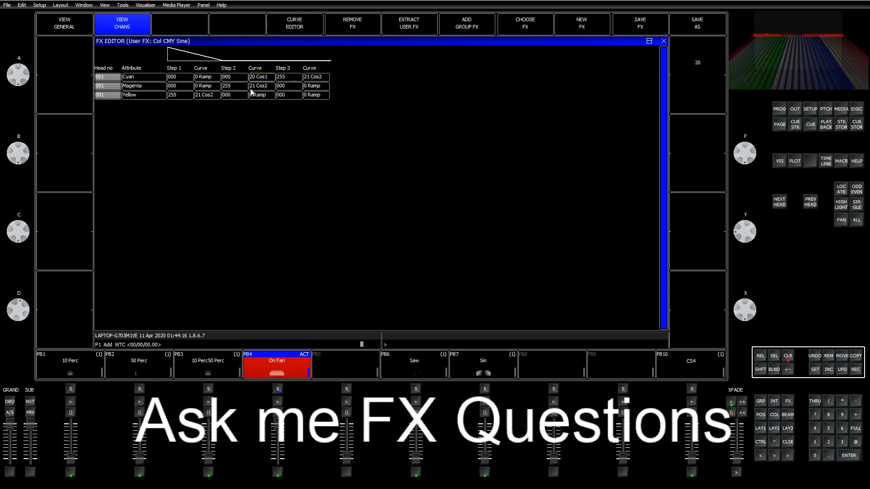
# Set the Magenta Step 1 and Yellow Step 3 curves to 20 Cos1 and save the Col CMY Sine effect.
pyautogui.click(212, 88)
pyautogui.write('20')
pyautogui.click(212, 90)
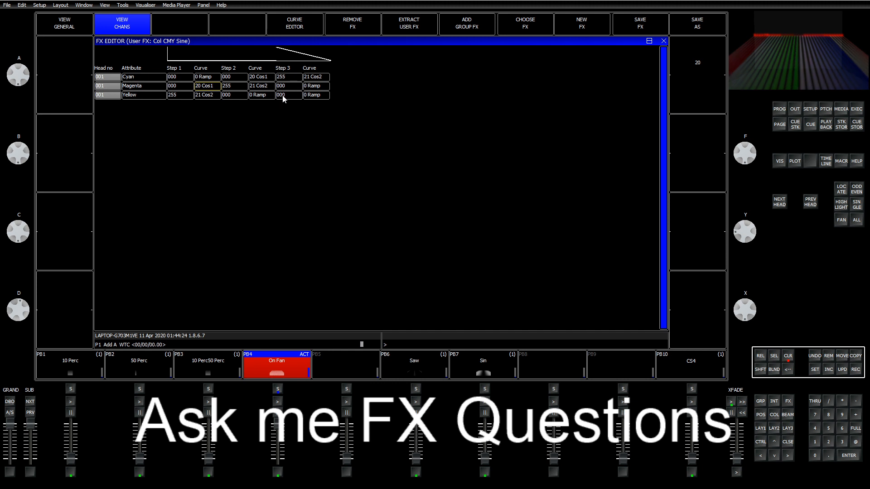
pyautogui.click(317, 97)
pyautogui.click(317, 99)
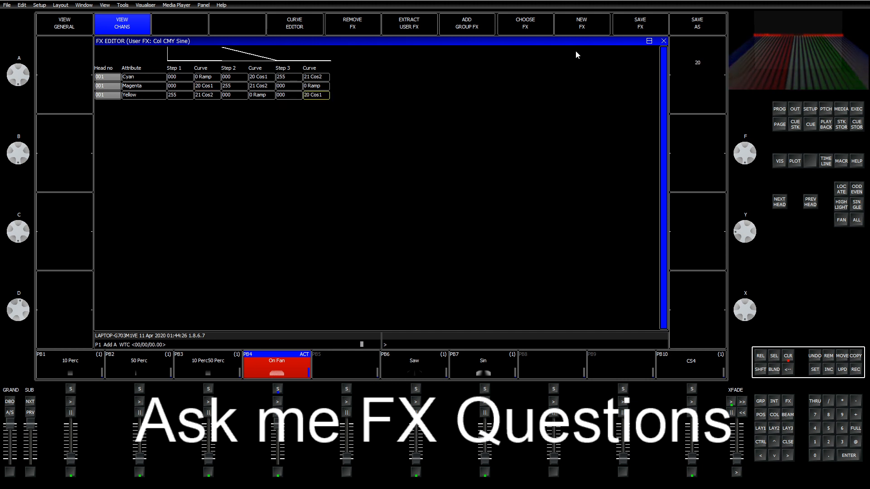
pyautogui.click(641, 27)
pyautogui.click(761, 429)
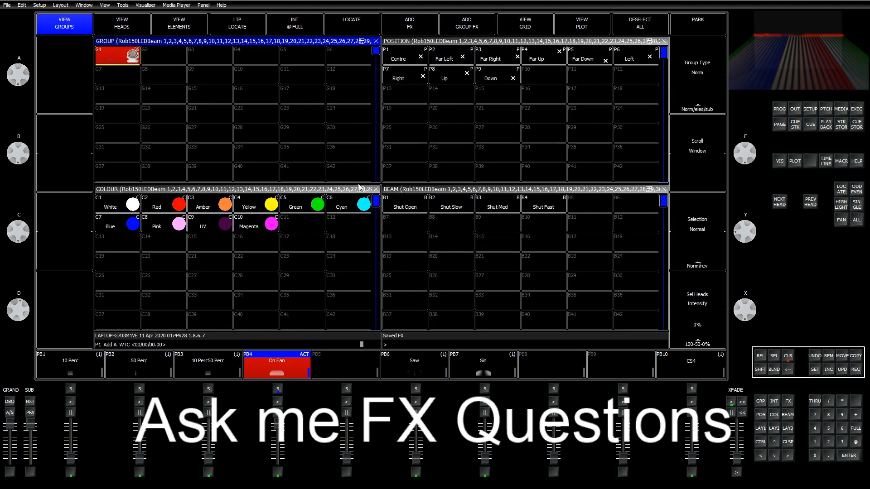
# Clear the programmer and reapply the saved Col CMY Sine user effect to group 1.
pyautogui.click(789, 356)
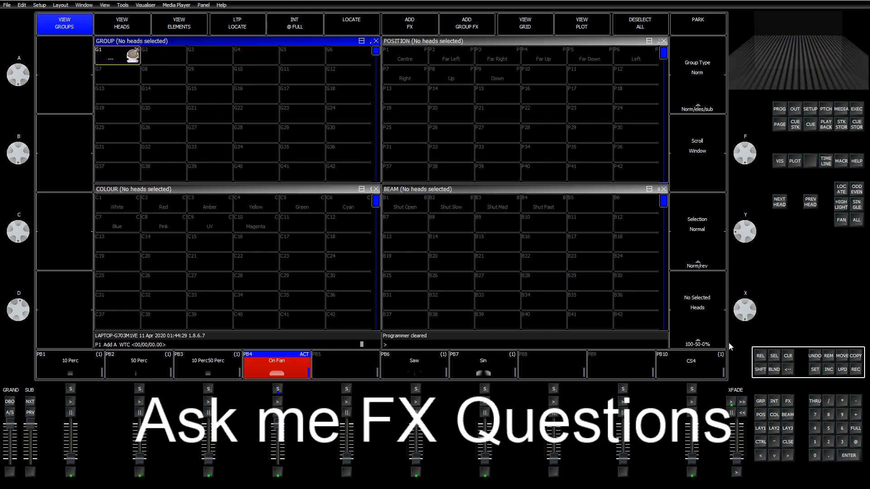
pyautogui.click(126, 58)
pyautogui.click(418, 23)
pyautogui.click(117, 65)
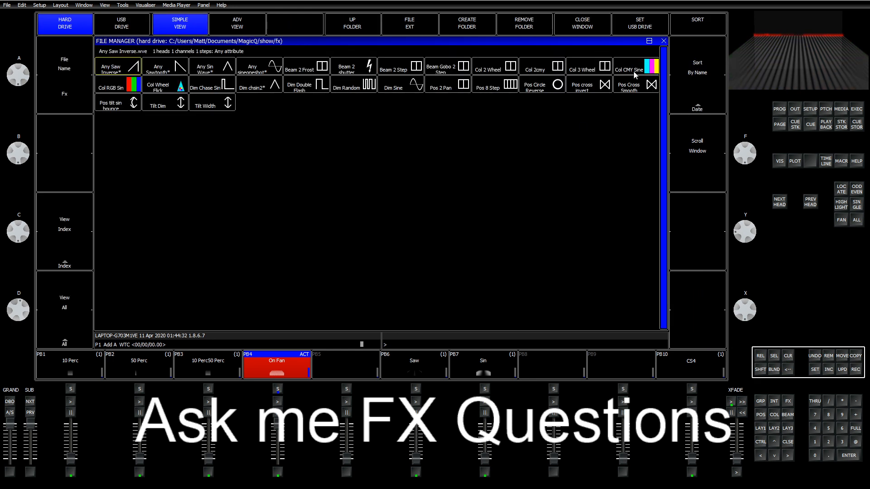
pyautogui.click(635, 75)
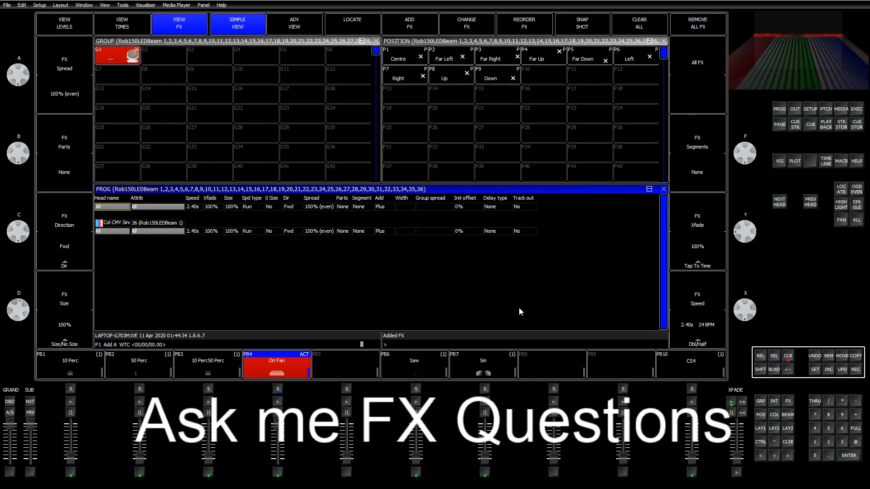
# Clear the programmer and apply the Col RGB Sin user effect to group 1 for comparison.
pyautogui.click(788, 357)
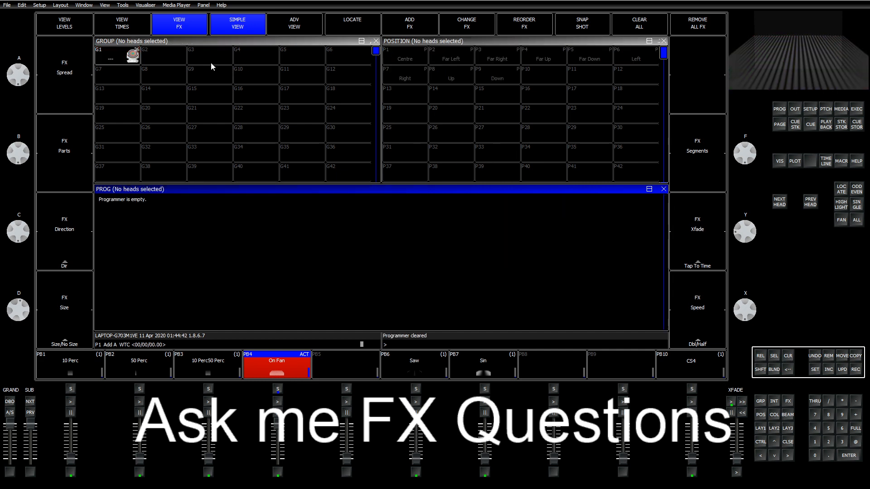
pyautogui.click(128, 58)
pyautogui.click(409, 24)
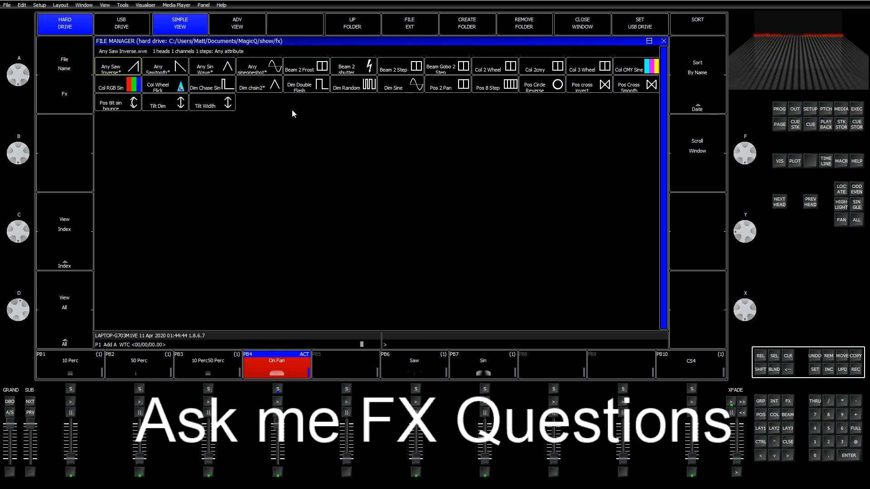
pyautogui.click(109, 89)
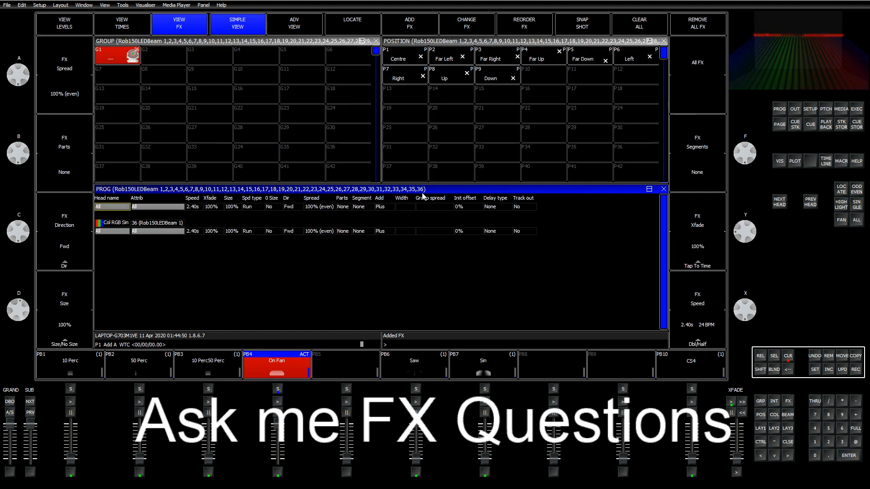
# Clear the programmer, reselect group 1 and open the Col RGB Sin effect in the FX editor.
pyautogui.click(787, 357)
pyautogui.click(111, 62)
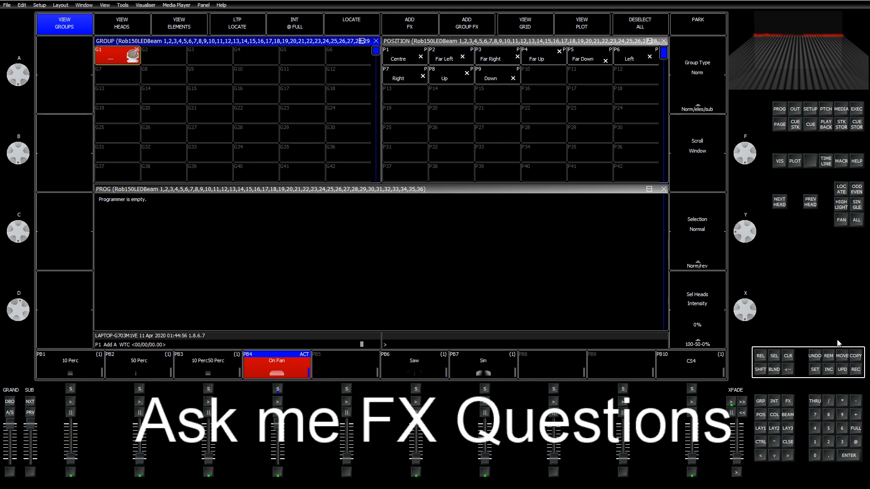
pyautogui.click(774, 401)
pyautogui.click(788, 401)
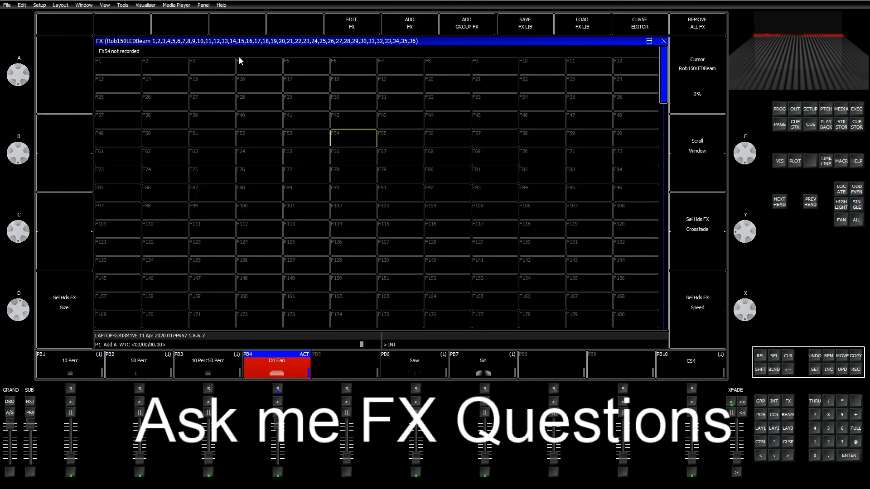
pyautogui.click(381, 22)
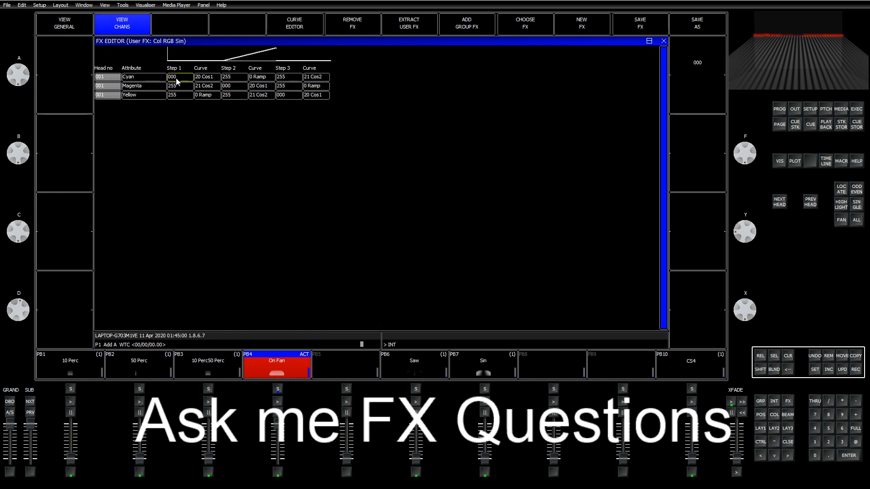
# Set the Step 1 curves of Col RGB Sin to 21 Cos2 for Cyan and 20 Cos1 for Magenta.
pyautogui.click(208, 81)
pyautogui.click(265, 79)
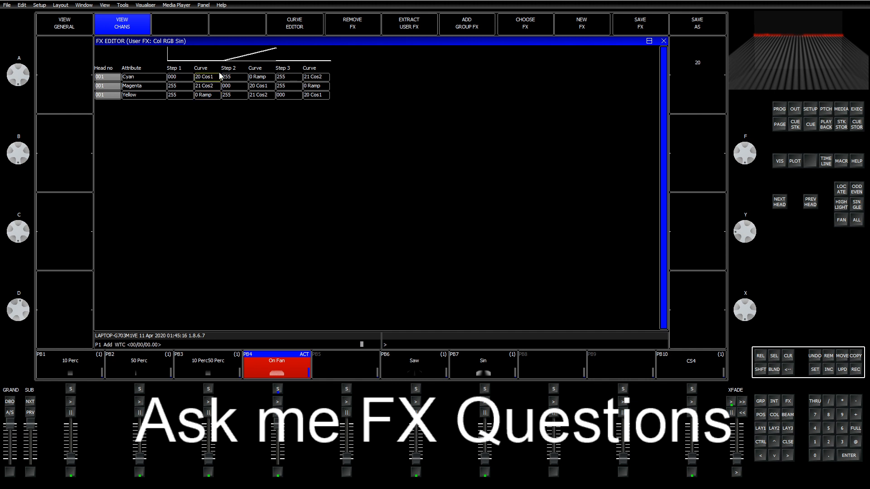
pyautogui.write('11')
pyautogui.press('Return')
pyautogui.write('21')
pyautogui.press('Return')
pyautogui.write('20')
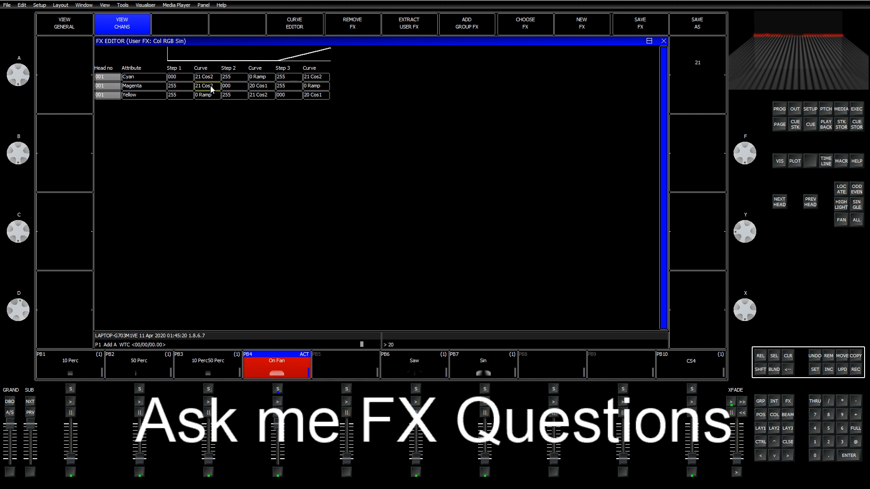
pyautogui.press('Return')
# Set the Step 2 curves of Col RGB Sin to 21 Cos2 for Magenta and 20 Cos1 for Yellow.
pyautogui.click(259, 87)
pyautogui.write('220')
pyautogui.press('Return')
# Set the Step 3 curves to 20 Cos1 for Cyan and 21 Cos2 for Yellow, and save Col RGB Sin.
pyautogui.click(310, 79)
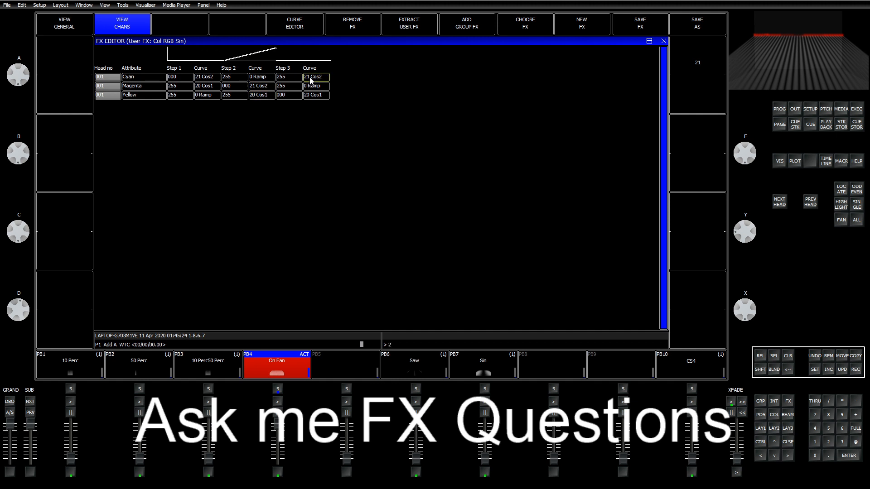
pyautogui.write('20')
pyautogui.press('Return')
pyautogui.write('21')
pyautogui.press('Return')
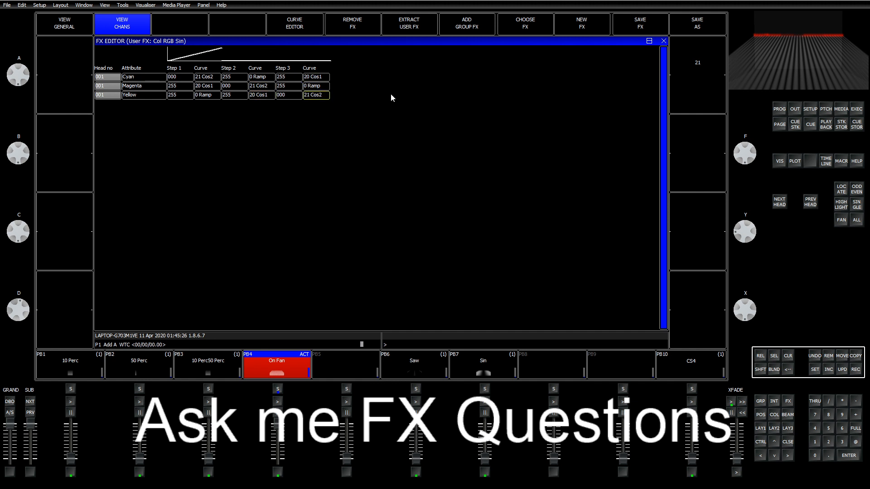
pyautogui.click(630, 21)
pyautogui.click(761, 429)
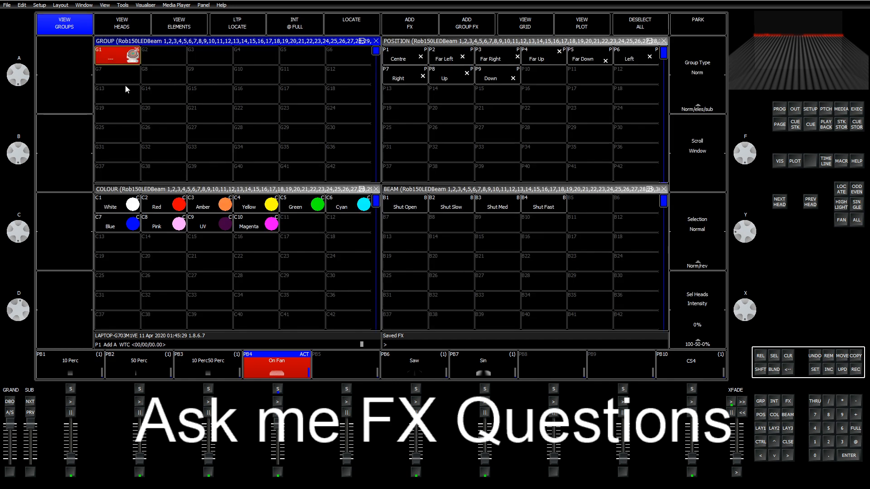
# Preview the Col CMY Sine user effect on the selected heads in the outputs views and clear the programmer.
pyautogui.click(413, 21)
pyautogui.click(636, 70)
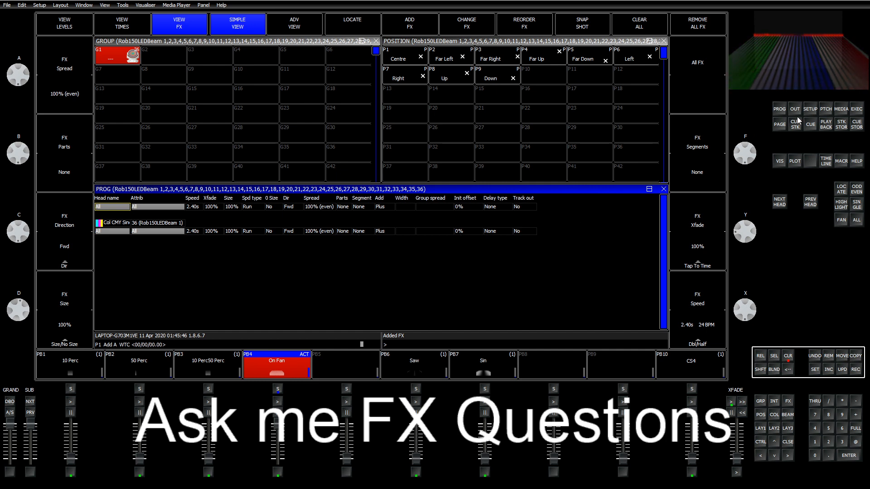
pyautogui.click(790, 430)
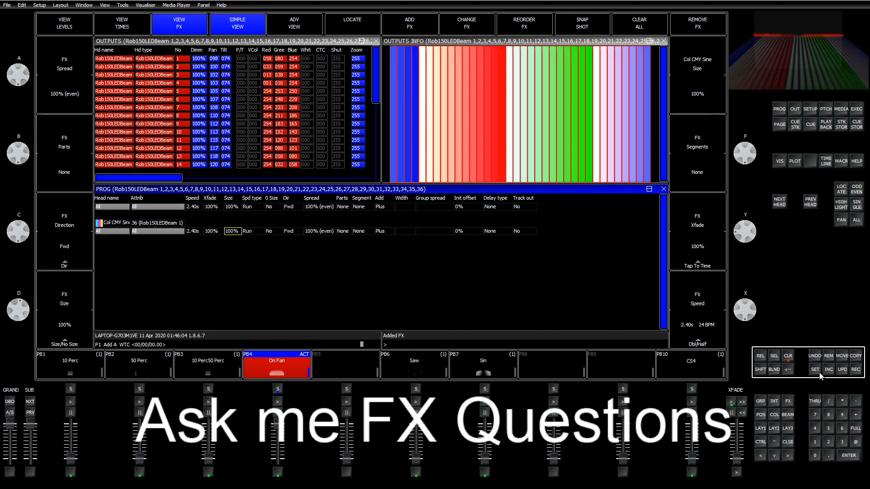
pyautogui.click(789, 356)
pyautogui.click(758, 429)
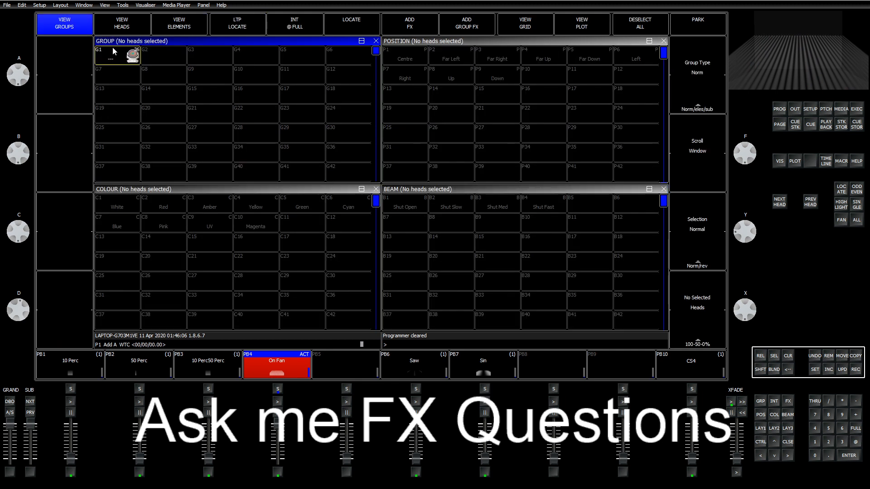
# Search the head library in the patch for fixtures named megapointe.
pyautogui.click(409, 27)
pyautogui.click(825, 109)
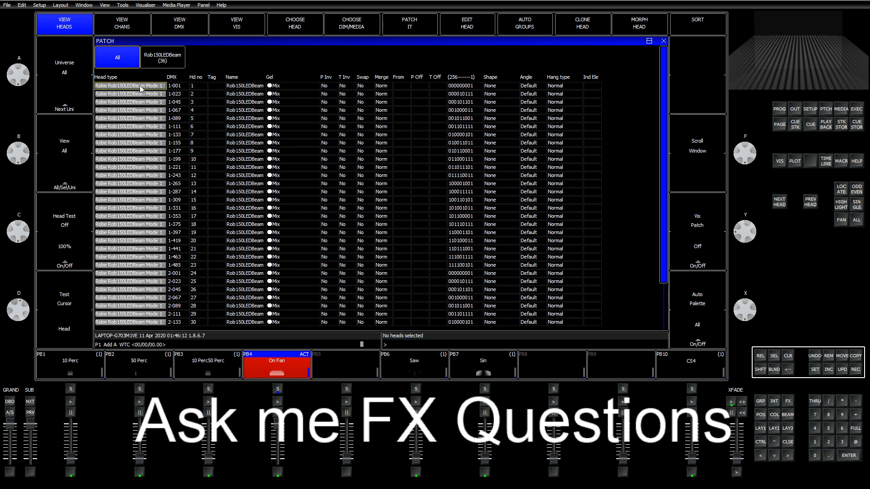
pyautogui.click(295, 27)
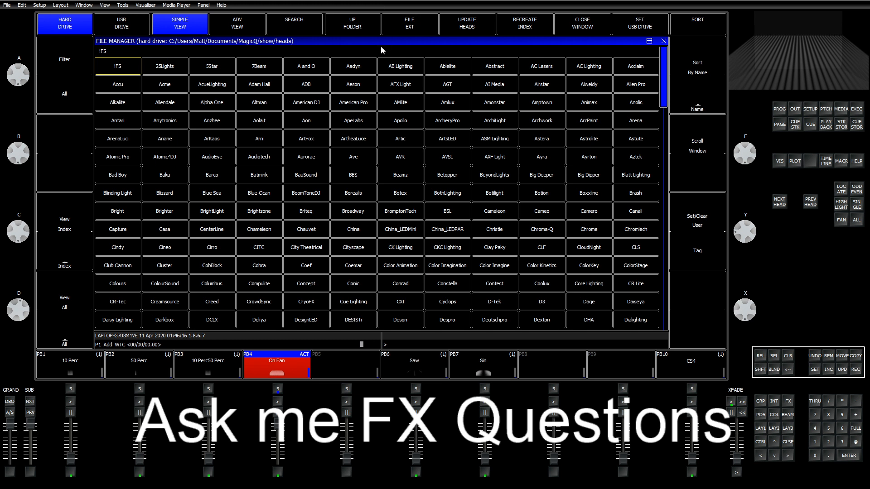
pyautogui.click(284, 23)
pyautogui.click(199, 93)
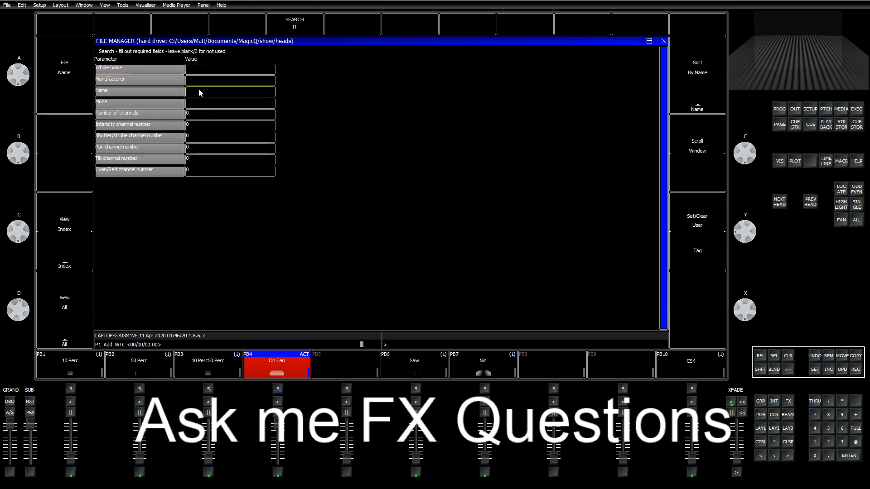
pyautogui.write('megapointe')
pyautogui.press('Return')
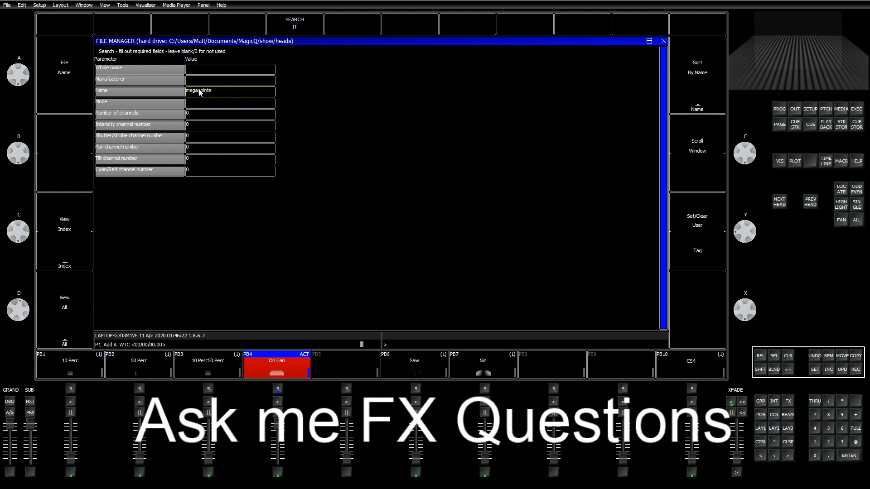
pyautogui.click(287, 25)
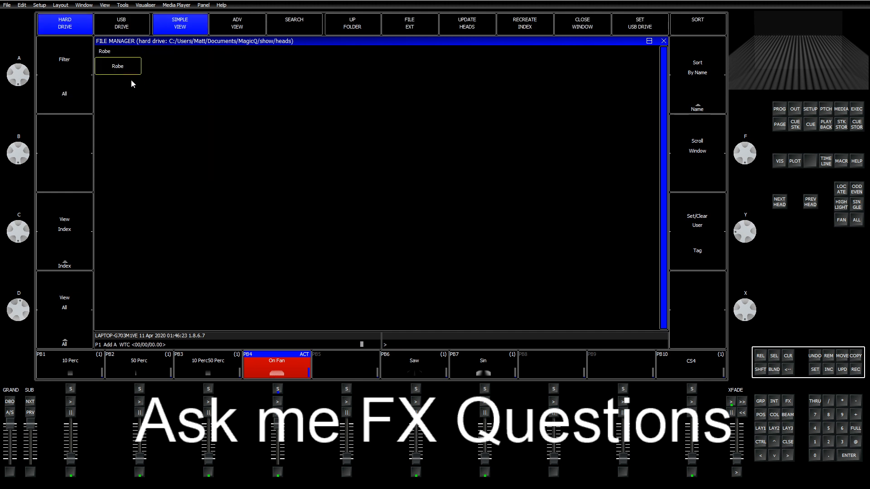
# Choose the Robe Mega Pointe head in Mode1 (39) for patching.
pyautogui.click(121, 72)
pyautogui.click(119, 95)
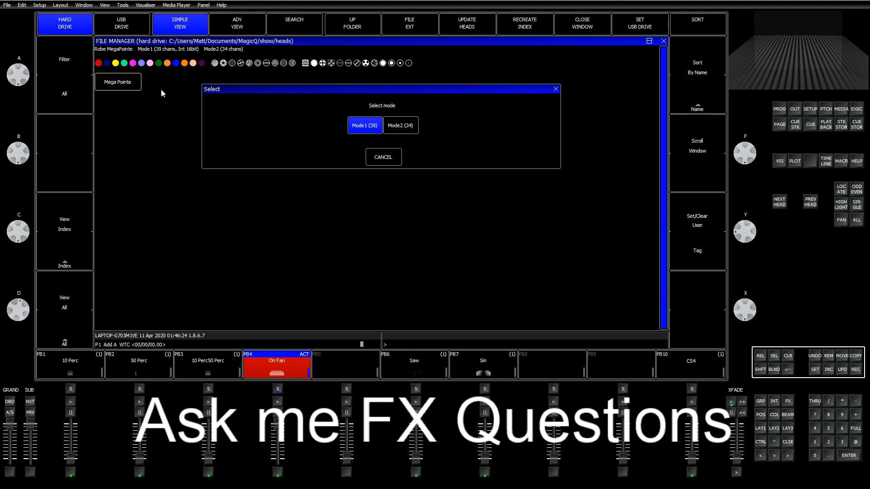
pyautogui.click(365, 126)
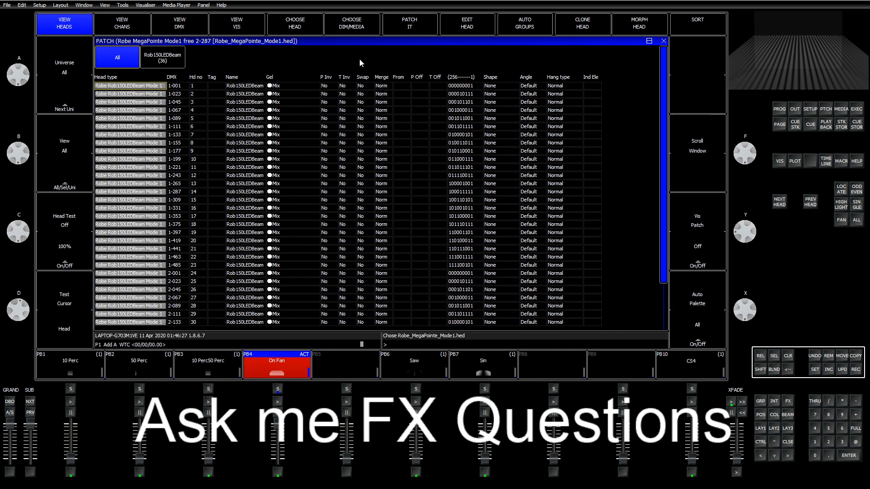
# Patch 36 Robe MegaPointe Mode1 heads and show the visualiser positions of the selected heads.
pyautogui.click(410, 25)
pyautogui.press('Return')
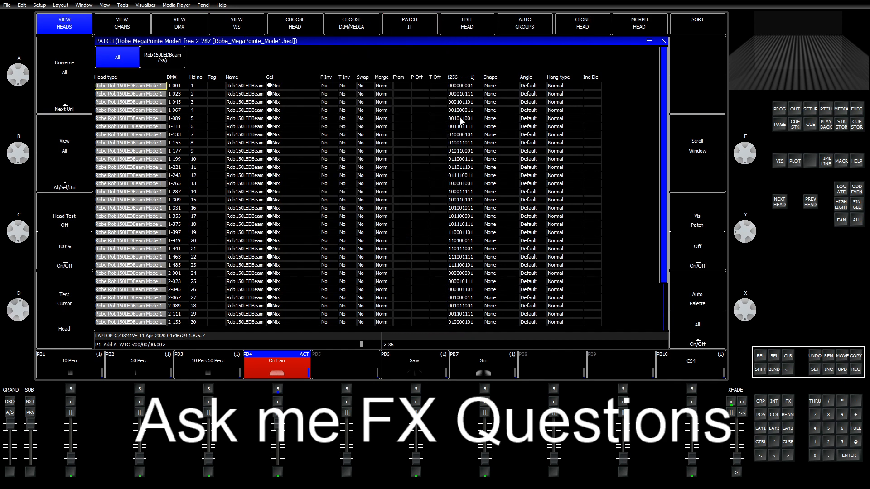
pyautogui.click(250, 28)
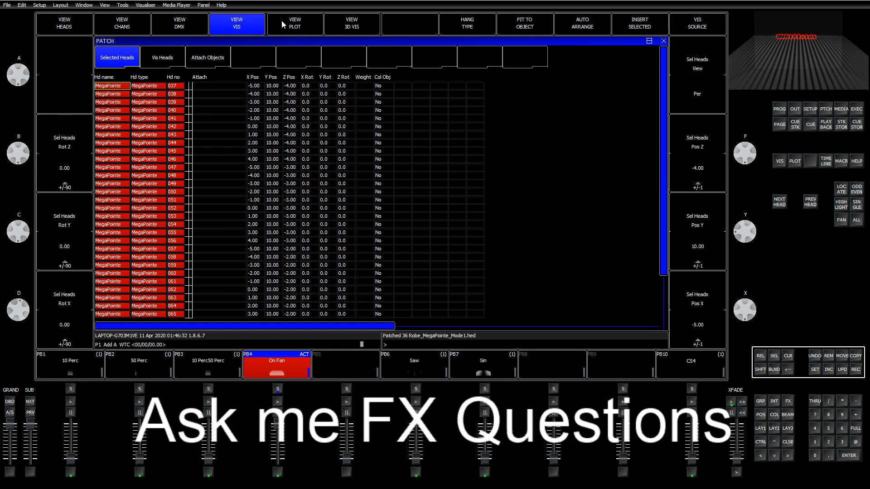
# Spread the X positions of all the MegaPointe heads evenly from -20 to 20.
pyautogui.click(256, 85)
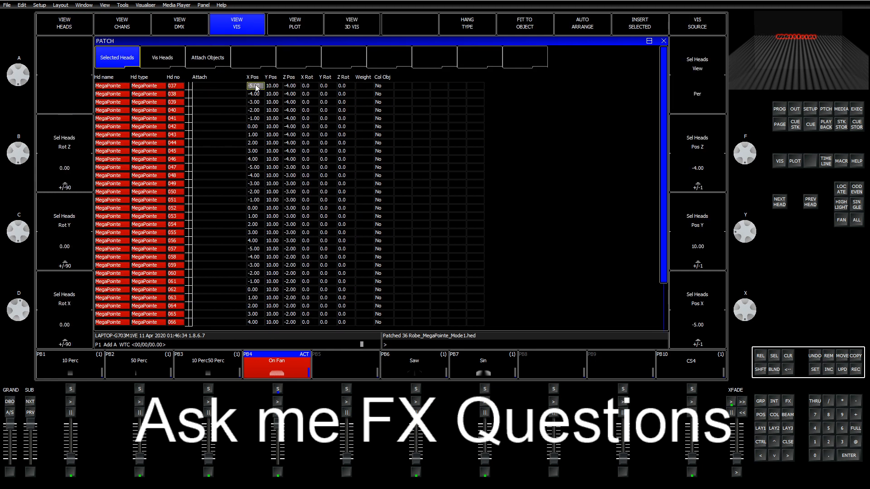
pyautogui.hotkey('shift', 'Down')
pyautogui.hotkey('shift', 'Down')
pyautogui.hotkey('shift', 'Down')
pyautogui.hotkey('shift', 'Down')
pyautogui.hotkey('shift', 'Down')
pyautogui.hotkey('shift', 'Down')
pyautogui.hotkey('shift', 'Down')
pyautogui.hotkey('shift', 'Down')
pyautogui.hotkey('shift', 'Down')
pyautogui.hotkey('shift', 'Down')
pyautogui.hotkey('shift', 'Down')
pyautogui.hotkey('shift', 'Down')
pyautogui.hotkey('shift', 'Down')
pyautogui.hotkey('shift', 'Down')
pyautogui.hotkey('shift', 'Down')
pyautogui.hotkey('shift', 'Down')
pyautogui.hotkey('shift', 'Down')
pyautogui.hotkey('shift', 'Down')
pyautogui.hotkey('shift', 'Down')
pyautogui.hotkey('shift', 'Down')
pyautogui.hotkey('shift', 'Down')
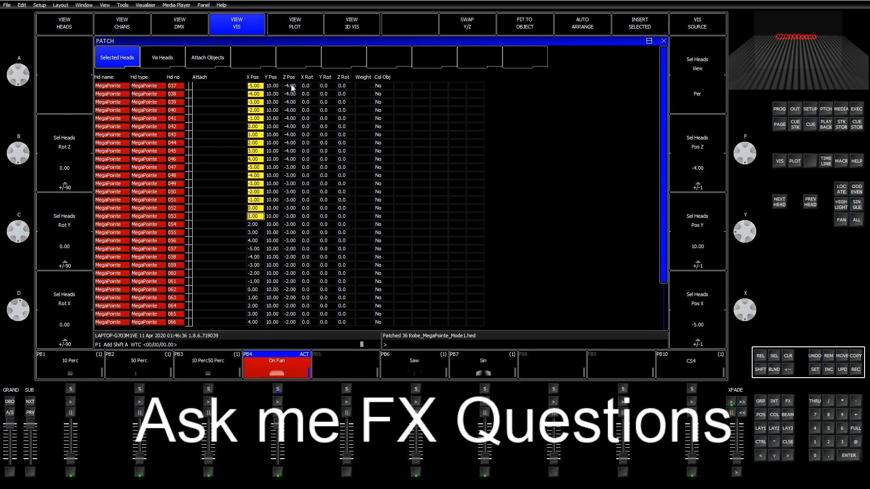
pyautogui.write('-20>')
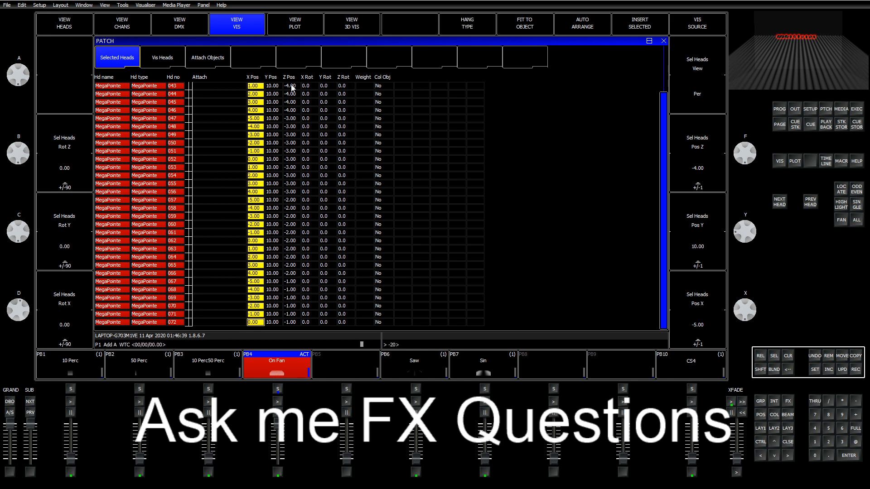
pyautogui.press('Return')
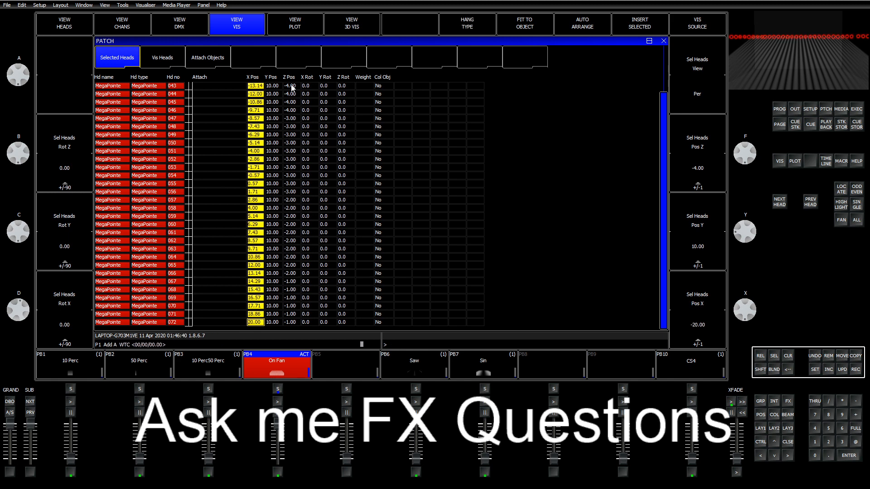
# Check the Rob150LEDBeam heads' X positions and spread all the MegaPointe X positions to match, from -10 to 10.
pyautogui.click(175, 64)
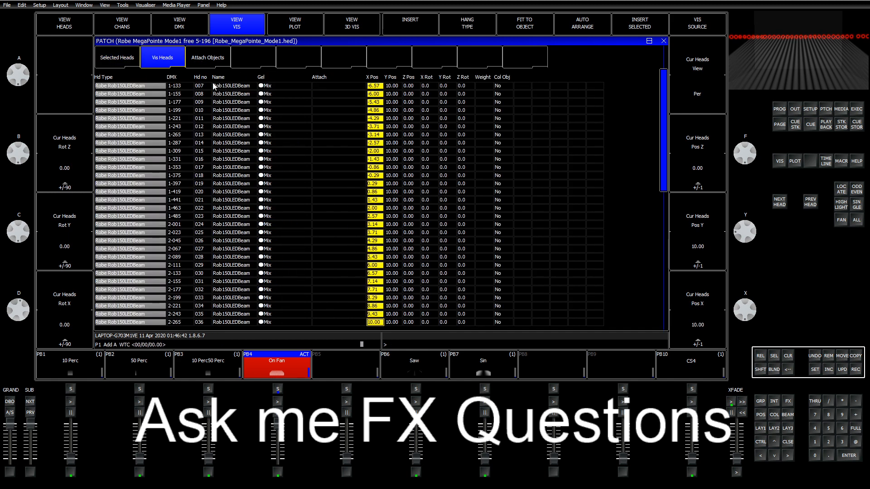
pyautogui.scroll(20, 271, 144)
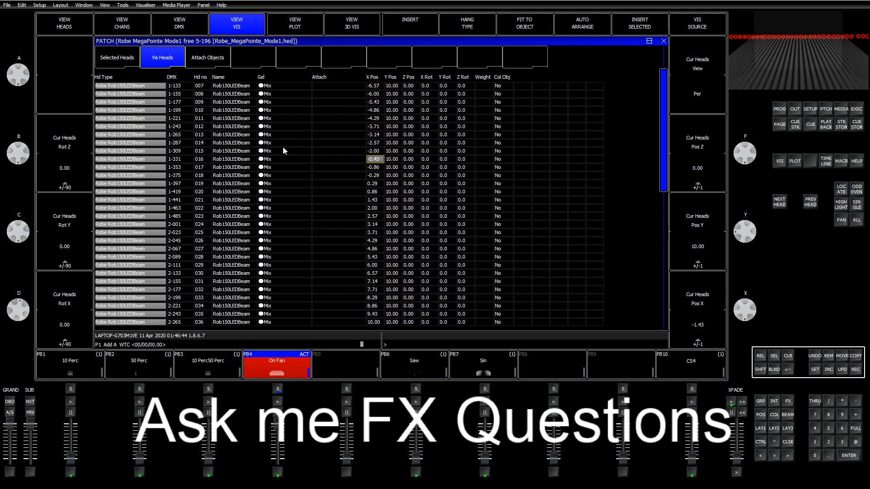
pyautogui.scroll(6, 283, 146)
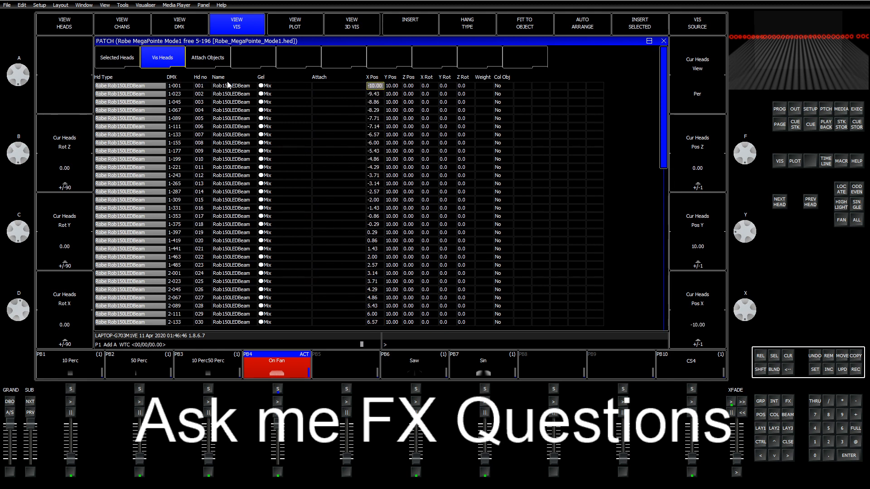
pyautogui.click(126, 64)
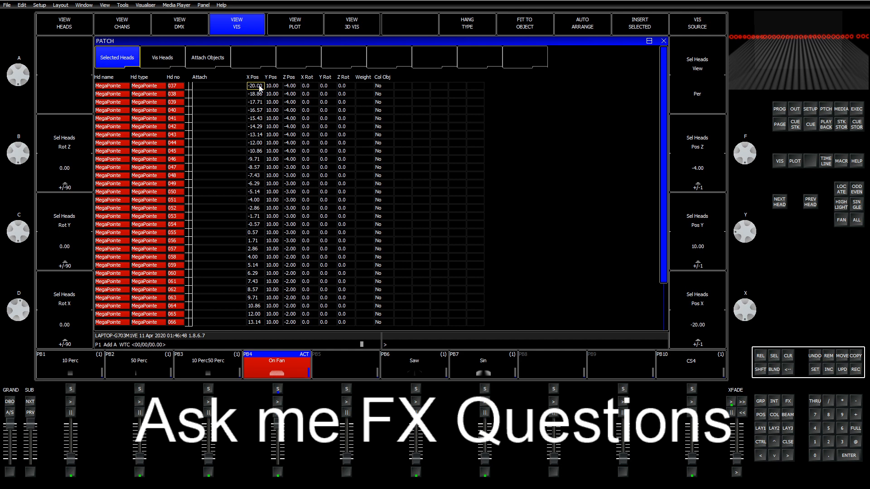
pyautogui.click(257, 78)
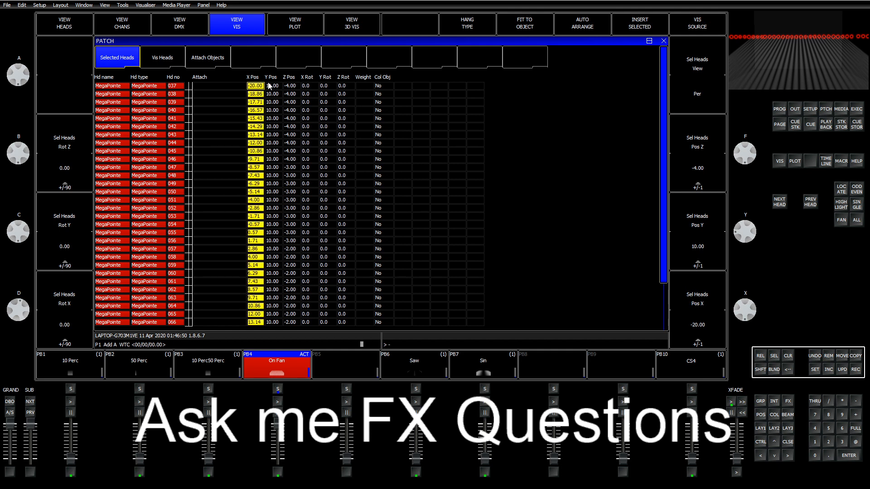
pyautogui.press('Return')
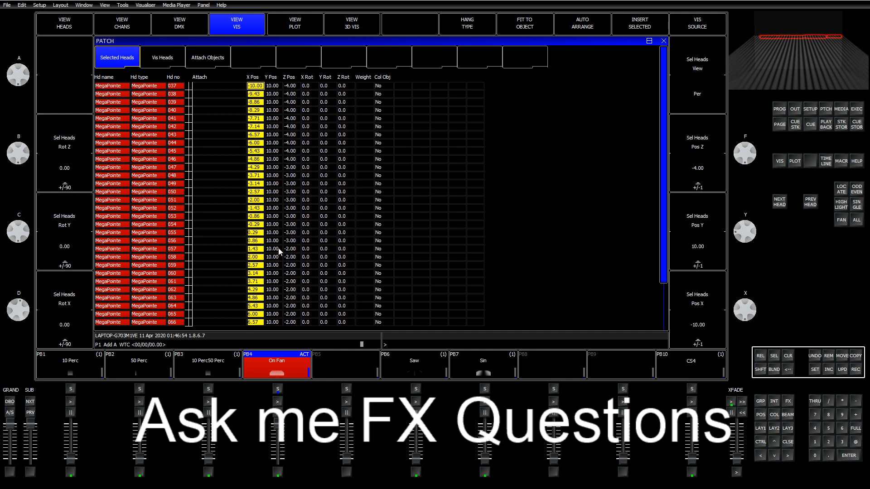
# Set the Z position to 0 and the Y position to 13 for all the MegaPointe heads.
pyautogui.press('Right')
pyautogui.press('Right')
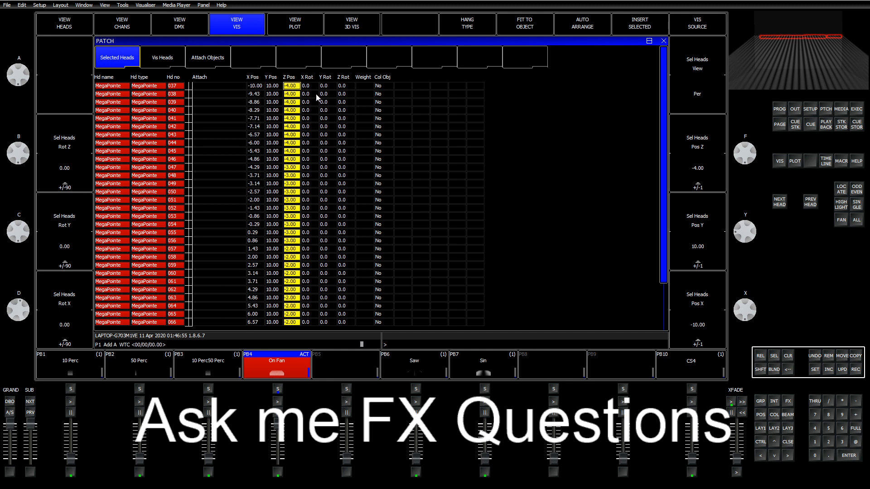
pyautogui.write('0')
pyautogui.press('Return')
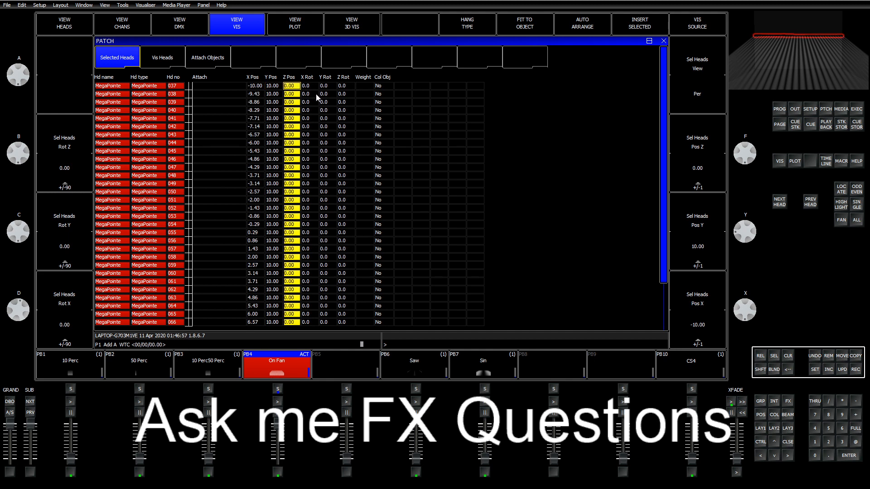
pyautogui.click(281, 83)
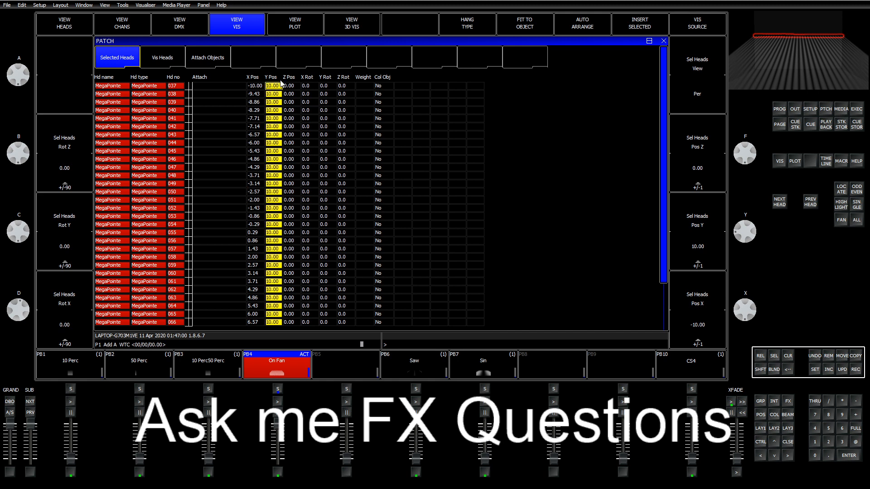
pyautogui.press('Return')
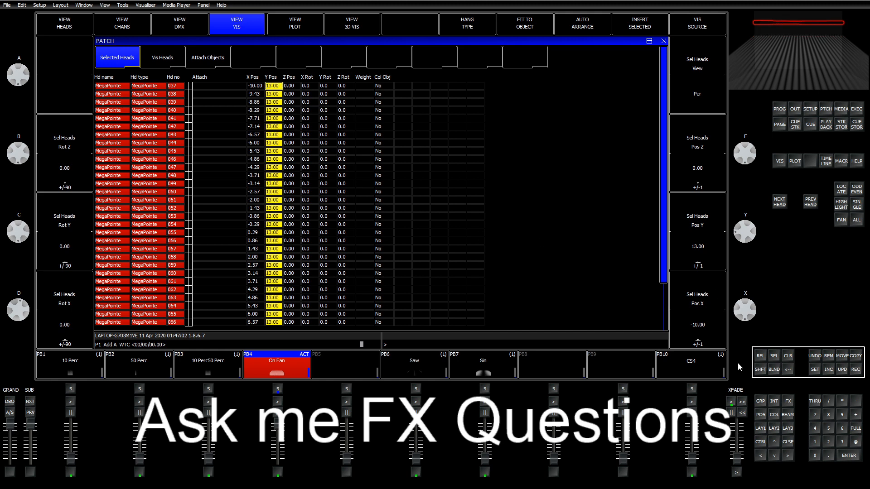
# Clear the programmer and select the MegaPointe group.
pyautogui.click(789, 356)
pyautogui.click(761, 428)
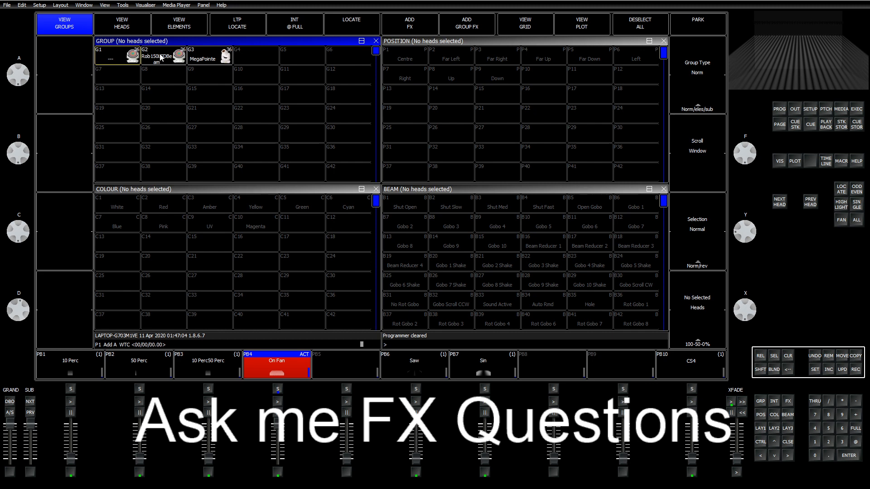
pyautogui.click(210, 55)
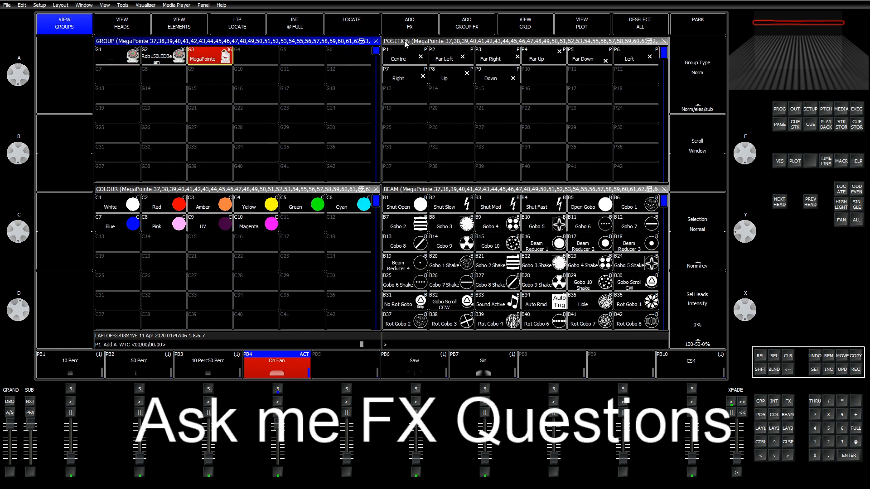
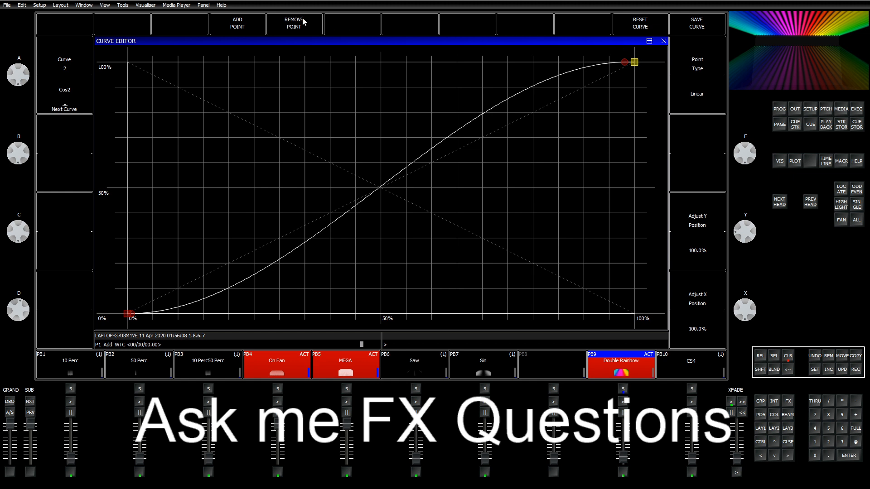
# Remove the Cos2 curve's upper end point and rebuild that end with a spline point at about 97% and a linear point at 100%.
pyautogui.click(304, 22)
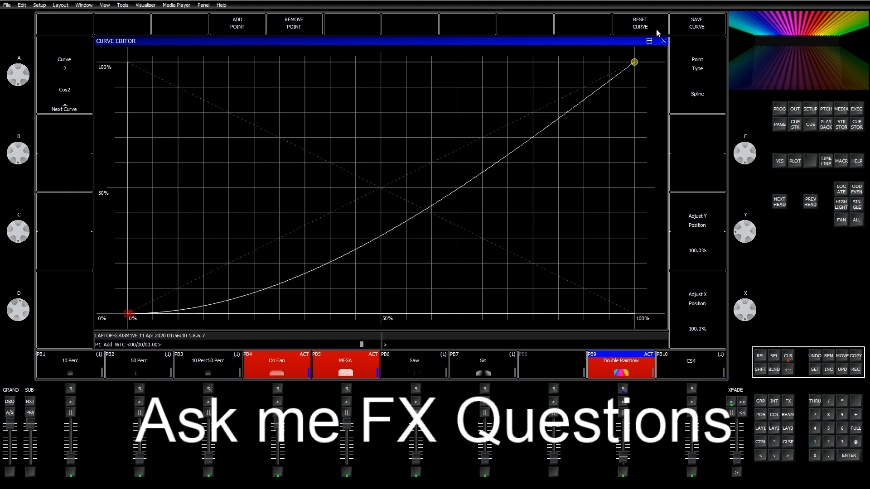
pyautogui.click(246, 24)
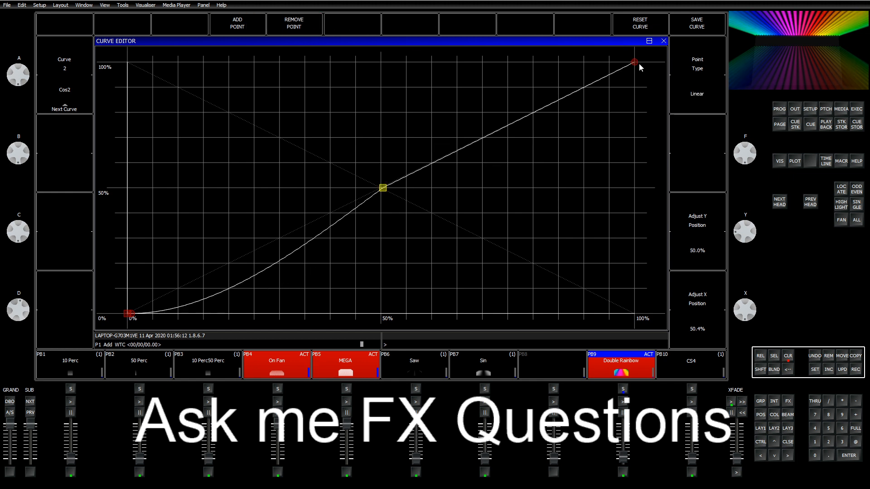
pyautogui.moveTo(384, 188); pyautogui.dragTo(621, 63)
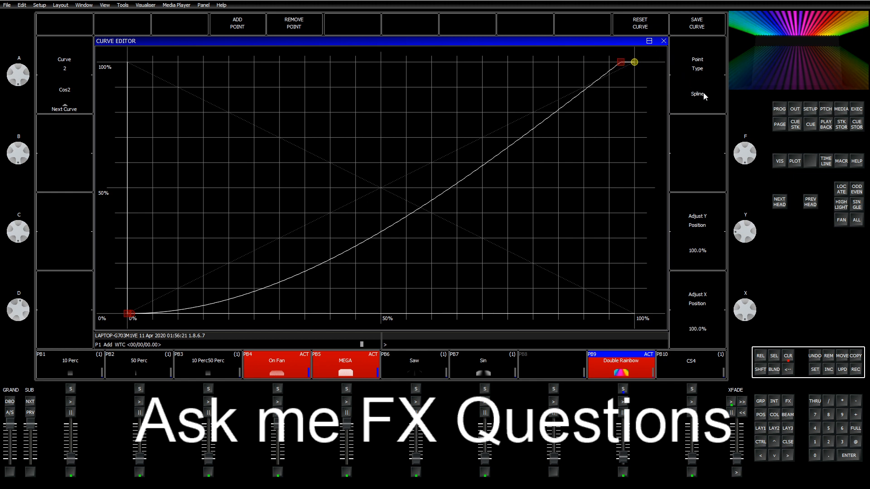
pyautogui.click(690, 94)
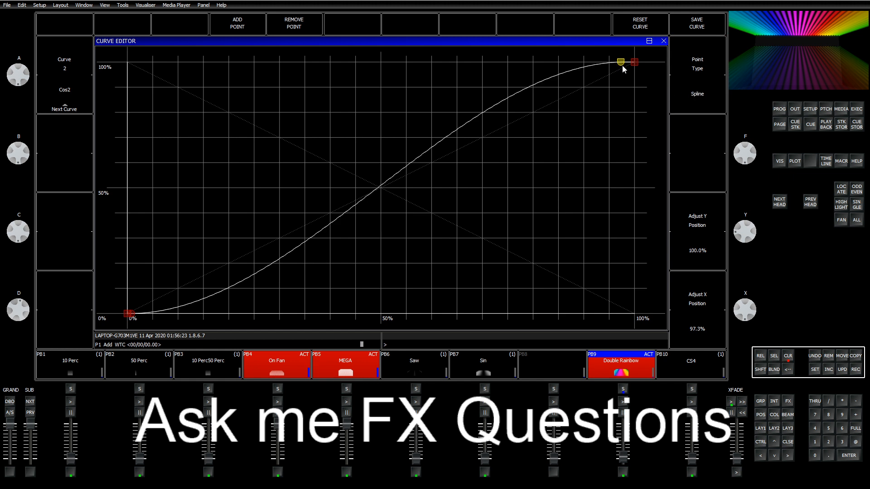
# Move the Cos2 curve's spline points onto its end points at 0% and 100%, and save the curve.
pyautogui.moveTo(623, 63); pyautogui.dragTo(635, 61)
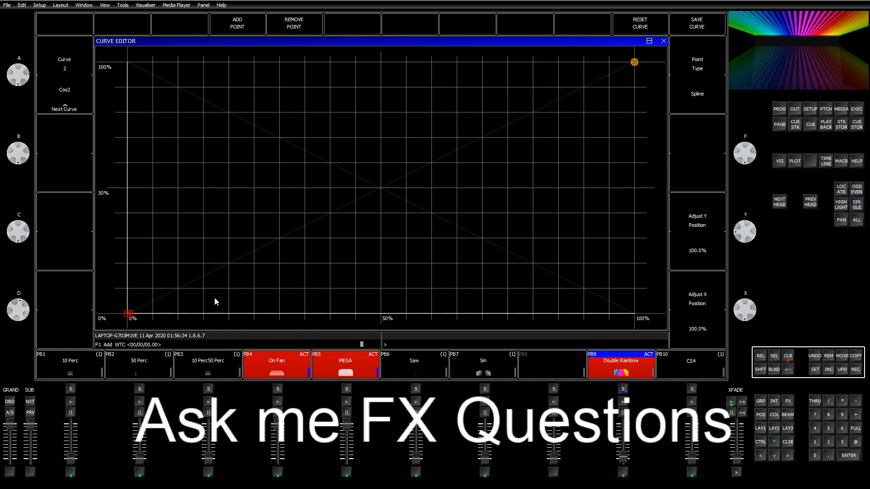
pyautogui.click(131, 314)
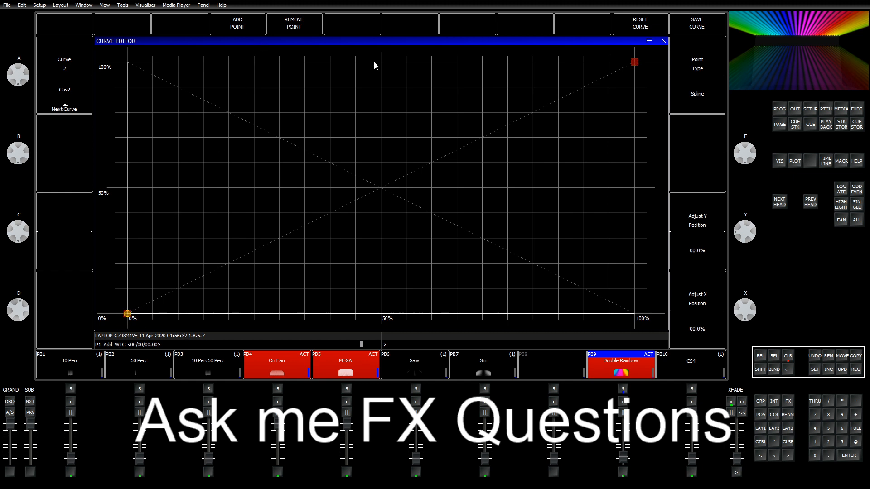
pyautogui.click(692, 25)
# Switch to the Cos1 curve, move its spline points onto its end points, and save it.
pyautogui.click(53, 44)
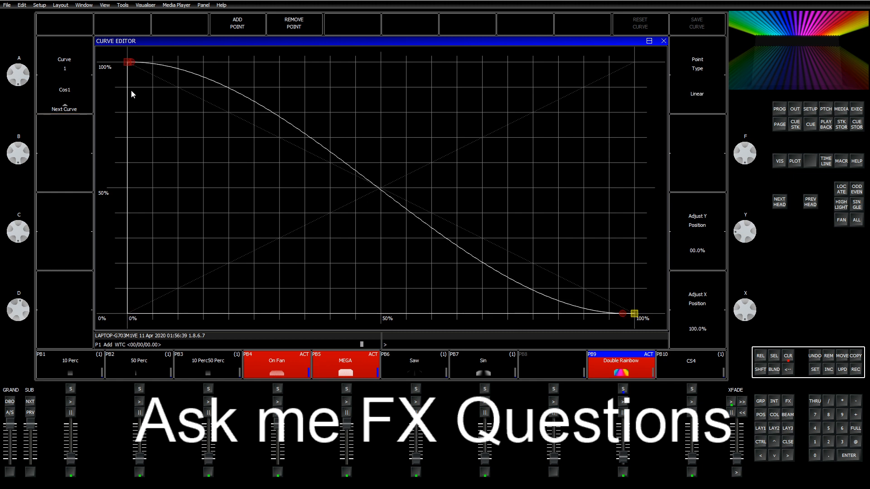
pyautogui.click(129, 63)
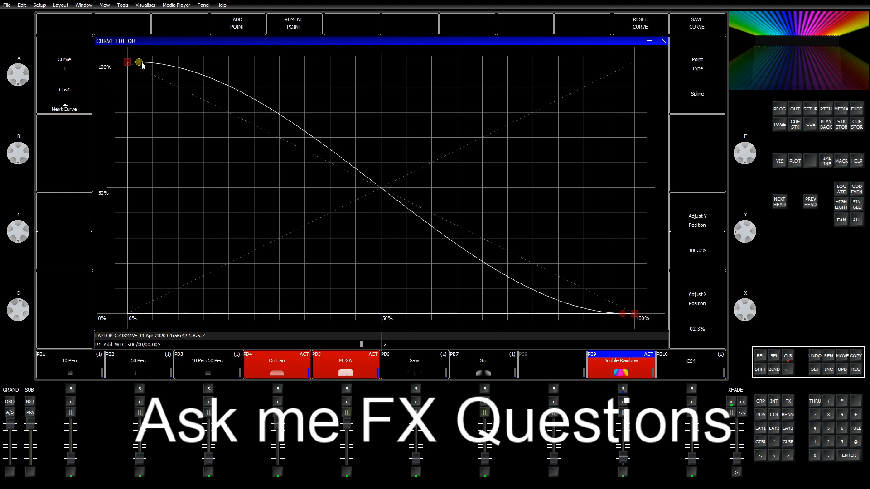
pyautogui.moveTo(115, 59)
pyautogui.mouseDown()
pyautogui.moveTo(136, 56)
pyautogui.moveTo(126, 57)
pyautogui.mouseUp()
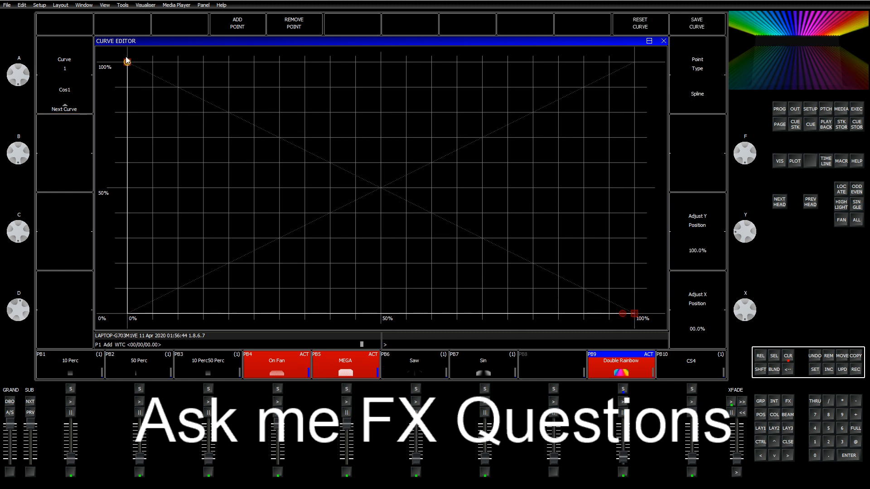
pyautogui.click(623, 314)
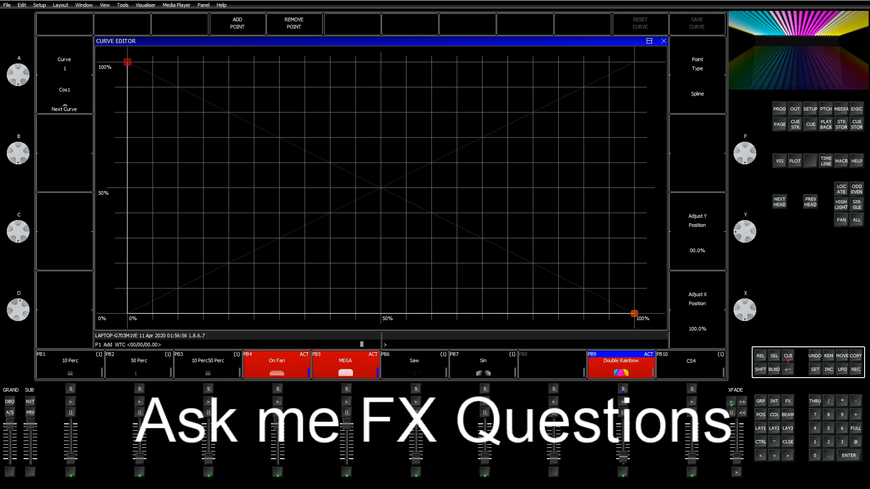
# Separate Cos1's stacked points, keeping the linear points at the ends and placing the spline points at about 2%, 100% and 96%, 1%.
pyautogui.doubleClick(635, 315)
pyautogui.moveTo(634, 312); pyautogui.dragTo(629, 278)
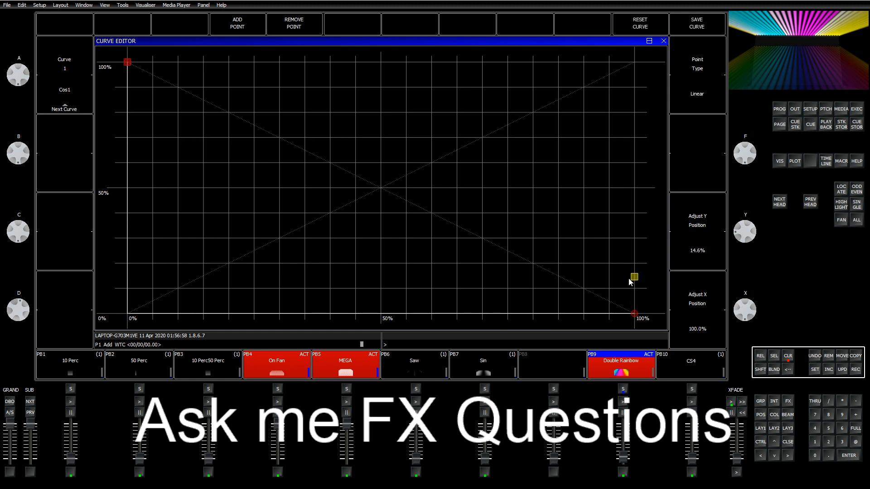
pyautogui.moveTo(634, 314); pyautogui.dragTo(616, 310)
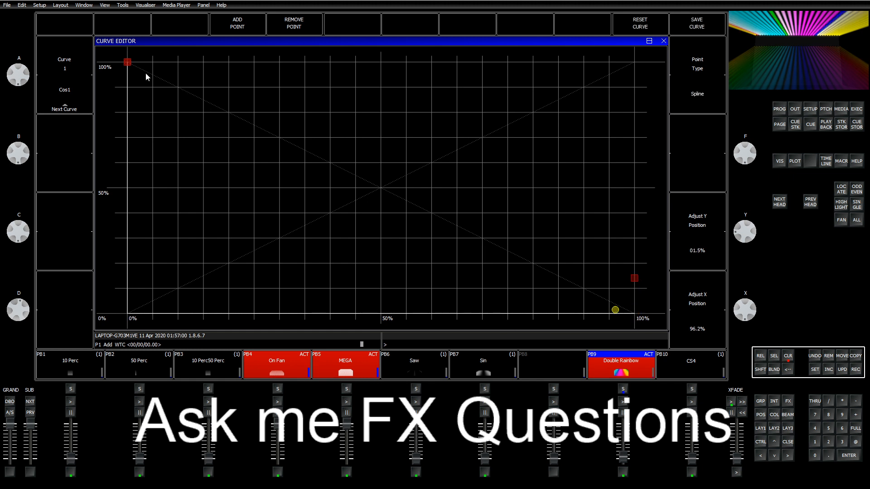
pyautogui.click(126, 62)
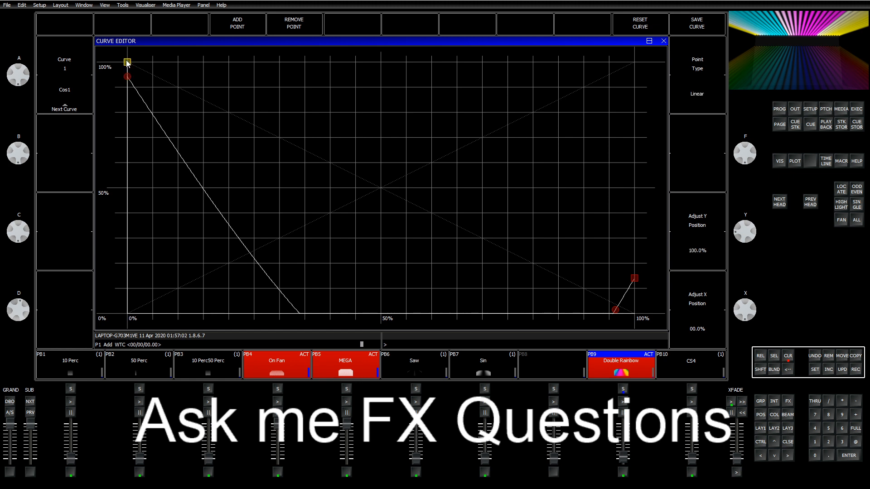
pyautogui.moveTo(127, 76); pyautogui.dragTo(138, 63)
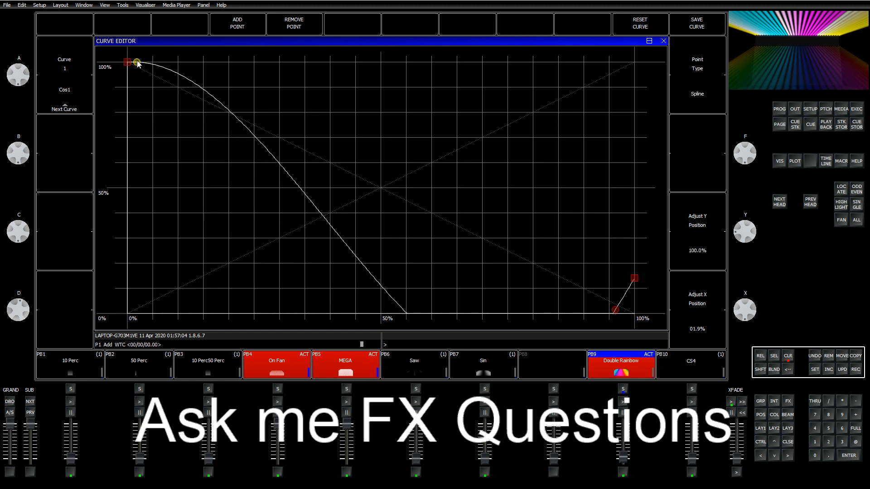
pyautogui.moveTo(635, 280); pyautogui.dragTo(615, 313)
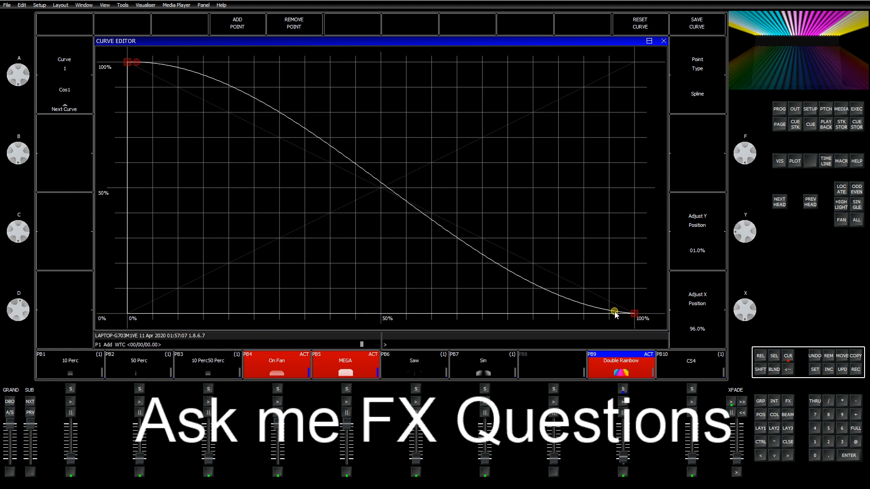
# Move Cos1's spline points inward to about 11% at full level and 89% at zero level, and save the curve.
pyautogui.moveTo(135, 64); pyautogui.dragTo(185, 65)
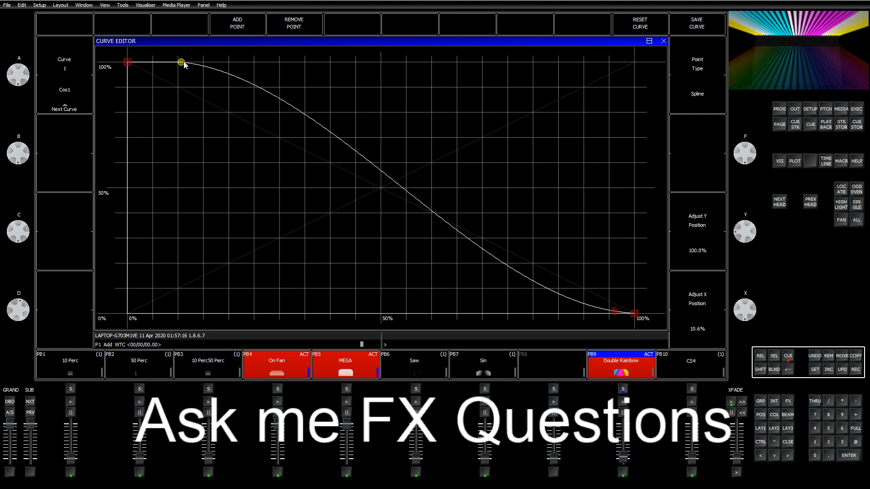
pyautogui.moveTo(614, 312); pyautogui.dragTo(579, 354)
pyautogui.click(679, 32)
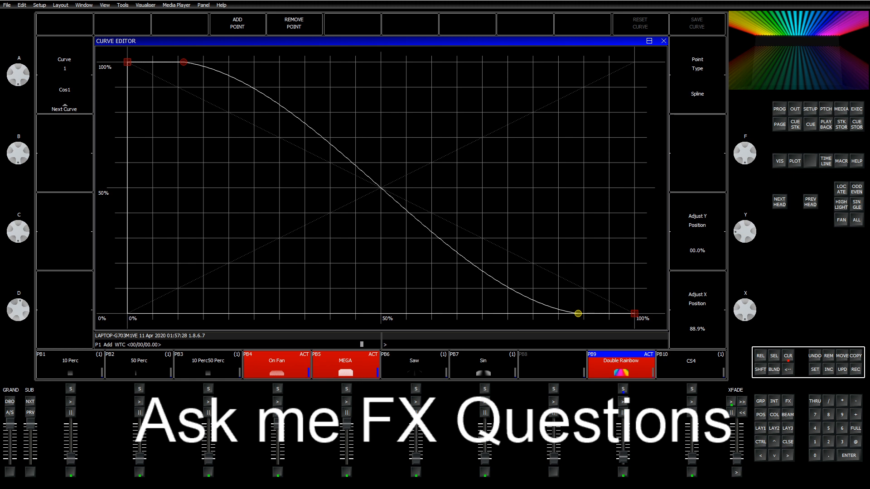
# Set the levels of Cos1's two spline points to about 98% and 2%, and save the curve.
pyautogui.moveTo(579, 314); pyautogui.dragTo(580, 310)
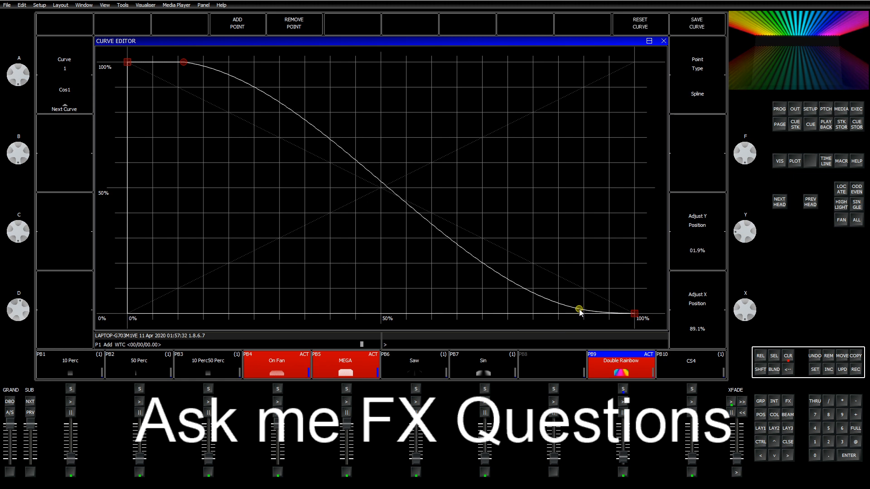
pyautogui.moveTo(183, 62); pyautogui.dragTo(185, 69)
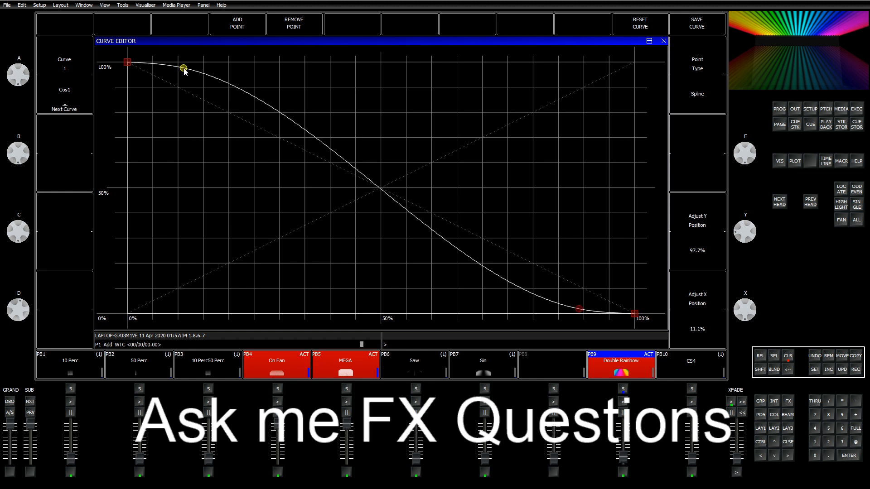
pyautogui.click(684, 18)
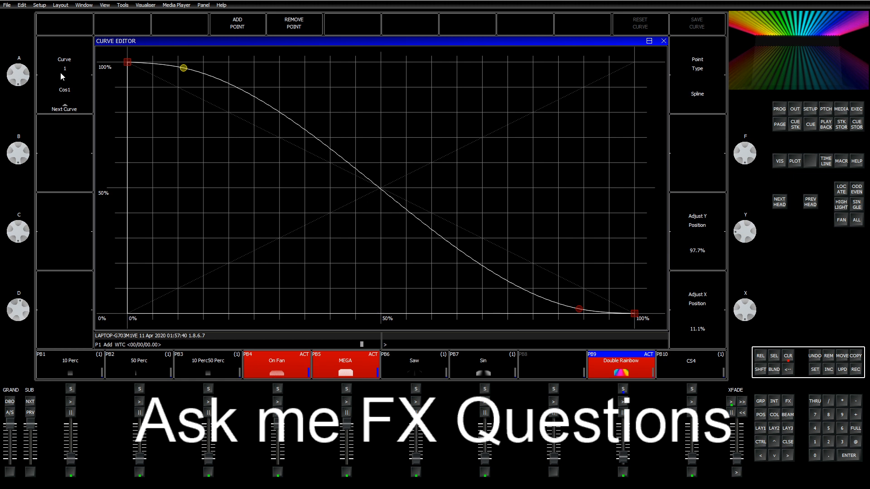
# Switch to the Cos2 curve, place its spline points at about 10%, 3% and 90%, 97%, and save the changes.
pyautogui.click(87, 101)
pyautogui.moveTo(634, 64)
pyautogui.mouseDown()
pyautogui.moveTo(634, 78)
pyautogui.moveTo(625, 61)
pyautogui.moveTo(635, 63)
pyautogui.moveTo(620, 67)
pyautogui.mouseUp()
pyautogui.click(128, 314)
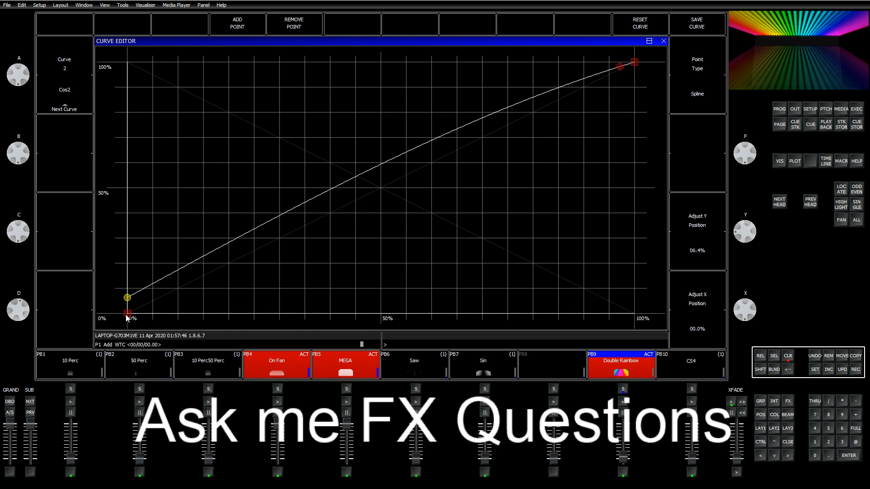
pyautogui.moveTo(126, 314); pyautogui.dragTo(171, 312)
pyautogui.moveTo(620, 67); pyautogui.dragTo(584, 69)
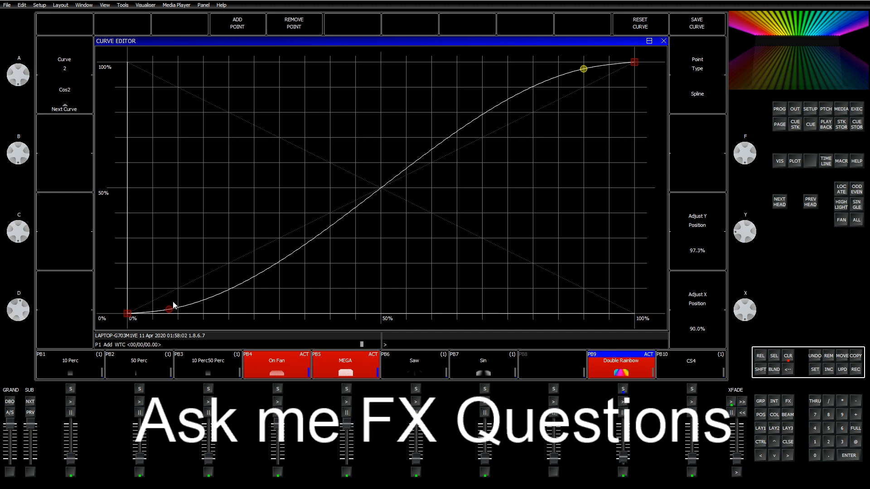
pyautogui.moveTo(170, 310); pyautogui.dragTo(178, 309)
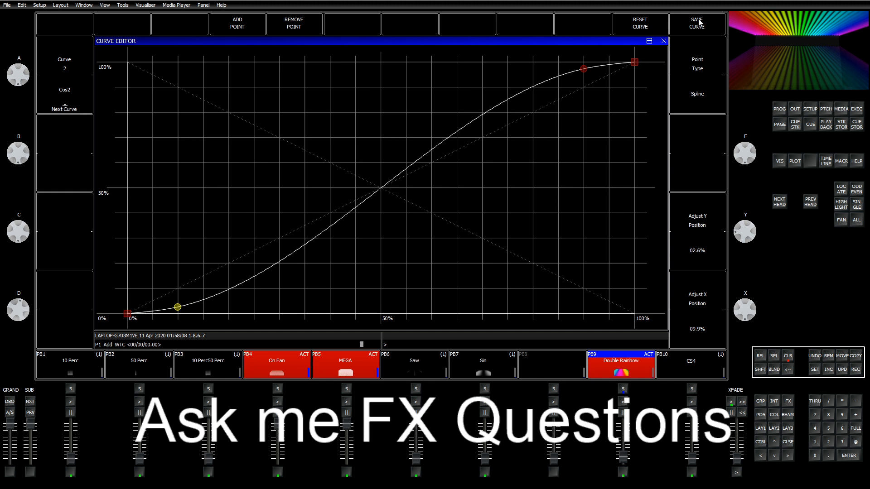
pyautogui.click(76, 72)
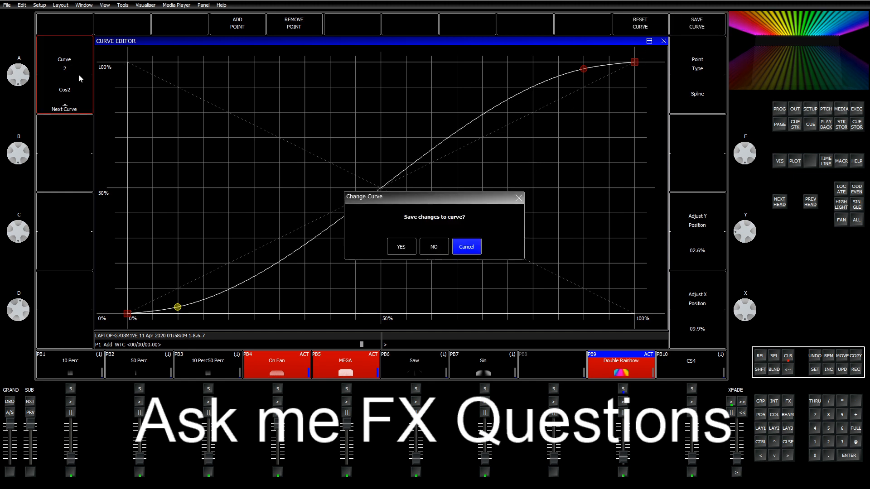
pyautogui.click(433, 247)
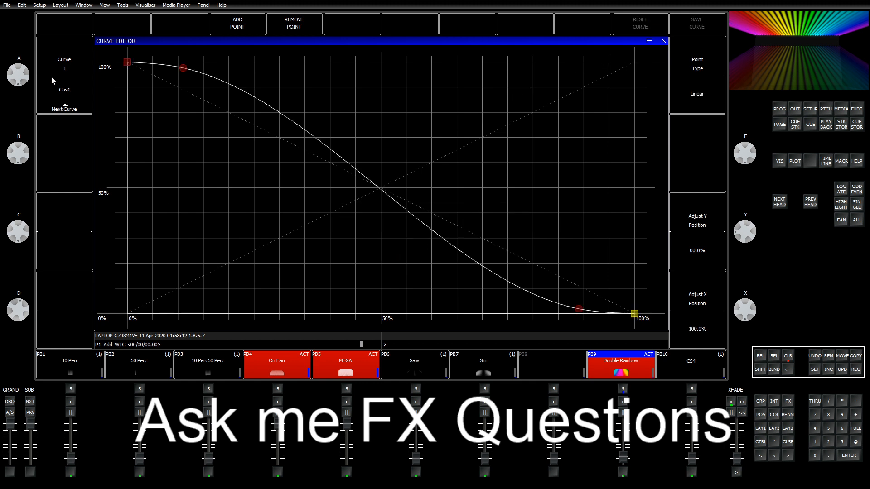
# Move Cos1's spline points to about 10% across at 99% level and 90% across at 1.5% level, and save.
pyautogui.click(180, 67)
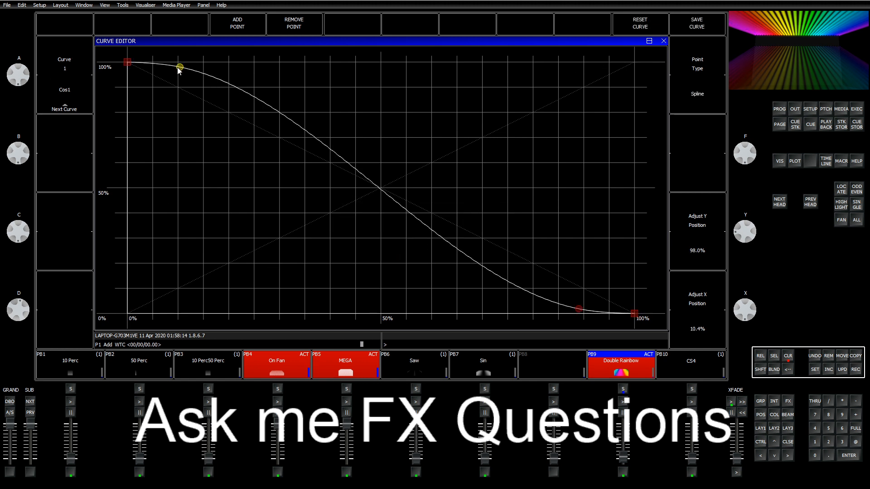
pyautogui.moveTo(180, 67); pyautogui.dragTo(178, 67)
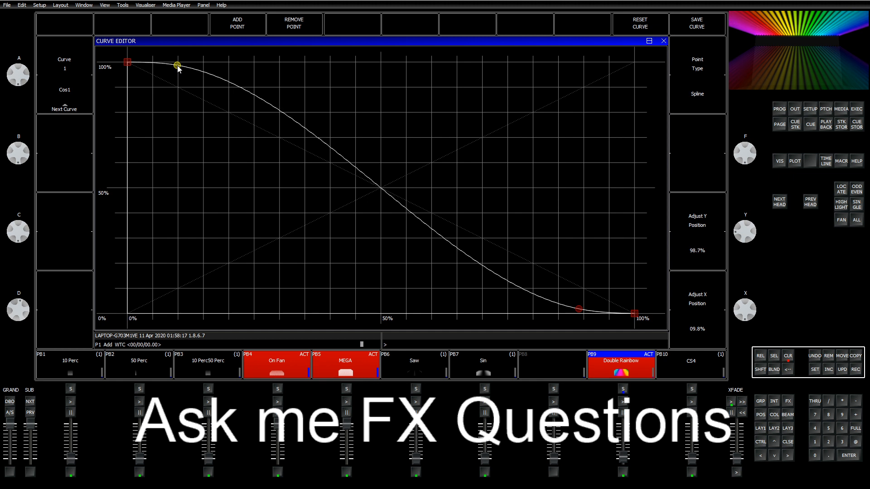
pyautogui.moveTo(581, 312); pyautogui.dragTo(584, 311)
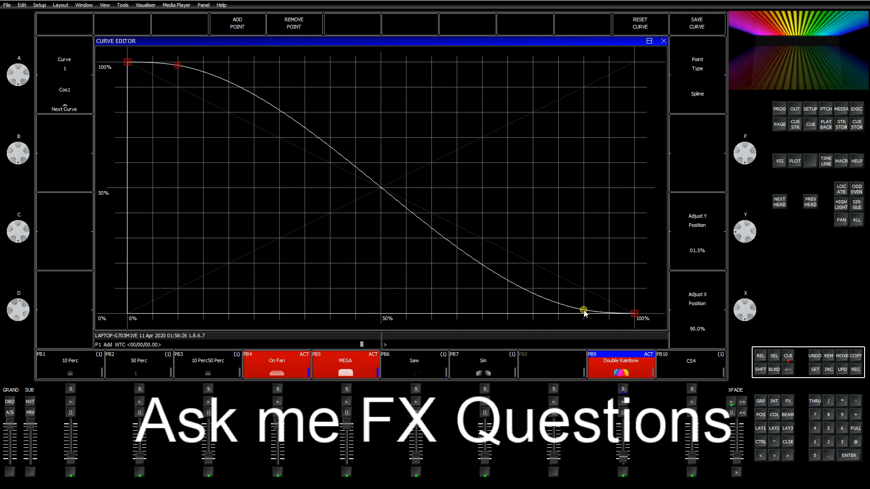
pyautogui.click(686, 23)
# Compare Cos1 with Cos2, set the levels of Cos1's spline points to about 97% and 3%, and save Cos1.
pyautogui.click(72, 104)
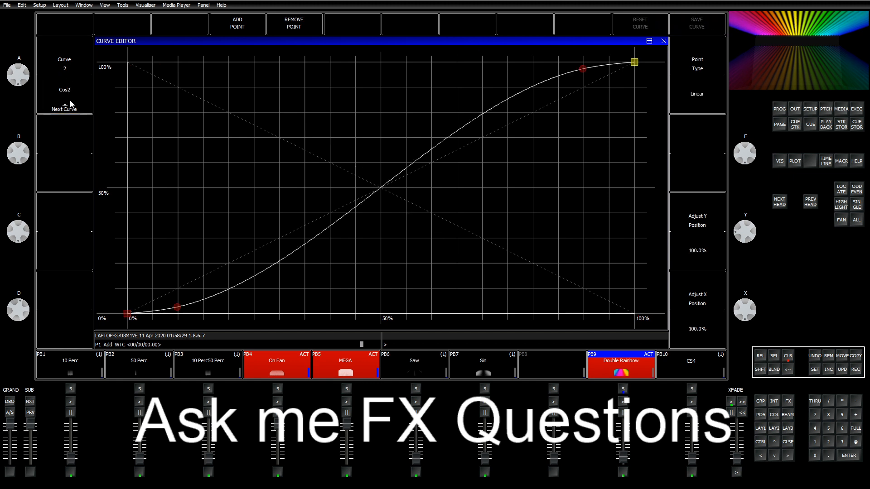
pyautogui.click(66, 59)
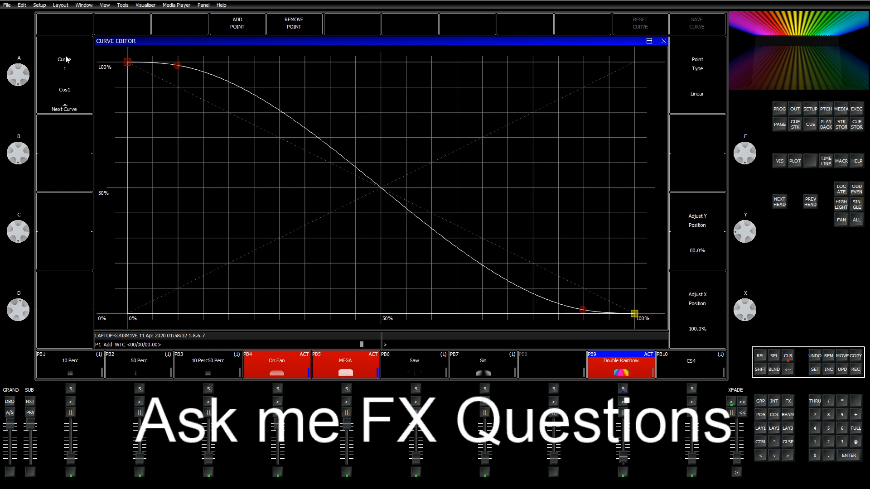
pyautogui.moveTo(178, 66)
pyautogui.mouseDown()
pyautogui.moveTo(132, 62)
pyautogui.moveTo(179, 73)
pyautogui.mouseUp()
pyautogui.click(583, 310)
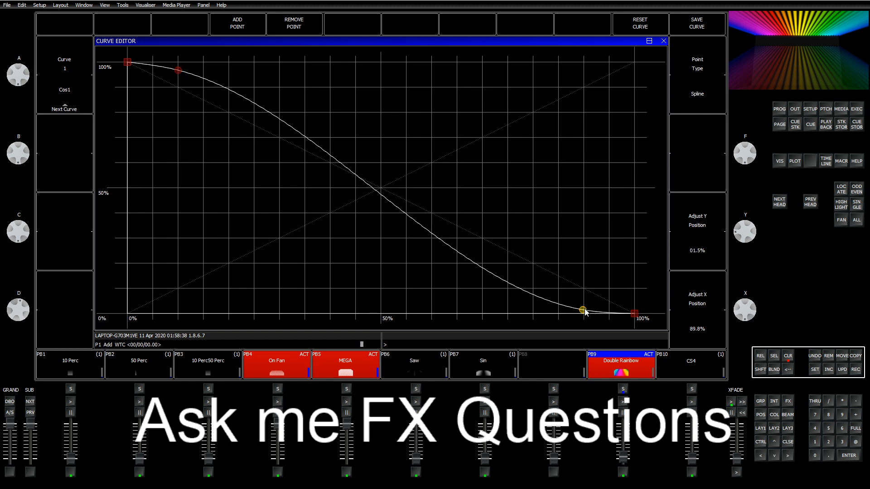
pyautogui.moveTo(585, 310); pyautogui.dragTo(583, 306)
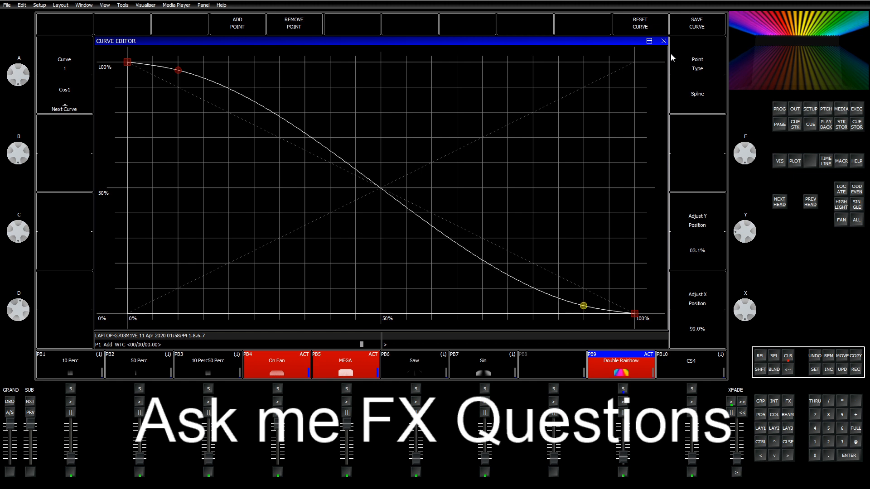
pyautogui.click(692, 23)
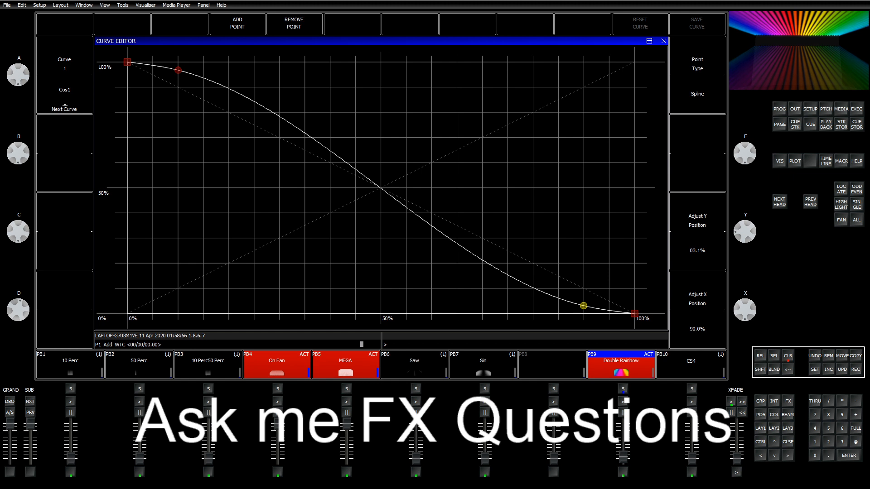
# Nudge Cos1's linear end points to levels of about 99.6% at the start and 0.1% at the end, and save.
pyautogui.click(635, 312)
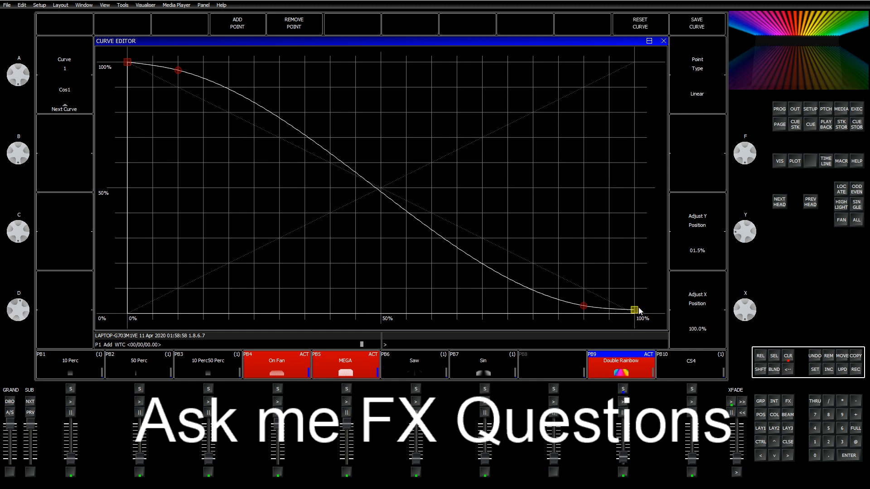
pyautogui.moveTo(642, 318); pyautogui.dragTo(644, 321)
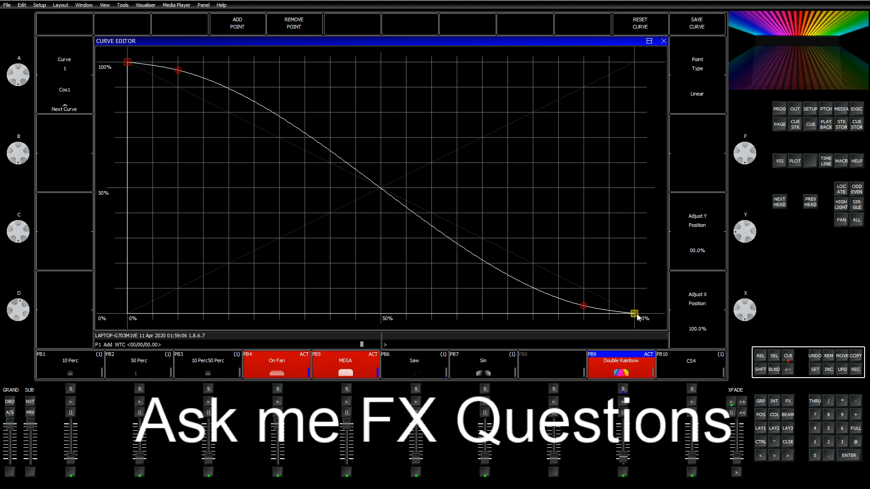
pyautogui.moveTo(641, 319); pyautogui.dragTo(639, 318)
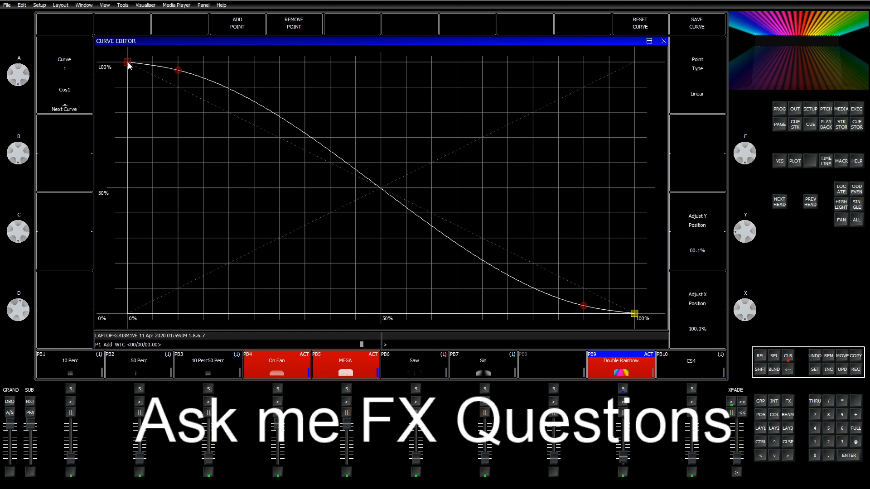
pyautogui.moveTo(128, 62); pyautogui.dragTo(125, 63)
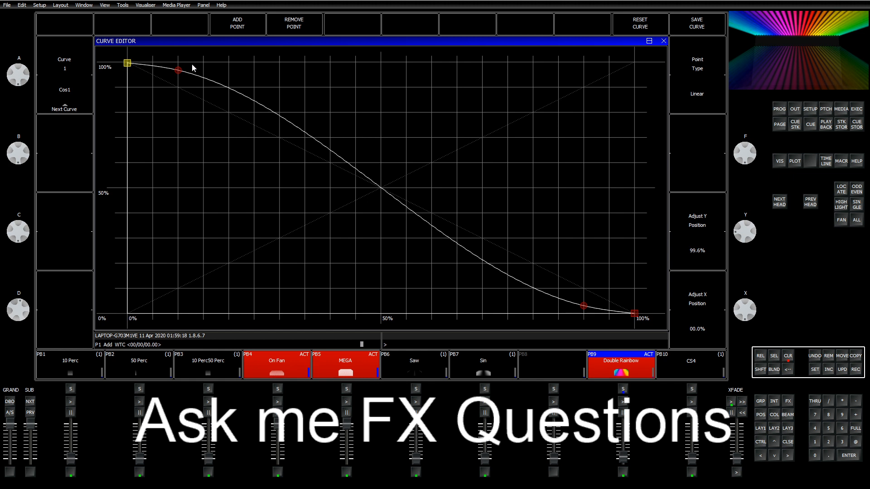
pyautogui.click(702, 28)
# Switch to the Cos2 curve, nudge its linear end points to levels of about 0.4% and 99.5%, and save it.
pyautogui.click(89, 106)
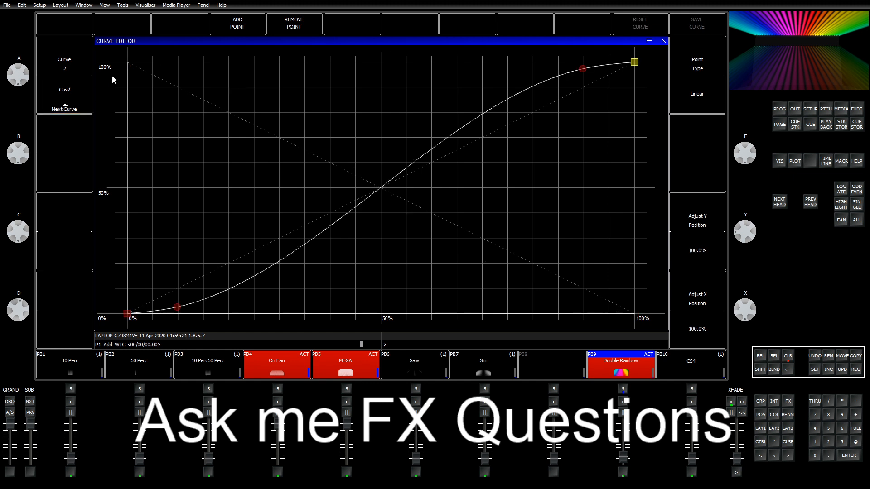
pyautogui.click(635, 62)
pyautogui.moveTo(637, 63); pyautogui.dragTo(638, 65)
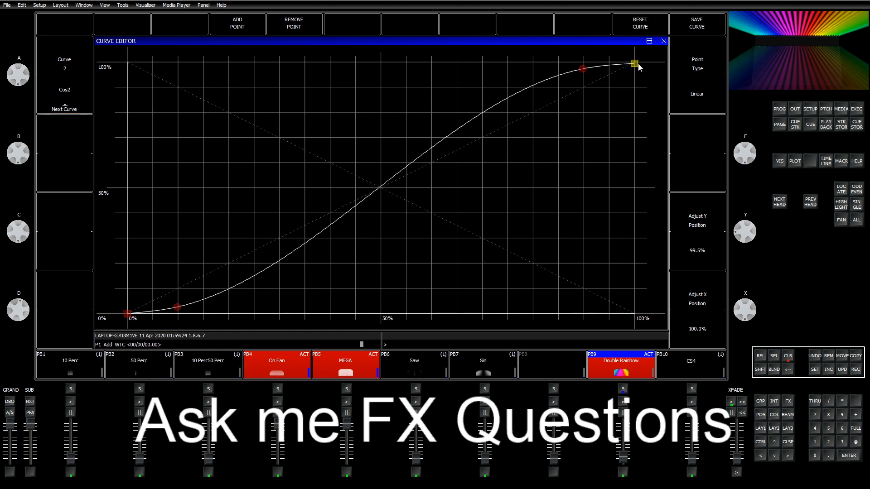
pyautogui.click(126, 314)
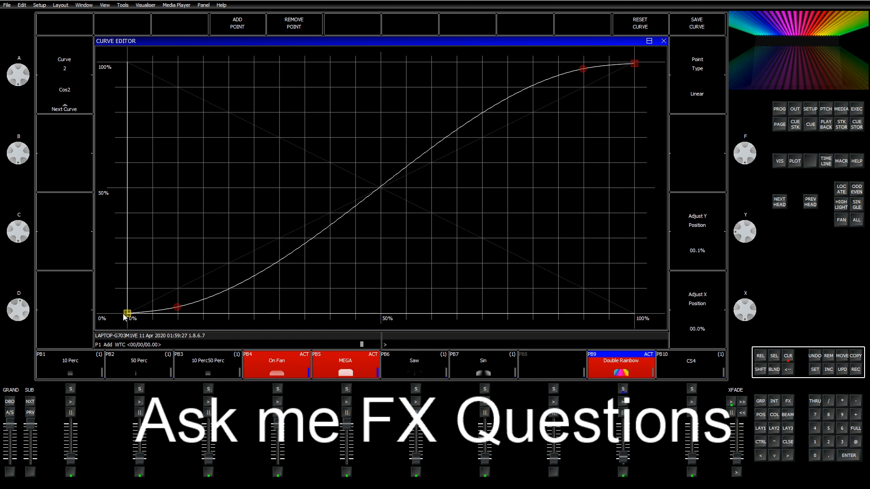
pyautogui.moveTo(123, 314); pyautogui.dragTo(122, 313)
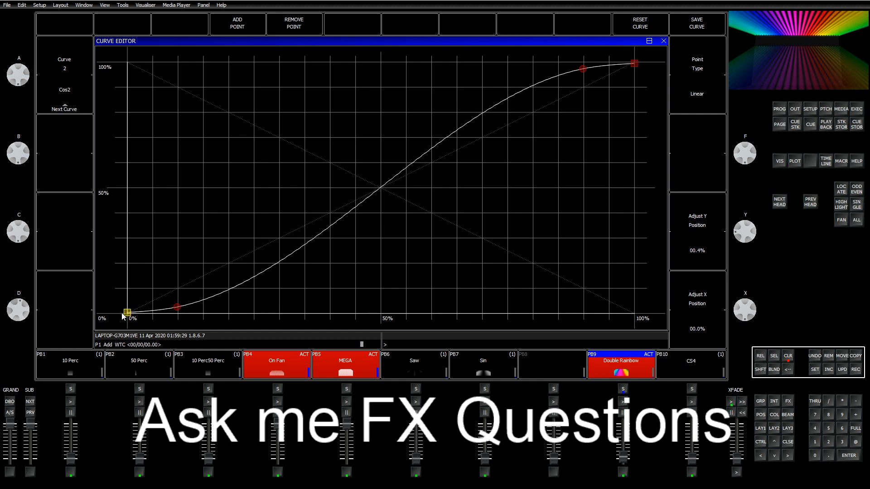
pyautogui.click(689, 26)
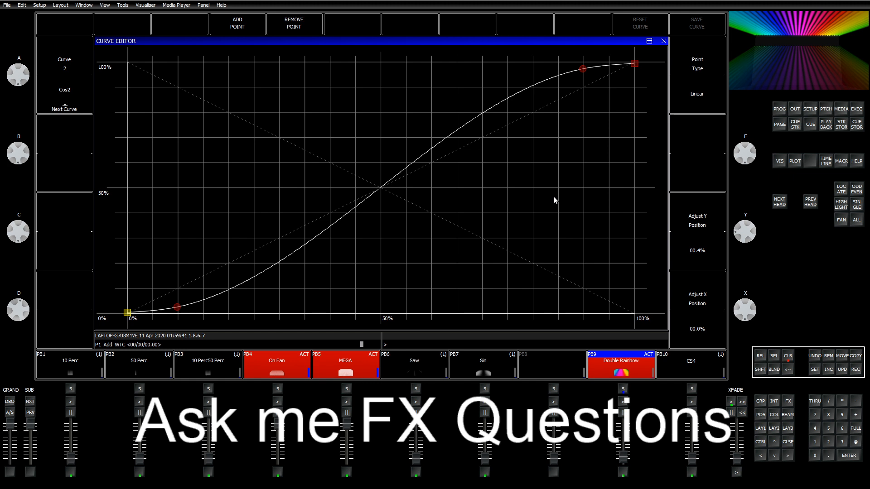
# Change the Cos2 curve's end points to the Spline type and return them to levels of 0% and 100%.
pyautogui.click(686, 98)
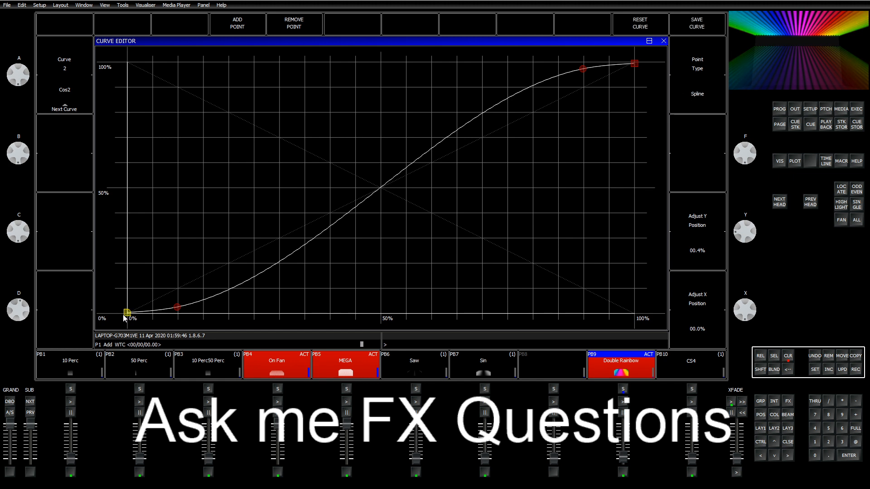
pyautogui.moveTo(127, 314); pyautogui.dragTo(118, 336)
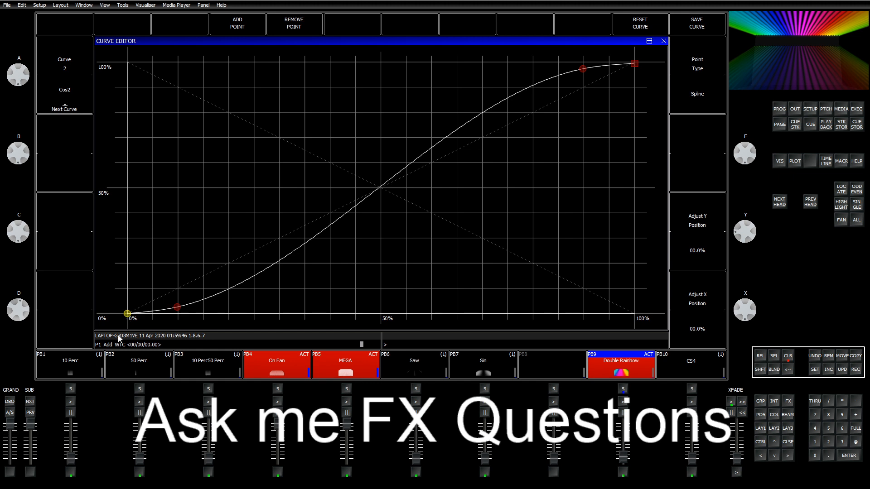
pyautogui.click(637, 65)
pyautogui.click(709, 100)
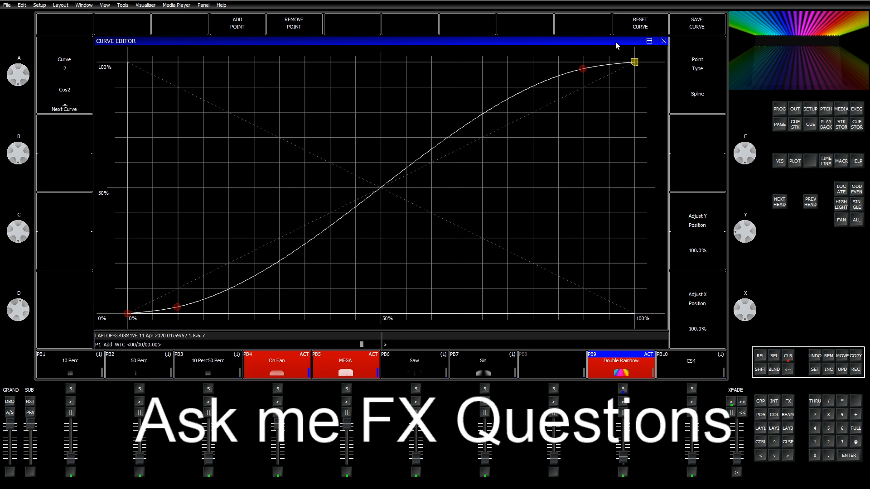
# Save Cos2, switch to Cos1, change its end points to Spline type at levels of 100% and 0%, and save it.
pyautogui.click(698, 27)
pyautogui.click(79, 64)
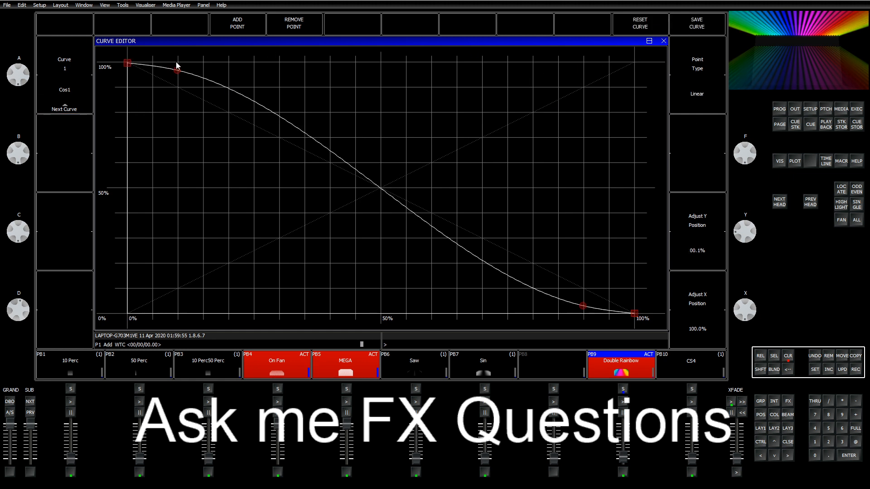
pyautogui.click(127, 63)
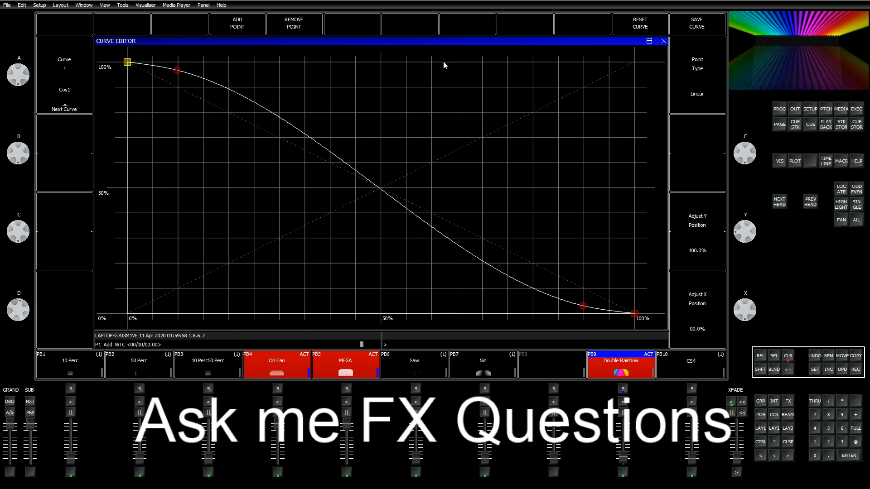
pyautogui.click(696, 92)
pyautogui.click(634, 313)
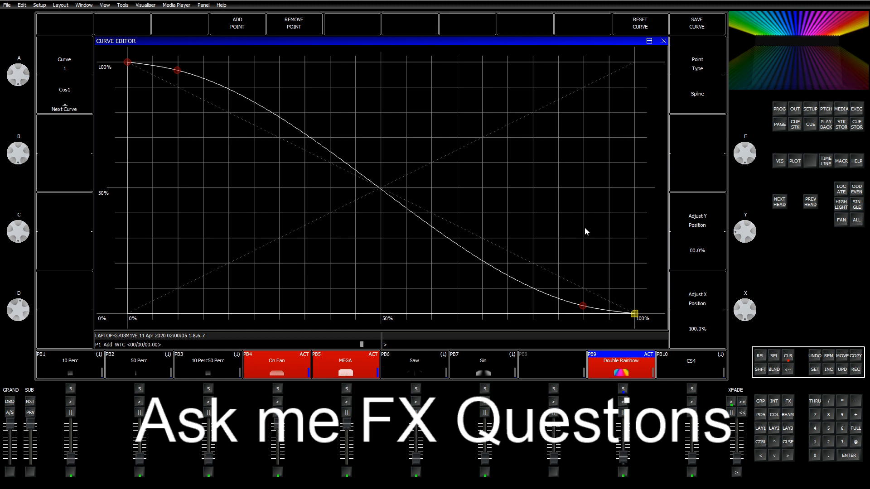
pyautogui.click(686, 21)
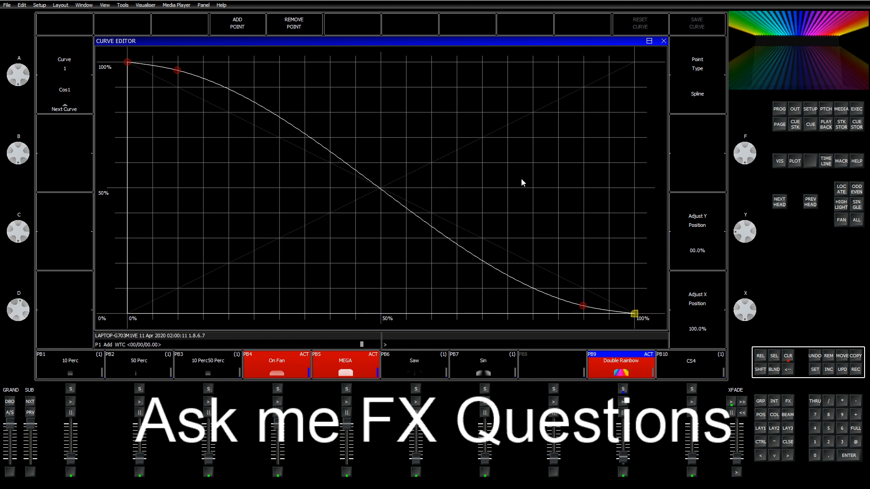
# Examine the colour output levels of the MegaPointe heads in the outputs list and return to the groups layout.
pyautogui.click(788, 431)
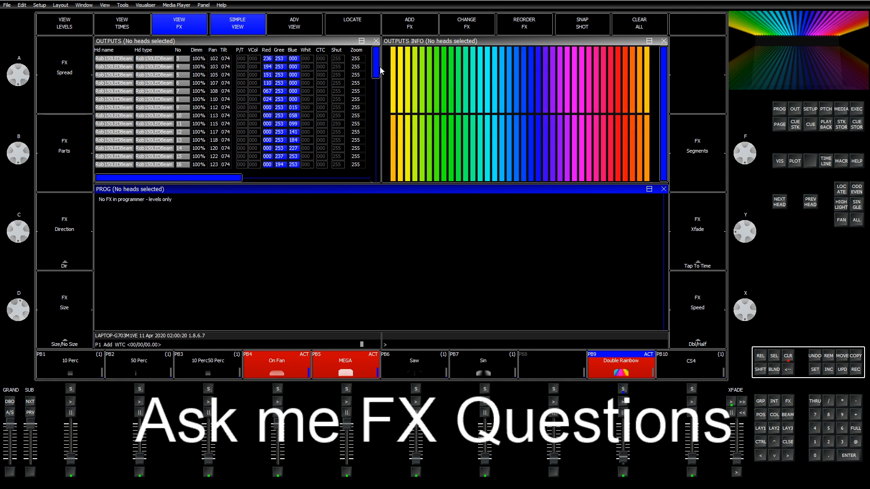
pyautogui.moveTo(377, 75); pyautogui.dragTo(370, 156)
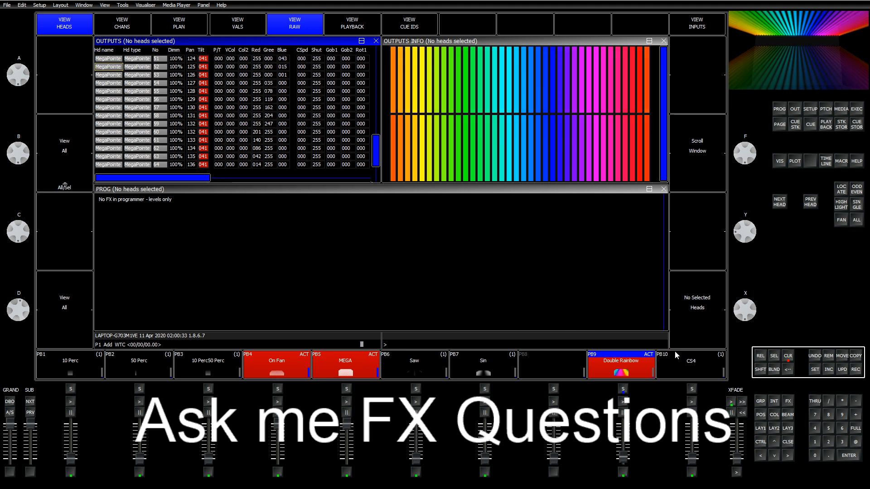
pyautogui.click(764, 430)
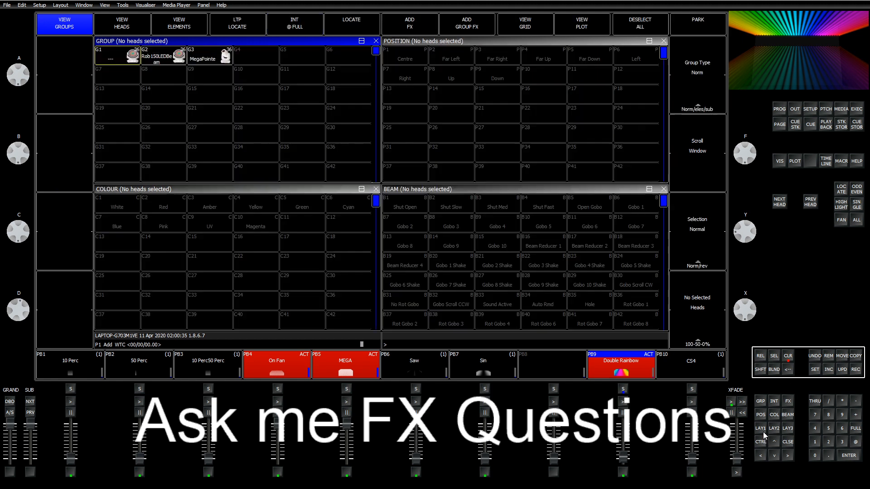
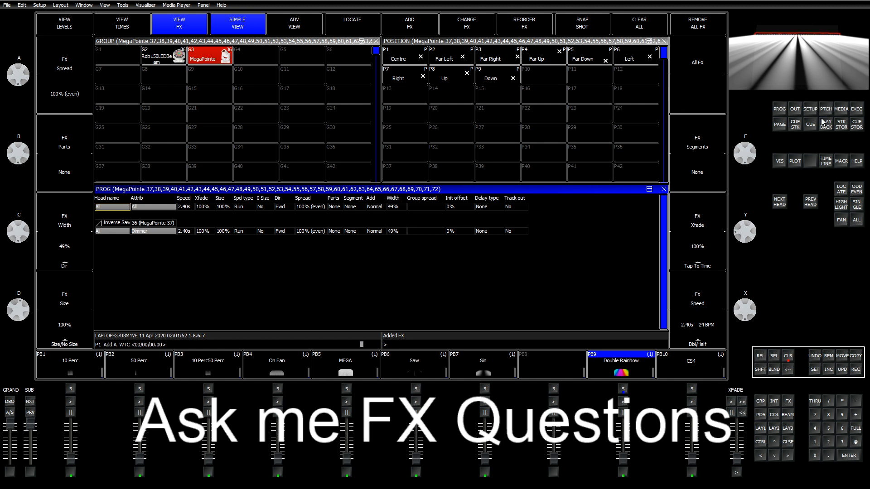
# Inspect the curve assigned to the inverse saw effect and bring up user curve 4 for editing, discarding changes to Cos1.
pyautogui.click(789, 401)
pyautogui.click(344, 30)
pyautogui.click(203, 78)
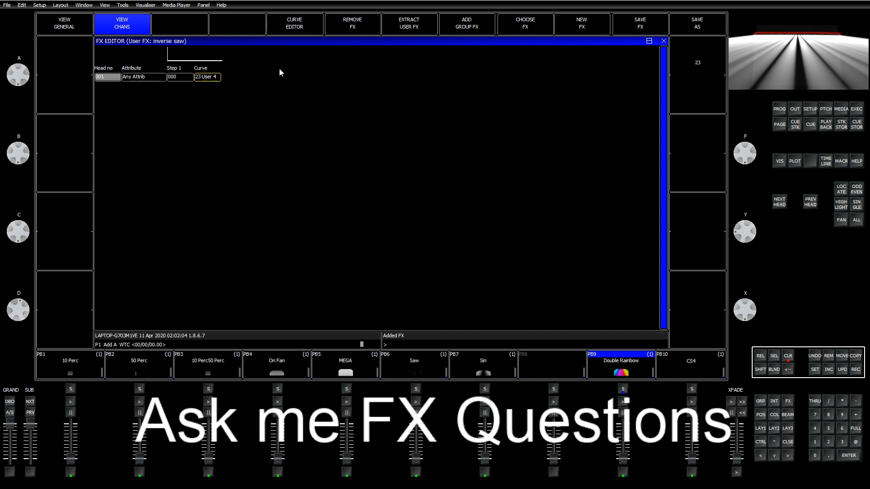
pyautogui.click(294, 26)
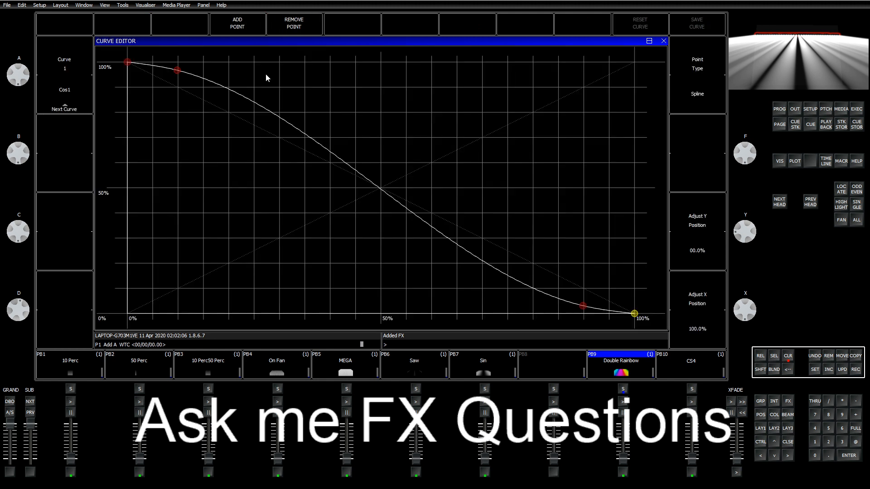
pyautogui.click(72, 111)
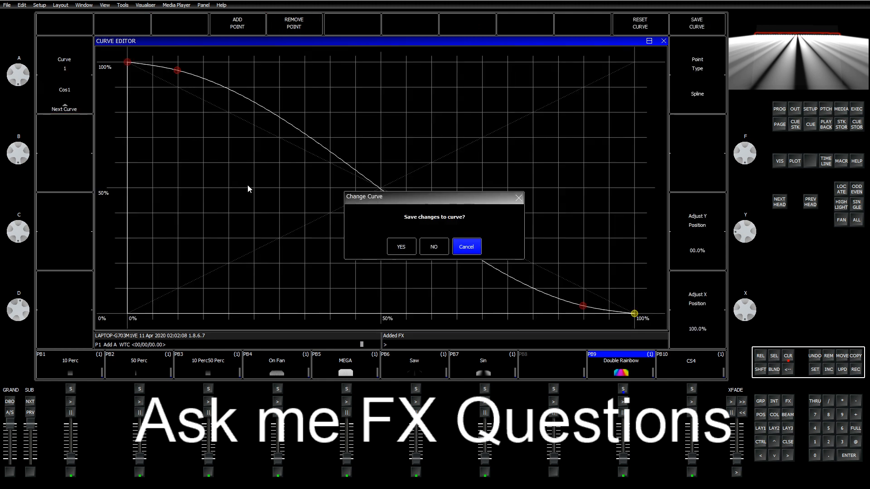
pyautogui.click(434, 248)
pyautogui.click(74, 114)
pyautogui.click(53, 91)
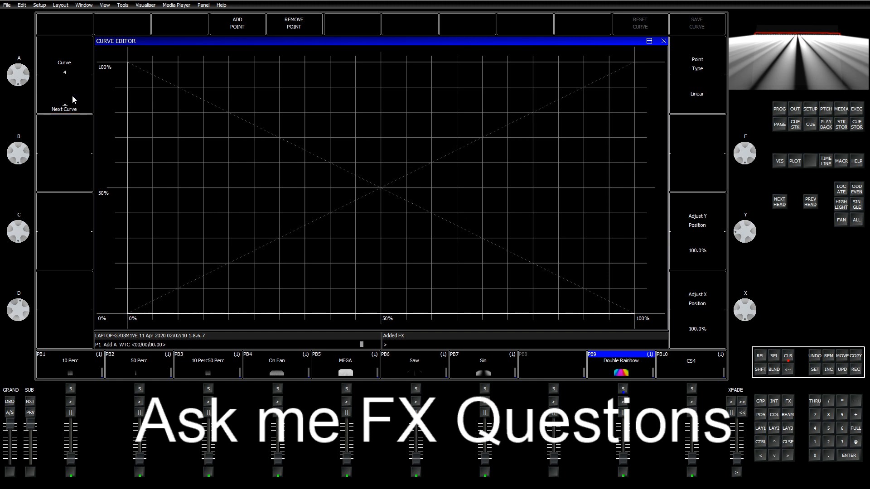
# Add points to curve 4 and shape it to jump from 0% to 100% at the start and fall to 0% at the end.
pyautogui.click(250, 30)
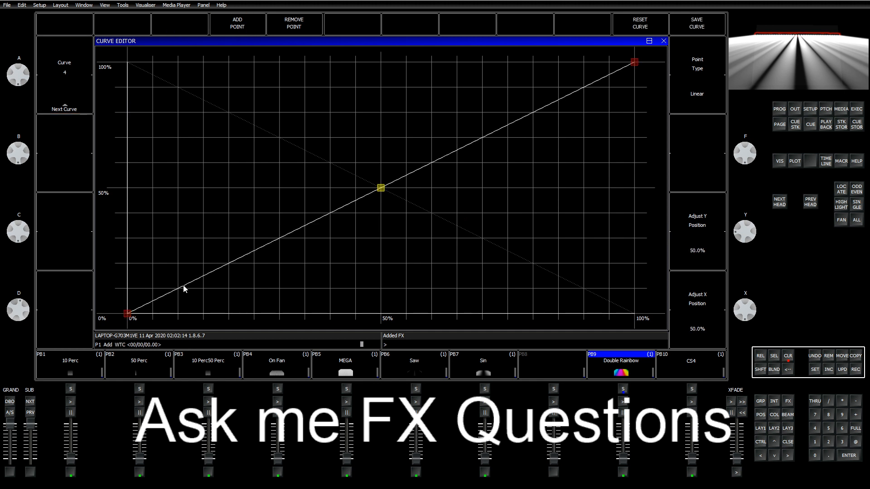
pyautogui.moveTo(128, 314); pyautogui.dragTo(109, 37)
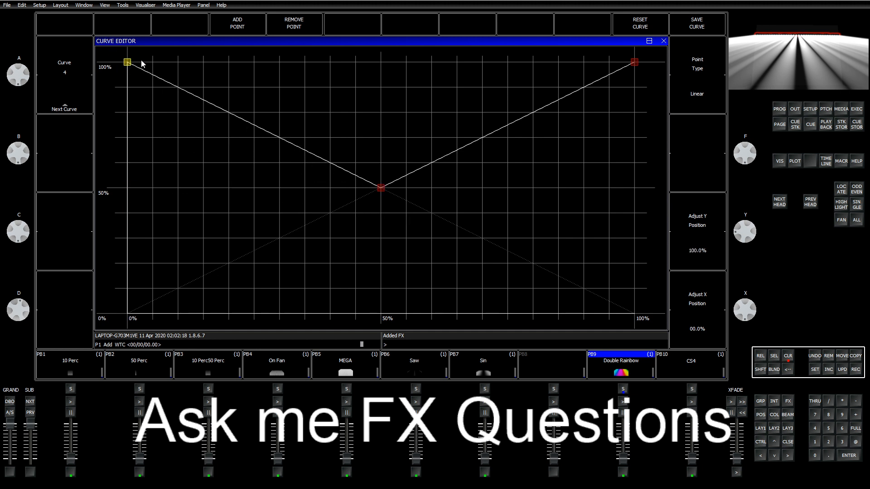
pyautogui.click(222, 31)
pyautogui.moveTo(128, 63); pyautogui.dragTo(125, 317)
pyautogui.moveTo(255, 125); pyautogui.dragTo(113, 56)
pyautogui.moveTo(635, 63); pyautogui.dragTo(635, 314)
# Remove the middle point from curve 4, leaving a straight downward ramp, and save the curve.
pyautogui.moveTo(380, 190); pyautogui.dragTo(466, 213)
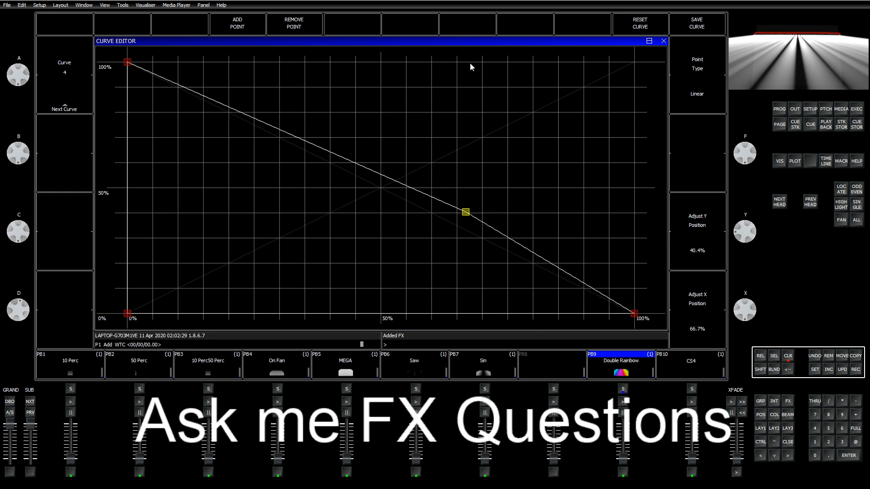
pyautogui.click(300, 27)
pyautogui.click(633, 312)
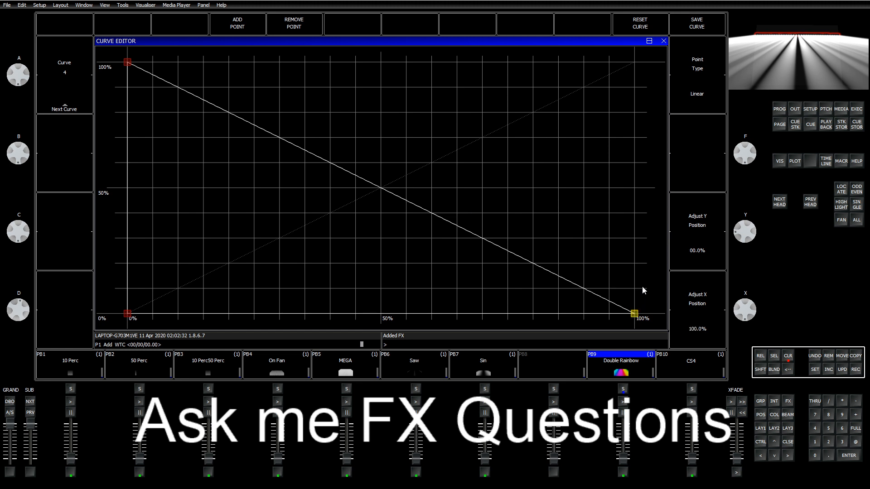
pyautogui.moveTo(128, 313)
pyautogui.mouseDown()
pyautogui.moveTo(127, 249)
pyautogui.moveTo(127, 313)
pyautogui.mouseUp()
pyautogui.click(690, 23)
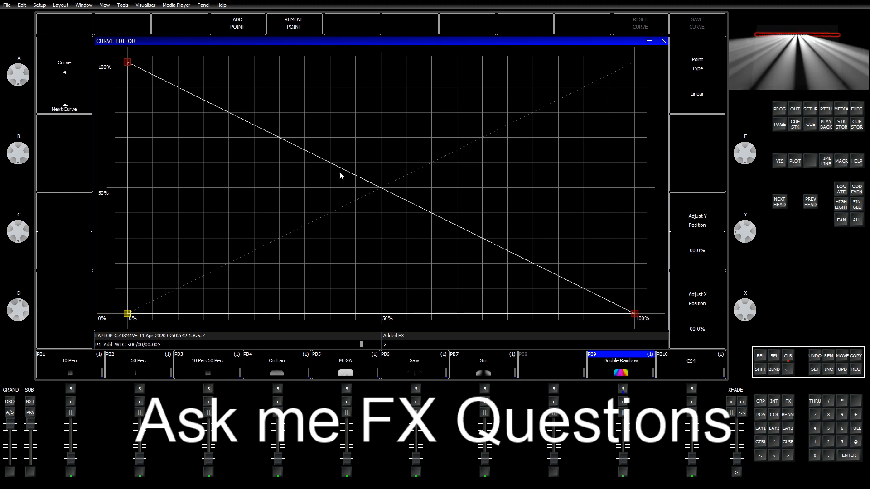
# Leave curve 4 and review the inverse saw effect's general parameters.
pyautogui.click(664, 40)
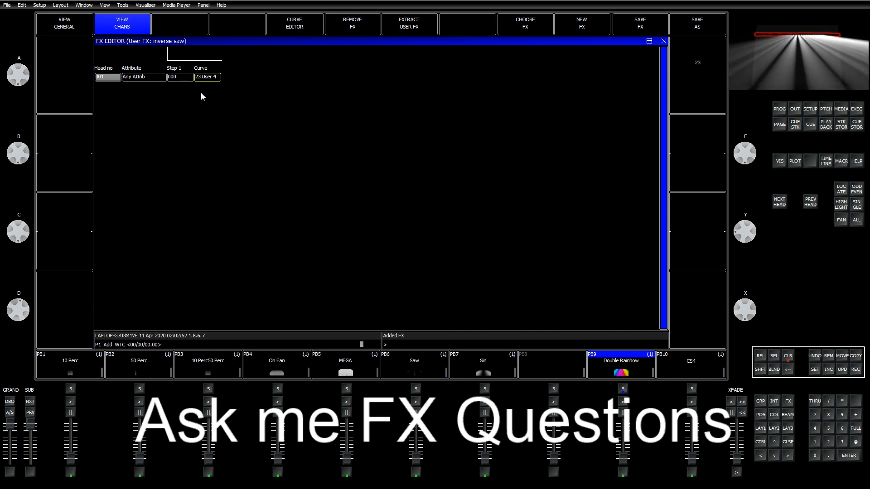
pyautogui.click(83, 28)
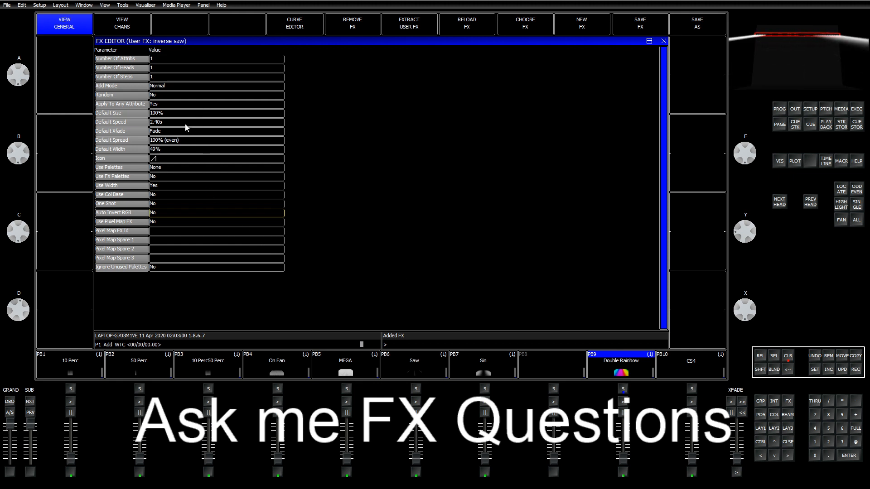
pyautogui.click(665, 42)
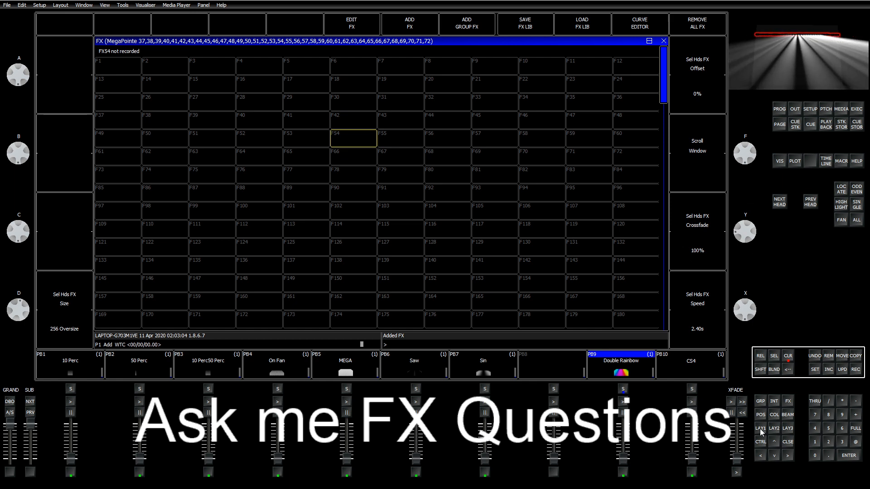
# Set the width of the inverse saw effect in the programmer to 50%.
pyautogui.click(780, 109)
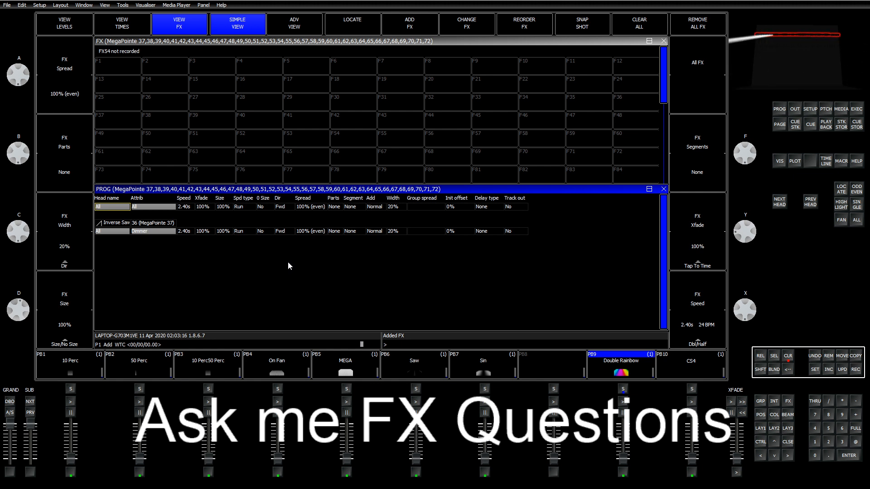
pyautogui.press('shift')
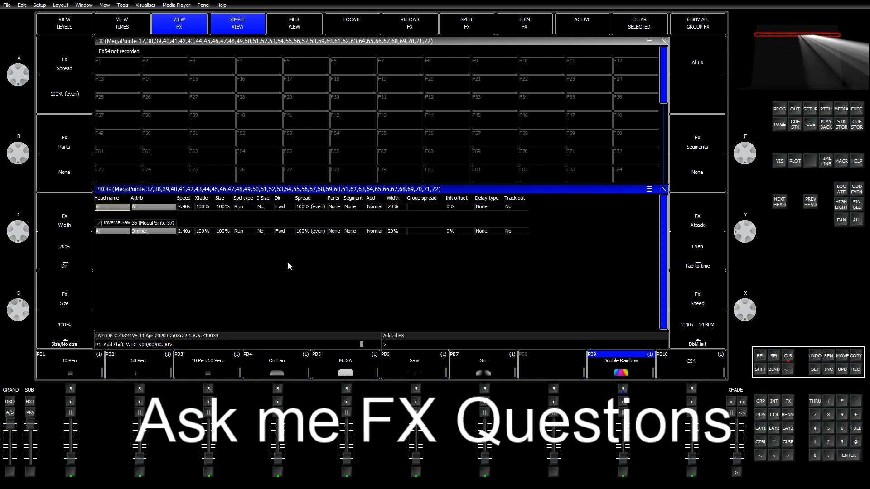
pyautogui.press('shift')
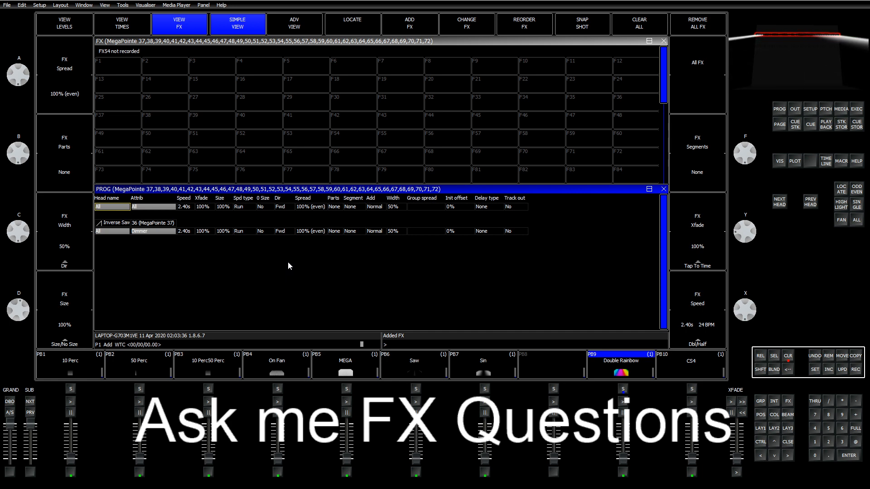
# Show the heads' outputs in plan view above the programmer and set the inverse saw effect's Add mode to Plus.
pyautogui.click(774, 431)
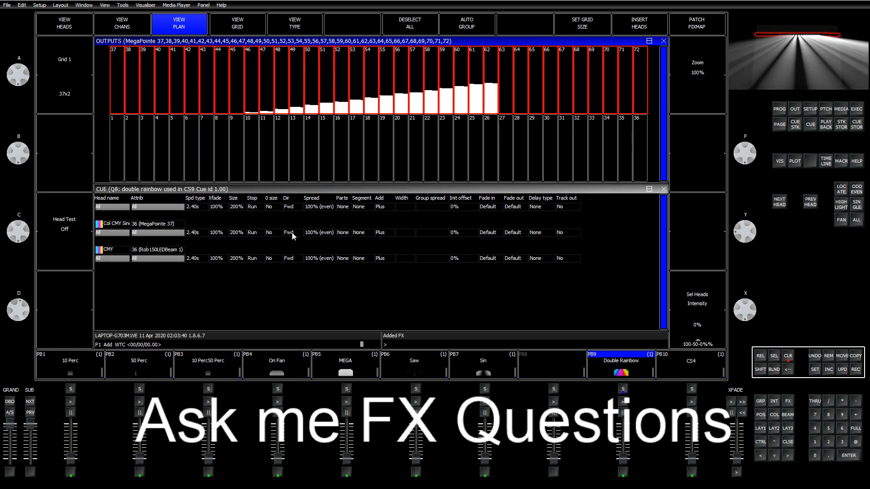
pyautogui.click(780, 109)
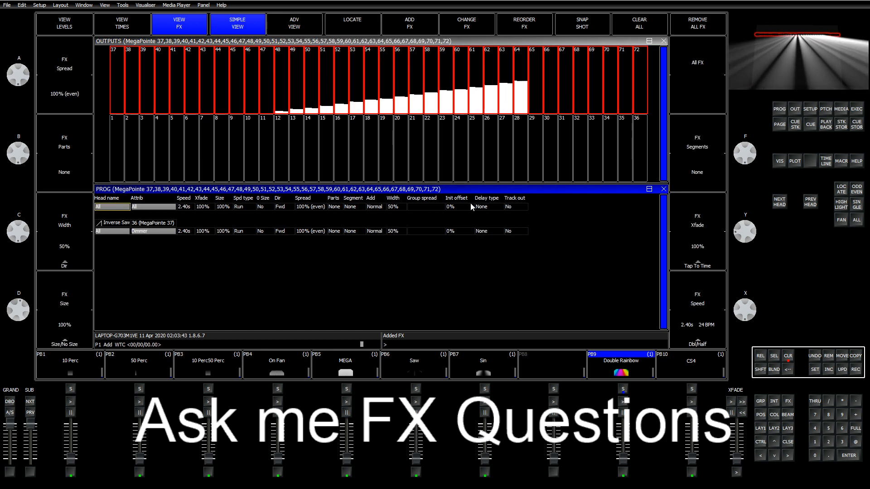
pyautogui.click(376, 209)
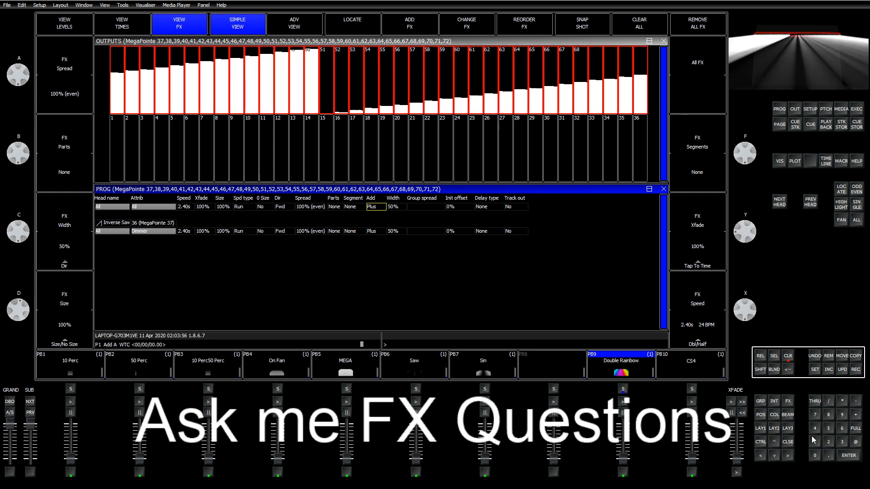
# Check the Add Mode among the inverse saw effect's general settings and close the effect's editor.
pyautogui.click(789, 402)
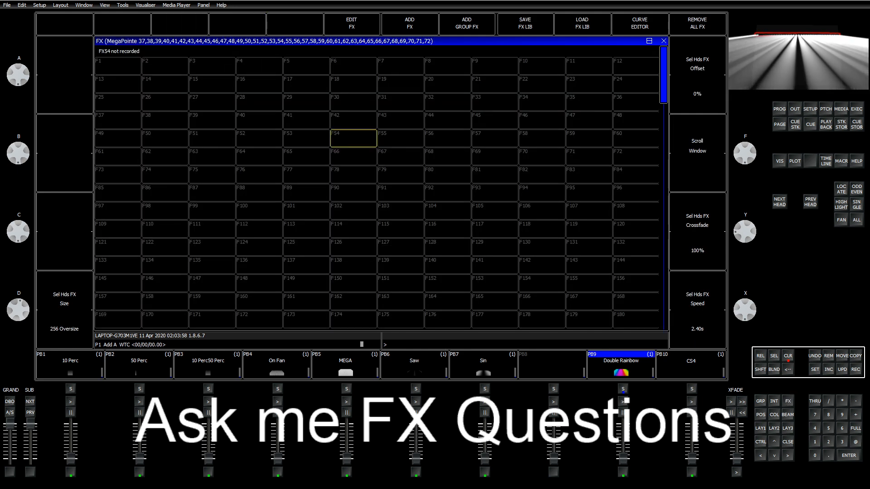
pyautogui.click(353, 27)
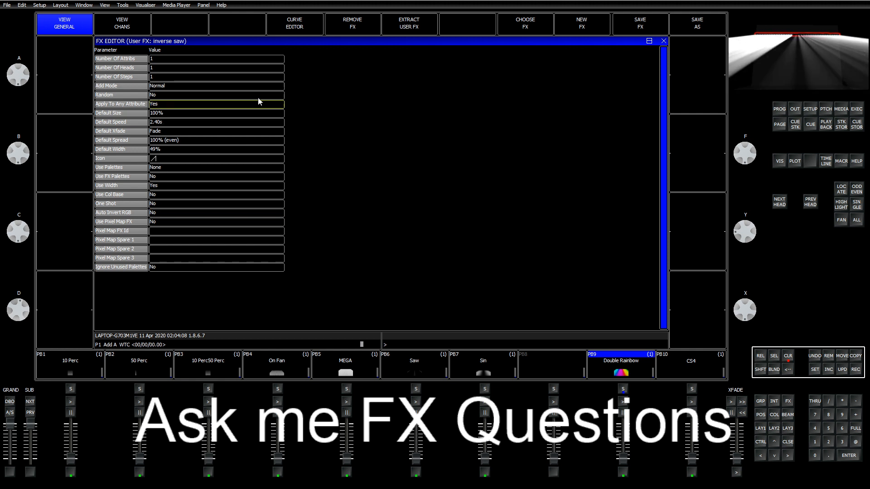
pyautogui.click(664, 41)
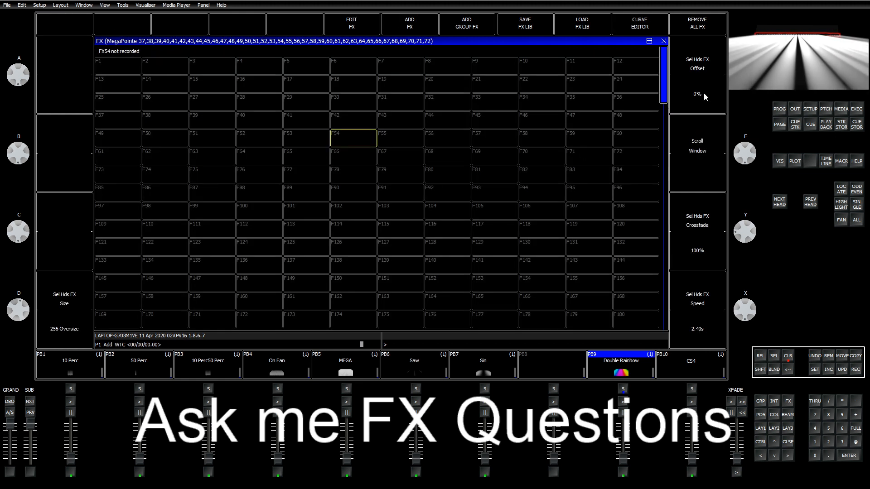
# Clear the programmer and select the MegaPointe group.
pyautogui.click(758, 431)
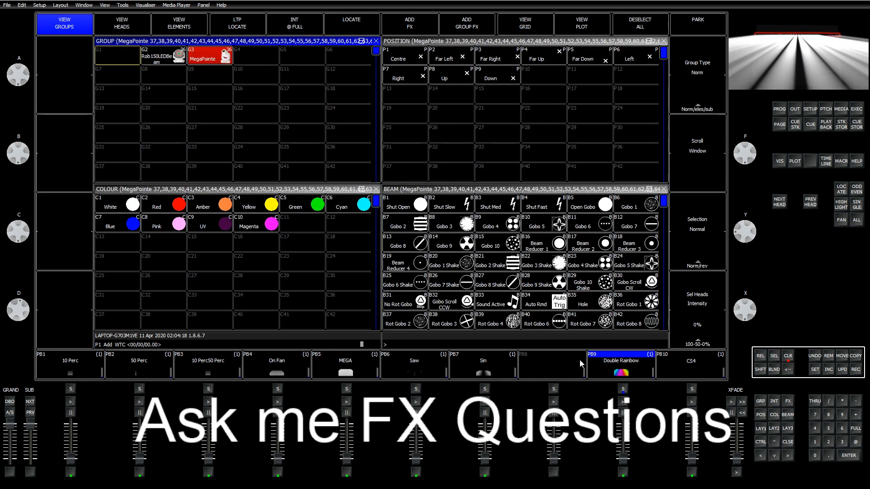
pyautogui.click(790, 361)
pyautogui.click(202, 60)
pyautogui.click(431, 28)
pyautogui.click(118, 66)
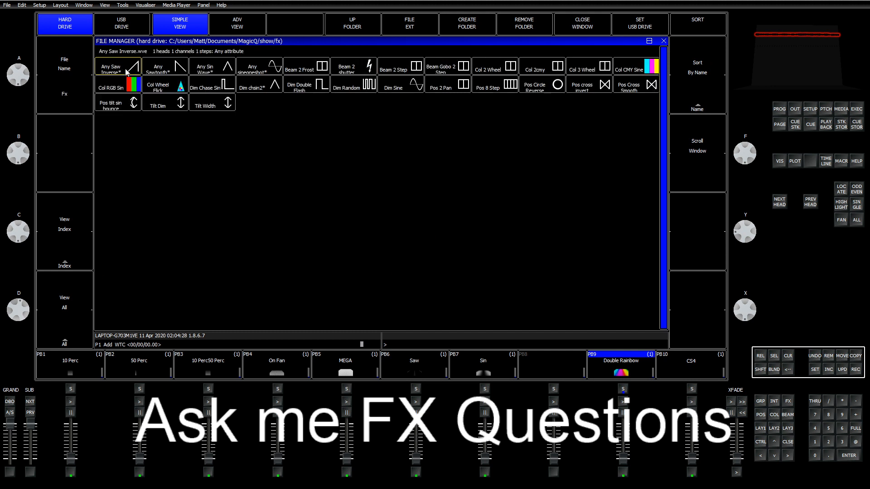
pyautogui.click(127, 72)
pyautogui.click(384, 166)
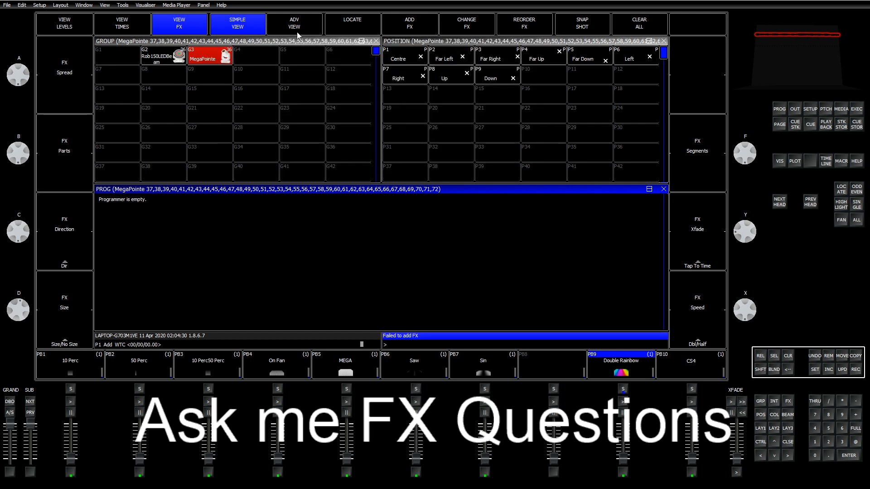
# Apply the Any Sawtooth effect to the MegaPointes' Dimmer, with its Add mode set to Plus and its width to 32%.
pyautogui.click(433, 23)
pyautogui.click(136, 68)
pyautogui.click(168, 70)
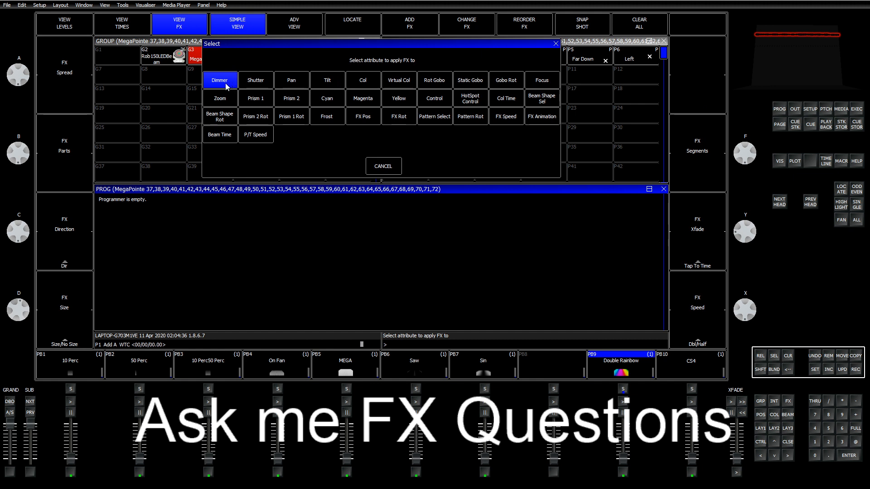
pyautogui.click(220, 81)
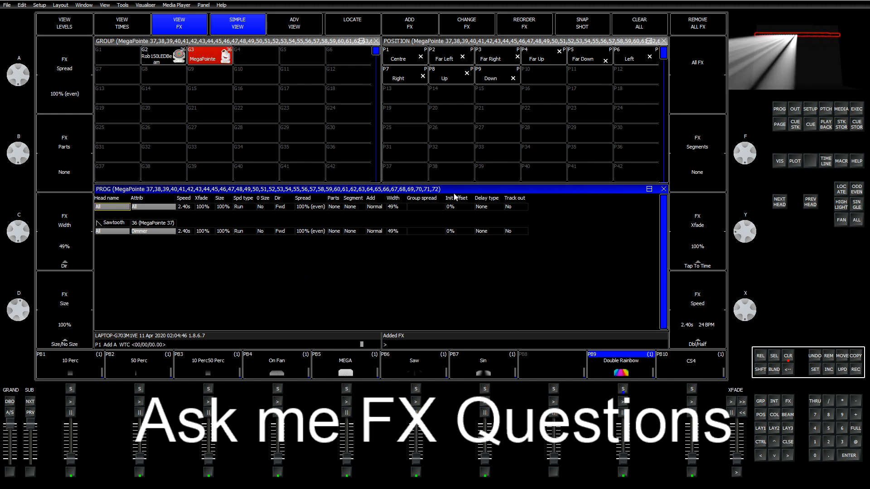
pyautogui.click(370, 232)
pyautogui.click(369, 232)
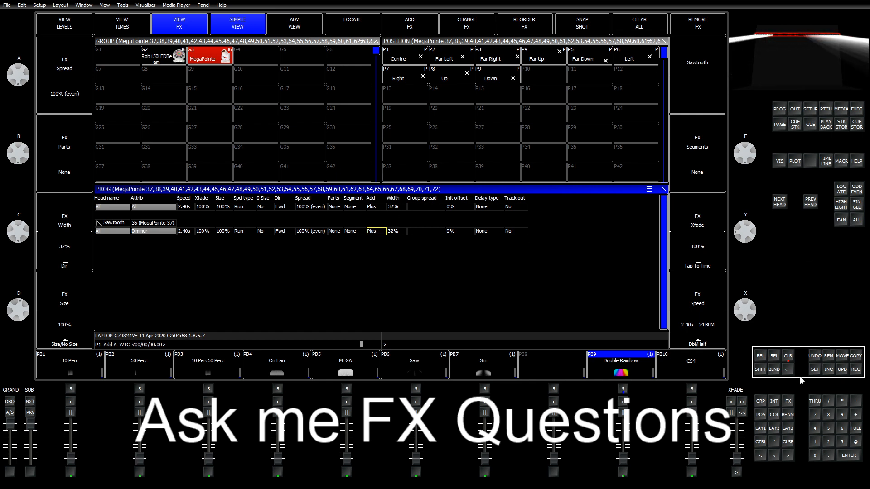
# Examine the Sawtooth effect's channel curve and general settings, including its Add Mode, in the FX editor.
pyautogui.click(789, 402)
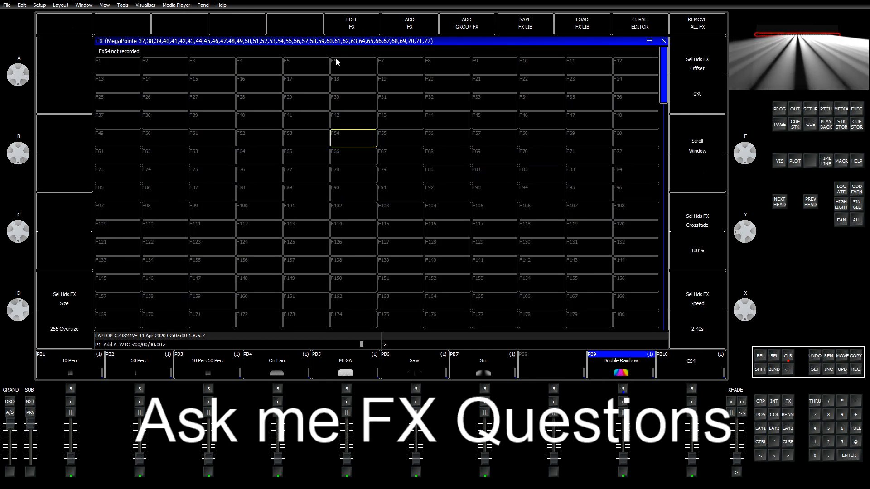
pyautogui.click(351, 24)
pyautogui.click(125, 27)
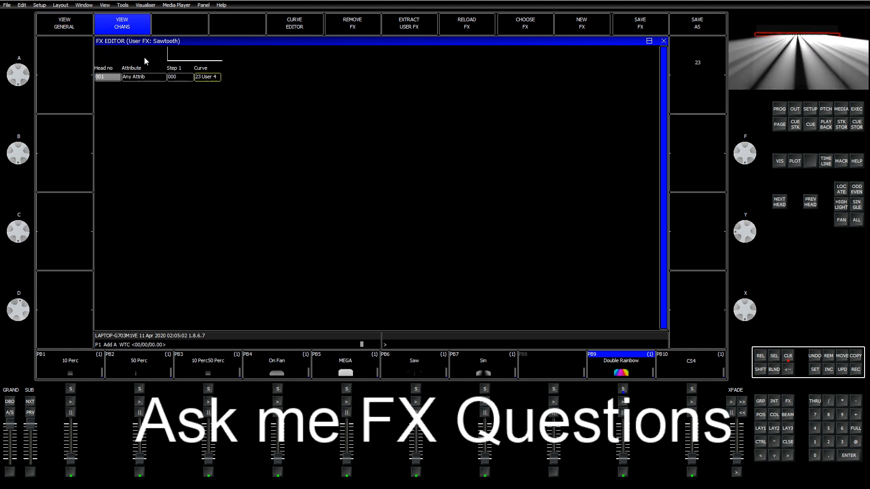
pyautogui.click(71, 29)
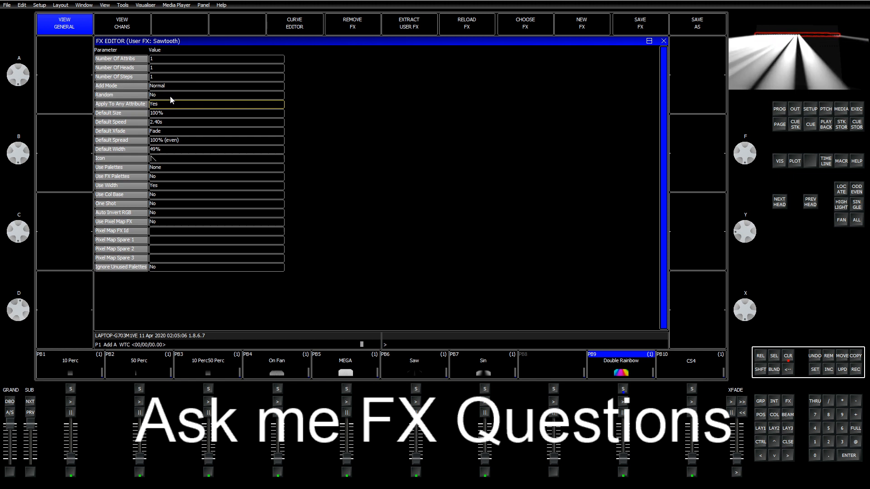
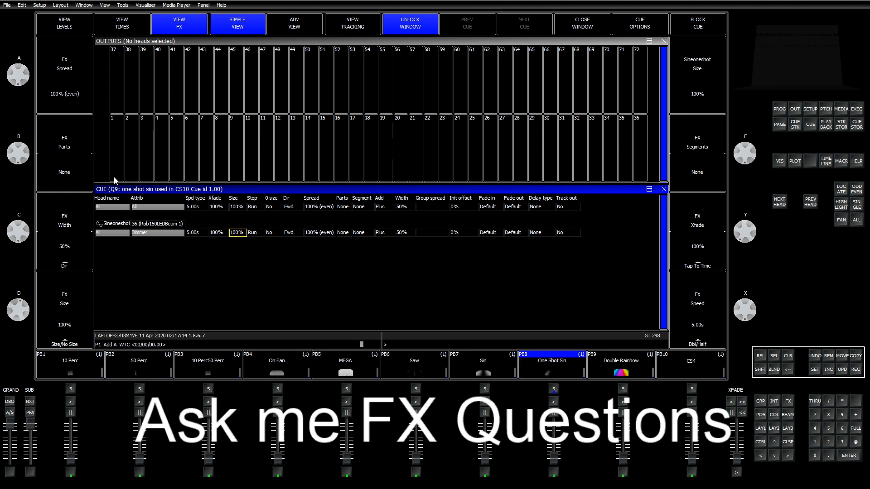
# Set the one shot sin cue's effect speed to 1.00s and trigger the One Shot Sin playback repeatedly to test it.
pyautogui.click(194, 233)
pyautogui.write('1')
pyautogui.press('Return')
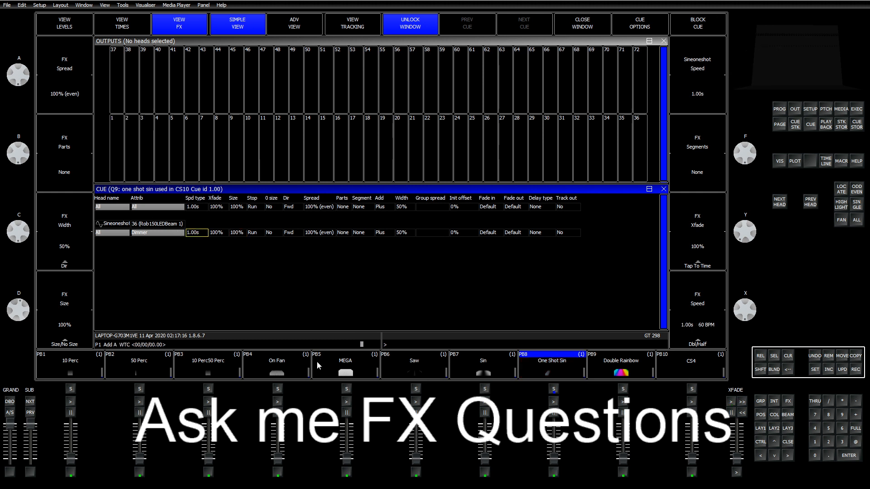
pyautogui.click(554, 472)
pyautogui.click(554, 473)
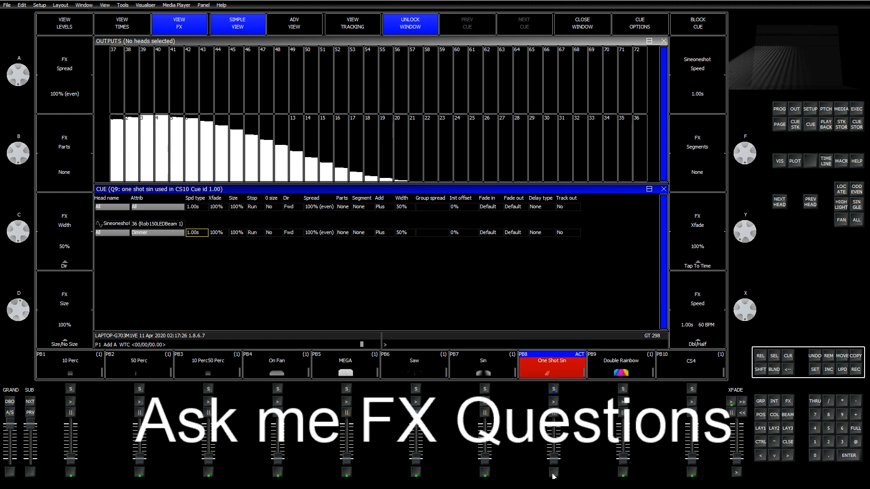
pyautogui.click(554, 473)
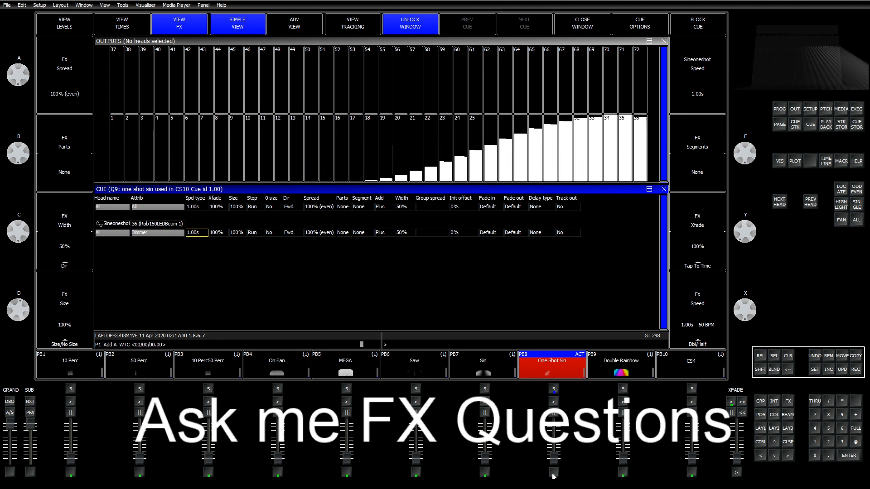
pyautogui.click(554, 474)
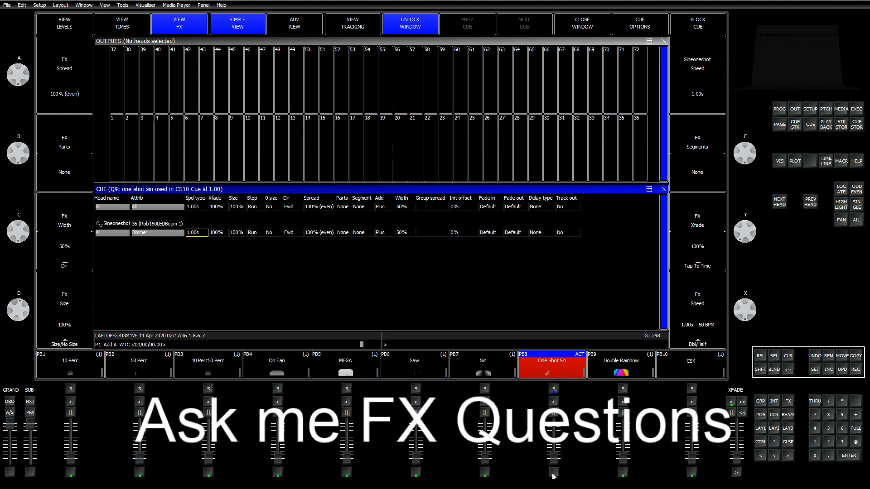
pyautogui.click(553, 474)
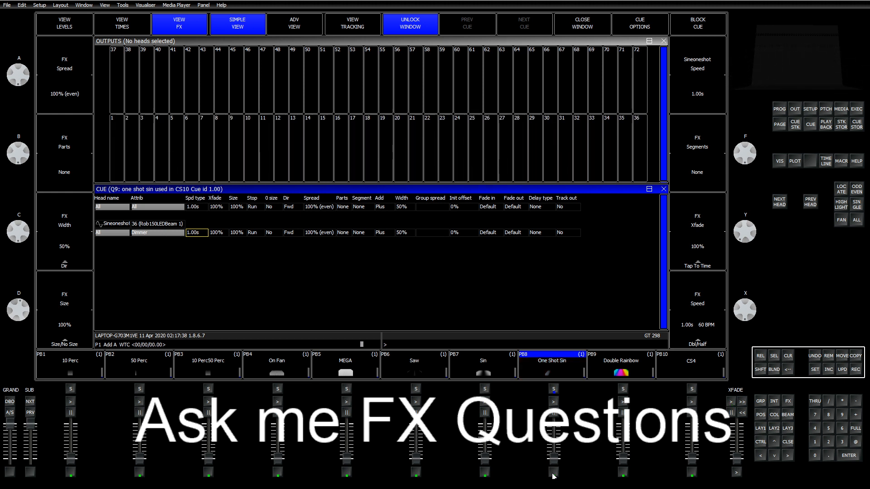
pyautogui.click(553, 474)
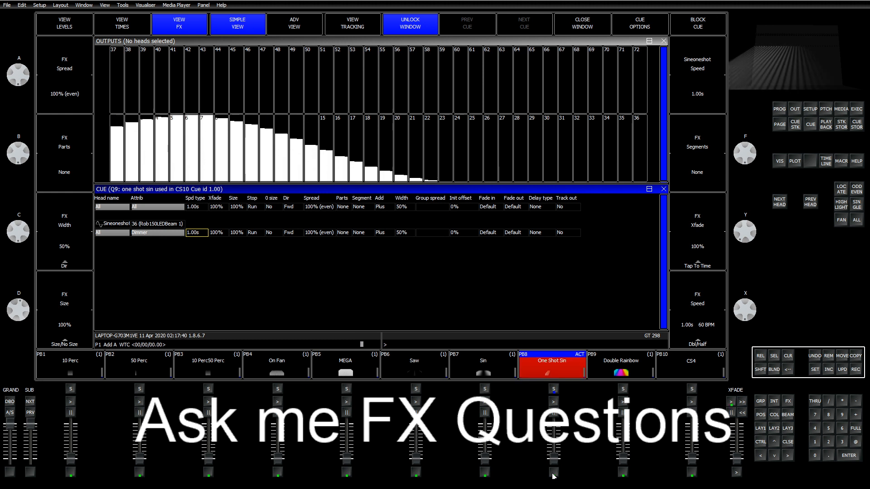
# Reduce the one shot sin effect's width to 17% while triggering its playback to compare the narrower wave.
pyautogui.click(554, 475)
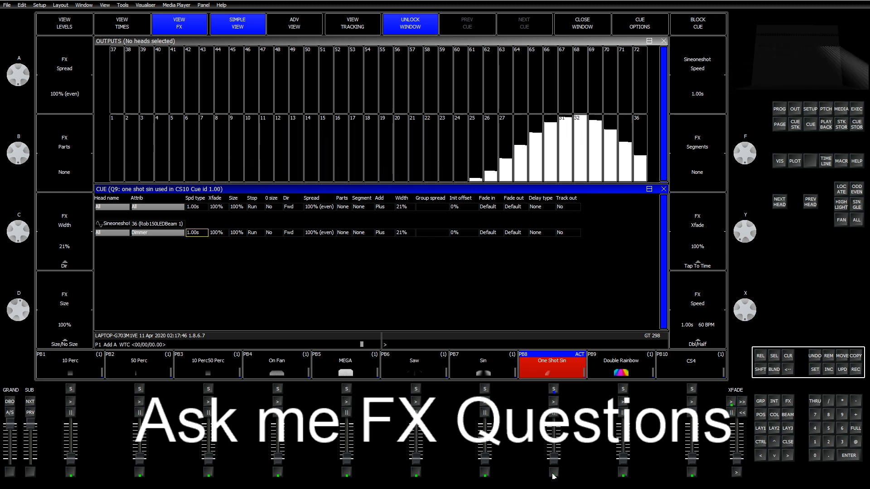
pyautogui.click(553, 474)
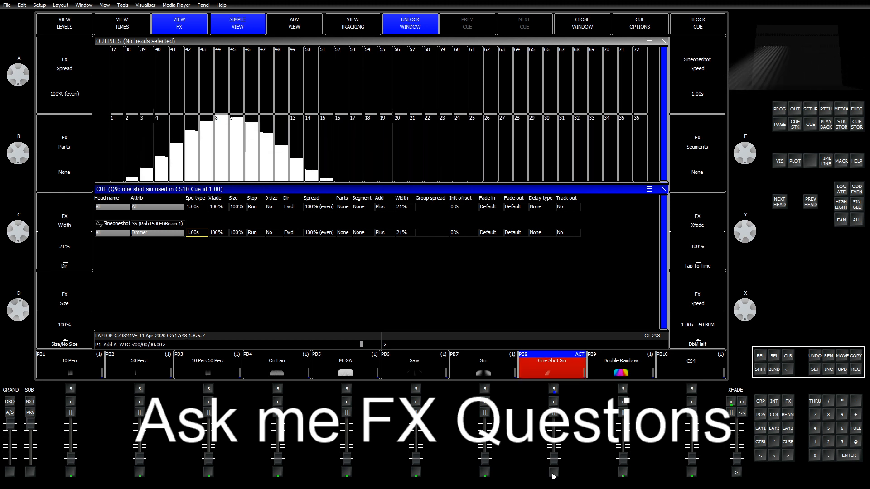
pyautogui.click(553, 474)
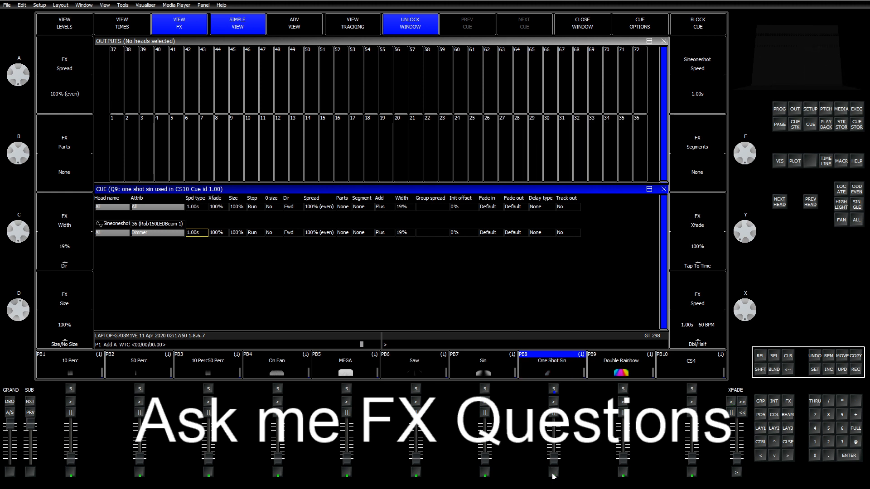
pyautogui.click(552, 474)
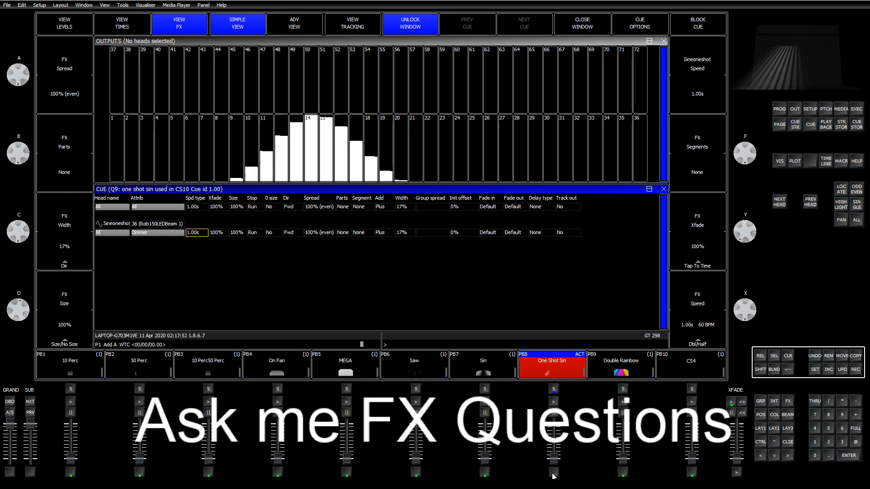
pyautogui.click(553, 474)
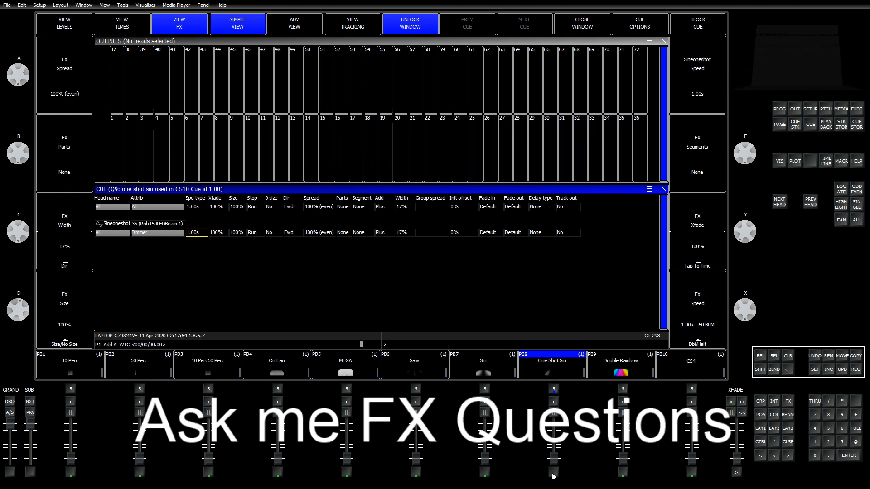
# Set the one shot sin effect's speed to 0.20s and repeatedly trigger its playback to test the faster wave.
pyautogui.write('0')
pyautogui.click(553, 474)
pyautogui.click(552, 474)
pyautogui.click(552, 474)
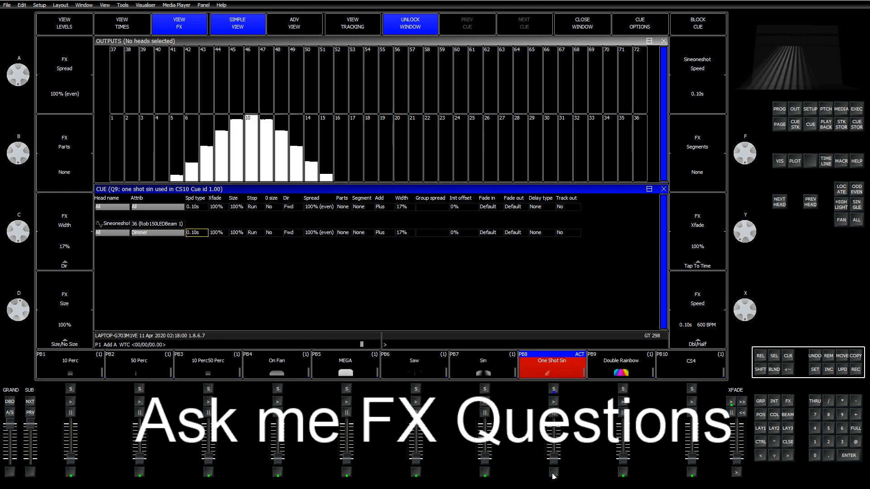
pyautogui.click(553, 474)
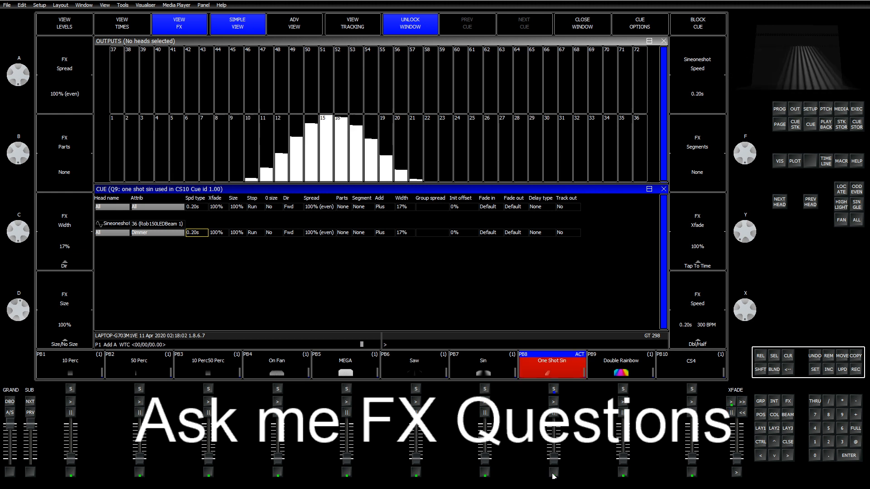
pyautogui.click(553, 474)
pyautogui.click(552, 474)
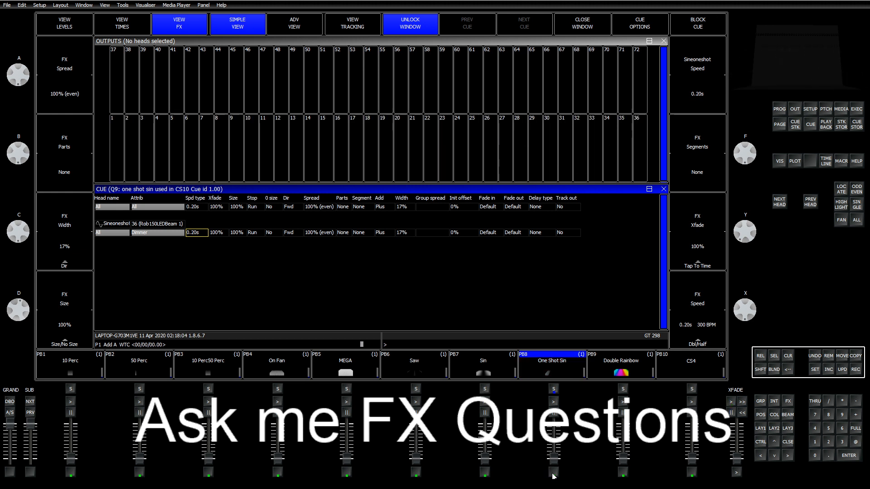
pyautogui.click(553, 474)
pyautogui.click(553, 474)
pyautogui.click(553, 472)
pyautogui.click(553, 472)
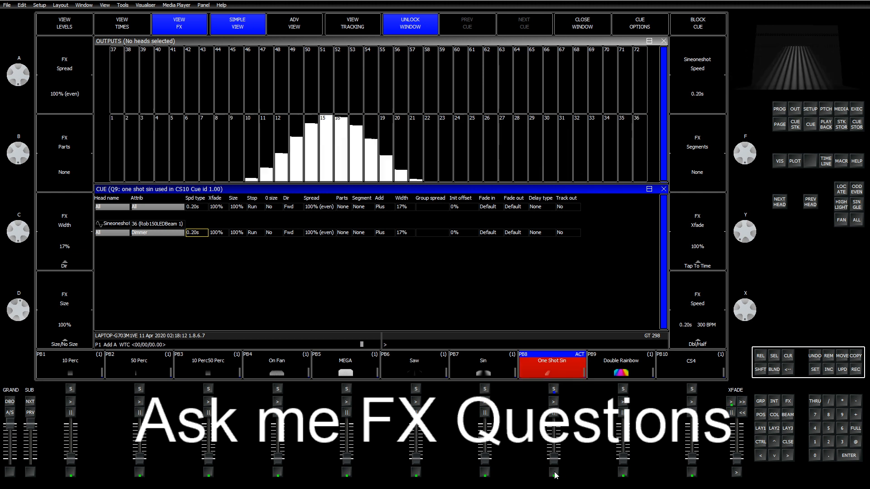
pyautogui.click(554, 473)
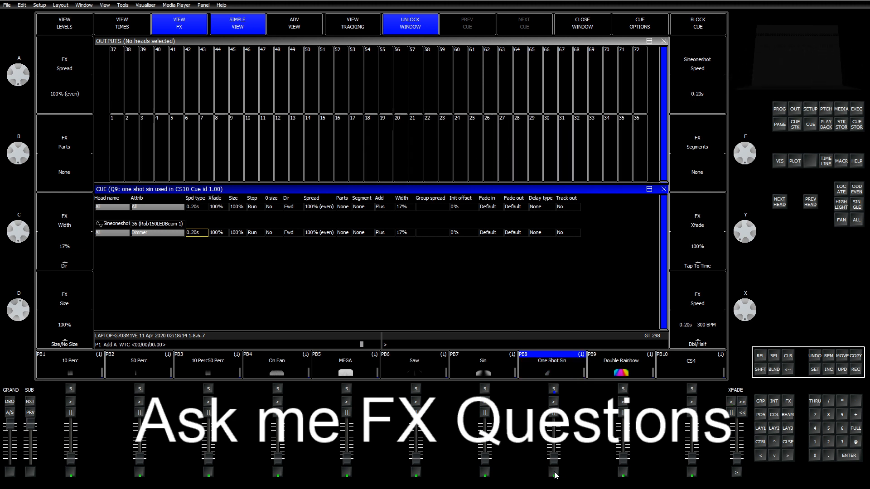
pyautogui.click(555, 473)
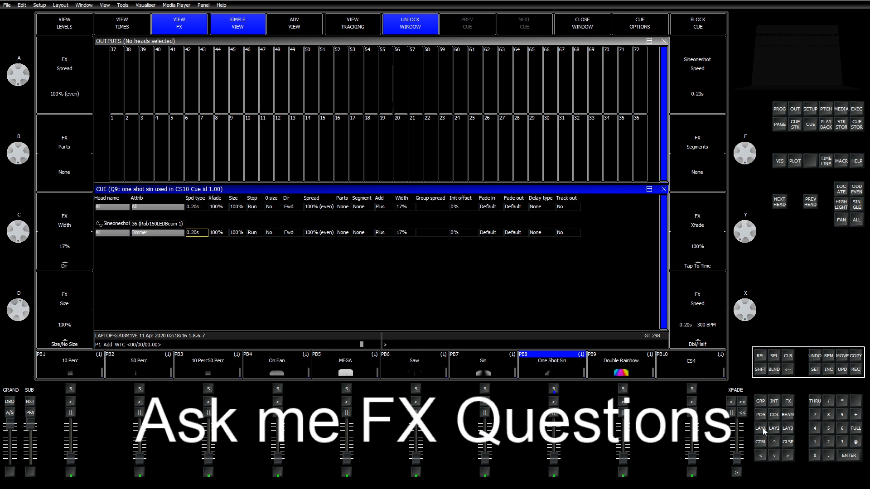
# Look at the sineoneshot effect's steps and curves in the FX editor, close it and clear the programmer.
pyautogui.click(762, 429)
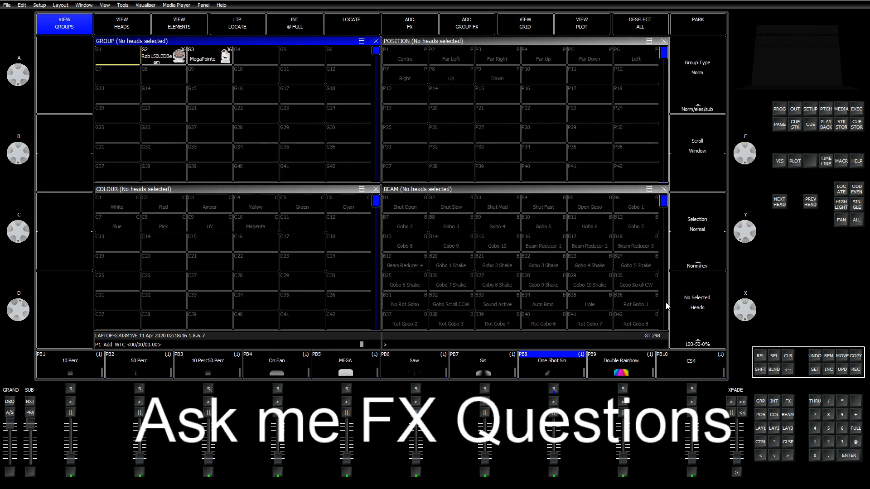
pyautogui.click(787, 405)
pyautogui.click(366, 32)
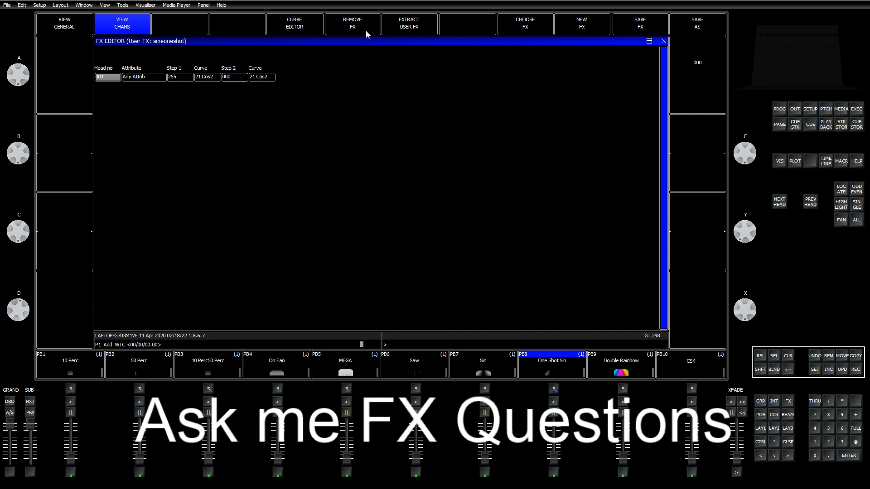
pyautogui.click(663, 42)
pyautogui.click(788, 356)
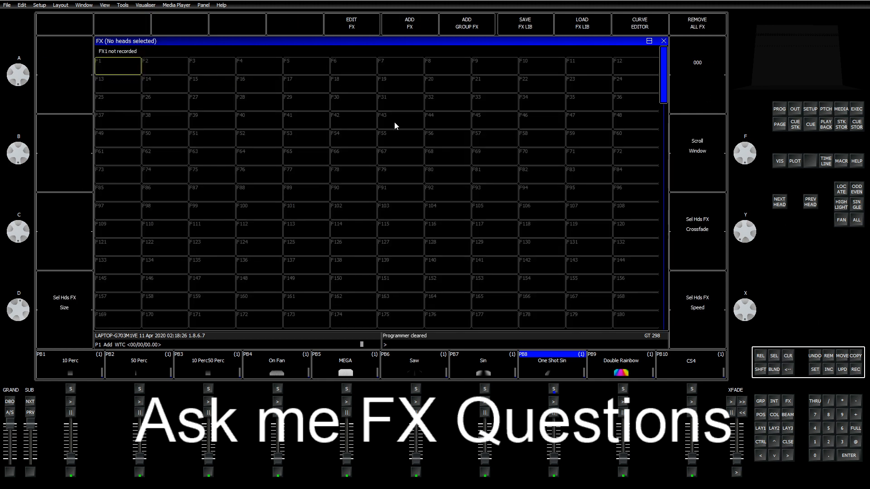
# Try to add the Beam 2 Frost effect to the Rob150LEDBeam group, cancelling at the palette choice and clearing the programmer.
pyautogui.click(763, 428)
pyautogui.click(165, 58)
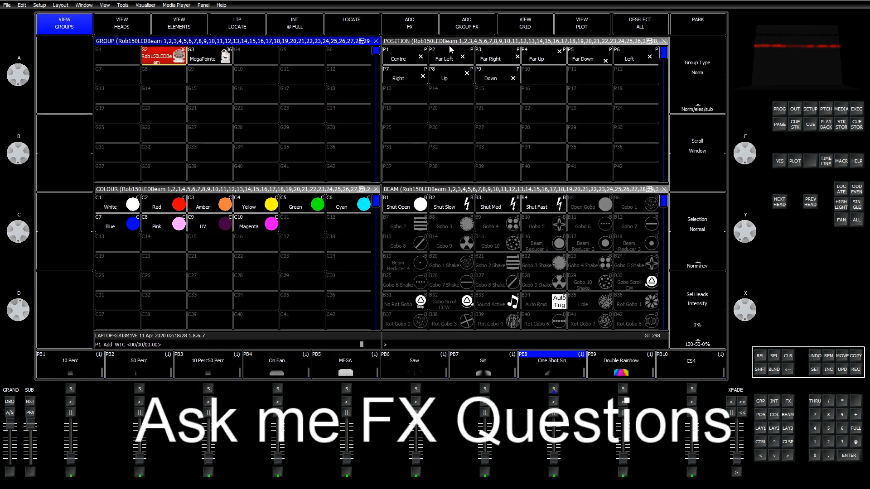
pyautogui.click(409, 23)
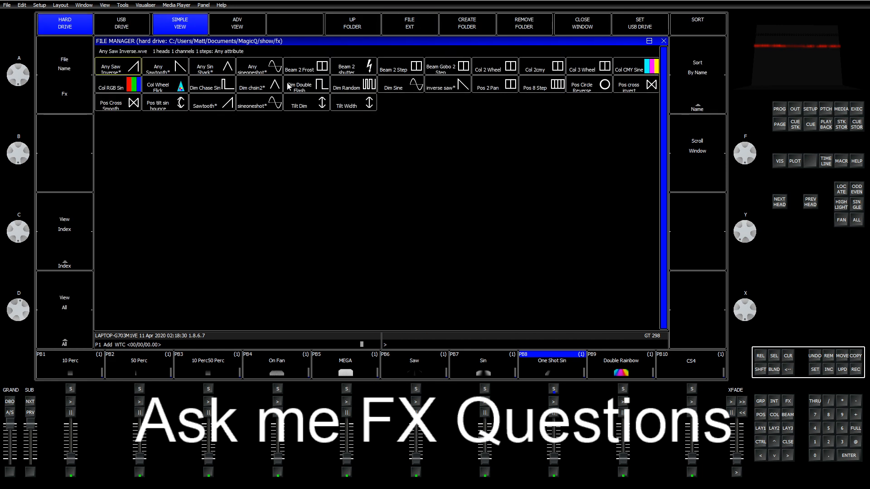
pyautogui.click(302, 69)
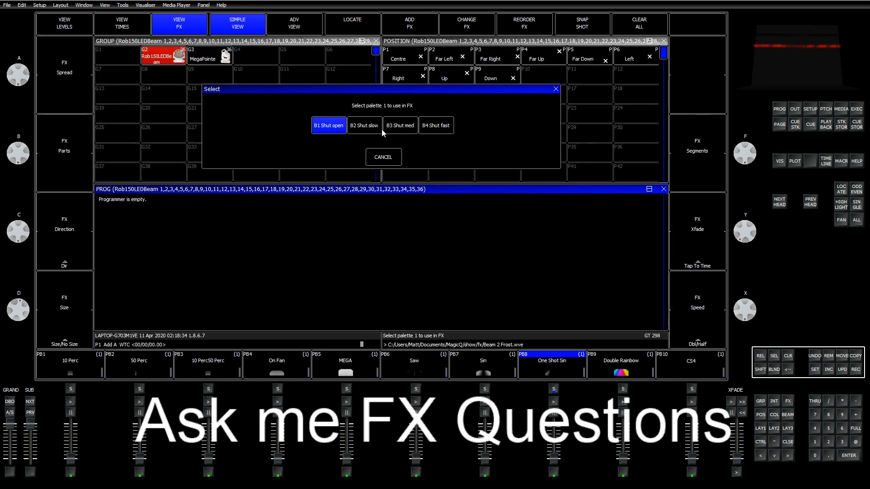
pyautogui.click(385, 158)
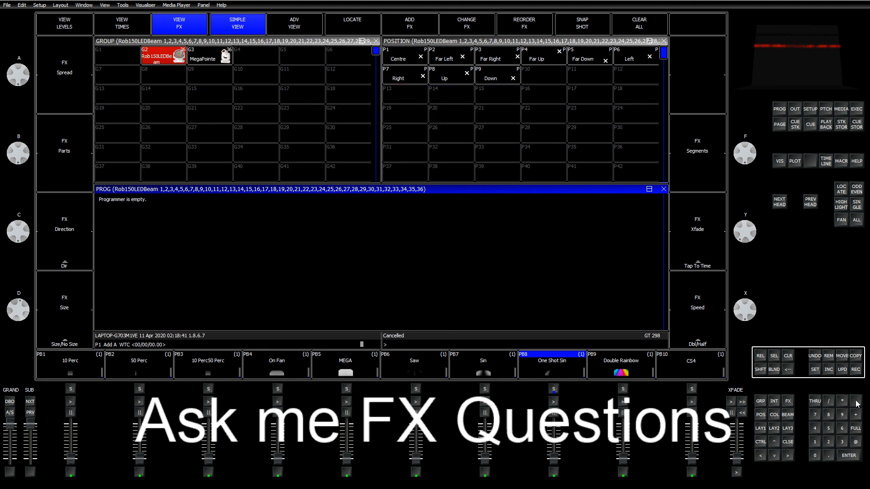
pyautogui.click(788, 356)
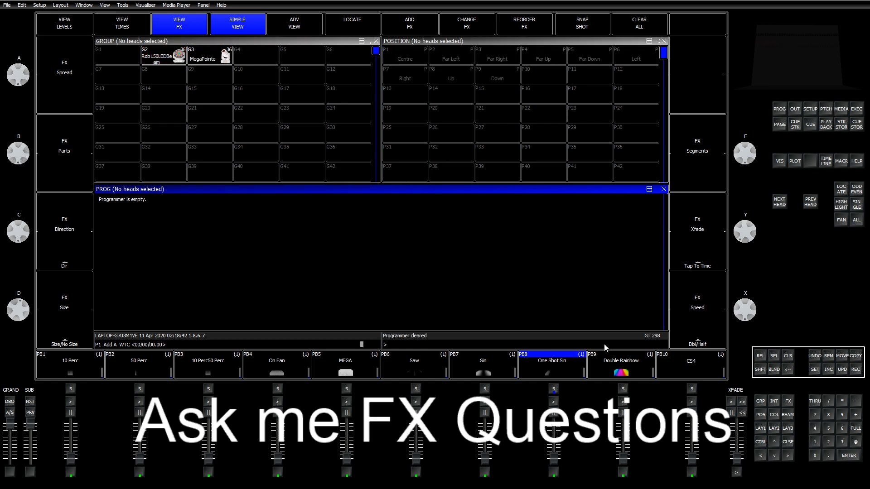
# Inspect the 2 Frost effect's channel steps, general settings and Use Palettes options, leaving the palette choice as is, and close the editor.
pyautogui.click(789, 402)
pyautogui.click(373, 33)
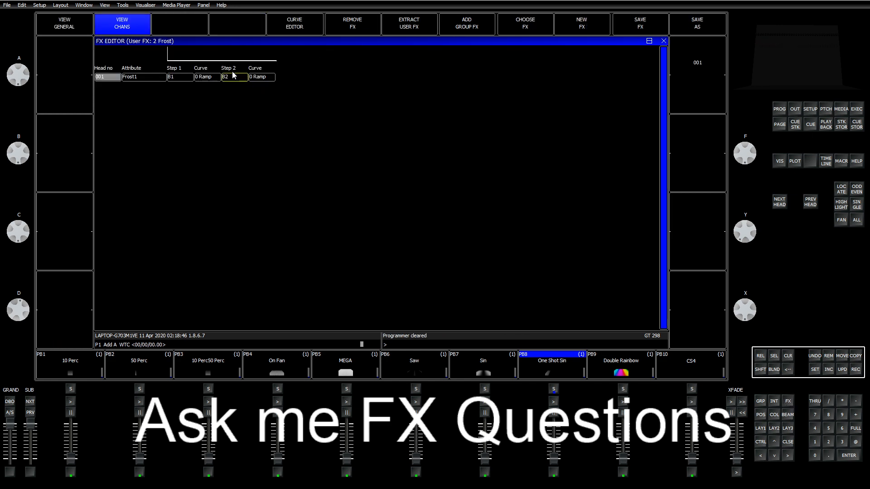
pyautogui.click(151, 78)
pyautogui.click(71, 31)
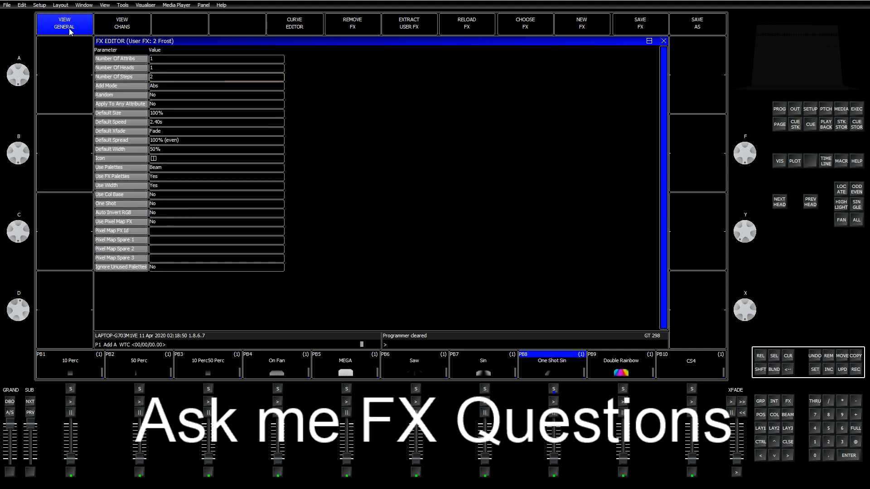
pyautogui.click(170, 104)
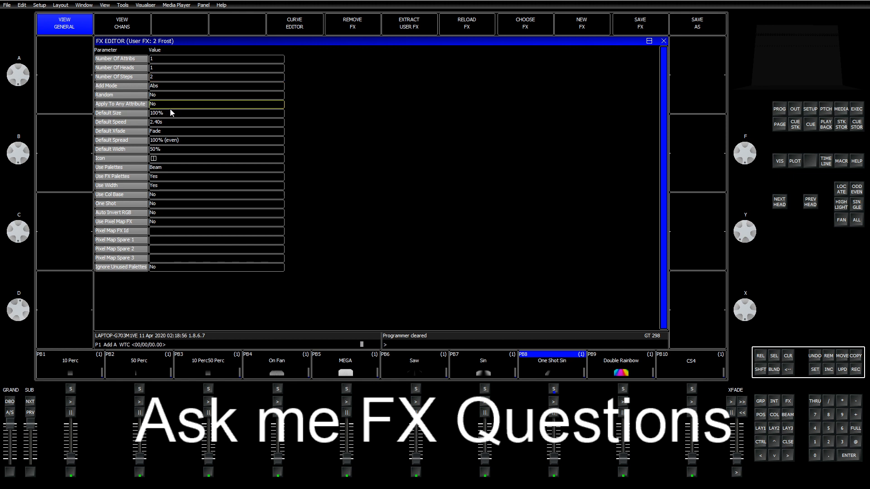
pyautogui.click(188, 168)
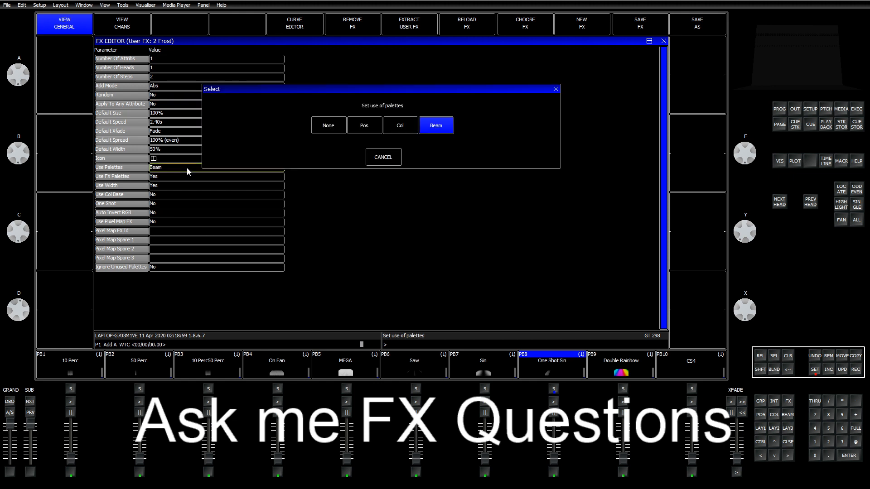
pyautogui.click(386, 163)
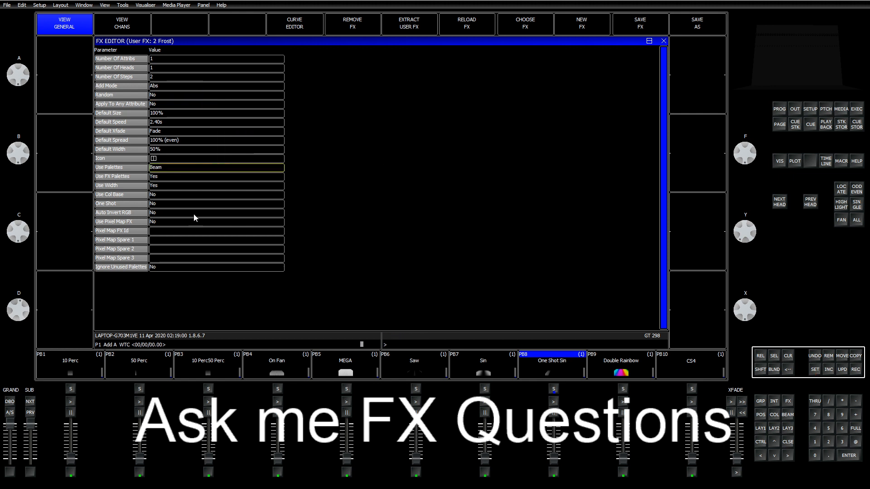
pyautogui.click(664, 41)
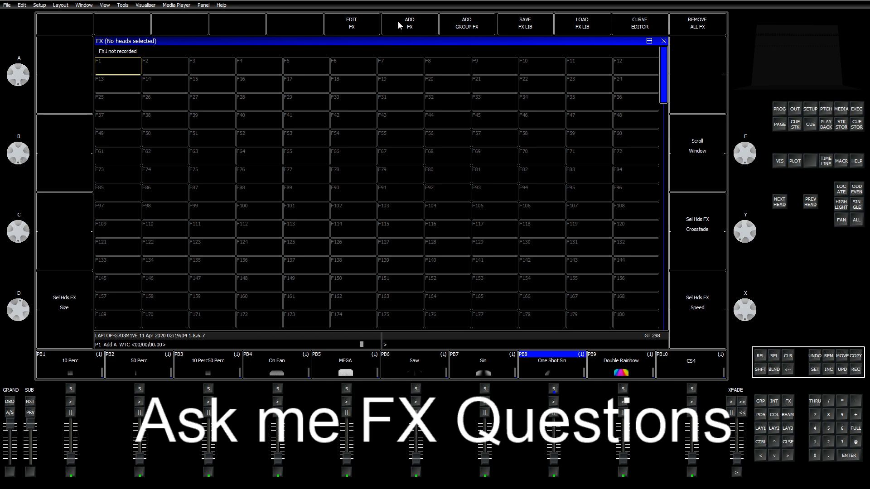
pyautogui.click(760, 428)
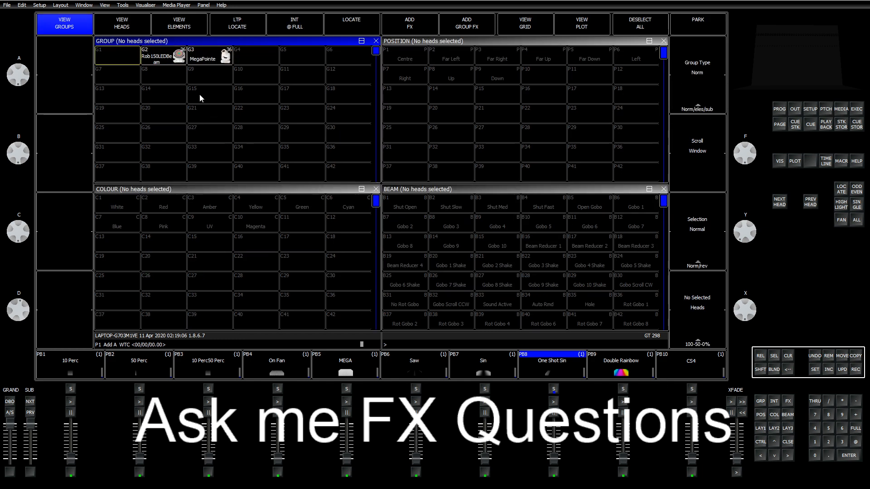
pyautogui.click(204, 57)
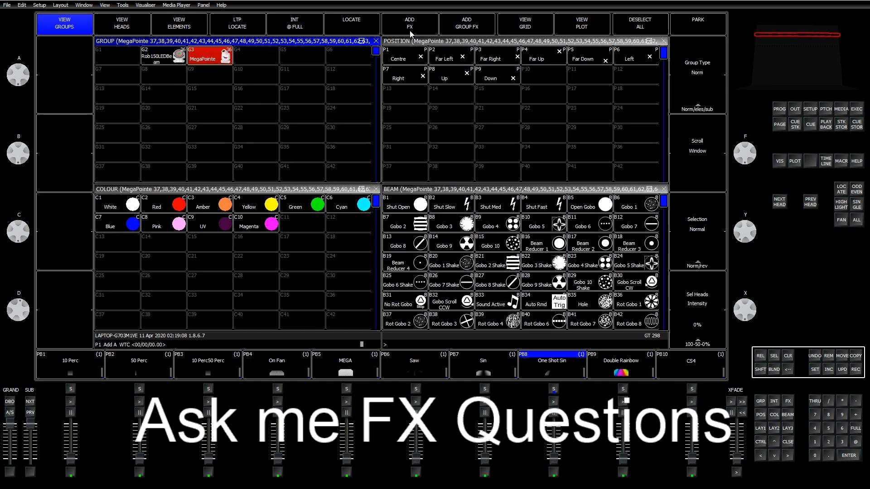
pyautogui.click(393, 33)
pyautogui.click(136, 68)
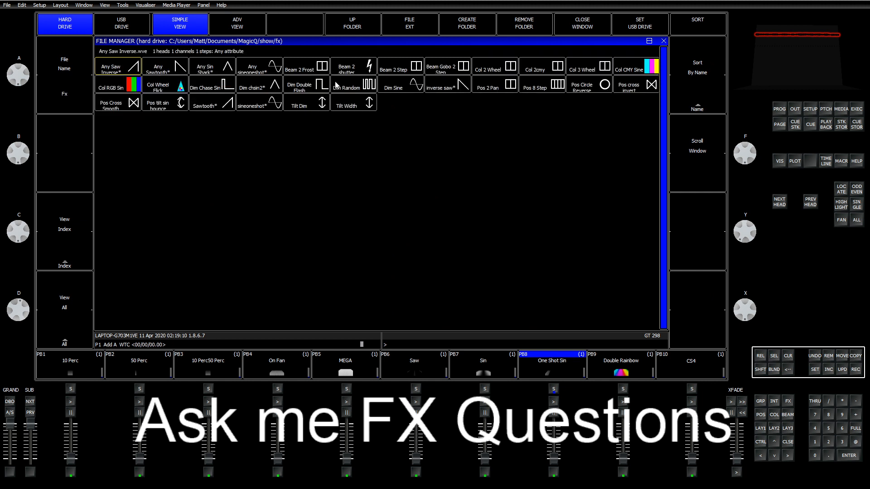
pyautogui.click(314, 71)
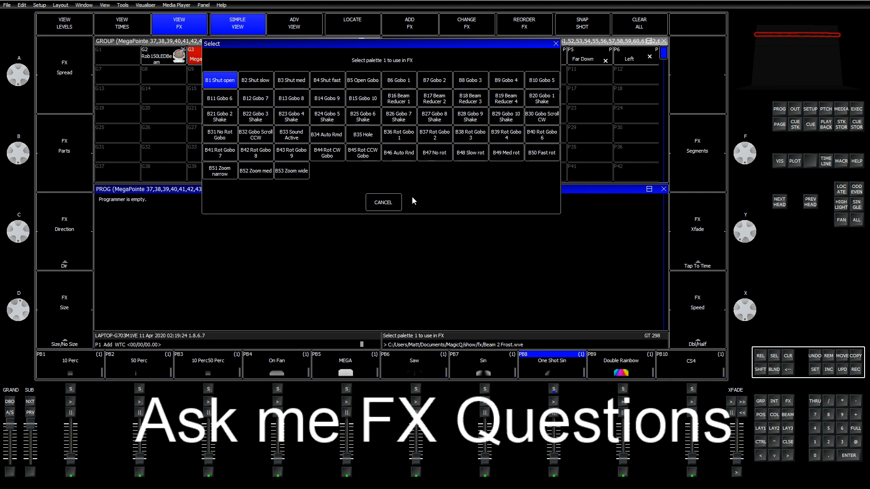
pyautogui.click(398, 202)
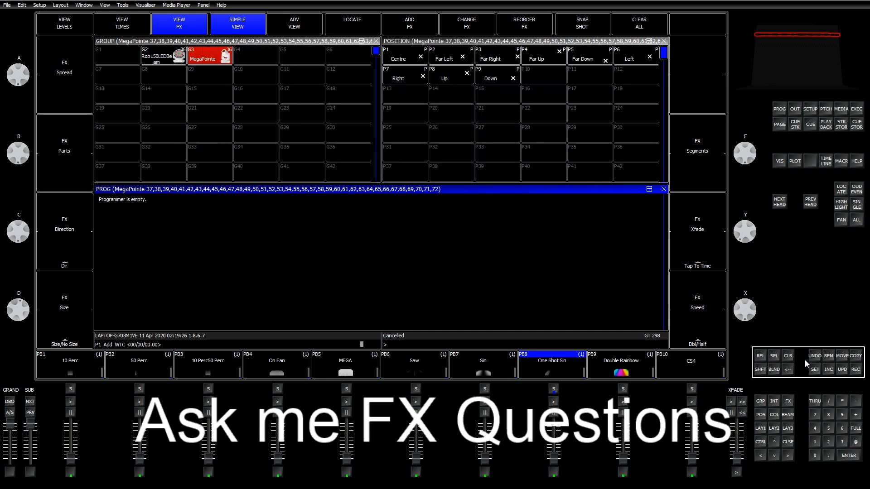
pyautogui.click(788, 356)
# Add the user Beam 2 shutter effect to the MegaPointe group using palettes B3 Shut med and B4 Shut fast.
pyautogui.click(761, 430)
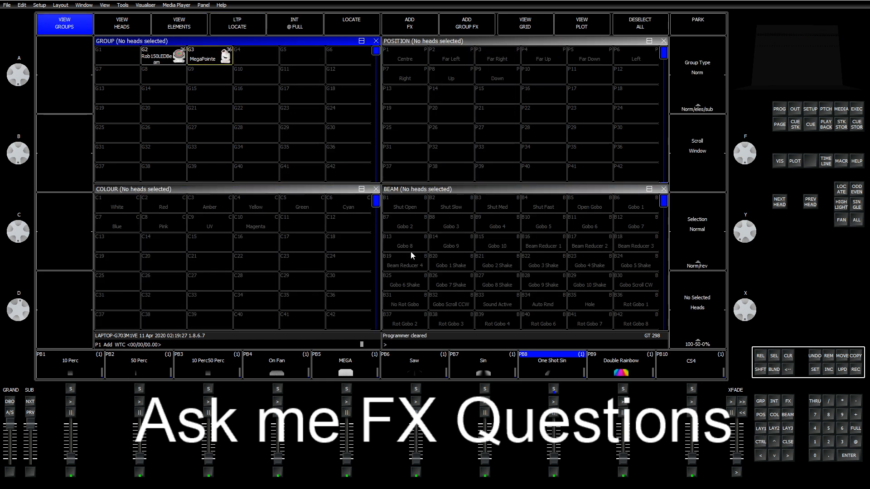
pyautogui.click(209, 59)
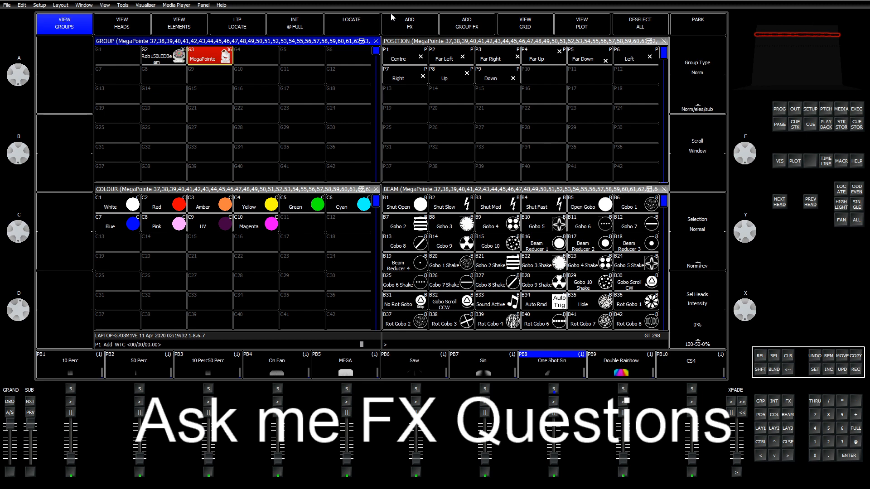
pyautogui.click(410, 26)
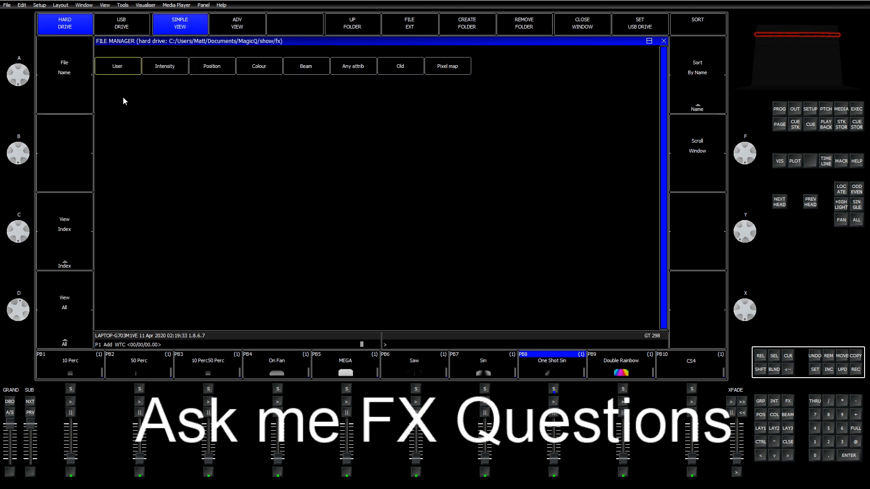
pyautogui.click(126, 69)
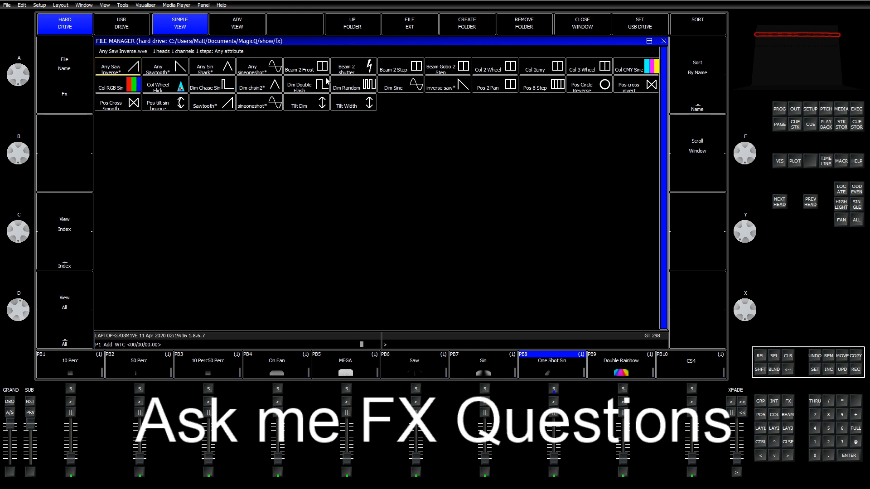
pyautogui.click(355, 71)
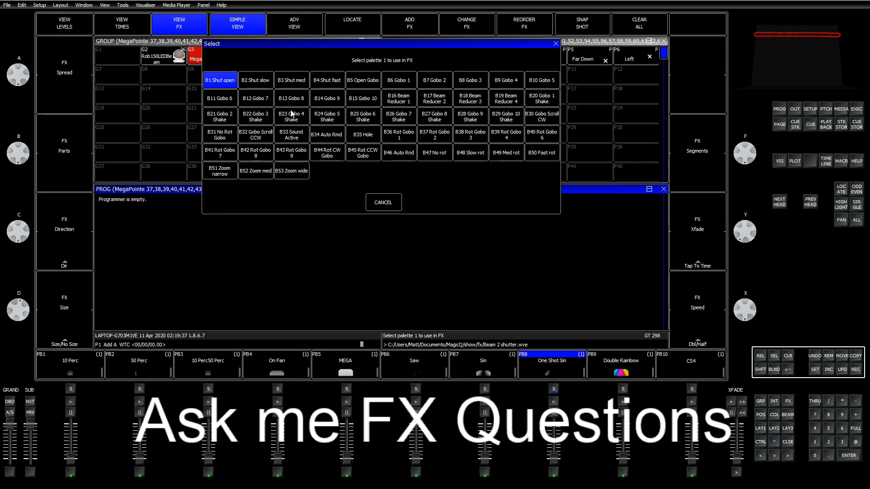
pyautogui.click(296, 81)
pyautogui.click(327, 80)
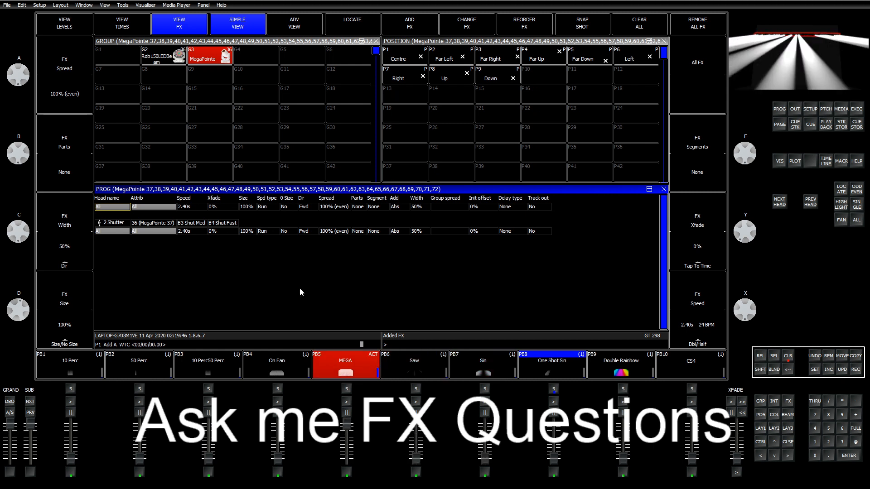
# Change the 2 Shutter effect's first palette to B1 Shut Open.
pyautogui.click(194, 225)
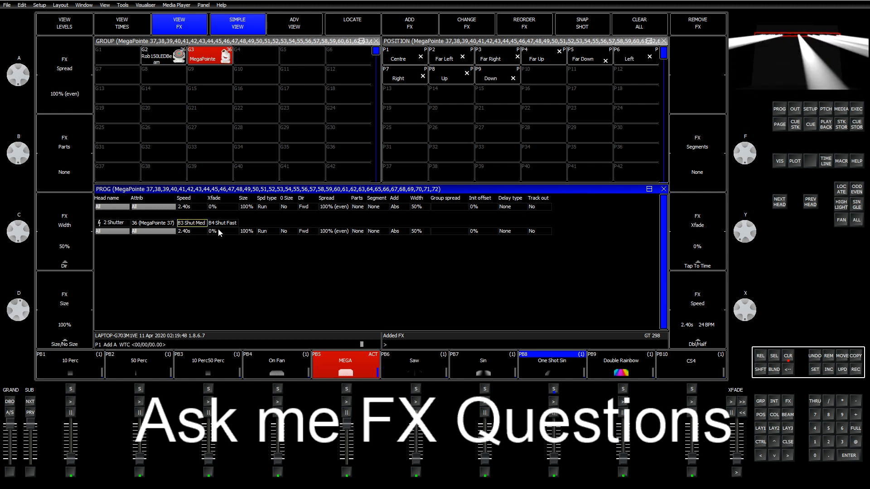
pyautogui.press('1')
pyautogui.press('Return')
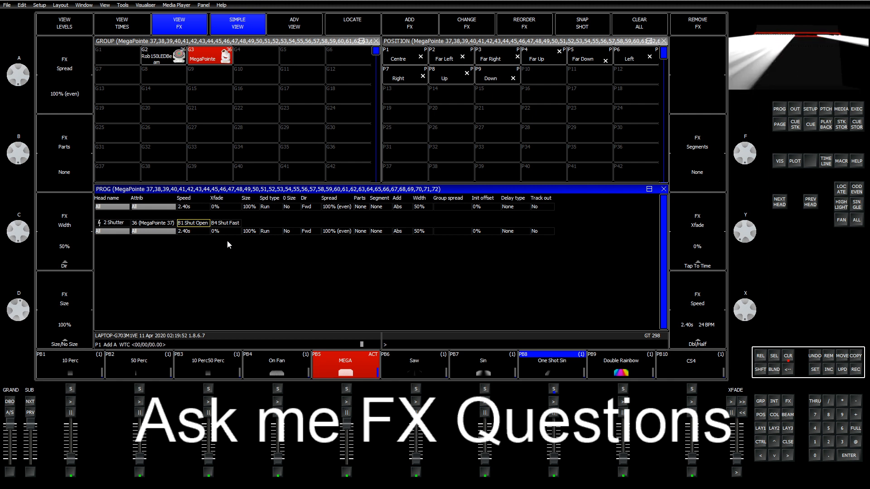
# Try the 2 Shutter effect with a 100% crossfade and return the crossfade to 0%.
pyautogui.click(222, 224)
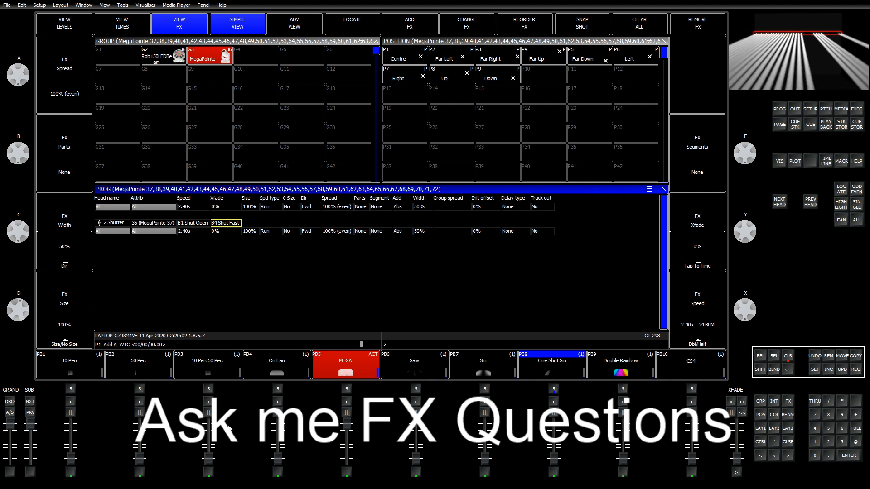
pyautogui.click(217, 232)
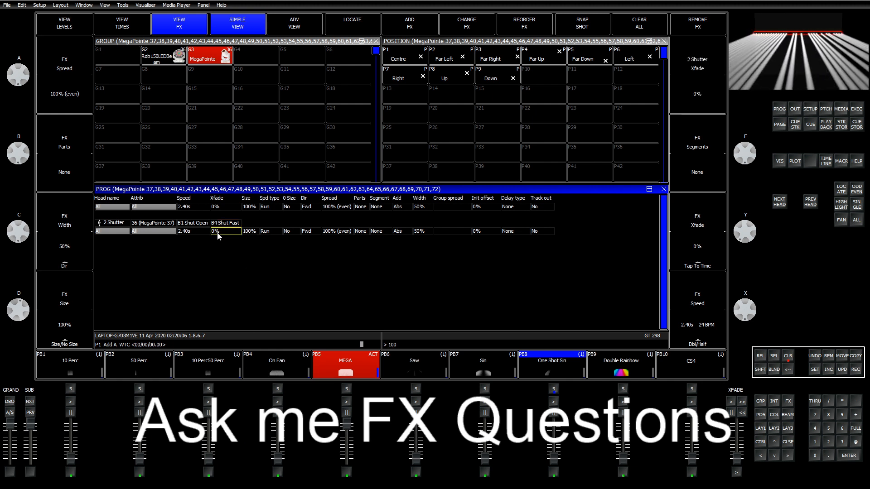
pyautogui.press('Return')
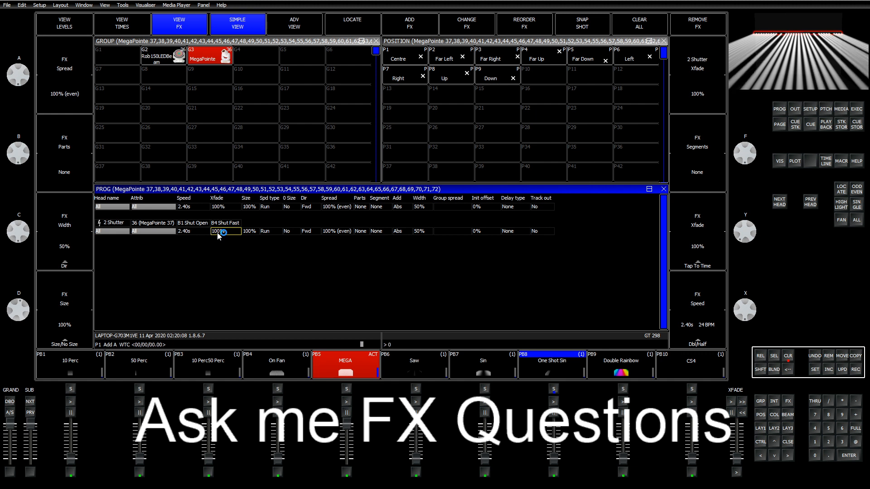
pyautogui.press('Return')
pyautogui.press('Left')
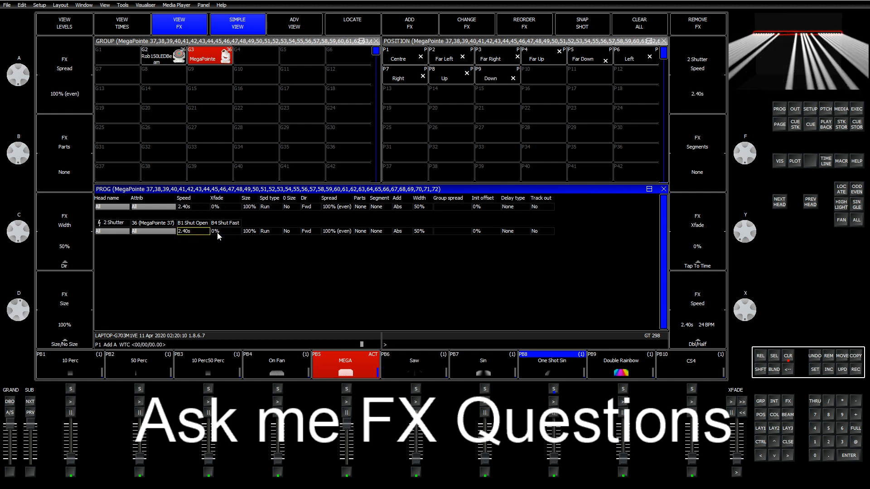
pyautogui.press('Right')
pyautogui.press('Right')
pyautogui.press('Right')
pyautogui.press('Right')
pyautogui.press('Right')
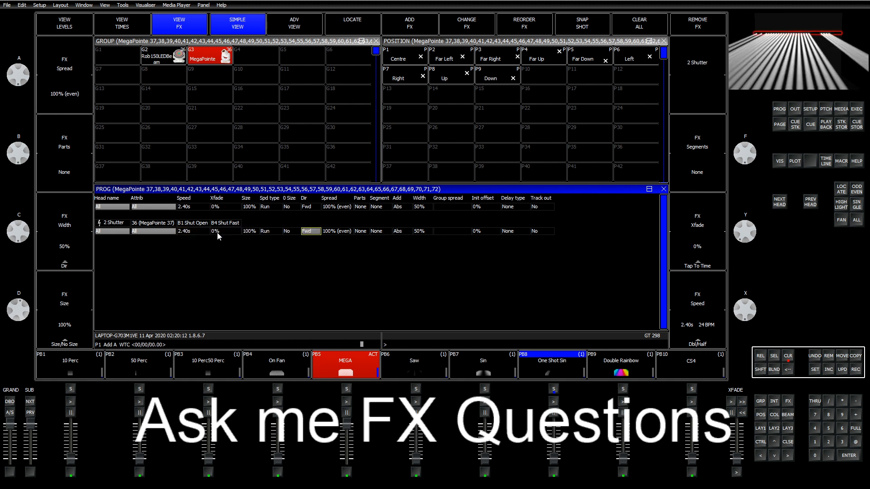
pyautogui.press('Left')
pyautogui.press('Left')
pyautogui.press('Left')
pyautogui.press('Left')
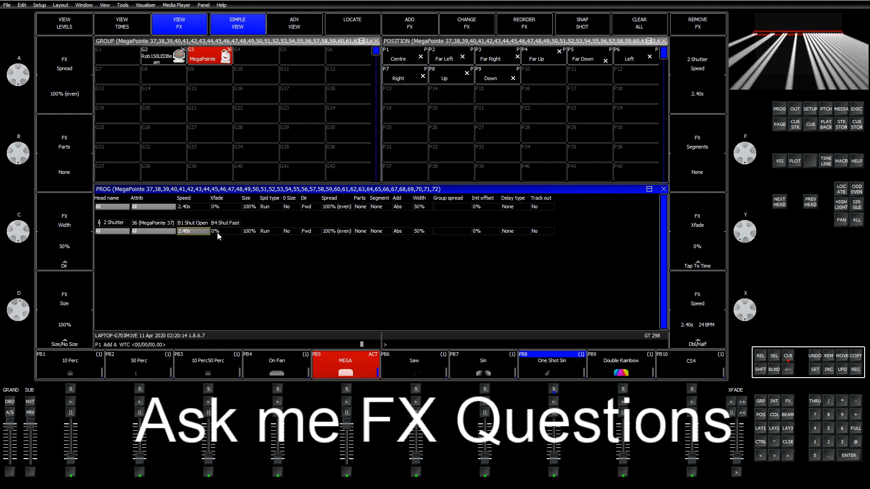
pyautogui.press('Right')
pyautogui.press('Right')
pyautogui.press('Right')
pyautogui.press('Right')
pyautogui.press('Right')
pyautogui.press('Right')
pyautogui.press('Right')
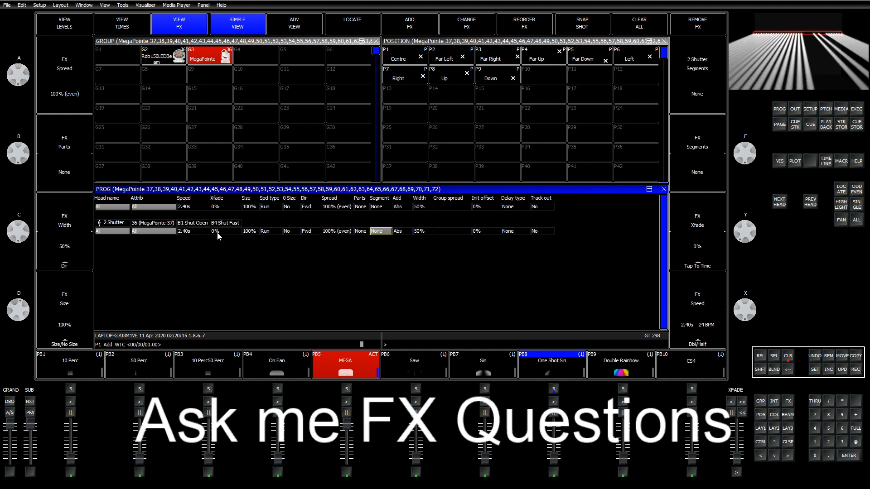
pyautogui.press('Left')
pyautogui.press('Left')
pyautogui.press('Left')
pyautogui.press('Left')
pyautogui.press('Left')
pyautogui.press('Left')
pyautogui.press('Left')
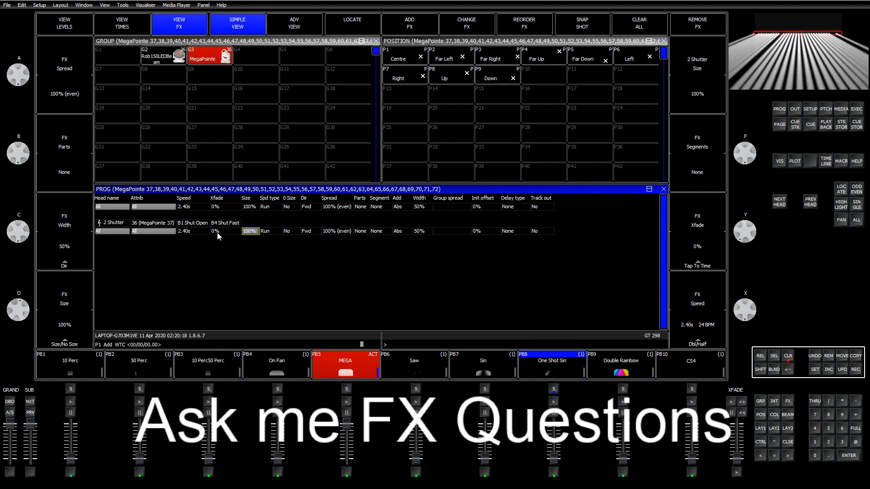
# Set the parts for all effects in the programmer to 2's.
pyautogui.press('Right')
pyautogui.press('Right')
pyautogui.press('Right')
pyautogui.press('Right')
pyautogui.press('Right')
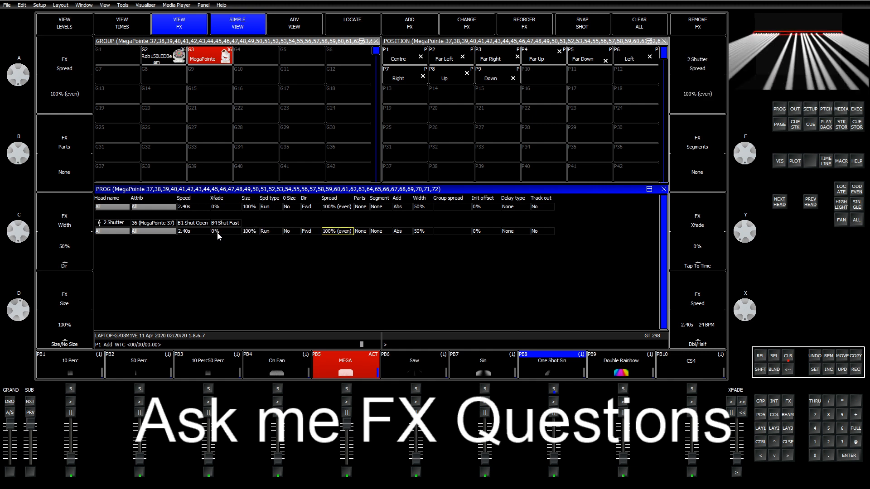
pyautogui.press('Right')
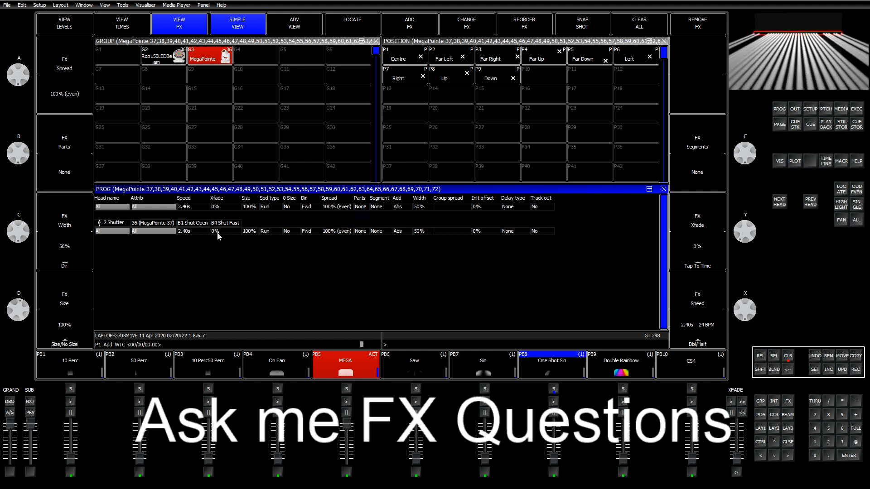
pyautogui.press('Up')
pyautogui.write('2')
pyautogui.press('Return')
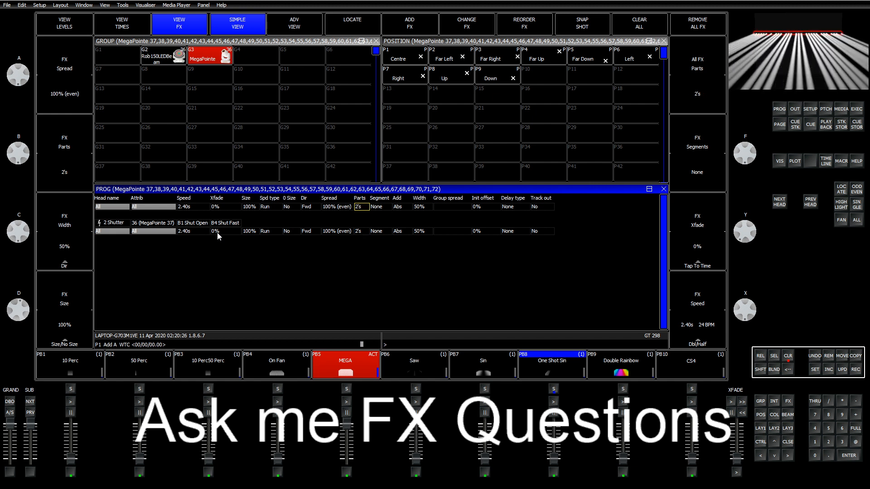
# Set the speed for all effects in the programmer to 0.50s.
pyautogui.press('Left')
pyautogui.press('Left')
pyautogui.press('Left')
pyautogui.press('Left')
pyautogui.press('Left')
pyautogui.press('Left')
pyautogui.press('Left')
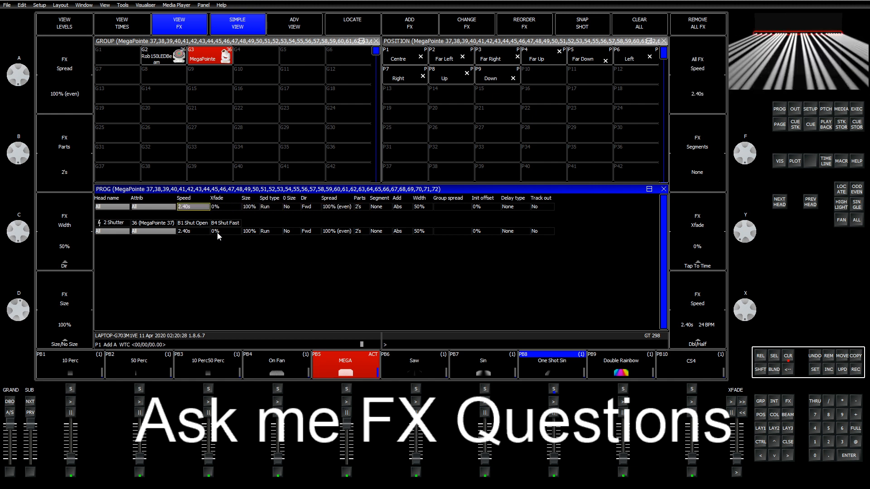
pyautogui.press('Return')
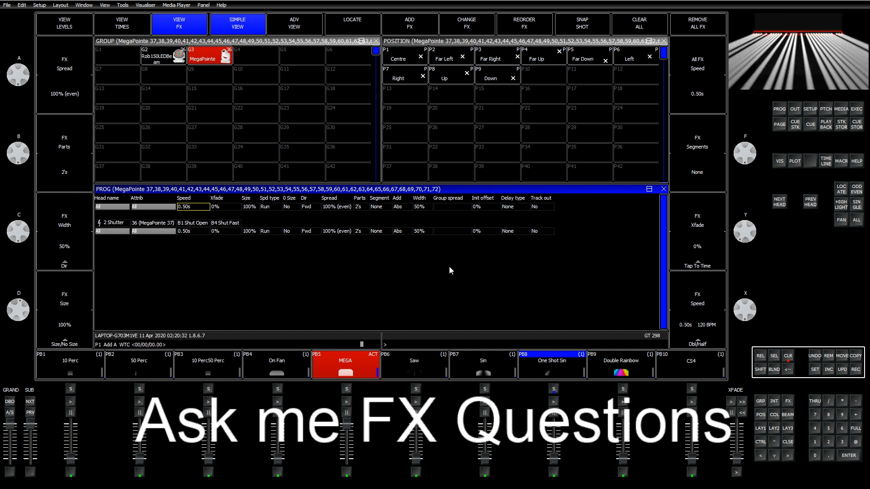
# Open the B4 Shut Fast beam palette and set the shutter value of all MegaPointe heads to 255.
pyautogui.click(785, 413)
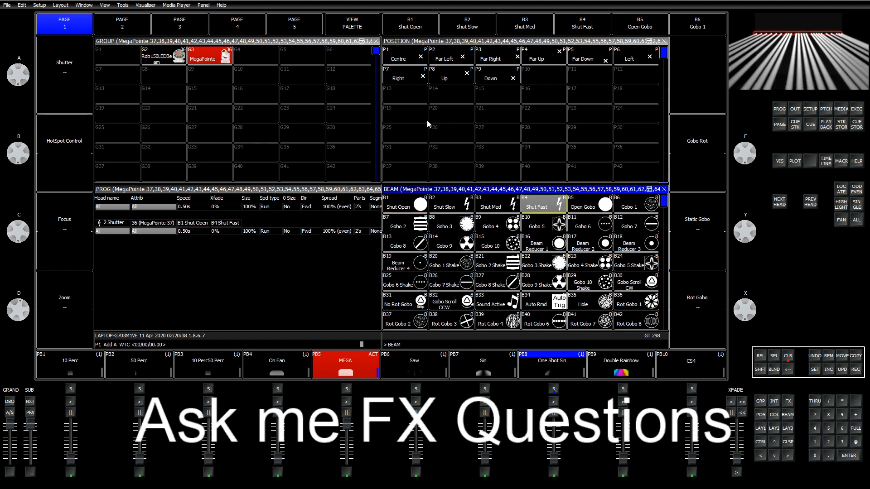
pyautogui.click(370, 26)
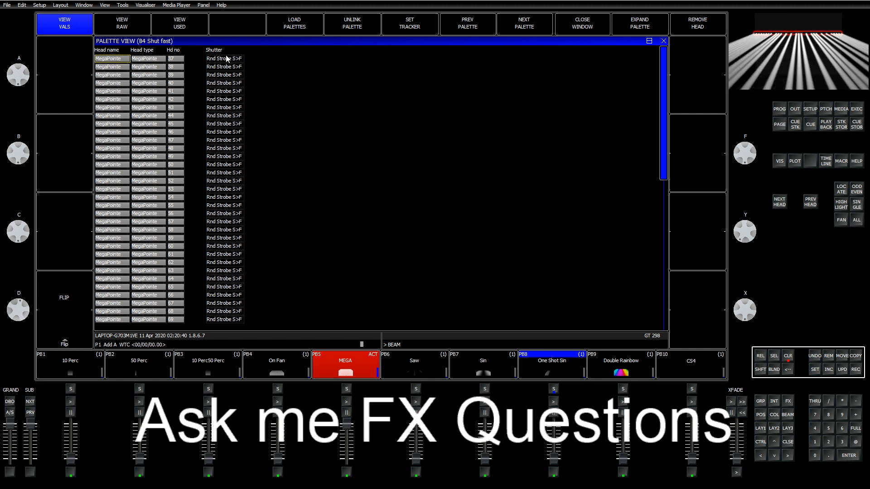
pyautogui.moveTo(227, 59); pyautogui.dragTo(245, 183)
pyautogui.press('shift')
pyautogui.hotkey('shift', 'Down')
pyautogui.hotkey('shift', 'Down')
pyautogui.hotkey('shift', 'Down')
pyautogui.hotkey('shift', 'Down')
pyautogui.hotkey('shift', 'Down')
pyautogui.hotkey('shift', 'Down')
pyautogui.hotkey('shift', 'Down')
pyautogui.hotkey('shift', 'Down')
pyautogui.hotkey('shift', 'Down')
pyautogui.hotkey('shift', 'Down')
pyautogui.hotkey('shift', 'Down')
pyautogui.hotkey('shift', 'Down')
pyautogui.hotkey('shift', 'Down')
pyautogui.hotkey('shift', 'Down')
pyautogui.hotkey('shift', 'Down')
pyautogui.hotkey('shift', 'Down')
pyautogui.hotkey('shift', 'Down')
pyautogui.hotkey('shift', 'Down')
pyautogui.hotkey('shift', 'Down')
pyautogui.hotkey('shift', 'Down')
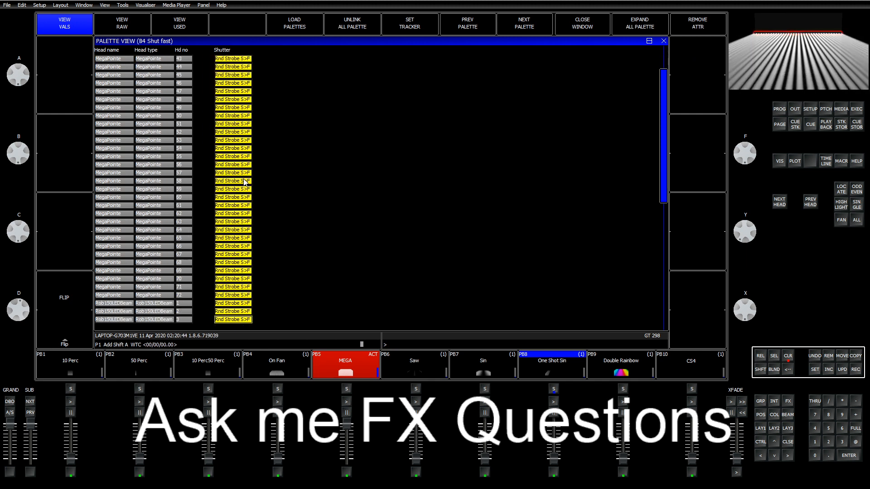
pyautogui.hotkey('shift', 'Down')
pyautogui.hotkey('shift', 'Down')
pyautogui.hotkey('shift', 'Down')
pyautogui.hotkey('shift', 'Down')
pyautogui.hotkey('shift', 'Down')
pyautogui.hotkey('shift', 'Down')
pyautogui.hotkey('shift', 'Down')
pyautogui.hotkey('shift', 'Up')
pyautogui.hotkey('shift', 'Up')
pyautogui.hotkey('shift', 'Up')
pyautogui.hotkey('shift', 'Up')
pyautogui.hotkey('shift', 'Up')
pyautogui.hotkey('shift', 'Up')
pyautogui.hotkey('shift', 'Up')
pyautogui.hotkey('shift', 'Up')
pyautogui.hotkey('shift', 'Up')
pyautogui.hotkey('shift', 'Up')
pyautogui.hotkey('shift', 'Up')
pyautogui.hotkey('shift', 'Up')
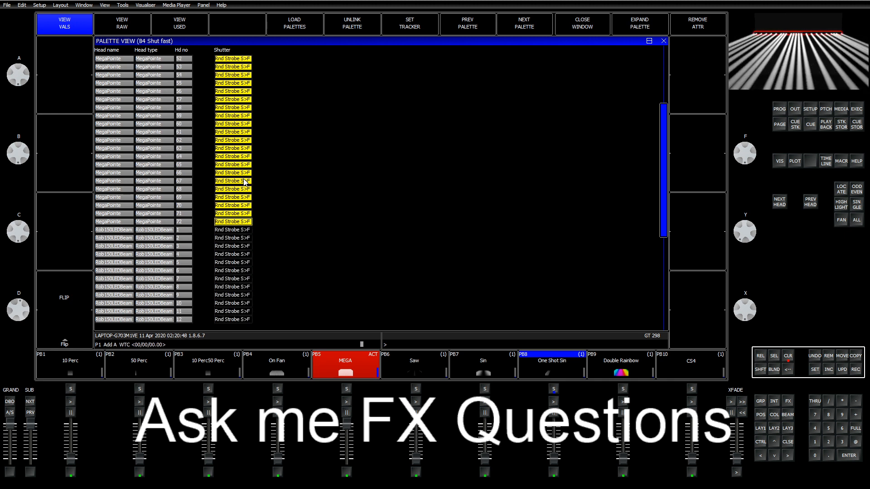
pyautogui.write('255')
pyautogui.press('Return')
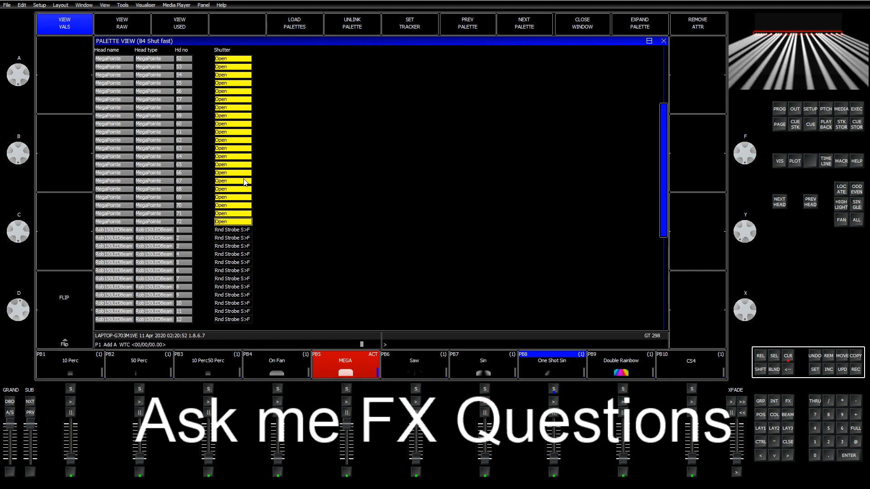
# Compare shutter values 95 and 96 on the selected MegaPointe heads, leave them at 95 and close the palette.
pyautogui.write('95')
pyautogui.press('Return')
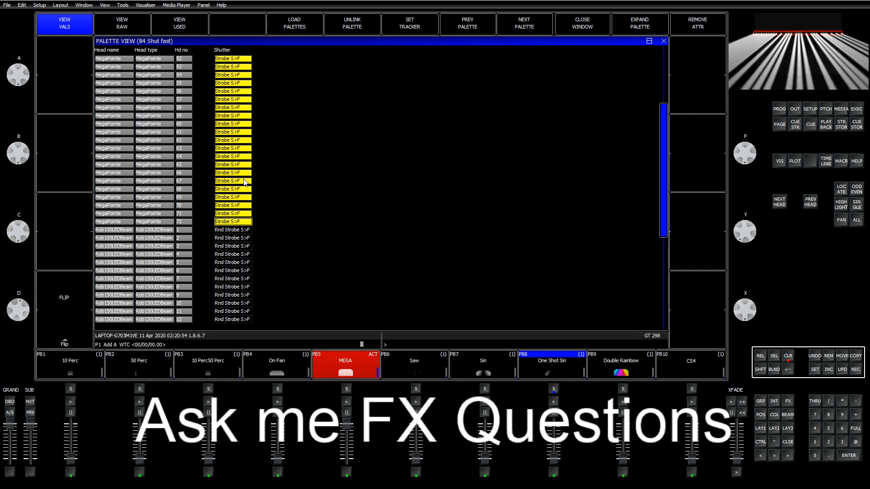
pyautogui.write('96')
pyautogui.press('Return')
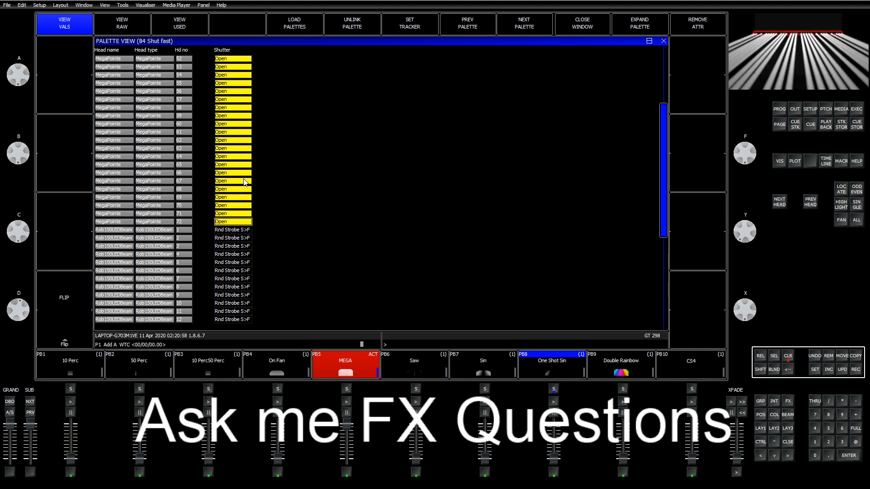
pyautogui.write('95')
pyautogui.press('Return')
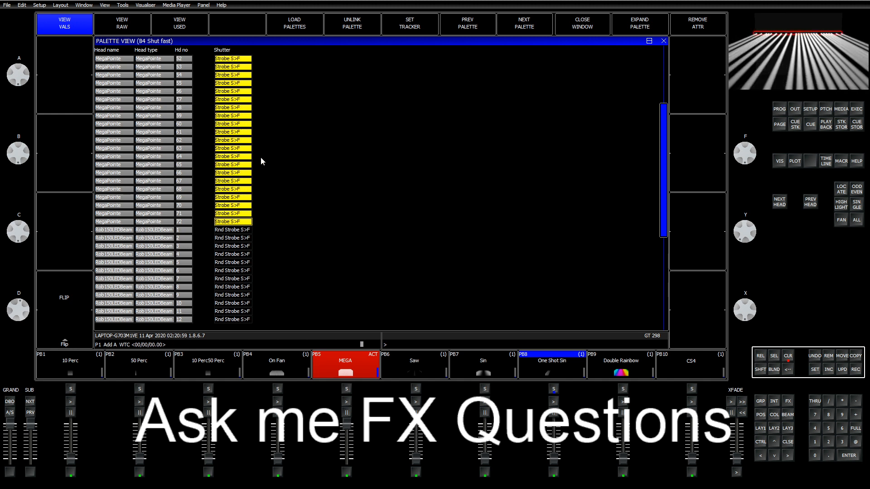
pyautogui.click(664, 41)
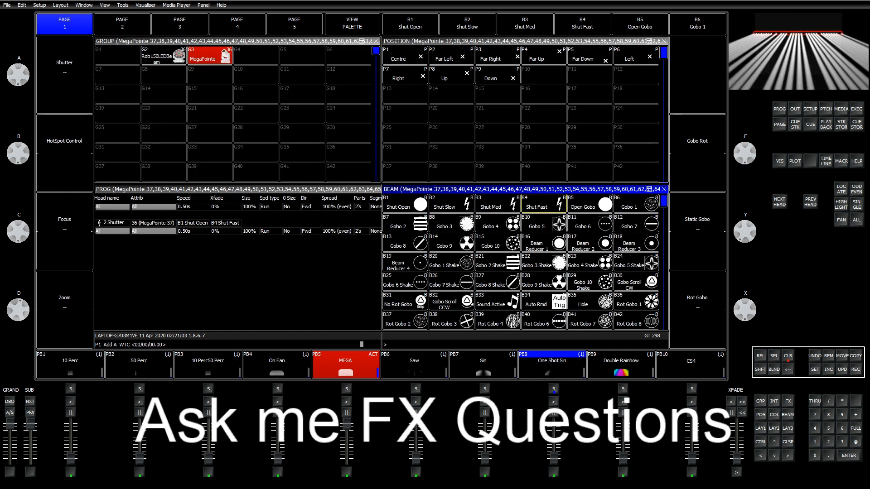
# Switch the second step of the MegaPointe shutter effect to beam palette 2, and return it to palette 4.
pyautogui.click(230, 256)
pyautogui.click(225, 223)
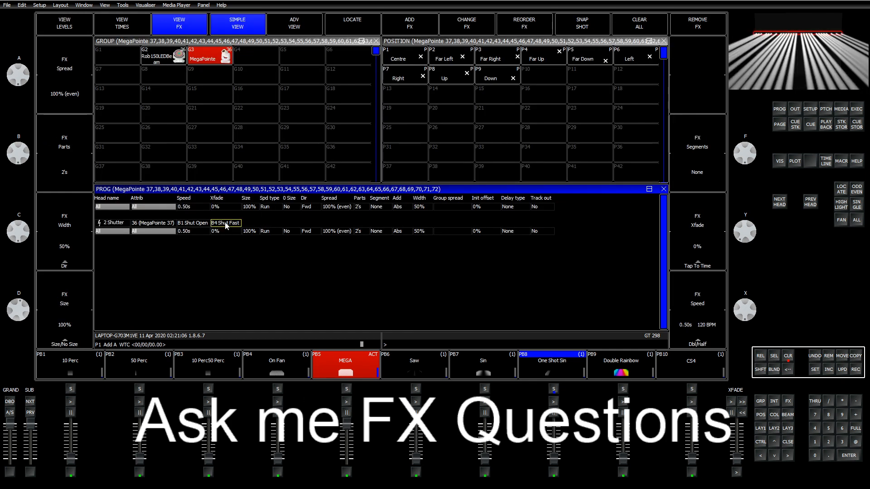
pyautogui.write('2')
pyautogui.press('Return')
pyautogui.write('4')
pyautogui.press('Return')
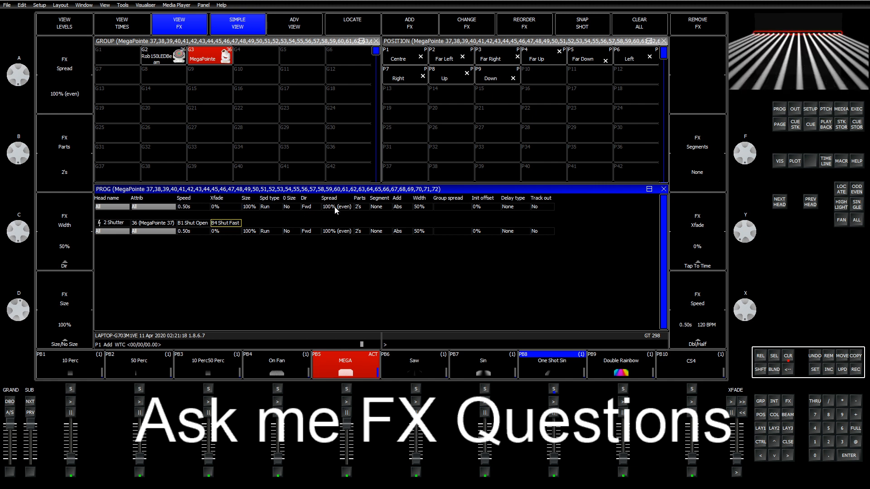
# Set the parts to 3's and the width to 33% for all effects in the programmer.
pyautogui.click(359, 208)
pyautogui.press('Return')
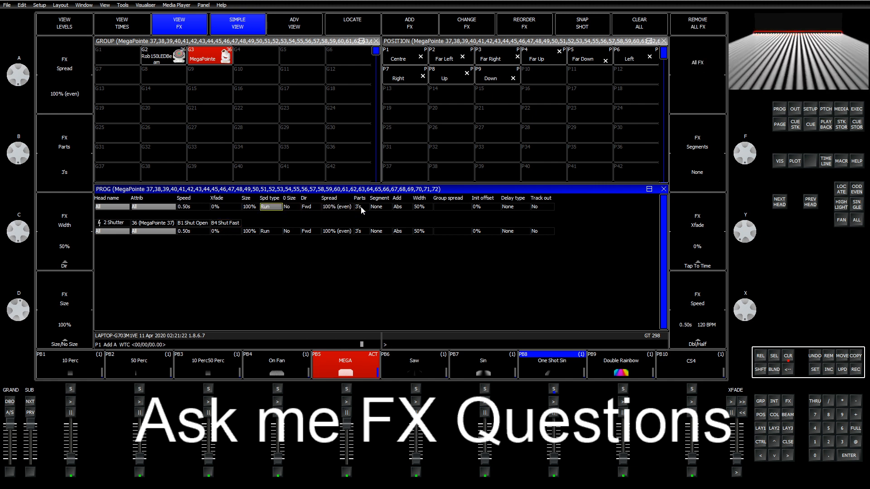
pyautogui.press('Right')
pyautogui.press('Right')
pyautogui.press('Right')
pyautogui.write('3')
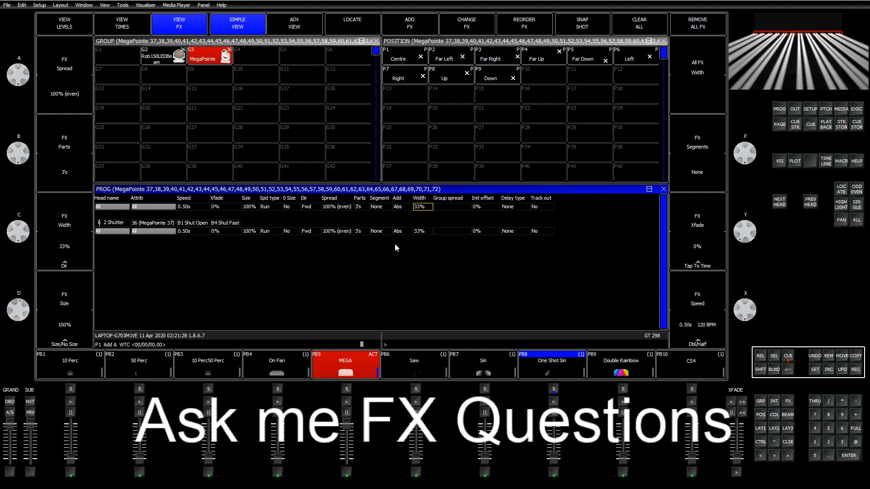
# Set the direction of all effects in the programmer to Centre In, and clear the programmer after viewing the result.
pyautogui.click(306, 209)
pyautogui.click(279, 77)
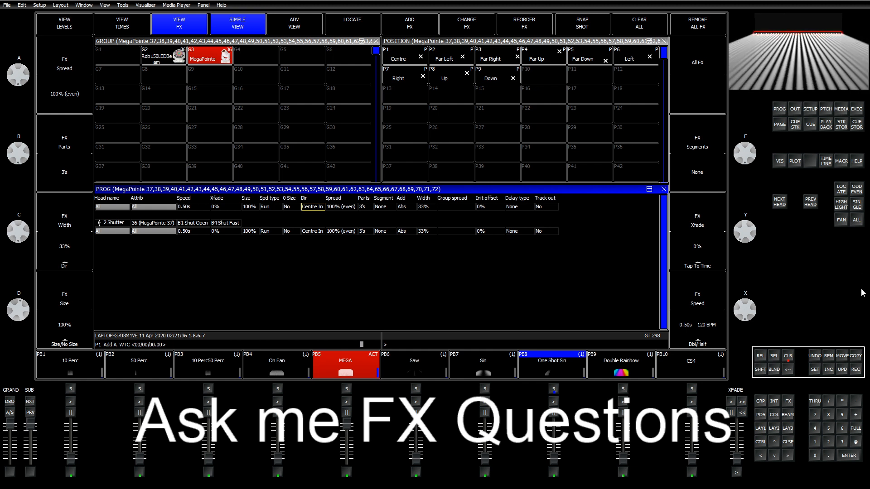
pyautogui.click(788, 357)
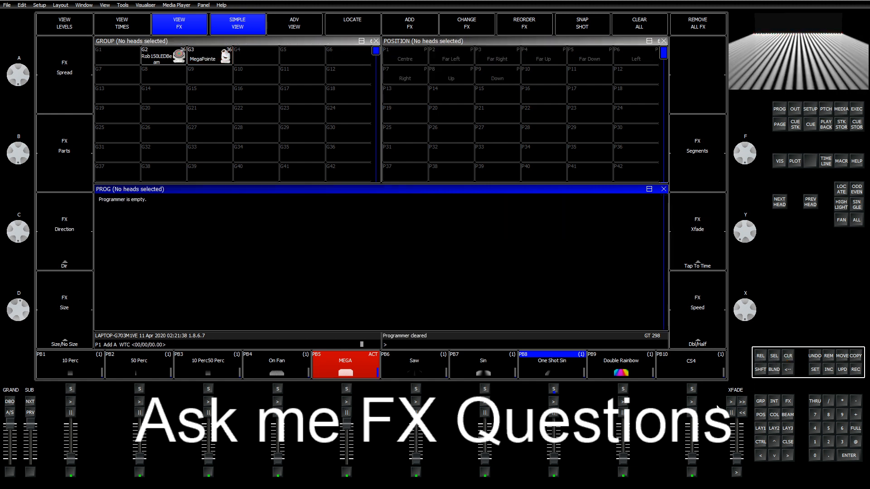
# Select the MegaPointe group and add the Beam 2 Step effect to its heads.
pyautogui.click(760, 428)
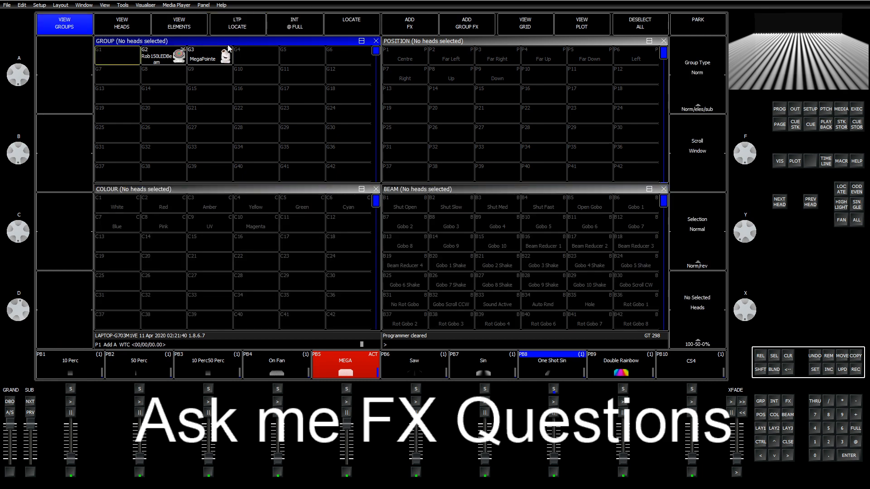
pyautogui.click(210, 57)
pyautogui.click(385, 30)
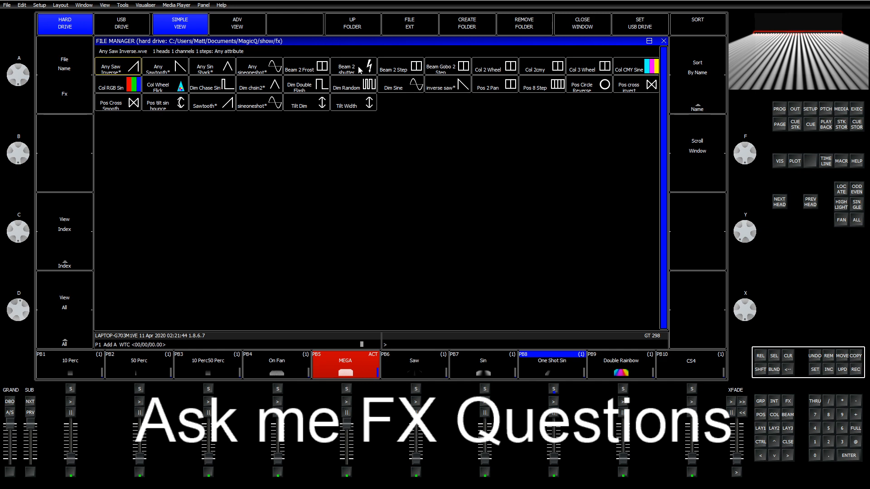
pyautogui.click(412, 70)
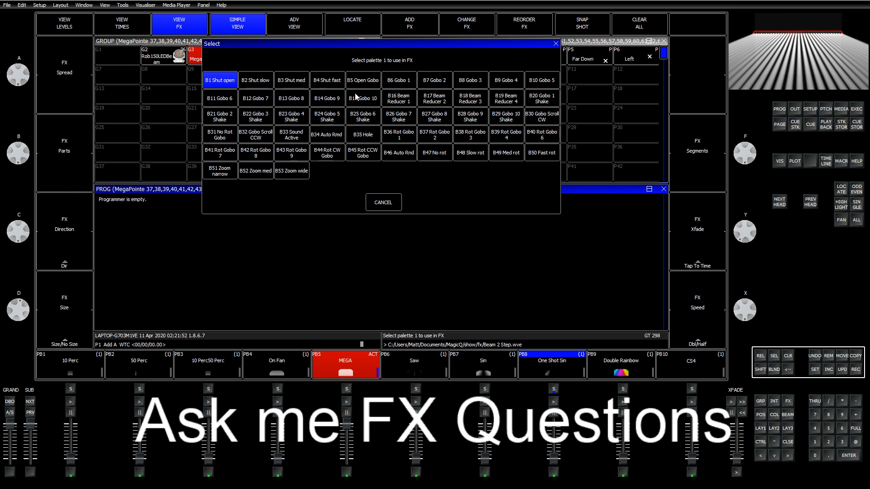
# Assign palettes B37 Rot Gobo 2 and B39 Rot Gobo 4 to the two-step beam FX.
pyautogui.click(433, 135)
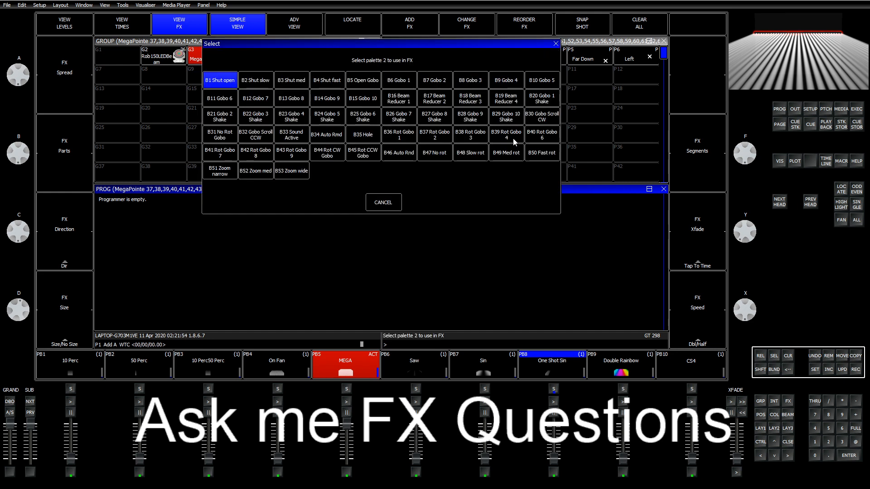
pyautogui.click(510, 137)
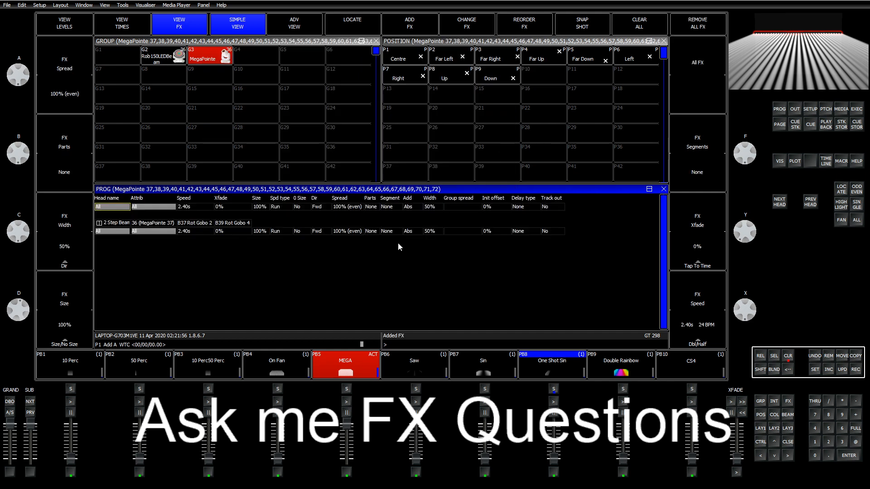
# Open the 2 Step Beam FX in the FX editor and review its channel attributes and general settings.
pyautogui.click(194, 225)
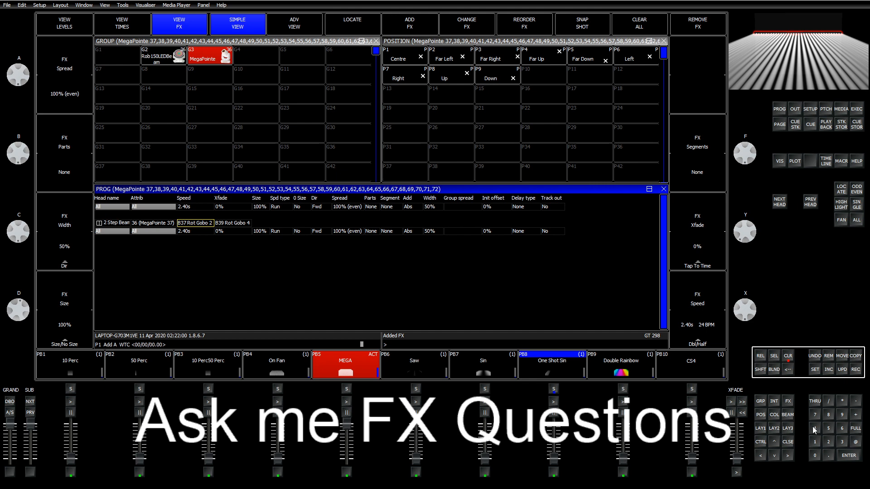
pyautogui.click(786, 398)
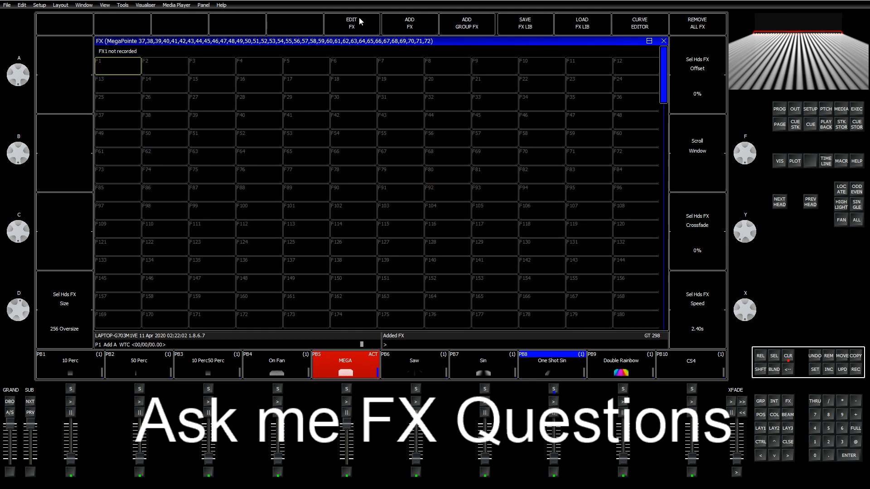
pyautogui.click(360, 20)
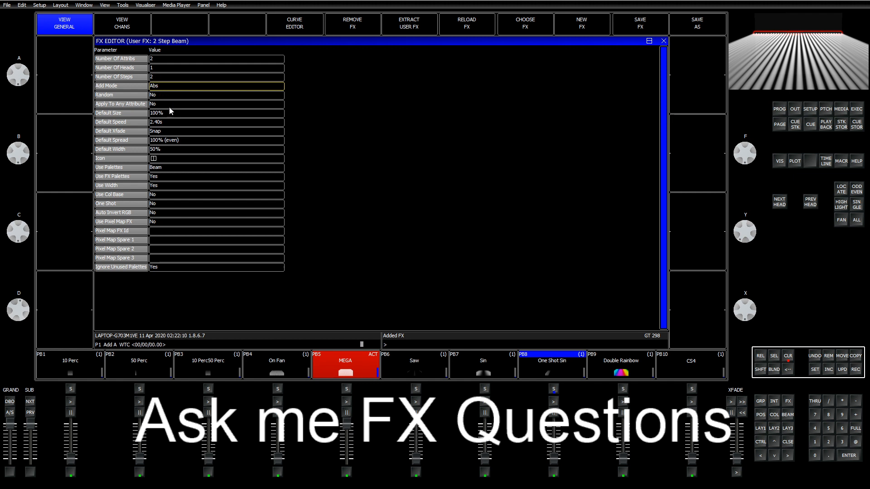
pyautogui.click(128, 31)
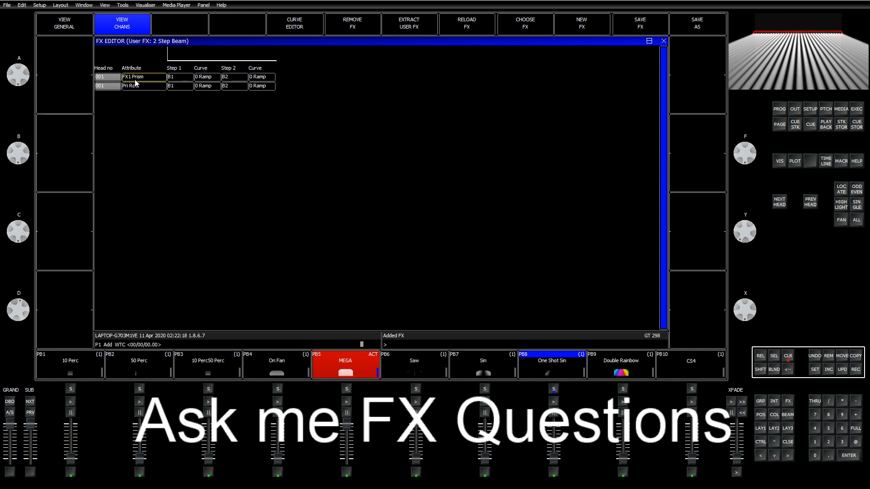
pyautogui.click(75, 18)
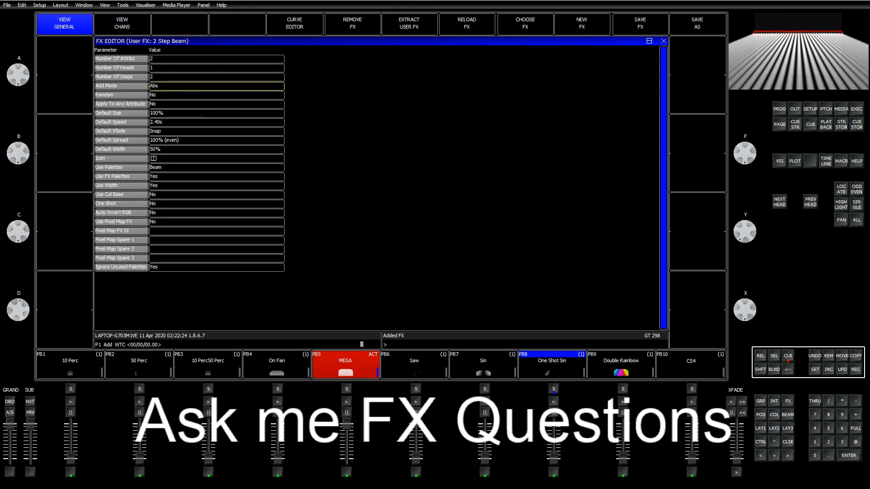
# Save the FX under the new file name "Beam 2StepPris".
pyautogui.click(687, 18)
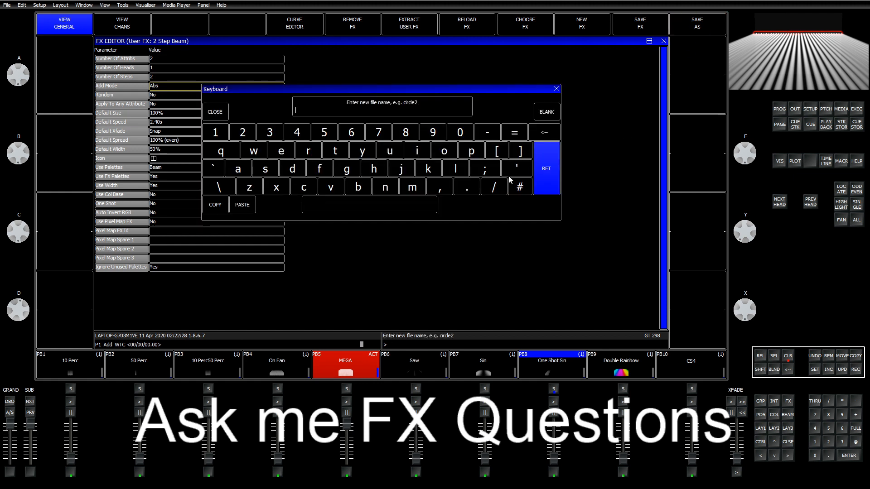
pyautogui.write('Beam ')
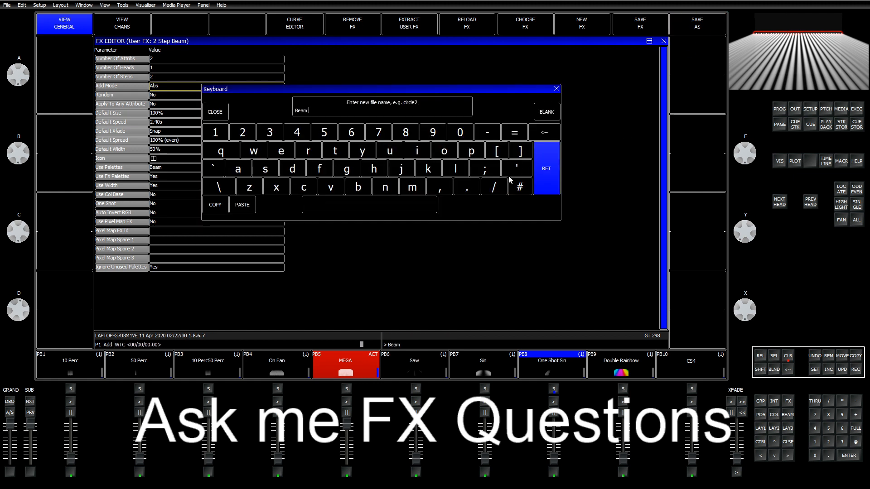
pyautogui.write('2 Step Pri')
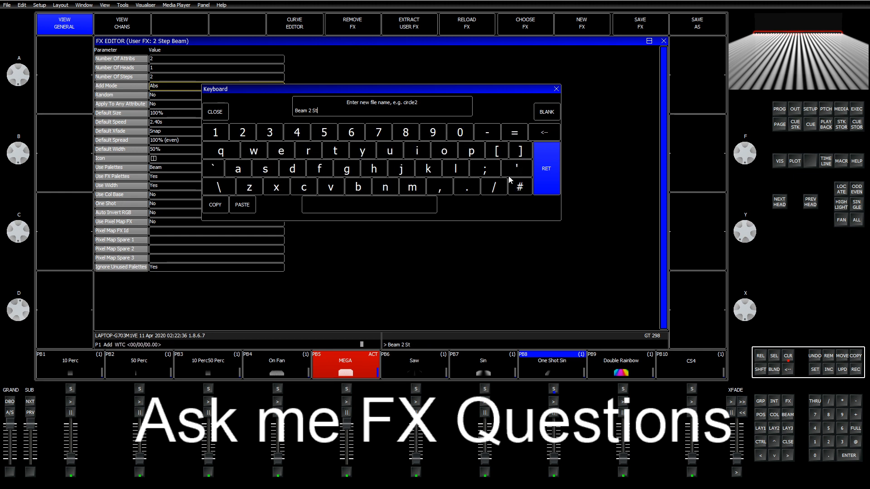
pyautogui.press('BackSpace')
pyautogui.write('StPris')
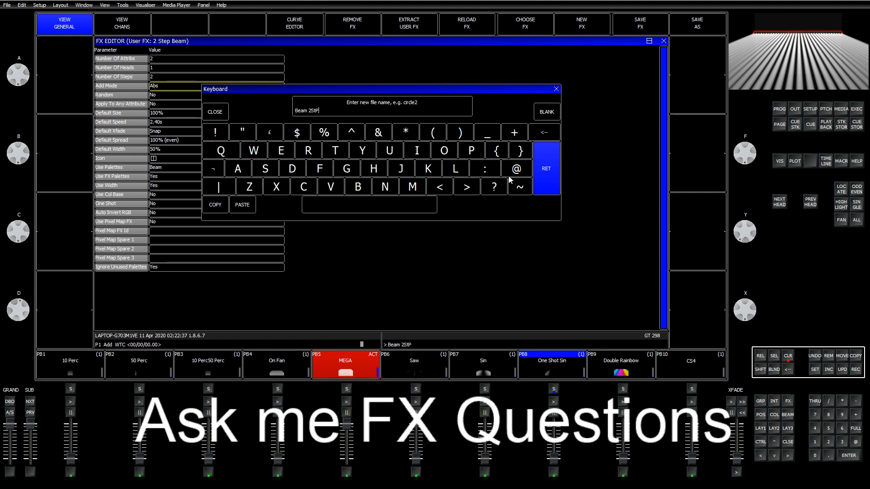
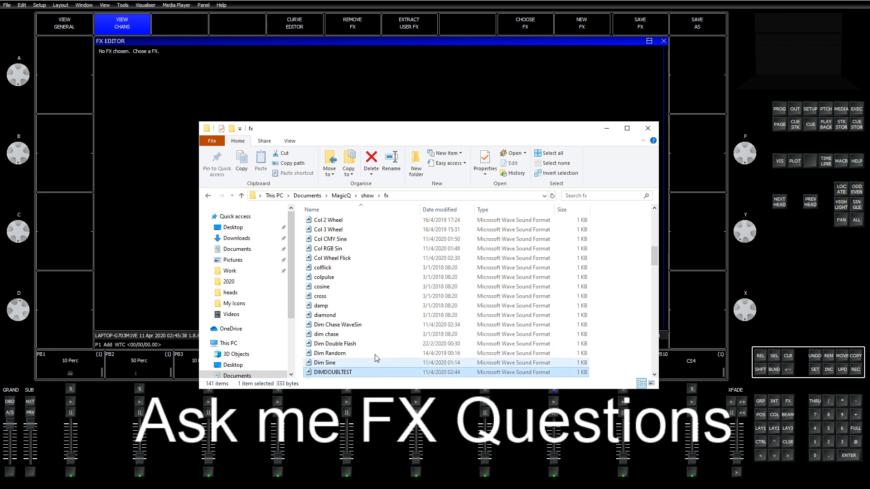
pyautogui.click(533, 20)
pyautogui.click(109, 69)
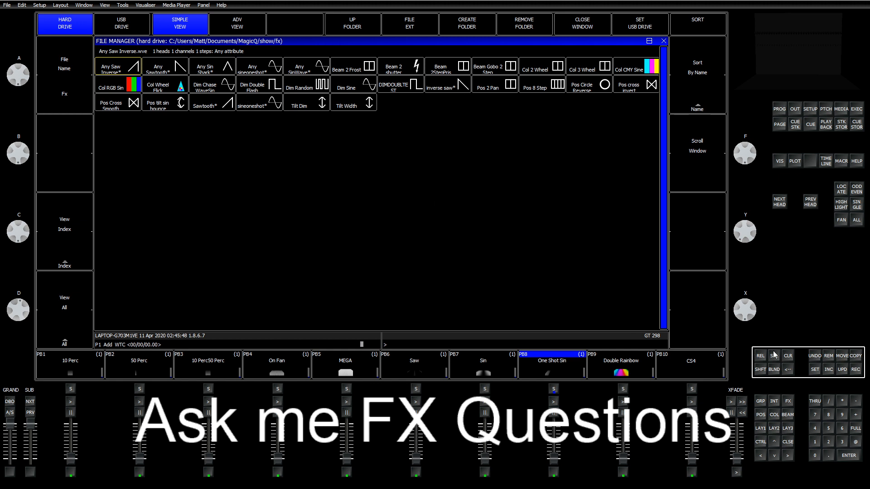
pyautogui.click(788, 360)
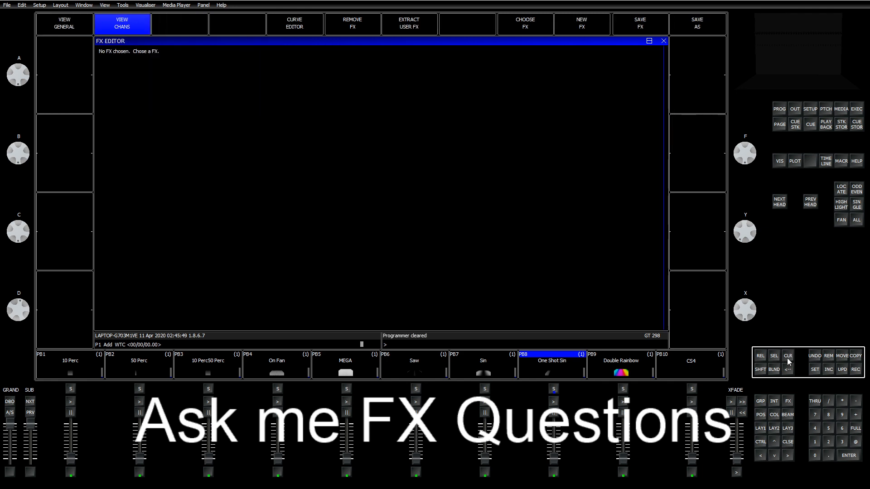
pyautogui.click(758, 430)
pyautogui.click(208, 58)
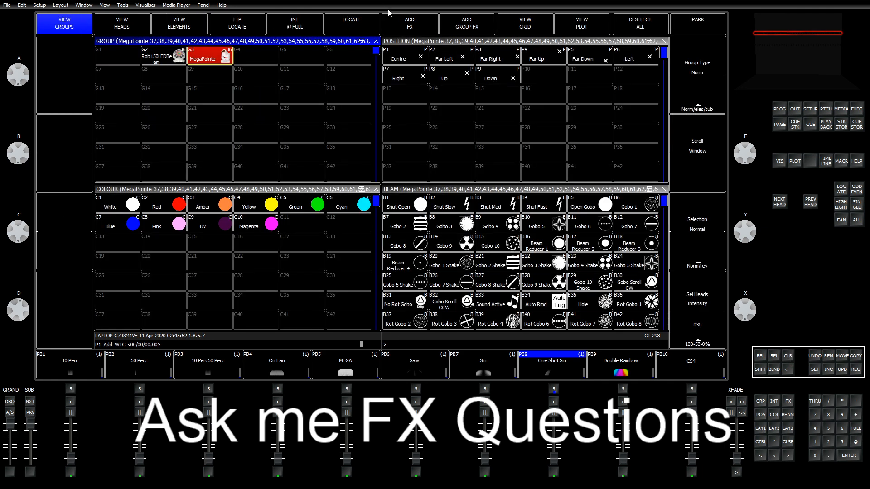
pyautogui.click(397, 21)
pyautogui.click(138, 73)
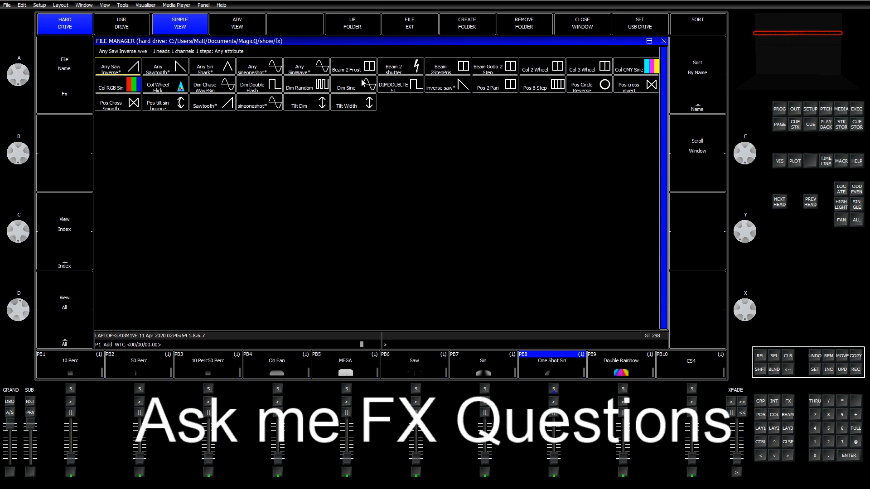
pyautogui.click(268, 88)
pyautogui.click(787, 356)
pyautogui.click(413, 23)
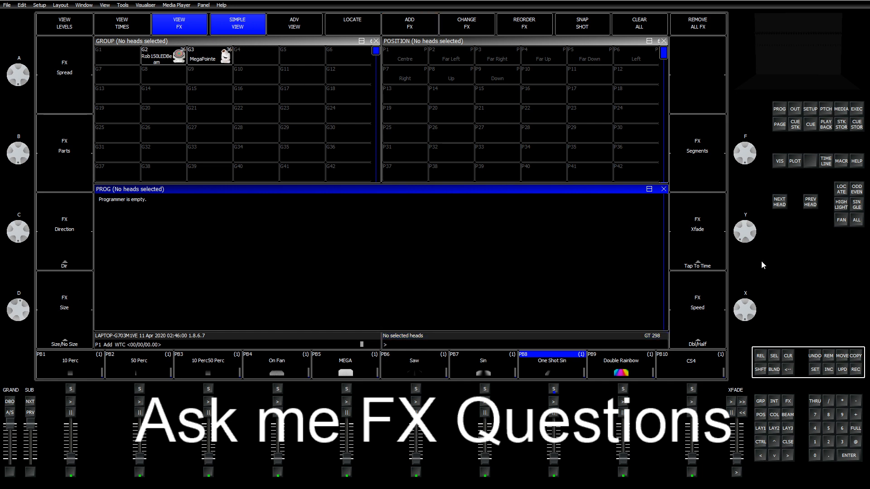
# Add the DIMDOUBLTEST FX to the MegaPointe group and set its spread to 0%.
pyautogui.click(760, 429)
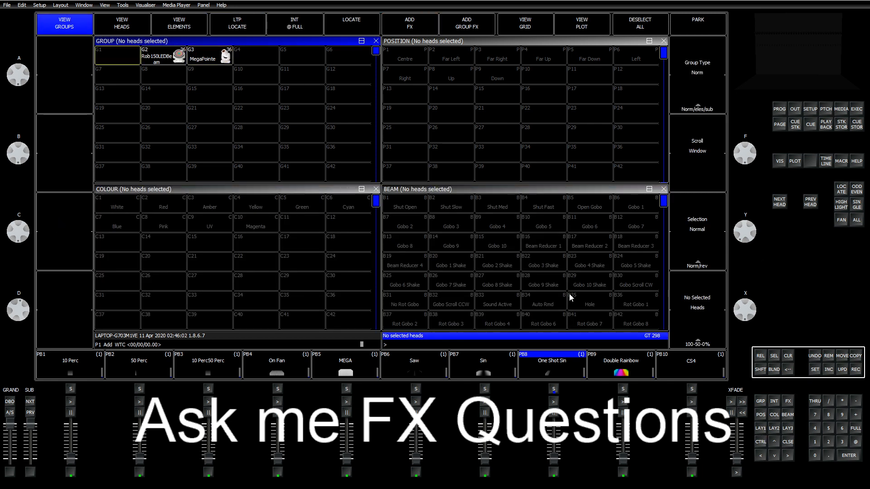
pyautogui.click(237, 60)
pyautogui.click(397, 19)
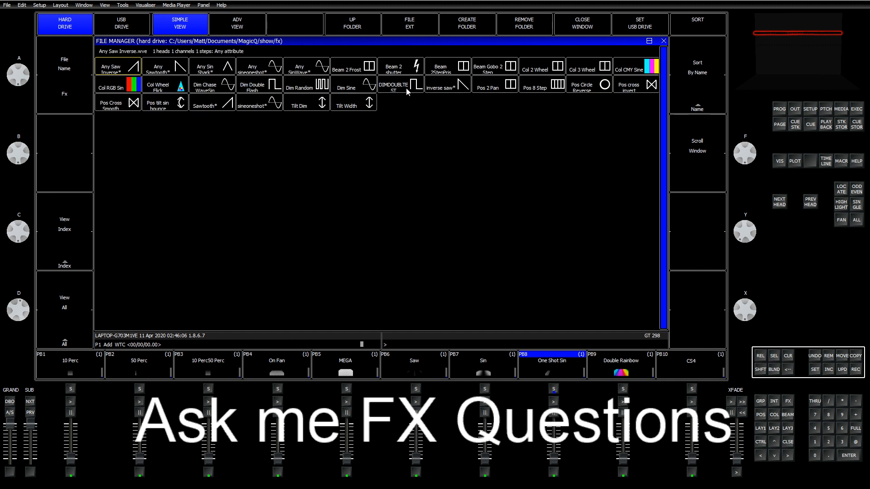
pyautogui.click(410, 88)
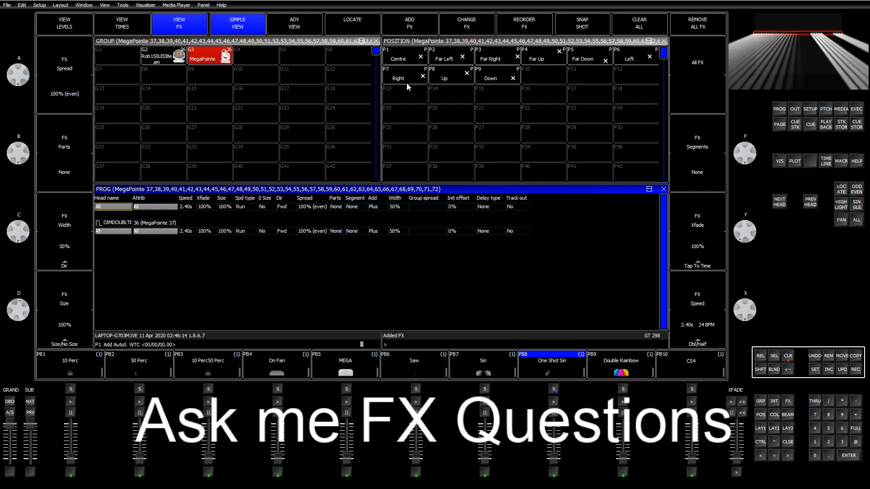
pyautogui.click(72, 65)
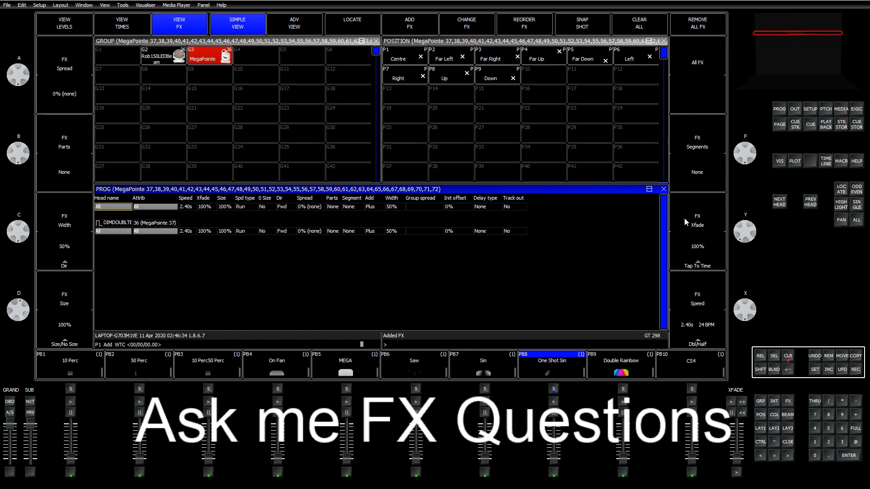
# Open the DIMDOUBLTEST FX in the FX editor and review its general settings and channel steps.
pyautogui.click(788, 401)
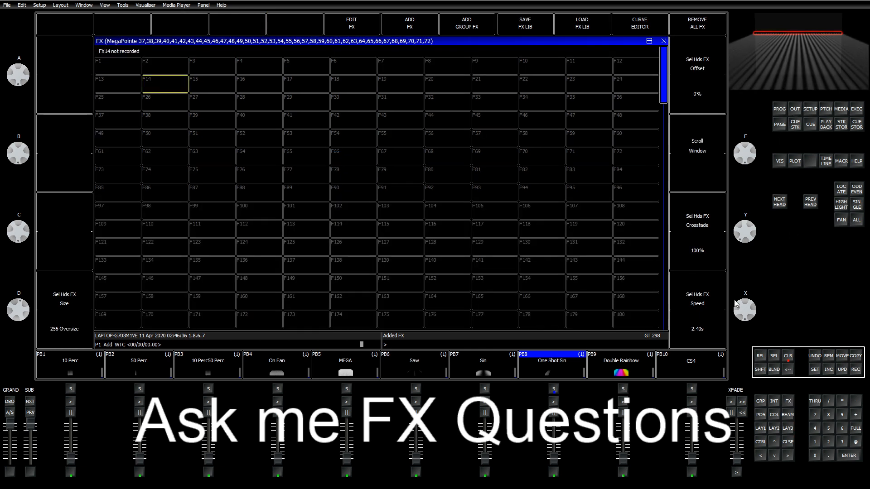
pyautogui.click(352, 24)
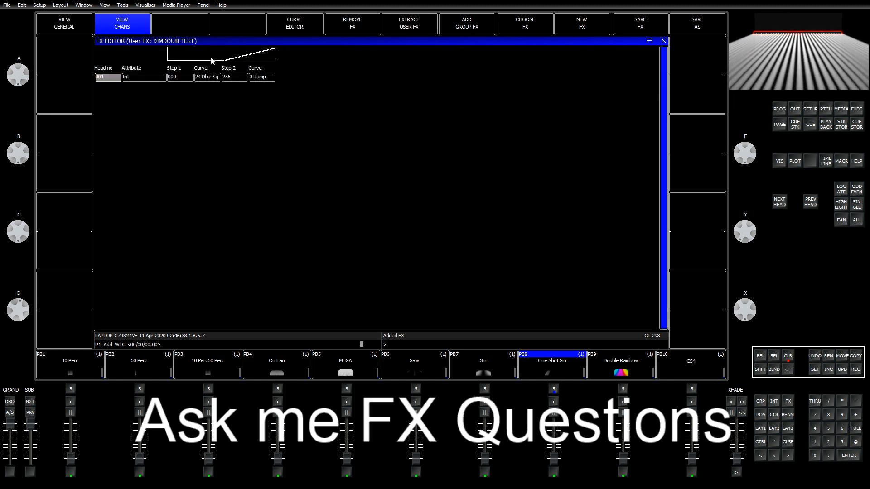
pyautogui.click(77, 27)
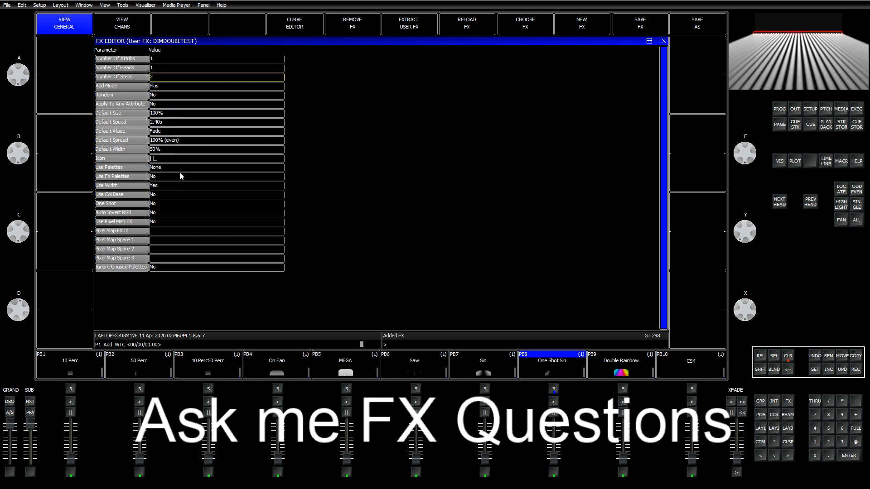
pyautogui.click(125, 24)
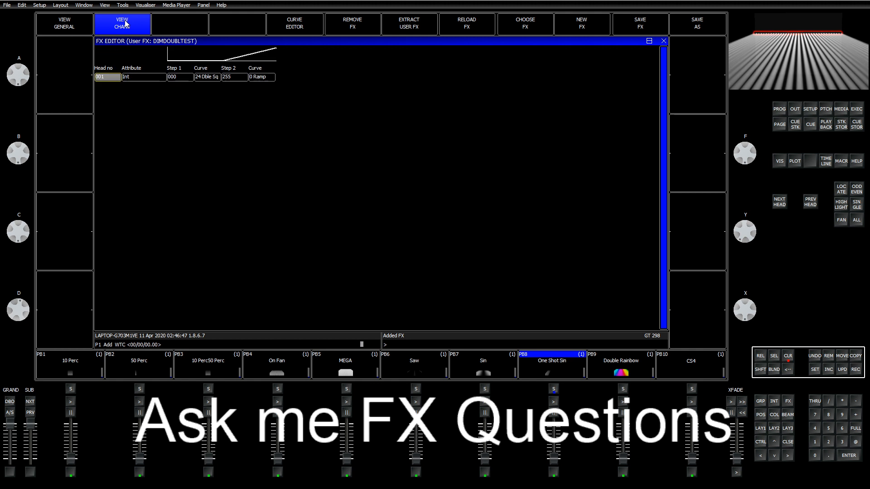
# Remove the starting point at 0%, 0% from the Dble Sq curve, save the curve and close the curve editor.
pyautogui.click(202, 77)
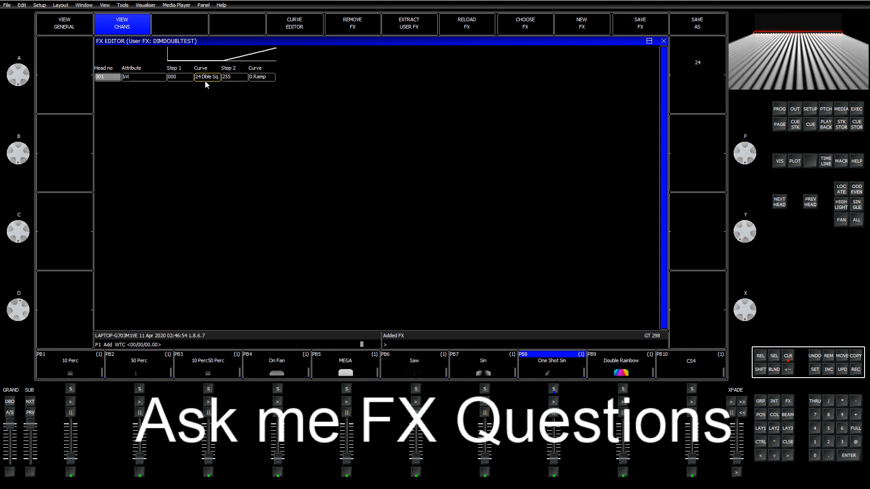
pyautogui.click(306, 29)
pyautogui.click(127, 314)
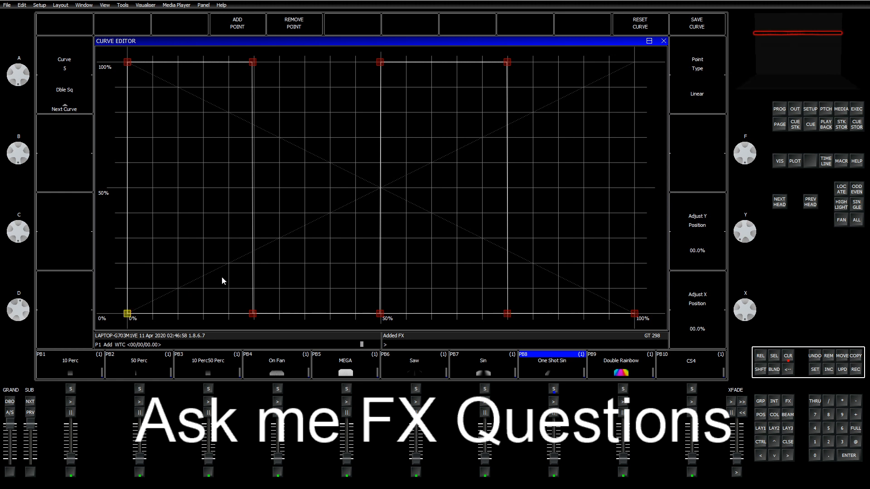
pyautogui.click(294, 25)
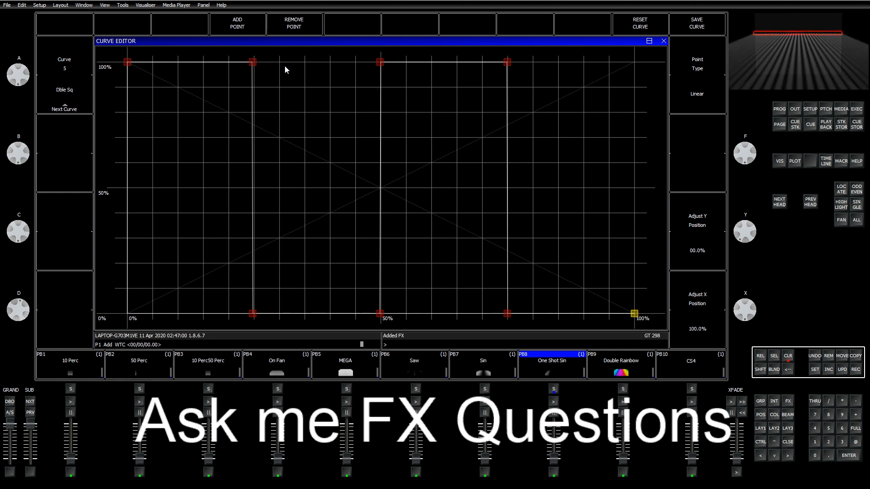
pyautogui.moveTo(128, 62)
pyautogui.mouseDown()
pyautogui.moveTo(127, 74)
pyautogui.moveTo(127, 62)
pyautogui.mouseUp()
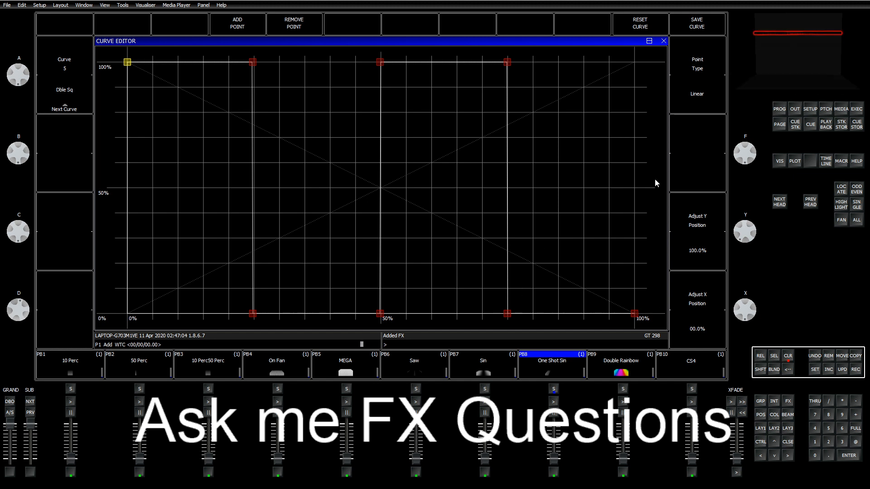
pyautogui.click(682, 27)
pyautogui.click(664, 41)
# Set the Step 2 curve of the intensity channel to Pulse End and save the FX.
pyautogui.click(178, 77)
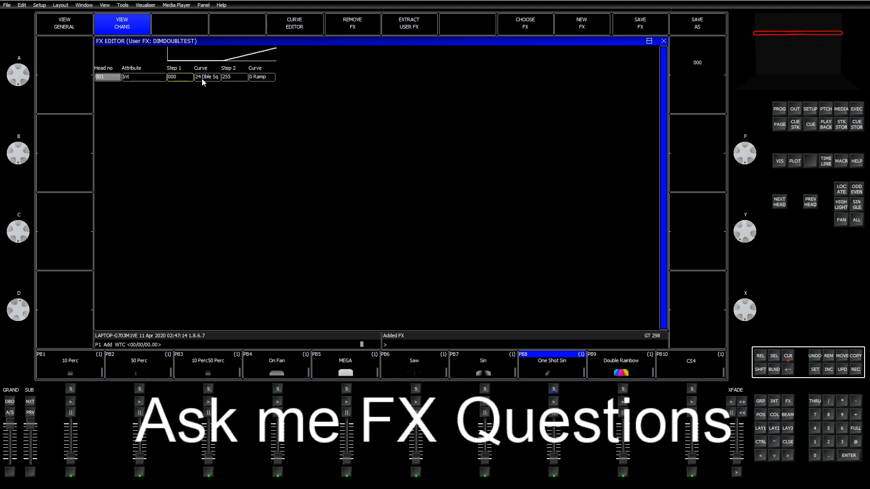
pyautogui.click(202, 78)
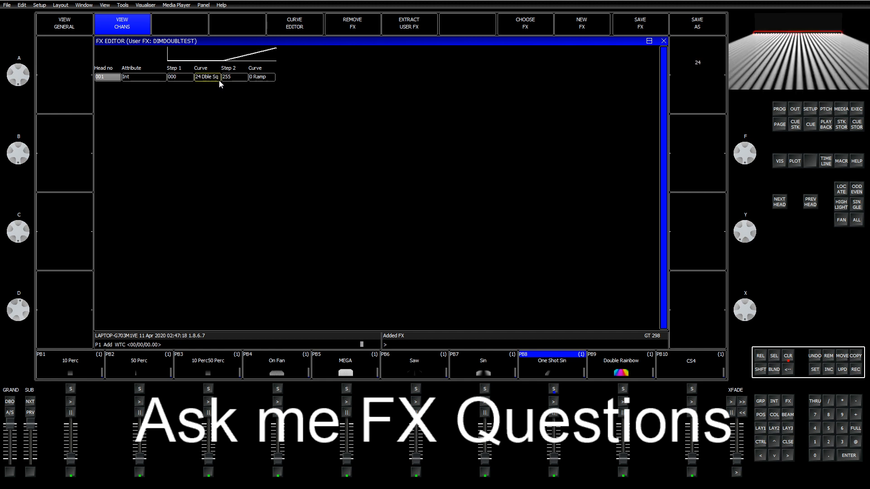
pyautogui.click(231, 78)
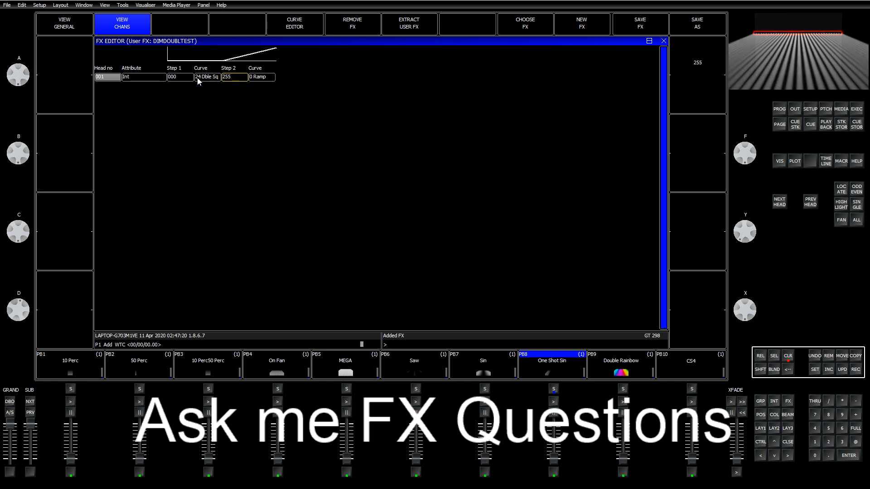
pyautogui.click(178, 78)
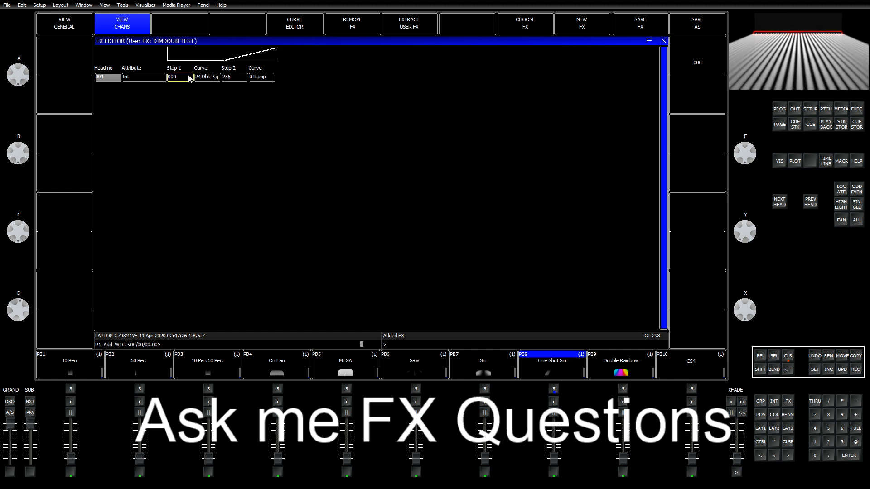
pyautogui.click(261, 77)
pyautogui.click(261, 77)
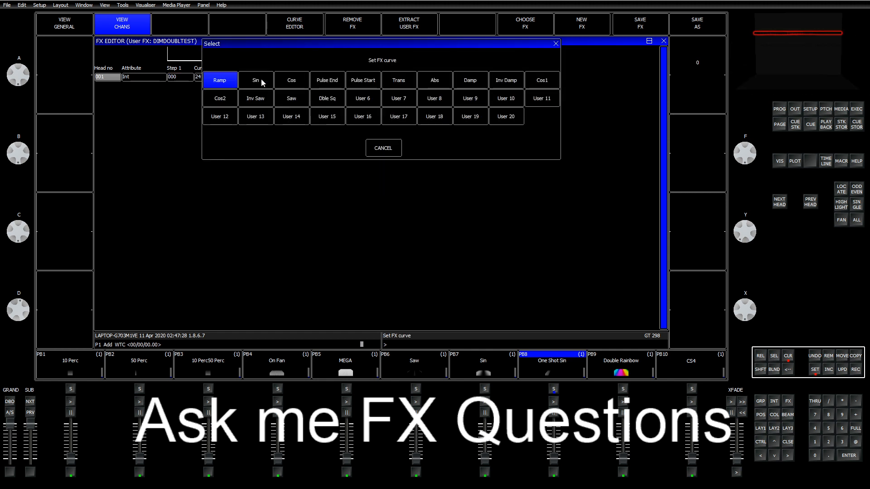
pyautogui.click(336, 80)
pyautogui.click(640, 30)
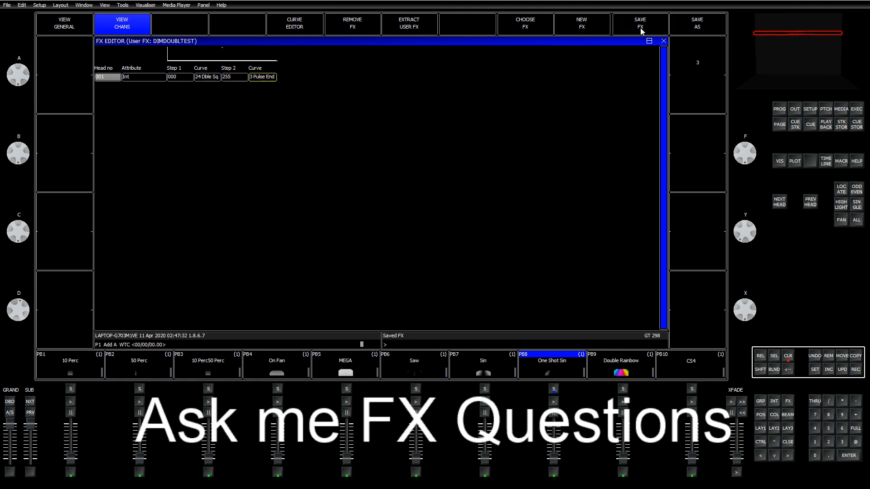
# Add the DIMDOUBLTEST FX to the MegaPointe group with a spread of 0% and a speed of 0.50s.
pyautogui.click(757, 431)
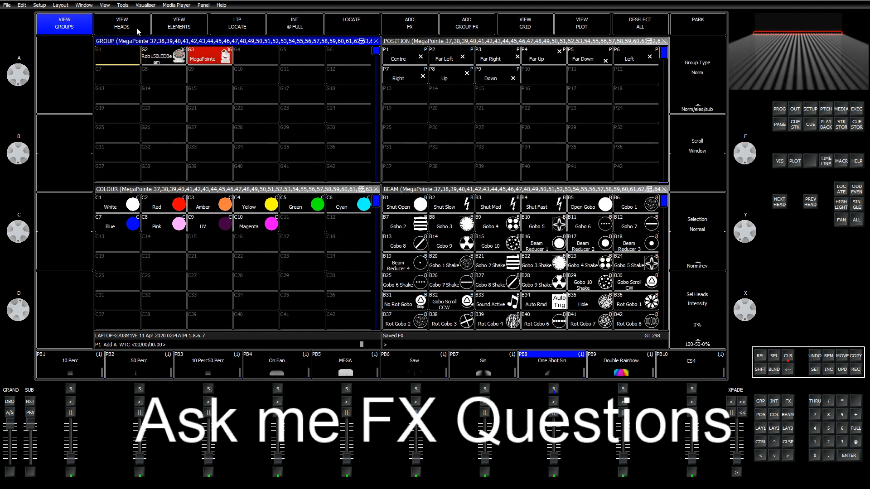
pyautogui.click(412, 25)
pyautogui.click(135, 71)
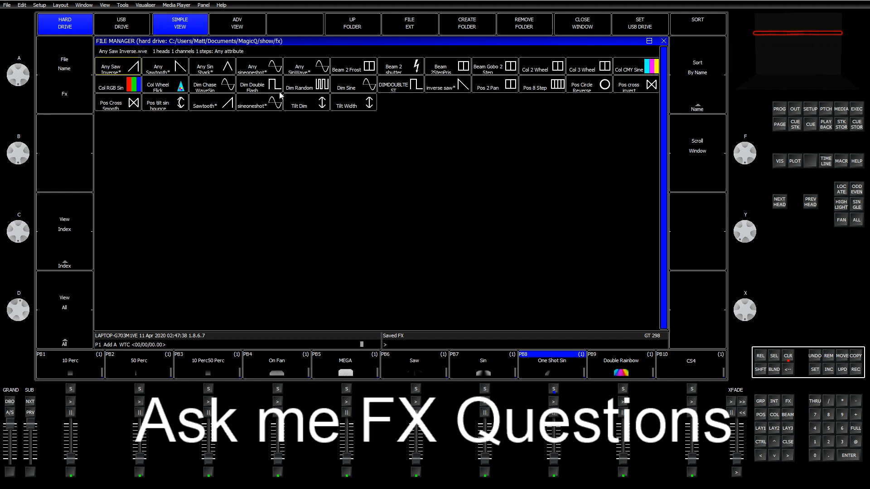
pyautogui.click(402, 87)
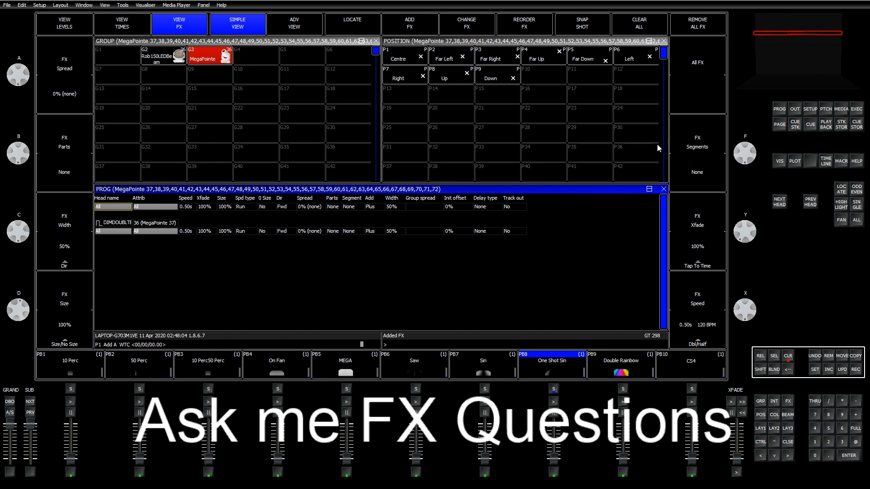
# Try different widths on the DIMDOUBLTEST FX while viewing the head outputs in plan view, and clear the programmer.
pyautogui.click(791, 428)
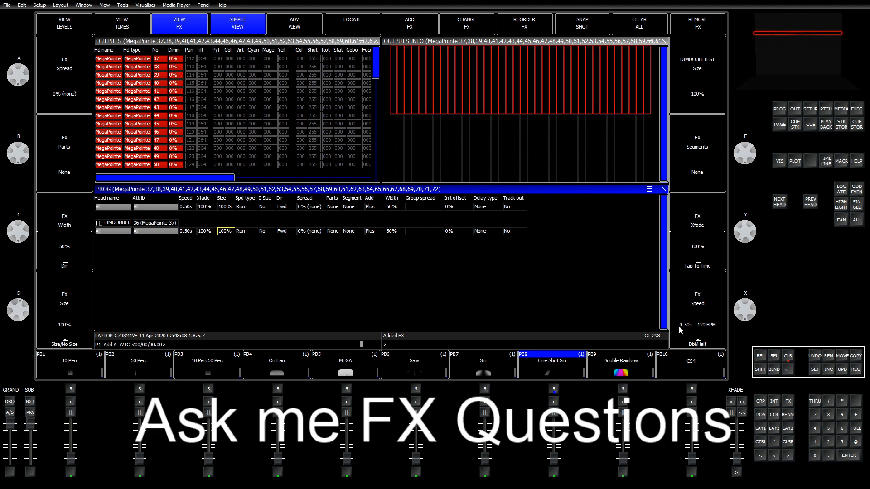
pyautogui.click(776, 429)
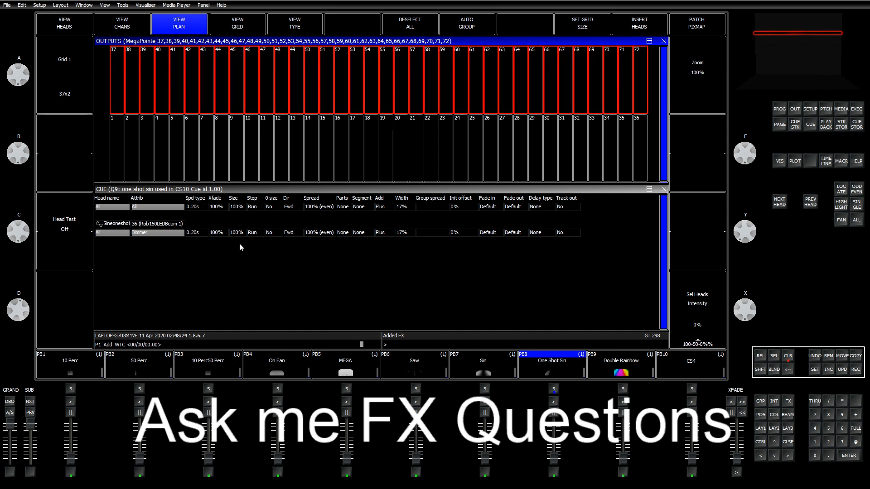
pyautogui.click(777, 113)
pyautogui.click(391, 232)
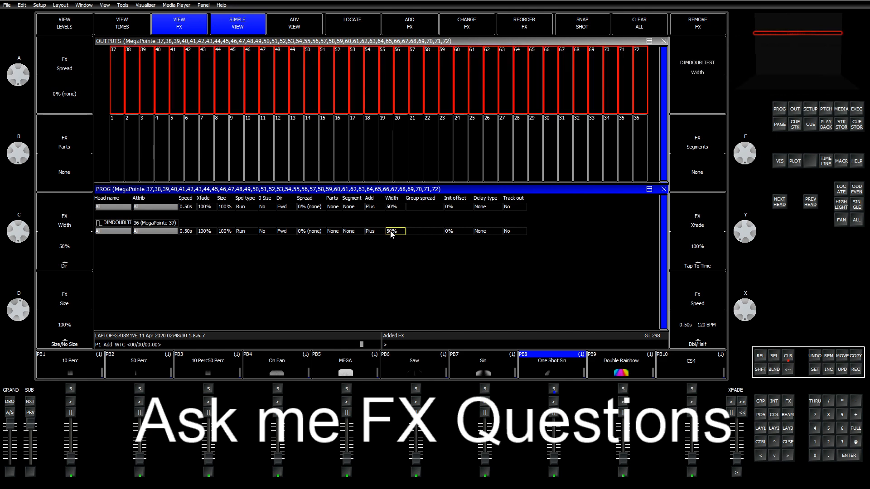
pyautogui.moveTo(390, 232); pyautogui.dragTo(395, 237)
pyautogui.scroll(-19, 395, 237)
pyautogui.scroll(-3, 395, 240)
pyautogui.scroll(17, 395, 240)
pyautogui.scroll(20, 395, 241)
pyautogui.scroll(-20, 395, 236)
pyautogui.scroll(-19, 396, 235)
pyautogui.scroll(1, 396, 235)
pyautogui.click(788, 358)
# Open the DIMDOUBLTEST FX in the FX editor and examine its step curves and Use Width setting.
pyautogui.click(759, 429)
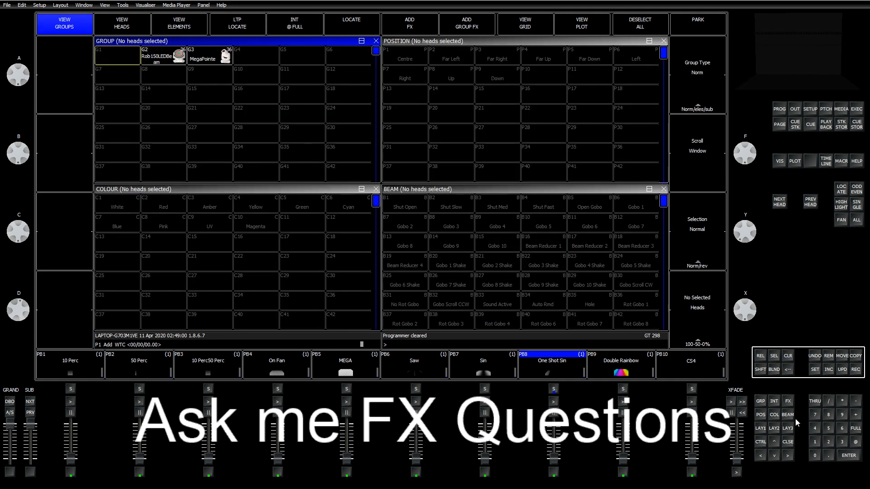
pyautogui.click(789, 402)
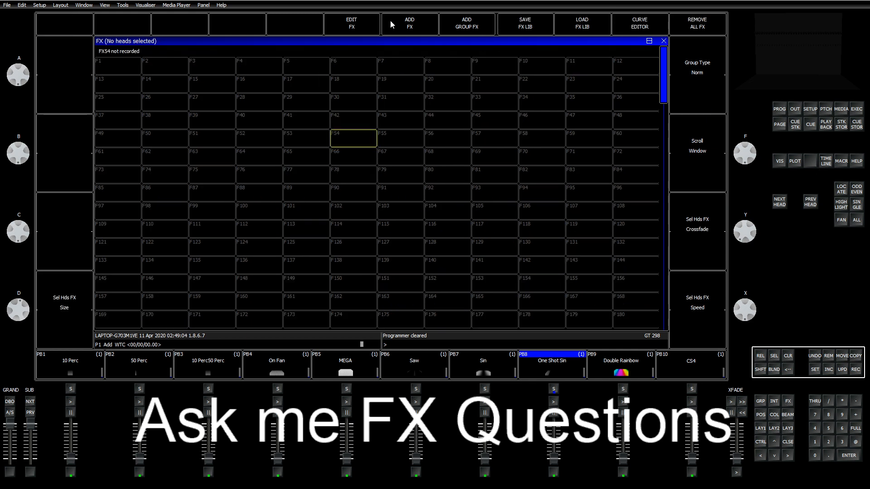
pyautogui.click(357, 22)
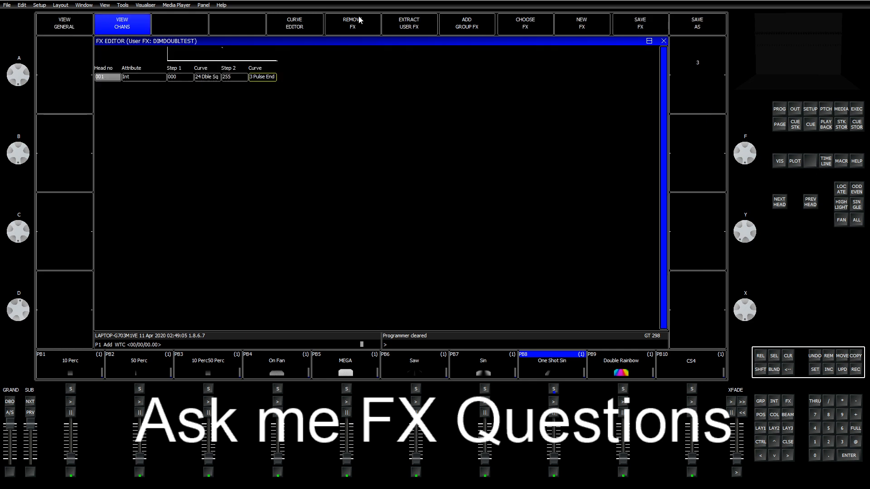
pyautogui.click(207, 79)
pyautogui.click(257, 80)
pyautogui.click(69, 25)
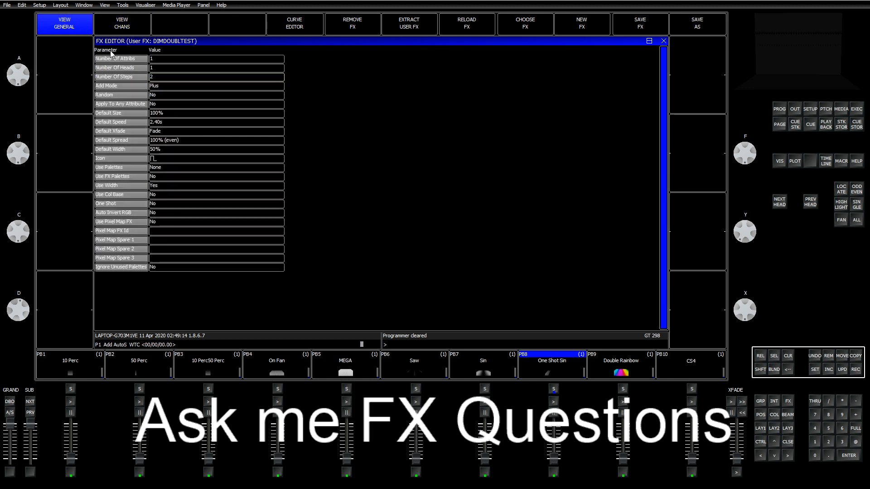
pyautogui.click(158, 186)
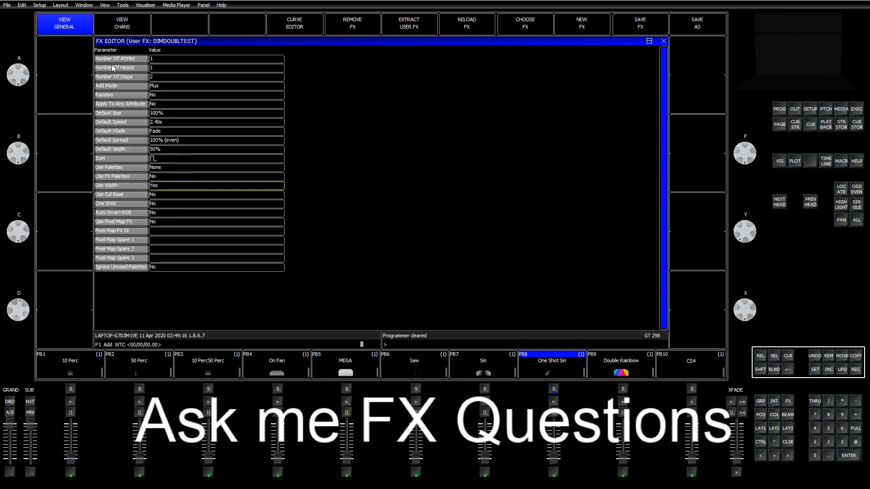
pyautogui.click(122, 23)
# Save the edited FX under the new name Dim DbleFlastv2.
pyautogui.click(694, 31)
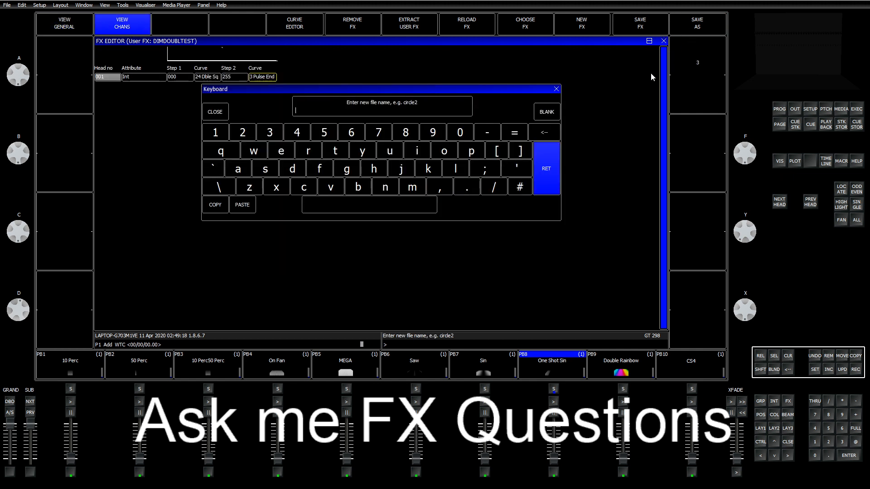
pyautogui.write('Dim ')
pyautogui.write('B')
pyautogui.write('Double')
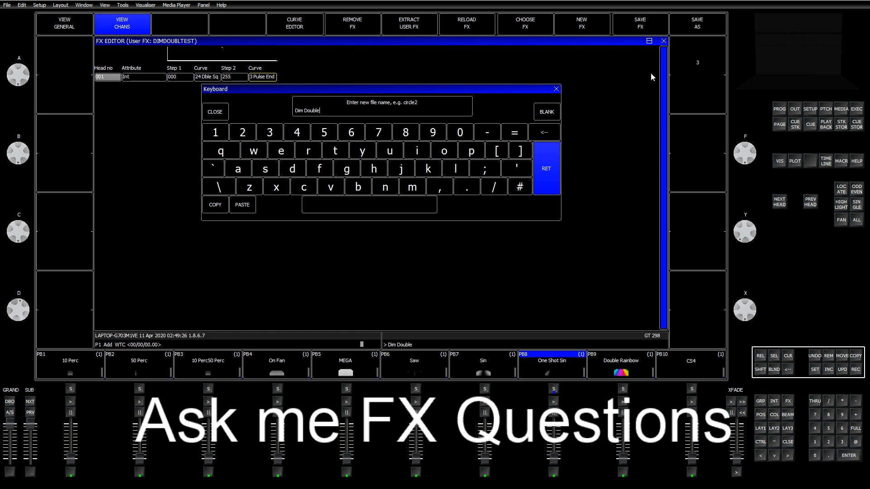
pyautogui.write('Flastv2')
pyautogui.press('Return')
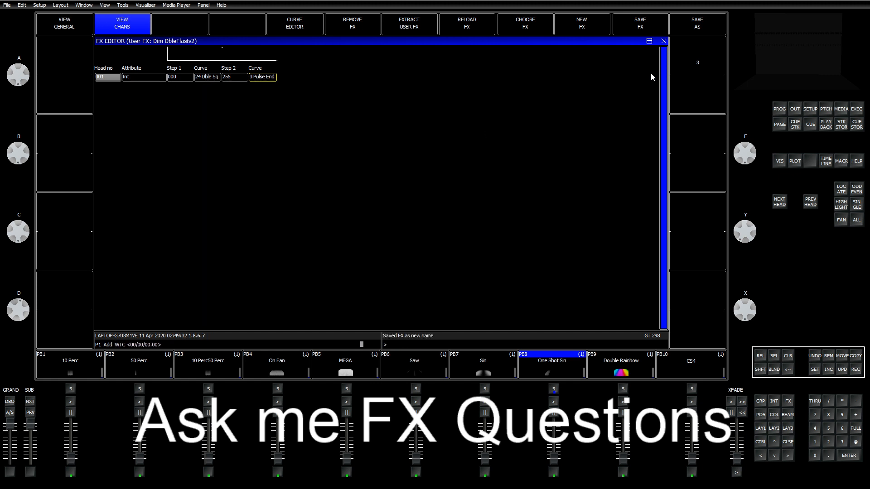
pyautogui.click(647, 31)
# Switch to File Explorer, delete the DIMDOUBLTEST file from the MagicQ show fx folder, and close the FX editor.
pyautogui.hotkey('alt', 'Tab')
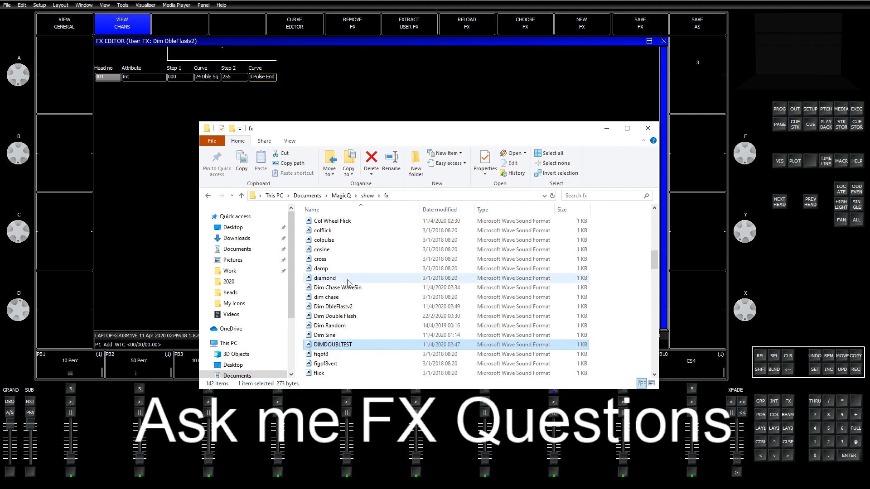
pyautogui.click(356, 306)
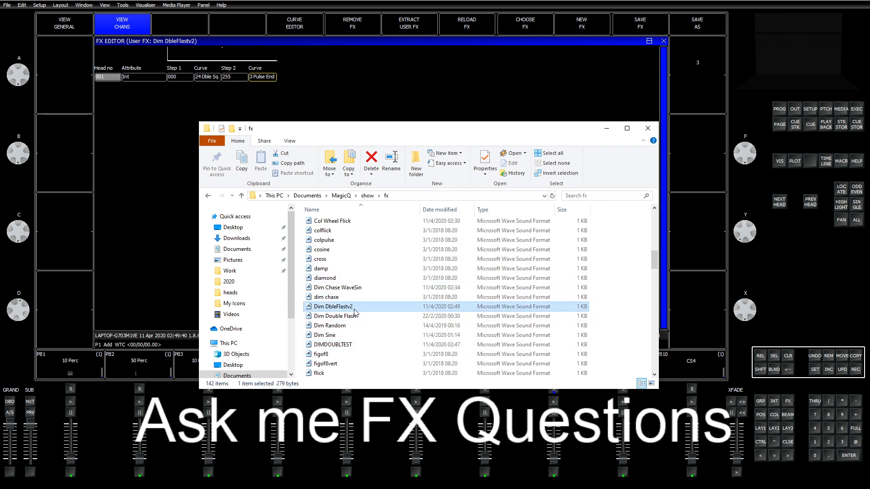
pyautogui.click(353, 346)
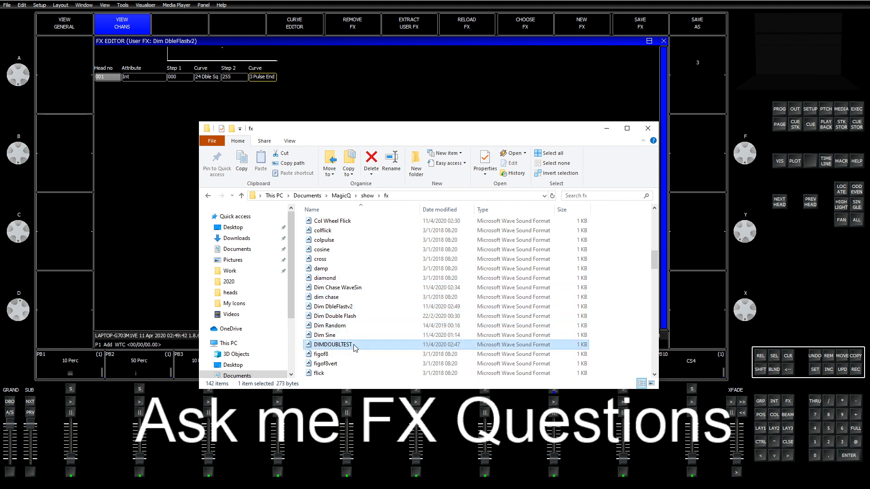
pyautogui.press('Delete')
pyautogui.click(648, 132)
pyautogui.click(664, 41)
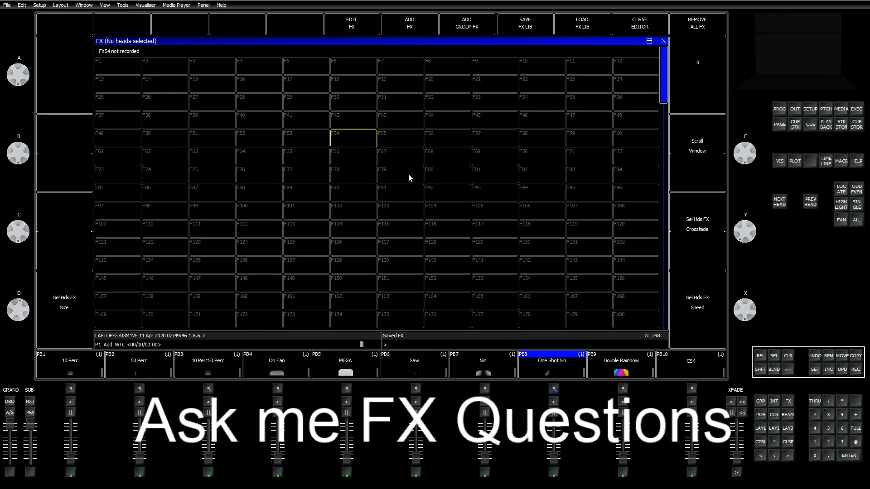
pyautogui.click(352, 33)
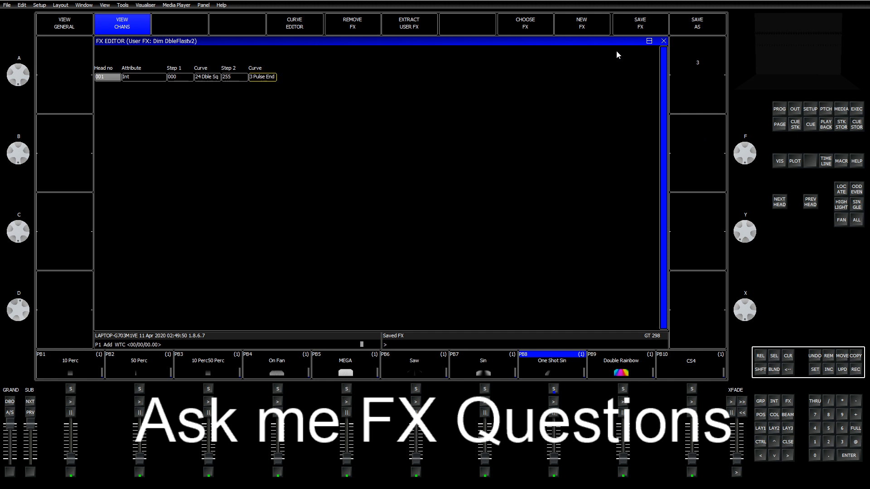
pyautogui.click(662, 41)
# Add the Dim DbleFlastv2 FX to the MegaPointe group.
pyautogui.click(767, 429)
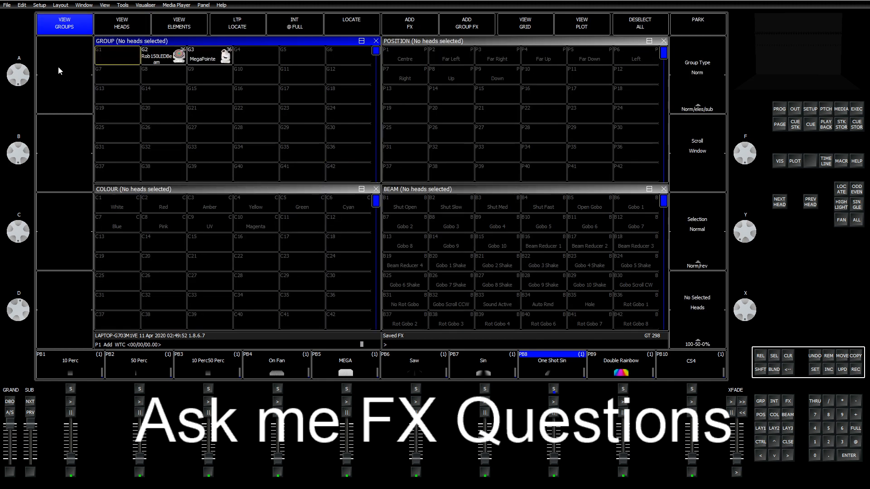
pyautogui.click(210, 57)
pyautogui.click(400, 30)
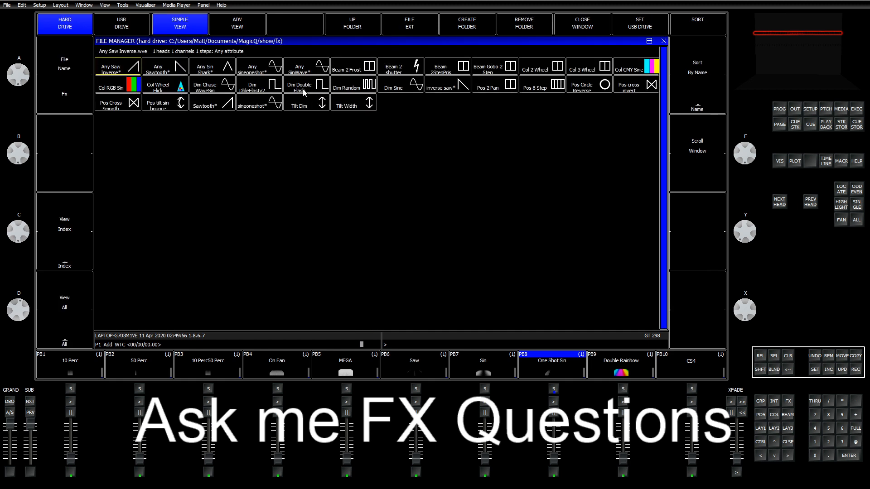
pyautogui.click(294, 88)
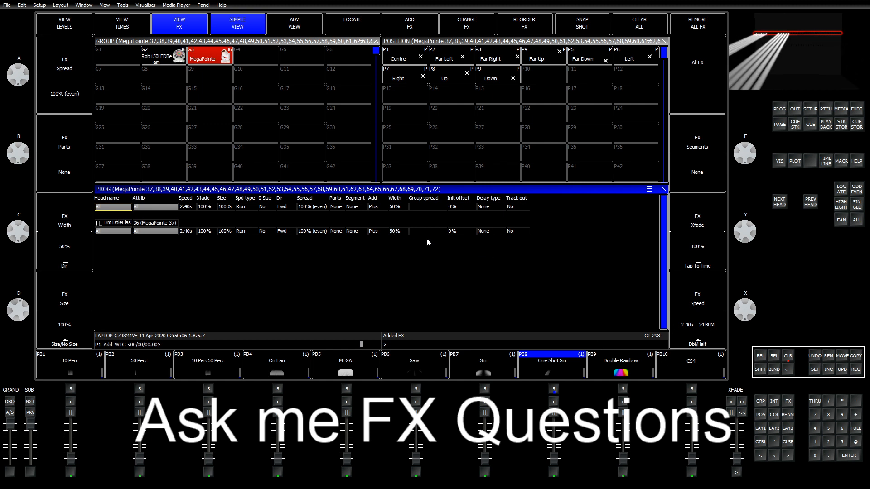
# Try the Dim DbleFlastv2 FX at 5% width, set the width to 10%, and set the spread to 0%.
pyautogui.click(406, 233)
pyautogui.write('5')
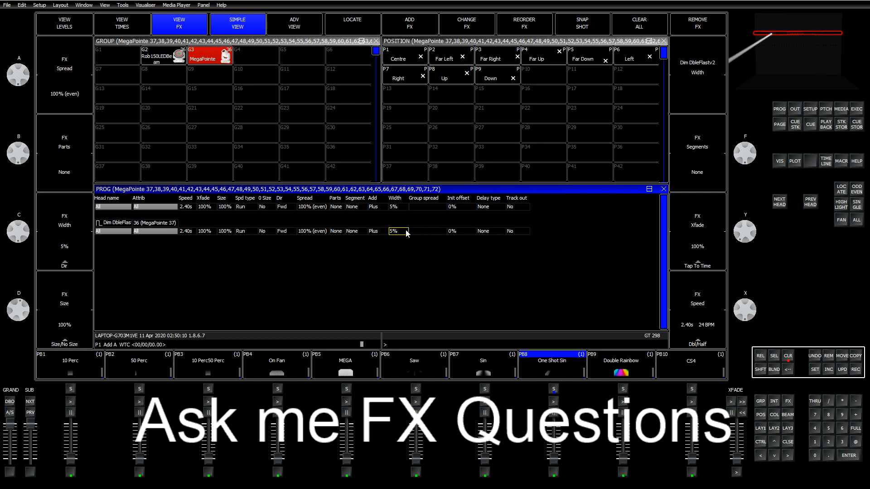
pyautogui.write('10')
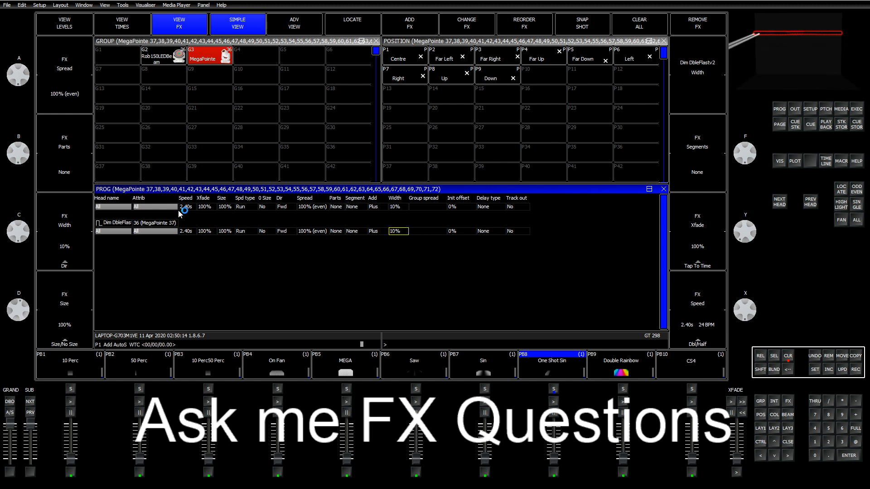
pyautogui.click(50, 67)
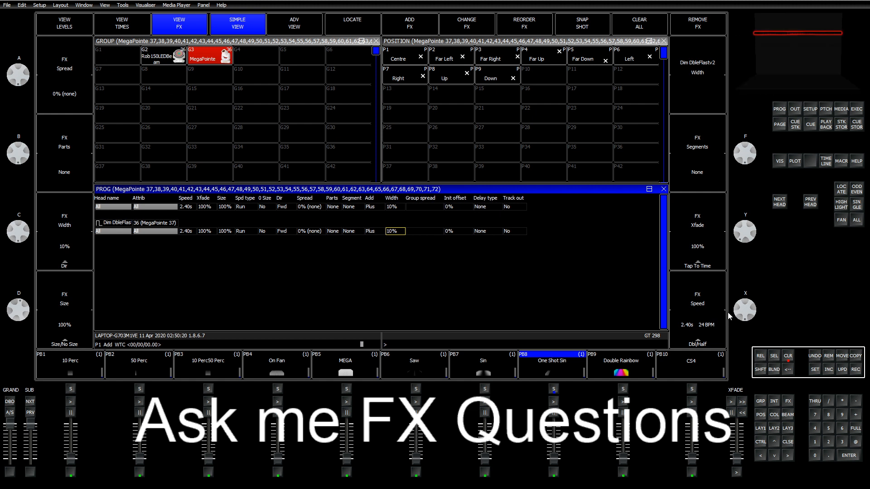
# Tap in a tempo of about 142 BPM for the running FX and clear the programmer.
pyautogui.click(680, 214)
pyautogui.click(682, 213)
pyautogui.click(682, 213)
pyautogui.click(681, 214)
pyautogui.click(681, 213)
pyautogui.click(682, 214)
pyautogui.click(682, 213)
pyautogui.click(682, 213)
pyautogui.click(682, 214)
pyautogui.click(682, 213)
pyautogui.click(681, 214)
pyautogui.click(681, 213)
pyautogui.click(682, 213)
pyautogui.click(682, 214)
pyautogui.click(681, 213)
pyautogui.click(682, 214)
pyautogui.press('Return')
pyautogui.click(791, 358)
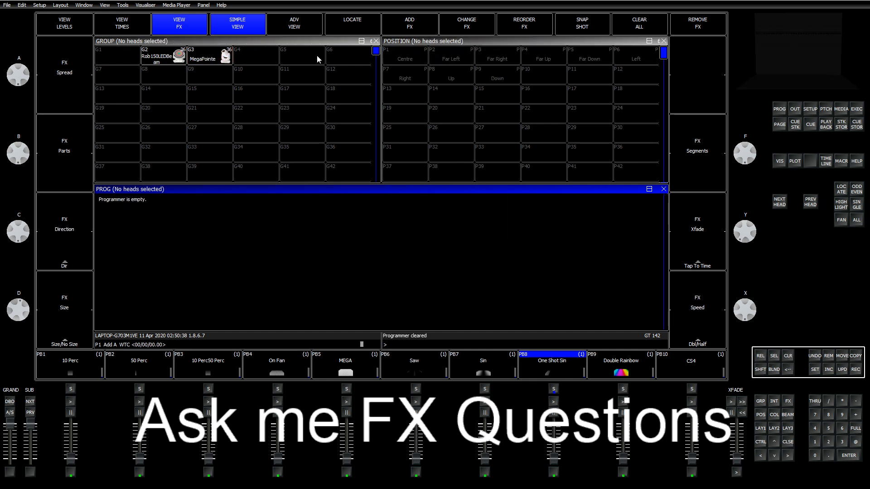
# Add the Dim Random FX to the MegaPointe group.
pyautogui.click(220, 58)
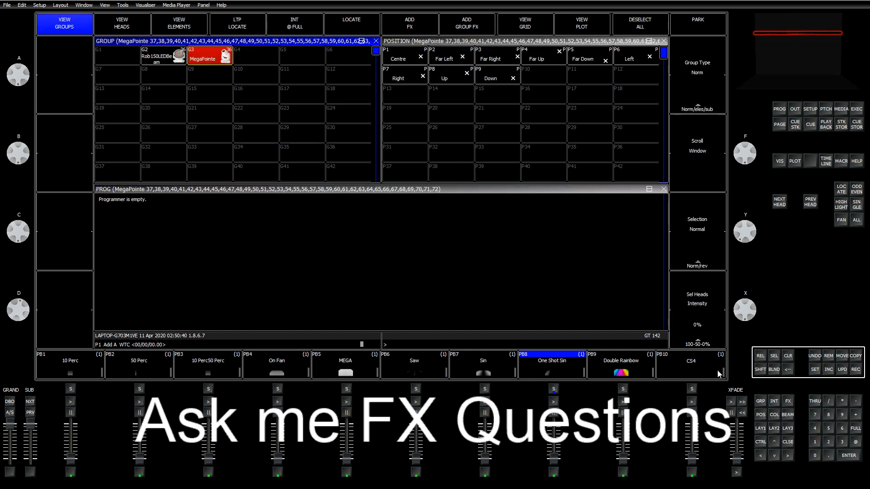
pyautogui.click(788, 401)
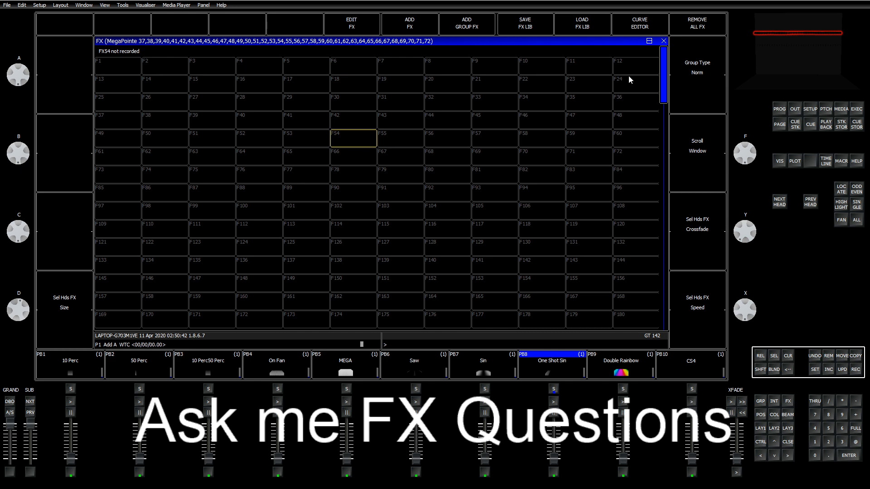
pyautogui.click(761, 427)
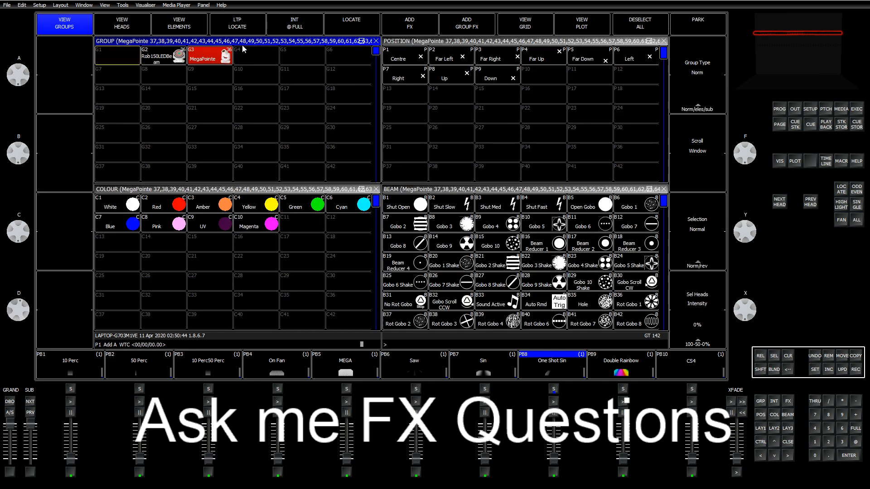
pyautogui.click(413, 30)
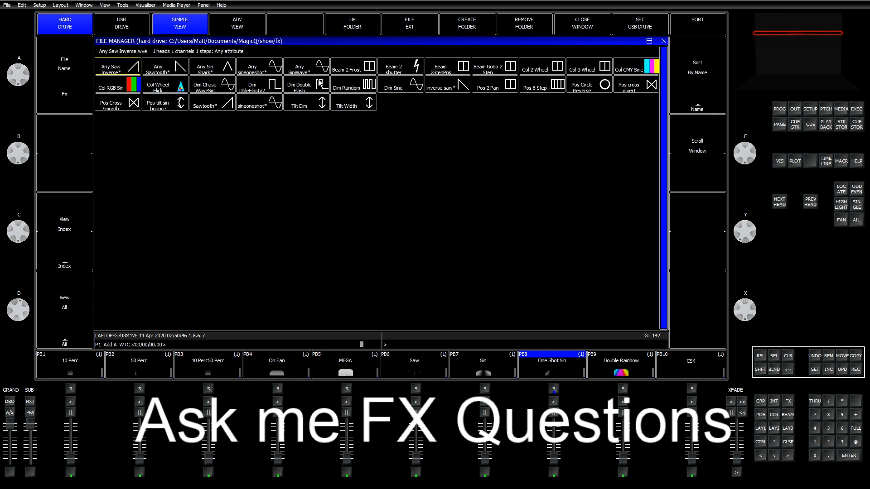
pyautogui.click(344, 89)
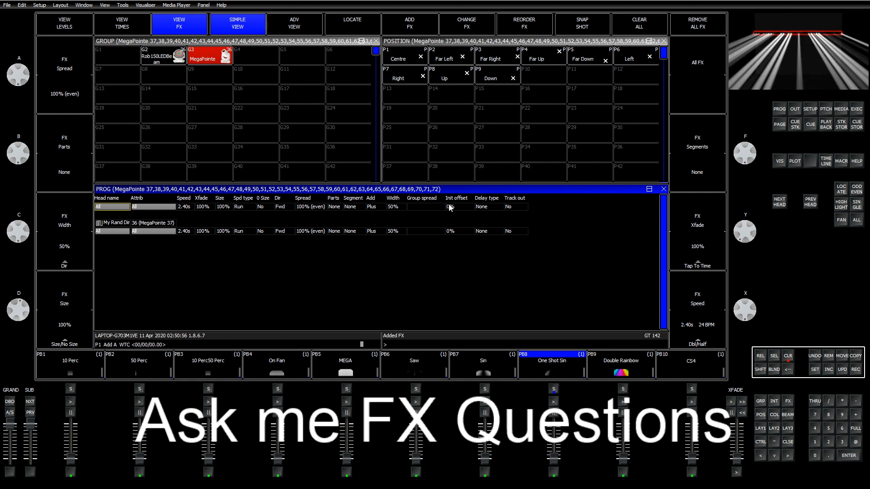
# Record the random dimmer FX to playback 5 on page 2 and set its cue stack's Flash Acts Like Fader option to Yes.
pyautogui.click(856, 371)
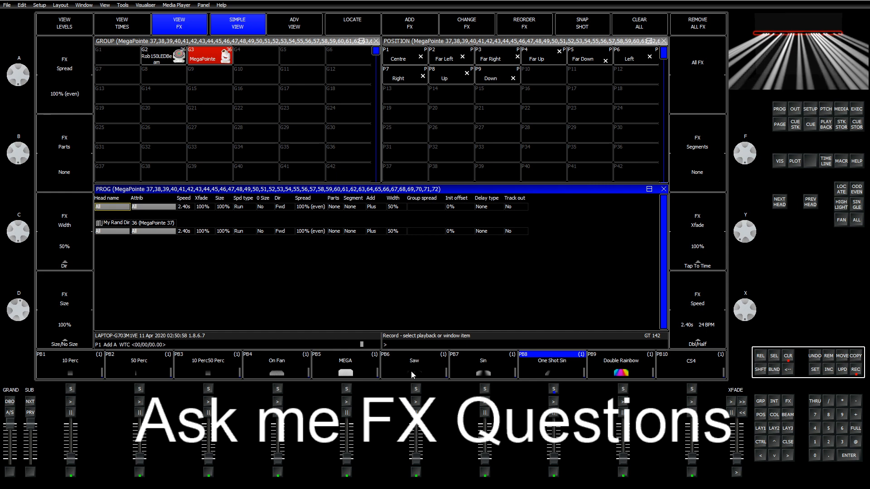
pyautogui.click(341, 358)
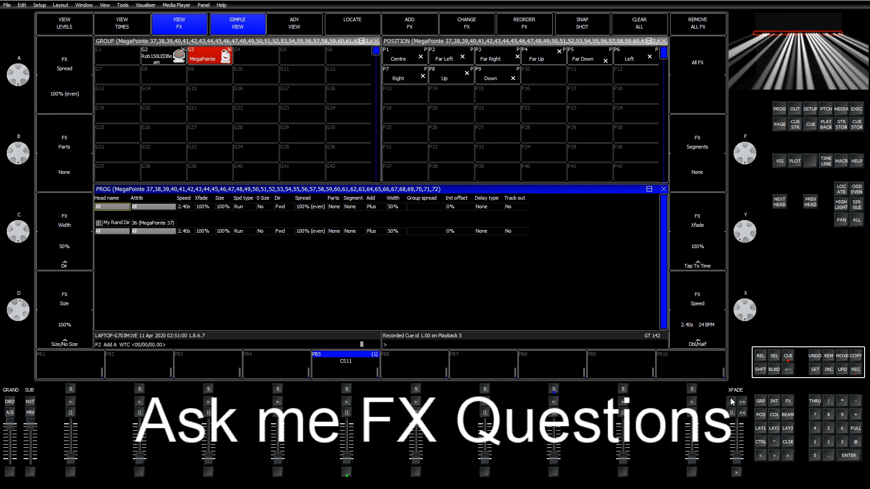
pyautogui.click(789, 357)
pyautogui.click(349, 369)
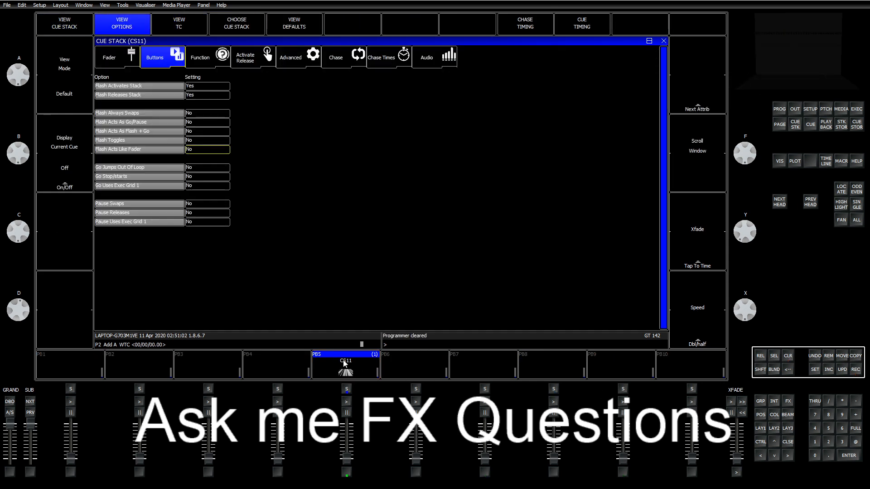
pyautogui.click(241, 151)
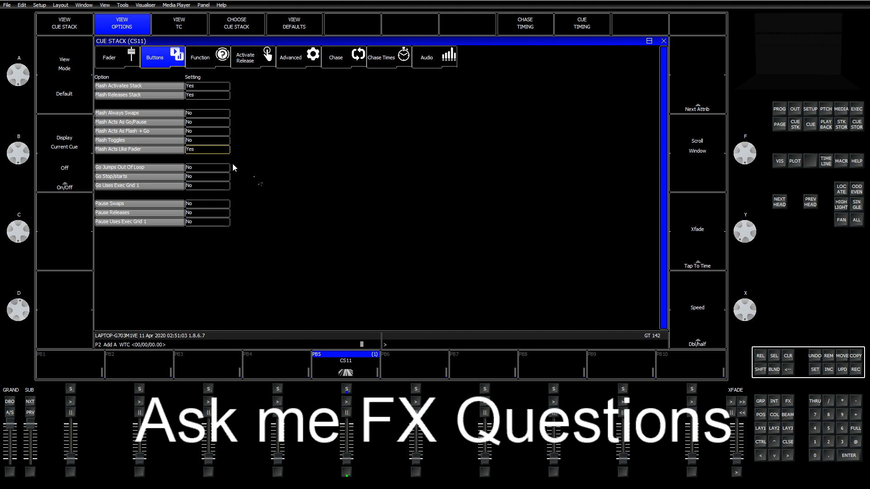
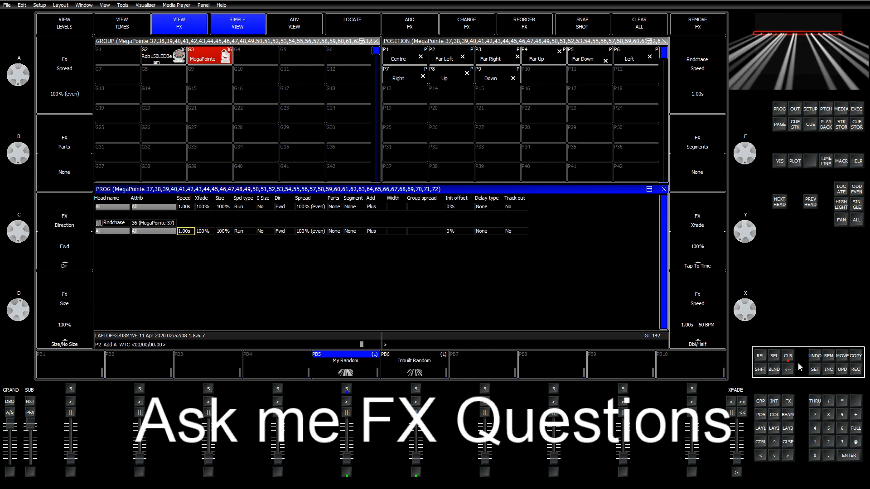
# Set Flash Acts Like Fader to Yes for the Inbuilt Random cue stack on playback 6 and test-flash playbacks 5 and 6.
pyautogui.click(399, 366)
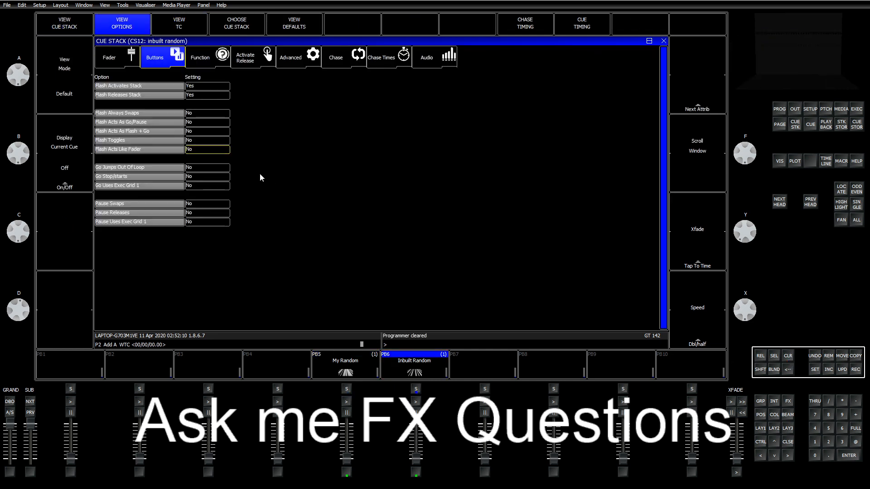
pyautogui.press('Return')
pyautogui.press('b')
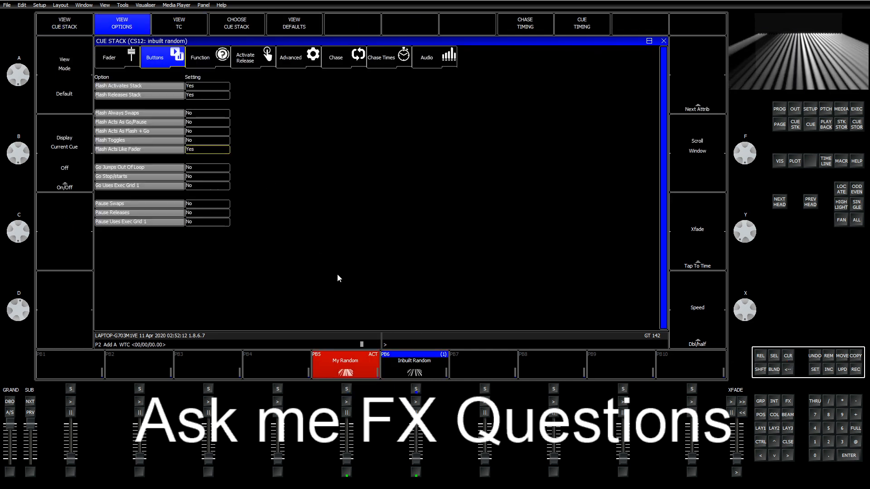
pyautogui.press('n')
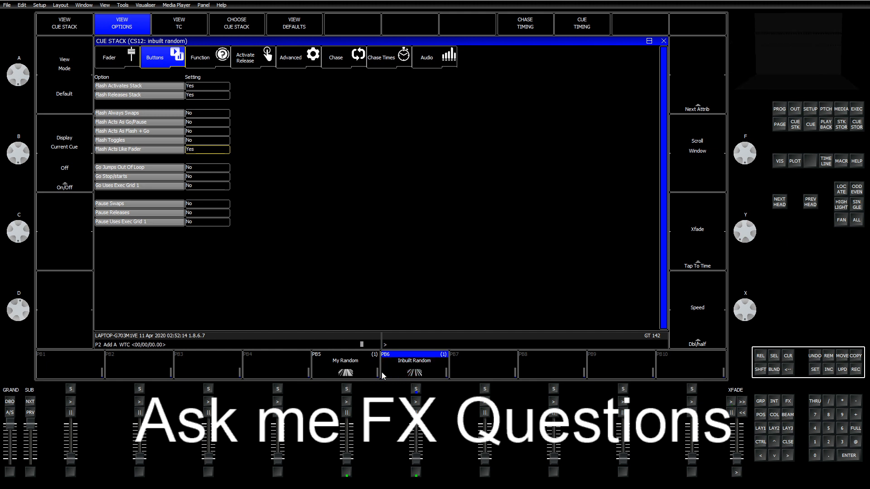
# Open the FX of the cue on the Inbuilt Random playback and set the speed of all FX to 0.50s.
pyautogui.doubleClick(420, 366)
pyautogui.click(439, 376)
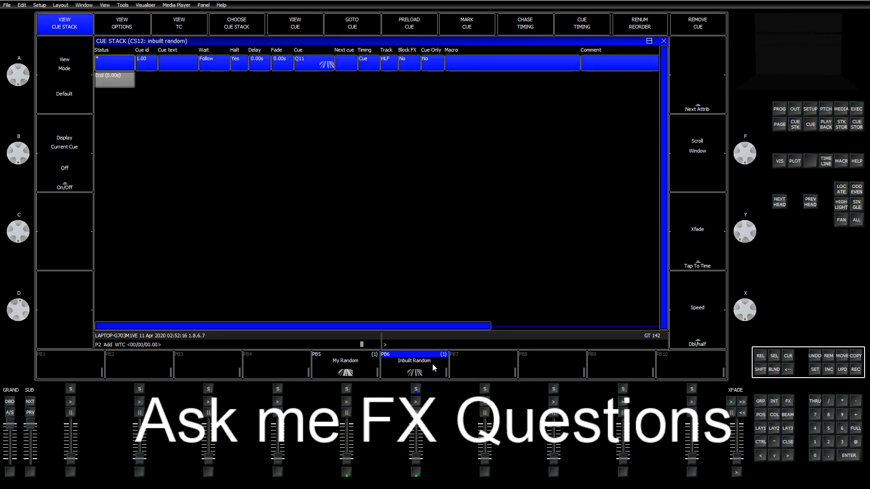
pyautogui.click(290, 34)
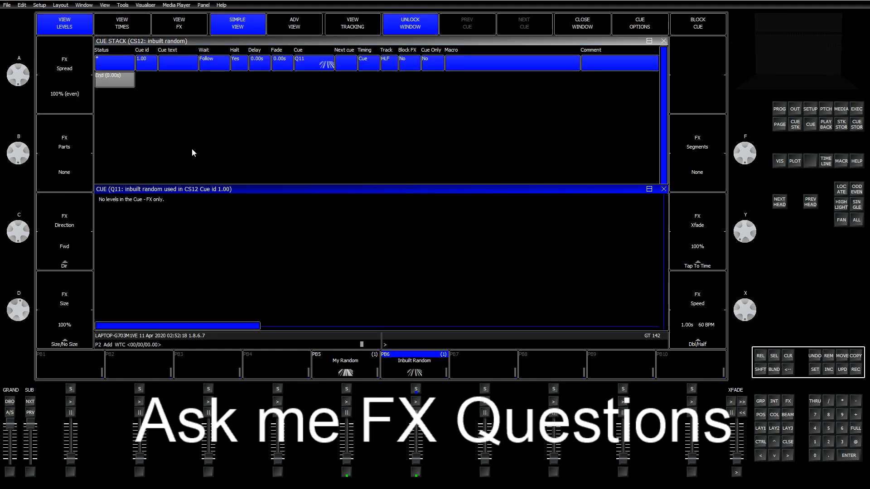
pyautogui.click(187, 26)
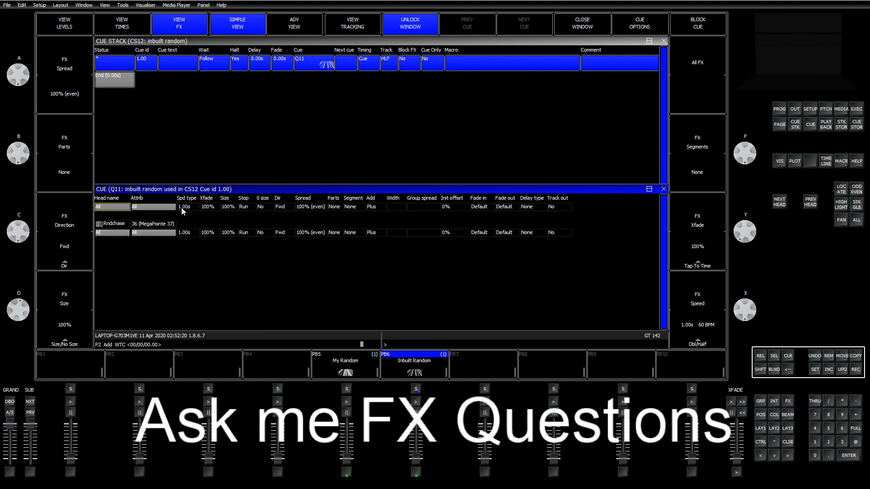
pyautogui.click(184, 208)
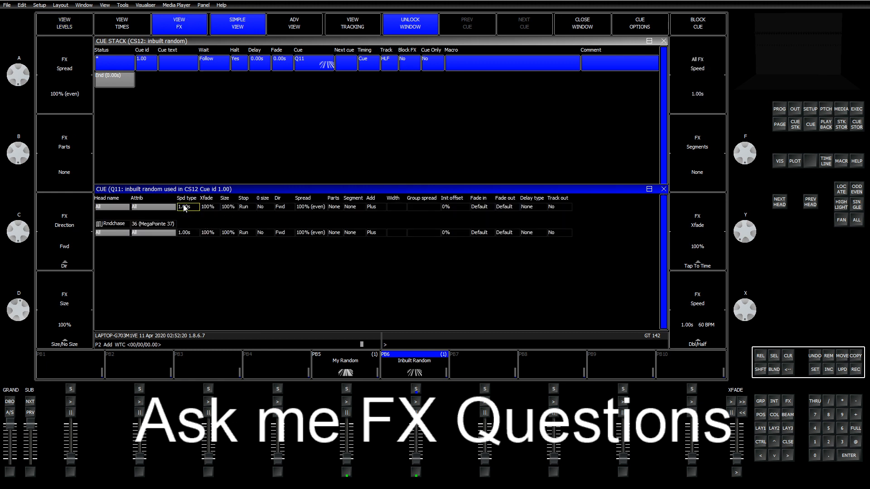
# Show the My Random cue's FX and flash the My Random and Inbuilt Random playbacks alternately to compare them.
pyautogui.click(356, 365)
pyautogui.click(355, 363)
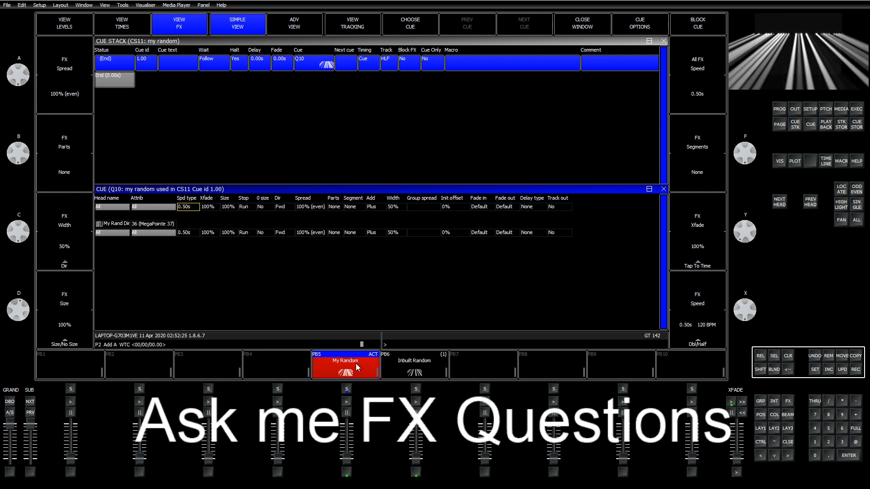
pyautogui.press('n')
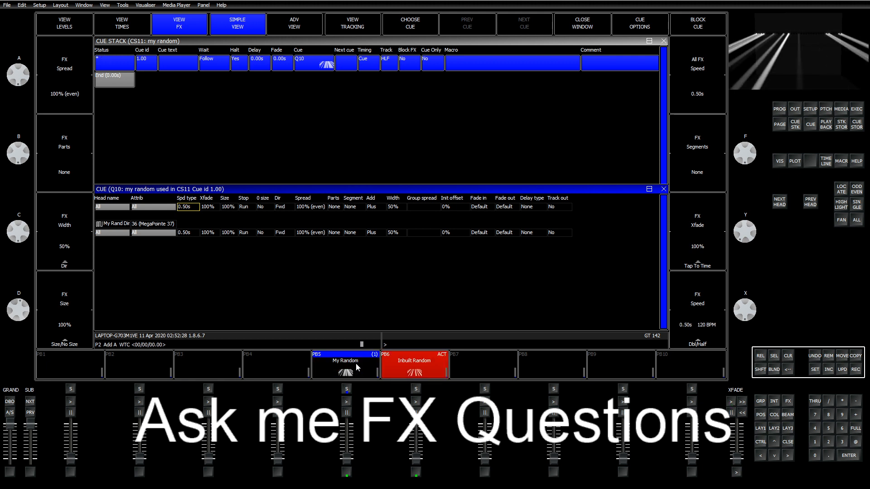
pyautogui.press('b')
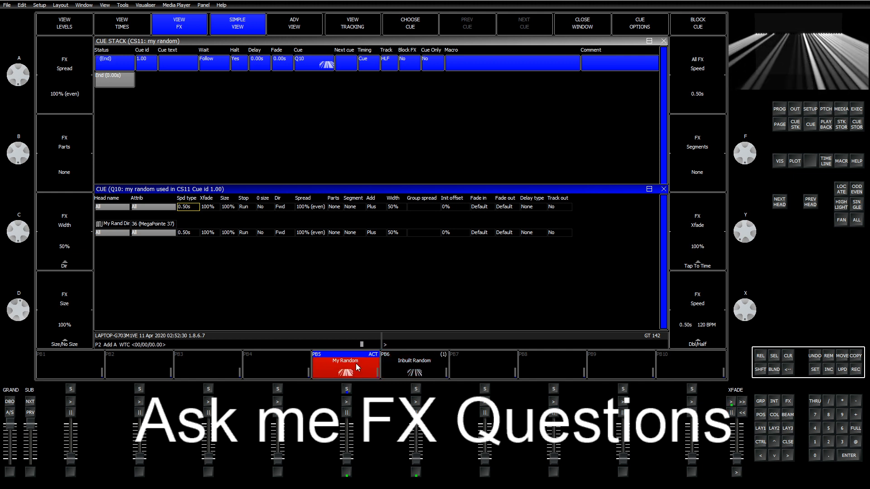
pyautogui.press('n')
pyautogui.press('n')
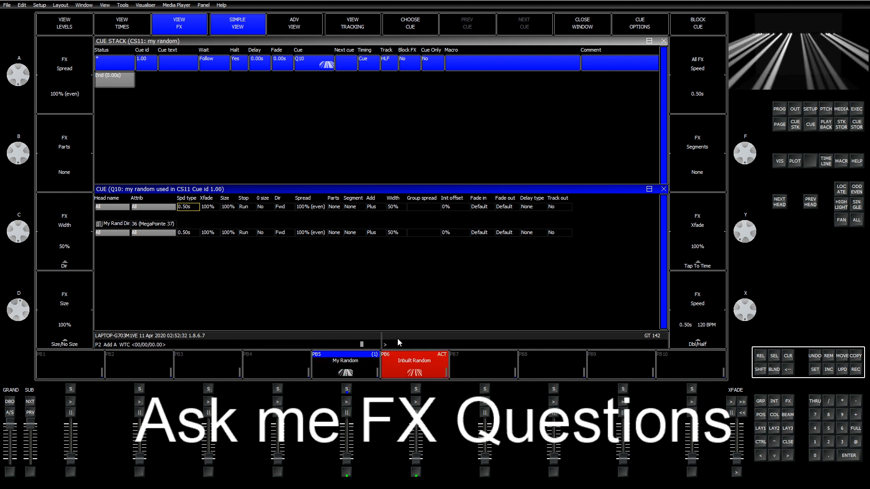
pyautogui.press('n')
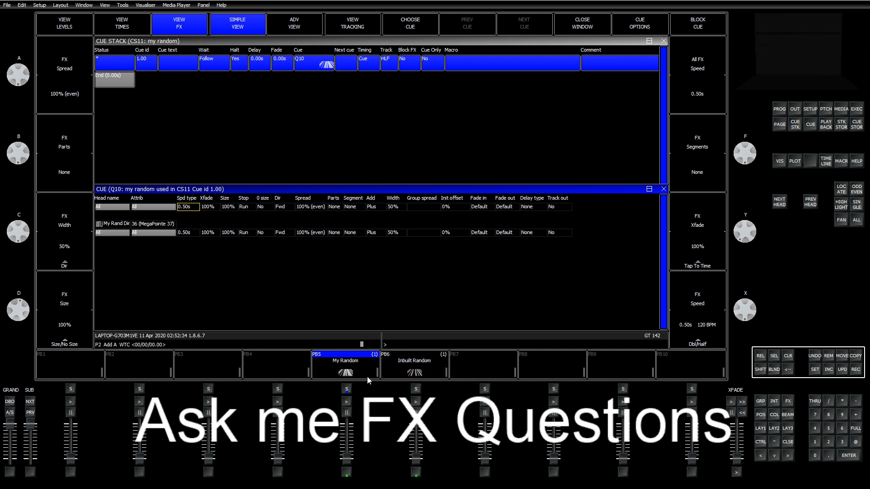
# Run the My Random playback and try its My Rand Dim FX at 10% and 5% width.
pyautogui.click(345, 362)
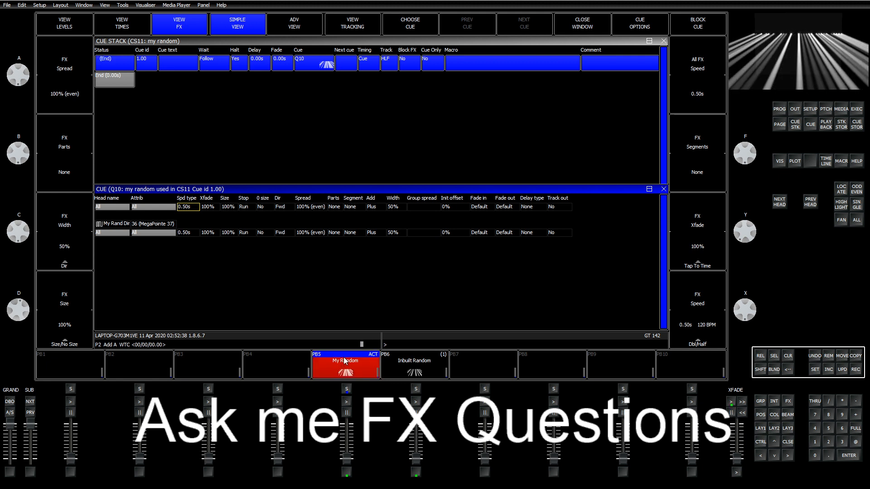
pyautogui.click(397, 233)
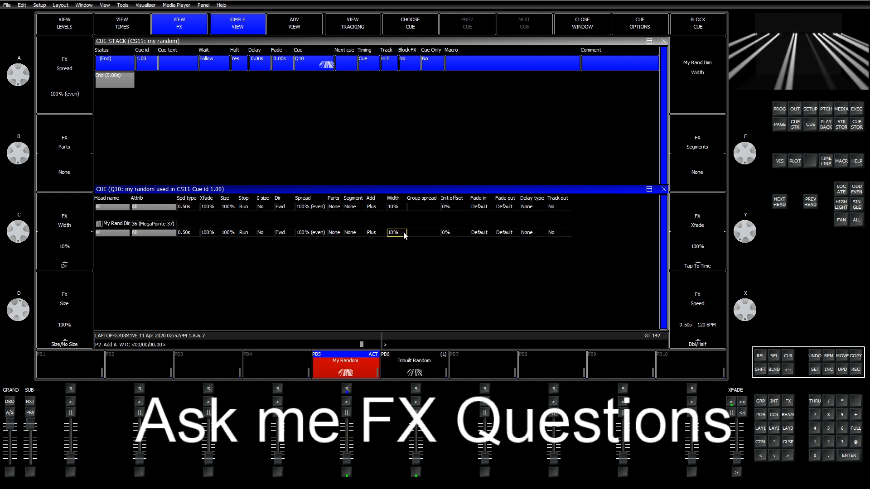
pyautogui.write('5')
pyautogui.press('Return')
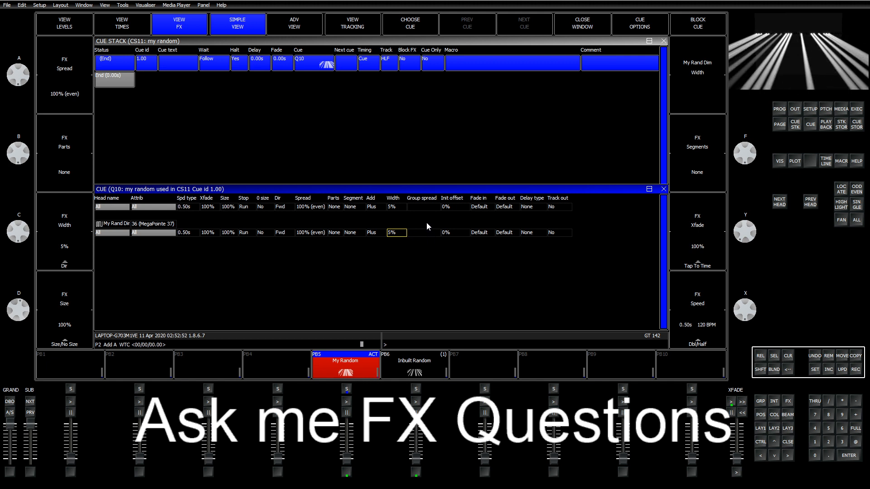
# Run the Inbuilt Random playback for comparison and open its cue stack.
pyautogui.click(407, 354)
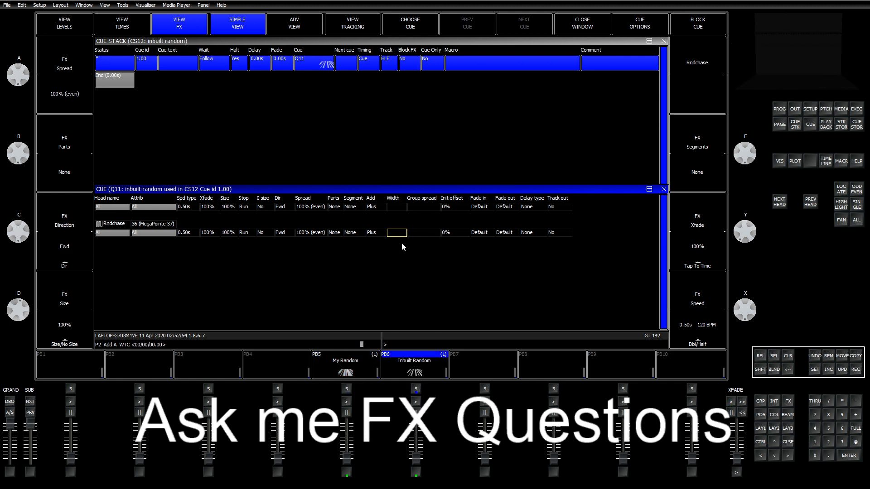
pyautogui.press('space')
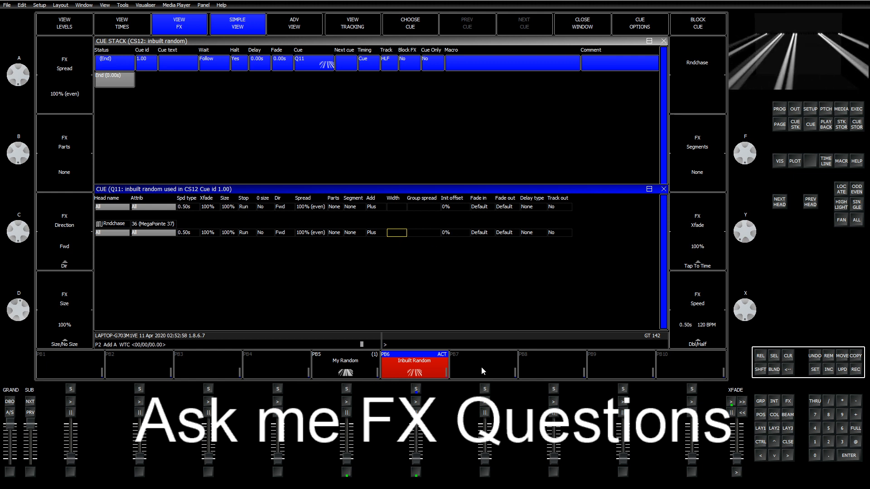
pyautogui.click(424, 369)
pyautogui.click(399, 372)
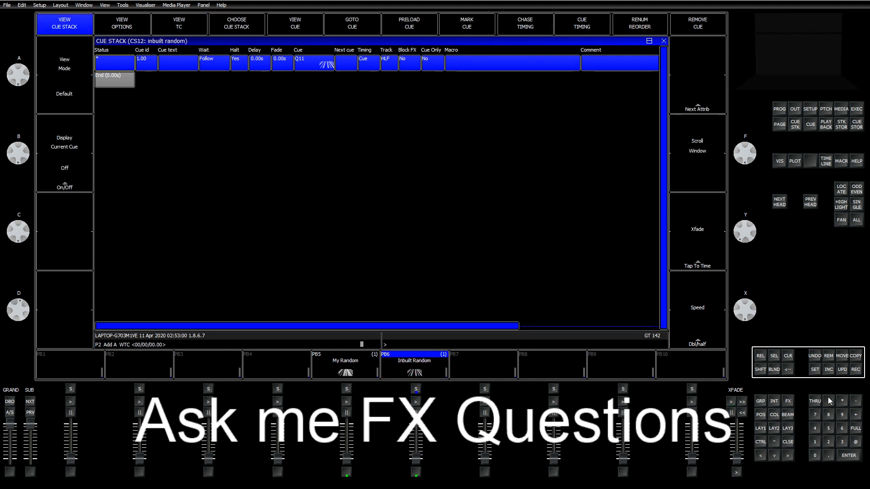
# Include the Inbuilt Random playback in the programmer and clear the programmer again.
pyautogui.click(829, 367)
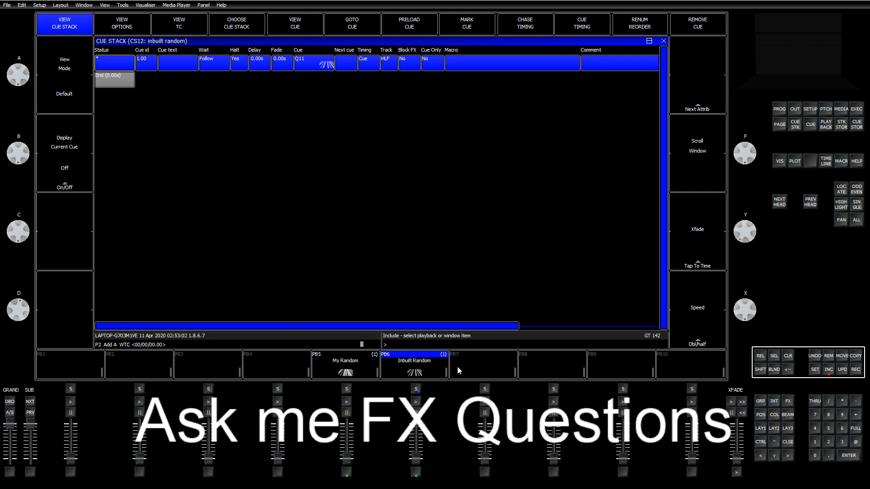
pyautogui.click(417, 365)
pyautogui.click(790, 355)
pyautogui.click(352, 29)
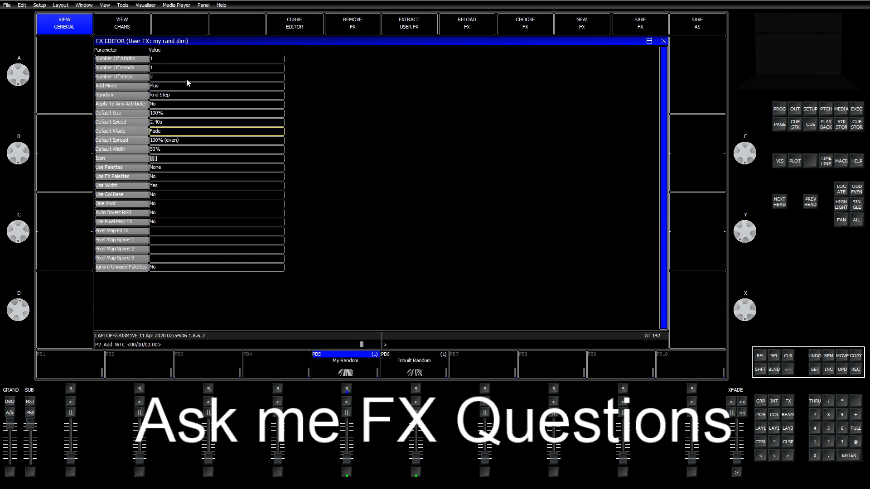
# Examine the general parameters of the my rand dim user FX in the FX Editor.
pyautogui.press('Down')
pyautogui.press('Down')
pyautogui.press('Down')
pyautogui.press('Down')
pyautogui.press('Down')
pyautogui.press('Down')
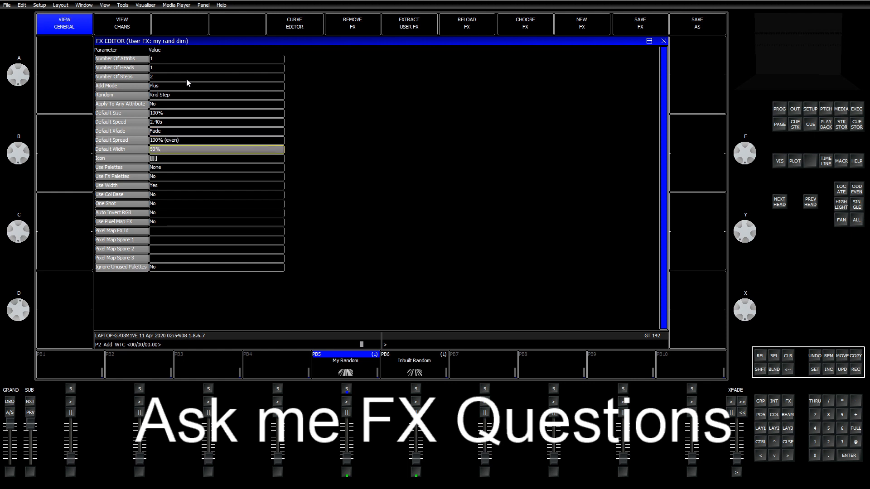
pyautogui.press('Down')
pyautogui.press('Down')
pyautogui.press('Down')
pyautogui.press('Down')
pyautogui.press('Down')
pyautogui.press('Down')
pyautogui.press('Down')
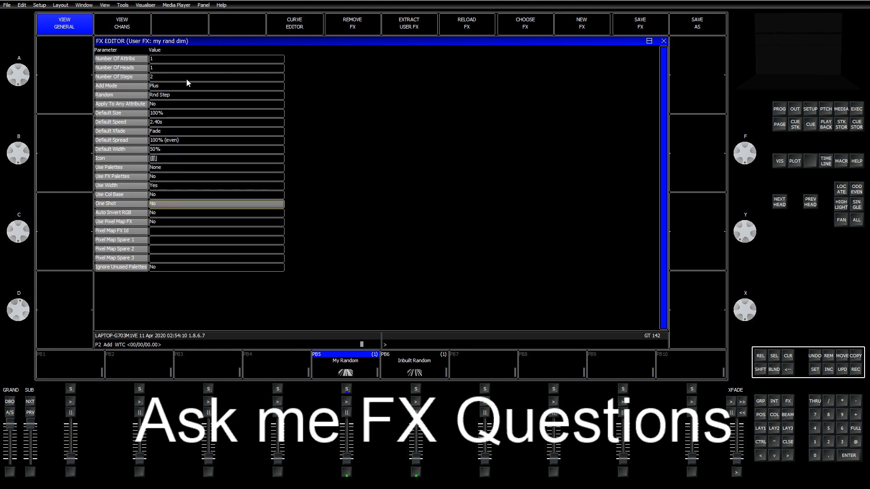
pyautogui.press('Down')
pyautogui.press('Down')
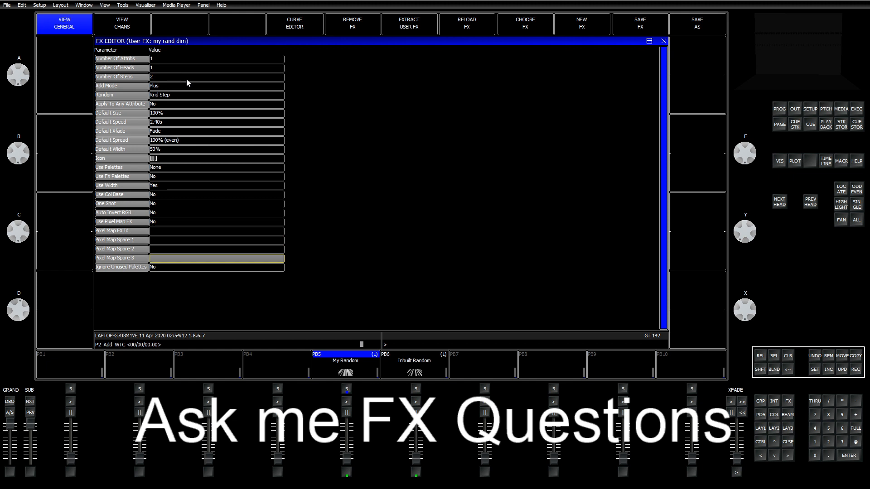
pyautogui.press('Up')
pyautogui.press('Up')
pyautogui.press('Up')
pyautogui.press('Up')
pyautogui.press('Up')
pyautogui.press('Up')
pyautogui.press('Up')
pyautogui.press('Up')
pyautogui.press('Up')
pyautogui.press('Up')
pyautogui.press('Up')
pyautogui.press('Up')
pyautogui.press('Up')
pyautogui.press('Up')
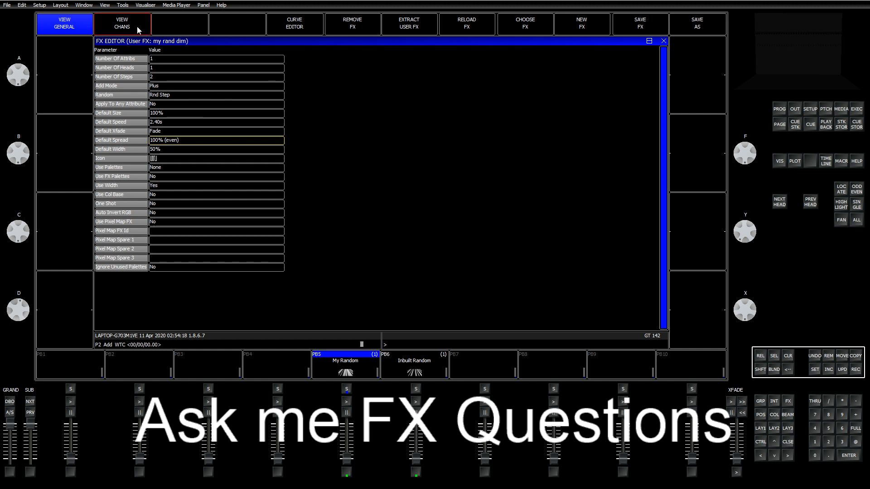
# Inspect the channel step values and curves of the my rand dim FX and test it by flashing playback 5.
pyautogui.click(136, 25)
pyautogui.click(187, 78)
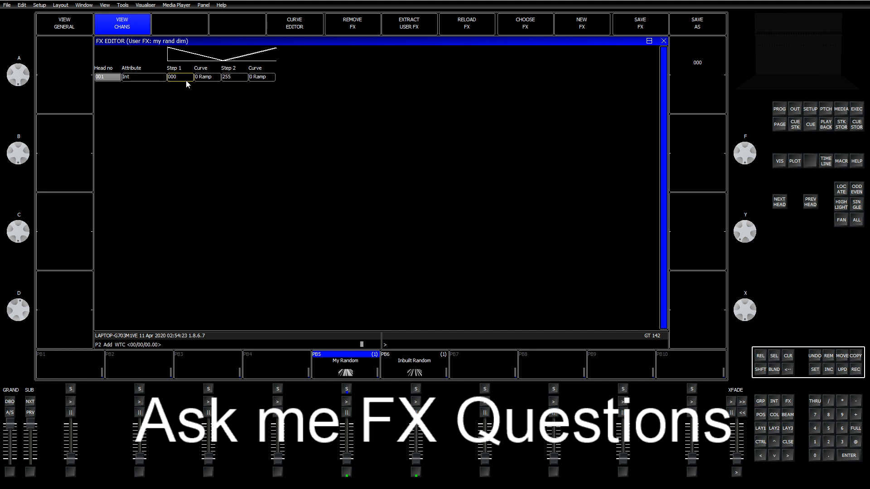
pyautogui.click(348, 474)
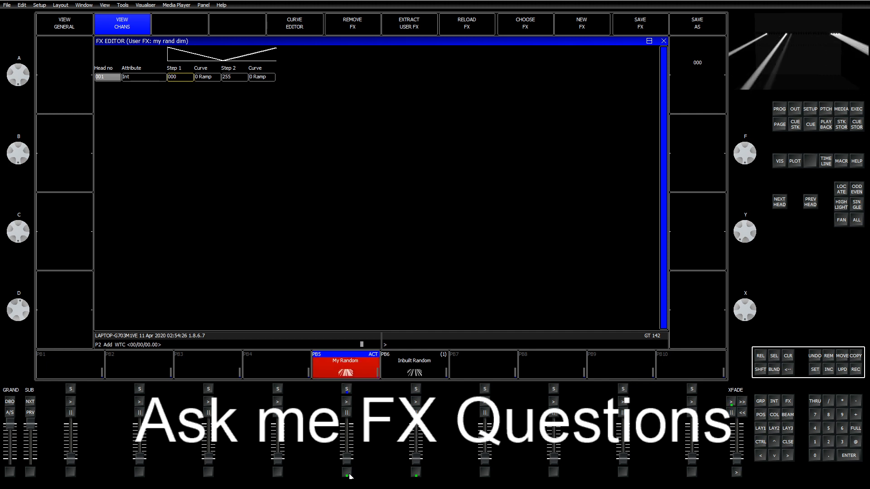
pyautogui.click(349, 474)
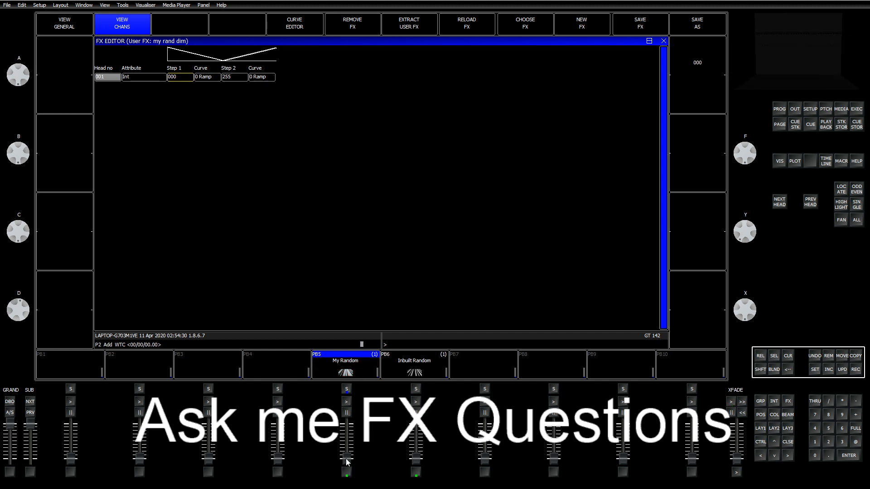
# Open the FX of the My Random playback's cue and set the My Rand Dim width to 50%.
pyautogui.click(357, 372)
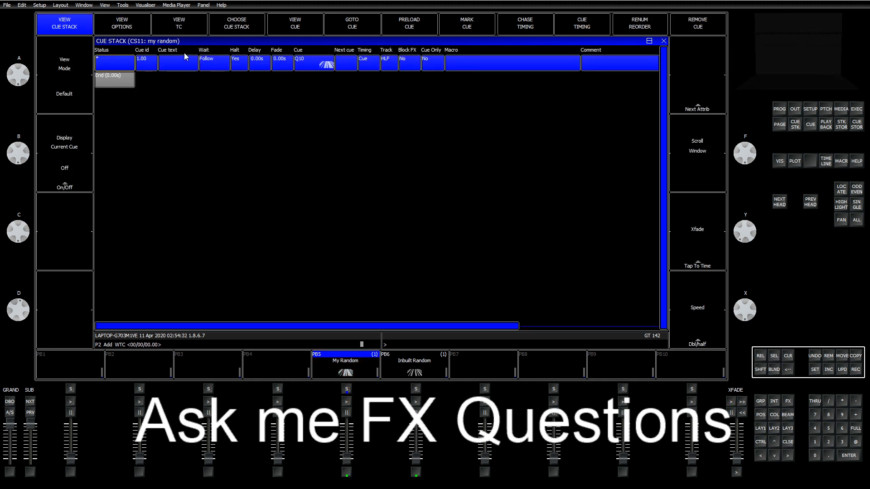
pyautogui.click(110, 26)
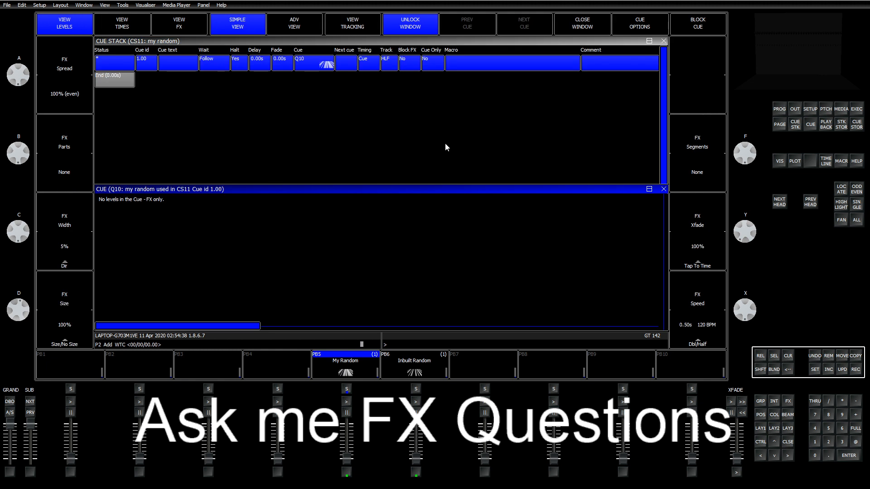
pyautogui.click(191, 28)
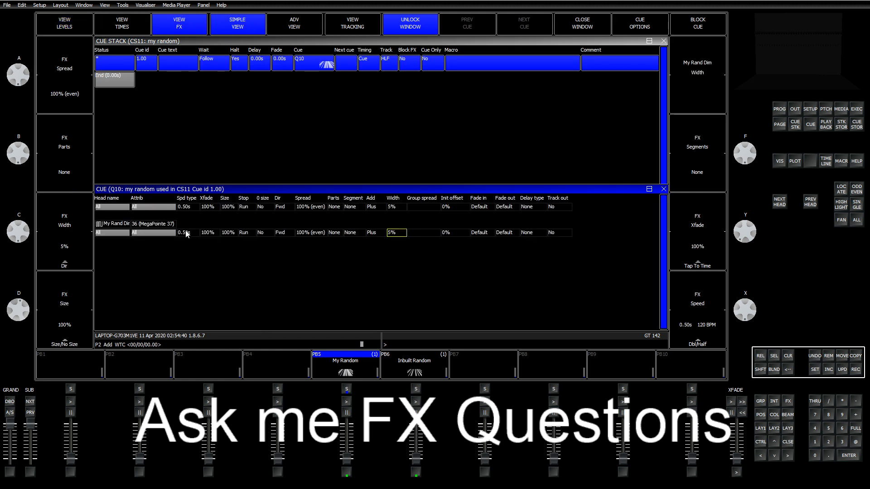
pyautogui.click(188, 233)
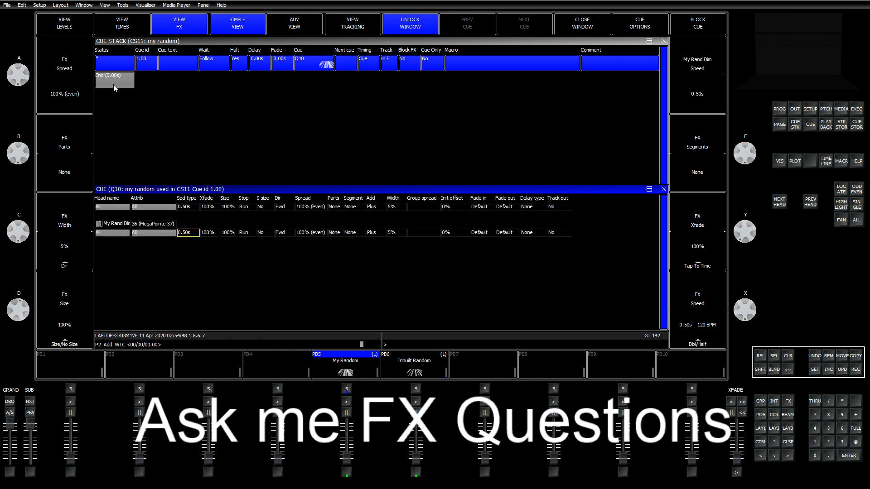
pyautogui.click(79, 21)
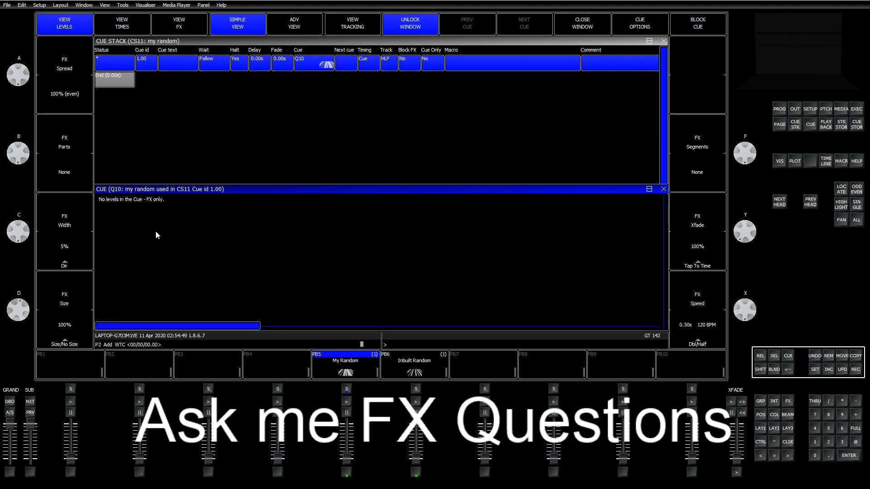
pyautogui.click(164, 32)
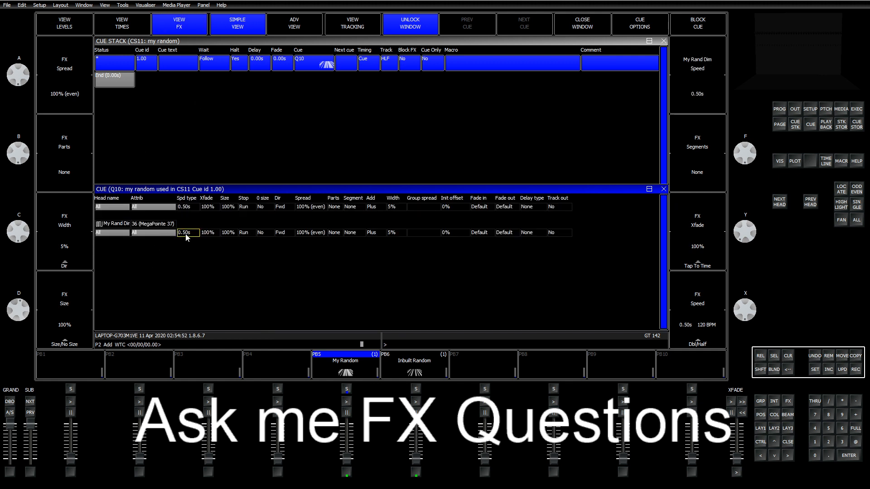
pyautogui.click(393, 233)
pyautogui.write('50')
pyautogui.press('Return')
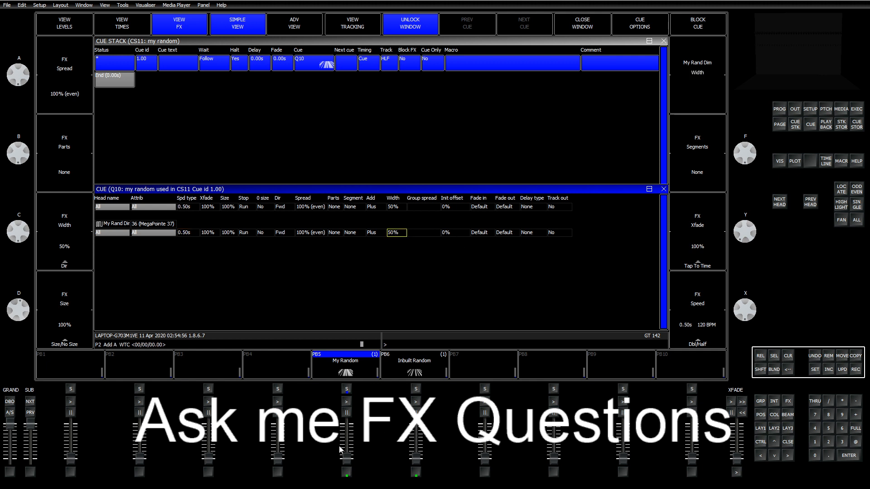
# Open the FX of the Inbuilt Random playback's cue and compare it with My Random by flashing playbacks 5 and 6.
pyautogui.click(347, 473)
pyautogui.click(422, 363)
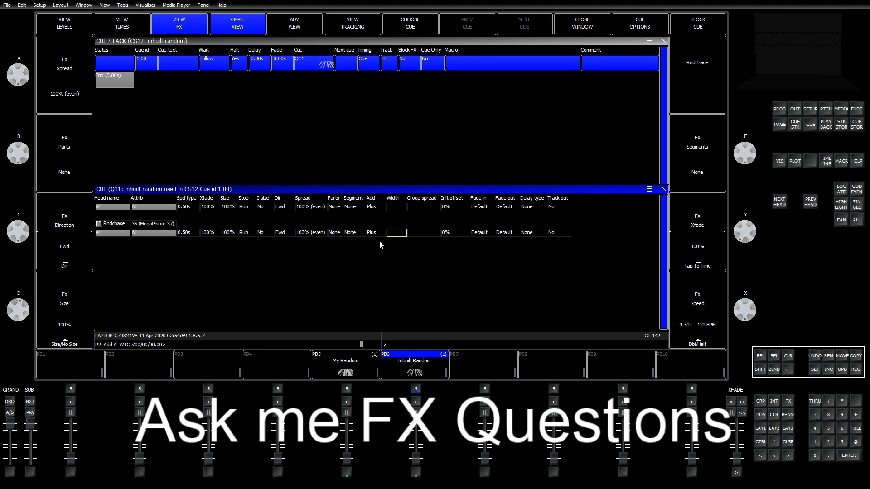
pyautogui.click(416, 473)
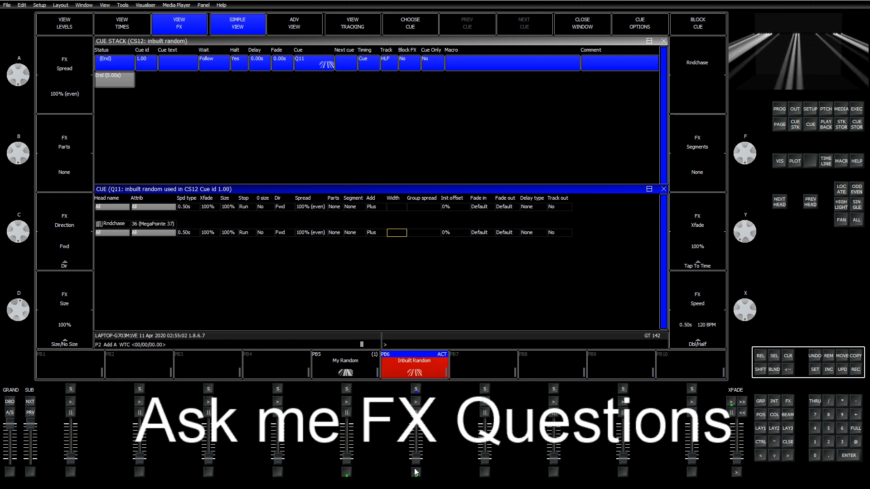
pyautogui.click(416, 472)
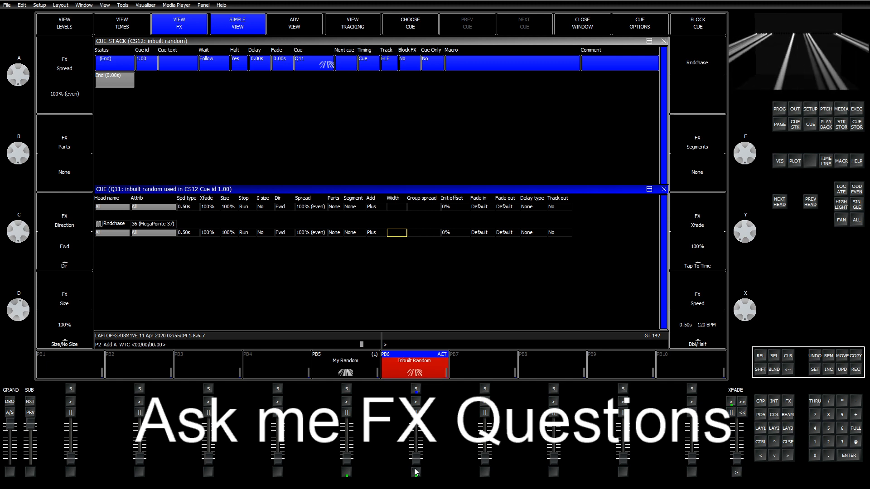
pyautogui.click(416, 473)
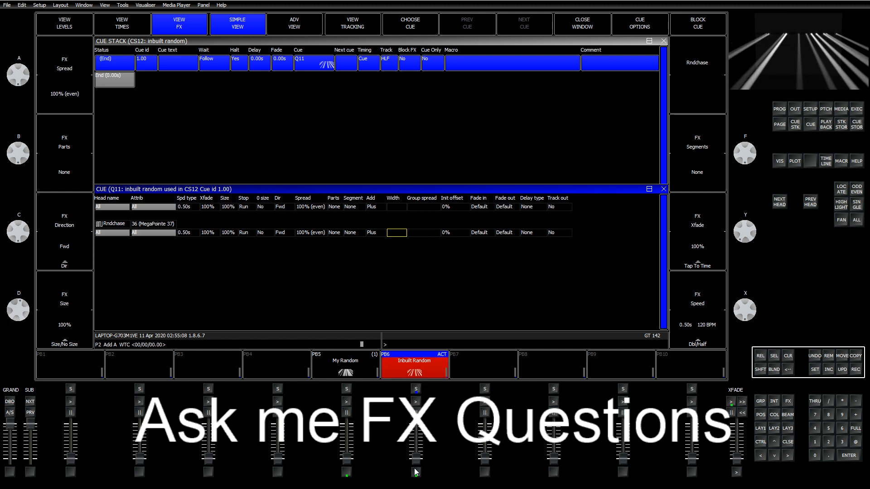
pyautogui.click(346, 474)
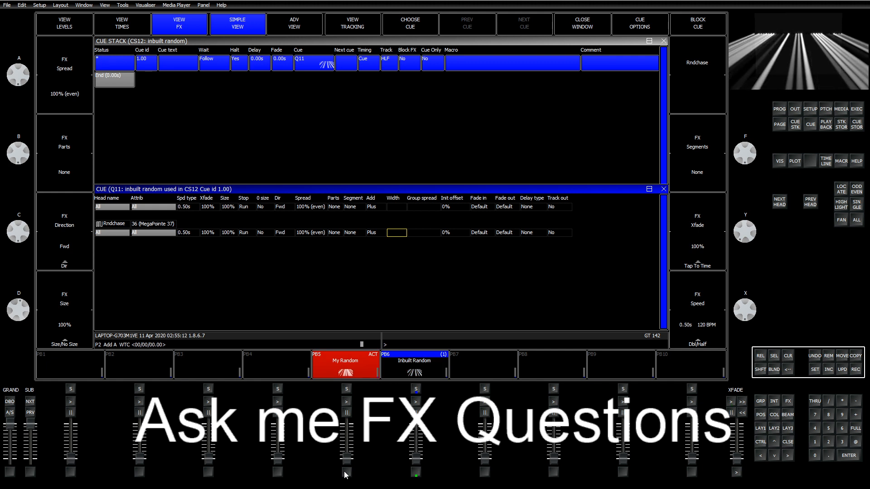
pyautogui.click(346, 474)
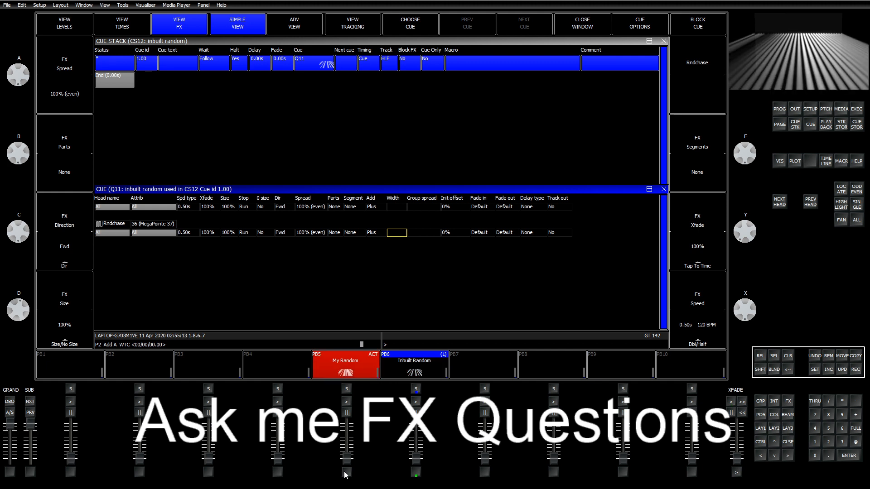
pyautogui.click(415, 473)
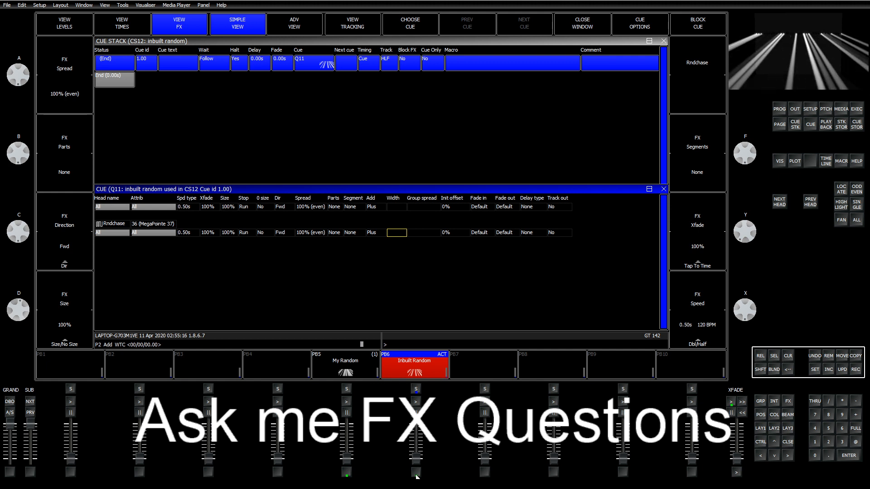
pyautogui.click(416, 474)
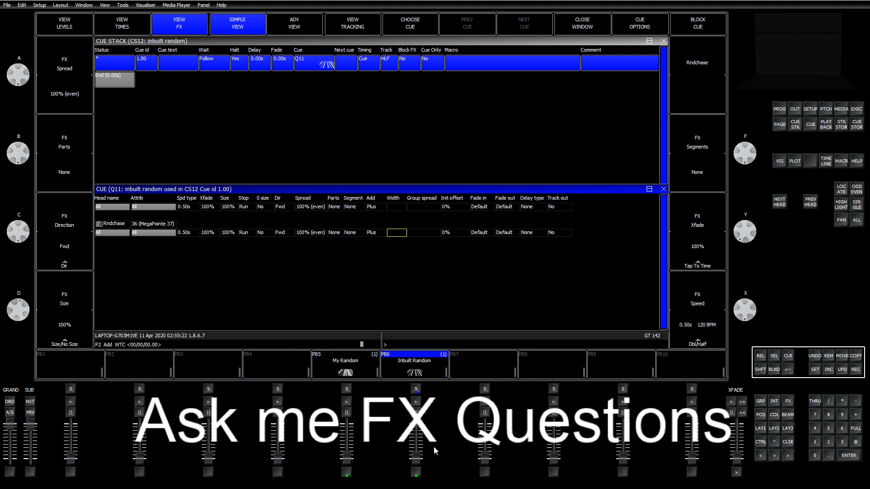
pyautogui.click(417, 474)
# Include the Inbuilt Random playback in the programmer, clear the programmer and open the inbuilt rndchase FX in the FX Editor.
pyautogui.click(831, 370)
pyautogui.click(405, 367)
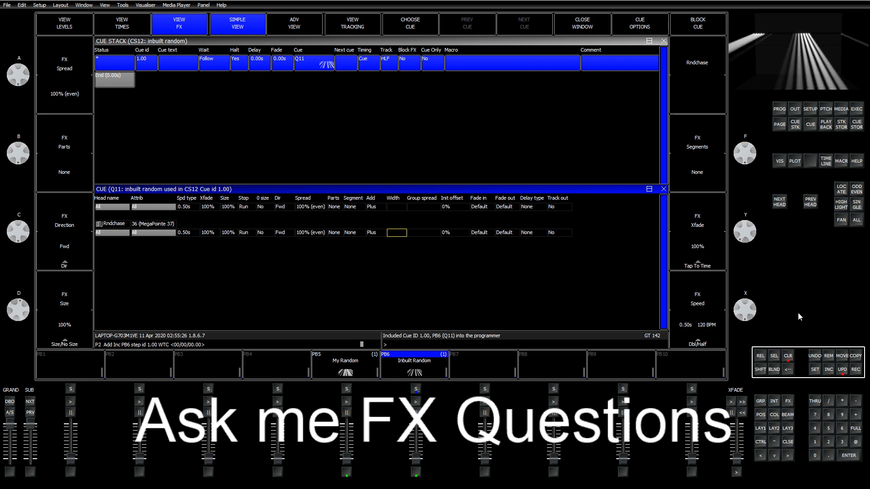
pyautogui.click(787, 358)
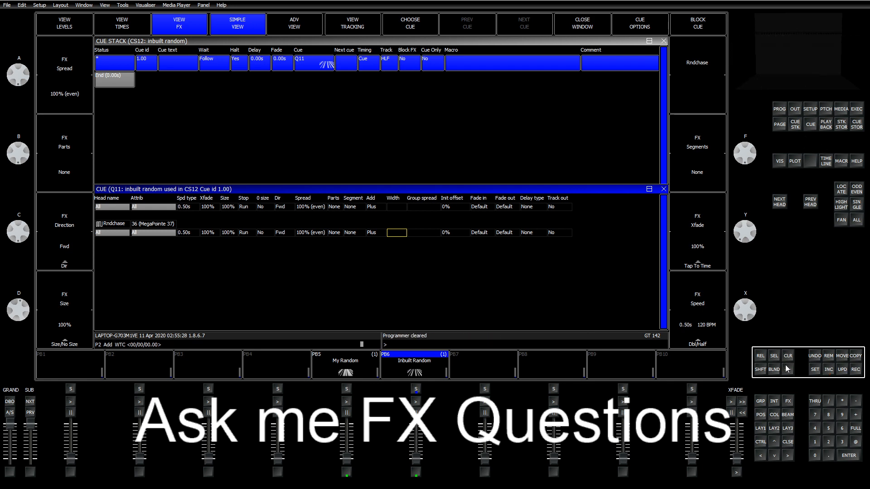
pyautogui.click(788, 401)
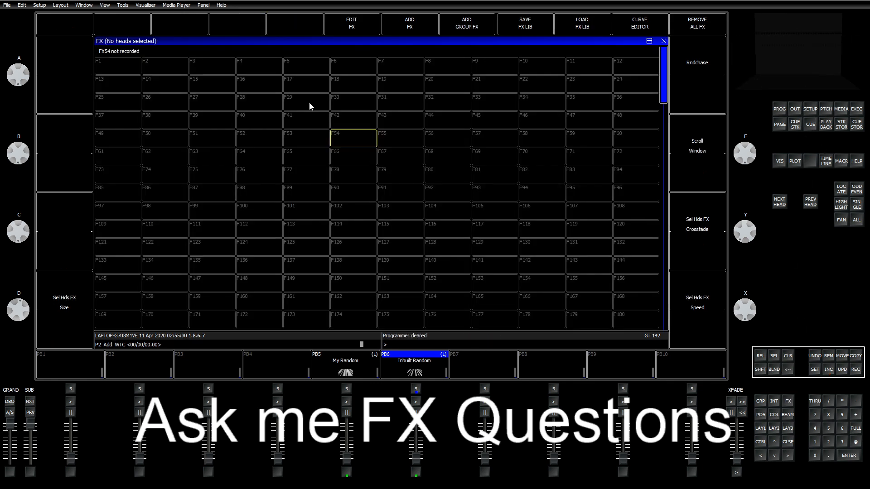
pyautogui.click(350, 24)
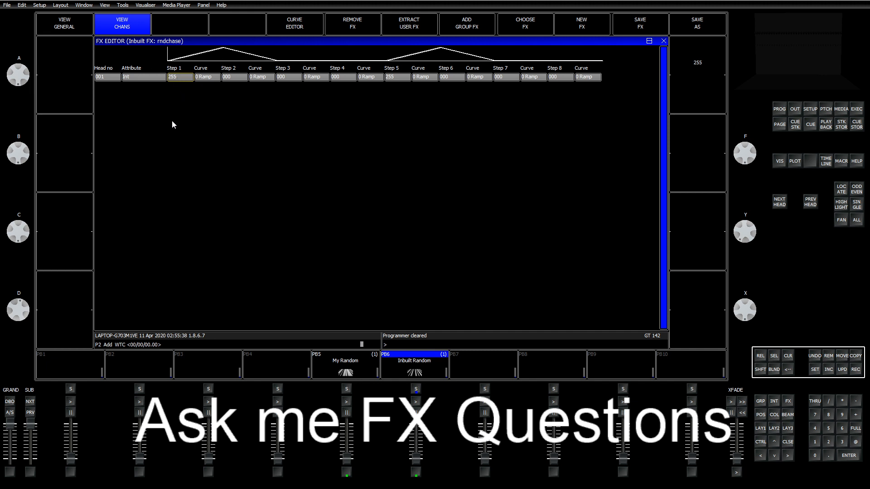
# Examine the general parameters of the rndchase FX and view the choices for its Random parameter without changing it.
pyautogui.click(72, 27)
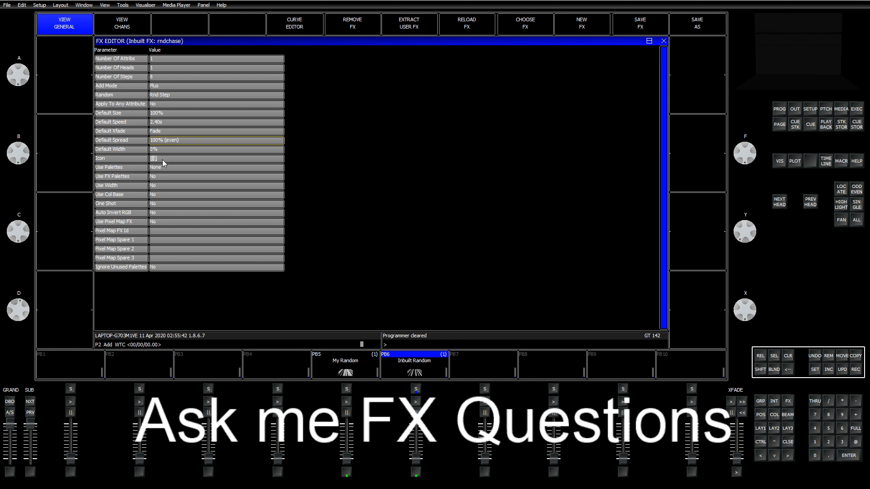
pyautogui.click(186, 93)
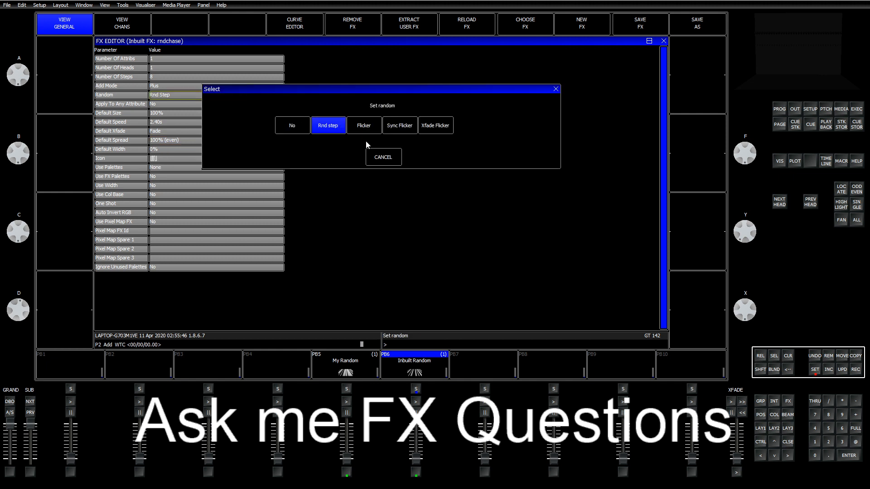
pyautogui.click(378, 160)
pyautogui.click(792, 357)
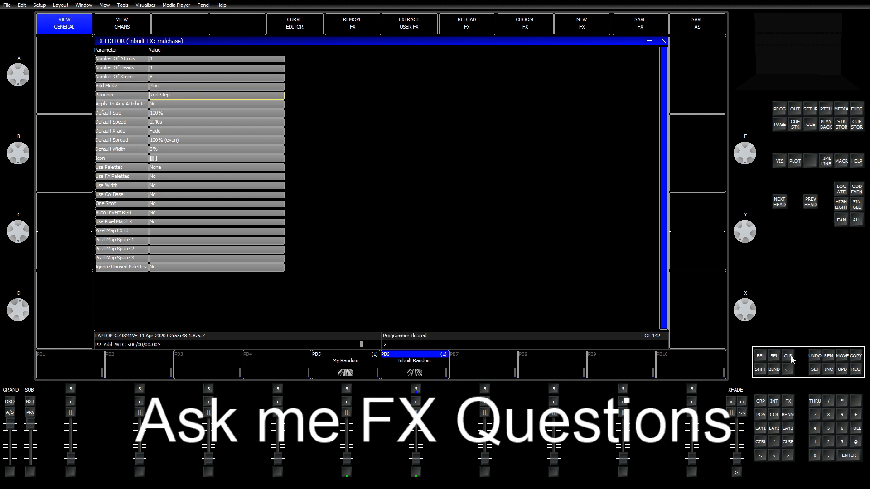
# Remove the My Random and Inbuilt Random playbacks.
pyautogui.click(762, 429)
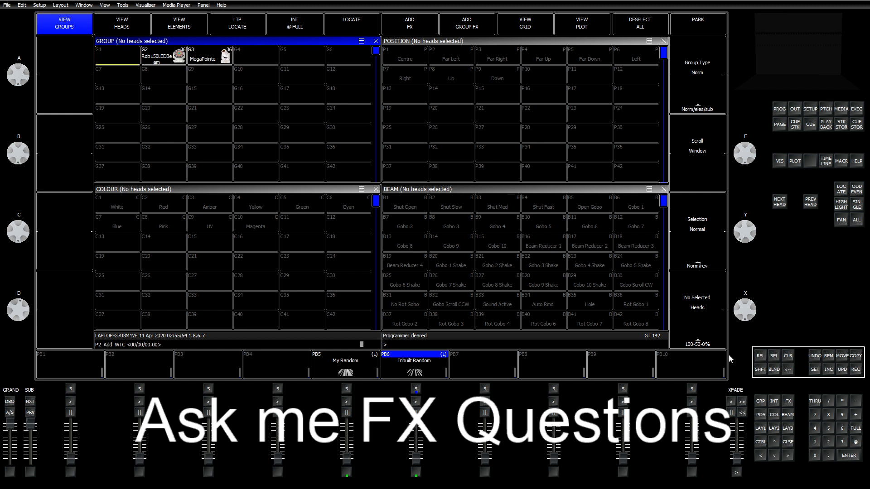
pyautogui.click(829, 358)
pyautogui.click(348, 365)
pyautogui.click(347, 365)
pyautogui.click(829, 356)
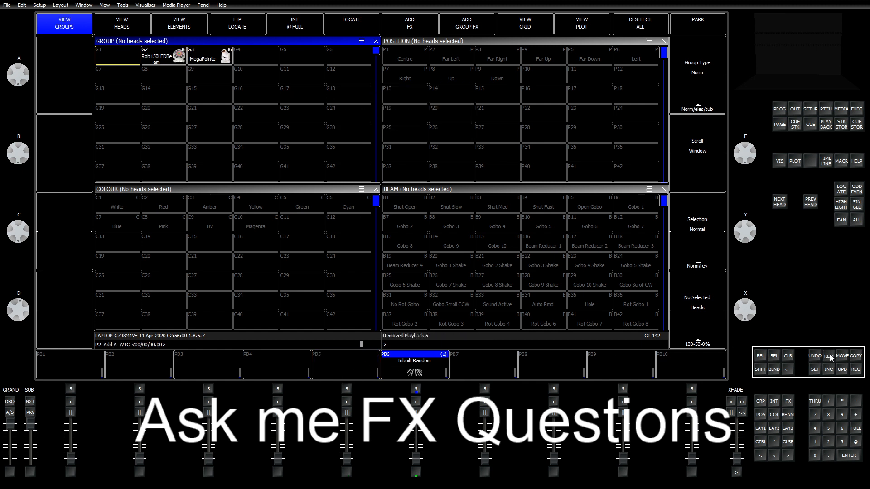
pyautogui.click(436, 371)
# Return to the group and palette layout and select the MegaPointe group.
pyautogui.click(789, 401)
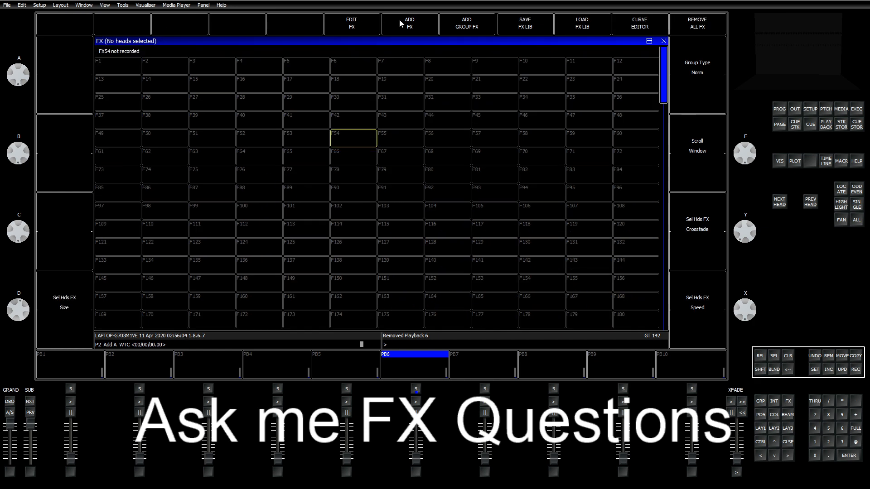
pyautogui.click(760, 429)
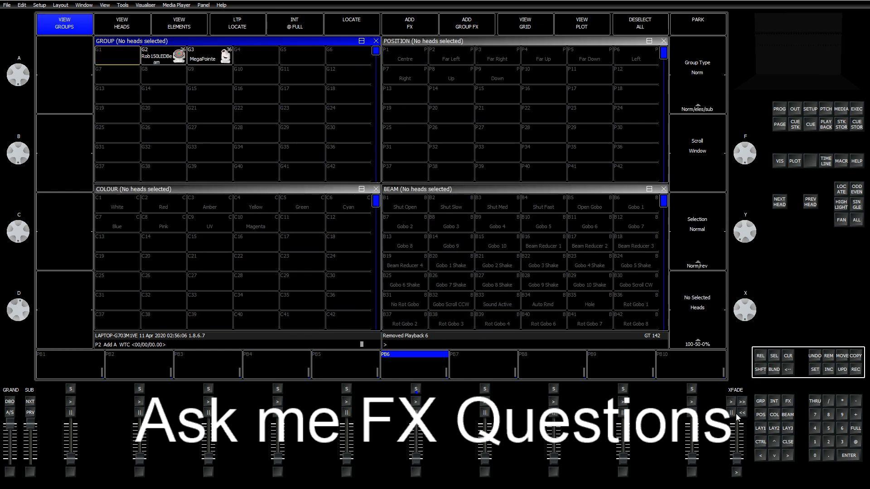
pyautogui.click(208, 59)
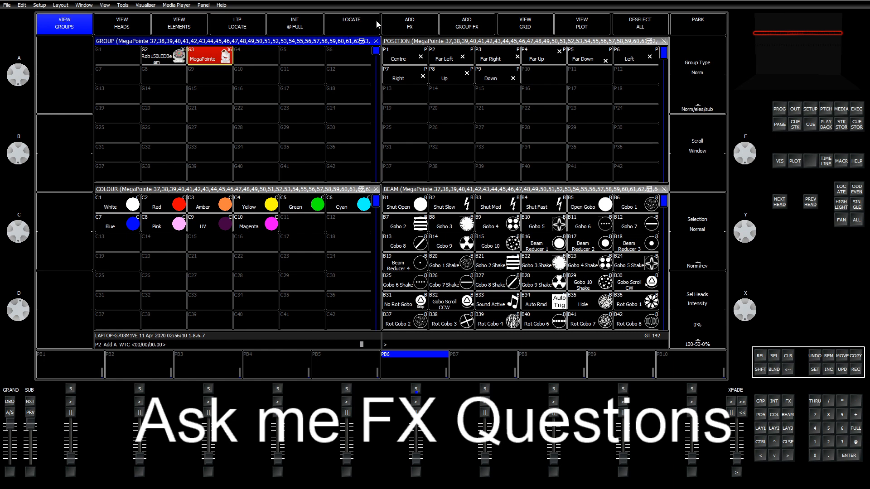
pyautogui.click(395, 20)
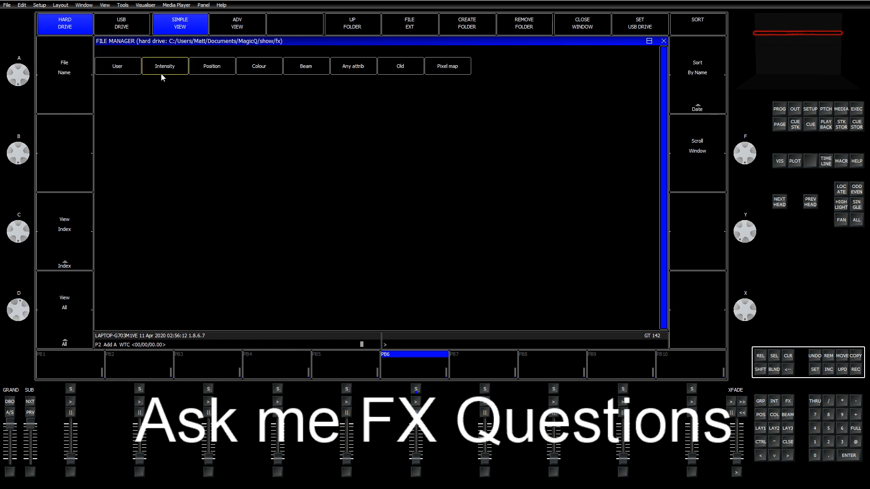
pyautogui.click(117, 66)
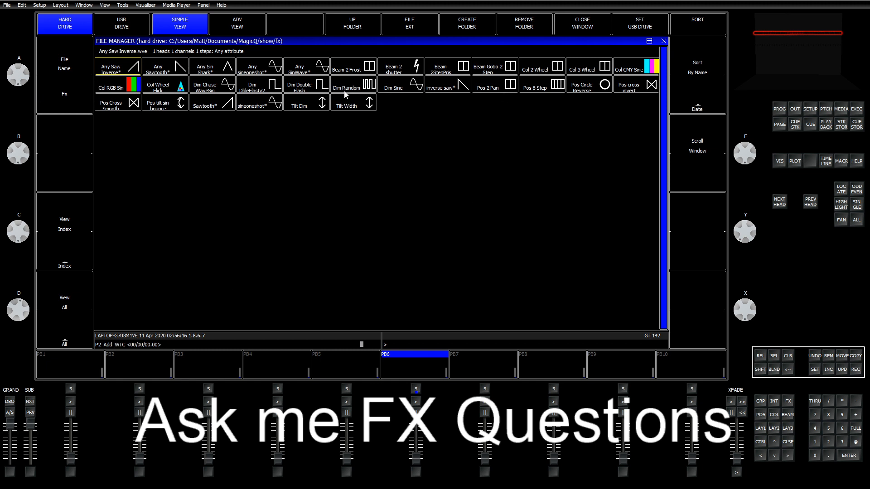
pyautogui.click(464, 87)
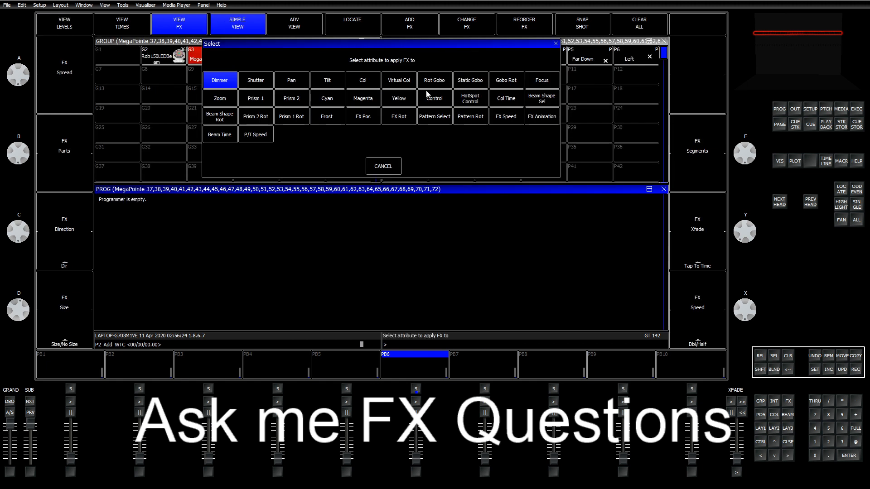
pyautogui.click(383, 167)
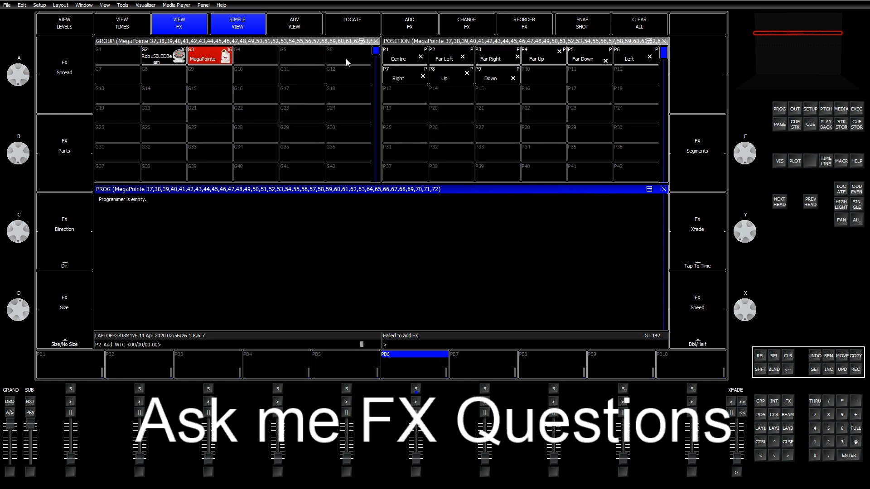
pyautogui.click(759, 427)
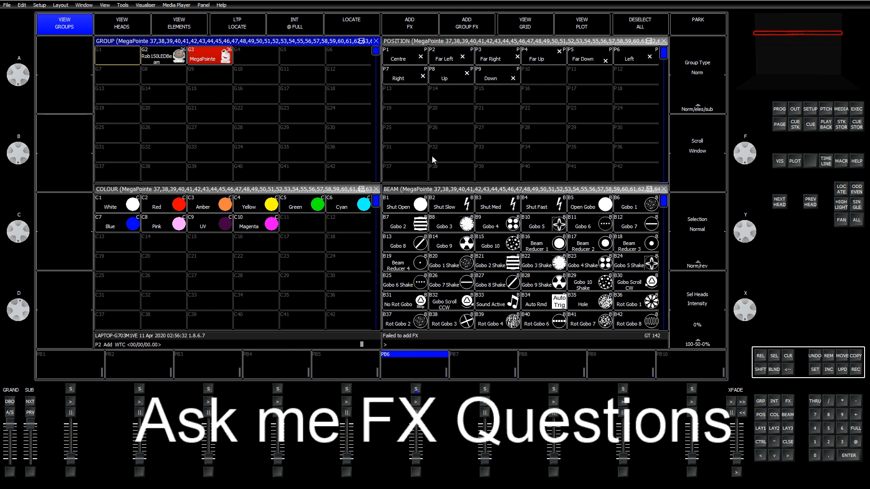
# Open the Old folder of the FX library and pick an FX for the MegaPointe group.
pyautogui.click(788, 404)
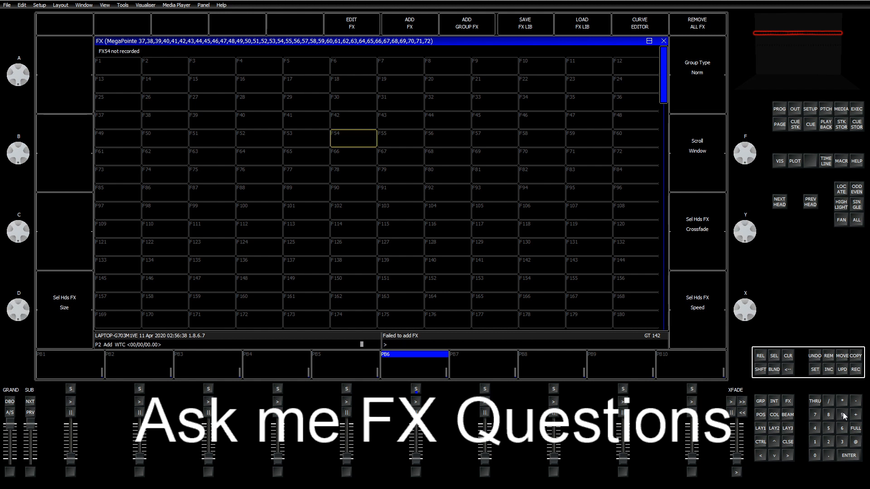
pyautogui.click(786, 398)
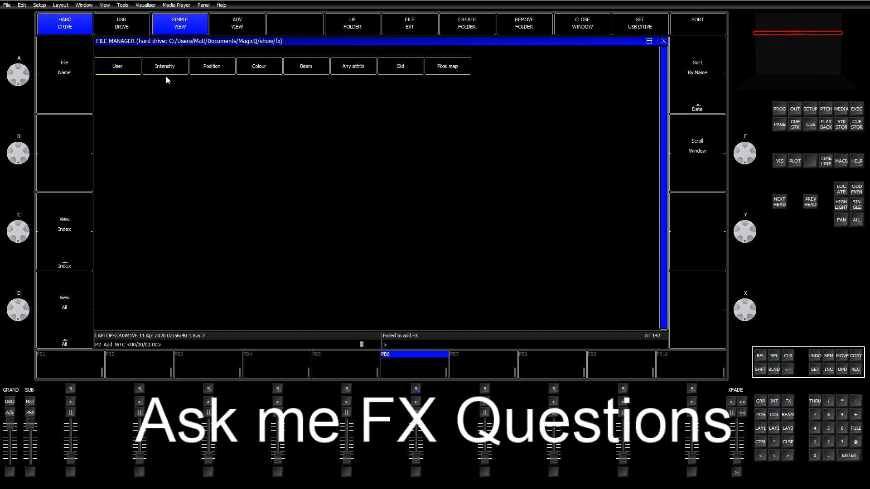
pyautogui.click(400, 68)
pyautogui.click(446, 84)
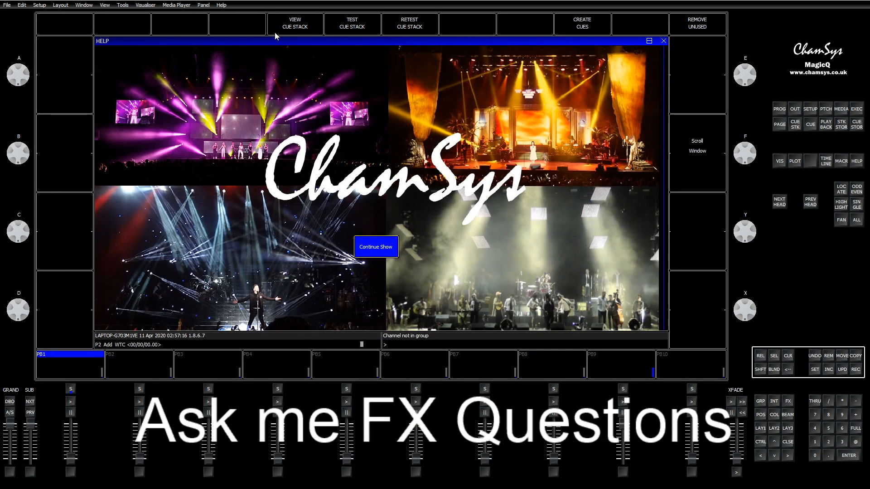
# Continue the loaded show and close the show file manager.
pyautogui.click(144, 5)
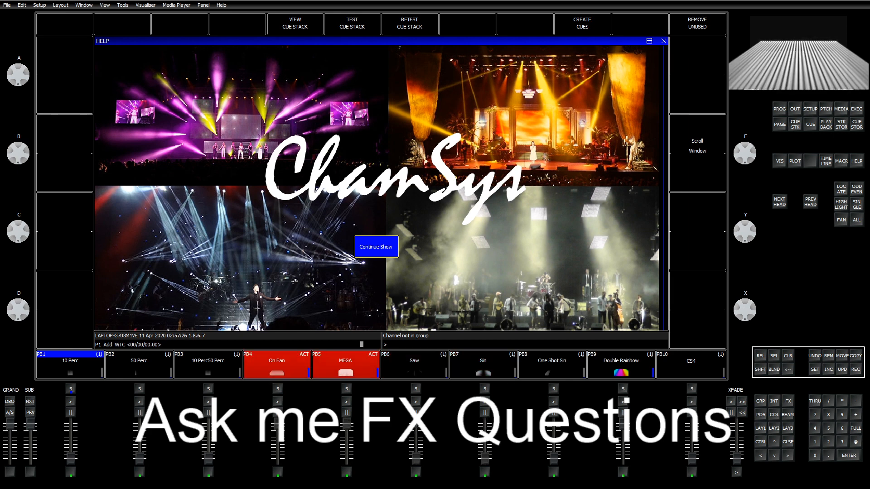
pyautogui.click(368, 249)
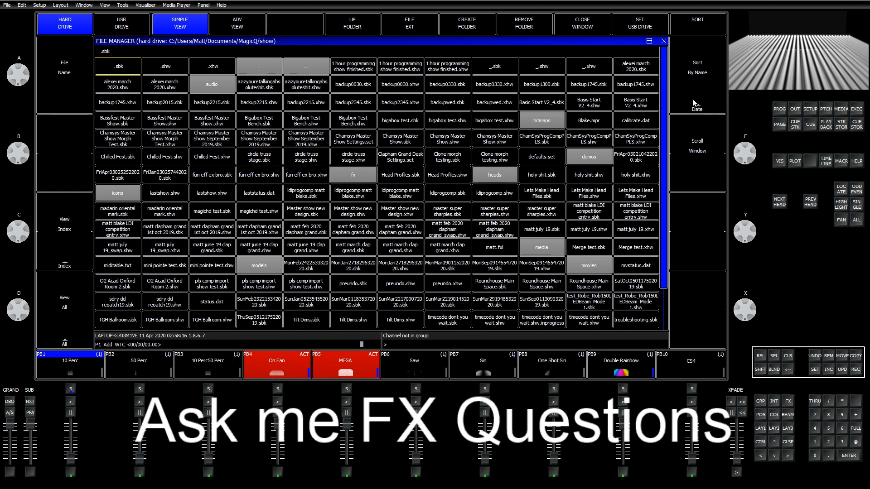
pyautogui.click(664, 42)
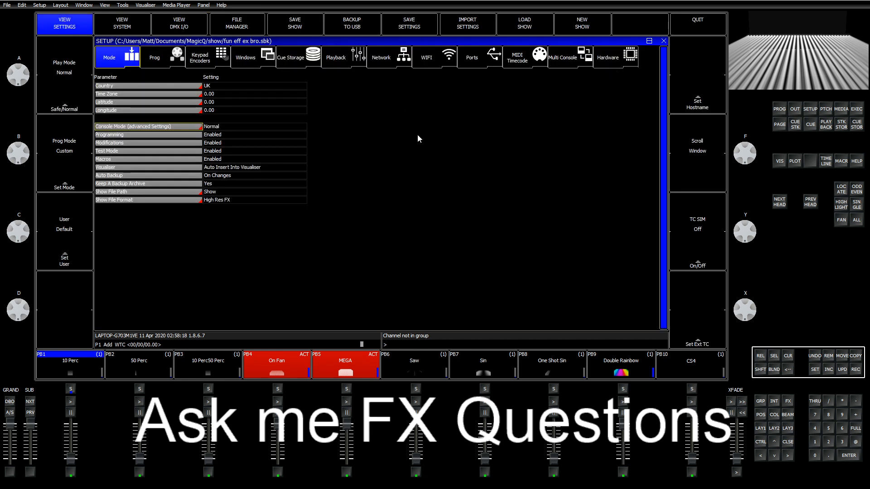
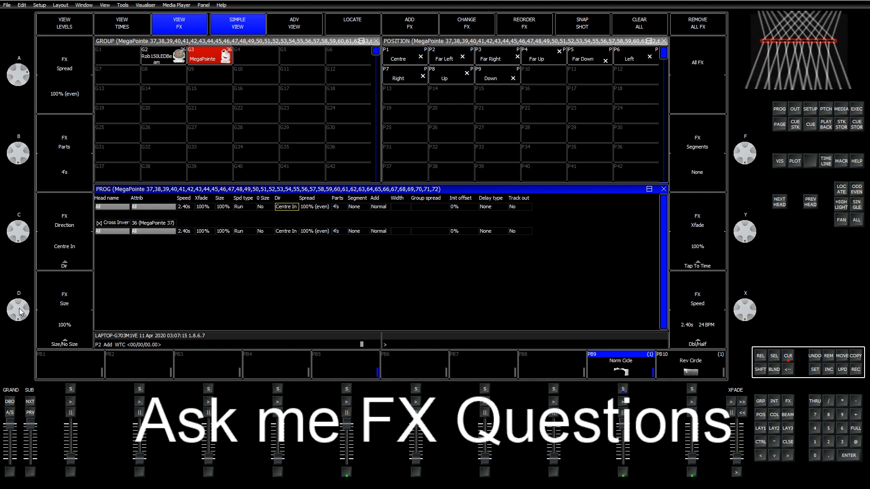
# Set the size of the MegaPointe heads' Cross Inver FX to 27% and open the FX window.
pyautogui.moveTo(20, 315); pyautogui.dragTo(18, 299)
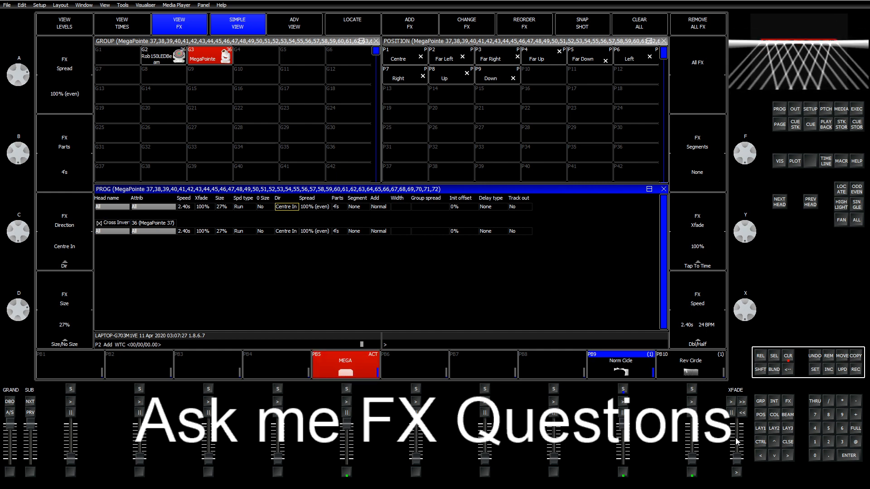
pyautogui.click(761, 428)
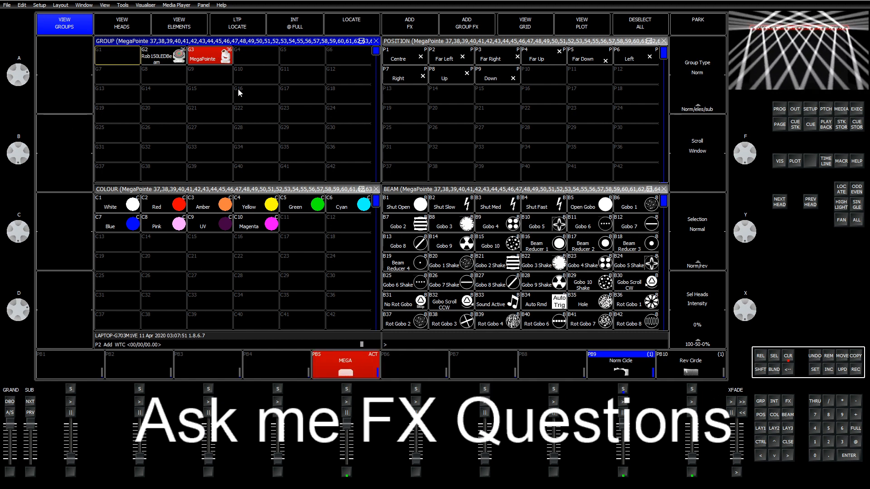
pyautogui.click(789, 401)
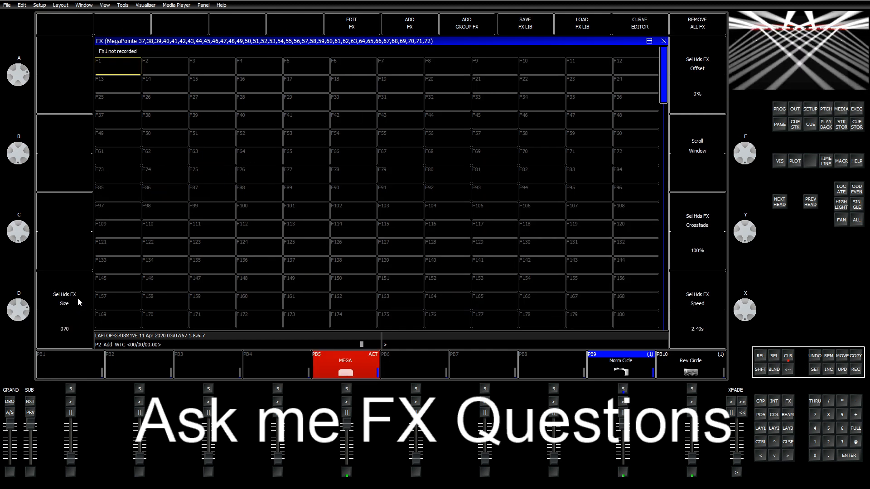
# Open the cross invert user FX for editing and set its default size to 25%.
pyautogui.click(373, 25)
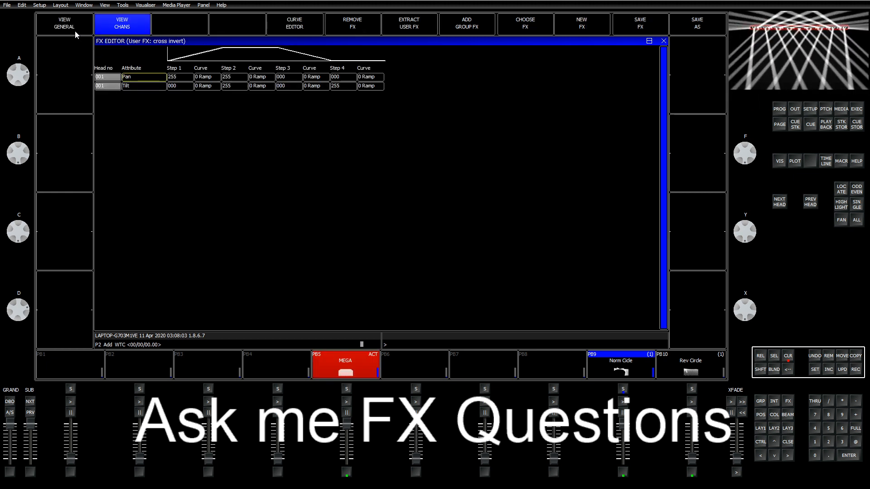
pyautogui.click(64, 22)
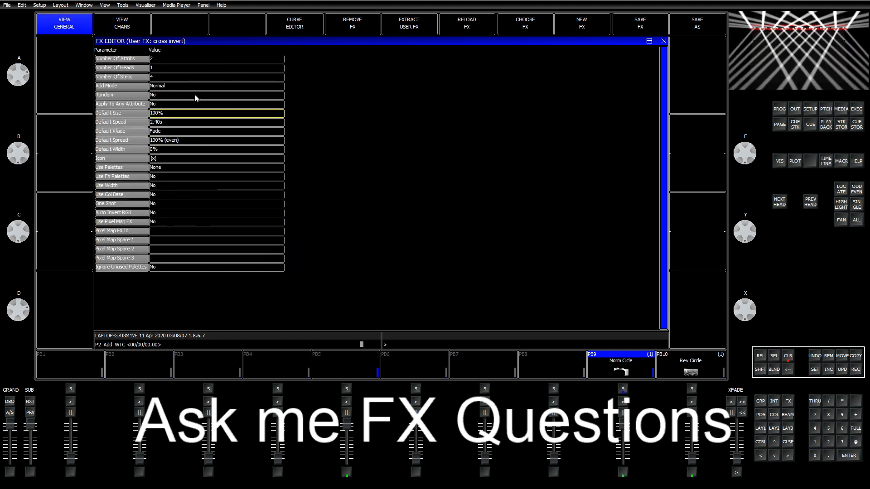
pyautogui.write('25')
pyautogui.press('Return')
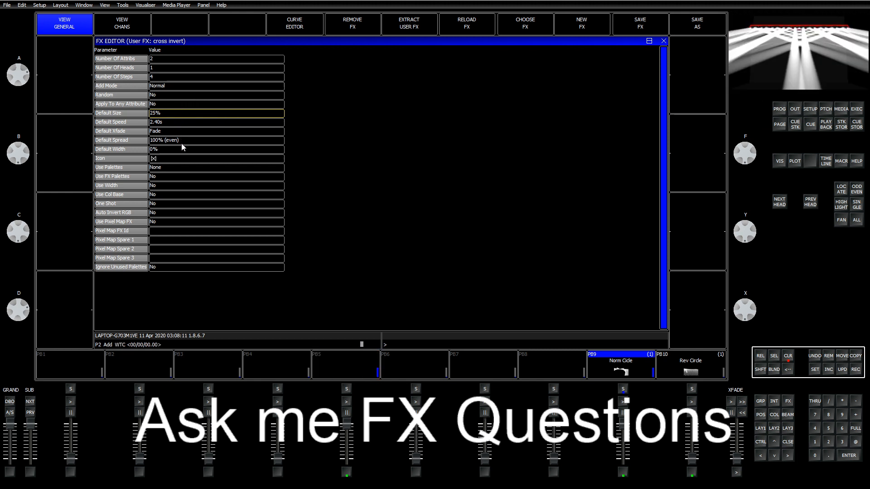
pyautogui.click(172, 132)
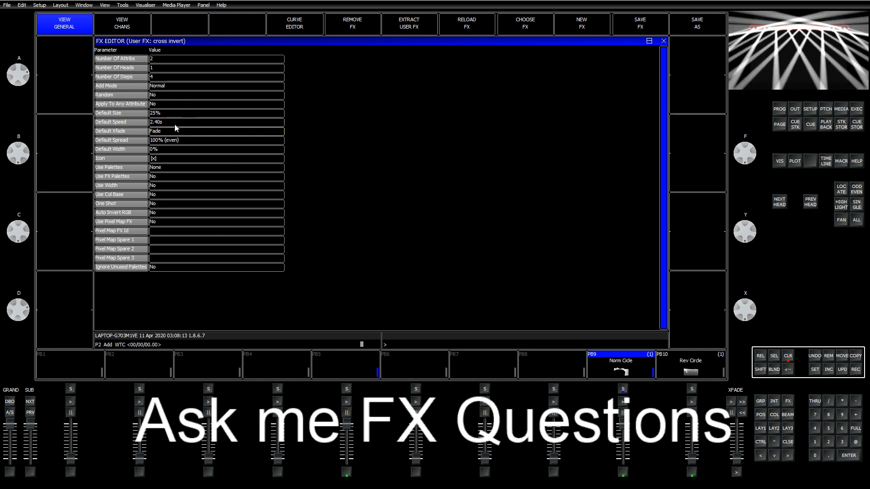
# Display the channel steps of the cross invert FX, save it and close the FX editor.
pyautogui.click(126, 28)
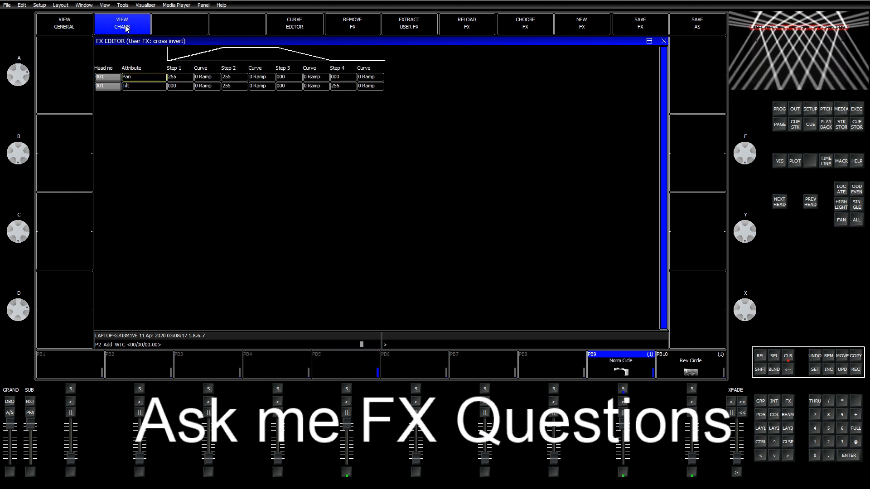
pyautogui.click(631, 25)
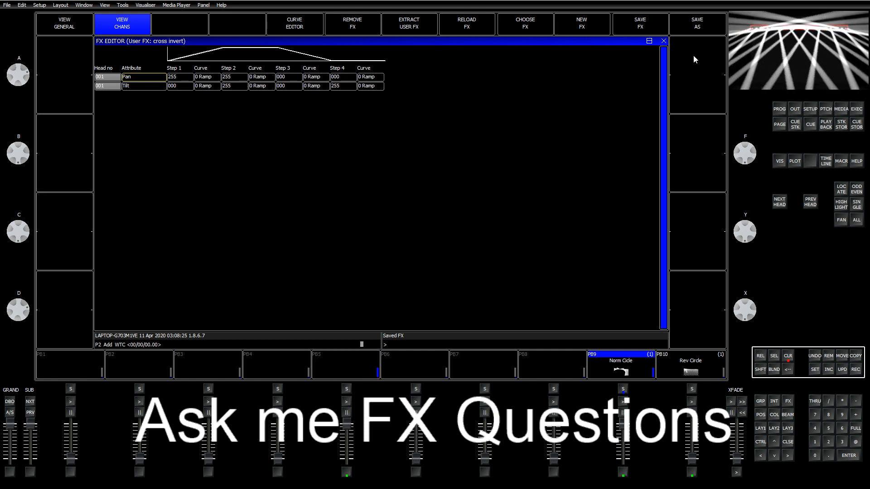
pyautogui.click(662, 41)
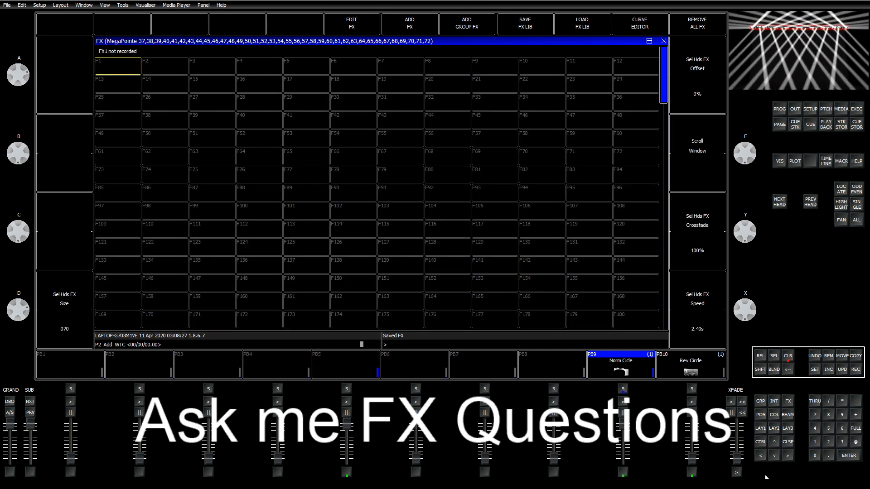
# Look through the User folder of the FX library and close the file manager.
pyautogui.click(763, 431)
pyautogui.click(386, 27)
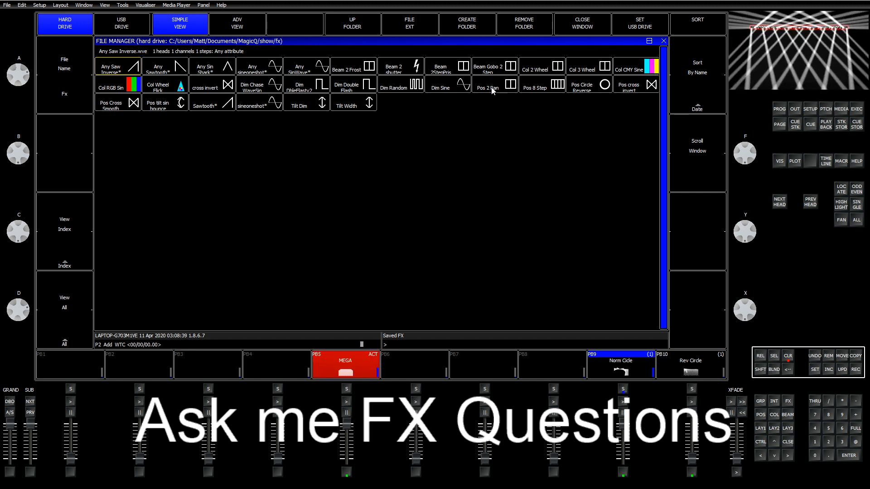
pyautogui.click(664, 41)
pyautogui.click(405, 25)
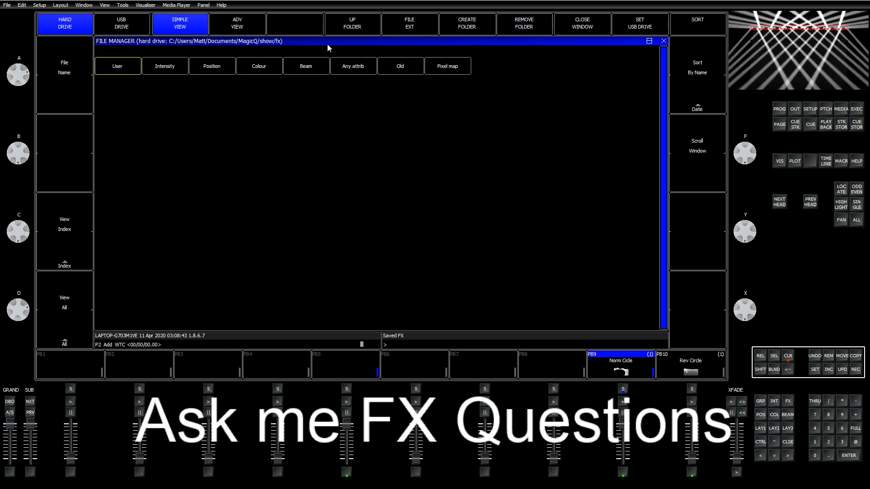
pyautogui.click(664, 41)
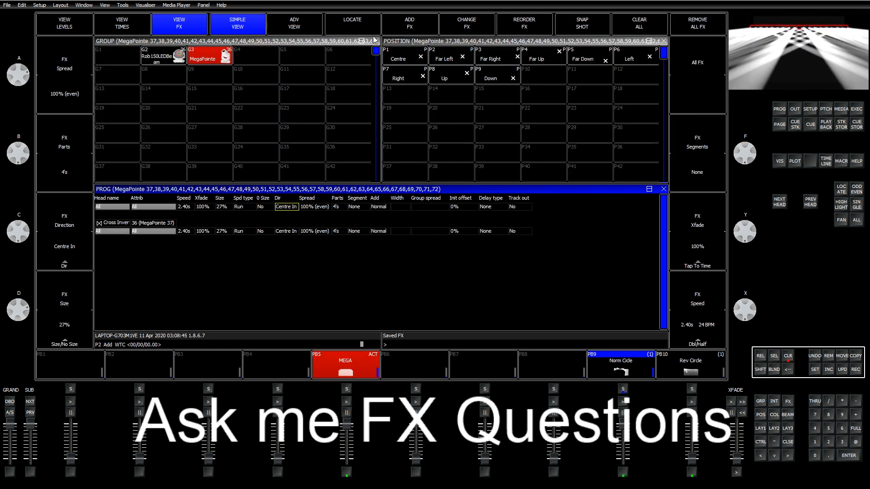
# Save the cross invert FX under the new name "Pos Cross Inv" and close the FX editor.
pyautogui.click(409, 30)
pyautogui.click(352, 27)
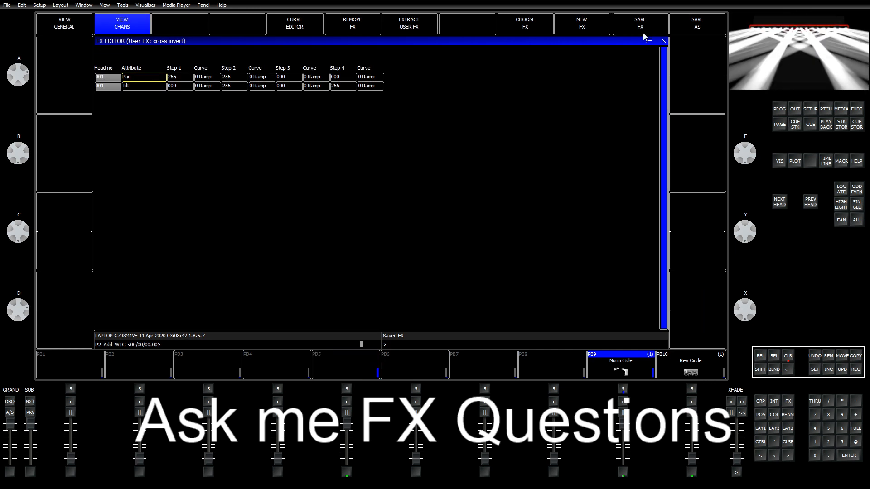
pyautogui.click(692, 25)
pyautogui.write('Pos Cros')
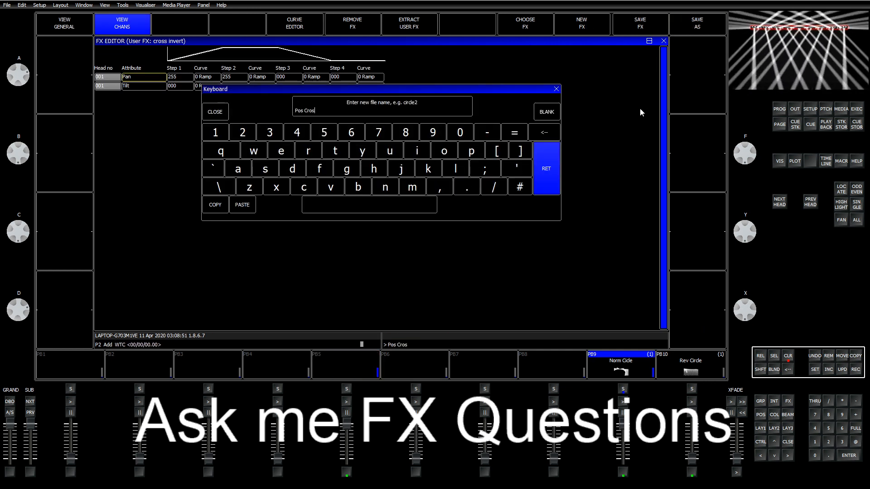
pyautogui.write('s Inc')
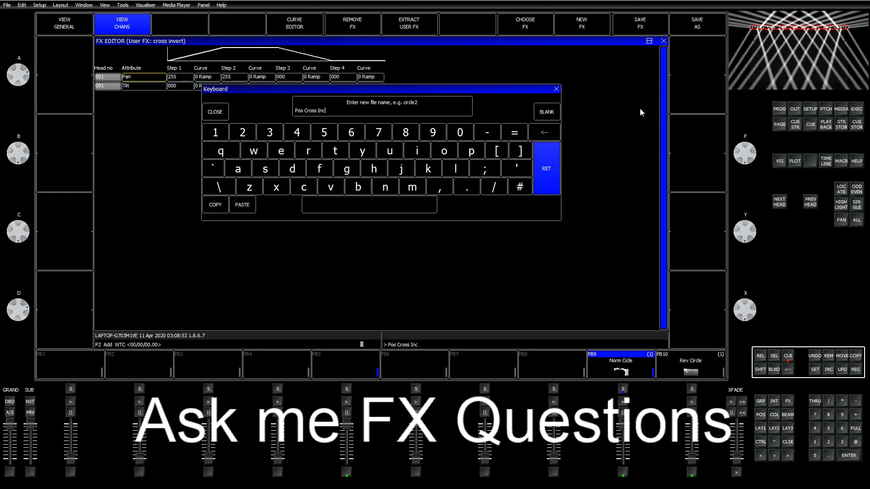
pyautogui.press('Return')
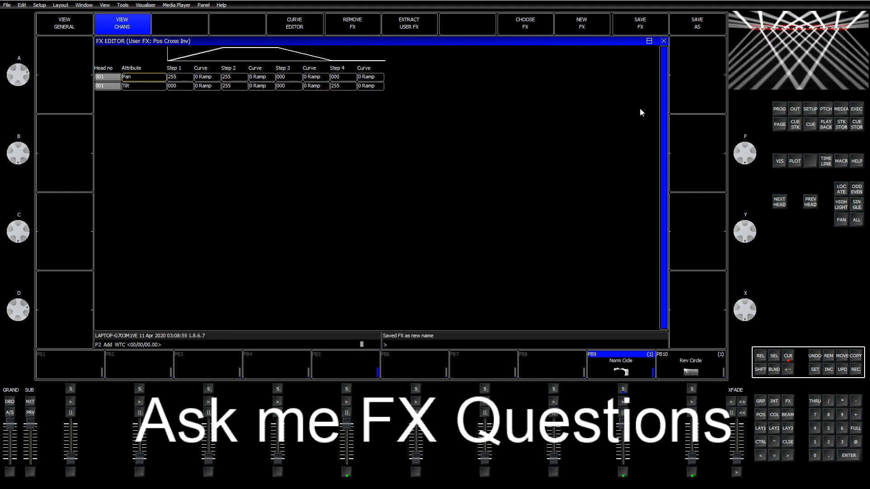
pyautogui.click(664, 41)
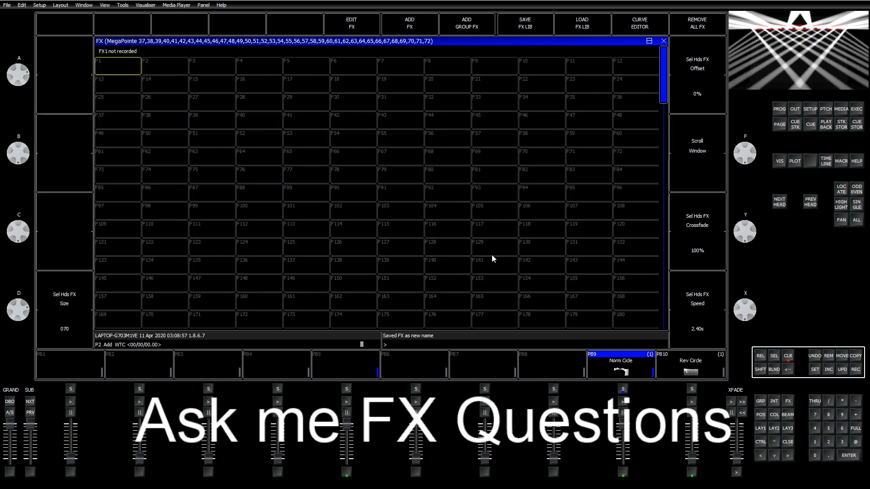
# Switch to File Explorer, delete the "Pos cross invert" file from the MagicQ show fx folder and close the window.
pyautogui.hotkey('alt', 'Tab')
pyautogui.click(352, 290)
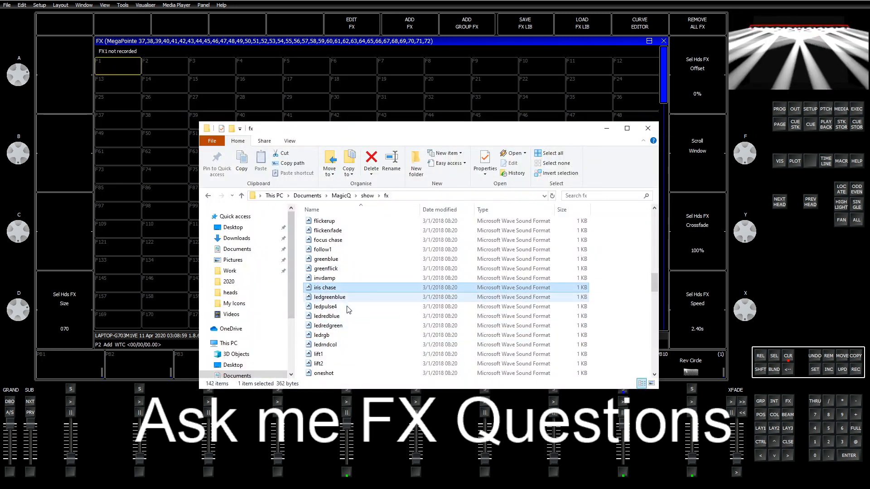
pyautogui.scroll(4, 357, 328)
pyautogui.scroll(-17, 358, 328)
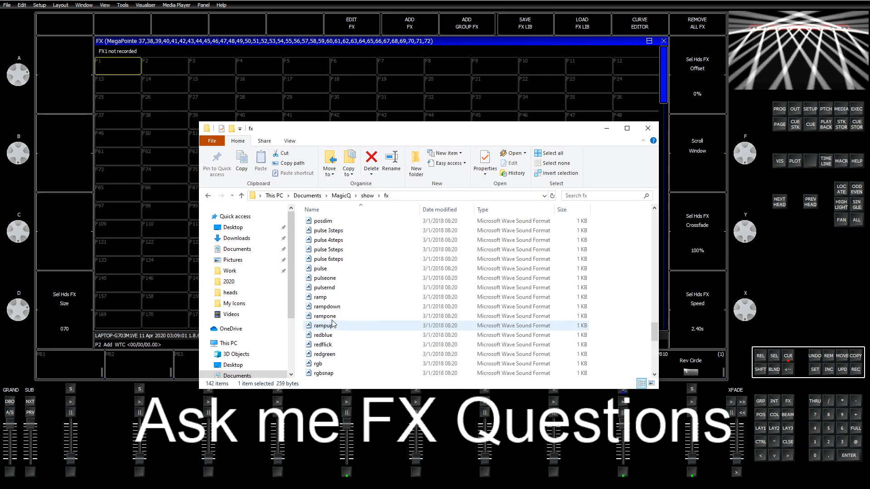
pyautogui.scroll(3, 362, 291)
pyautogui.click(358, 307)
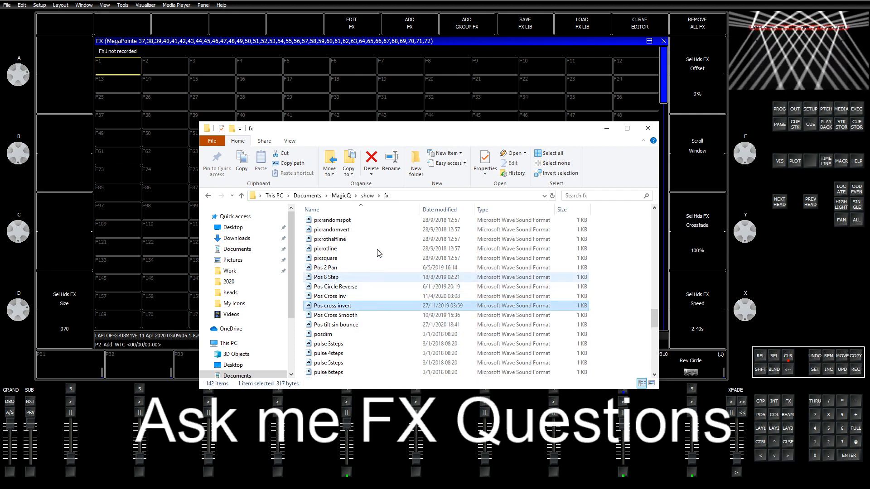
pyautogui.press('Delete')
pyautogui.click(358, 286)
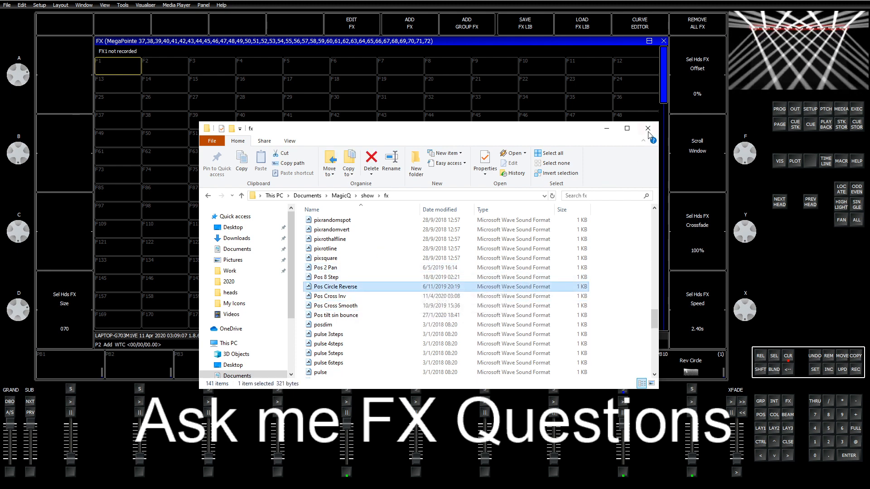
pyautogui.click(648, 128)
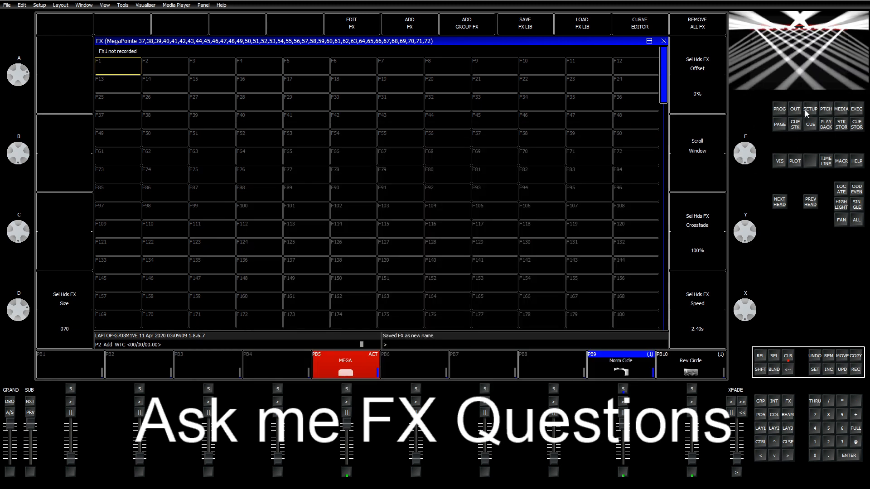
# Load the cross invert FX from the User folder into the FX editor and remove it from the library.
pyautogui.click(776, 370)
pyautogui.click(776, 370)
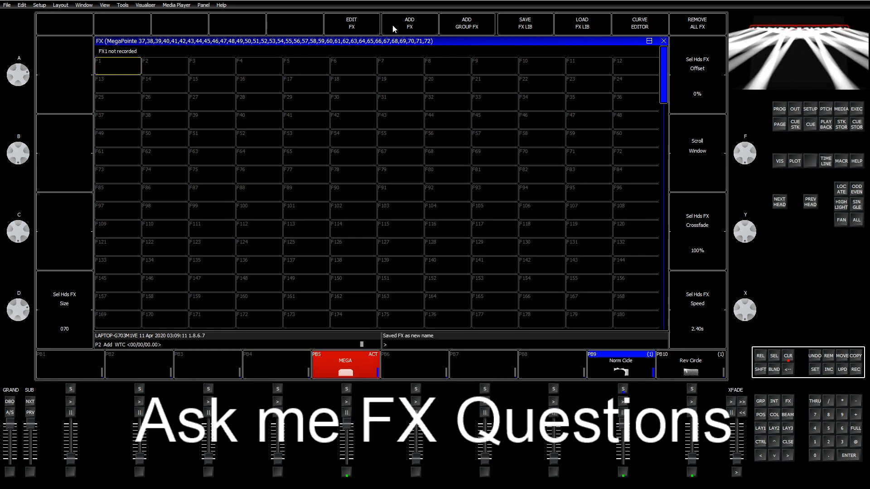
pyautogui.click(356, 25)
pyautogui.click(514, 27)
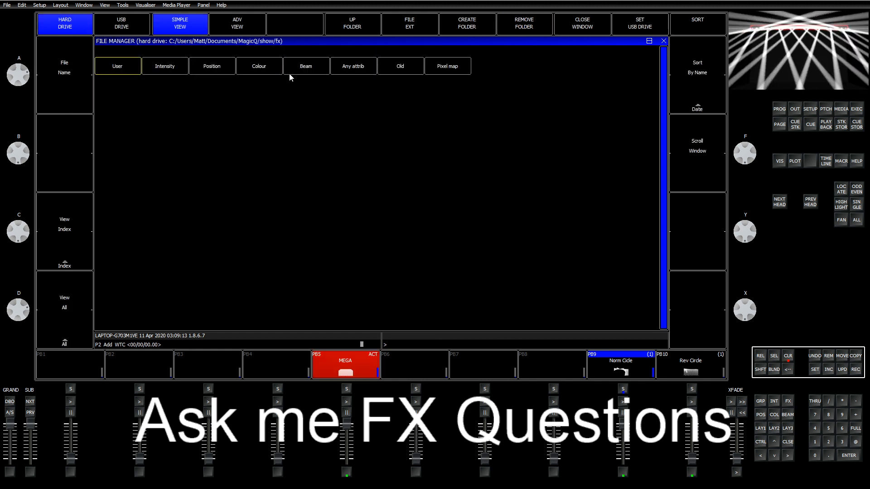
pyautogui.click(129, 67)
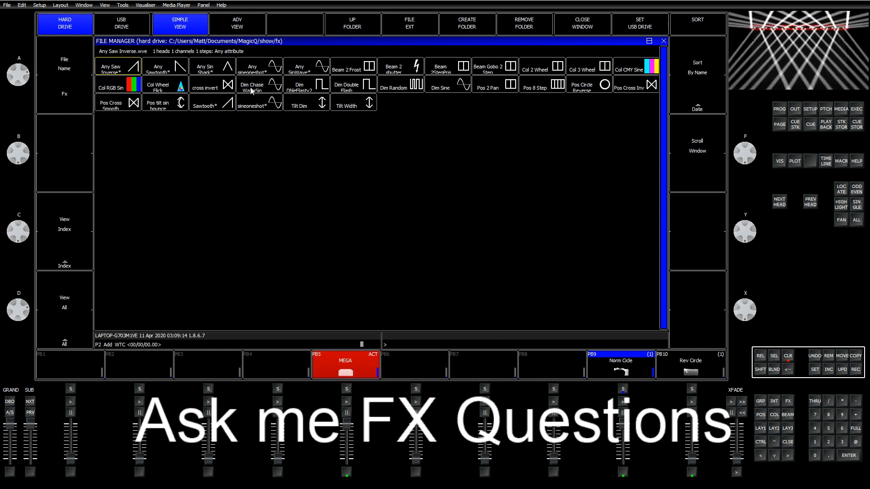
pyautogui.click(214, 90)
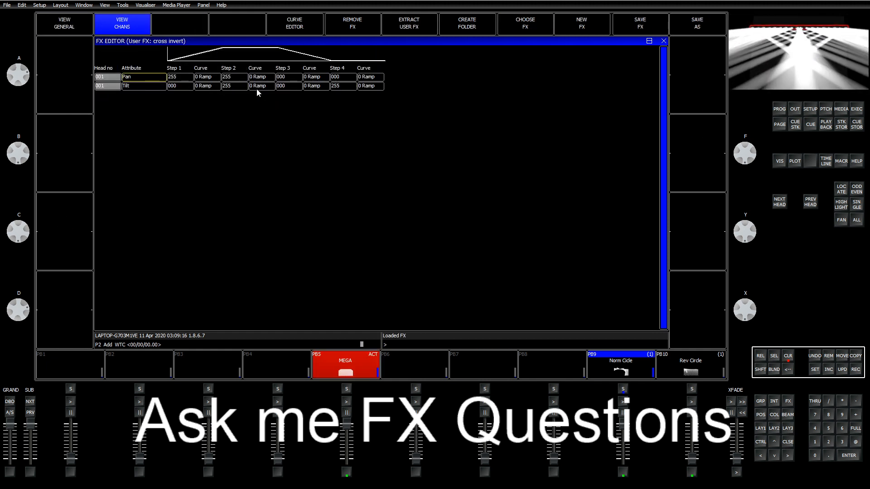
pyautogui.click(353, 26)
pyautogui.click(328, 130)
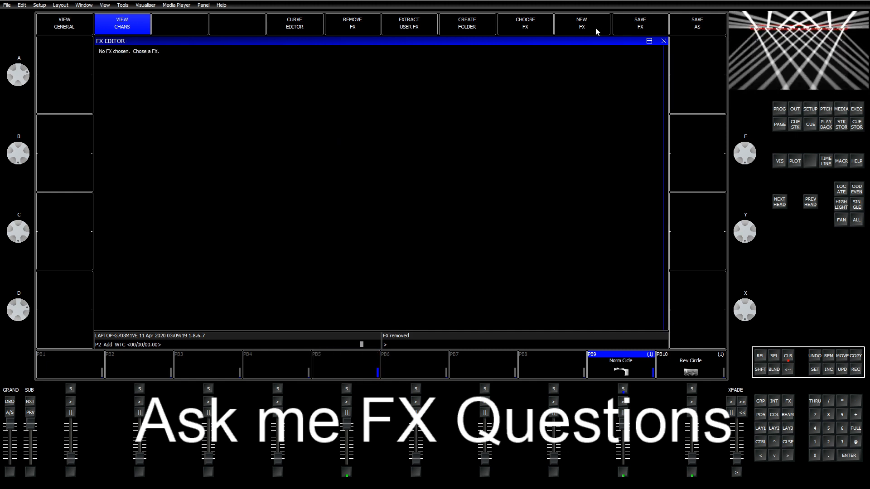
# Load the Pos Cross Smooth FX from the User folder and set its default size to 25%.
pyautogui.click(526, 28)
pyautogui.click(129, 68)
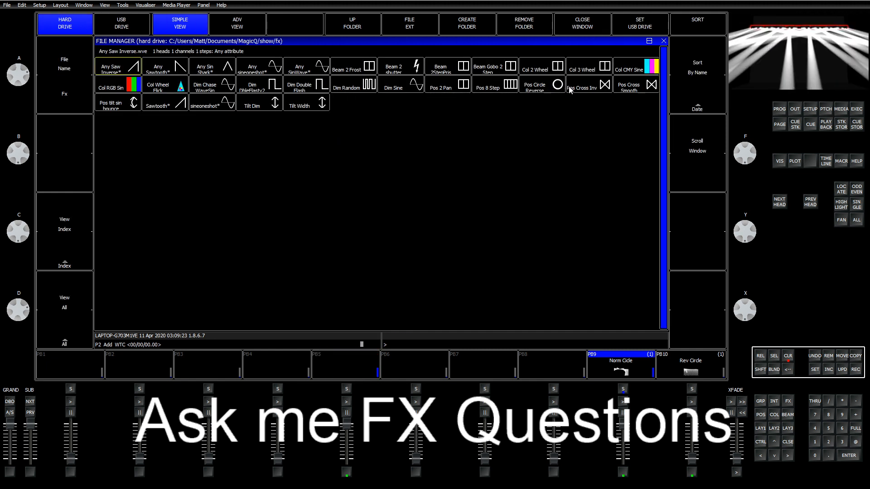
pyautogui.click(645, 88)
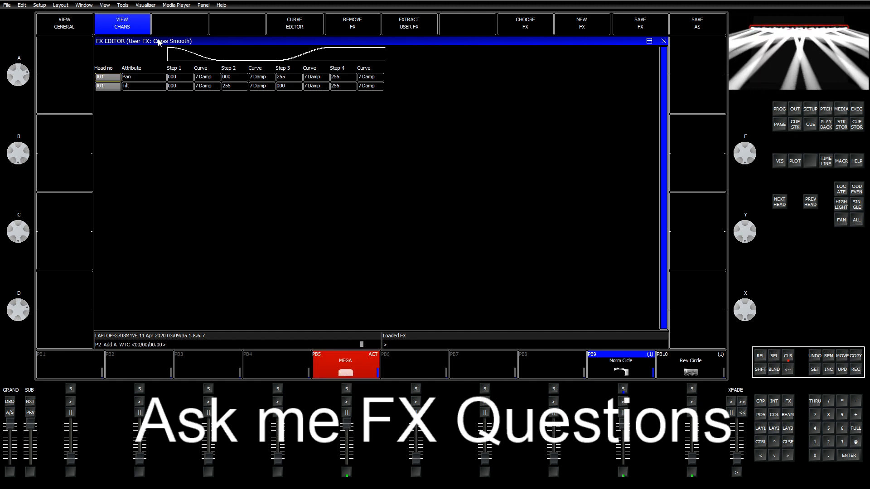
pyautogui.click(68, 29)
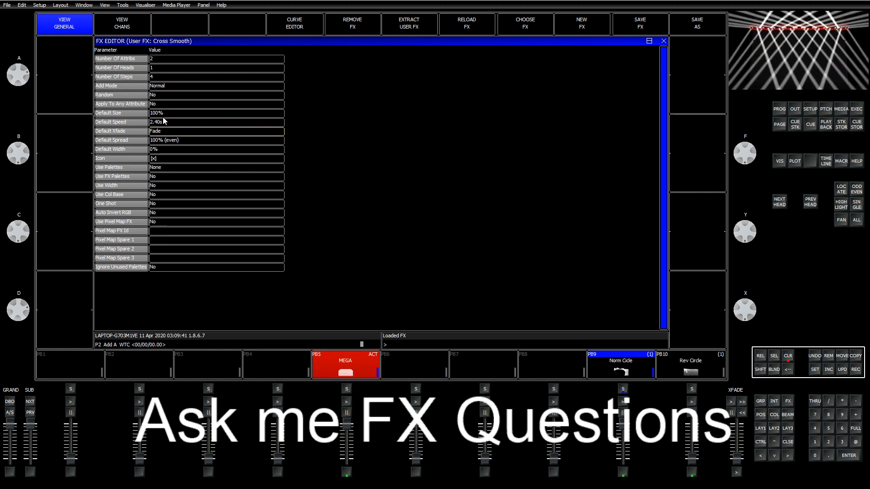
pyautogui.click(165, 114)
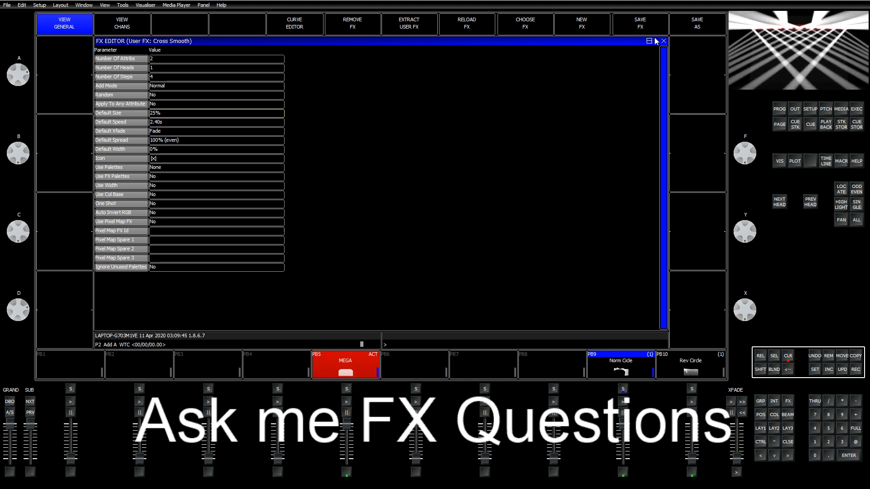
# Save the edited Cross Smooth FX under the new name "Pos Cross Smoooth".
pyautogui.click(687, 31)
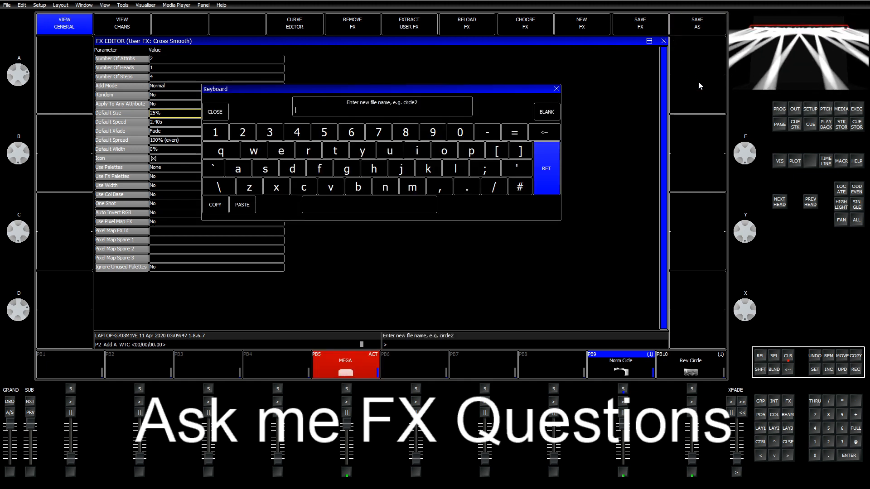
pyautogui.write('Pos Cros')
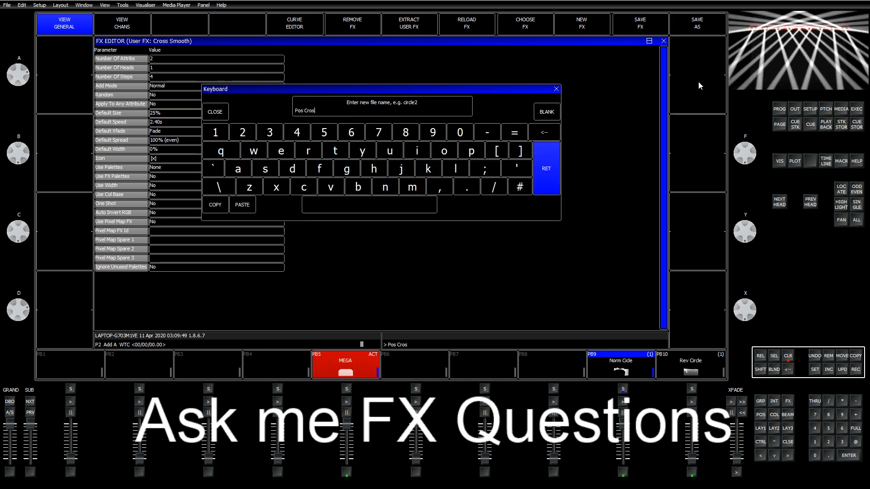
pyautogui.write('s Smoooth')
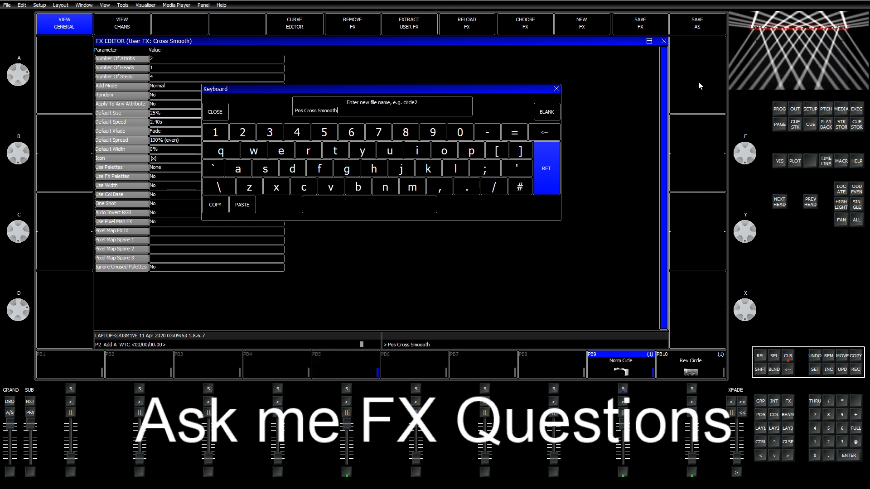
pyautogui.press('Return')
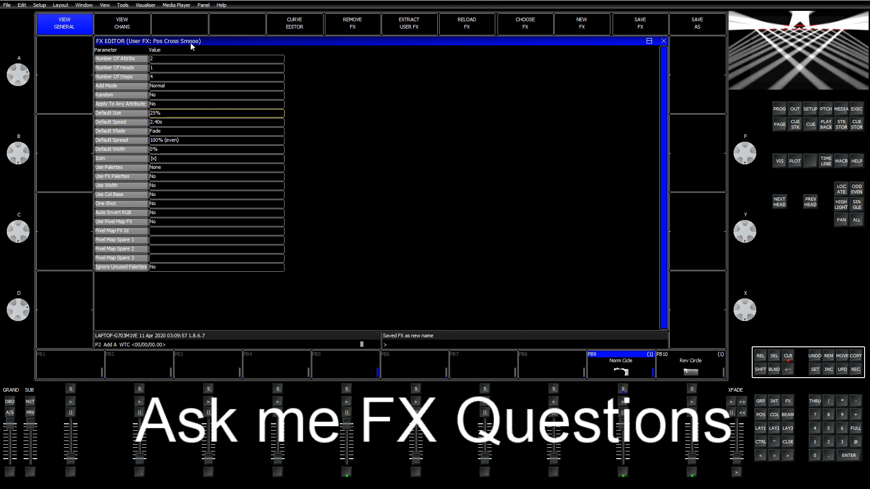
# Switch to File Explorer and delete the old "Pos Cross Smooth" file from the fx folder.
pyautogui.hotkey('alt', 'Tab')
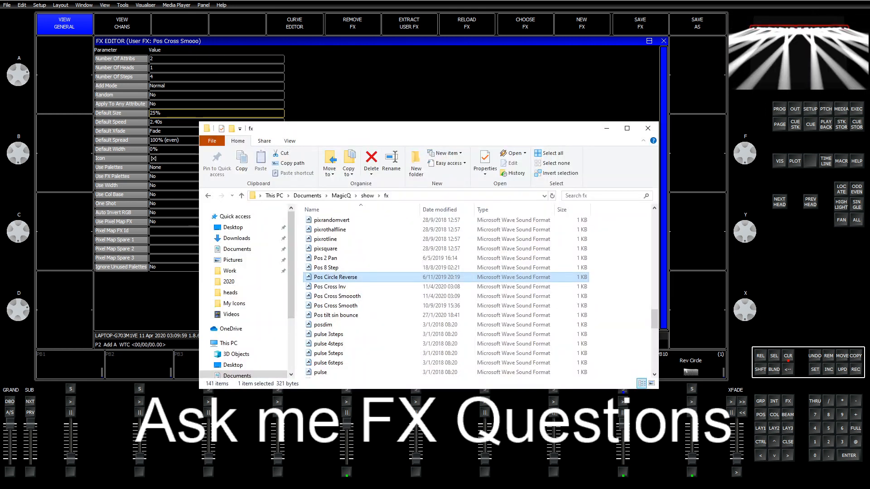
pyautogui.click(373, 308)
pyautogui.press('Delete')
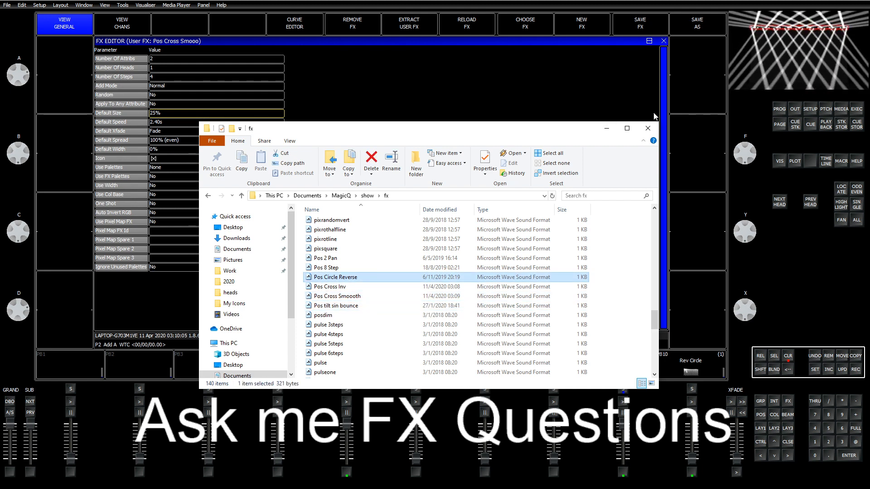
# Switch back to MagicQ and reload Pos Cross Smoooth from the User folder into the FX editor, discarding the pending changes.
pyautogui.click(607, 129)
pyautogui.click(763, 428)
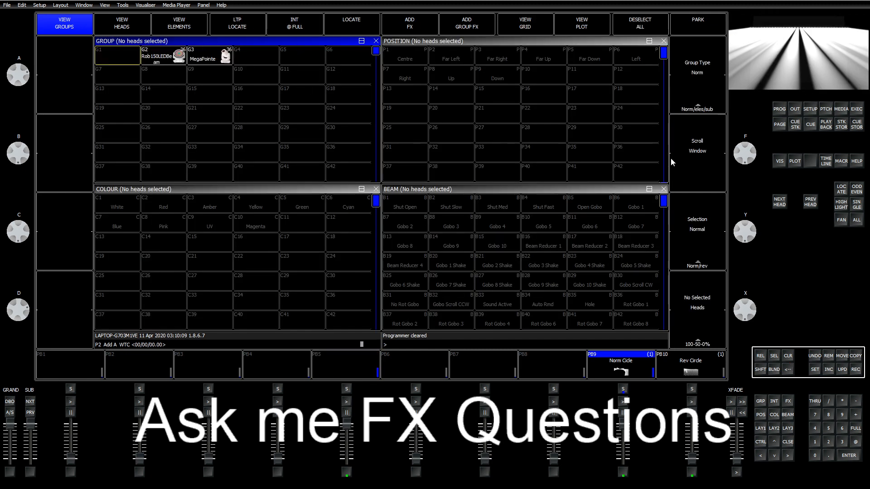
pyautogui.click(788, 401)
pyautogui.click(338, 22)
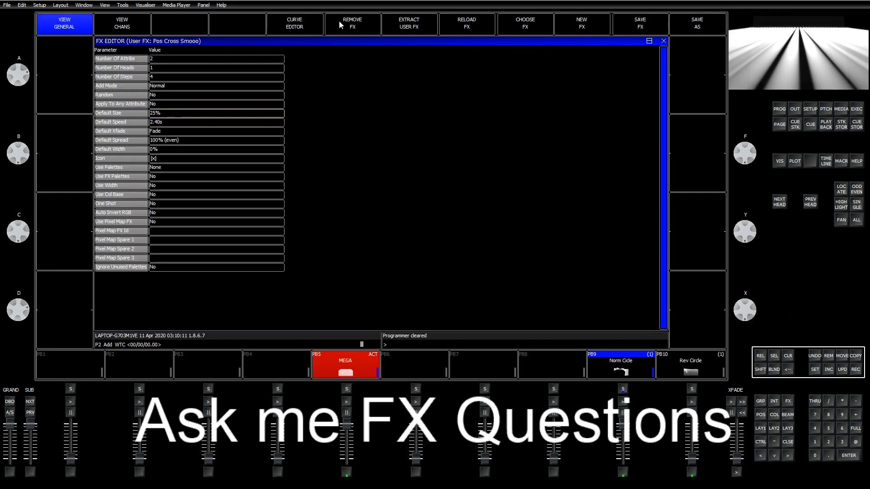
pyautogui.click(124, 24)
pyautogui.click(43, 23)
pyautogui.click(537, 29)
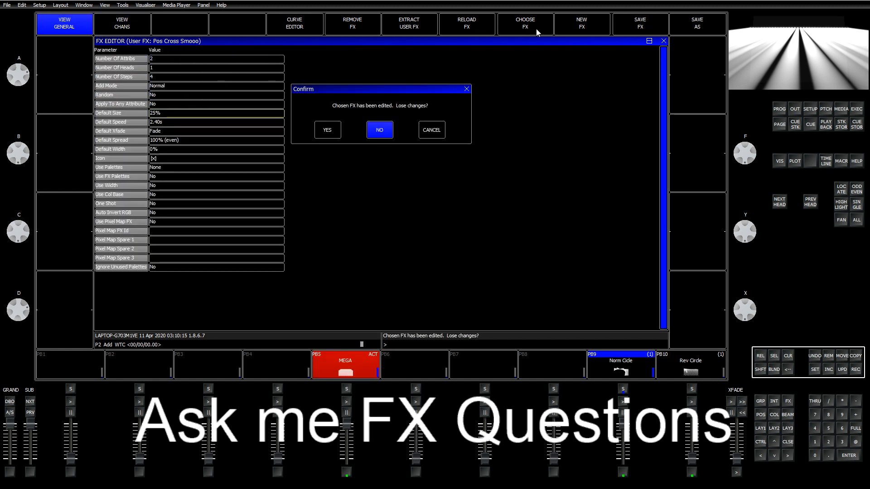
pyautogui.click(327, 128)
pyautogui.click(117, 68)
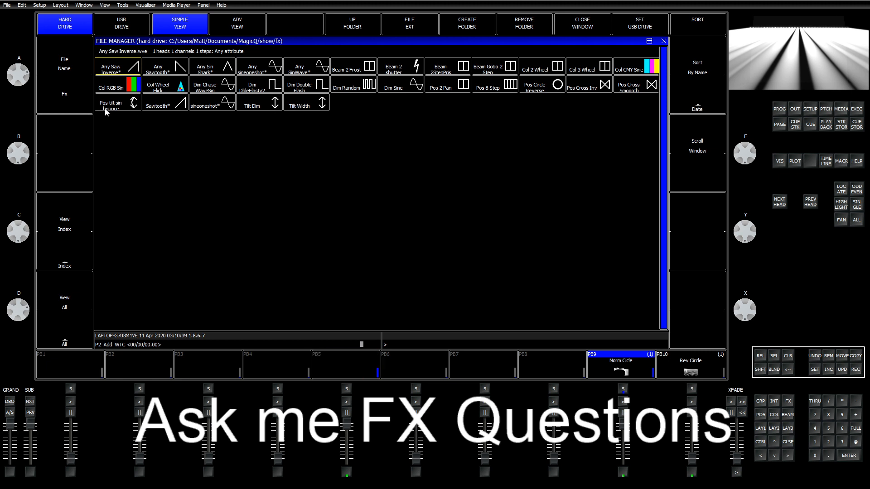
pyautogui.click(630, 89)
# Clear the programmer and add the Pos Cross Smoooth FX from the User folder to the MegaPointe group.
pyautogui.click(788, 354)
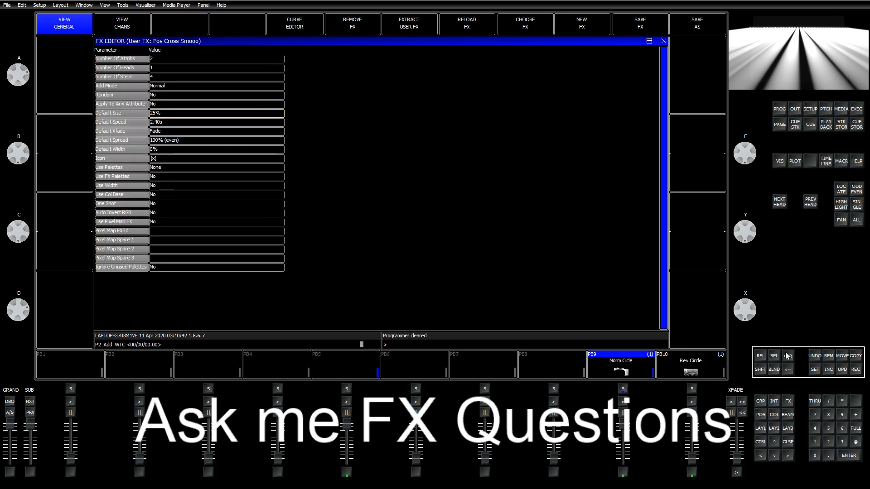
pyautogui.click(762, 429)
pyautogui.click(212, 62)
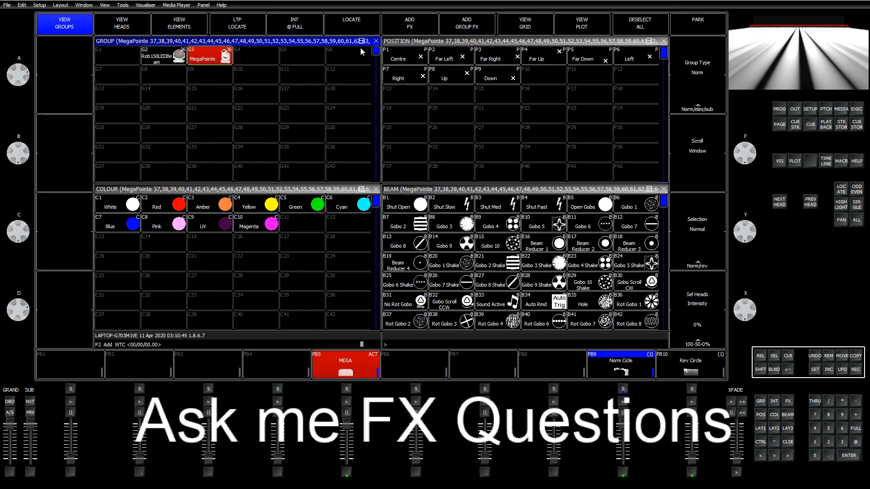
pyautogui.click(410, 22)
pyautogui.click(123, 66)
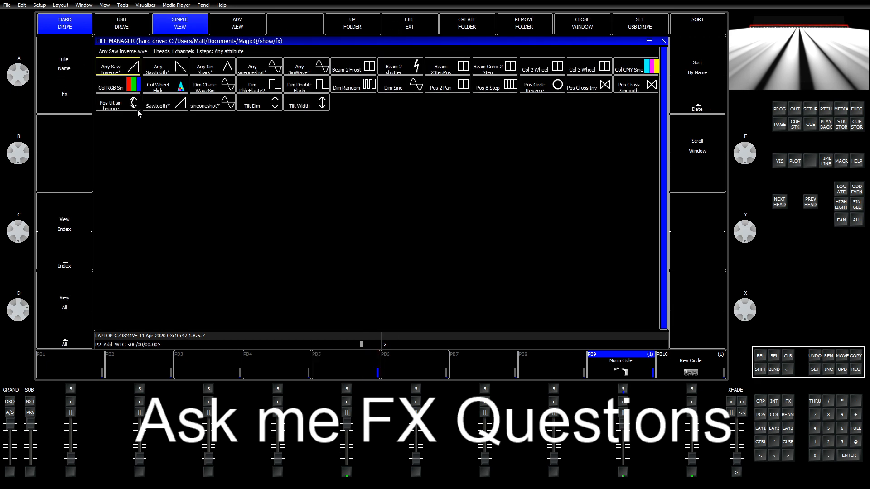
pyautogui.click(643, 85)
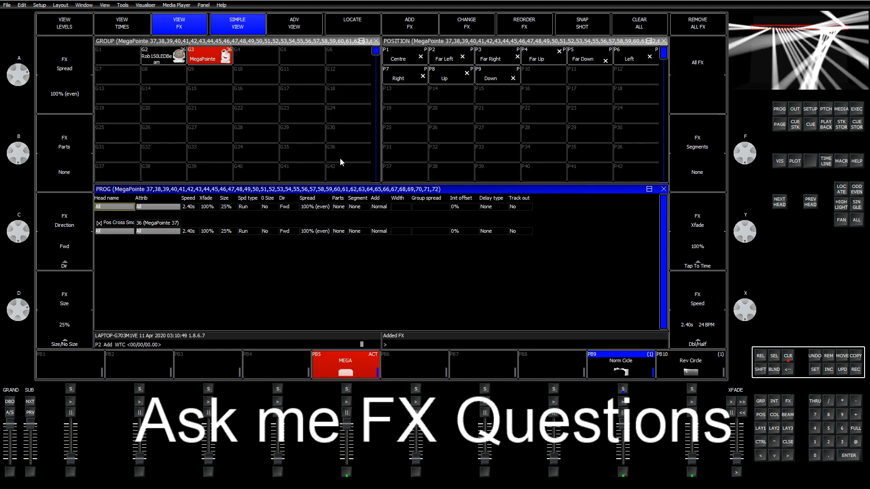
# Set the cross FX's parts to 4's and its direction to Centre In.
pyautogui.scroll(3, 76, 168)
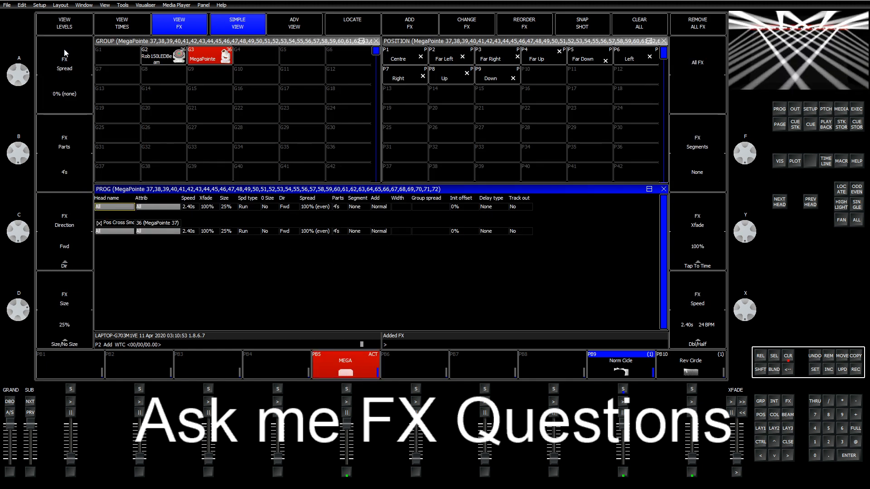
pyautogui.click(292, 208)
pyautogui.click(300, 82)
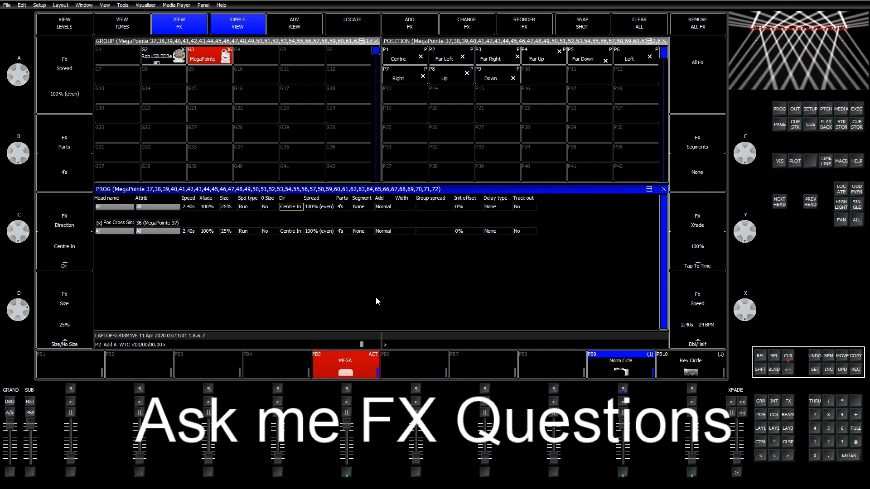
pyautogui.click(356, 374)
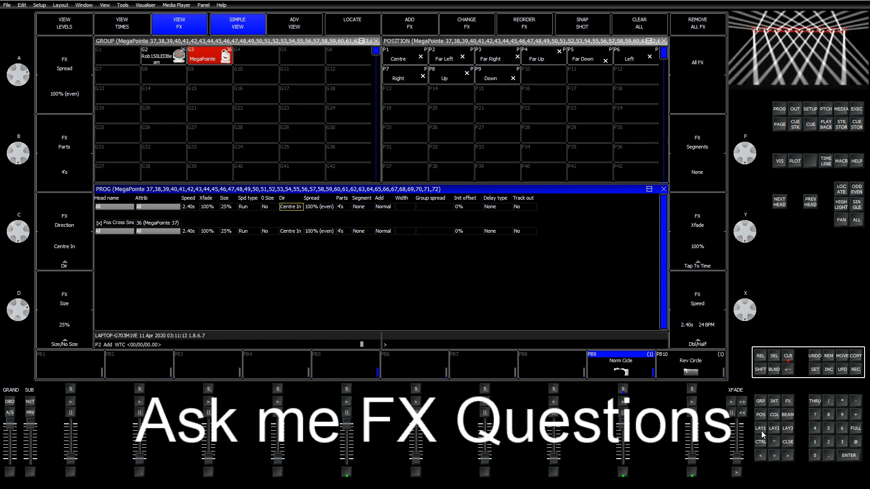
# Clear the programmer and add the Pos tilt sin bounce FX from the User folder to the MegaPointe group.
pyautogui.click(789, 356)
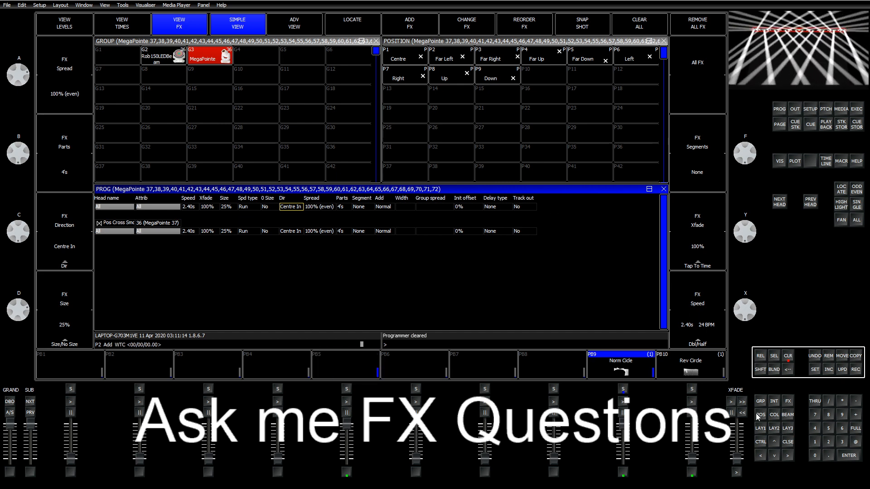
pyautogui.click(215, 54)
pyautogui.click(417, 29)
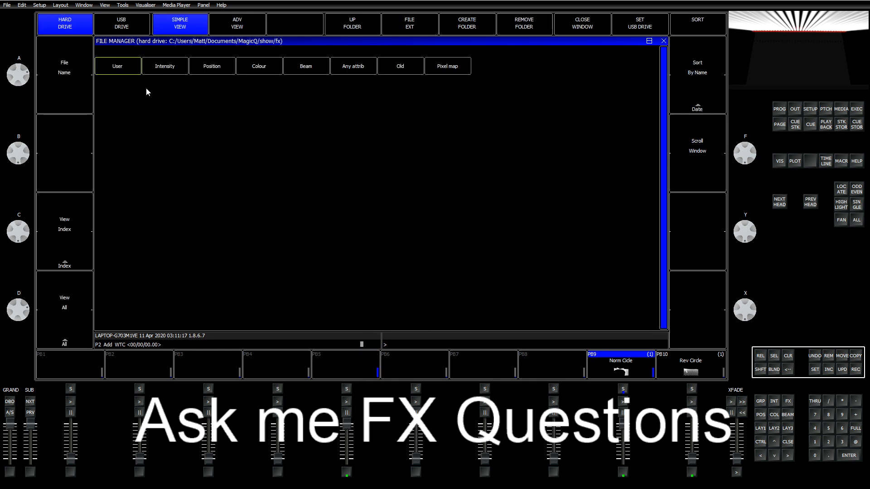
pyautogui.click(129, 72)
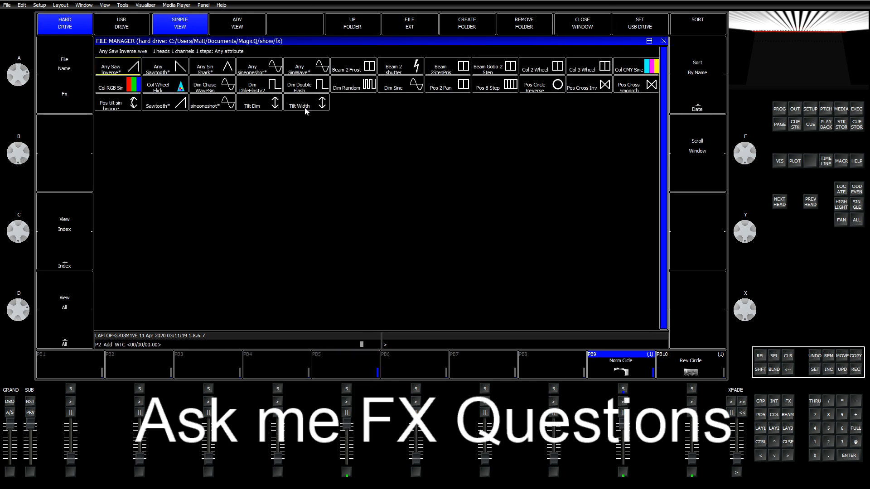
pyautogui.click(123, 109)
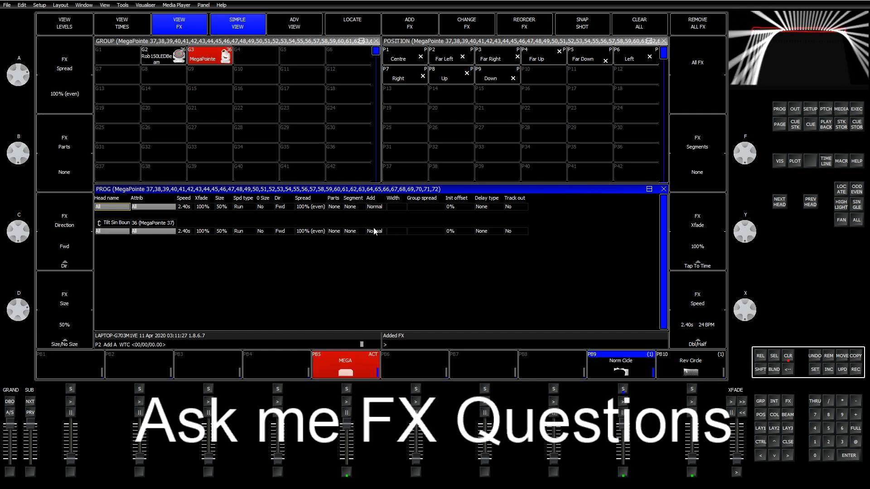
# Open the tilt sin bounce FX in the FX editor and examine its general parameters against its channel steps and curves.
pyautogui.click(789, 402)
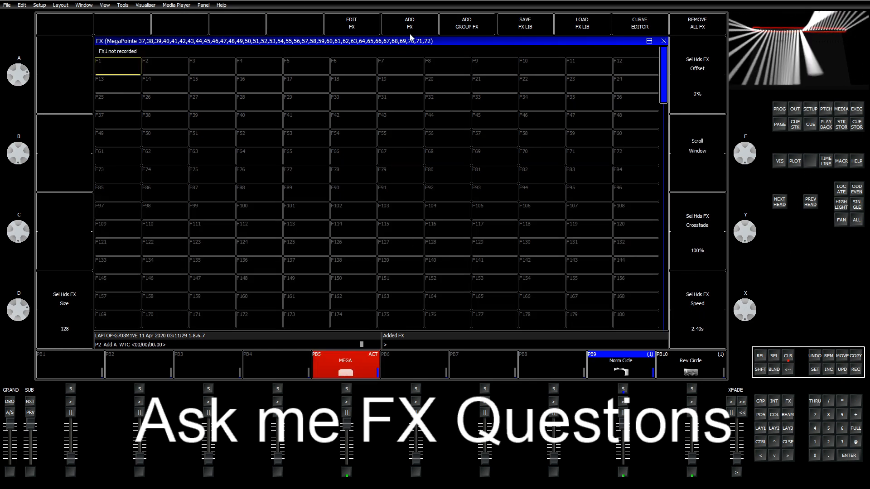
pyautogui.click(352, 31)
pyautogui.click(105, 33)
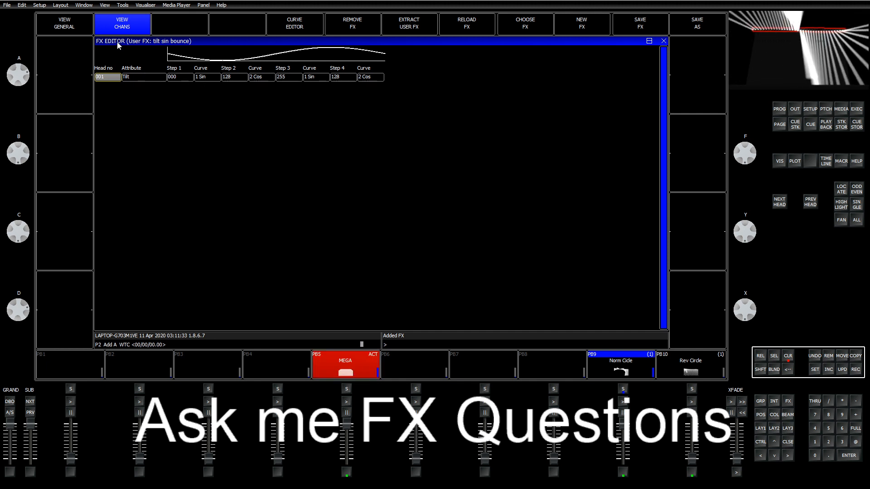
pyautogui.click(64, 27)
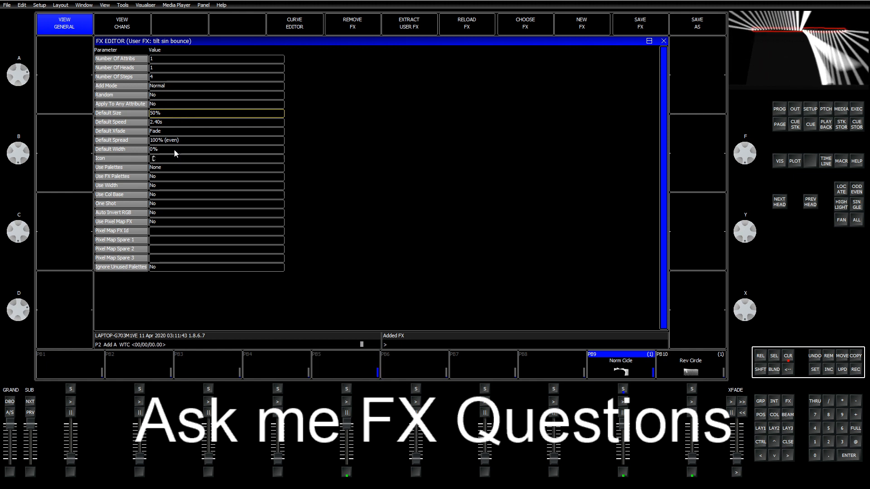
pyautogui.click(119, 20)
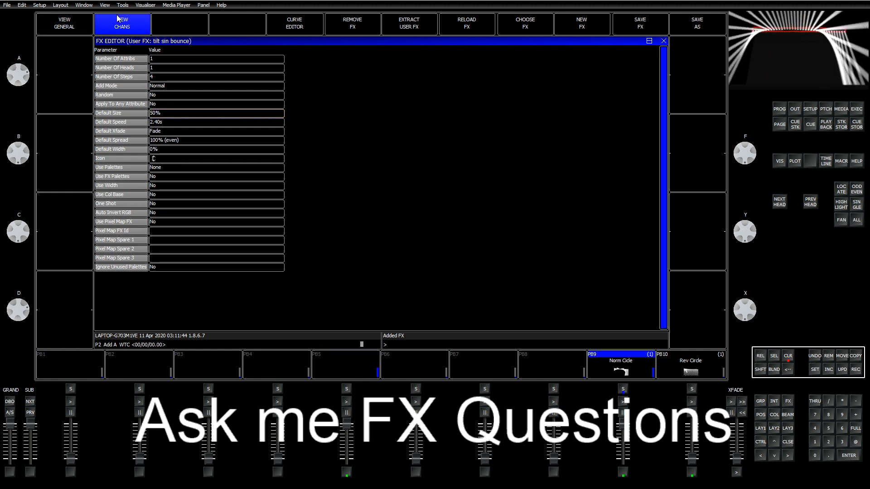
pyautogui.click(83, 26)
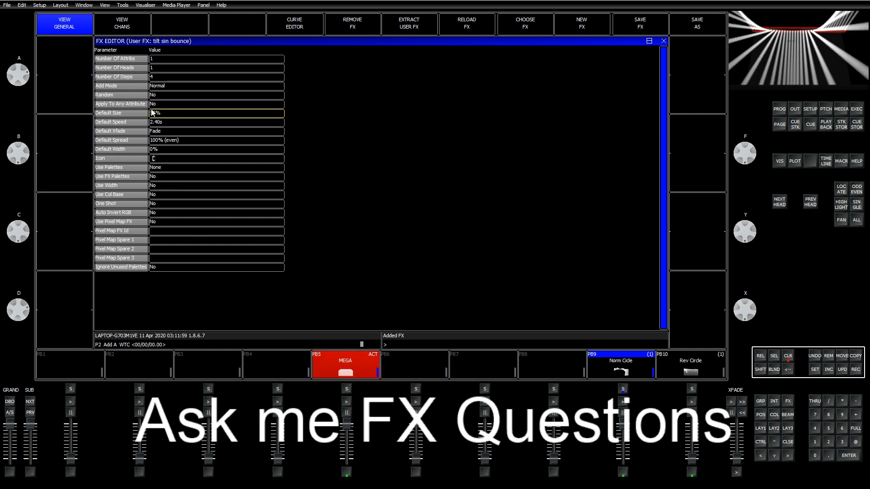
pyautogui.click(115, 30)
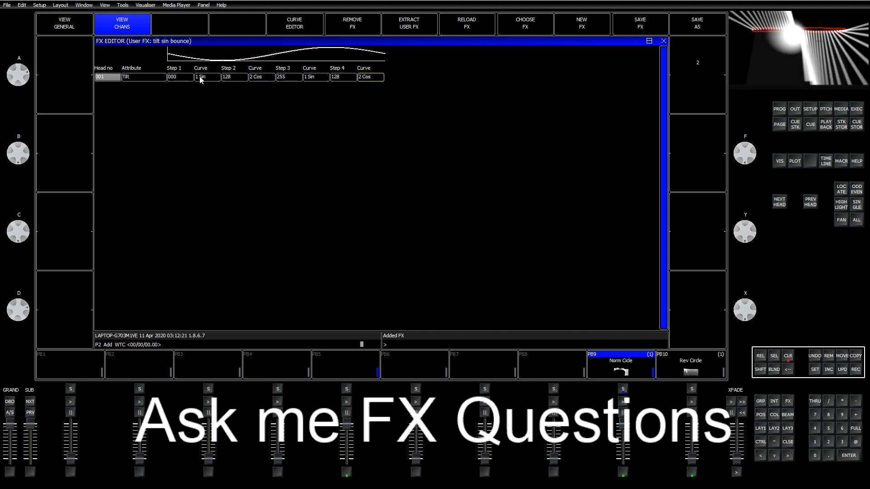
pyautogui.click(53, 28)
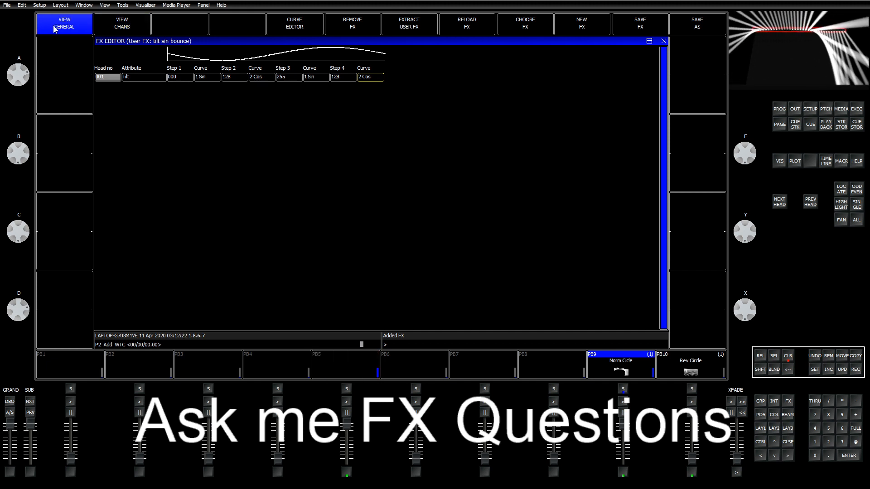
pyautogui.click(114, 31)
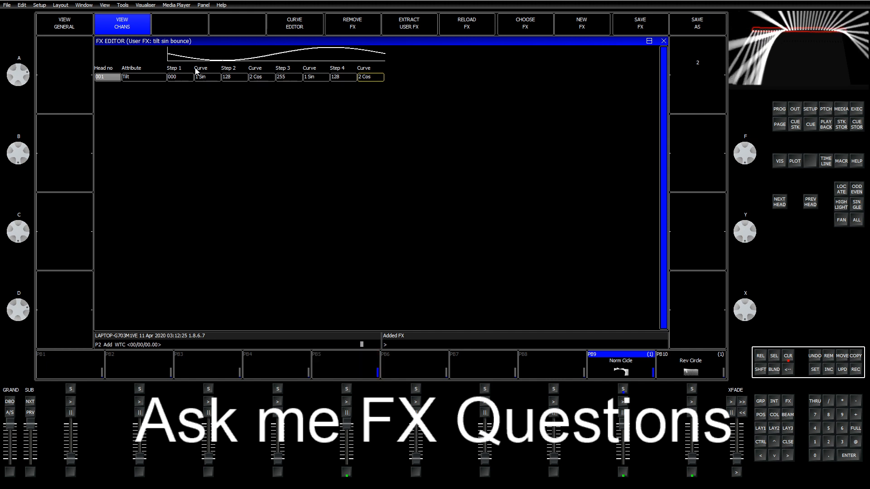
pyautogui.click(175, 77)
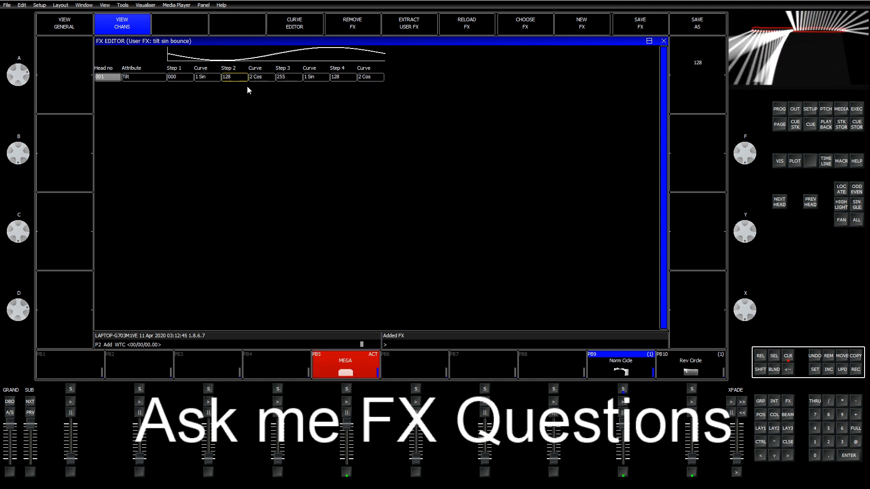
# Reduce the tilt sin bounce FX to 2 steps and set the tilt value of step 2 to 255.
pyautogui.click(62, 20)
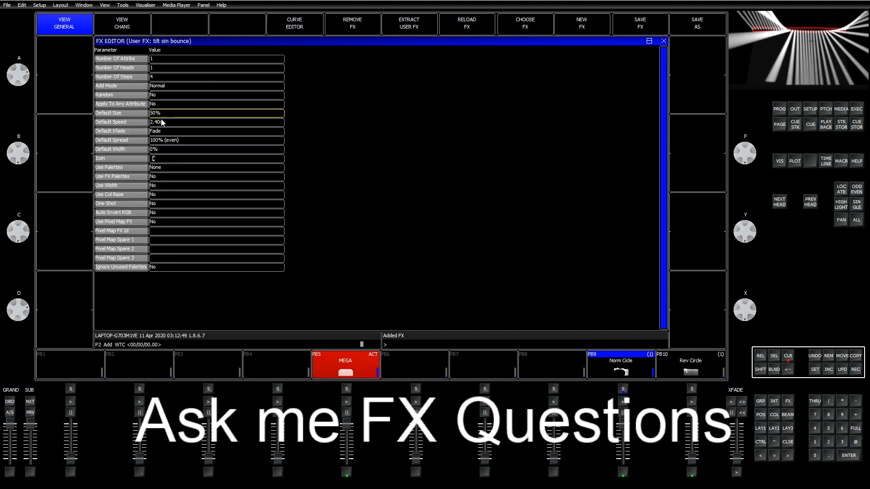
pyautogui.click(168, 77)
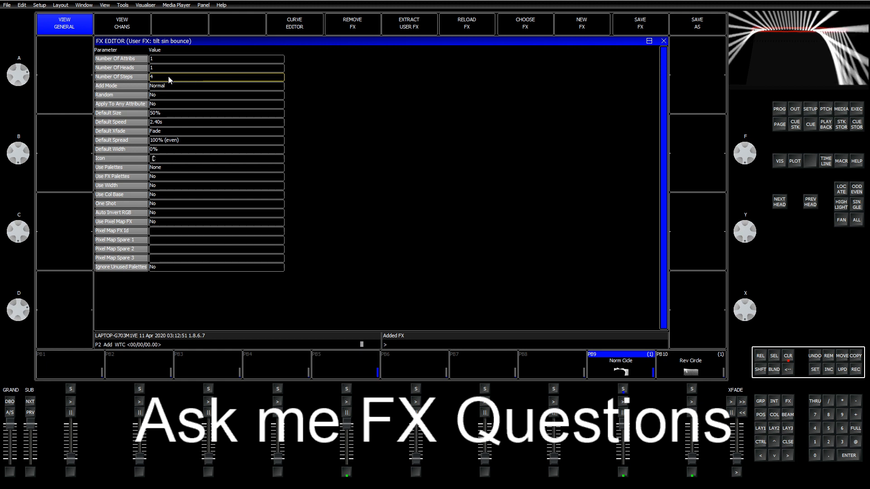
pyautogui.click(125, 29)
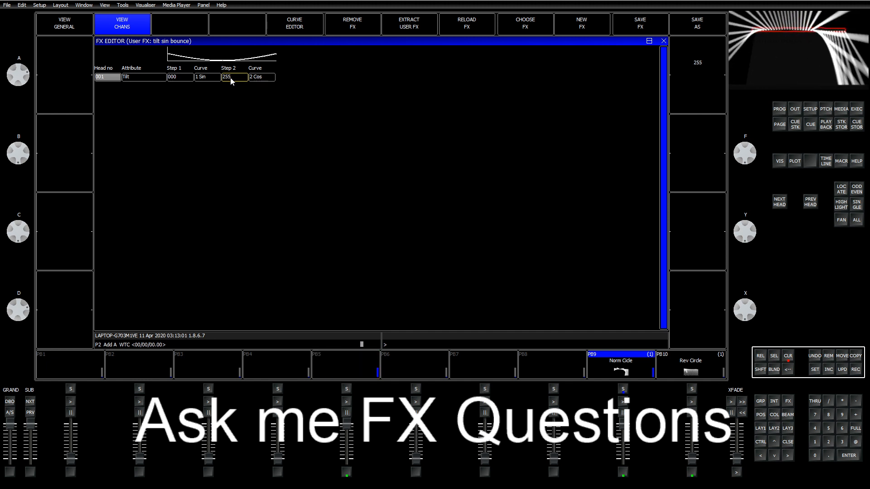
# Reverse the tilt bounce by setting step 1 to 255 and step 2 to 0, and save the FX.
pyautogui.click(214, 81)
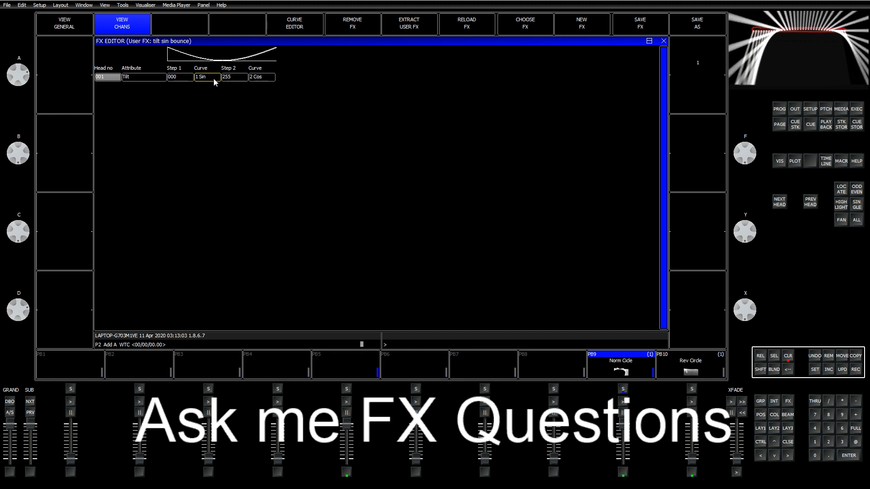
pyautogui.press('Left')
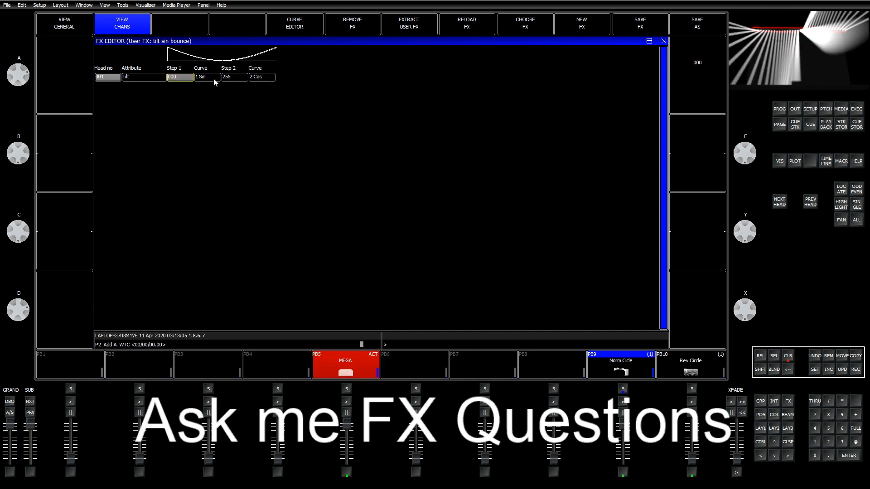
pyautogui.write('255')
pyautogui.press('Right')
pyautogui.press('Right')
pyautogui.write('0')
pyautogui.press('Left')
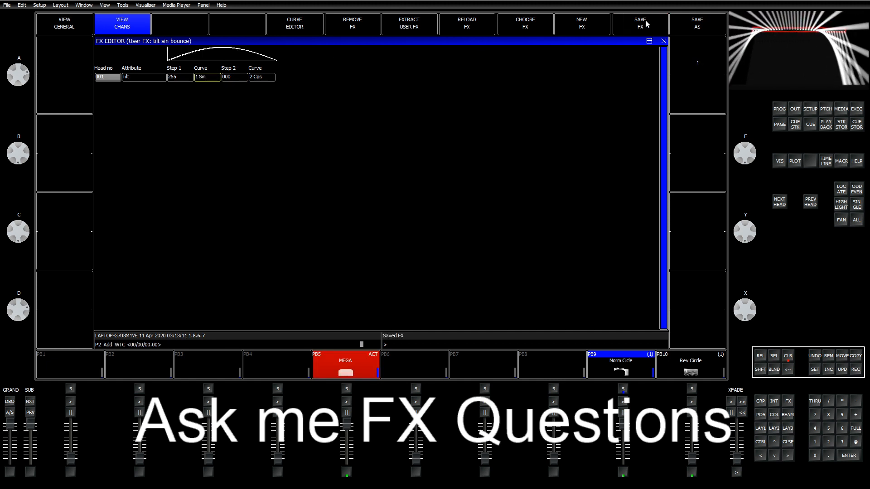
# Add the Pos tilt sin bounce FX from the User folder to the MegaPointe group for a test.
pyautogui.click(761, 428)
pyautogui.click(429, 34)
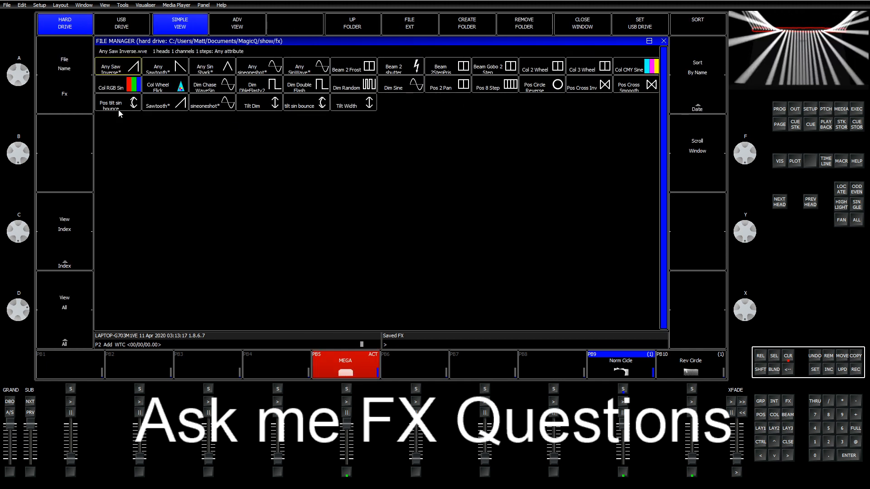
pyautogui.click(118, 102)
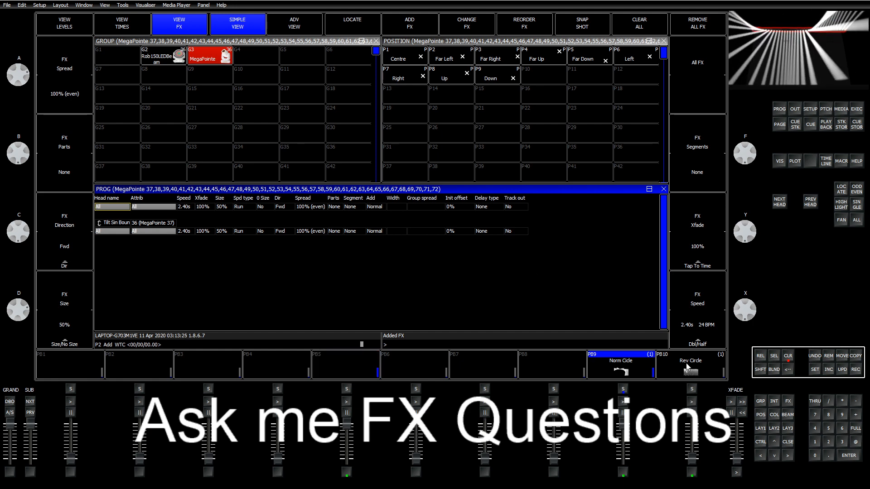
# Clear the programmer, add the Pos tilt sin bounce FX to the MegaPointe group again and show the outputs plan layout.
pyautogui.click(788, 358)
pyautogui.click(209, 63)
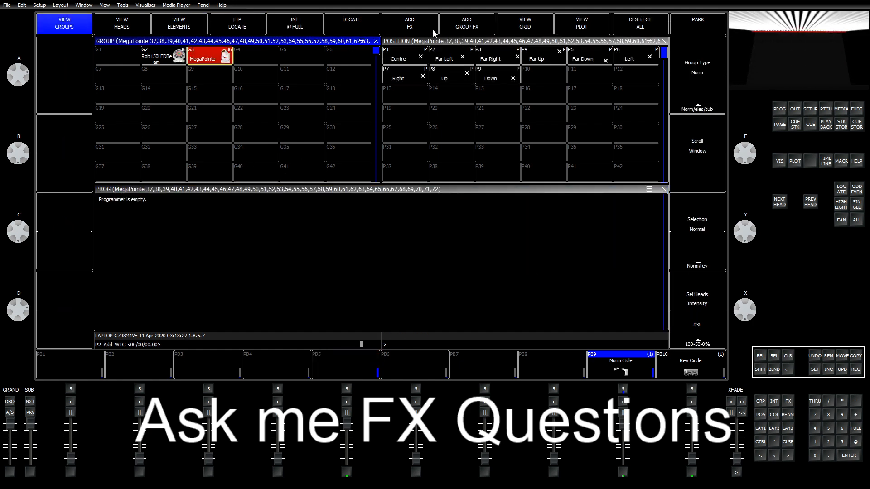
pyautogui.click(431, 28)
pyautogui.click(128, 106)
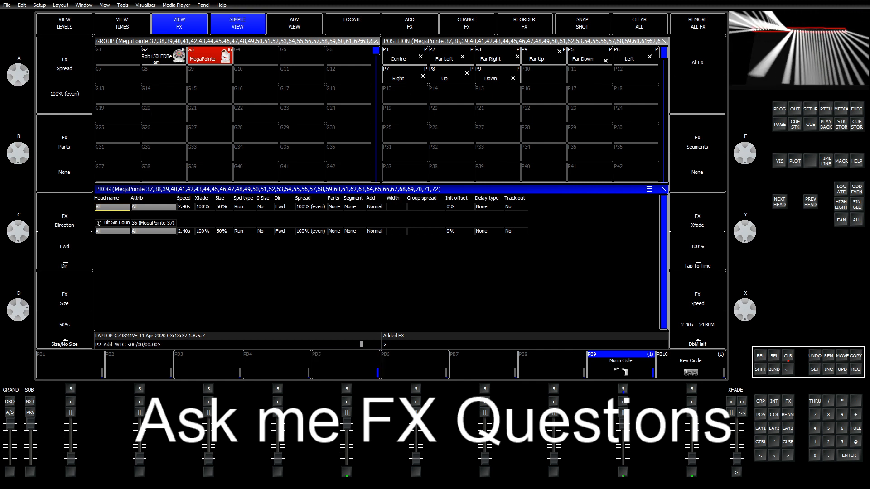
pyautogui.click(775, 429)
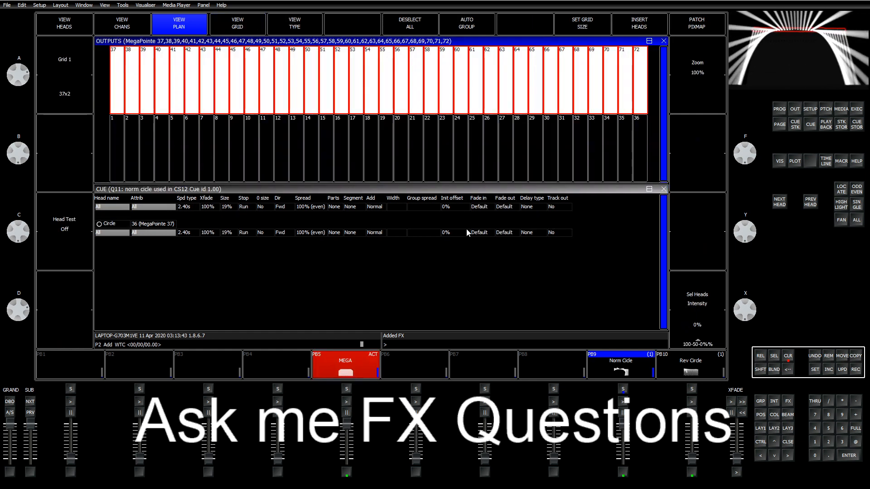
# Edit the tilt sin bounce FX: set step 1 to 0 and step 2 to 255, save it and close the editor.
pyautogui.click(762, 428)
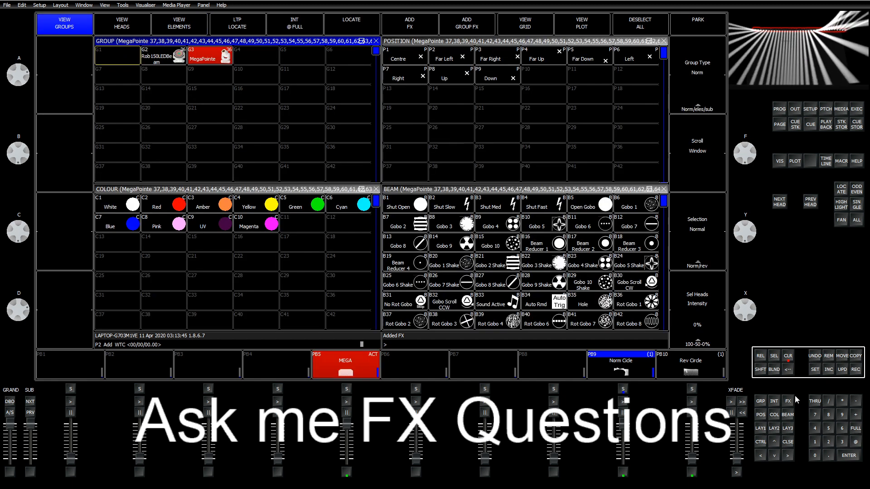
pyautogui.click(789, 401)
pyautogui.click(361, 24)
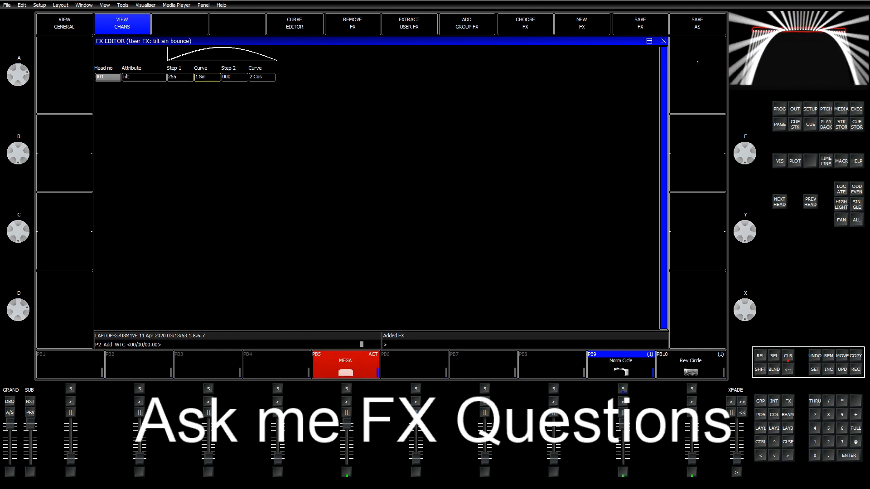
pyautogui.click(176, 78)
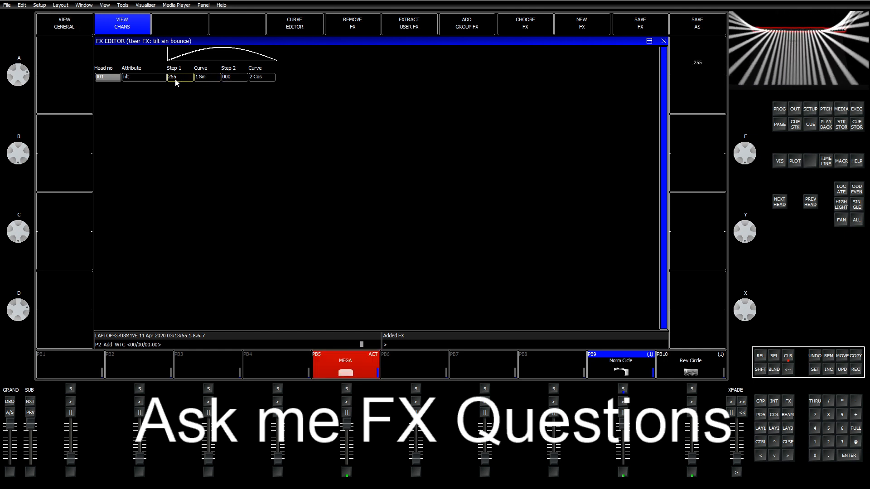
pyautogui.write('0')
pyautogui.press('Return')
pyautogui.press('Right')
pyautogui.press('Right')
pyautogui.write('255')
pyautogui.press('Return')
pyautogui.click(614, 28)
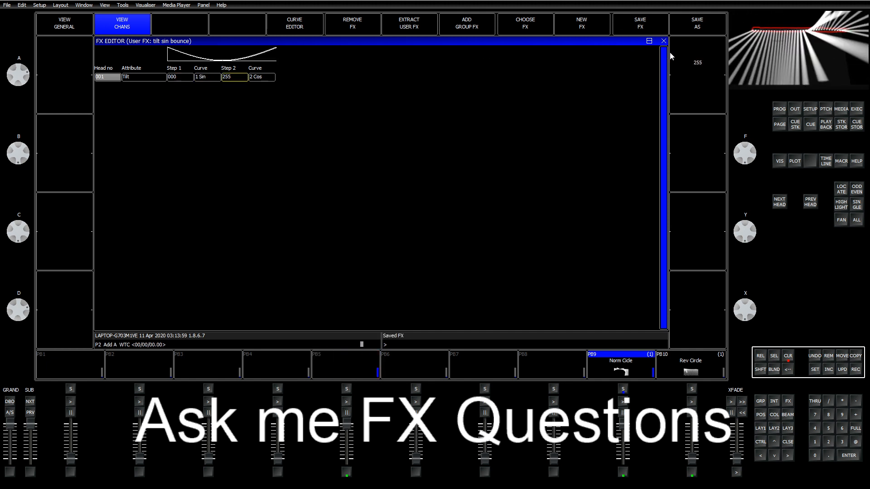
pyautogui.click(663, 42)
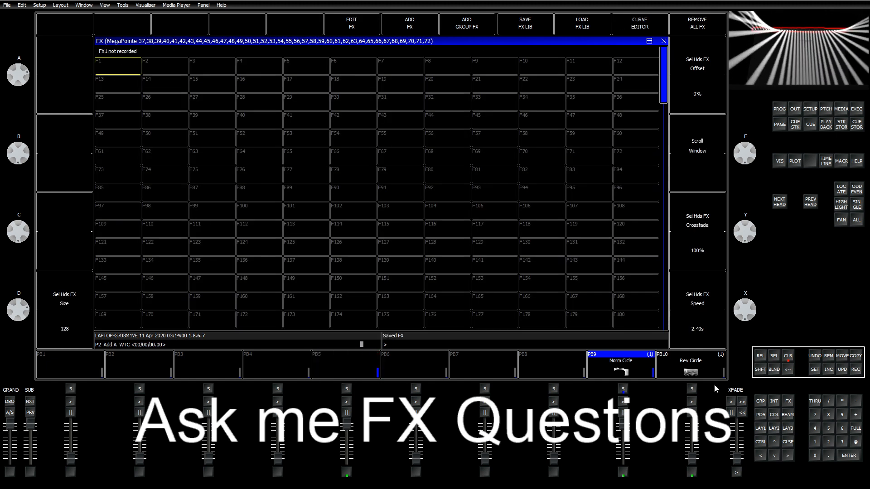
# Test the user tilt sin bounce FX on the MegaPointe group, reducing its size to 26%, and clear the programmer.
pyautogui.click(758, 428)
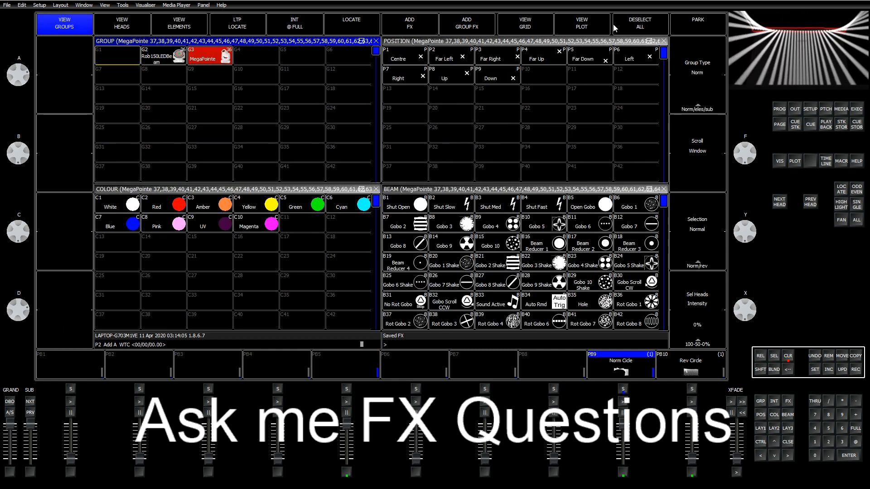
pyautogui.press('shift')
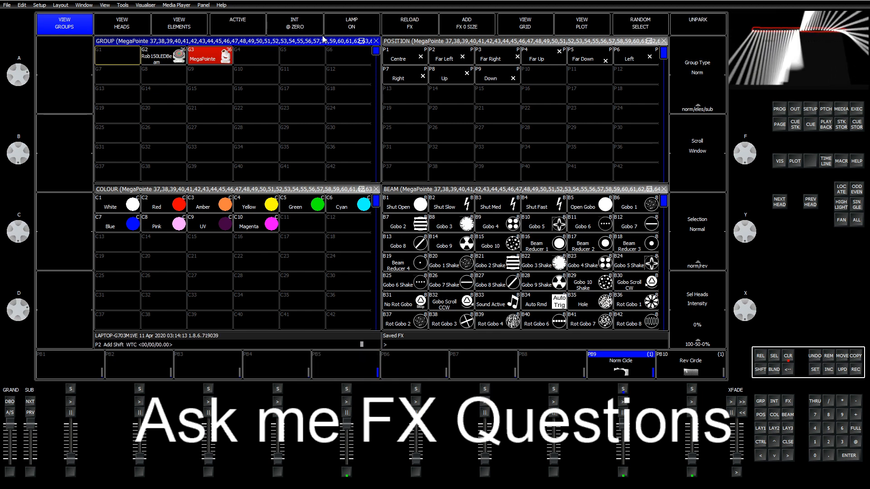
pyautogui.click(788, 356)
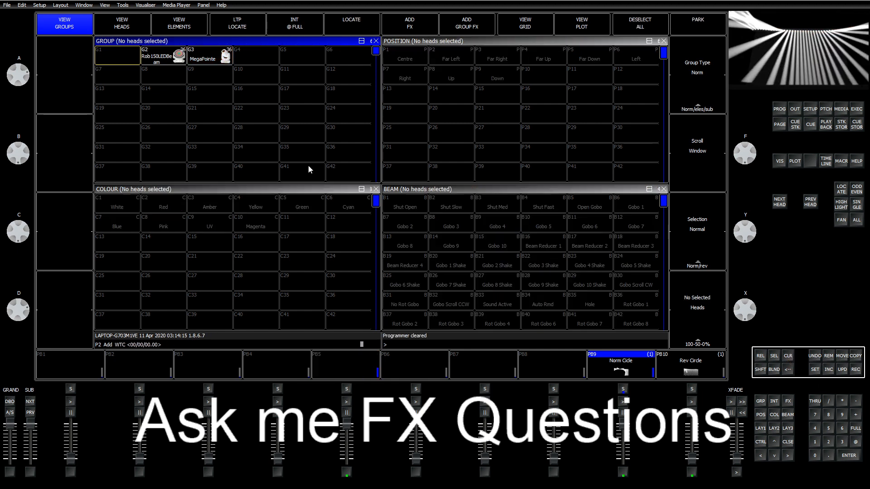
pyautogui.click(207, 62)
pyautogui.click(412, 26)
pyautogui.click(121, 60)
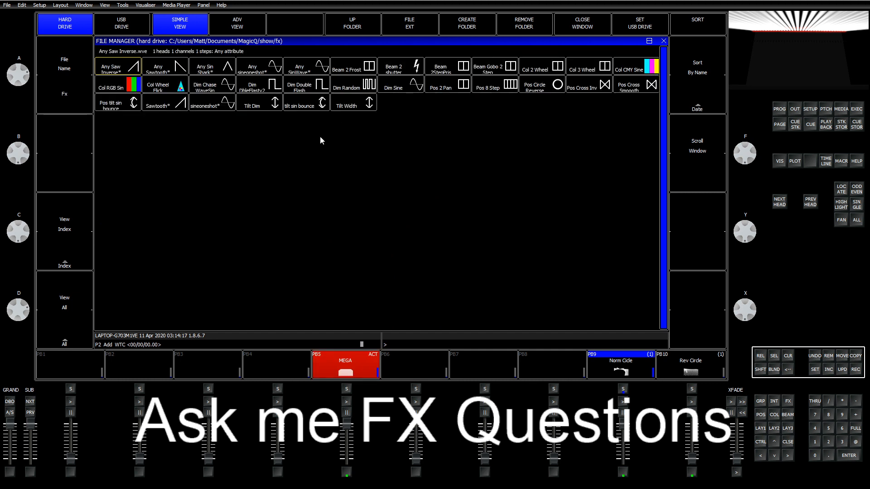
pyautogui.click(120, 111)
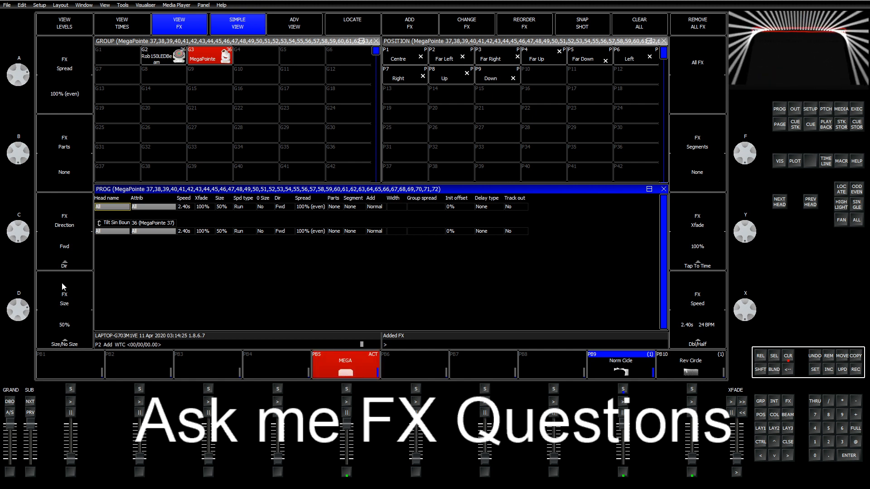
pyautogui.scroll(-3, 17, 300)
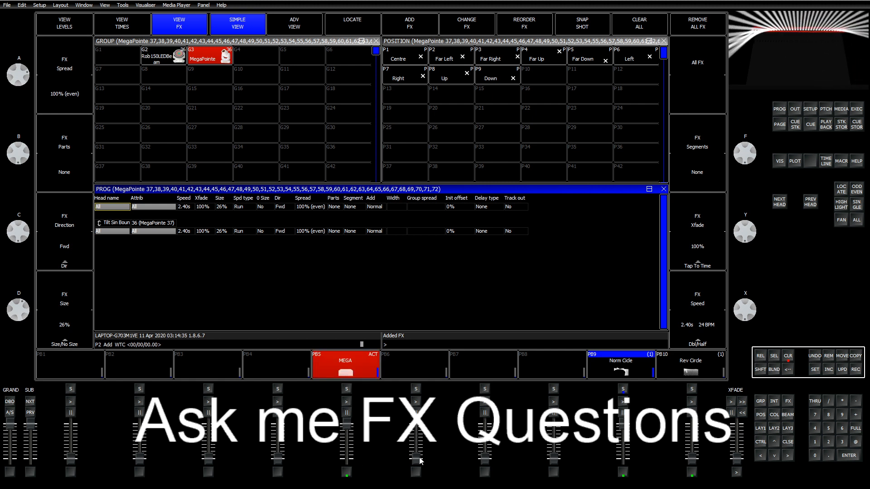
pyautogui.click(788, 356)
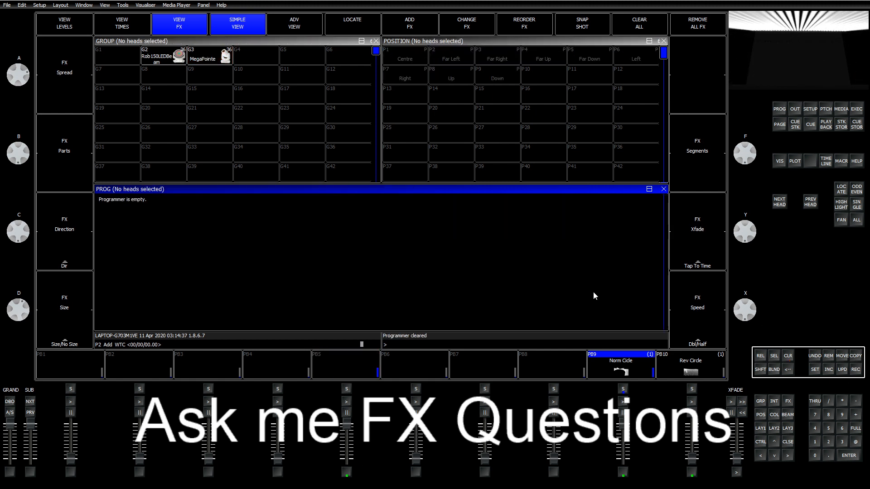
pyautogui.click(166, 54)
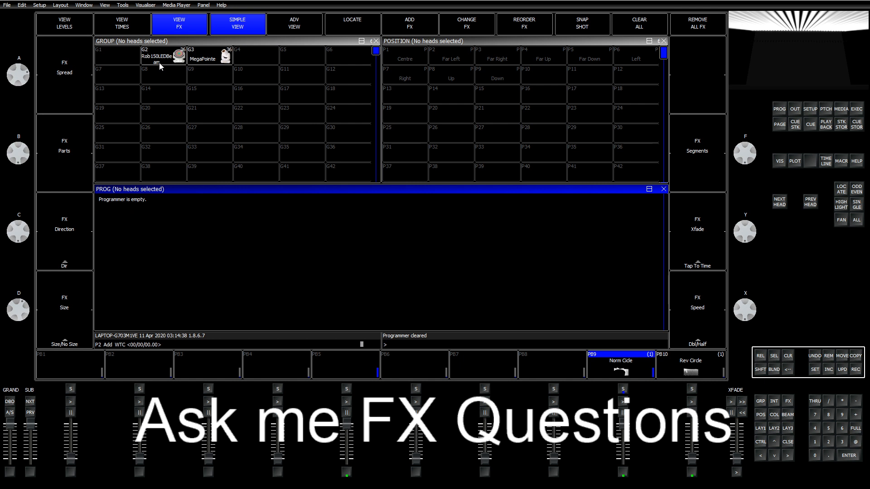
pyautogui.click(788, 356)
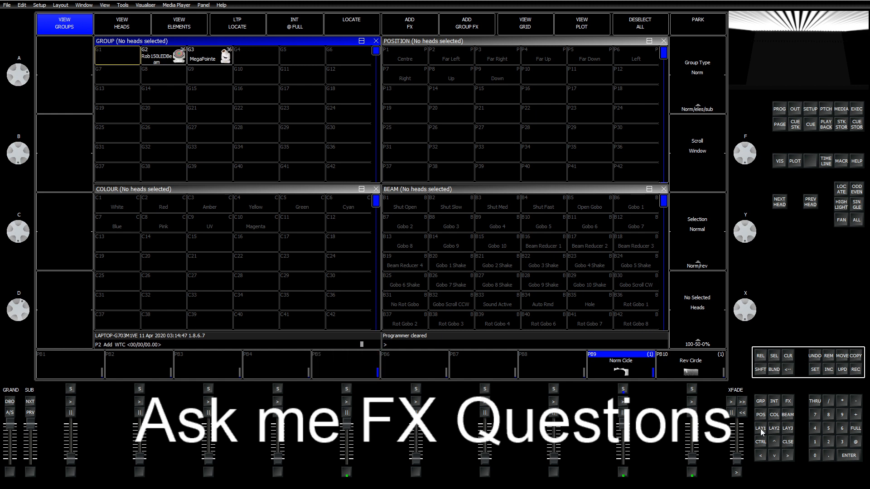
# Open the tilt sin bounce FX in the FX editor and review the FX files in the User folder.
pyautogui.click(791, 403)
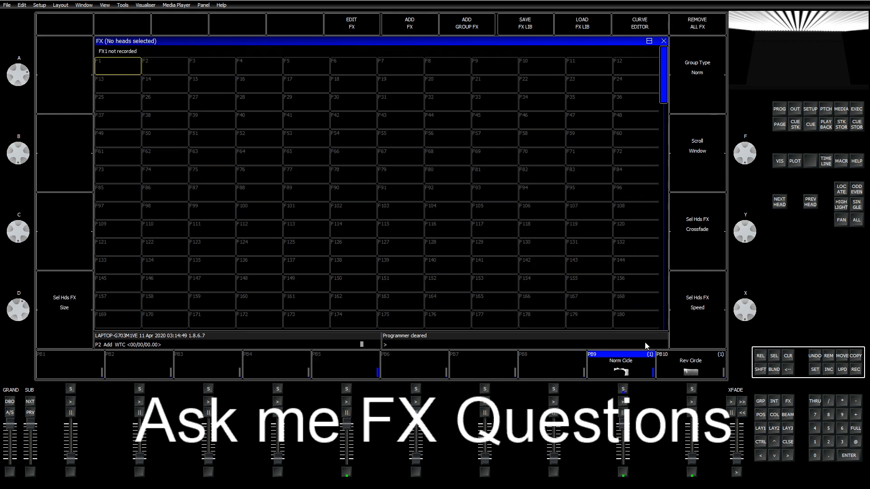
pyautogui.click(358, 22)
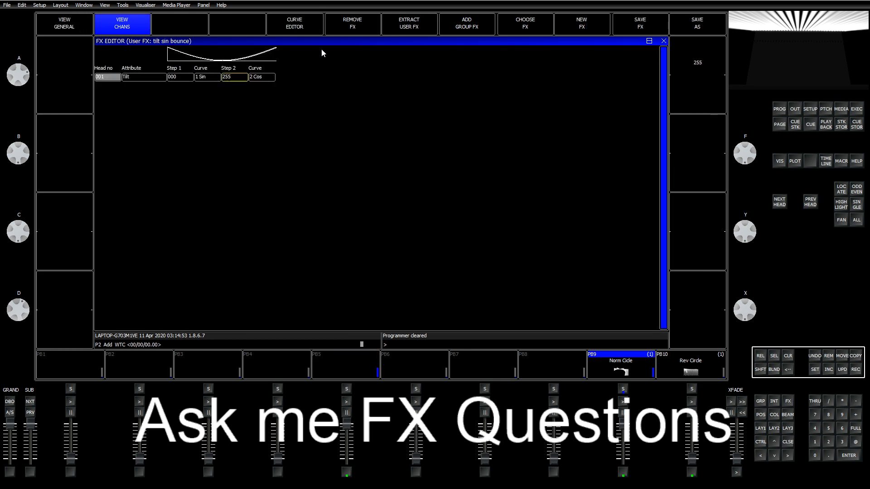
pyautogui.click(510, 31)
pyautogui.click(134, 66)
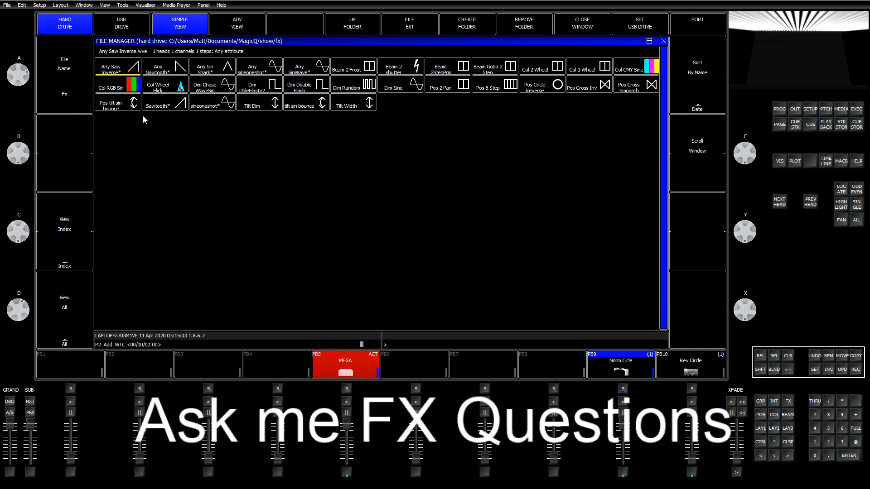
pyautogui.click(664, 41)
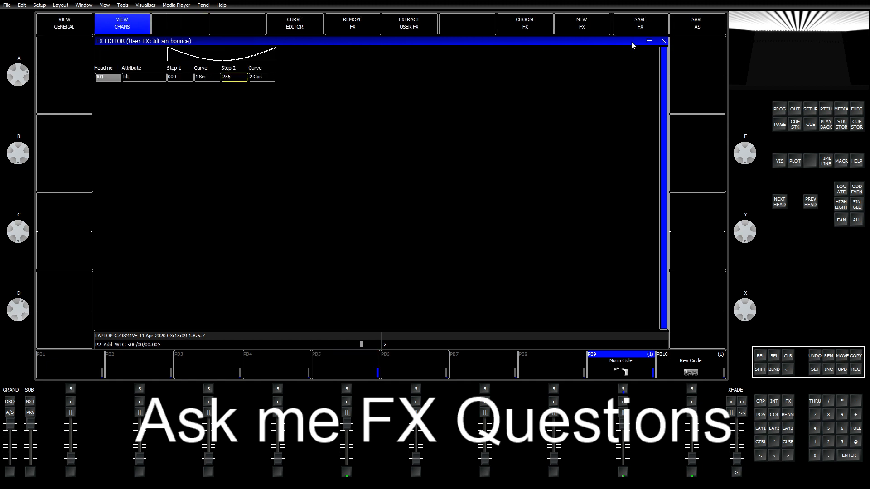
pyautogui.click(704, 29)
pyautogui.click(791, 357)
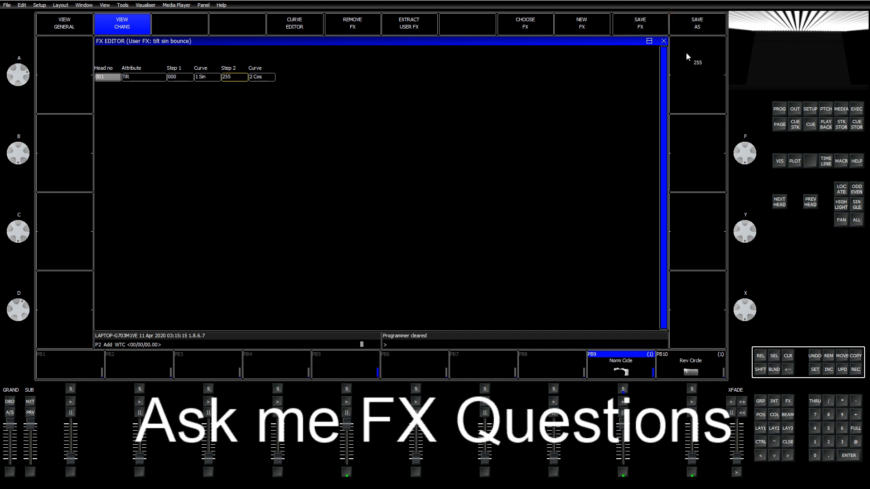
pyautogui.click(664, 41)
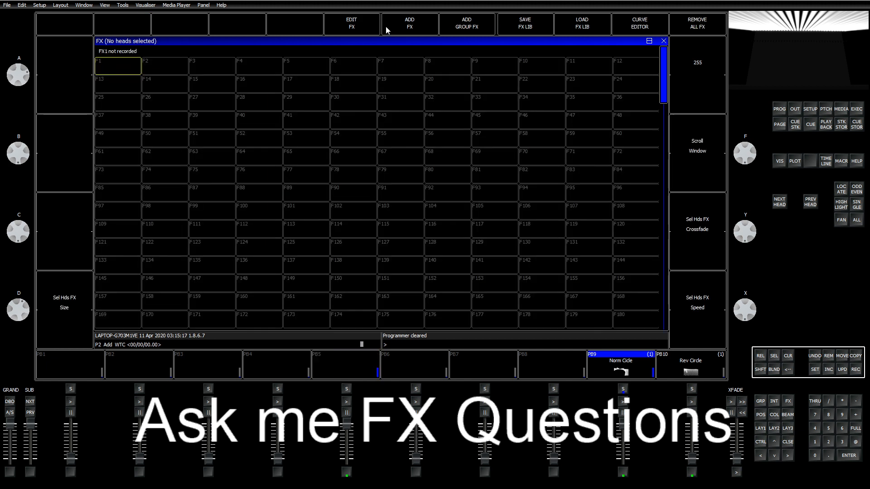
# Save the tilt sin bounce FX under the new name Pos Tilt Bounce and clear the programmer.
pyautogui.click(369, 29)
pyautogui.click(684, 27)
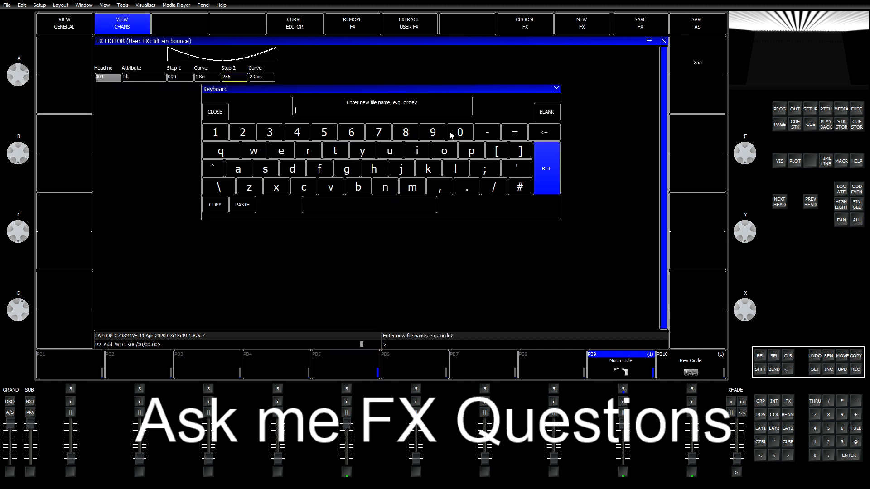
pyautogui.write('Po')
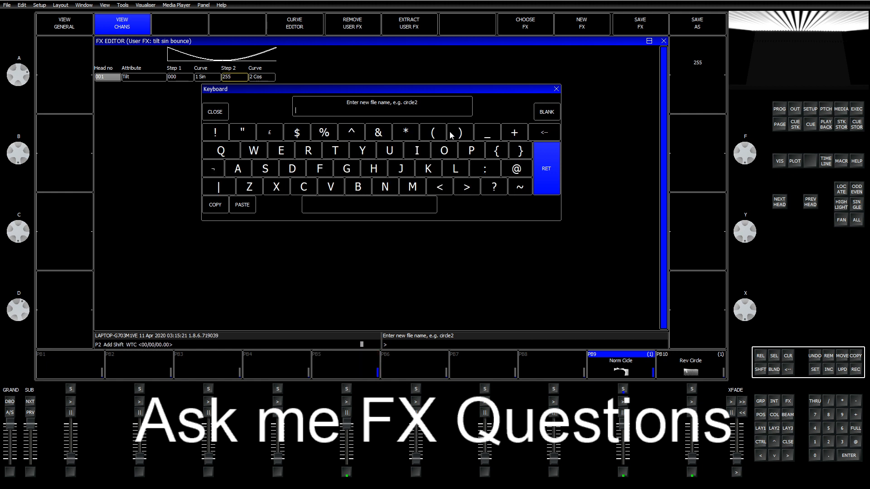
pyautogui.write('s Tilt Bounce')
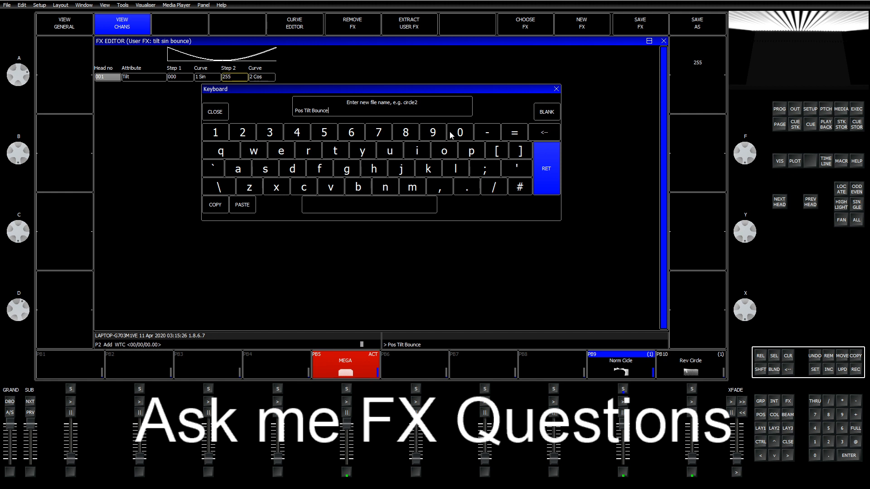
pyautogui.press('Return')
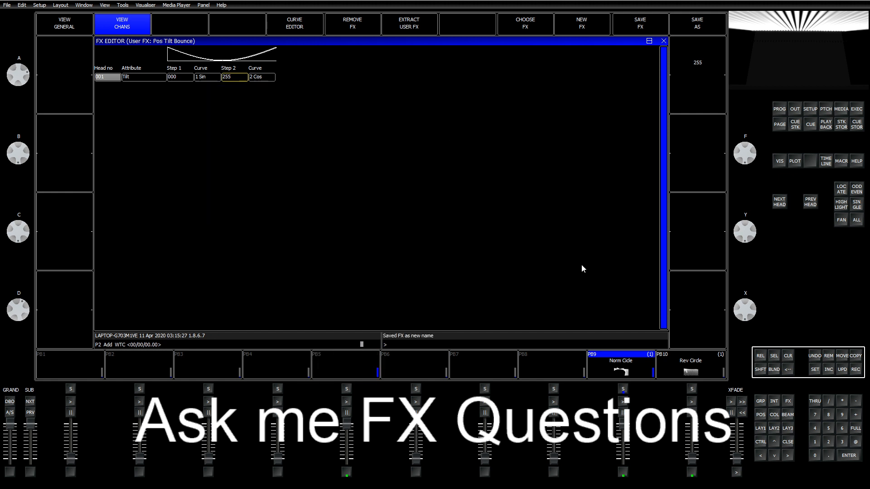
pyautogui.click(787, 359)
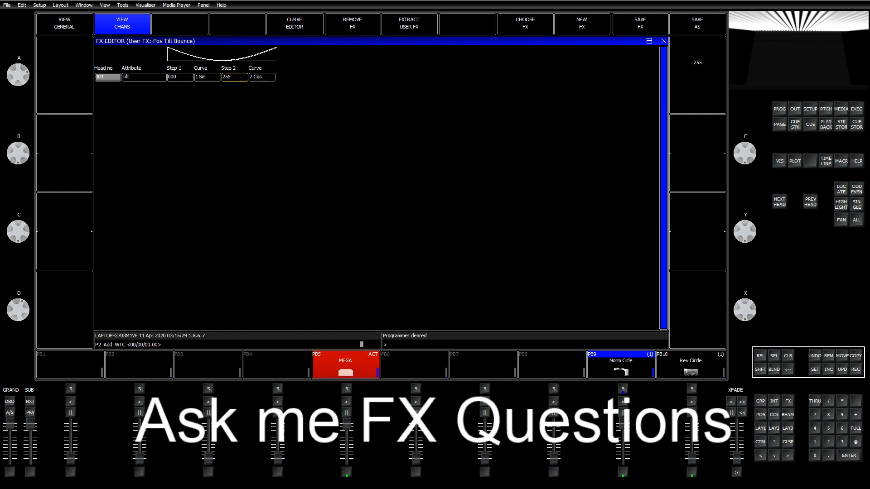
# Switch to File Explorer and delete the Pos tilt sin bounce file from the MagicQ show fx folder.
pyautogui.hotkey('alt', 'Tab')
pyautogui.click(348, 307)
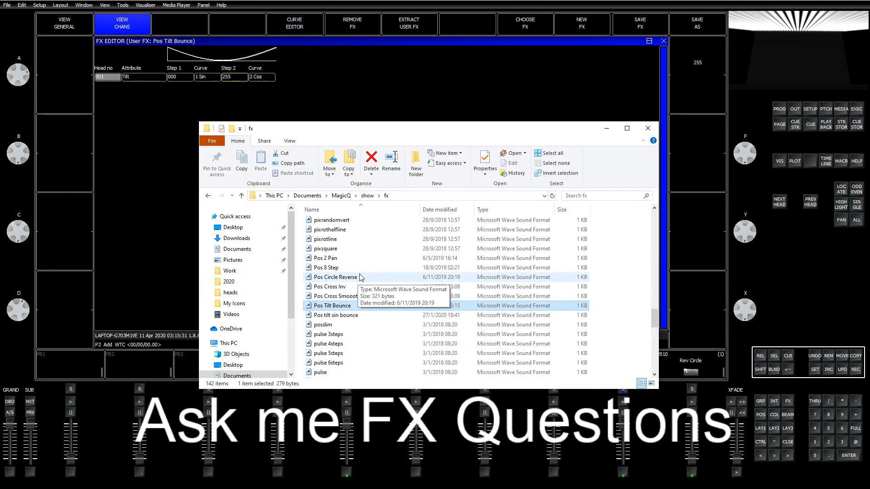
pyautogui.click(347, 317)
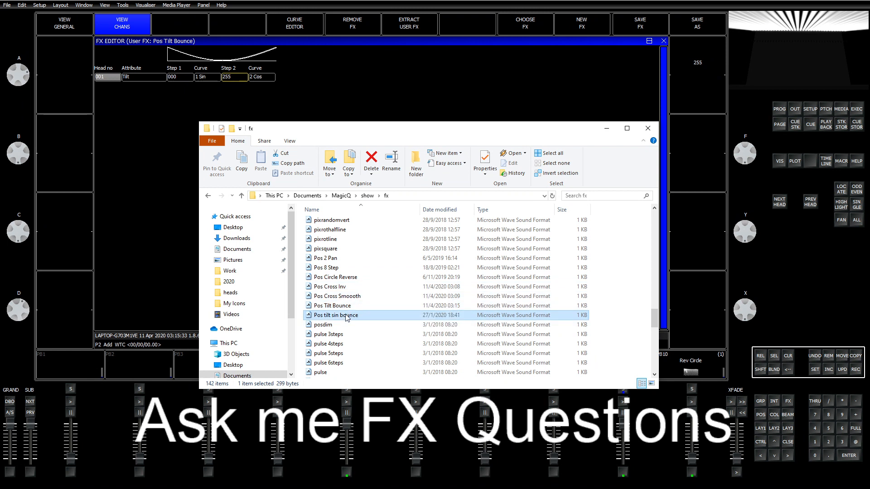
pyautogui.press('Delete')
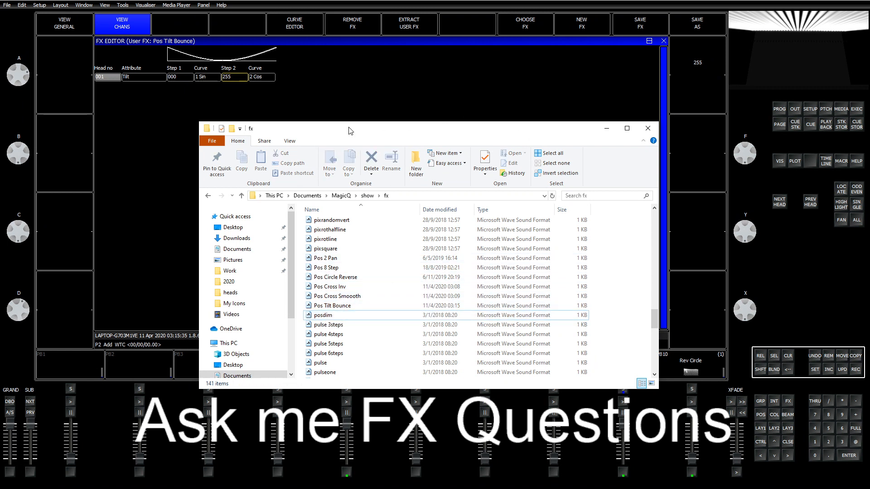
pyautogui.click(648, 128)
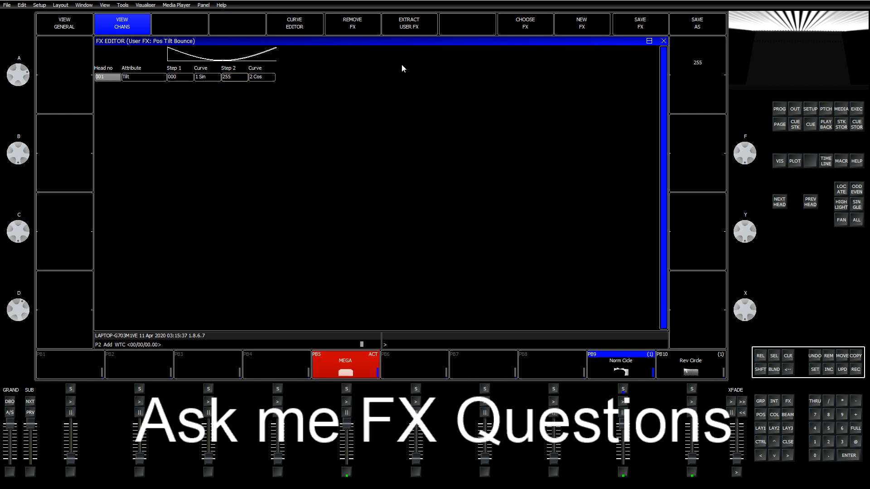
# Load the old tilt sin bounce user FX into the FX editor and remove it, confirming the removal.
pyautogui.click(525, 23)
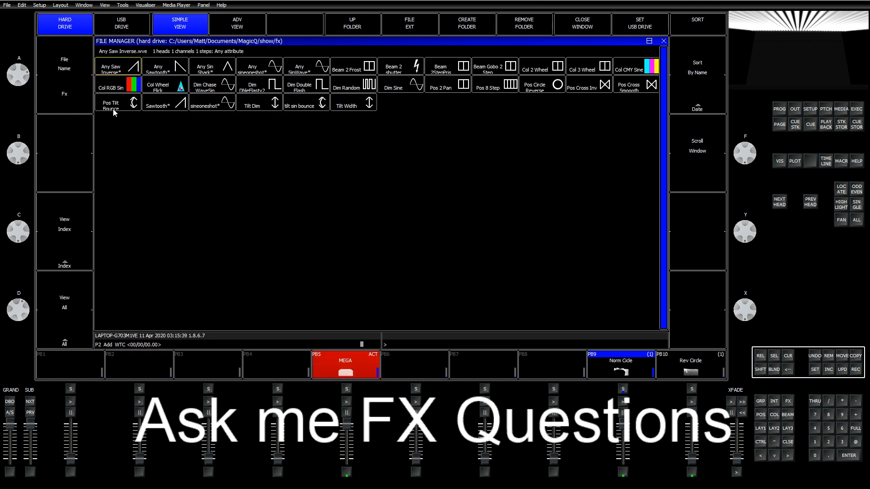
pyautogui.click(302, 107)
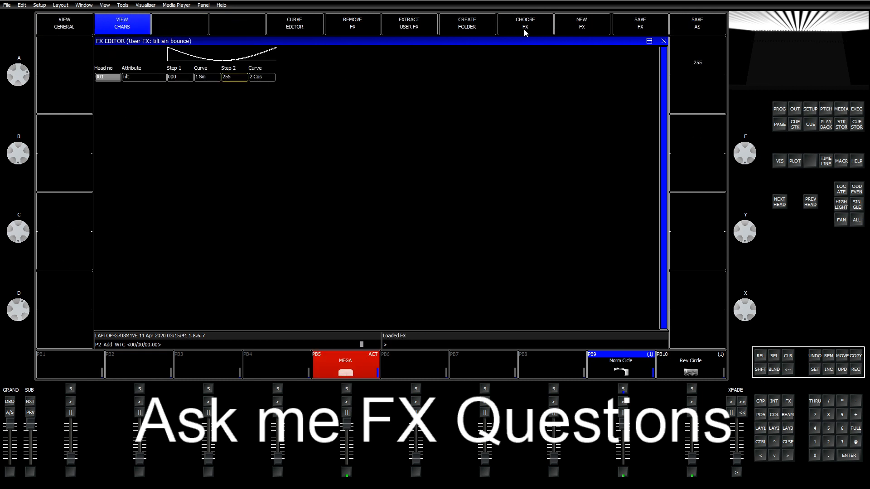
pyautogui.click(337, 27)
pyautogui.click(330, 135)
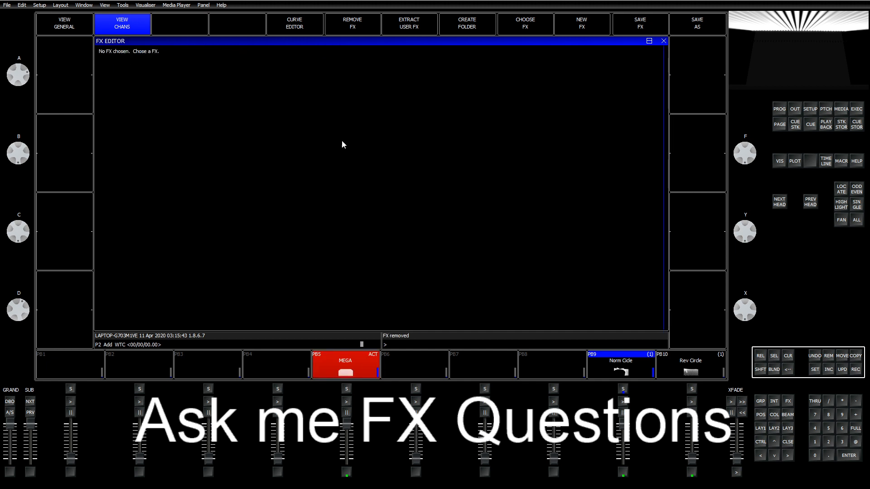
# Reopen the FX editor and check the remaining FX files in the User folder.
pyautogui.click(665, 41)
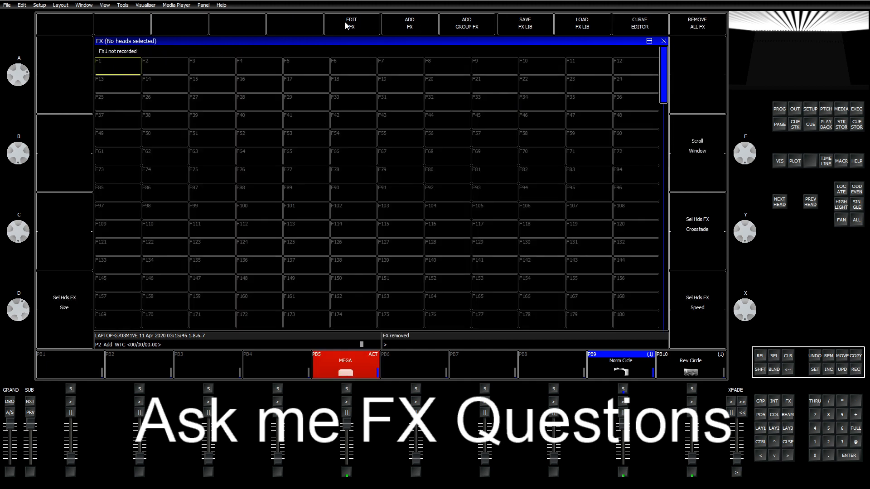
pyautogui.click(346, 23)
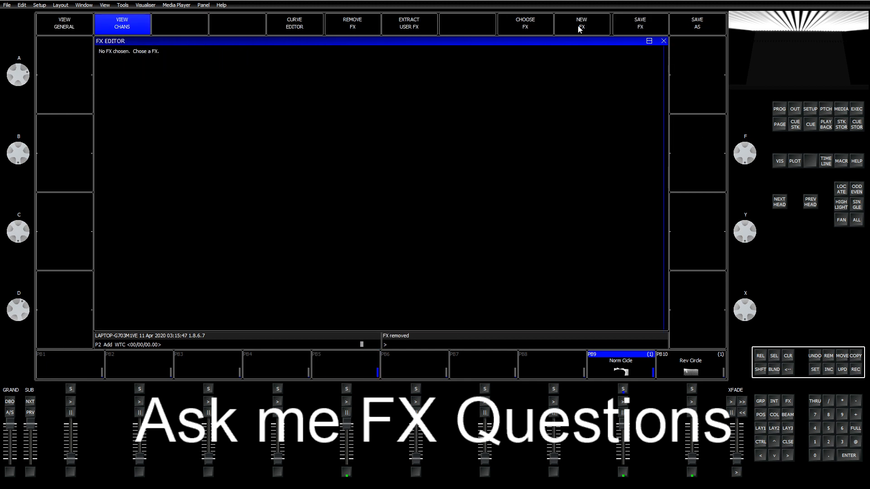
pyautogui.click(513, 24)
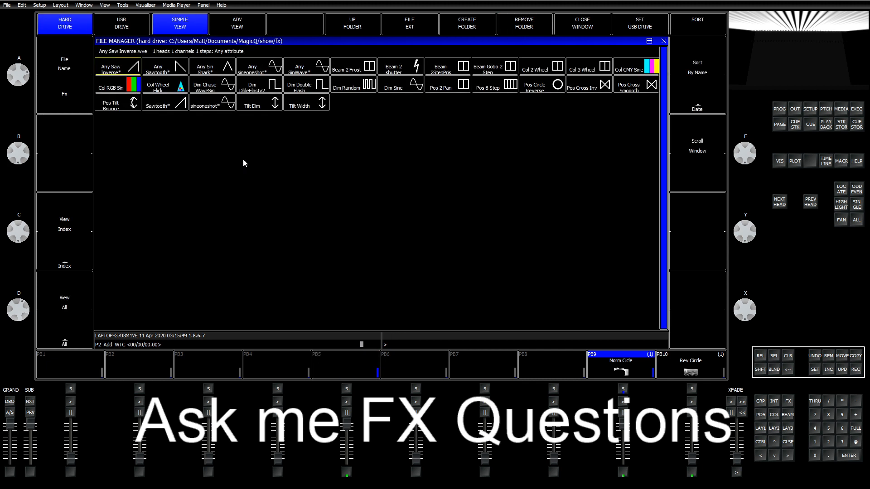
# Load the Pos Tilt Bounce user FX into the FX editor and clear the programmer.
pyautogui.click(119, 104)
pyautogui.click(788, 356)
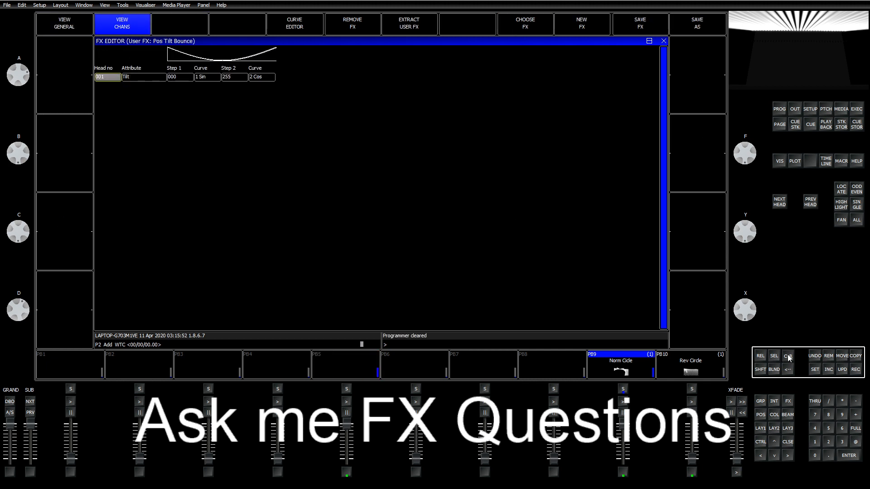
# Select the MegaPointe group and try to add the Sawtooth user FX, cancelling the attribute choice and returning to the FX library.
pyautogui.click(761, 429)
pyautogui.click(222, 57)
pyautogui.click(420, 27)
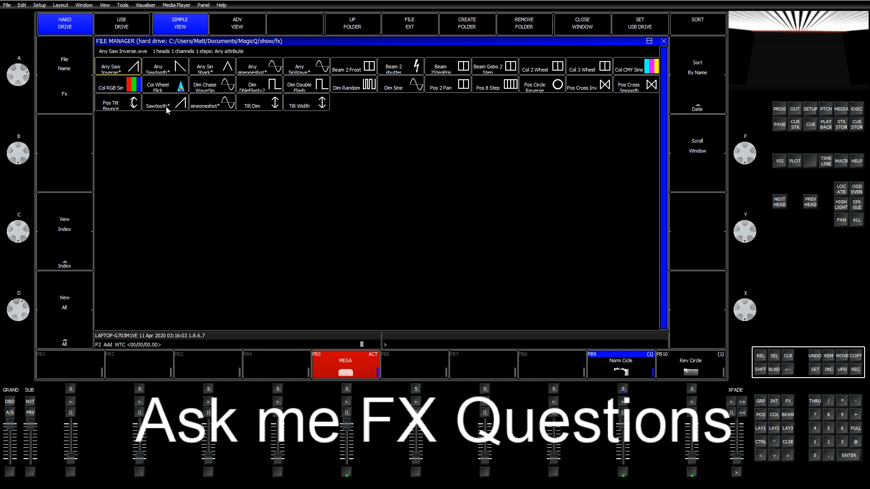
pyautogui.doubleClick(166, 106)
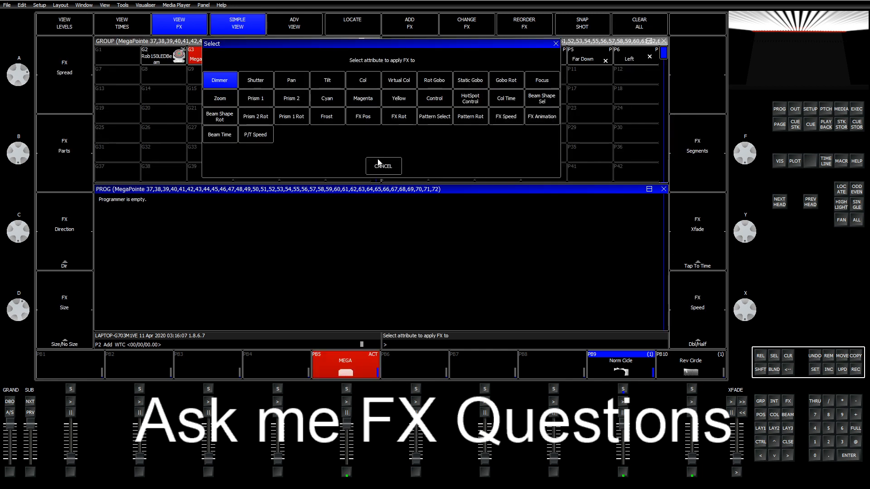
pyautogui.click(379, 162)
pyautogui.click(774, 428)
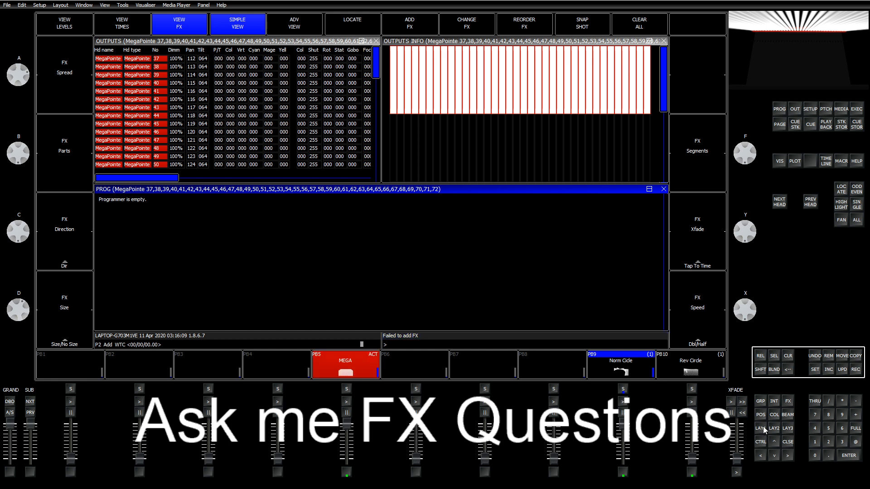
pyautogui.click(762, 427)
pyautogui.click(788, 401)
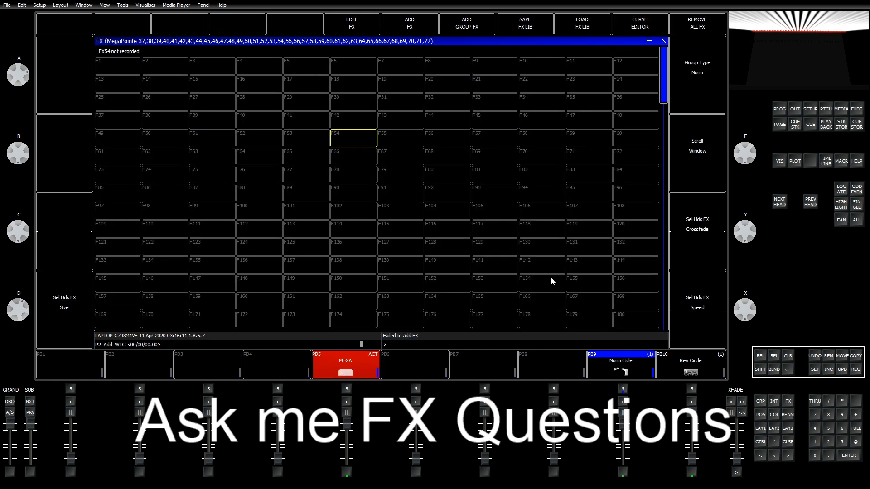
pyautogui.click(787, 401)
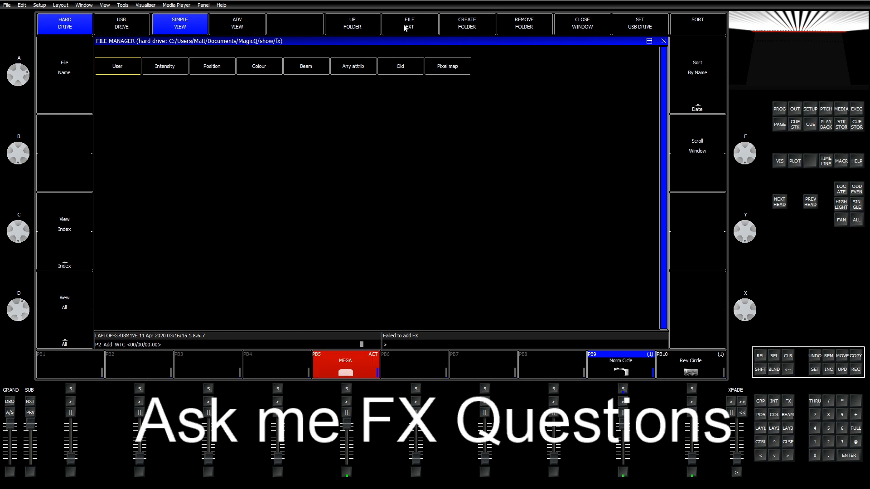
# Clear the programmer, save the Sawtooth user FX under the new name Any Sawtooth v2 and close the FX editor.
pyautogui.click(786, 358)
pyautogui.click(788, 401)
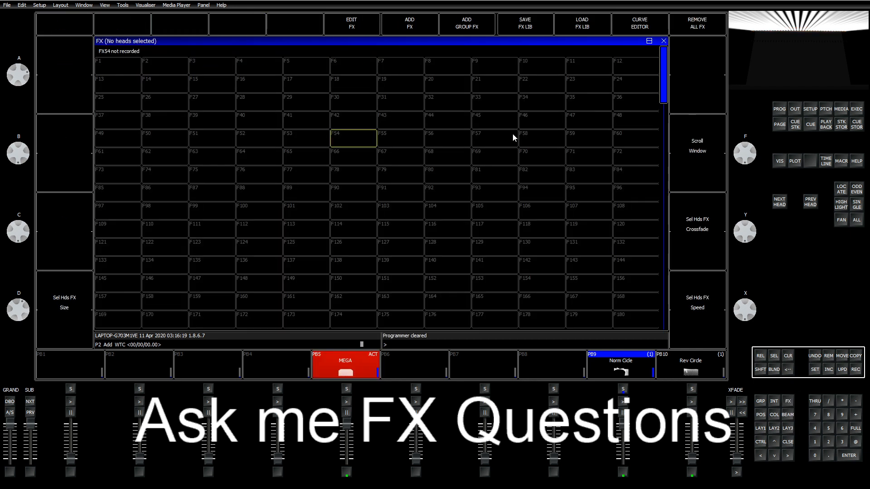
pyautogui.click(364, 22)
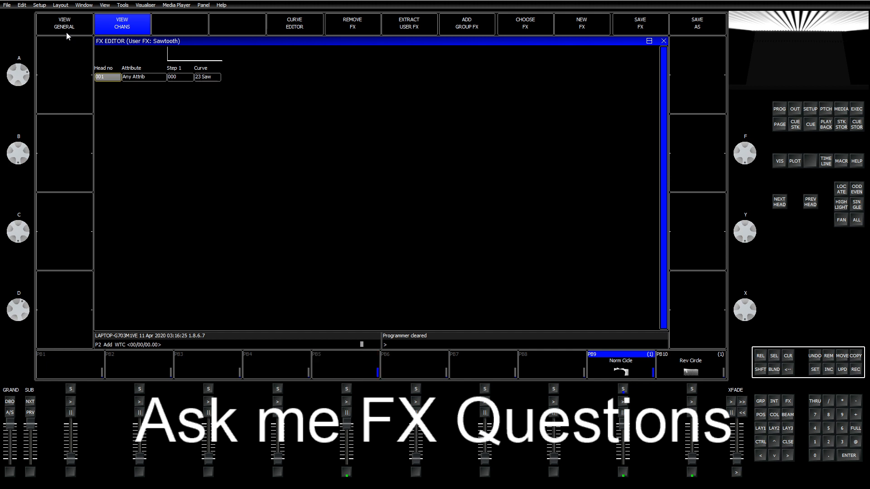
pyautogui.click(697, 23)
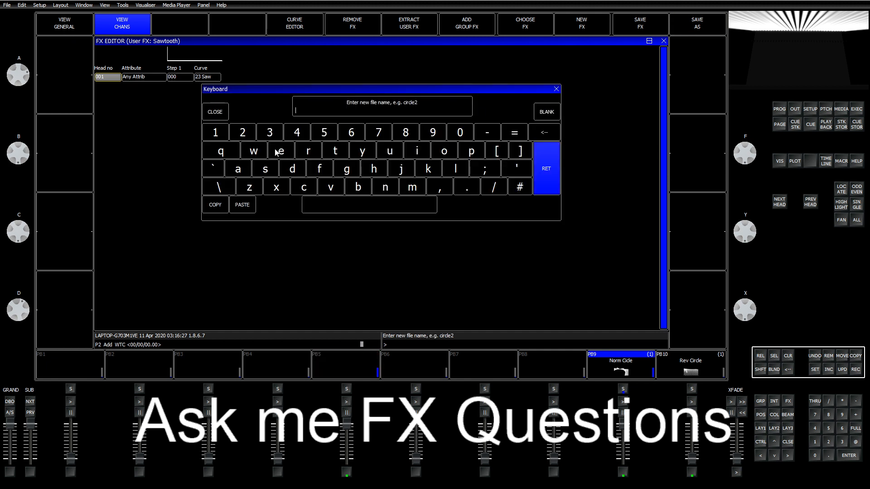
pyautogui.write('Any Sawtooth v2')
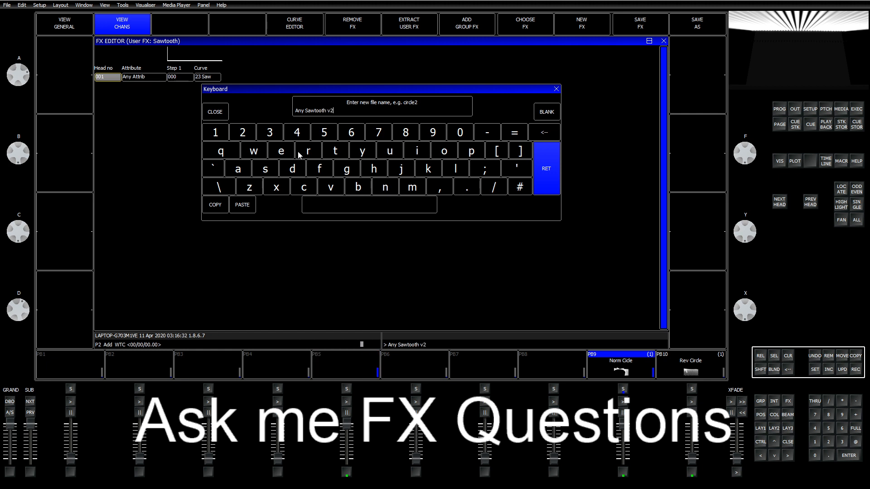
pyautogui.press('Return')
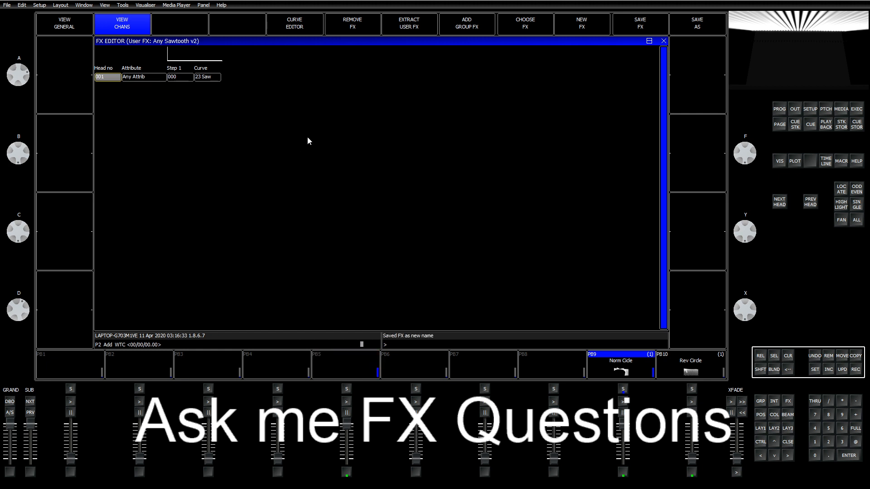
pyautogui.click(664, 41)
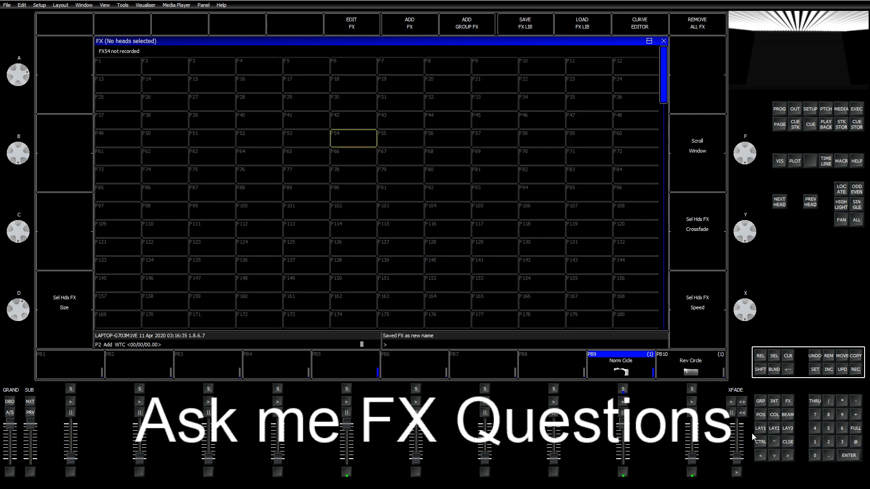
# Switch to File Explorer, delete the Any Sawtooth file from the MagicQ show fx folder and return to MagicQ.
pyautogui.hotkey('alt', 'Tab')
pyautogui.click(375, 278)
pyautogui.scroll(7, 392, 276)
pyautogui.scroll(19, 392, 276)
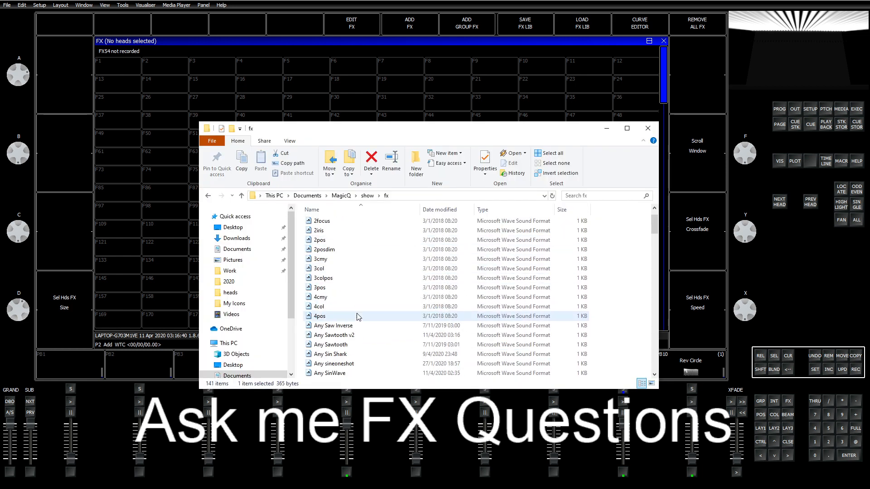
pyautogui.click(346, 346)
pyautogui.press('Delete')
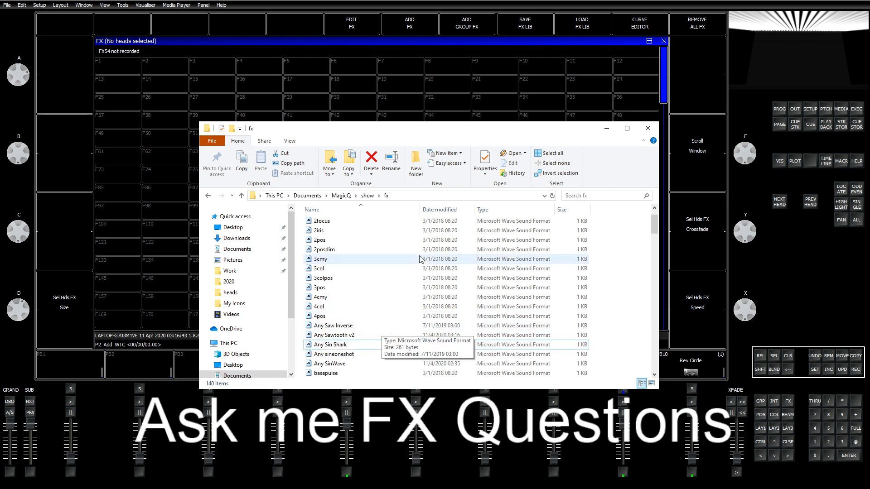
pyautogui.click(746, 119)
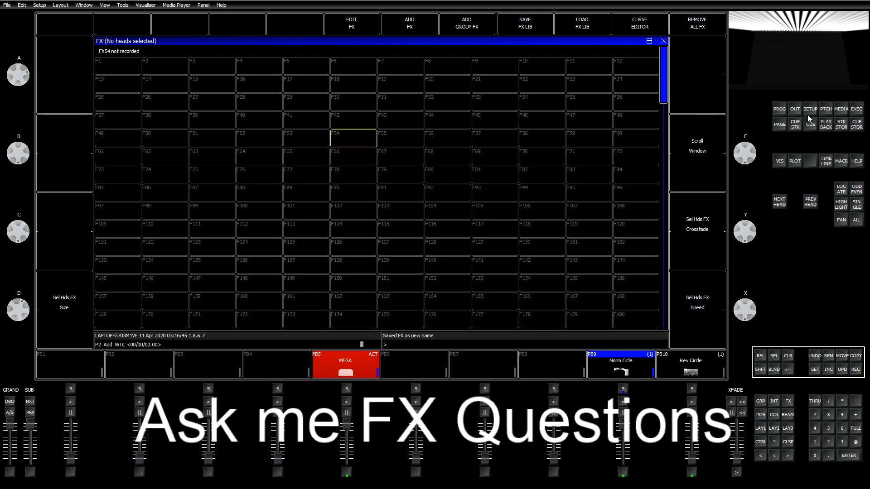
# Load the old Sawtooth user FX into the FX editor and remove it, confirming the removal.
pyautogui.click(338, 30)
pyautogui.click(58, 26)
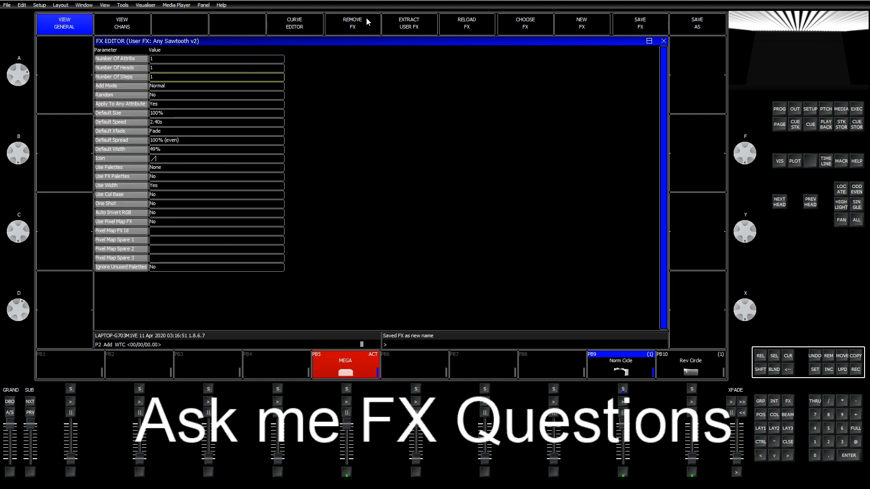
pyautogui.click(528, 26)
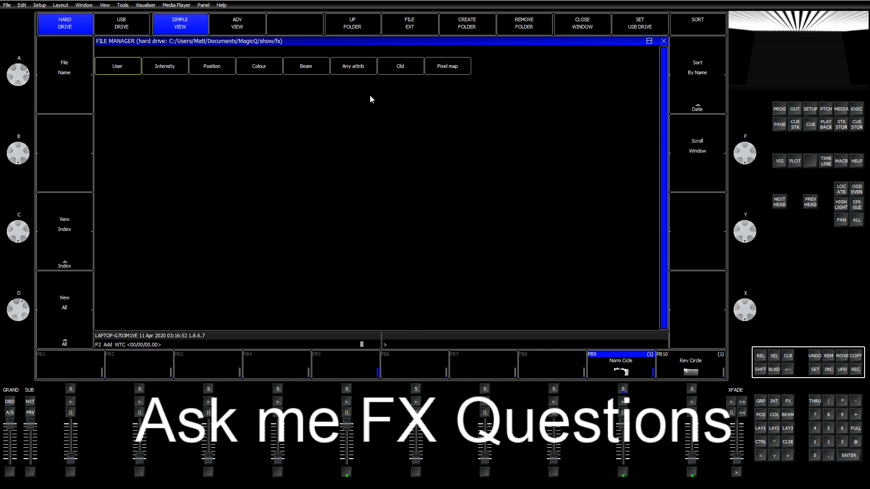
pyautogui.click(134, 70)
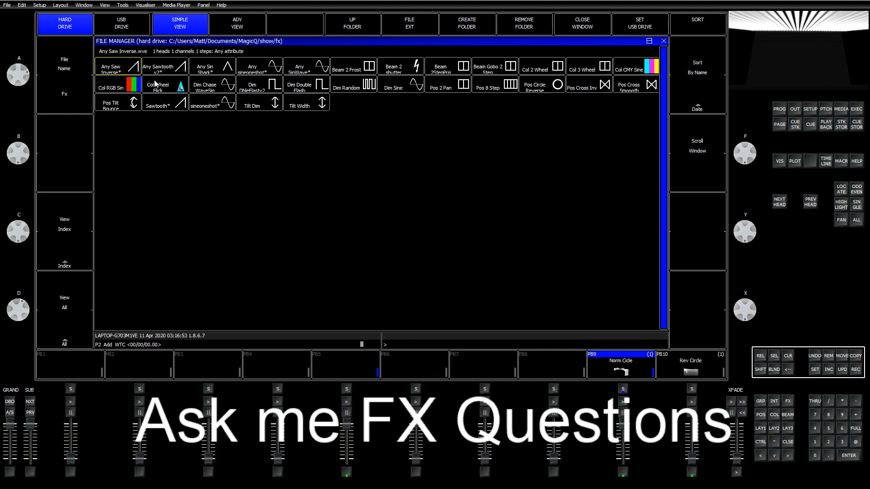
pyautogui.click(156, 103)
pyautogui.click(369, 24)
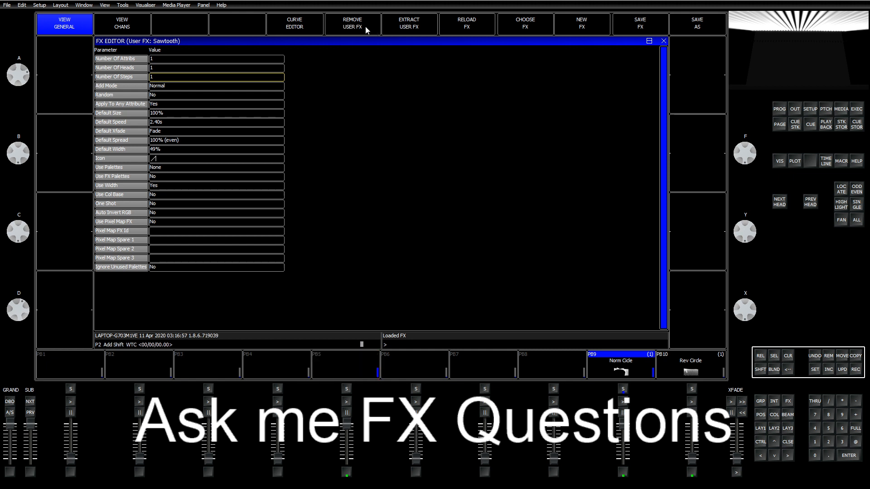
pyautogui.click(326, 131)
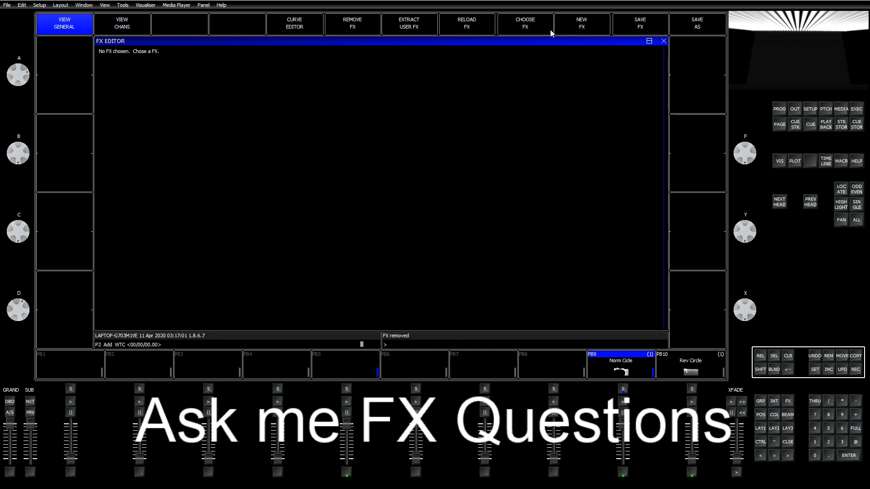
# Load the Any Saw Inverse user FX into the FX editor and recheck the FX files in the User folder.
pyautogui.click(515, 27)
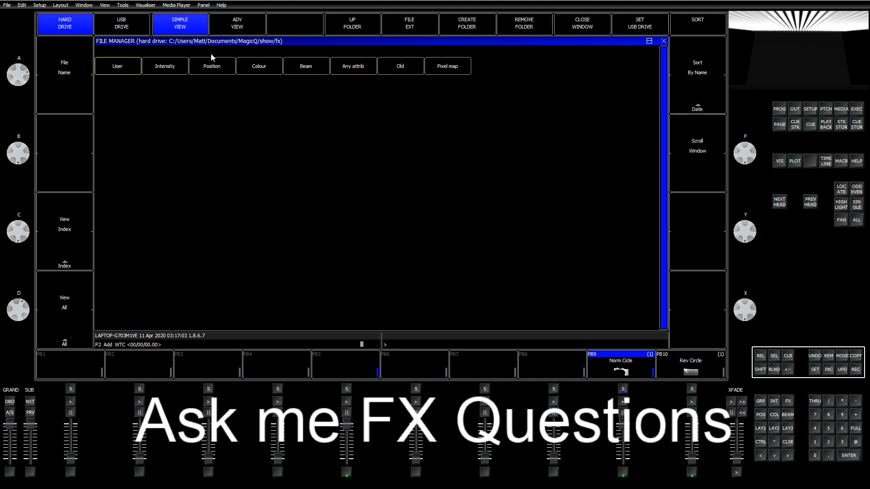
pyautogui.click(129, 68)
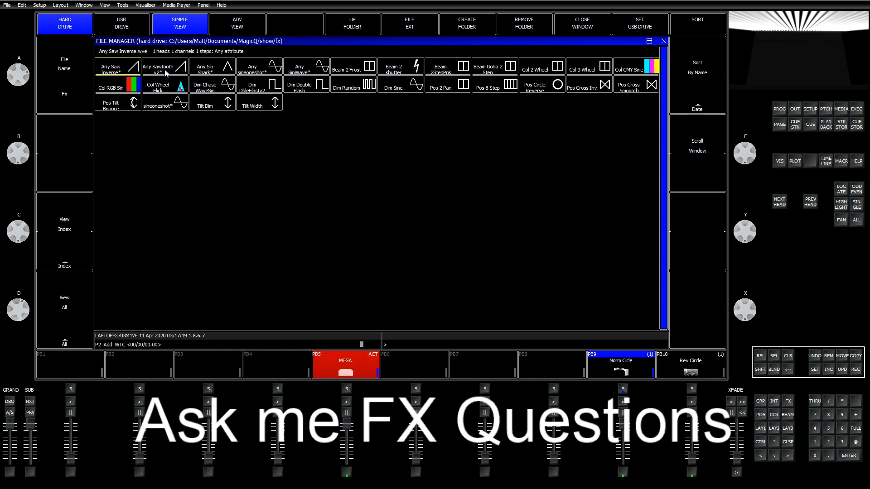
pyautogui.click(131, 71)
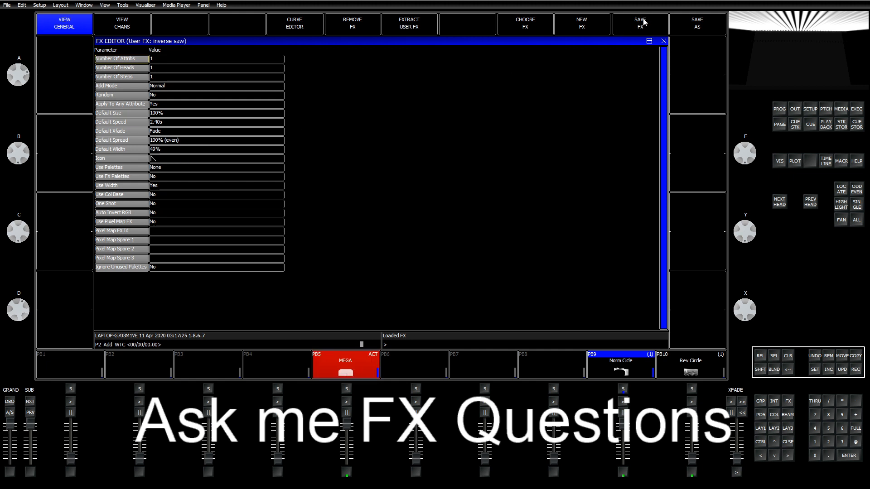
pyautogui.click(530, 25)
pyautogui.click(118, 68)
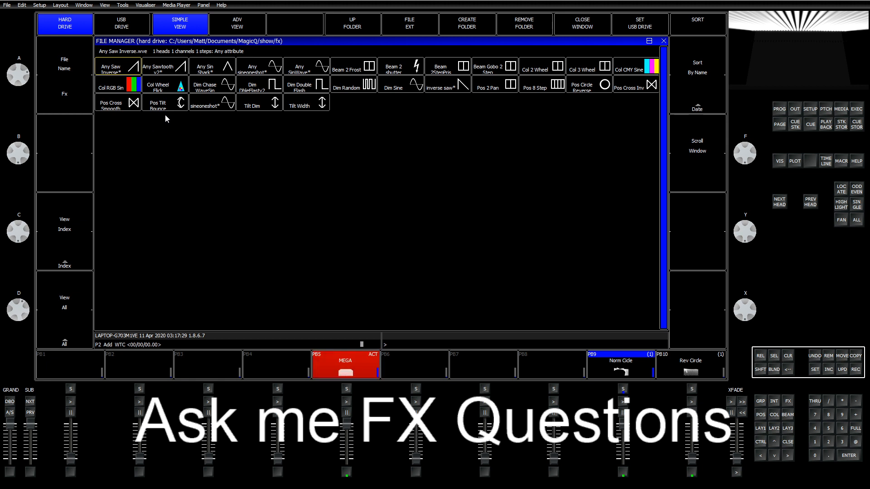
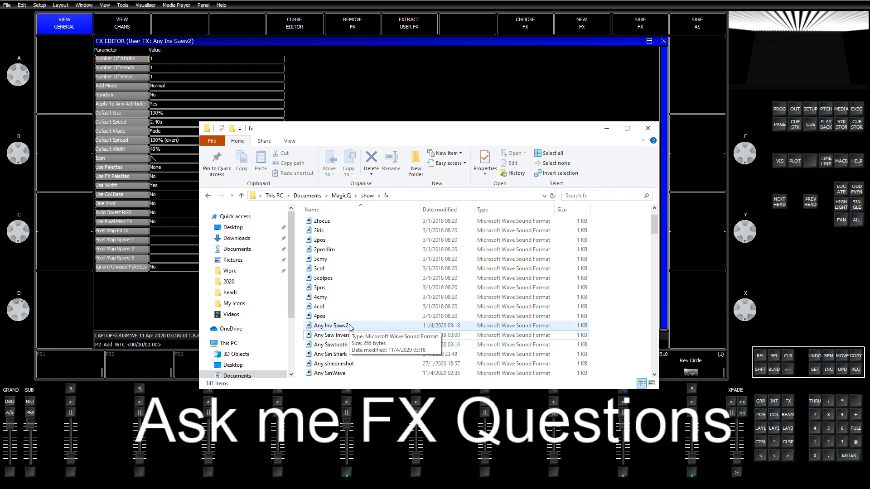
# Delete the Any Saw Inverse file from the show fx folder and switch back to MagicQ.
pyautogui.click(367, 338)
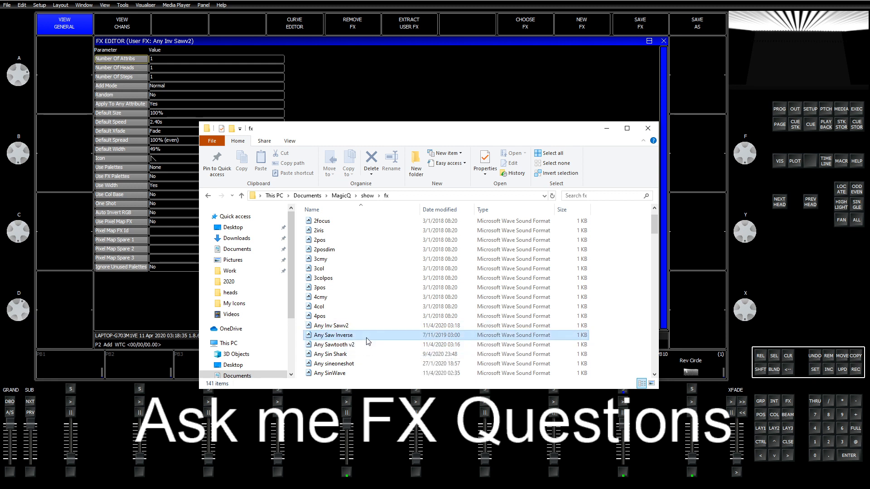
pyautogui.press('Delete')
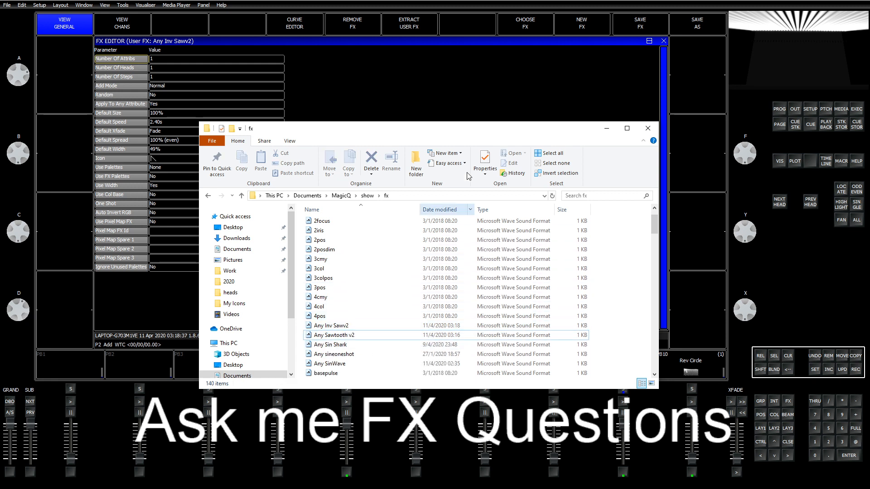
pyautogui.click(524, 84)
# Load the old inverse saw user FX into the FX editor and remove it, confirming the removal.
pyautogui.click(526, 22)
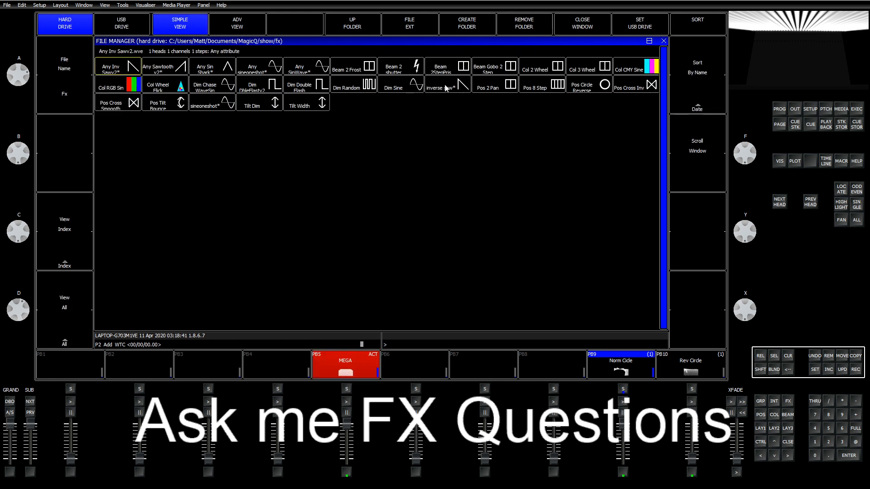
pyautogui.click(434, 88)
pyautogui.click(344, 23)
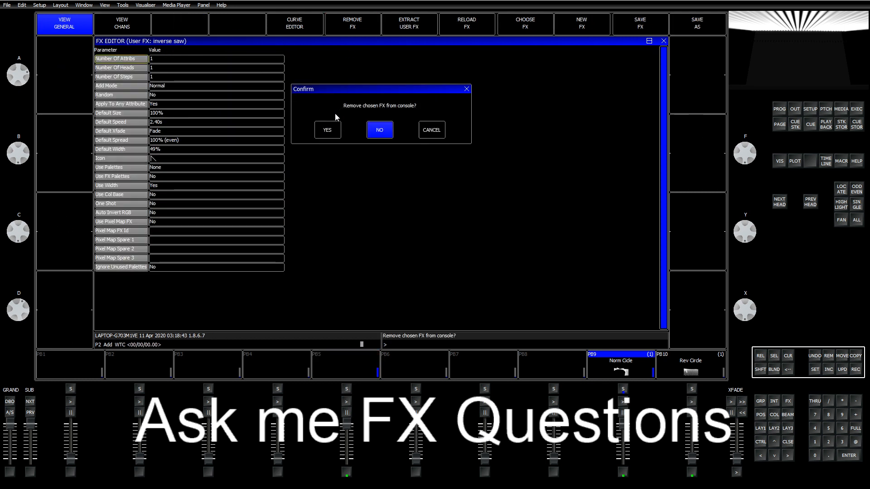
pyautogui.click(328, 130)
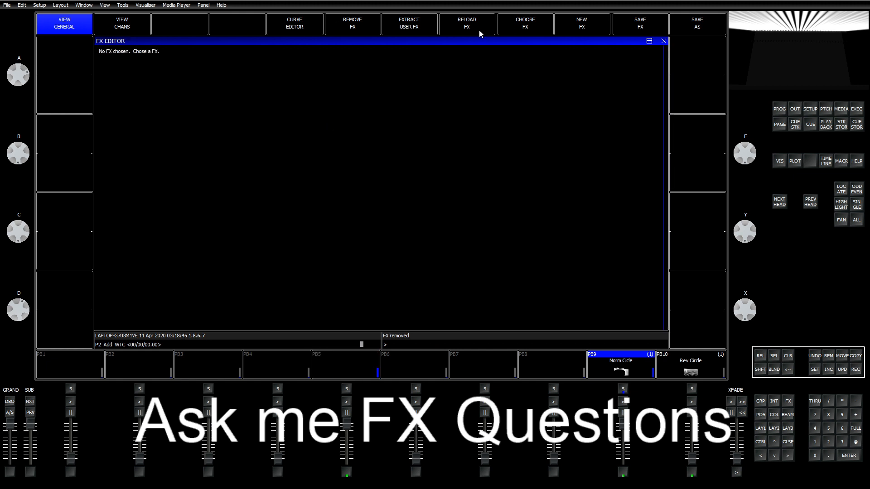
# Load the sineoneshot user FX into the FX editor and save it under the new name Any Sin1shotv2.
pyautogui.click(522, 31)
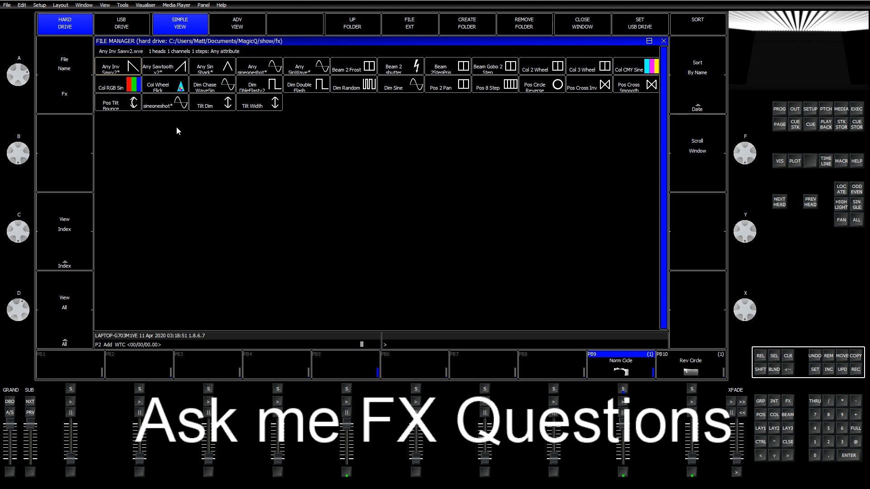
pyautogui.click(170, 106)
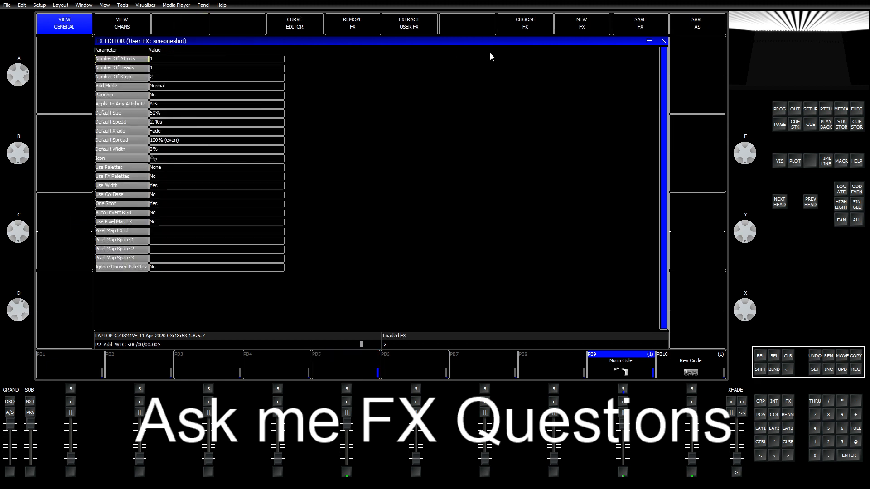
pyautogui.click(680, 25)
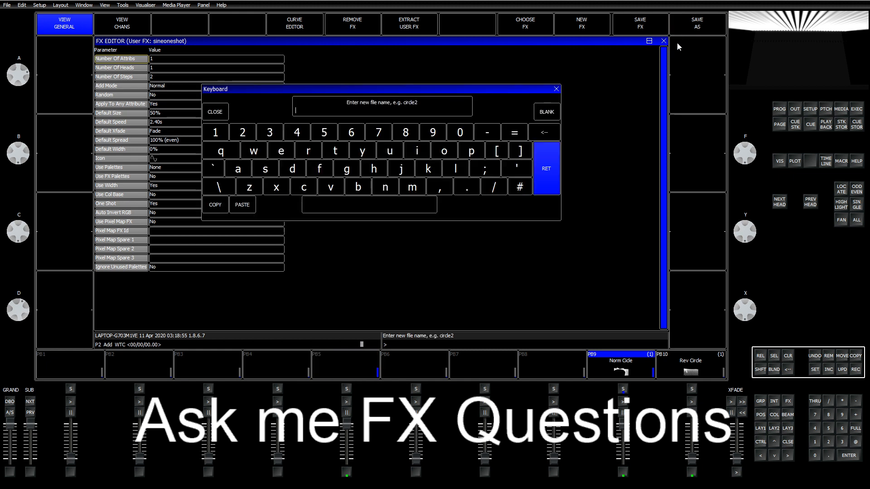
pyautogui.write('Any Sin1shotv2')
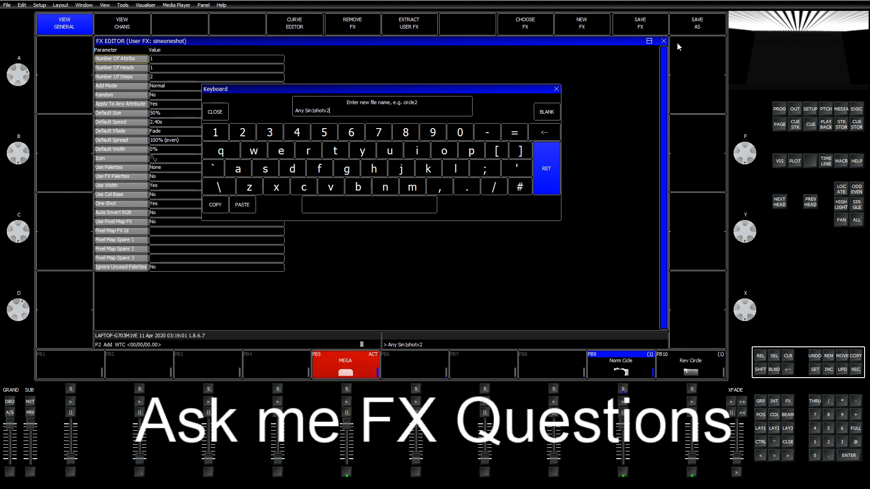
pyautogui.press('Return')
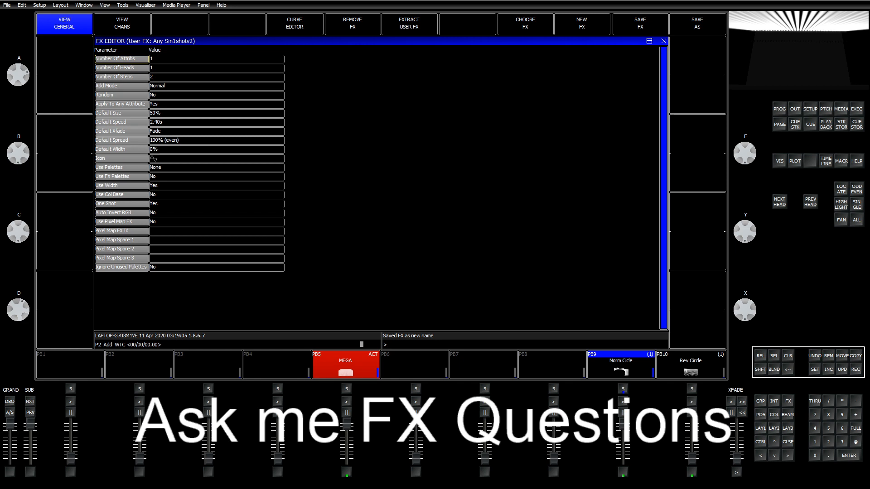
# Switch to File Explorer, delete the Any sineoneshot file from the show fx folder, and return to MagicQ.
pyautogui.hotkey('alt', 'Tab')
pyautogui.click(345, 354)
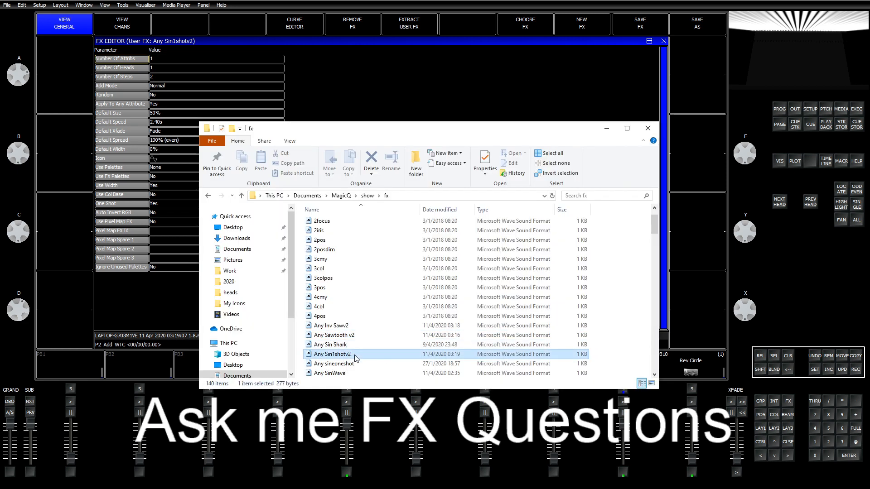
pyautogui.scroll(-2, 353, 349)
pyautogui.click(361, 328)
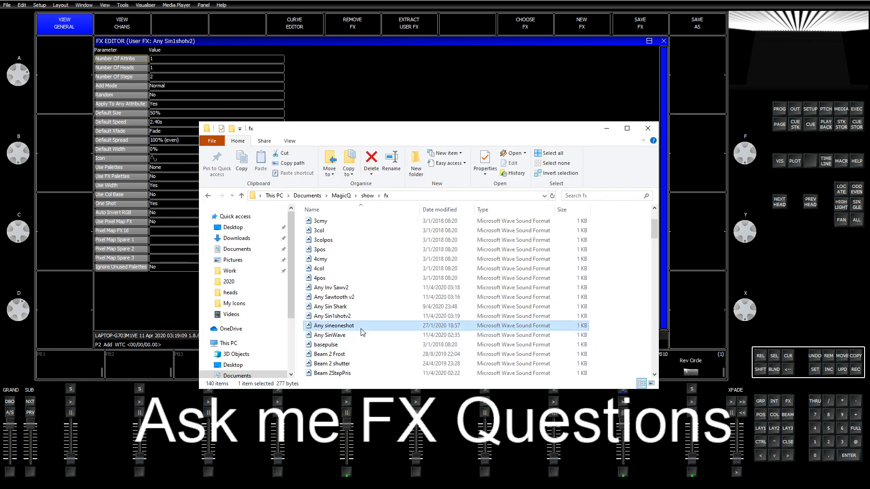
pyautogui.press('Delete')
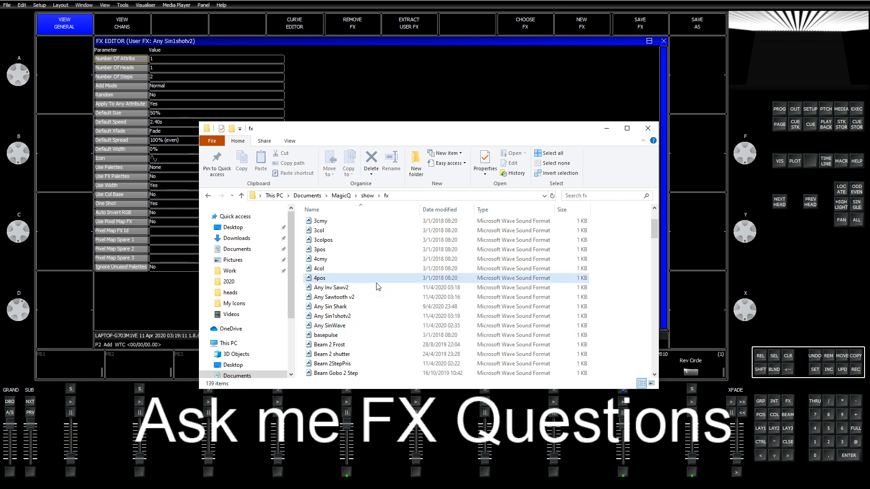
pyautogui.click(443, 89)
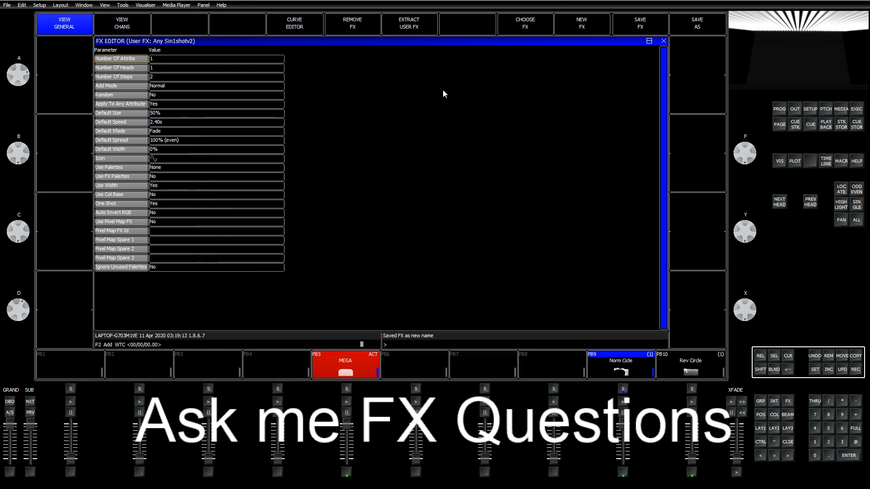
# Load the old sineoneshot user FX into the FX editor and remove it from the console, confirming the removal.
pyautogui.click(526, 23)
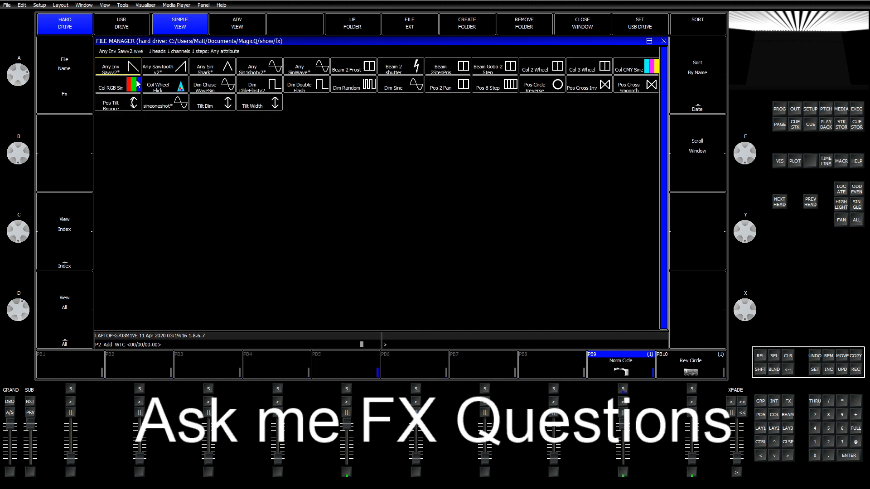
pyautogui.click(170, 105)
pyautogui.click(357, 26)
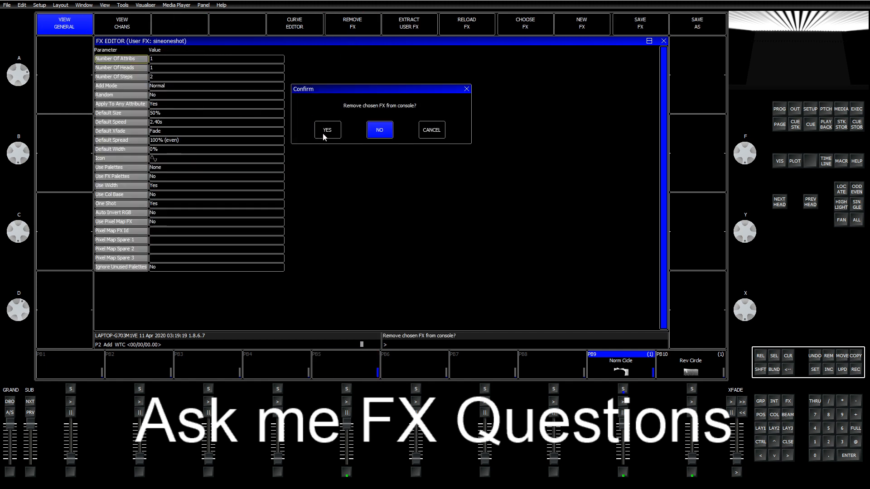
pyautogui.click(322, 136)
# Load the Tilt Dim user FX into the FX editor and locate its file in the show fx folder in File Explorer.
pyautogui.click(513, 23)
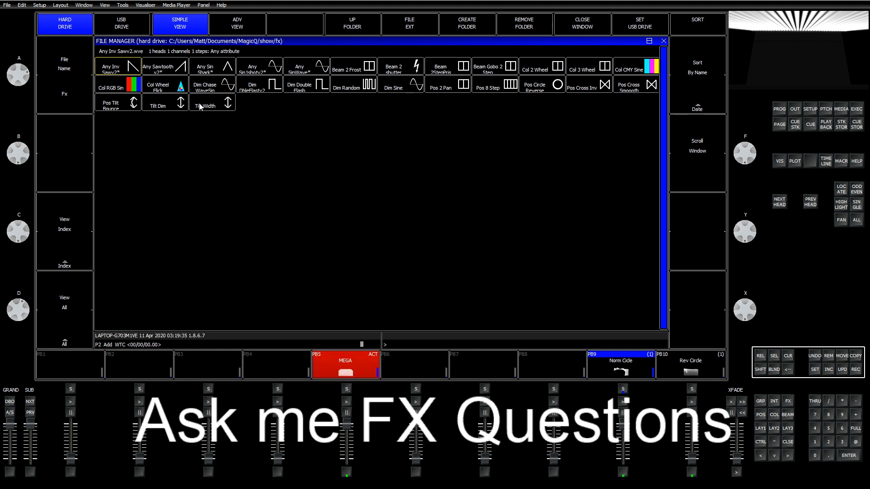
pyautogui.click(157, 102)
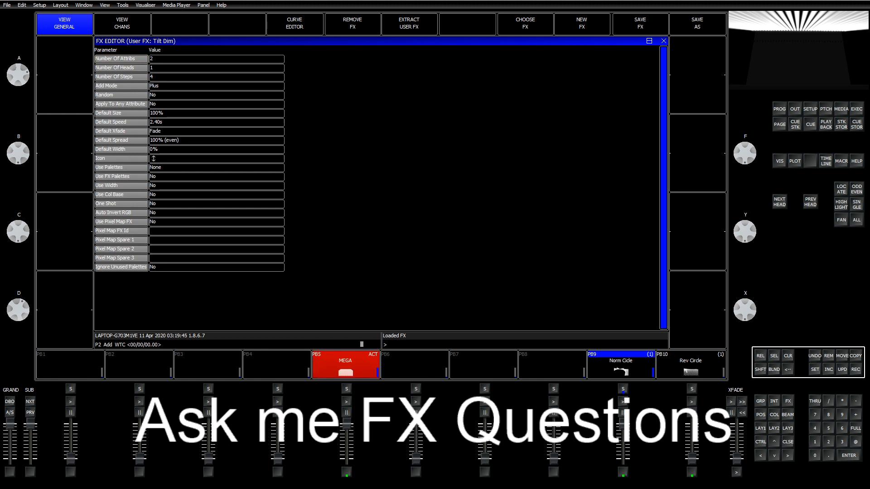
pyautogui.hotkey('alt', 'Tab')
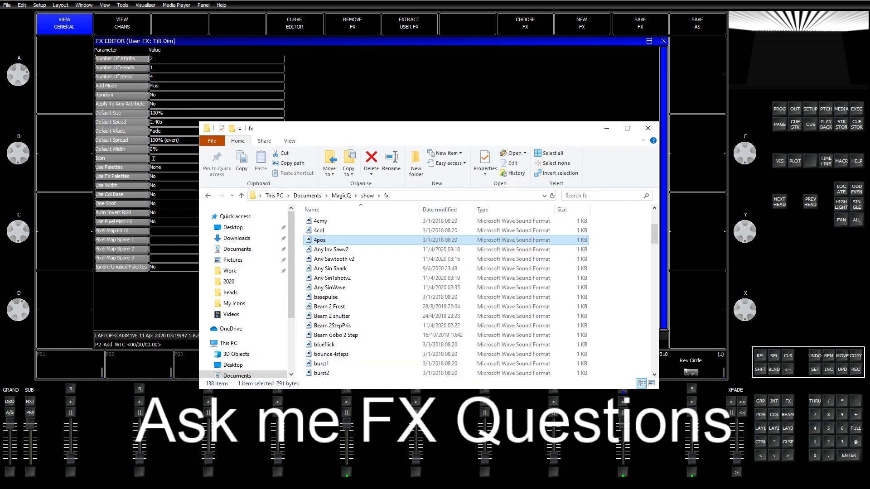
pyautogui.click(356, 297)
pyautogui.scroll(-7, 371, 332)
pyautogui.scroll(-20, 371, 331)
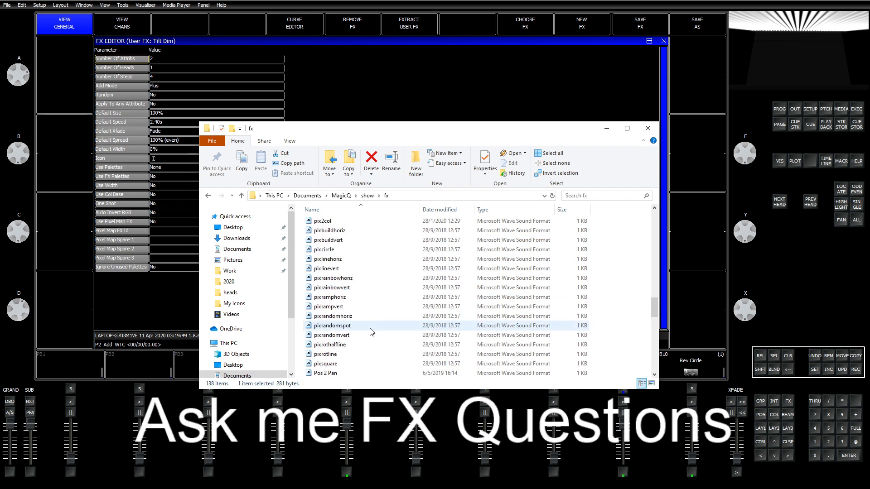
pyautogui.scroll(1, 387, 339)
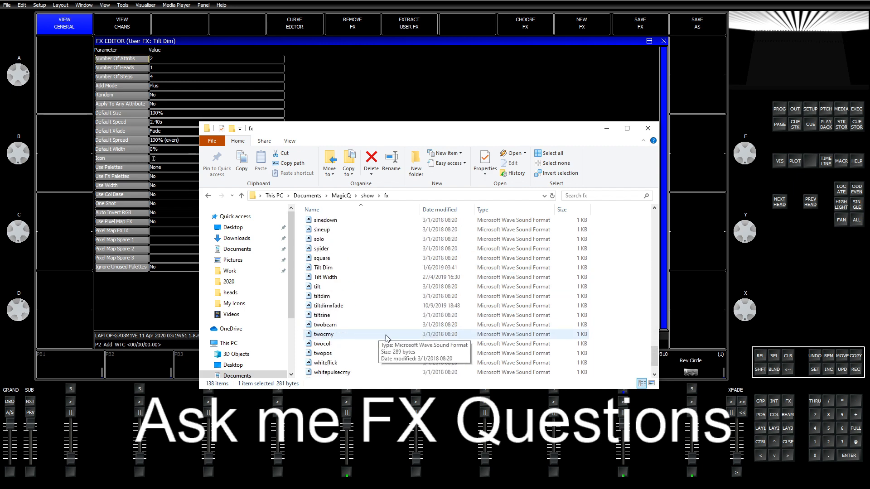
pyautogui.scroll(1, 386, 339)
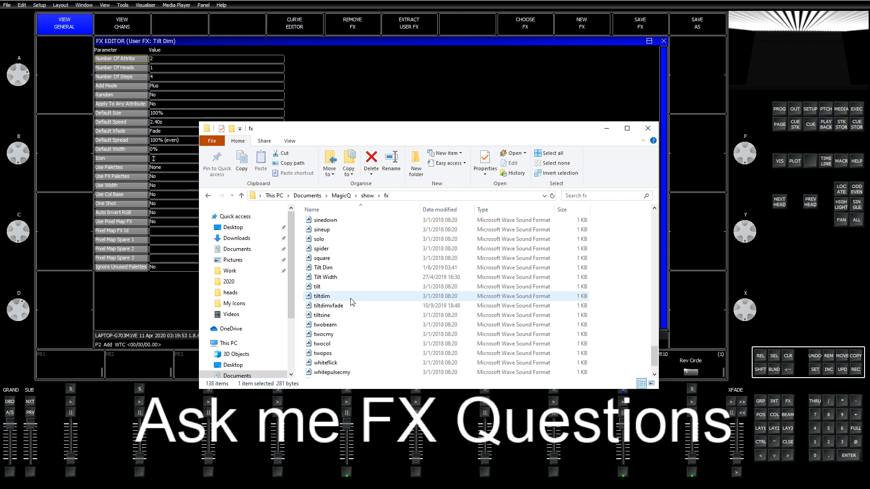
pyautogui.scroll(6, 351, 302)
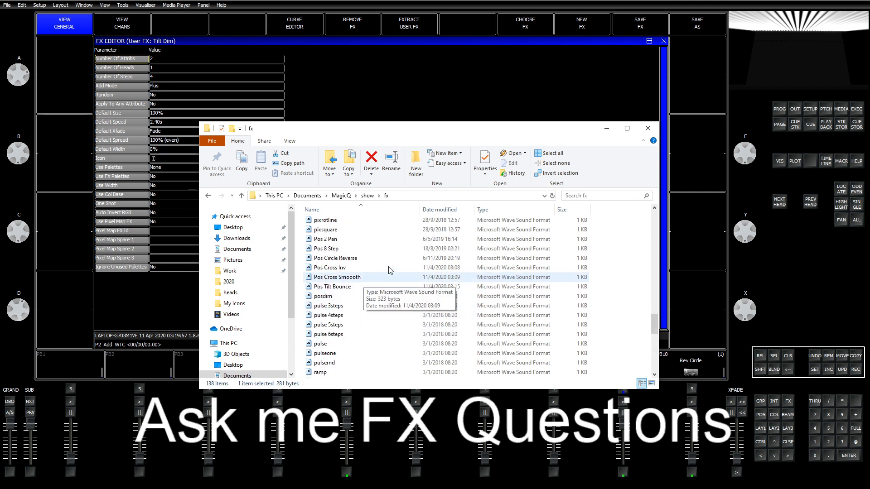
pyautogui.scroll(-7, 419, 335)
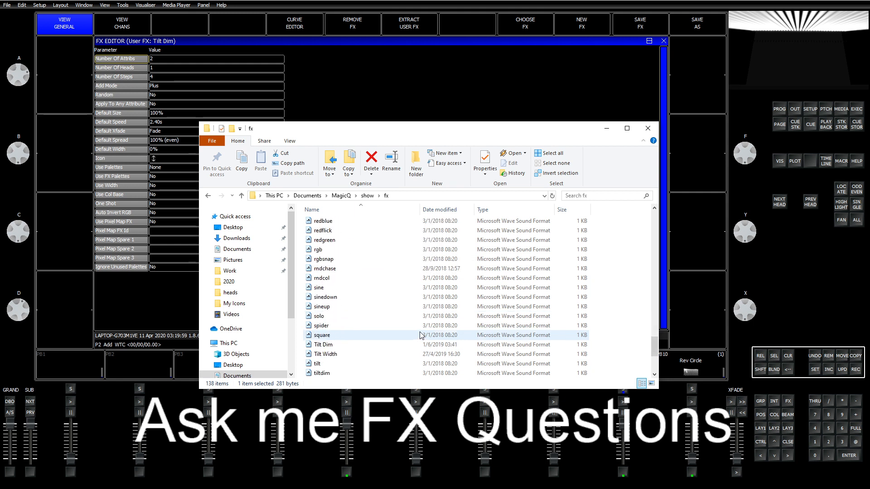
pyautogui.click(384, 345)
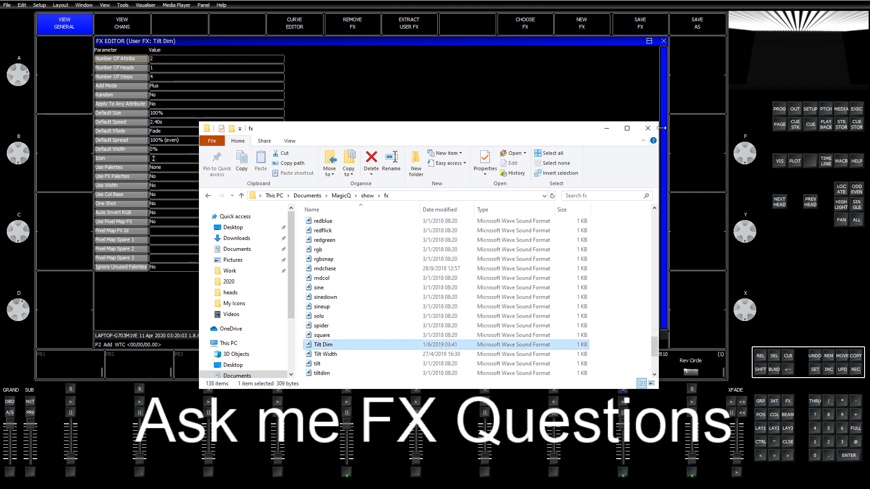
pyautogui.click(478, 83)
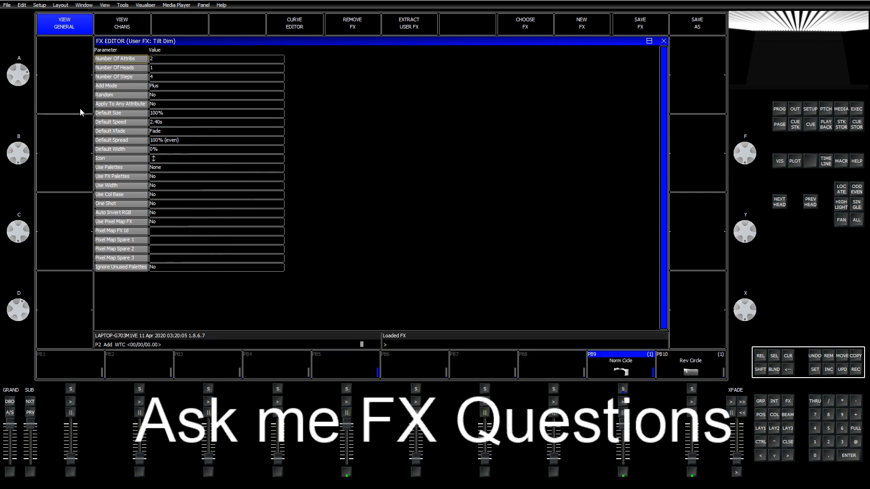
# Save the loaded Tilt Dim FX under the new name Pos Tilt Dim.
pyautogui.click(689, 24)
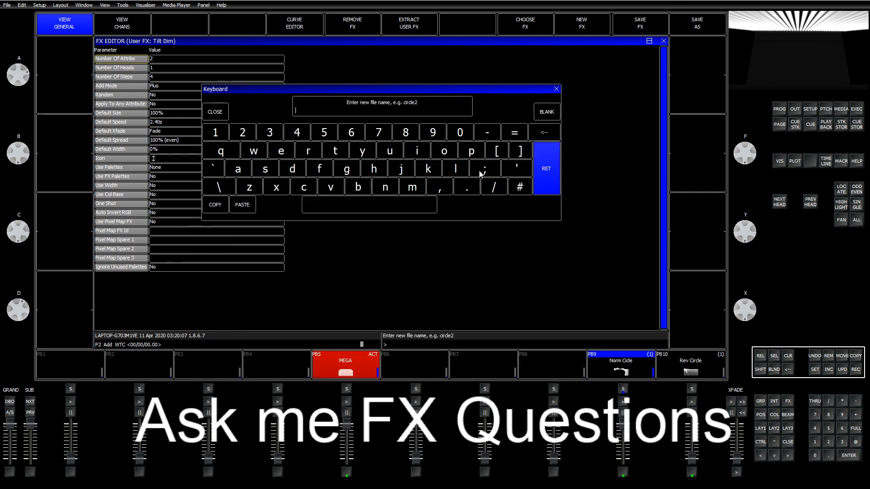
pyautogui.write('P')
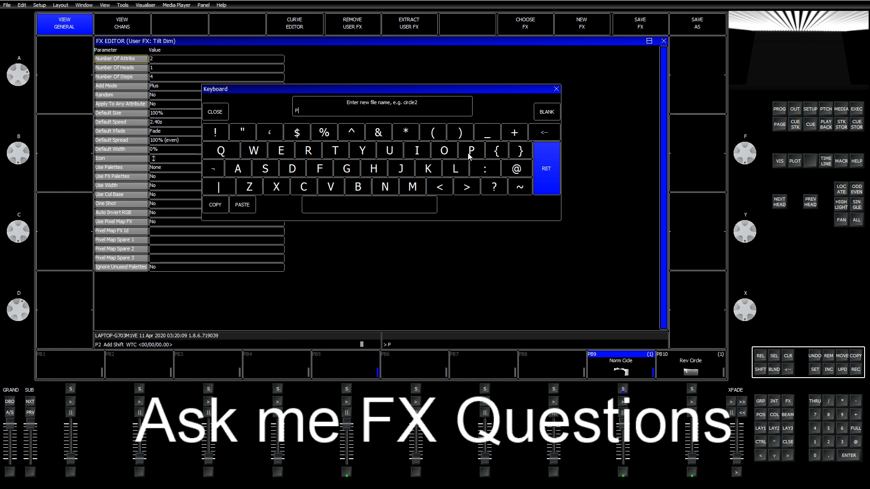
pyautogui.write('os Tilt Dim')
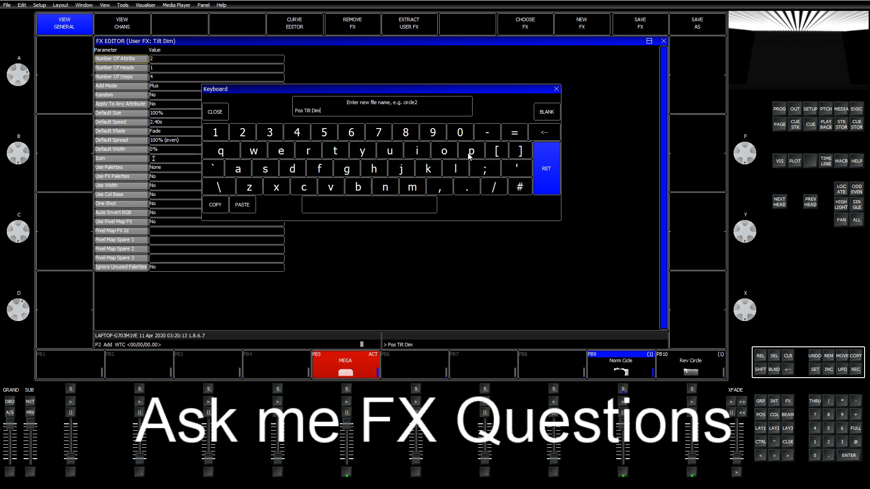
pyautogui.click(546, 169)
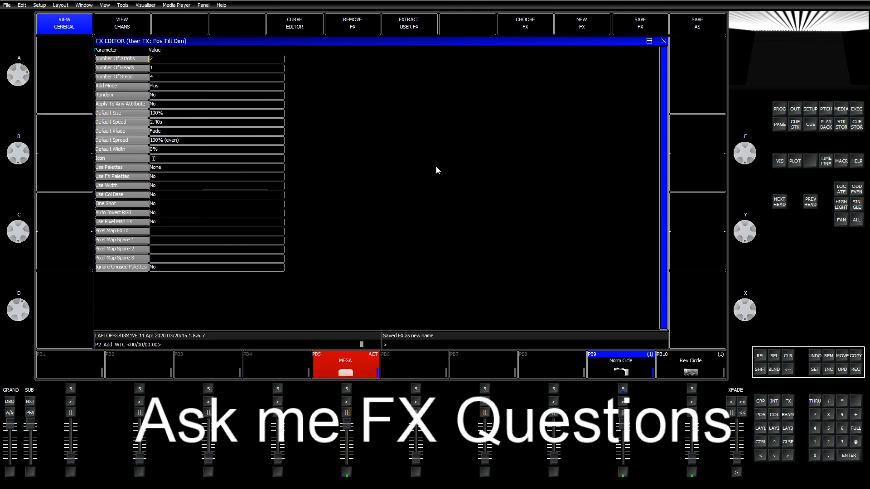
# Load the old Tilt Dim user FX into the FX editor and remove it, confirming the removal.
pyautogui.click(540, 31)
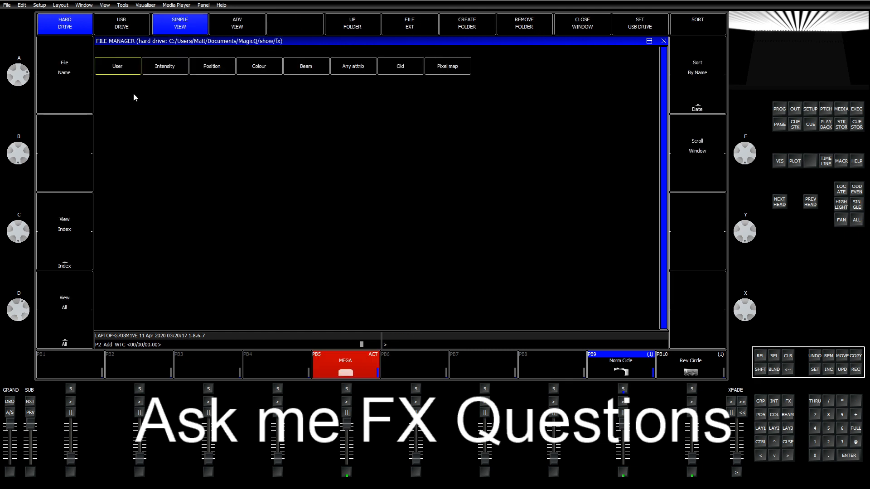
pyautogui.click(121, 68)
pyautogui.click(208, 106)
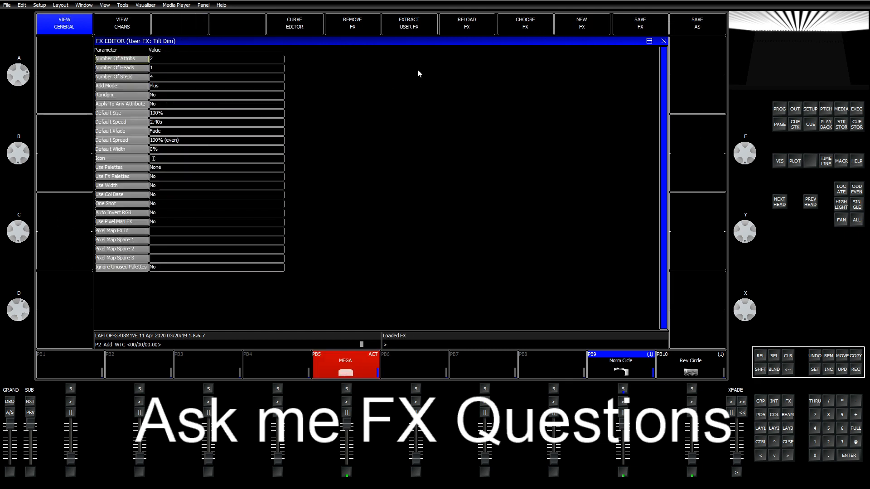
pyautogui.click(371, 29)
pyautogui.click(324, 129)
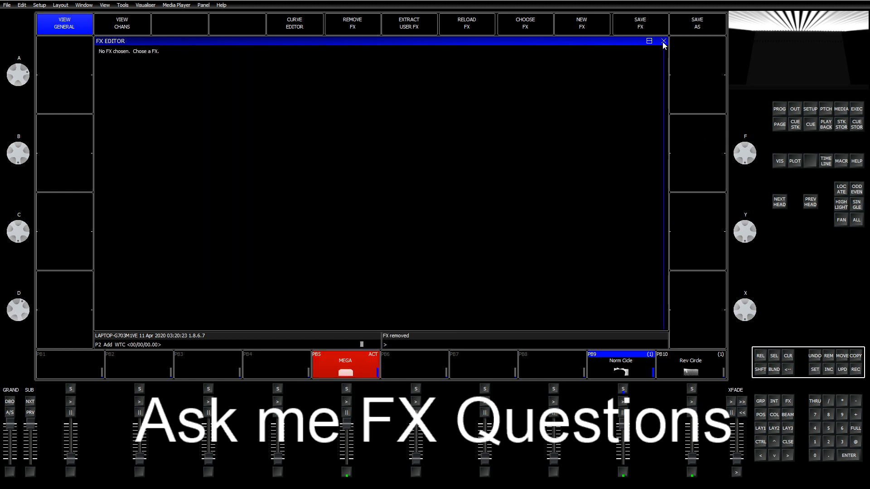
# Load the Tilt Width user FX into the FX editor and save it under the new name Pos Tilt Width.
pyautogui.click(525, 29)
pyautogui.click(127, 70)
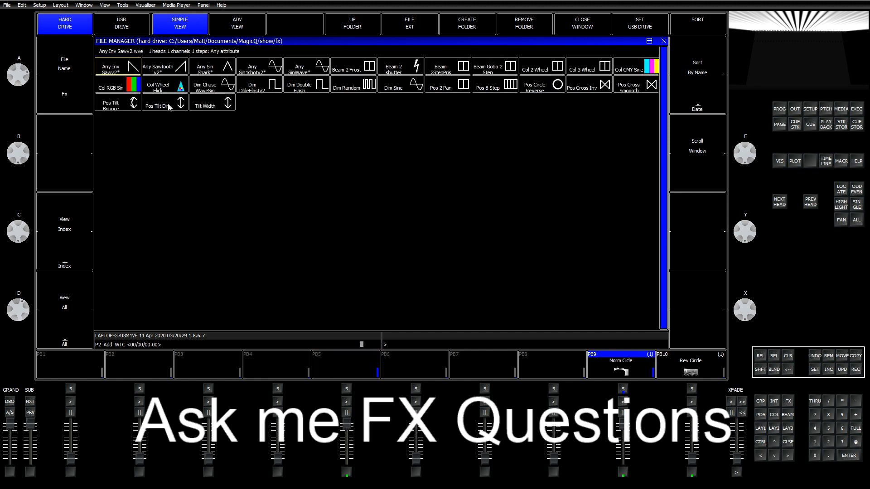
pyautogui.click(217, 106)
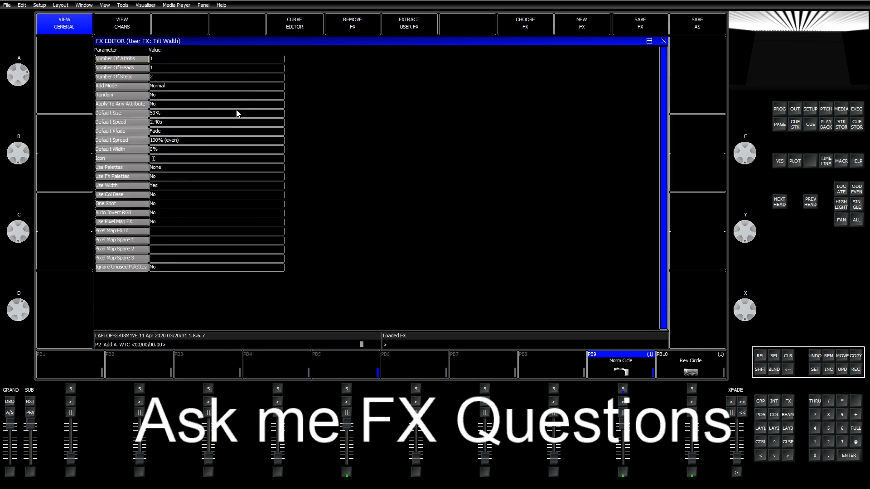
pyautogui.click(694, 17)
pyautogui.write('Pos Tilt Wi')
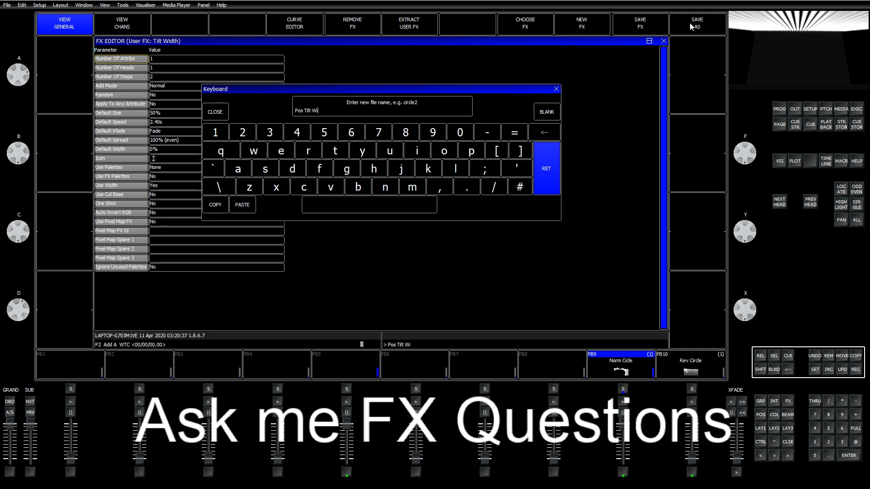
pyautogui.write('dth')
pyautogui.press('Return')
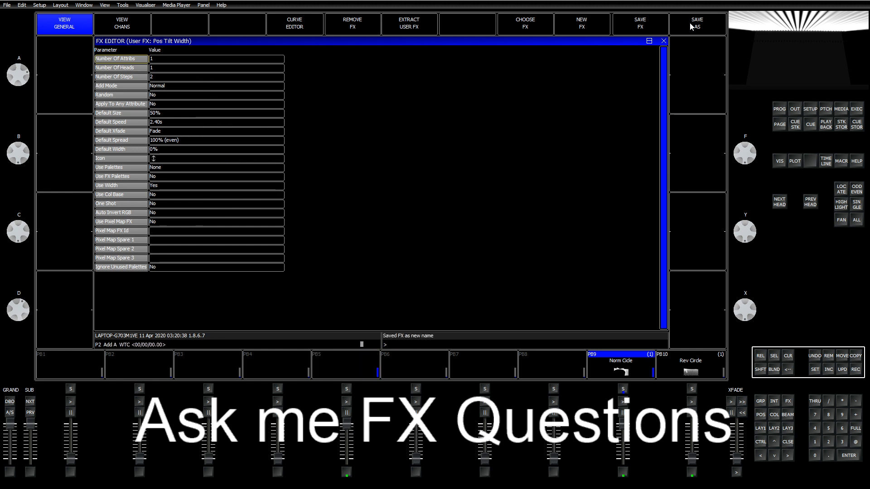
# Open the User FX folder to choose the old Tilt Width FX.
pyautogui.click(521, 29)
pyautogui.click(127, 71)
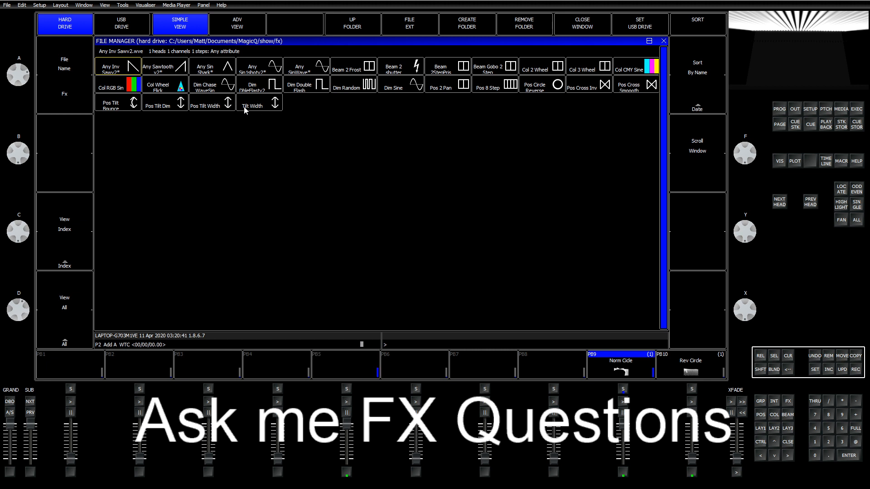
# Open the Tilt Width user effect in the FX editor and remove it from the console.
pyautogui.click(244, 107)
pyautogui.click(354, 24)
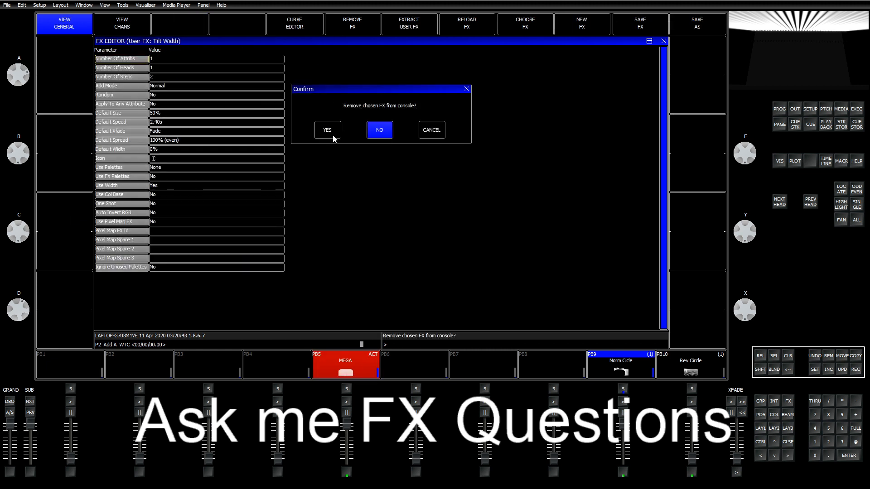
pyautogui.click(333, 132)
# Load the user effect Pos Tilt Width into the FX editor.
pyautogui.click(521, 23)
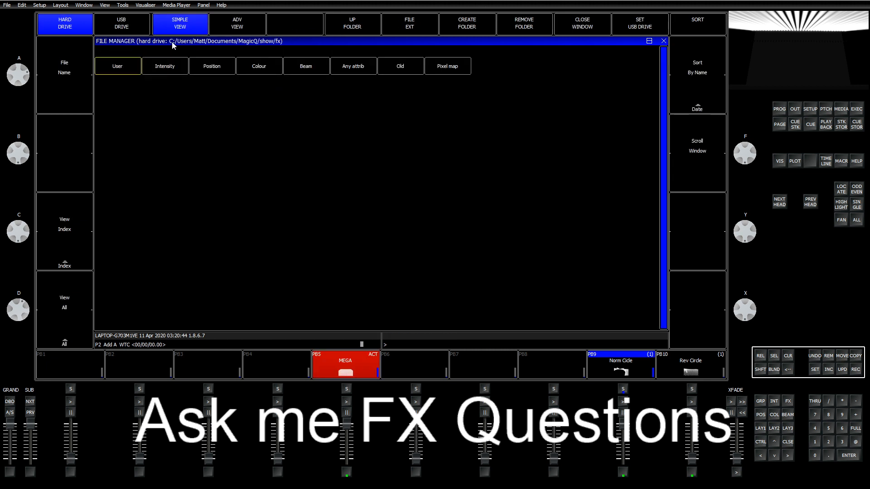
pyautogui.click(117, 67)
pyautogui.click(211, 111)
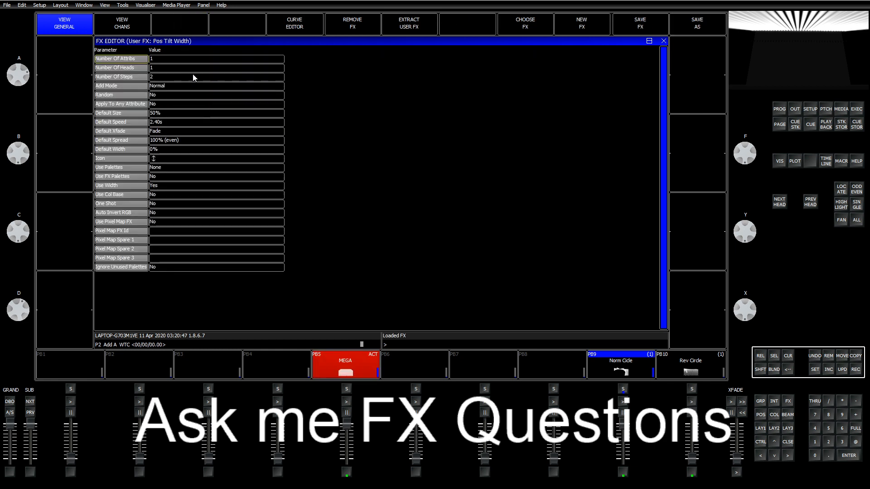
# Select the MegaPointe group and add the Pos Tilt Width user effect to its heads.
pyautogui.click(760, 428)
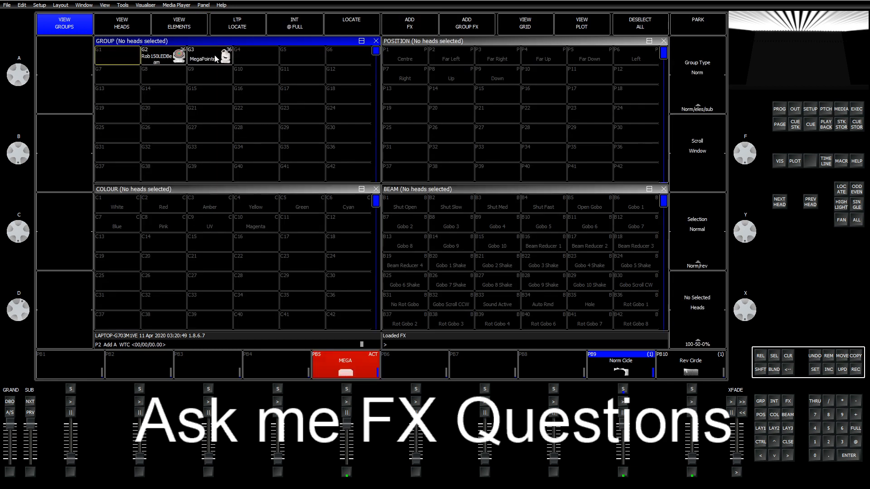
pyautogui.click(226, 62)
pyautogui.click(420, 24)
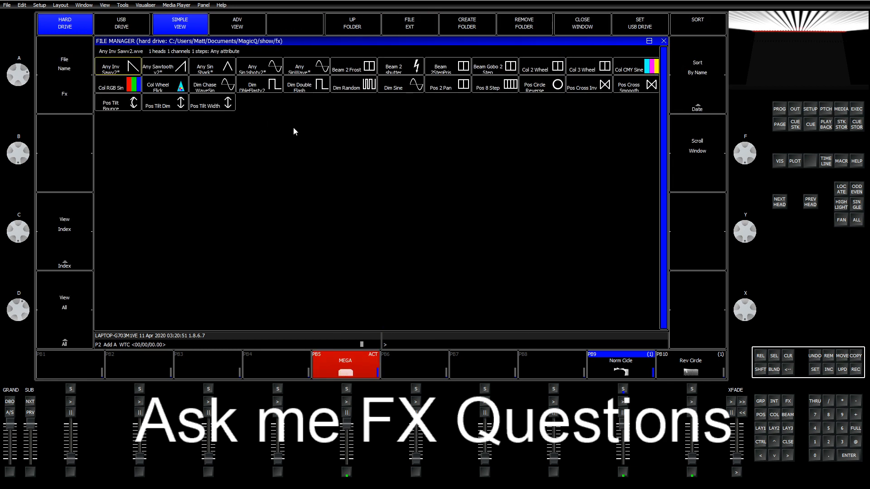
pyautogui.click(217, 105)
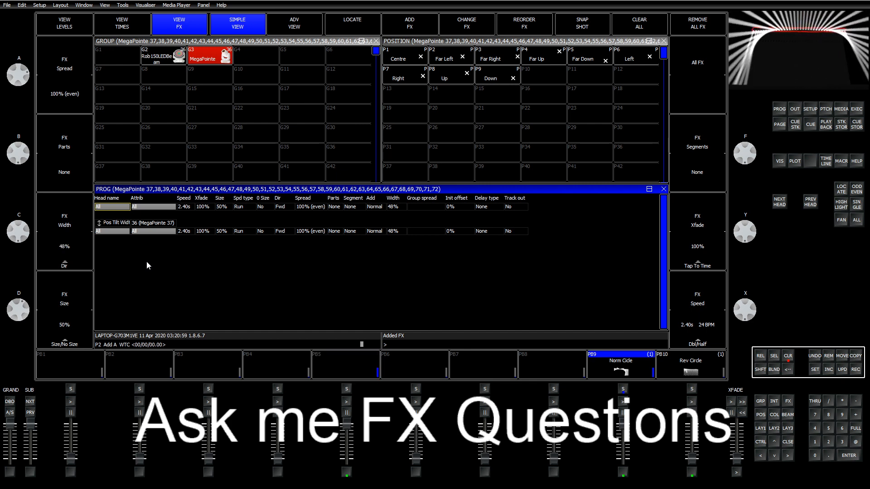
# In the Pos Tilt Width effect definition, set the default width to 50% and the default size to 30%, and save the effect.
pyautogui.click(788, 403)
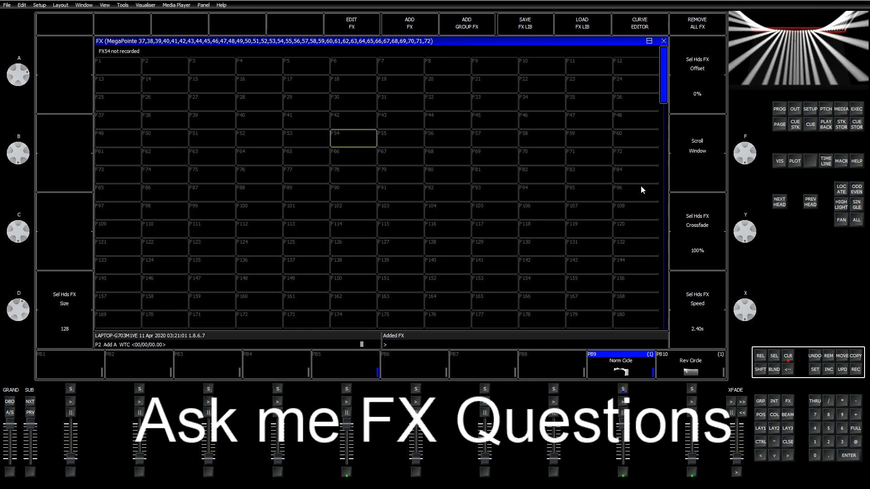
pyautogui.click(363, 21)
pyautogui.click(162, 150)
pyautogui.write('50')
pyautogui.press('Return')
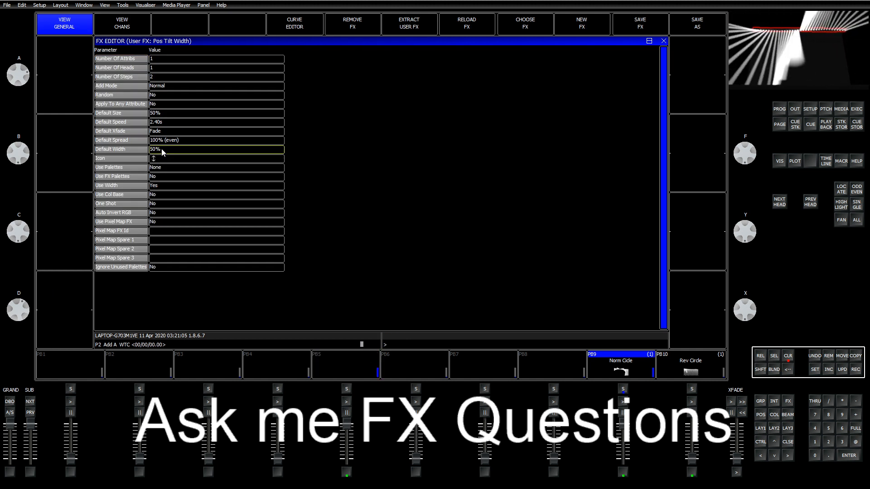
pyautogui.click(164, 115)
pyautogui.write('3')
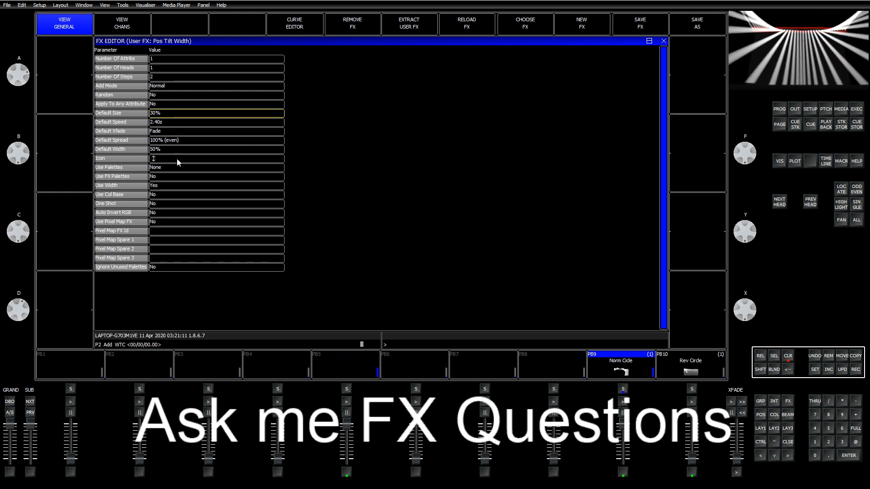
pyautogui.click(629, 29)
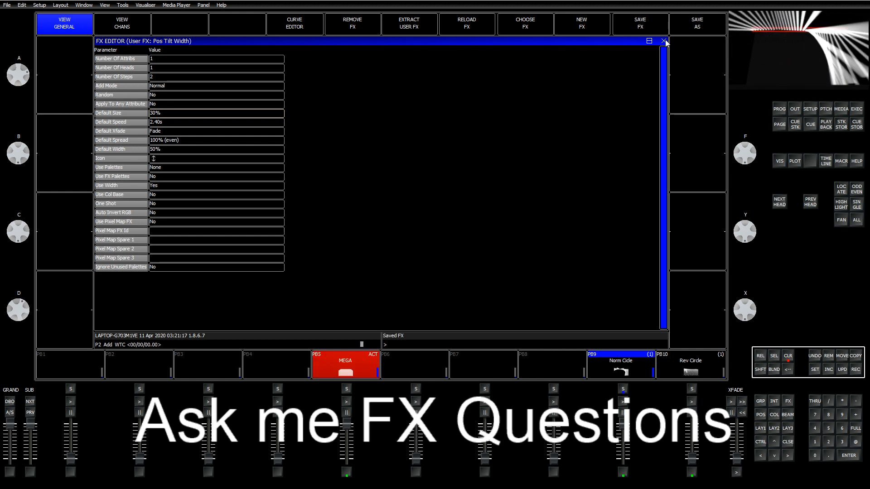
# Clear the programmer and add the Pos Tilt Dim user effect to the MegaPointe group.
pyautogui.click(778, 109)
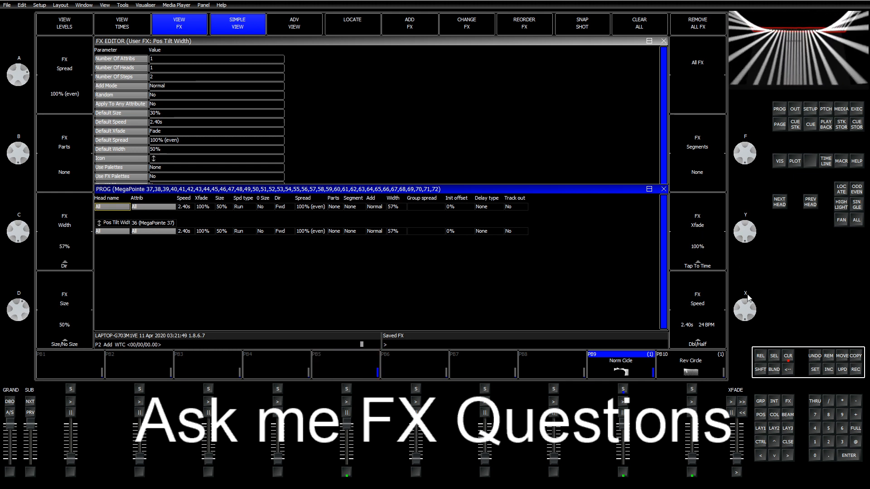
pyautogui.click(787, 357)
pyautogui.click(763, 428)
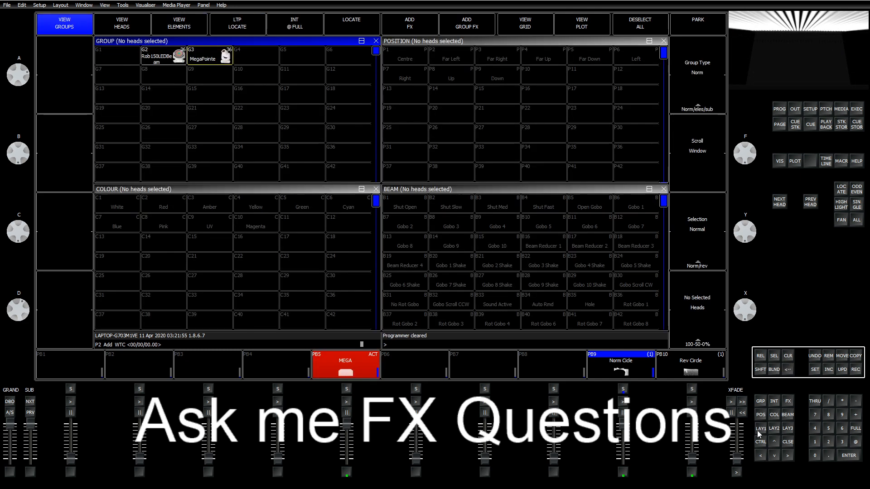
pyautogui.click(212, 63)
pyautogui.click(406, 28)
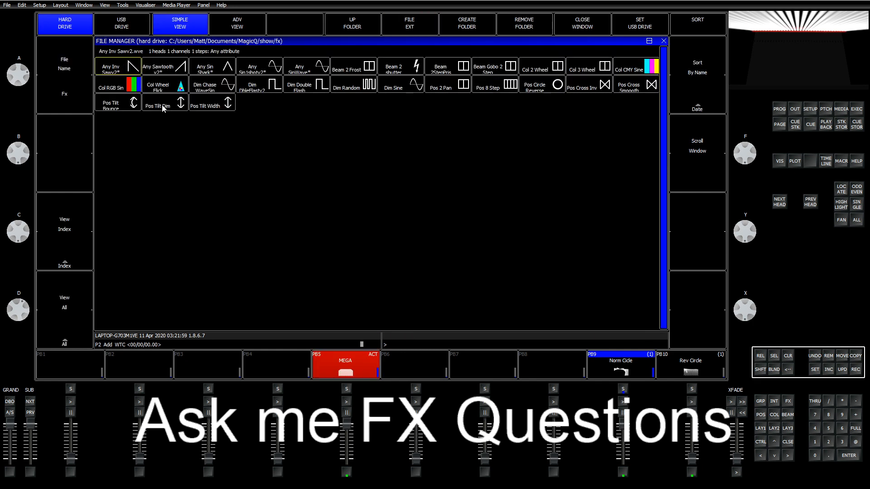
pyautogui.click(162, 105)
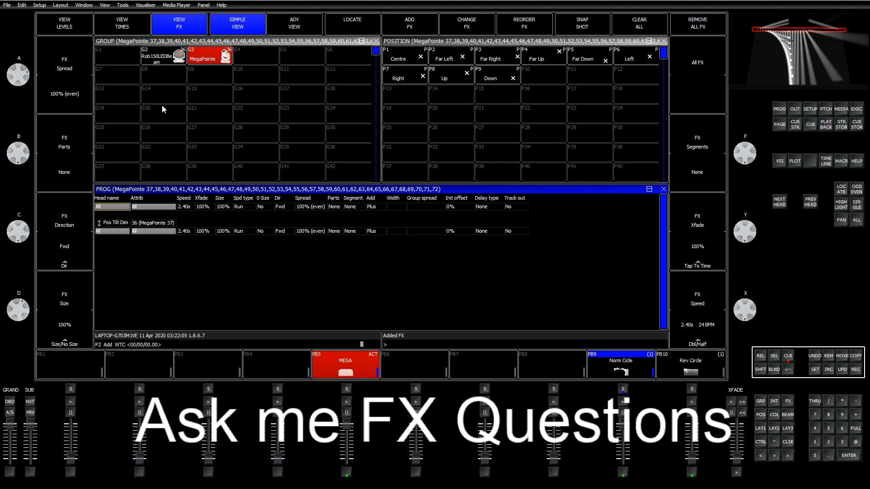
# Show the per-attribute rows of Pos Tilt Dim and set the size of its Tilt attribute to 30%.
pyautogui.click(168, 232)
pyautogui.click(293, 24)
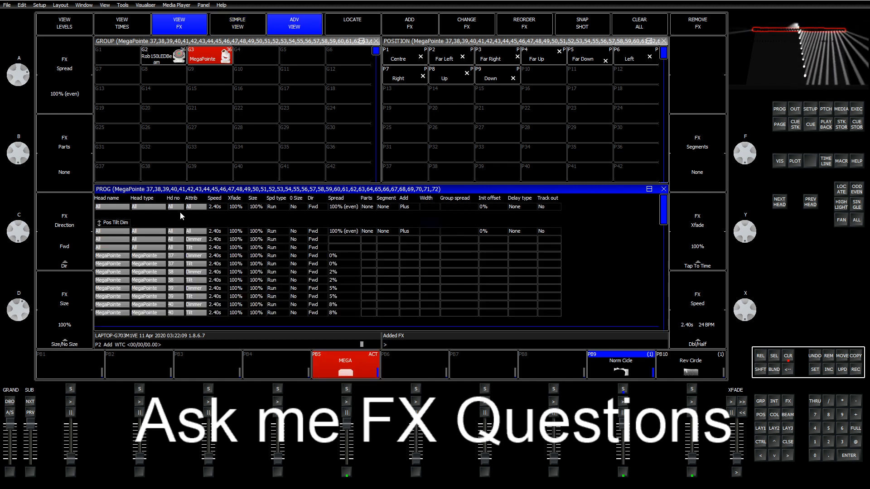
pyautogui.keyDown('shift'); pyautogui.click(291, 24); pyautogui.keyUp('shift')
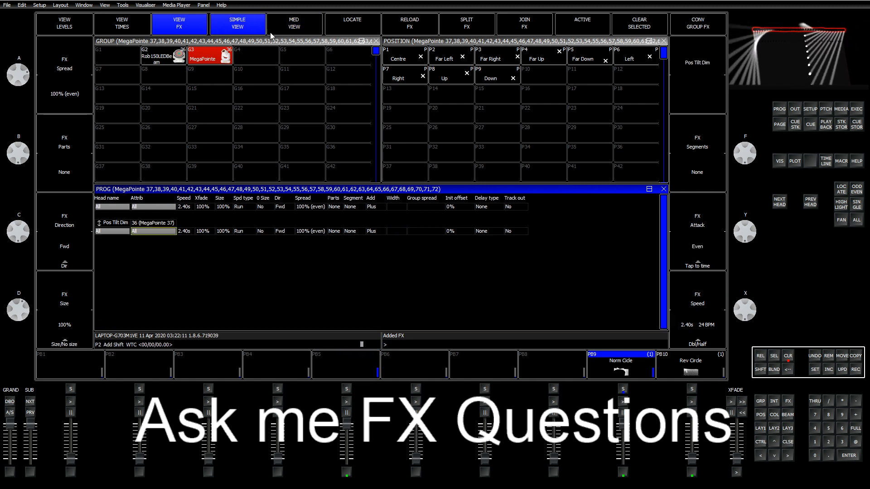
pyautogui.click(224, 239)
pyautogui.click(223, 248)
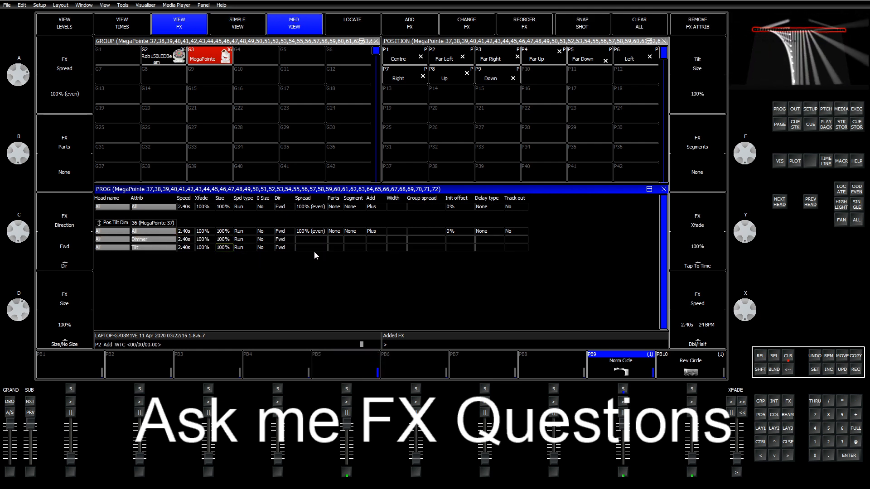
pyautogui.write('50')
pyautogui.press('Return')
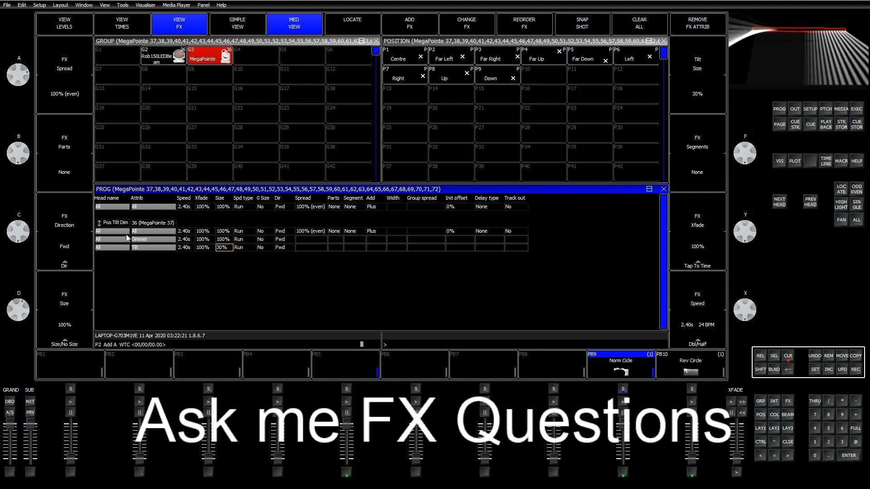
# Set the spread of all effects in the programmer to 0%.
pyautogui.click(314, 209)
pyautogui.write('0')
pyautogui.press('Return')
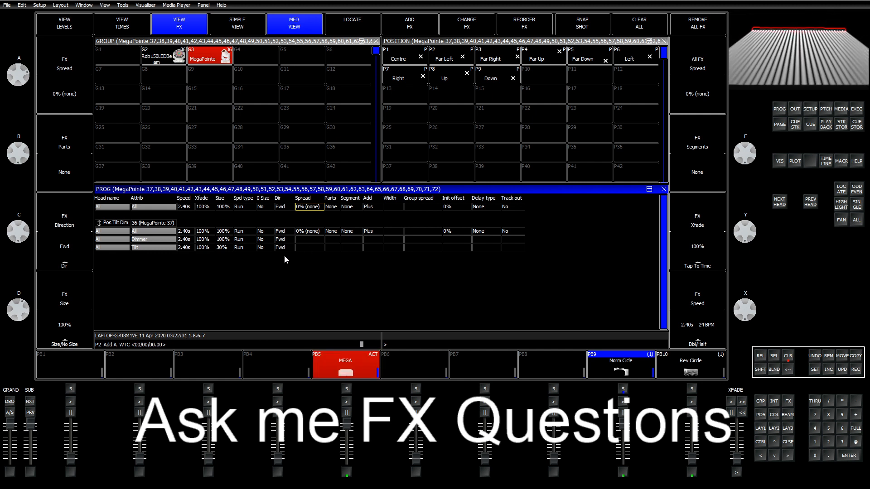
# Set the overall effect spread to 100% and the parts to 4's.
pyautogui.click(188, 209)
pyautogui.click(317, 208)
pyautogui.write('100')
pyautogui.press('Return')
pyautogui.press('Right')
pyautogui.write('4')
pyautogui.press('Return')
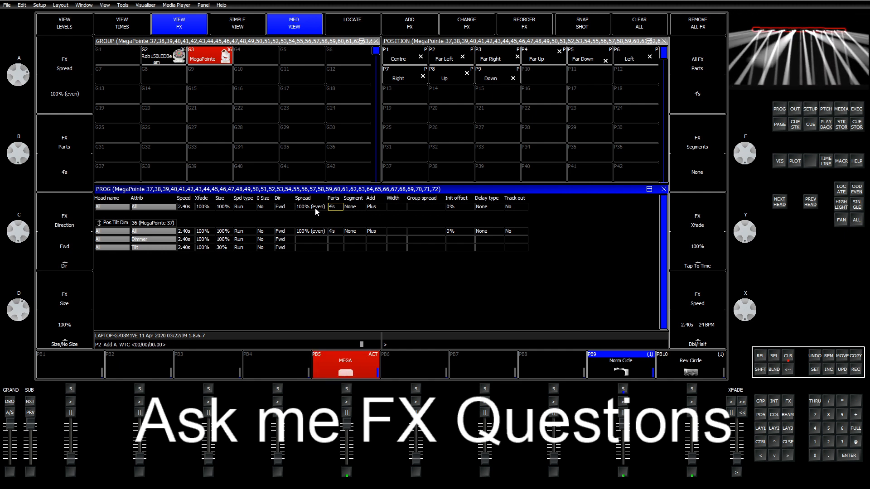
# Set the overall effect spread to 2240%.
pyautogui.press('Left')
pyautogui.press('Left')
pyautogui.press('Left')
pyautogui.press('Left')
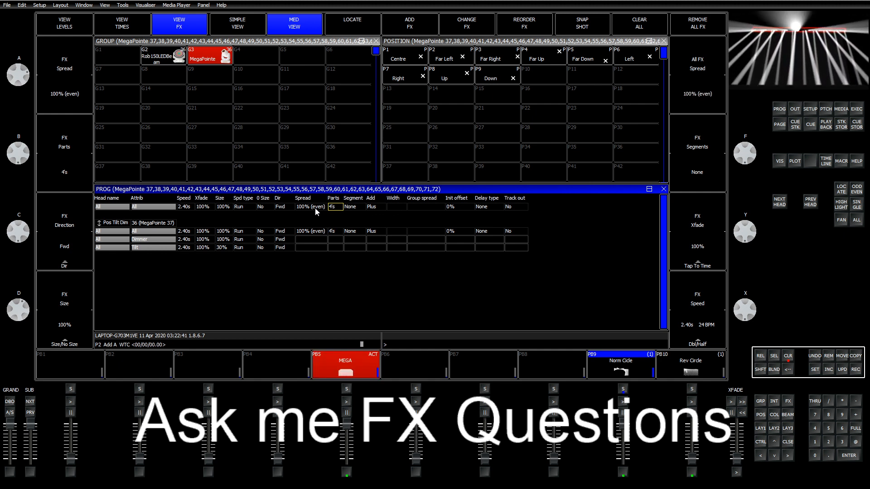
pyautogui.press('Right')
pyautogui.press('Right')
pyautogui.press('Right')
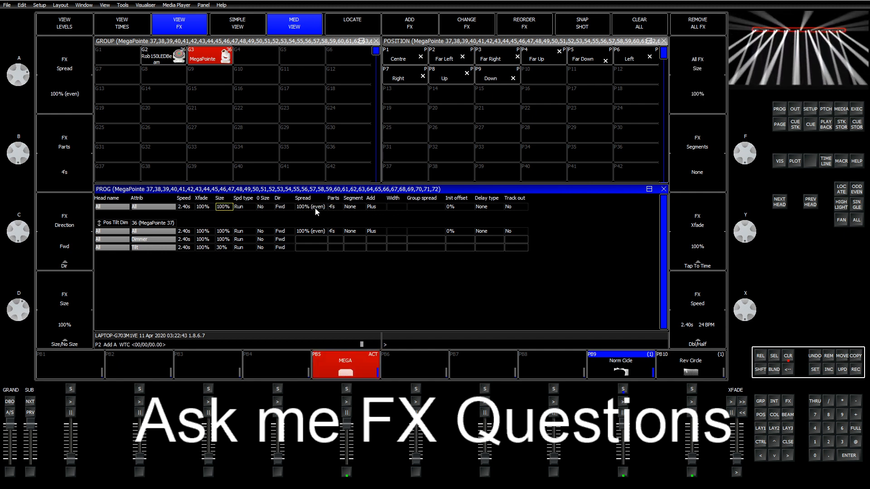
pyautogui.write('2240')
pyautogui.press('Return')
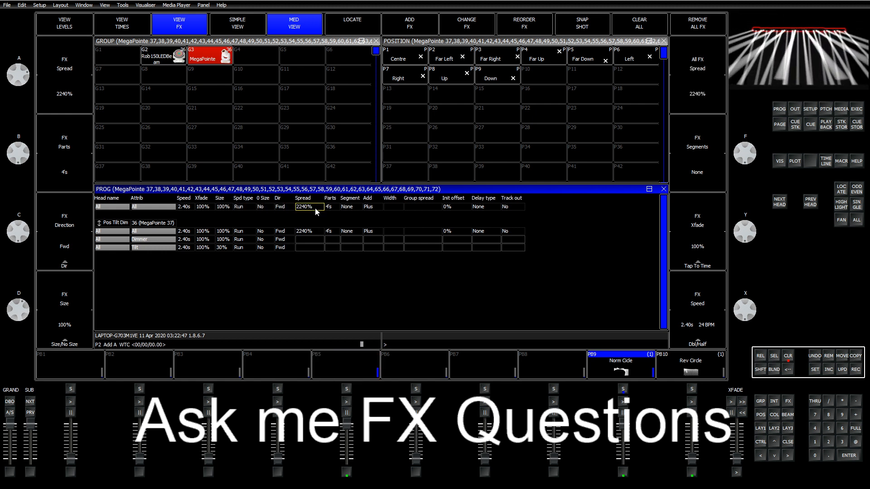
# Set the overall effect parts to 15's.
pyautogui.press('Right')
pyautogui.write('15')
pyautogui.press('Return')
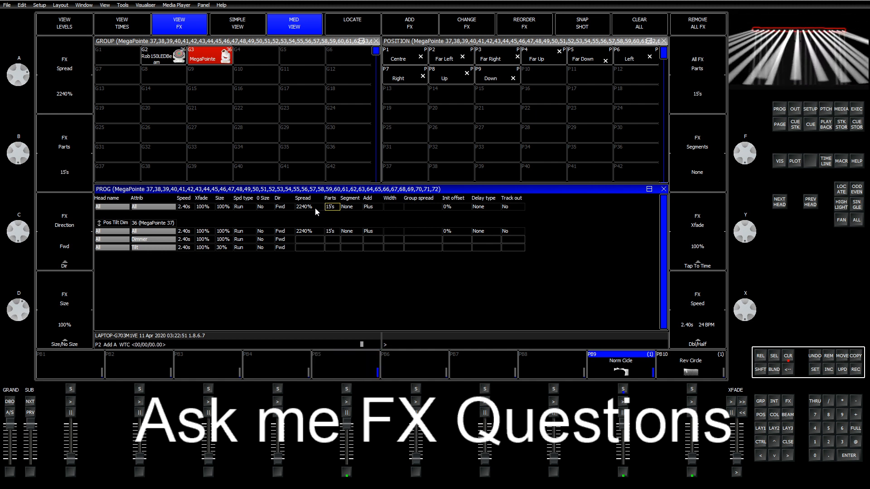
# Try an overall effect spread of 100%, and finally set it to 223%.
pyautogui.click(315, 208)
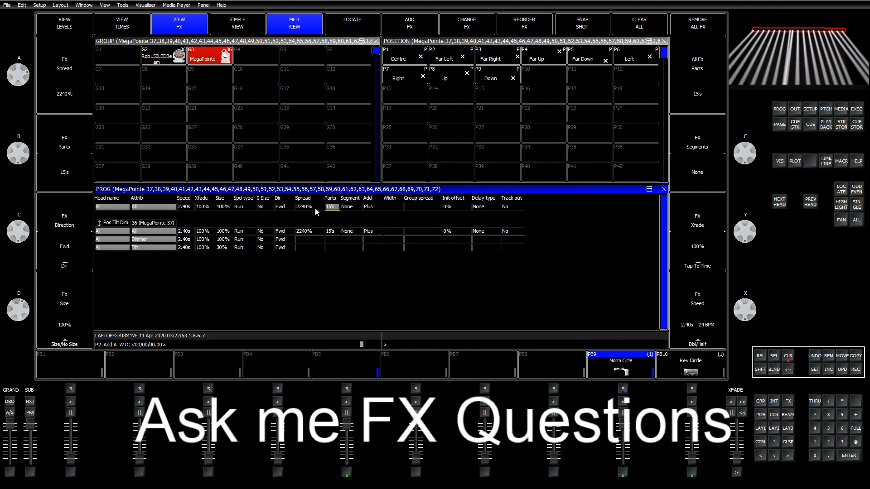
pyautogui.write('100')
pyautogui.press('Return')
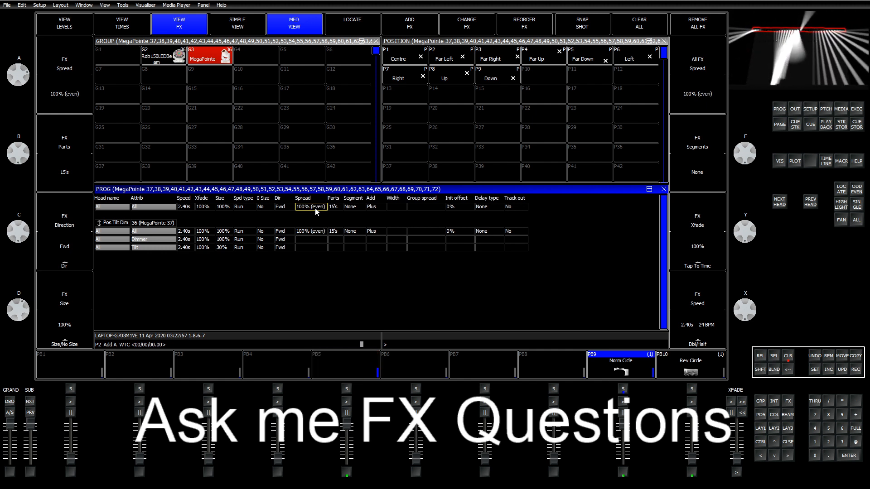
pyautogui.press('Return')
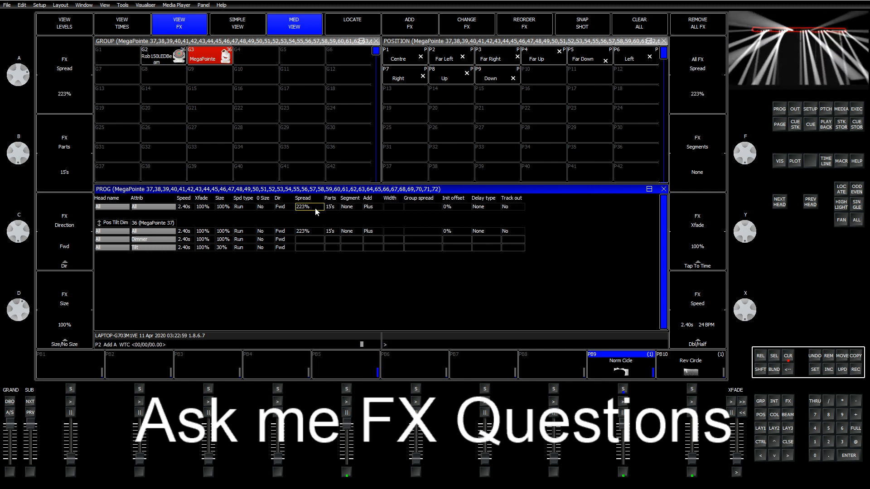
pyautogui.press('Right')
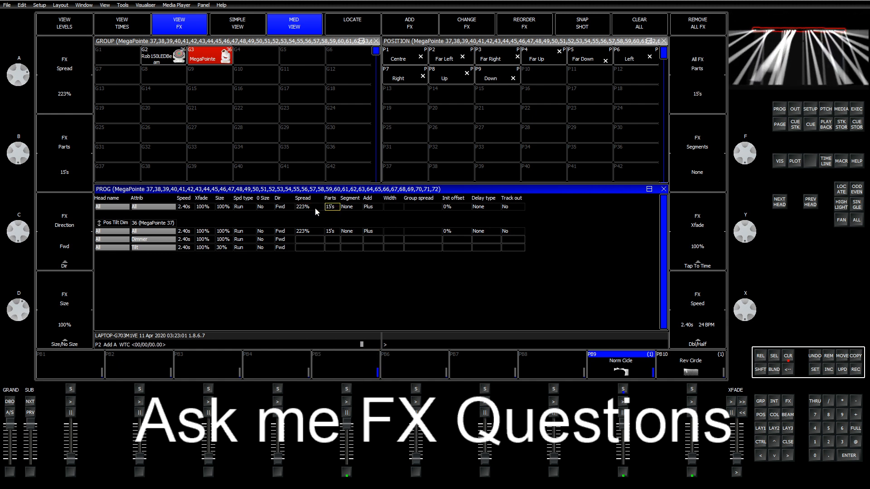
# Reorder the heads in the Pos Tilt Dim effect using the Random option.
pyautogui.click(524, 30)
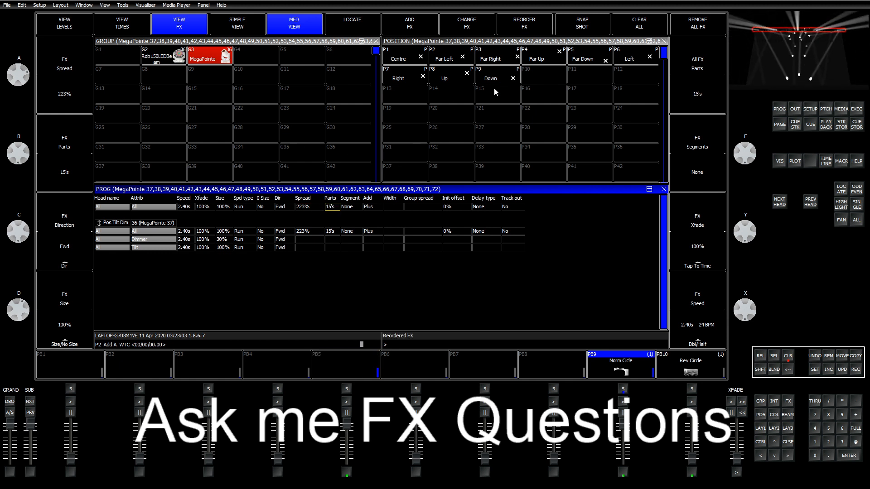
pyautogui.click(532, 28)
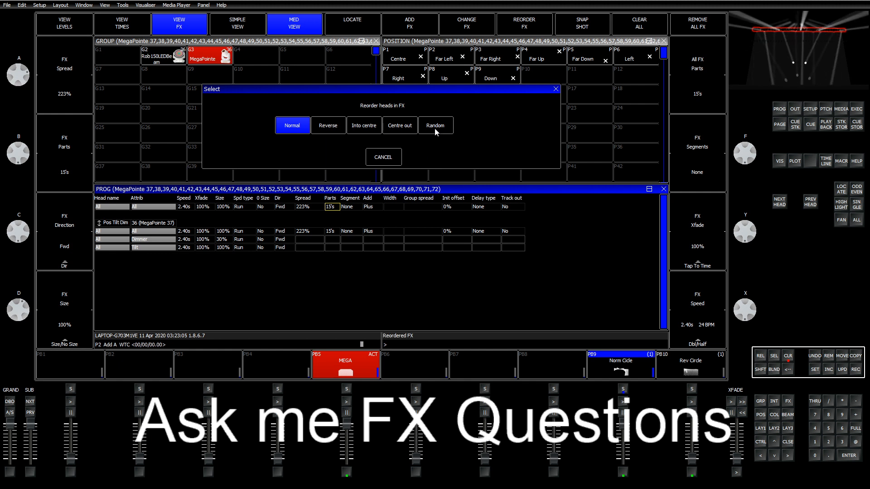
pyautogui.click(422, 132)
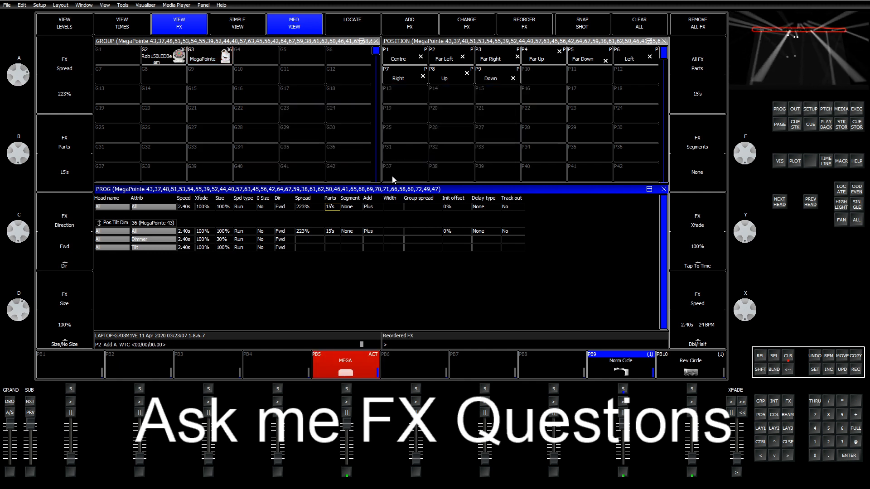
# Switch the programmer's effects display to the advanced view so each head has its own rows.
pyautogui.click(156, 245)
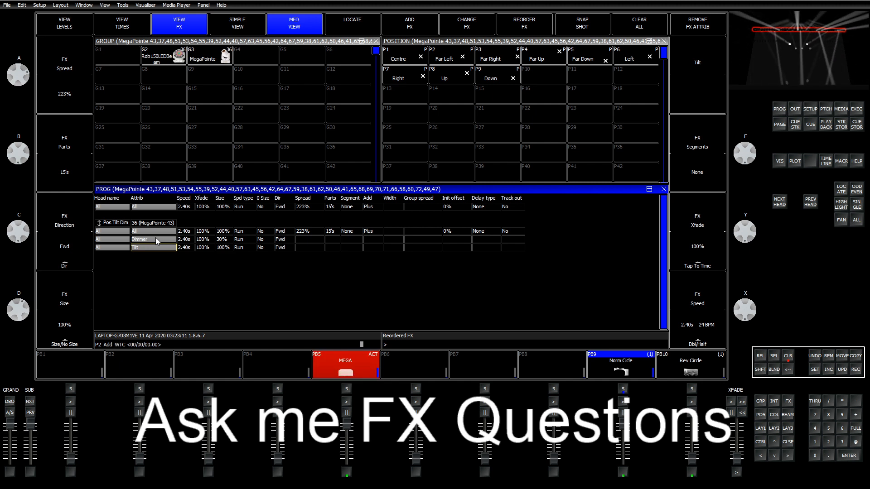
pyautogui.click(145, 240)
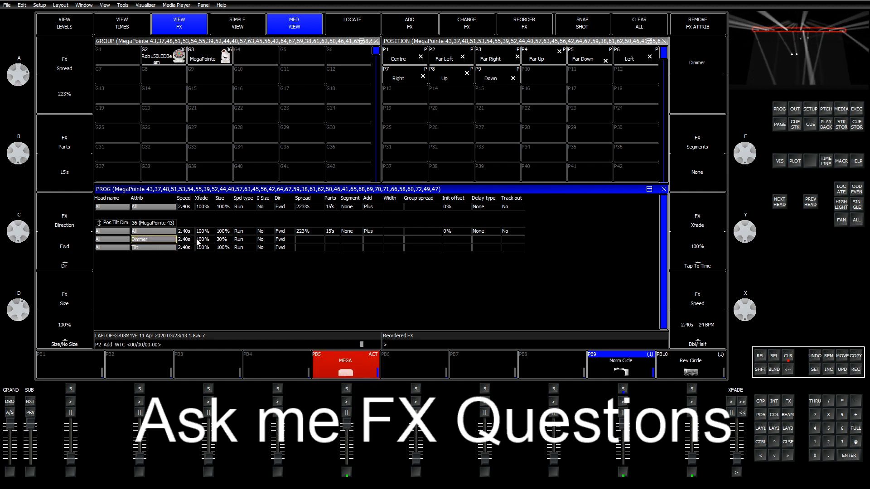
pyautogui.click(267, 28)
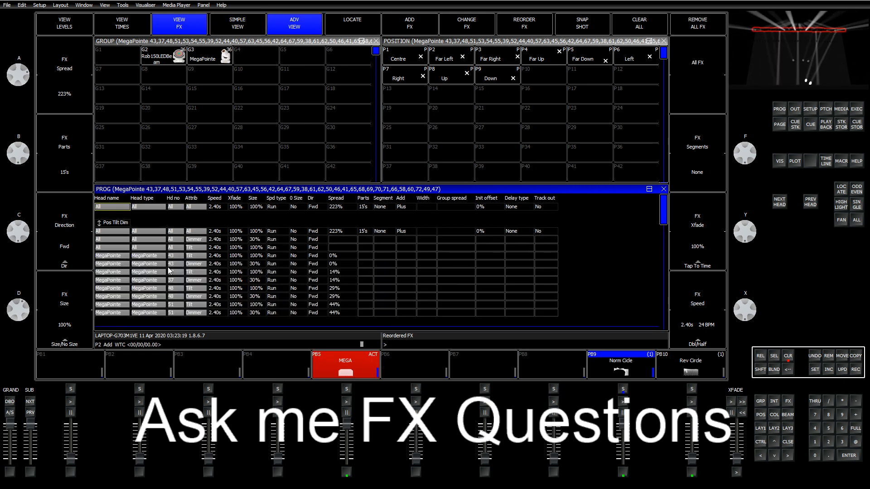
# Examine the per-head speed, crossfade and size values of the dimmer and tilt rows in the Pos Tilt Dim effect.
pyautogui.press('Right')
pyautogui.press('Right')
pyautogui.press('Right')
pyautogui.press('Right')
pyautogui.press('Right')
pyautogui.press('Right')
pyautogui.press('Right')
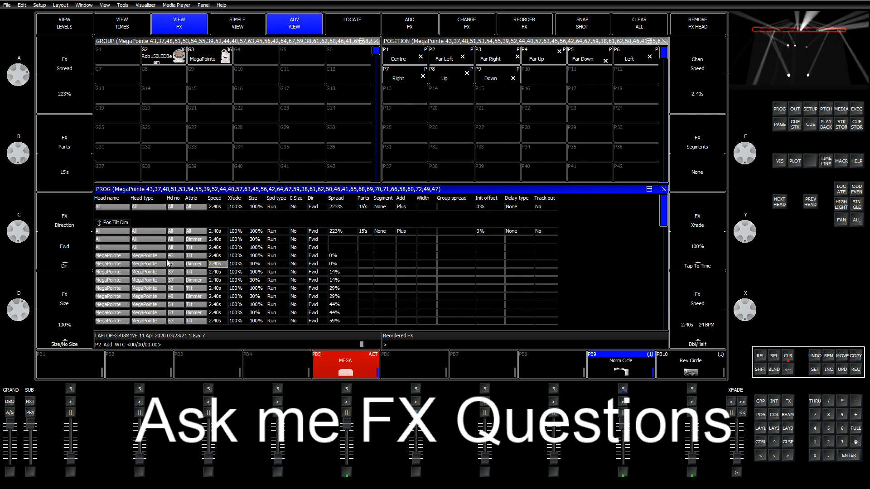
pyautogui.press('Down')
pyautogui.press('Down')
pyautogui.press('Right')
pyautogui.press('Right')
pyautogui.press('Down')
pyautogui.press('Down')
pyautogui.press('Left')
pyautogui.press('Left')
pyautogui.press('Left')
pyautogui.press('Left')
pyautogui.press('Left')
pyautogui.click(255, 241)
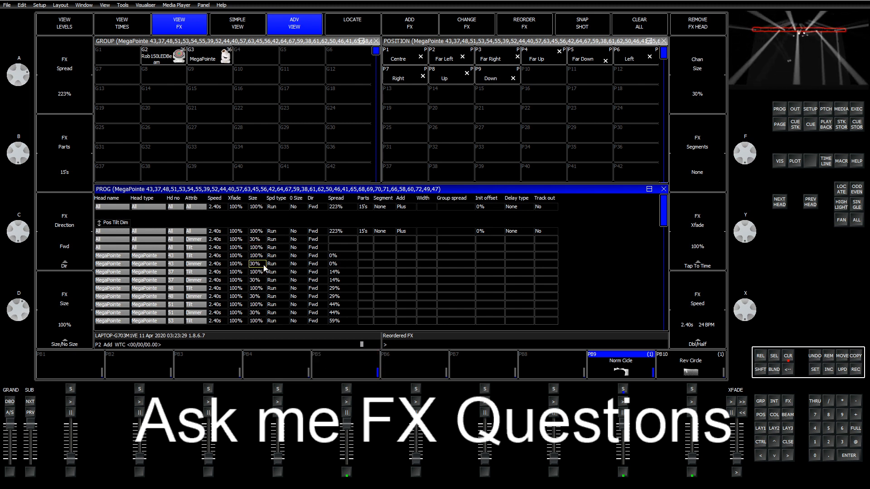
pyautogui.click(261, 257)
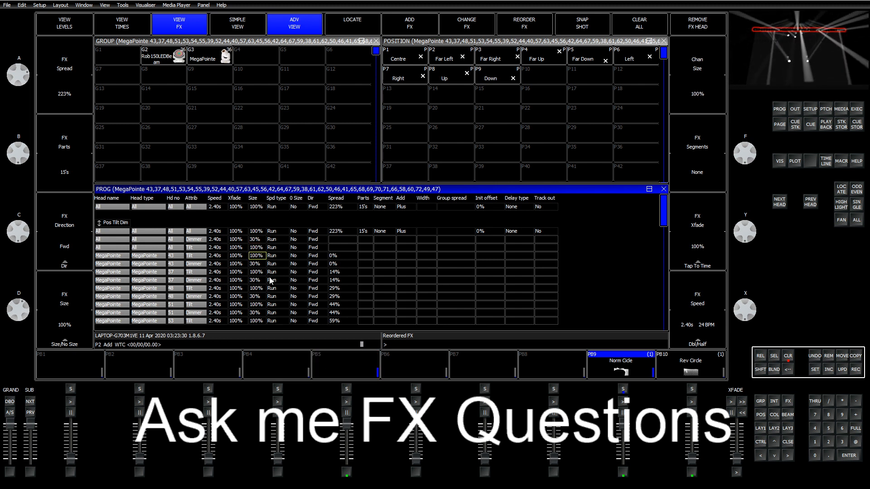
# Set the Pos Tilt Dim effect's all-heads dimmer size to 100% and its all-heads tilt size to 30%.
pyautogui.click(260, 240)
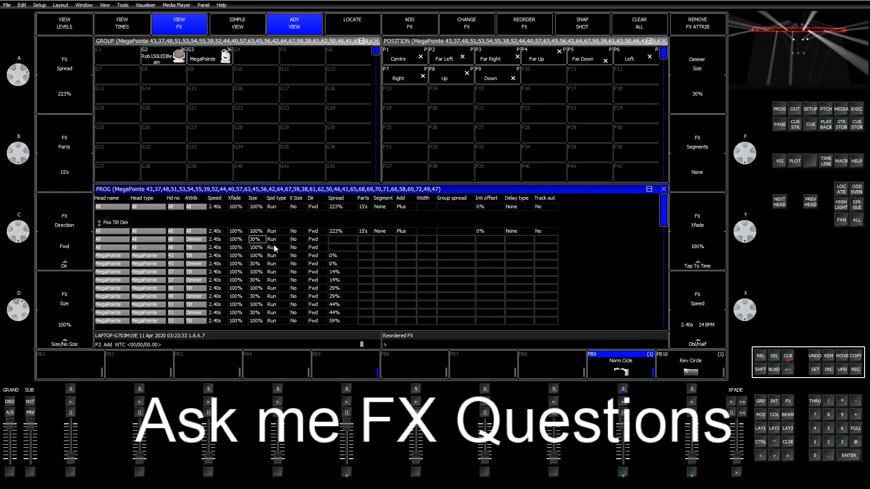
pyautogui.write('100')
pyautogui.press('Return')
pyautogui.press('Down')
pyautogui.write('30')
pyautogui.press('Return')
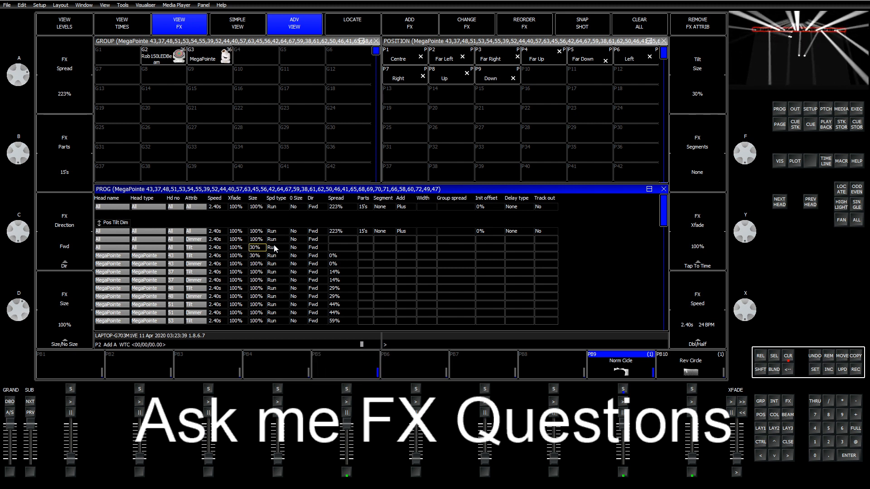
# Set the tilt size to 30% on each individual head row from head 37 through head 40 in list order.
pyautogui.press('Down')
pyautogui.press('Down')
pyautogui.press('Down')
pyautogui.press('Down')
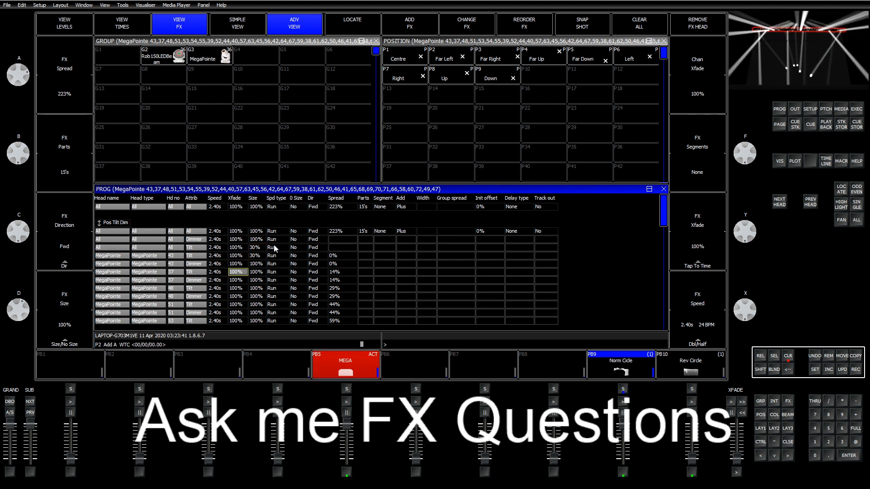
pyautogui.press('Up')
pyautogui.write('30')
pyautogui.press('Return')
pyautogui.write('30')
pyautogui.press('Down')
pyautogui.press('Down')
pyautogui.press('Return')
pyautogui.write('30')
pyautogui.press('Down')
pyautogui.press('Down')
pyautogui.press('Return')
pyautogui.press('Down')
pyautogui.press('Down')
pyautogui.write('30')
pyautogui.press('Return')
pyautogui.press('Down')
pyautogui.press('Down')
pyautogui.write('30')
pyautogui.press('Return')
pyautogui.press('Down')
pyautogui.press('Down')
pyautogui.press('Down')
pyautogui.press('Down')
pyautogui.press('Down')
pyautogui.press('Down')
pyautogui.press('Down')
pyautogui.press('Down')
pyautogui.press('Down')
pyautogui.press('Down')
pyautogui.write('30')
pyautogui.press('Return')
pyautogui.press('Down')
pyautogui.press('Down')
pyautogui.press('Down')
pyautogui.press('Down')
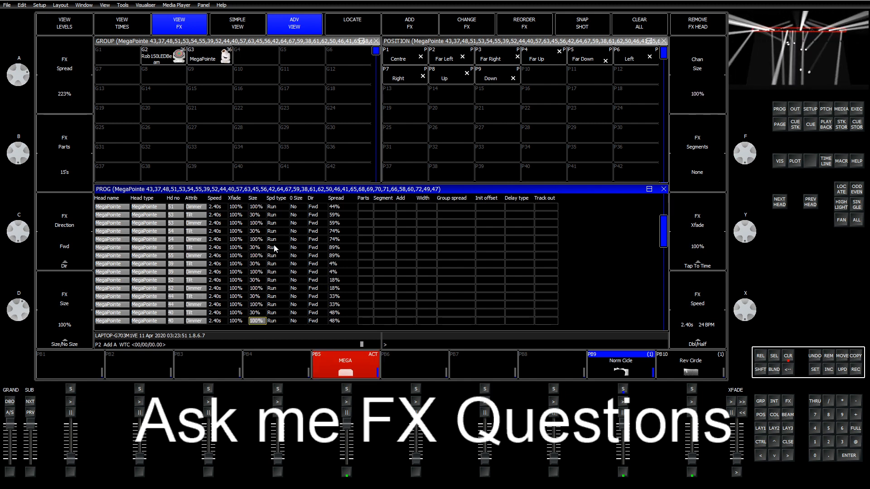
# Continue down the list setting the tilt size to 30% for each head from head 57 through head 50.
pyautogui.press('Down')
pyautogui.press('Down')
pyautogui.press('Down')
pyautogui.press('Down')
pyautogui.press('Down')
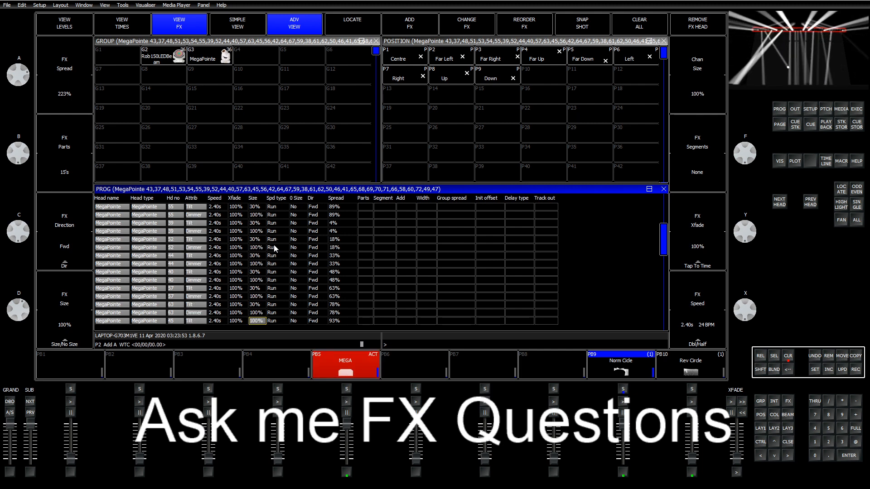
pyautogui.press('Down')
pyautogui.press('Down')
pyautogui.press('Down')
pyautogui.press('Down')
pyautogui.press('Down')
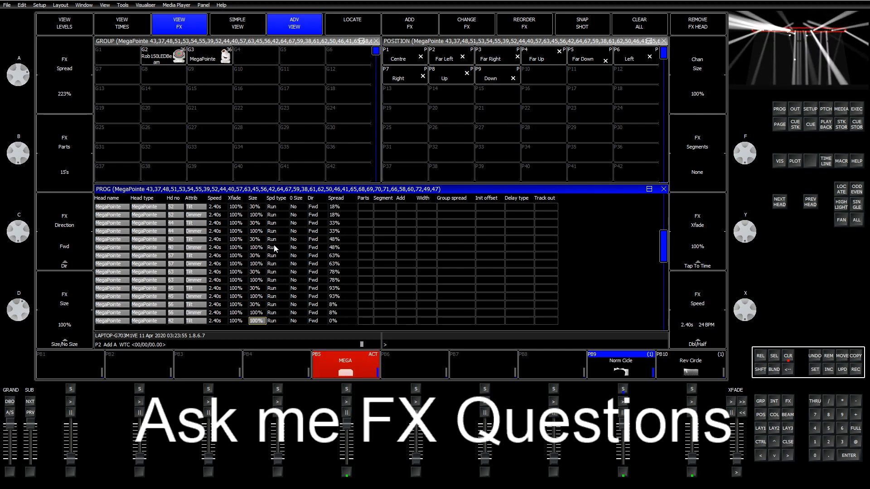
pyautogui.write('30')
pyautogui.press('Return')
pyautogui.press('Down')
pyautogui.press('Down')
pyautogui.press('Down')
pyautogui.press('Down')
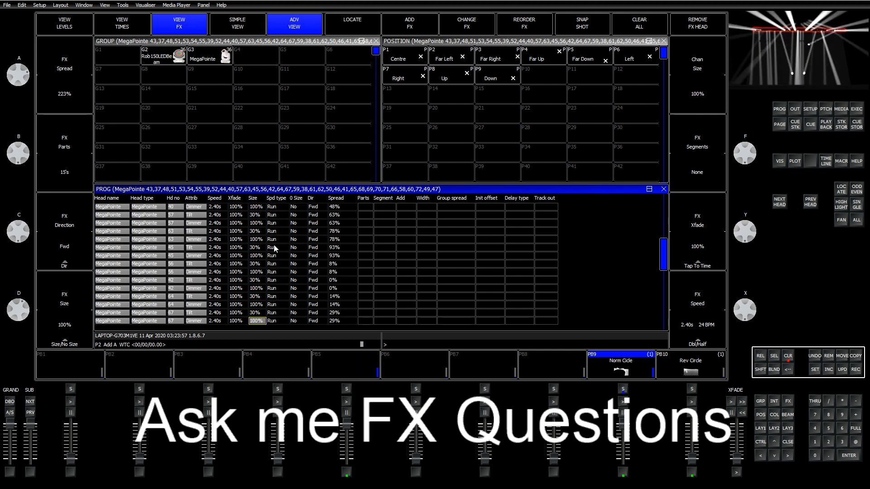
pyautogui.press('Down')
pyautogui.press('Down')
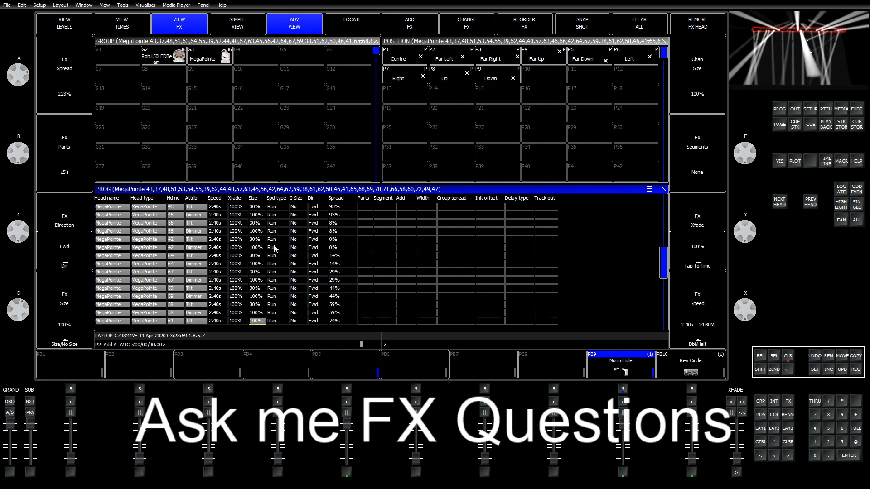
pyautogui.press('Down')
pyautogui.press('Down')
pyautogui.press('Down')
pyautogui.press('Down')
pyautogui.press('Down')
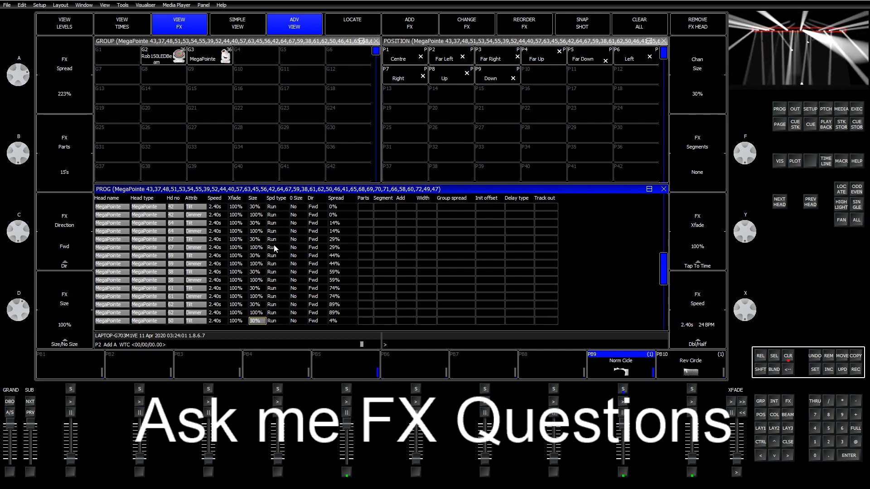
# Set the tilt size to 30% for each remaining head row from head 46 through head 49.
pyautogui.press('Down')
pyautogui.press('Down')
pyautogui.press('Down')
pyautogui.press('Down')
pyautogui.press('Down')
pyautogui.press('Down')
pyautogui.press('Down')
pyautogui.press('Down')
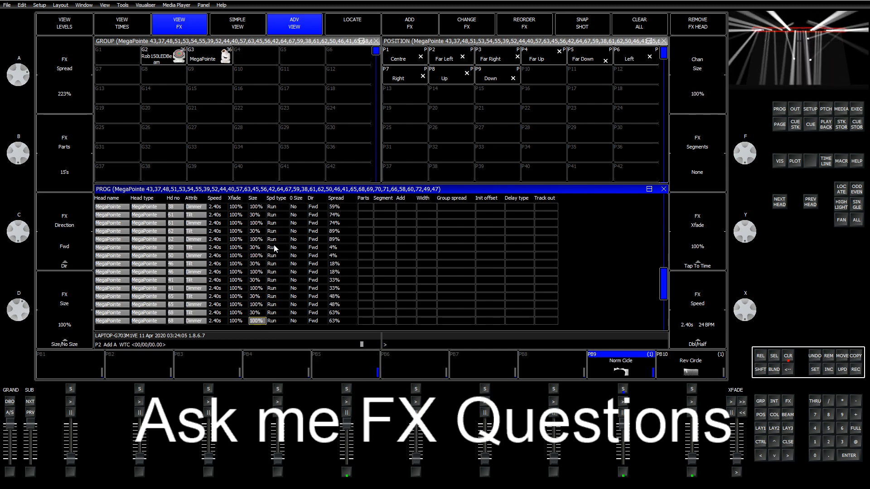
pyautogui.press('Down')
pyautogui.press('Down')
pyautogui.press('Down')
pyautogui.press('Down')
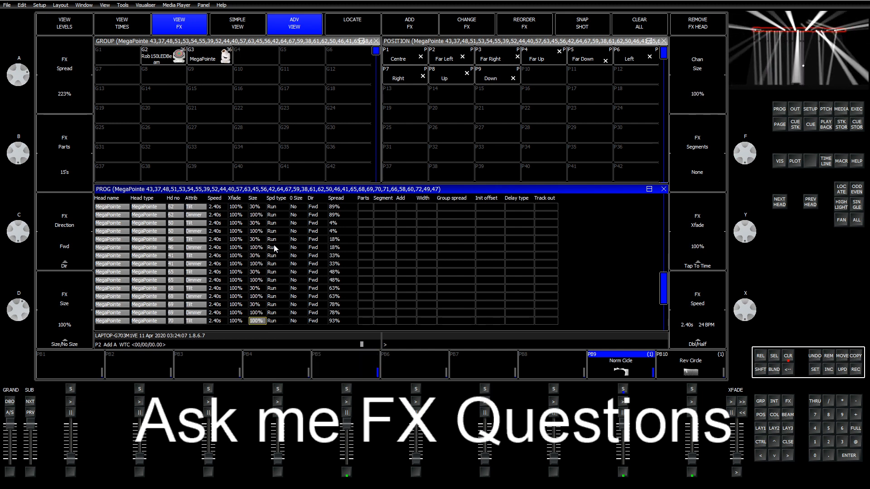
pyautogui.press('Down')
pyautogui.press('Down')
pyautogui.press('Down')
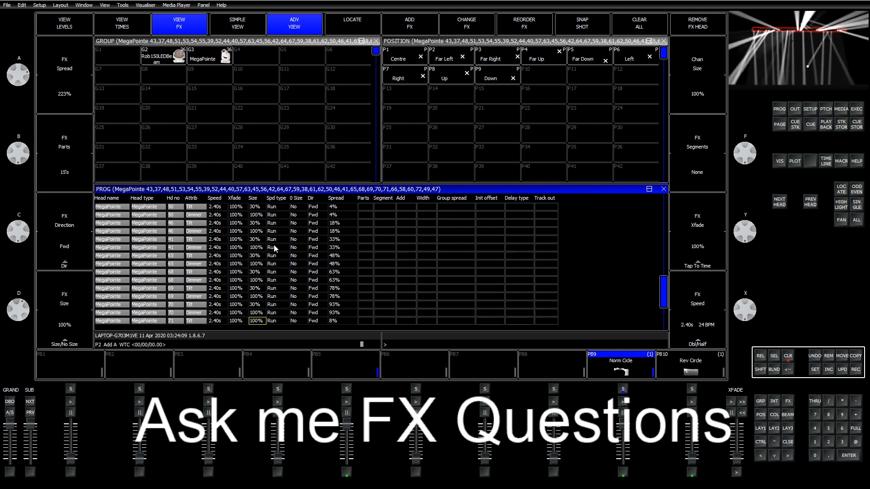
pyautogui.press('Down')
pyautogui.press('Down')
pyautogui.press('Down')
pyautogui.press('Down')
pyautogui.press('Down')
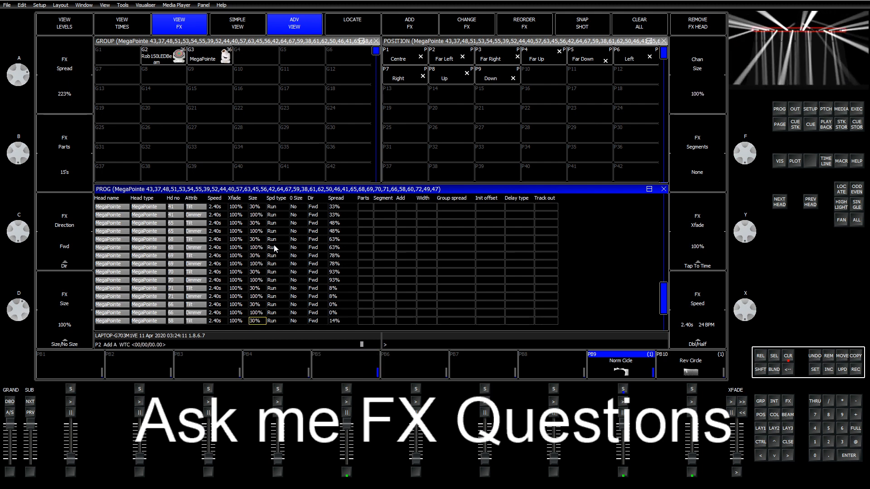
pyautogui.press('Down')
pyautogui.press('Down')
pyautogui.press('Down')
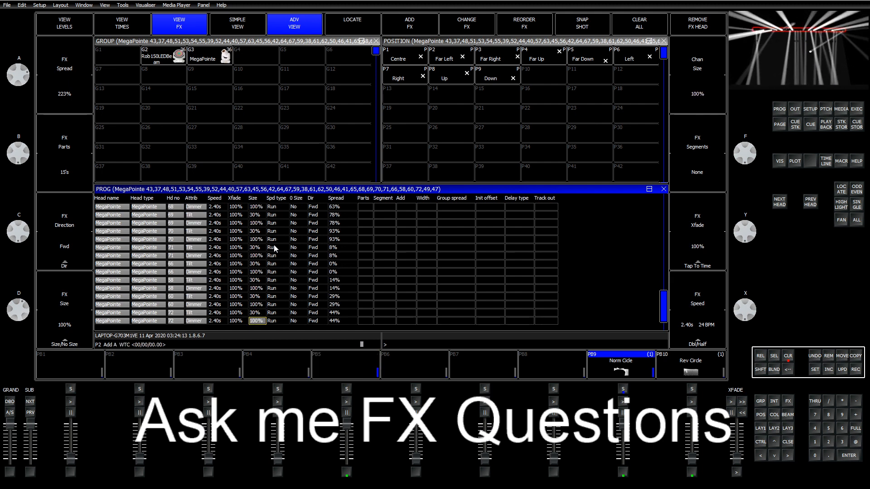
pyautogui.press('Down')
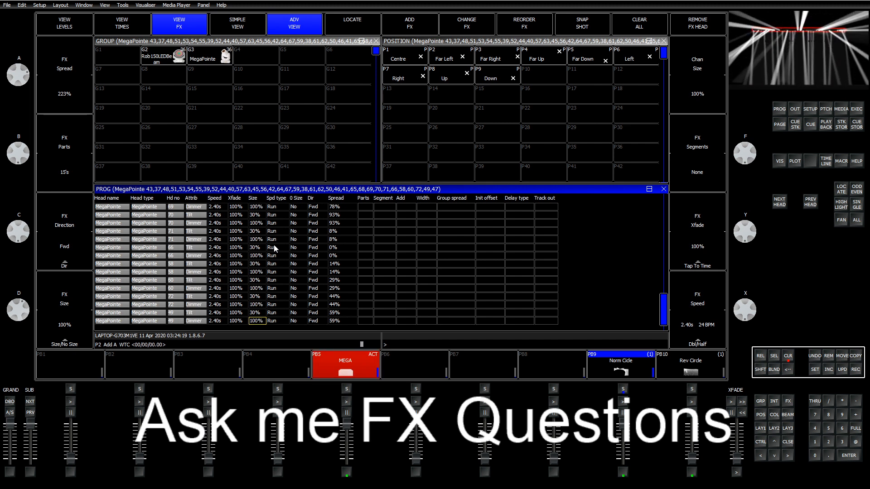
# Set head 47's tilt size to 30% and its dimmer size to 100%.
pyautogui.press('Down')
pyautogui.press('Down')
pyautogui.press('Up')
pyautogui.write('30')
pyautogui.press('Return')
pyautogui.press('Down')
pyautogui.write('30')
pyautogui.press('Return')
pyautogui.write('100')
pyautogui.press('Return')
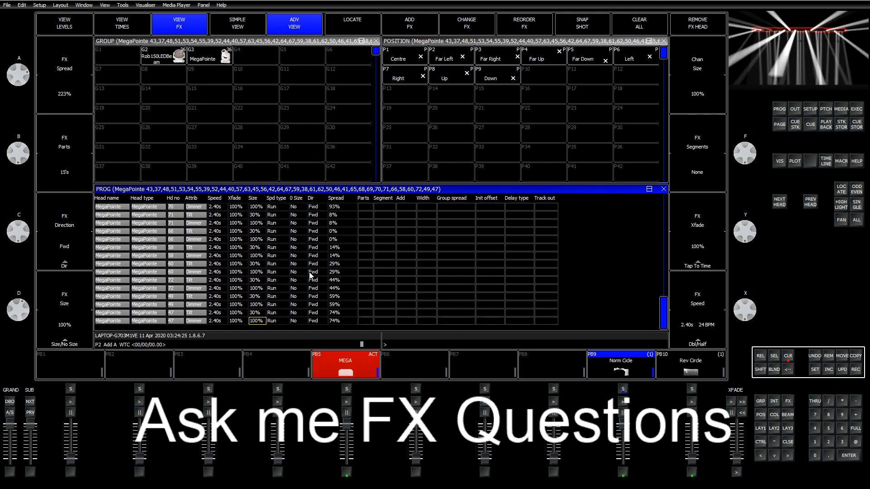
# Record the edited effect to playback 7 and clear the programmer.
pyautogui.click(855, 369)
pyautogui.click(485, 389)
pyautogui.click(788, 356)
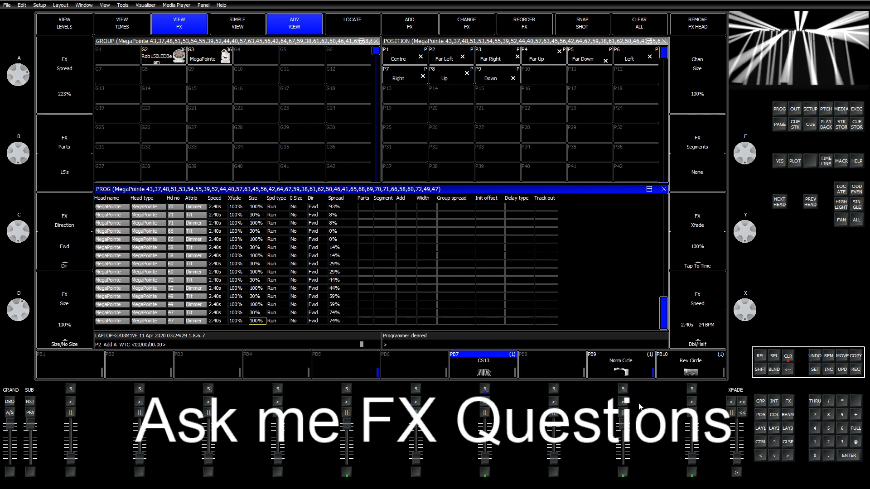
# Activate playback 7 and open the effects of its first cue from the CS13 cue stack.
pyautogui.click(497, 359)
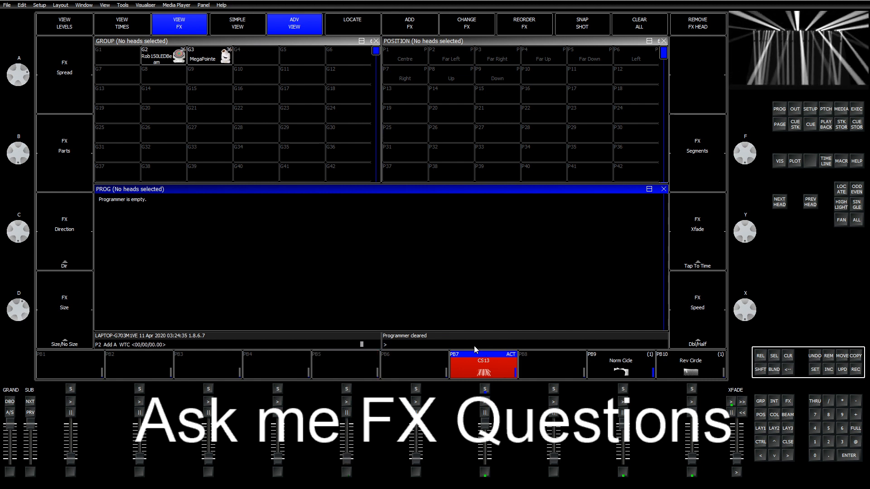
pyautogui.moveTo(484, 426); pyautogui.dragTo(481, 390)
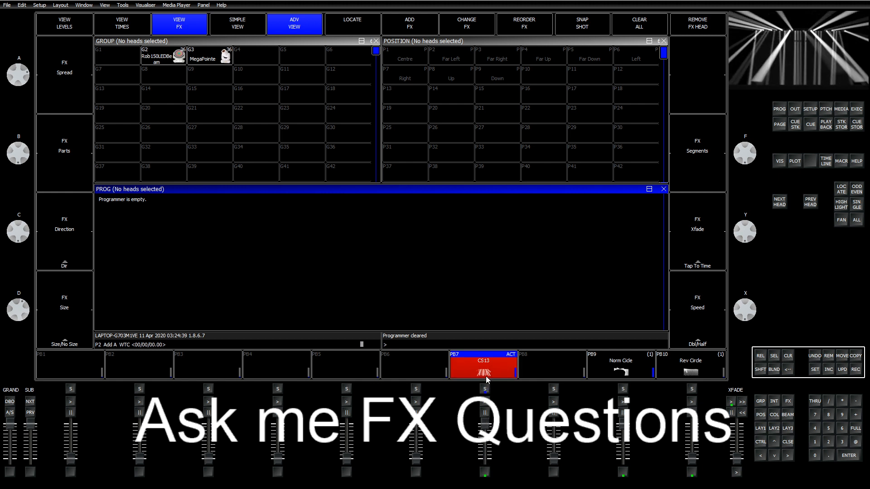
pyautogui.click(474, 362)
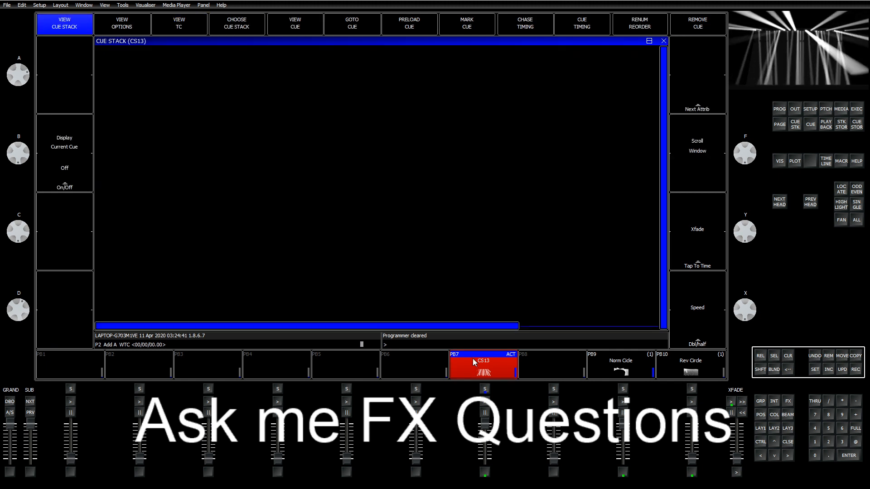
pyautogui.click(295, 23)
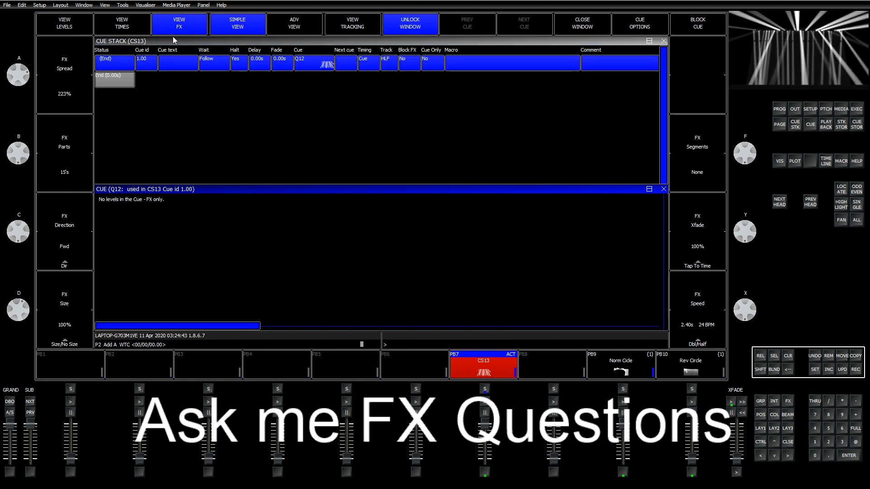
pyautogui.click(172, 26)
# Set the spread of the Pos Tilt Dim effect in the recorded cue to 0%.
pyautogui.click(219, 233)
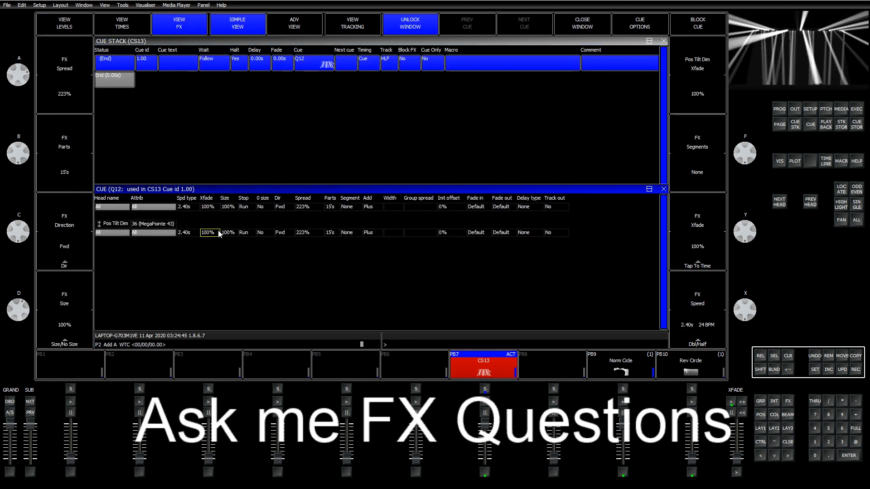
pyautogui.press('Right')
pyautogui.press('Right')
pyautogui.press('Right')
pyautogui.press('Right')
pyautogui.press('Right')
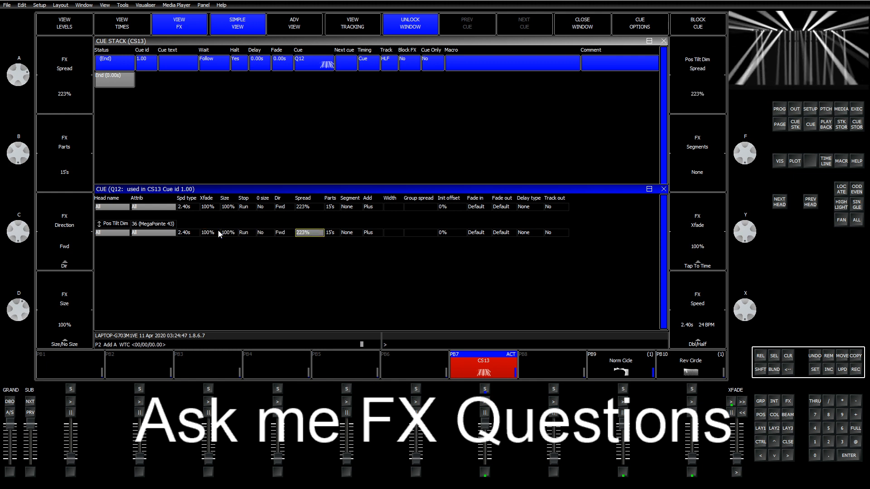
pyautogui.write('0')
pyautogui.press('Return')
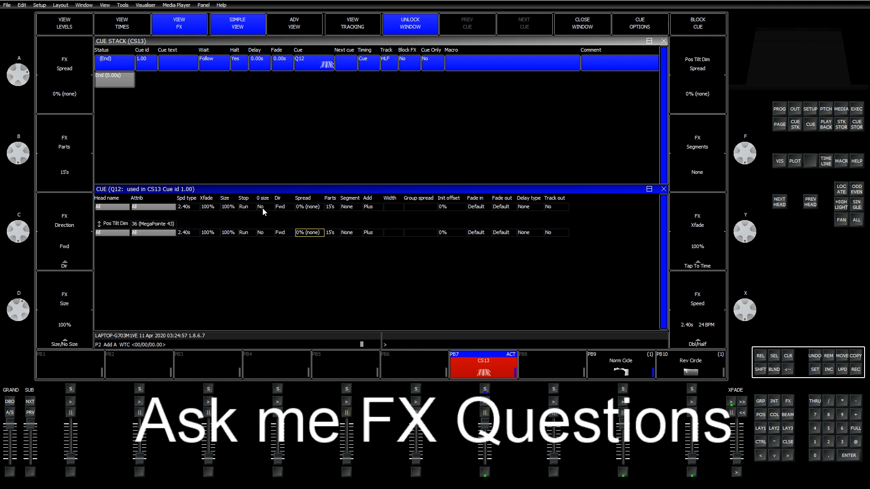
# Clear the programmer and close the cue stack and cue windows.
pyautogui.click(229, 207)
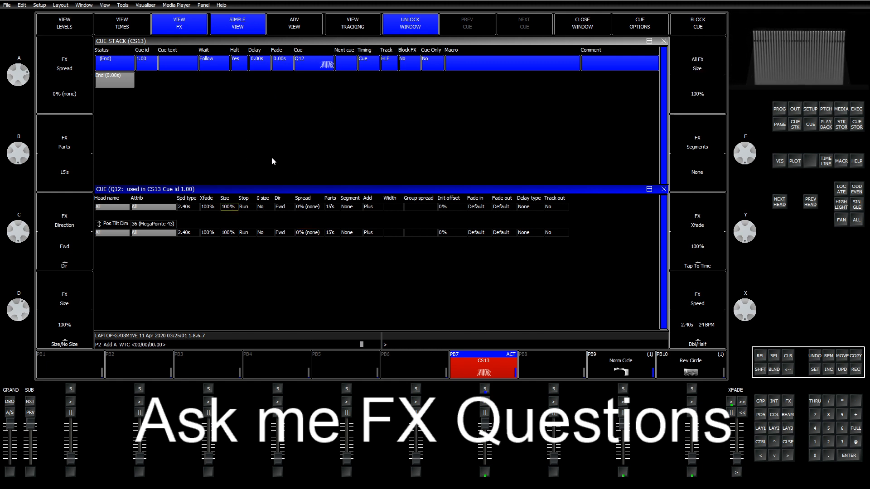
pyautogui.click(402, 210)
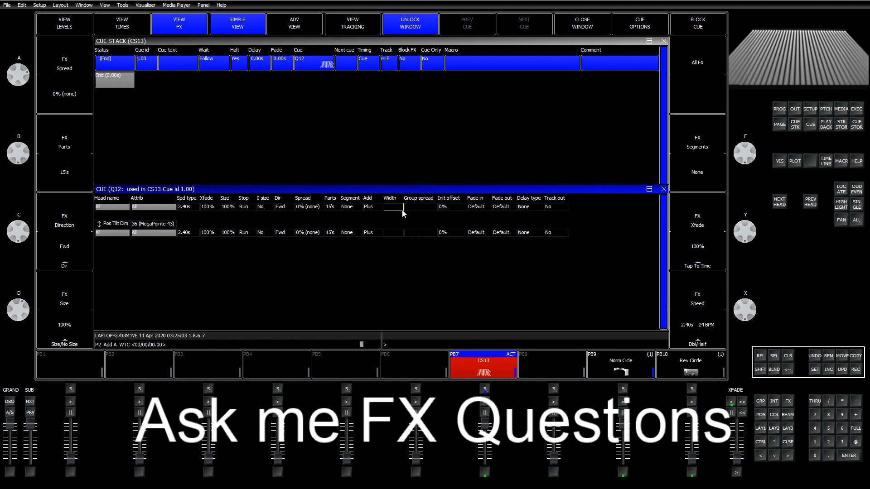
pyautogui.click(395, 234)
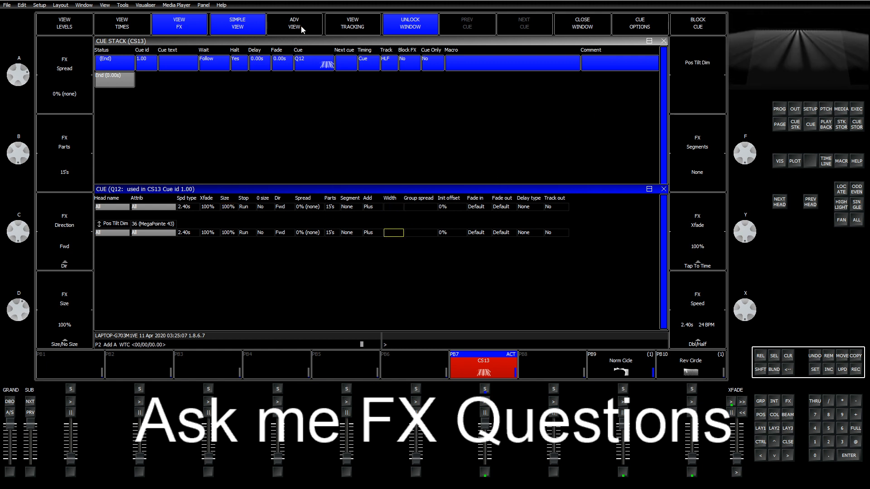
pyautogui.click(788, 356)
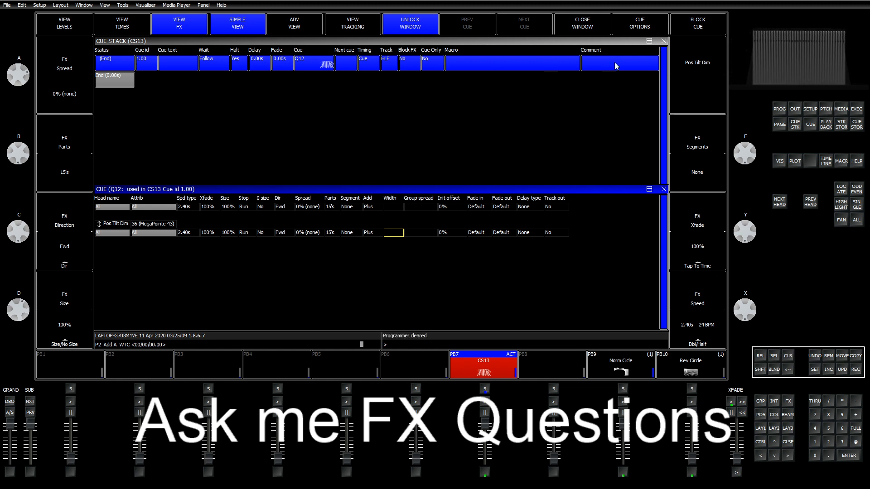
pyautogui.click(664, 41)
pyautogui.click(664, 189)
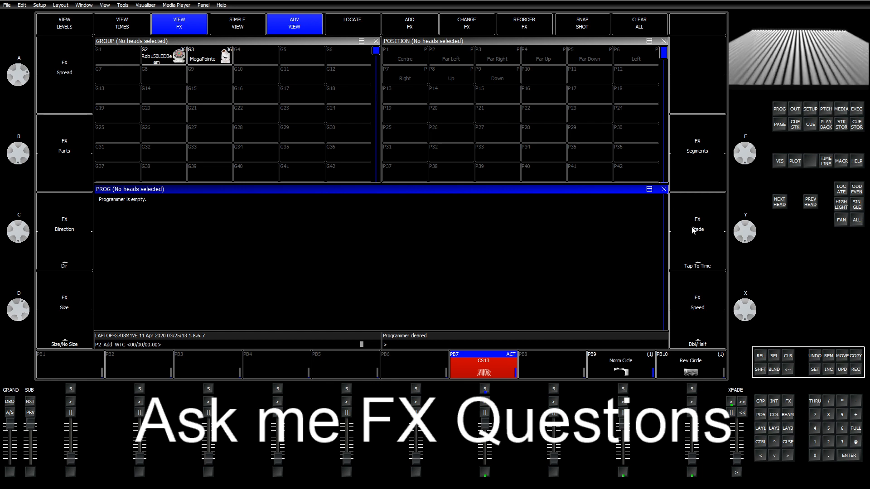
# Select the Rob150LEDBeam group with nothing else selected.
pyautogui.click(761, 429)
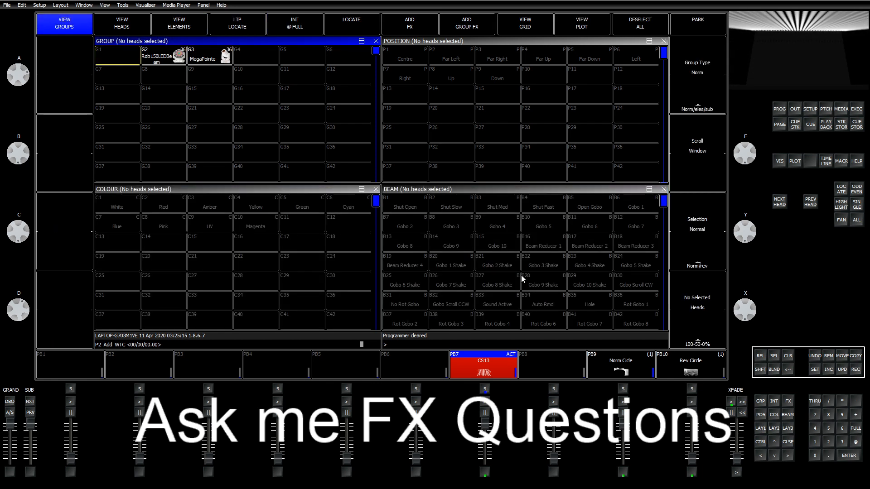
pyautogui.click(224, 60)
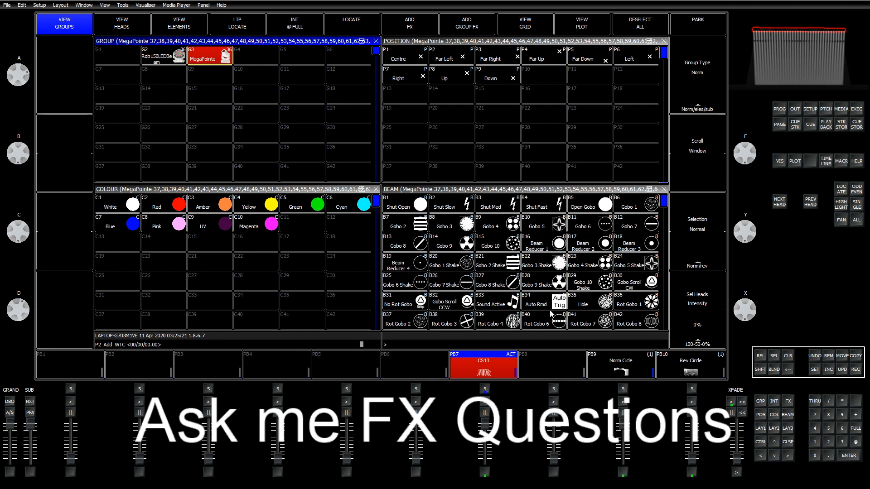
pyautogui.click(788, 358)
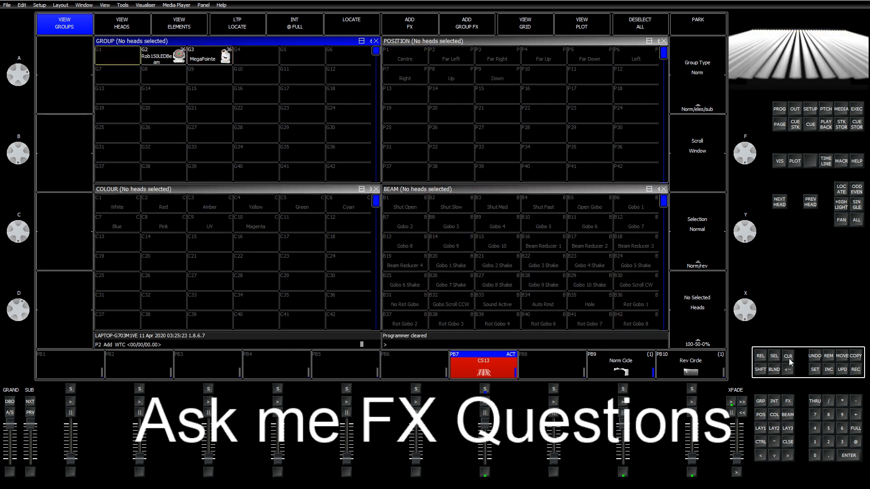
pyautogui.click(165, 54)
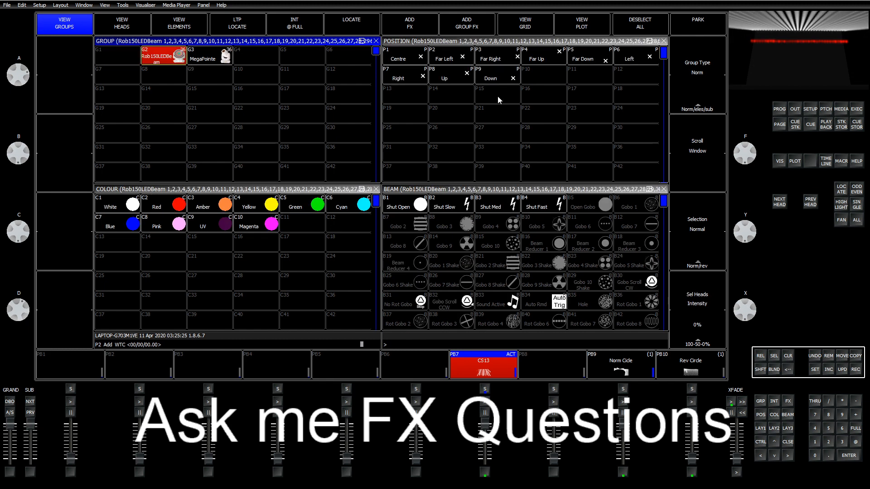
# Open the patched Rob150LEDBeam Mode 1 head in the Head Editor and display its channels.
pyautogui.click(825, 113)
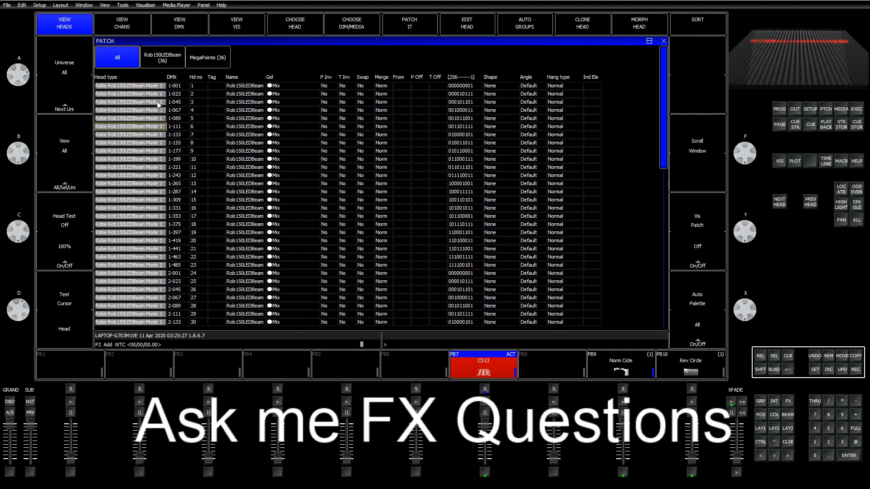
pyautogui.click(292, 30)
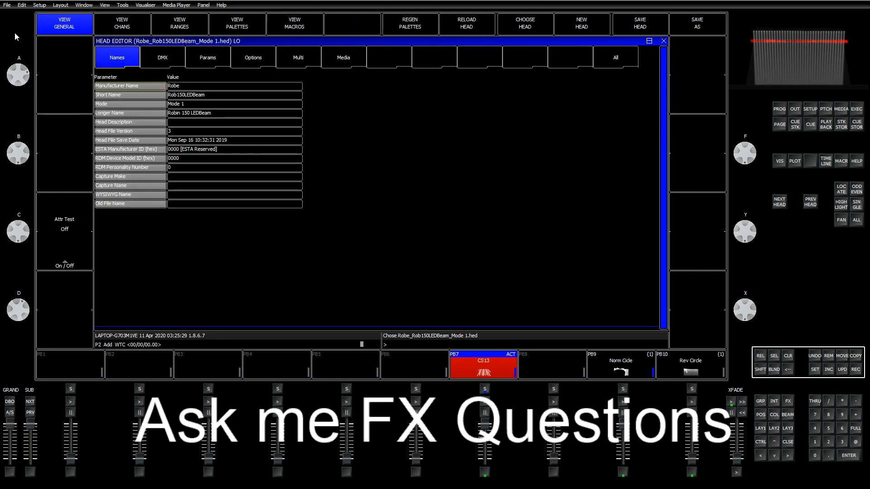
pyautogui.click(118, 24)
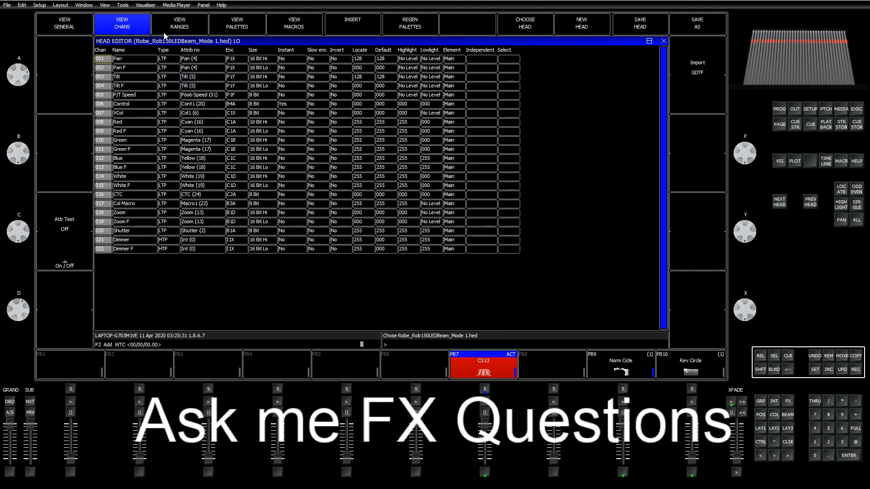
# Insert two additional ranges for the Zoom channel in the head's range list, just below its existing Wide To Narrow range.
pyautogui.click(180, 23)
pyautogui.press('Down')
pyautogui.press('Down')
pyautogui.press('Down')
pyautogui.press('Down')
pyautogui.press('Down')
pyautogui.press('Down')
pyautogui.press('Down')
pyautogui.press('Down')
pyautogui.press('Down')
pyautogui.press('Down')
pyautogui.press('Down')
pyautogui.press('Down')
pyautogui.press('Down')
pyautogui.press('Down')
pyautogui.press('Down')
pyautogui.press('Down')
pyautogui.press('Down')
pyautogui.press('Down')
pyautogui.press('Down')
pyautogui.press('Down')
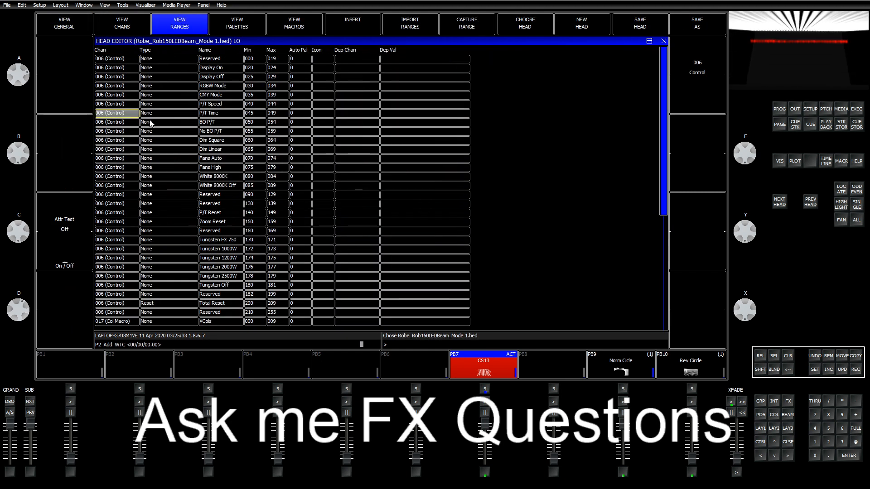
pyautogui.press('Down')
pyautogui.press('Down')
pyautogui.press('Down')
pyautogui.press('Down')
pyautogui.press('Down')
pyautogui.press('Down')
pyautogui.press('Down')
pyautogui.press('Down')
pyautogui.press('Down')
pyautogui.press('Down')
pyautogui.press('Down')
pyautogui.press('Down')
pyautogui.press('Down')
pyautogui.press('Down')
pyautogui.press('Down')
pyautogui.press('Down')
pyautogui.press('Down')
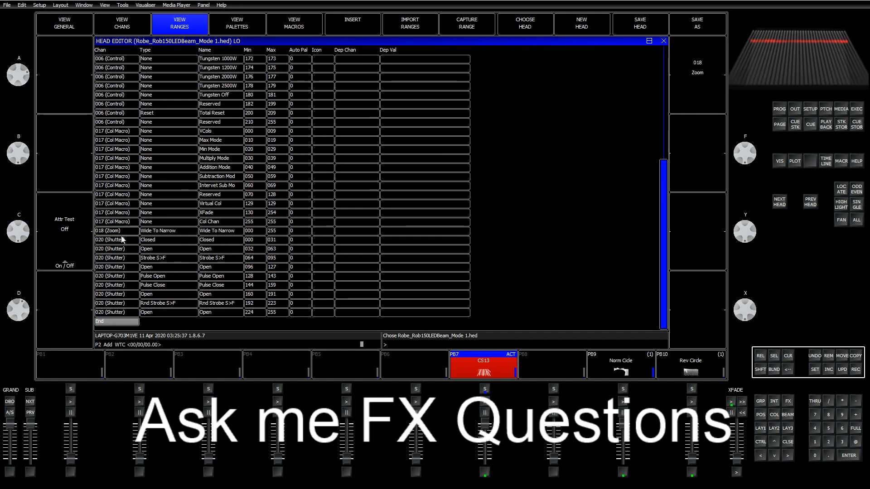
pyautogui.click(354, 23)
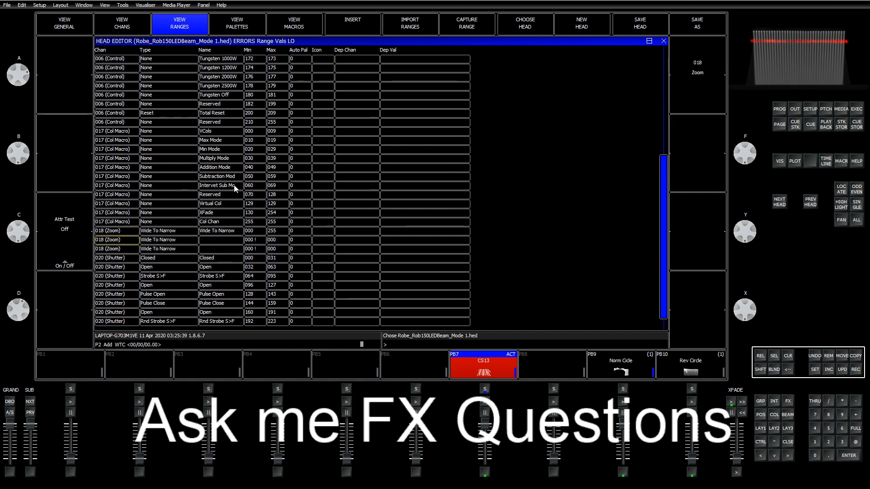
# Set the range type of the first Zoom range to Wide and of the third to Narrow.
pyautogui.click(145, 233)
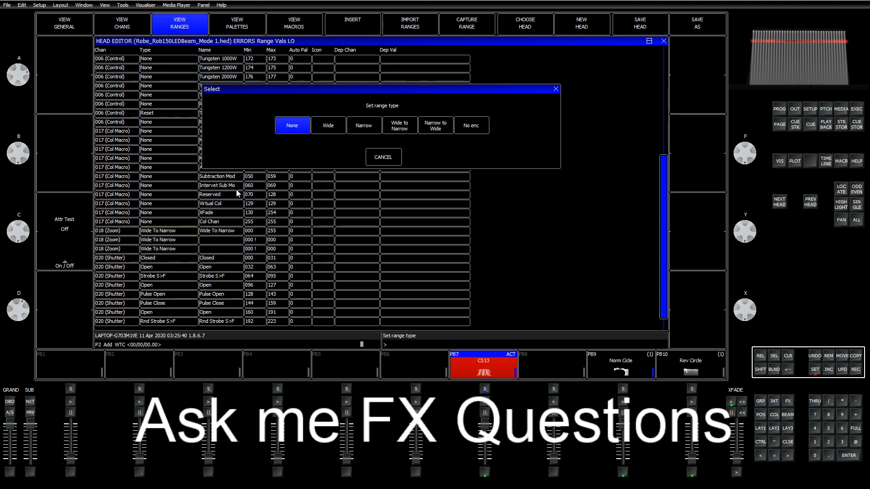
pyautogui.click(332, 123)
pyautogui.click(155, 249)
pyautogui.click(361, 131)
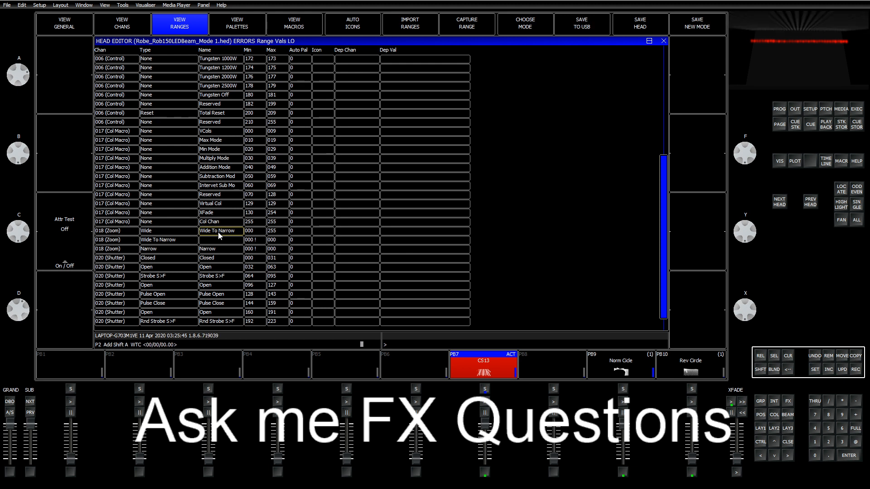
# Name the first Zoom range Wide and the second Zoom range Wide To Narrow.
pyautogui.write('Wide')
pyautogui.press('Return')
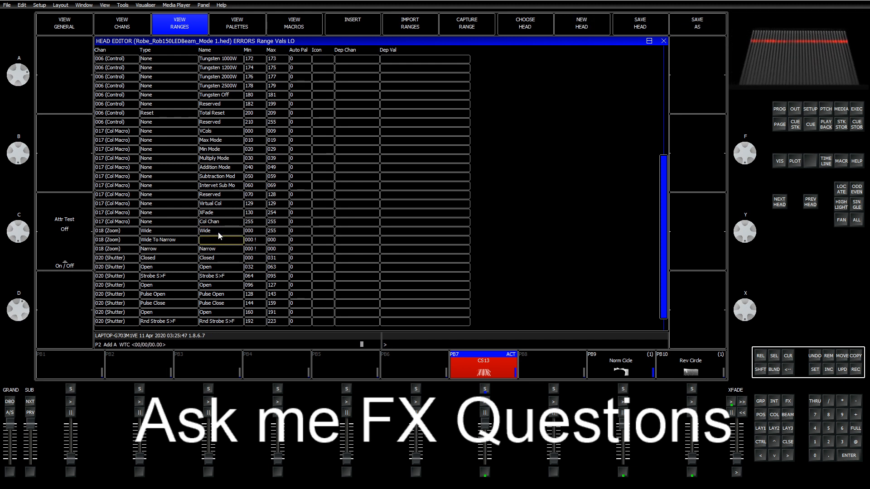
pyautogui.press('Left')
pyautogui.press('Right')
pyautogui.write('Wide To')
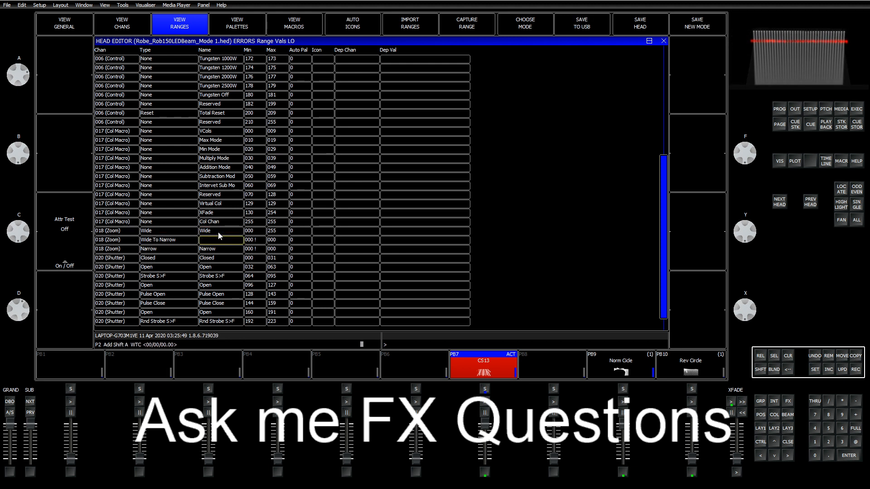
pyautogui.write(' Narrow')
pyautogui.press('Return')
# Set the Zoom range limits to 000–000 for Wide, 001–254 for Wide To Narrow and 255–255 for Narrow.
pyautogui.press('Right')
pyautogui.press('Up')
pyautogui.press('Down')
pyautogui.press('Left')
pyautogui.write('1')
pyautogui.press('Return')
pyautogui.press('Right')
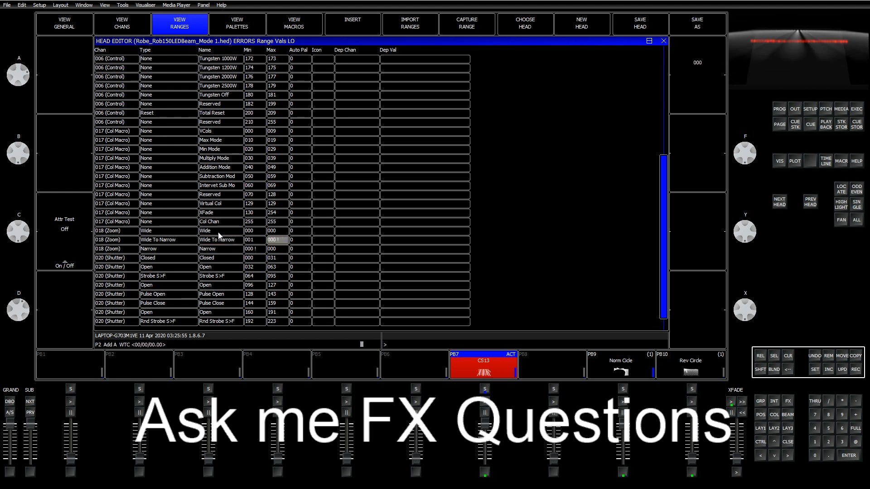
pyautogui.press('Down')
pyautogui.write('255')
pyautogui.press('Return')
pyautogui.press('Left')
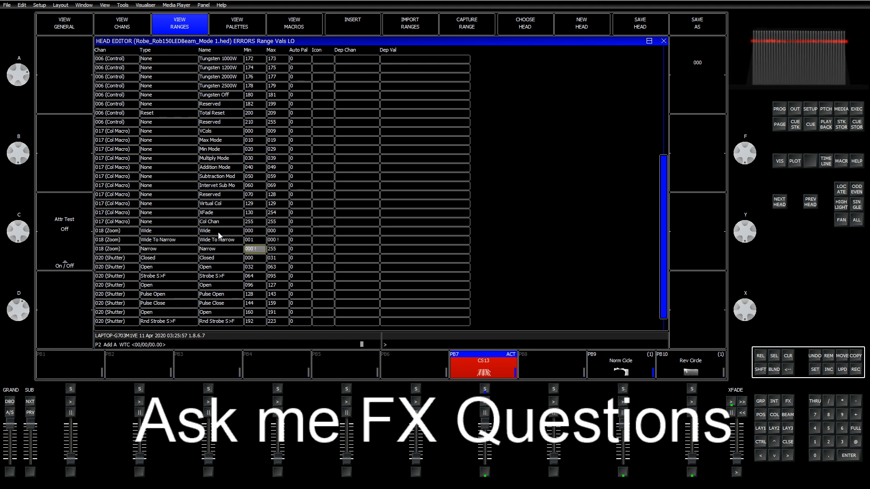
pyautogui.press('Up')
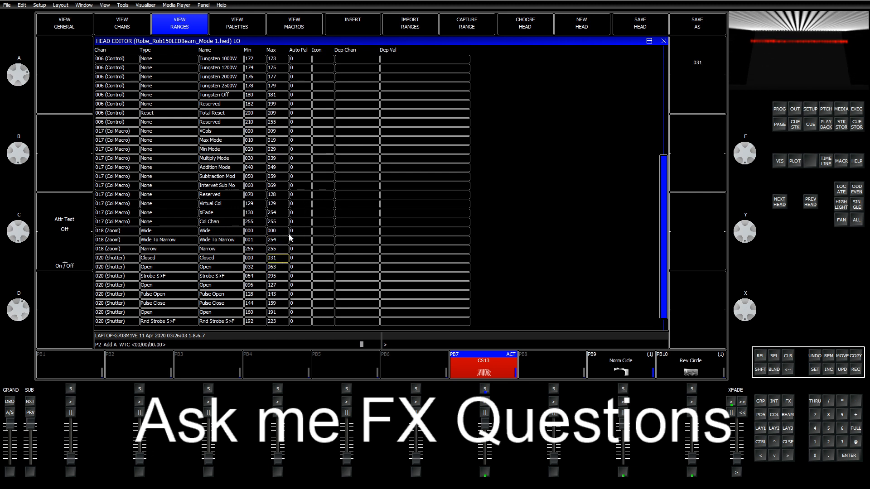
# Set Auto Pal to 1 for all three Zoom ranges.
pyautogui.moveTo(291, 236); pyautogui.dragTo(294, 244)
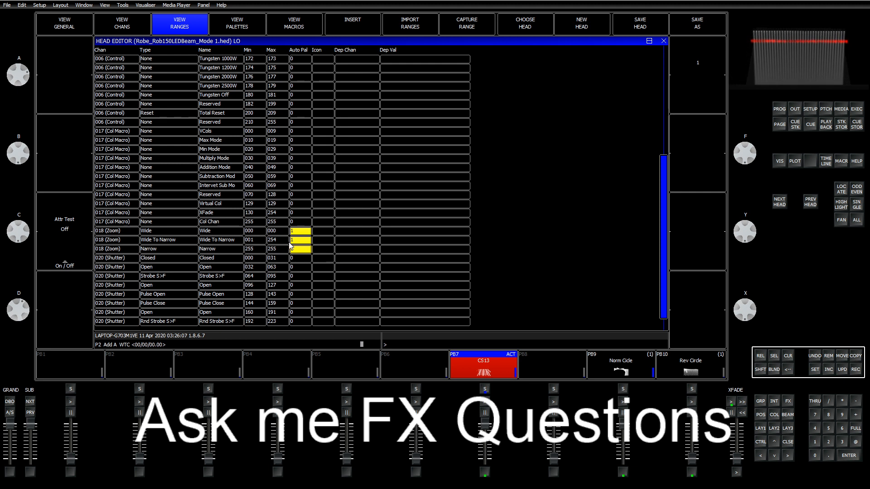
pyautogui.click(293, 261)
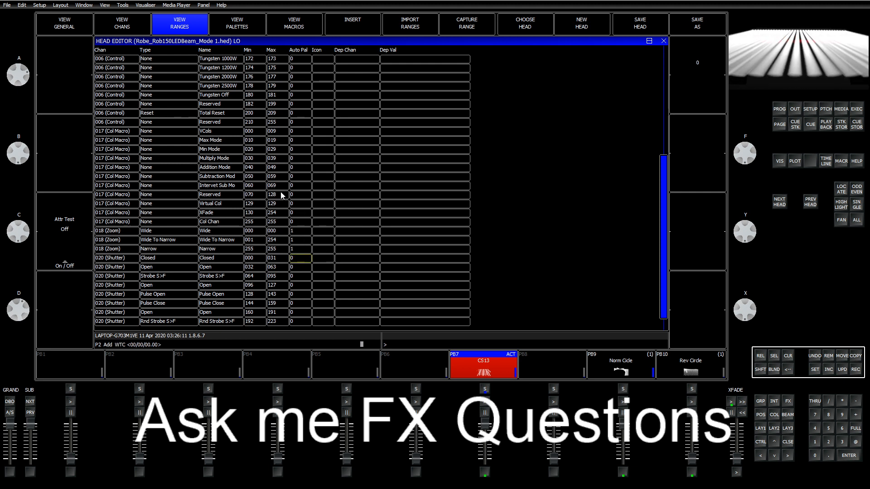
pyautogui.moveTo(291, 180); pyautogui.dragTo(295, 189)
pyautogui.scroll(20, 297, 208)
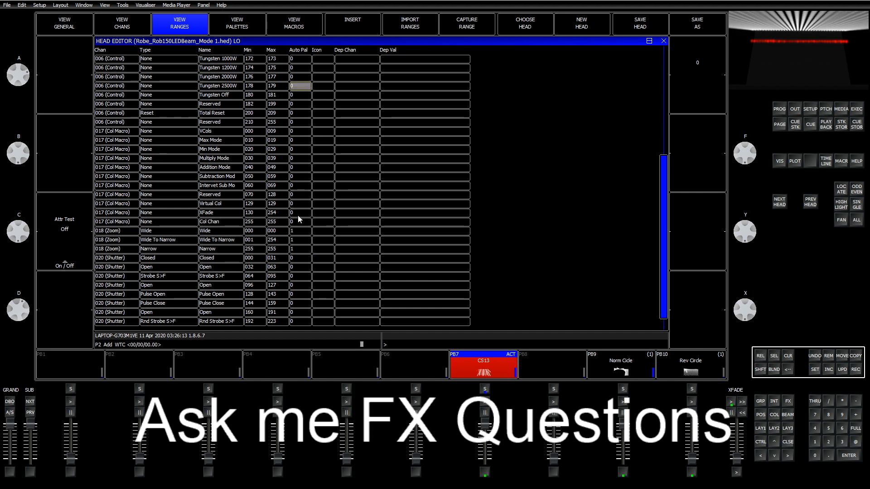
pyautogui.scroll(6, 297, 225)
pyautogui.scroll(-20, 295, 233)
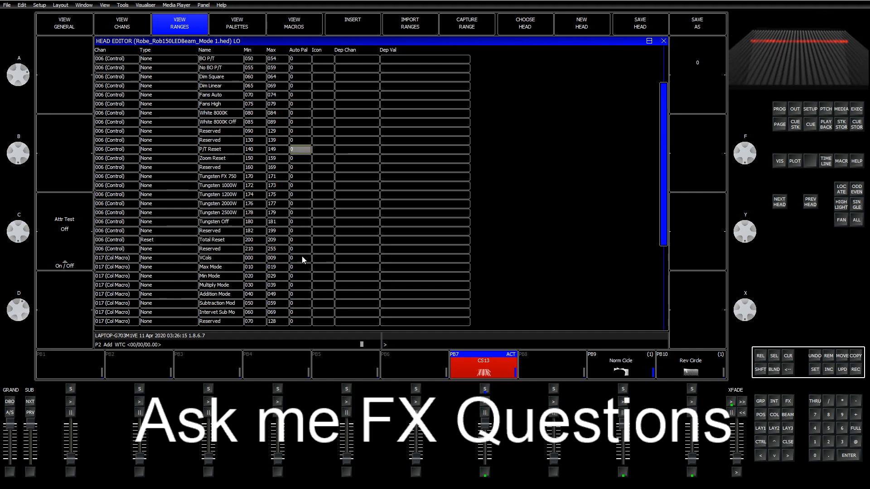
pyautogui.scroll(-5, 307, 245)
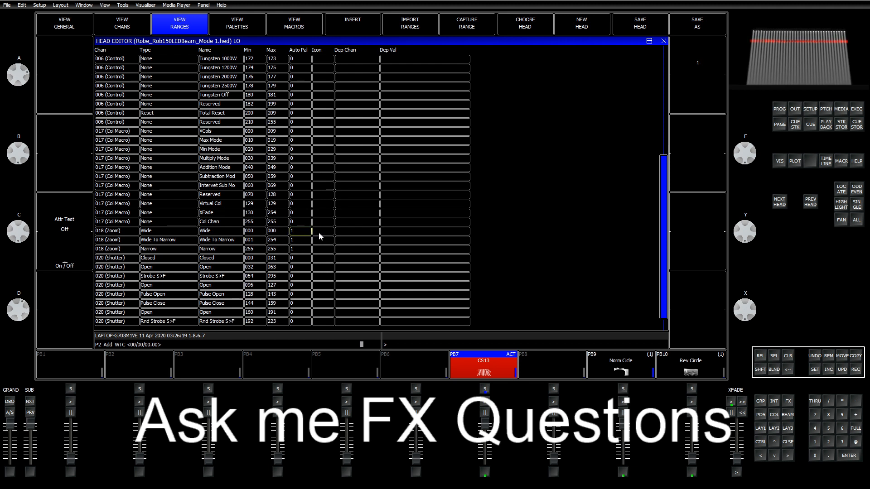
# Assign the large plain white circle icon to all three Zoom ranges.
pyautogui.keyDown('shift'); pyautogui.click(329, 241); pyautogui.keyUp('shift')
pyautogui.hotkey('shift', 'Down')
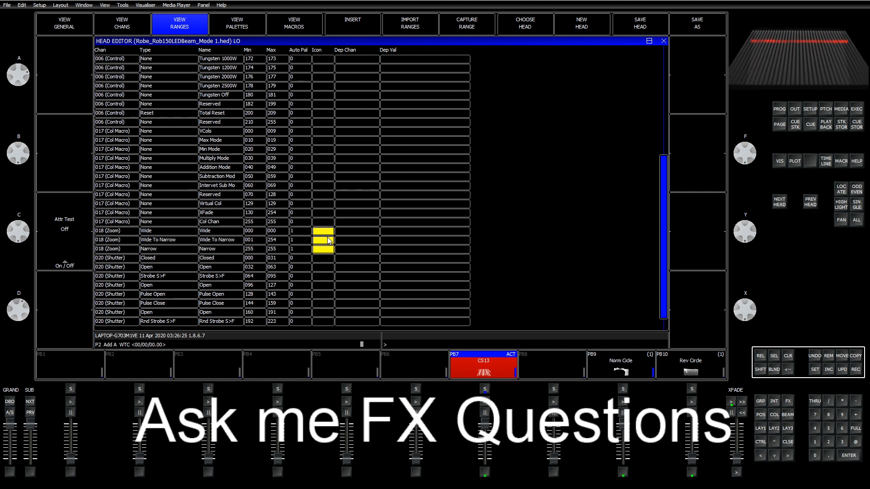
pyautogui.click(815, 371)
pyautogui.press('Return')
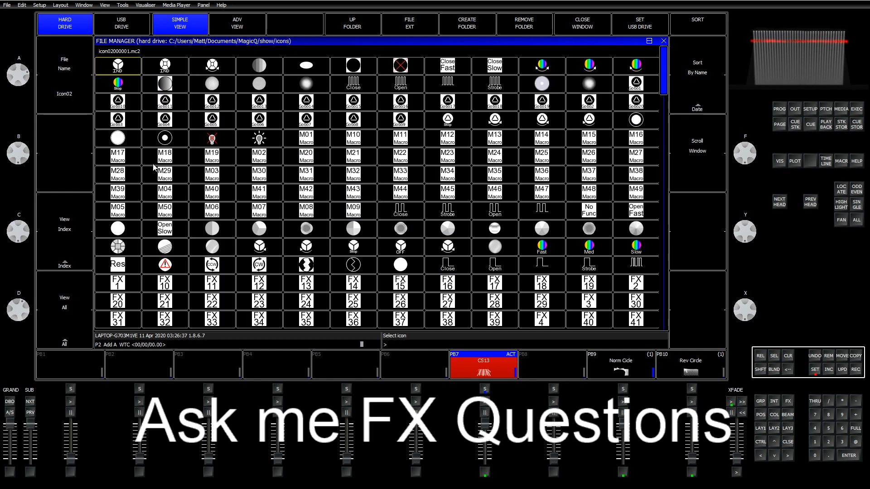
pyautogui.click(122, 141)
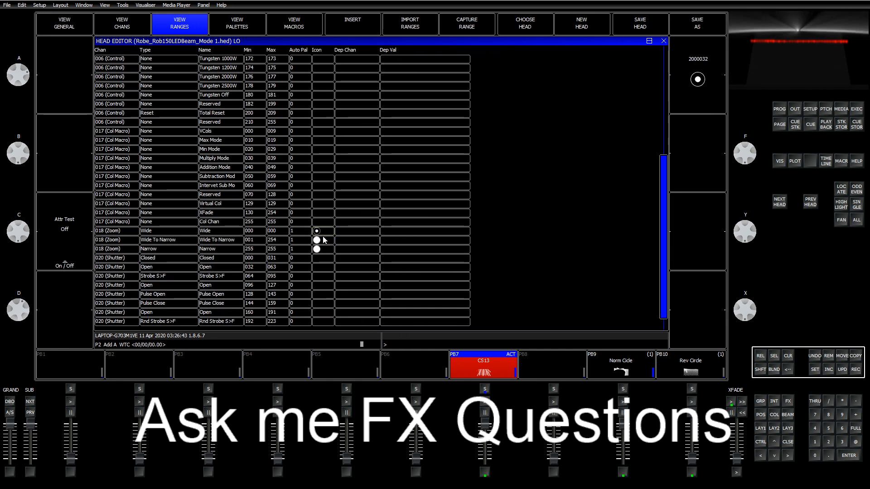
# Change the icons to a medium circle for Wide To Narrow and a small dot for Narrow, keeping the large circle for Wide.
pyautogui.scroll(1, 323, 240)
pyautogui.scroll(-2, 323, 240)
pyautogui.scroll(1, 323, 243)
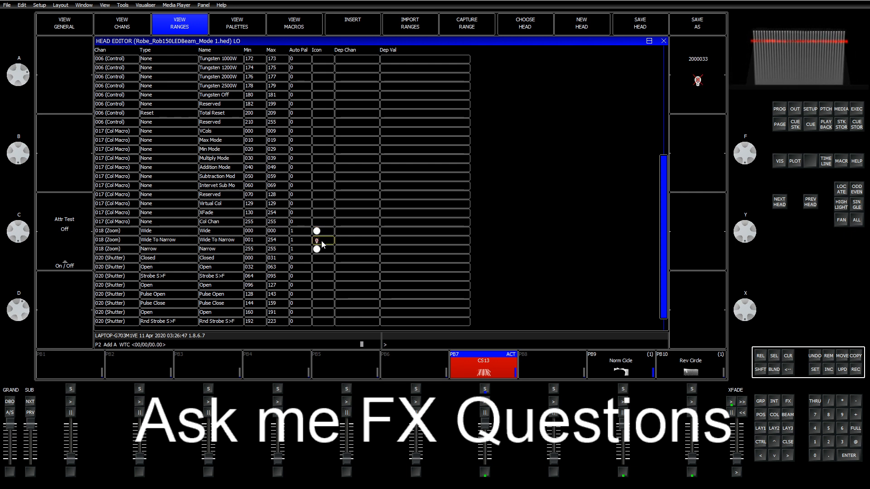
pyautogui.scroll(-1, 323, 243)
pyautogui.scroll(1, 323, 244)
pyautogui.scroll(-1, 324, 243)
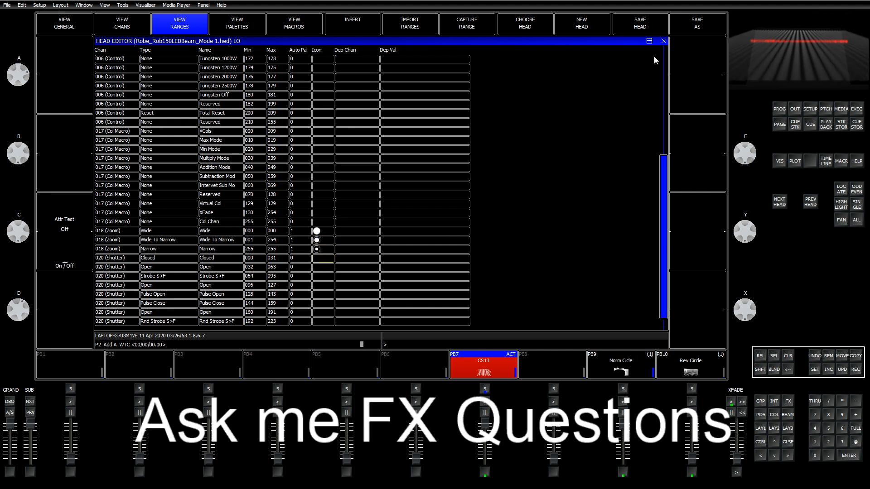
# Save the edited Rob150LEDBeam head and regenerate its palettes.
pyautogui.click(640, 27)
pyautogui.click(327, 130)
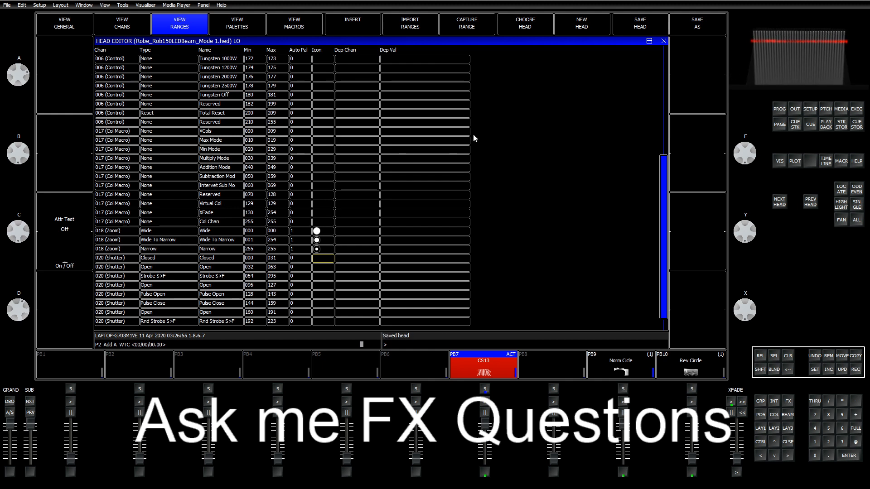
pyautogui.click(64, 23)
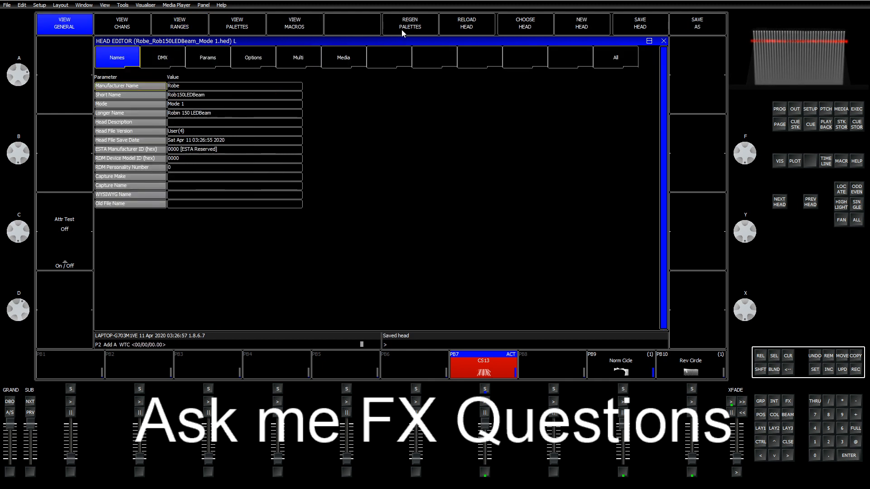
pyautogui.click(412, 23)
# Try the Zoom Narrow, Zoom Med and Zoom Wide beam palettes on the Rob150LEDBeam heads, finishing on Zoom Wide.
pyautogui.click(758, 426)
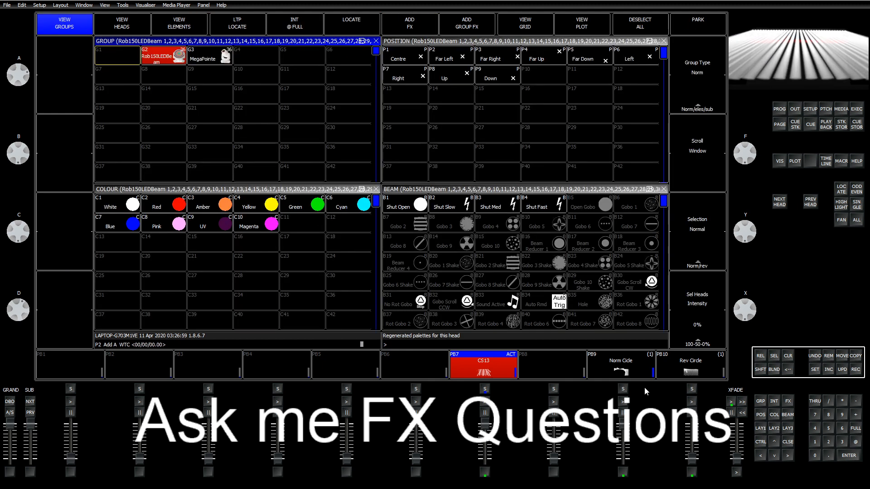
pyautogui.click(556, 188)
pyautogui.scroll(-5, 561, 265)
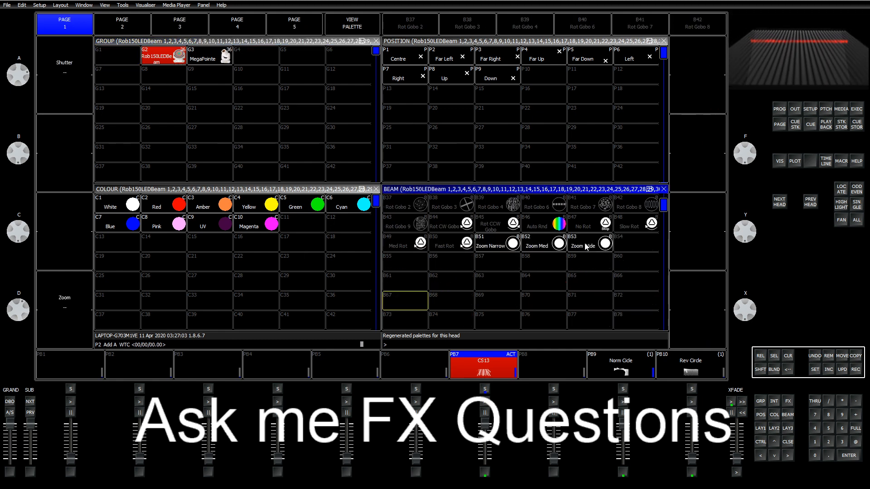
pyautogui.click(499, 245)
pyautogui.click(542, 247)
pyautogui.click(505, 249)
pyautogui.click(557, 249)
pyautogui.click(603, 252)
pyautogui.click(553, 250)
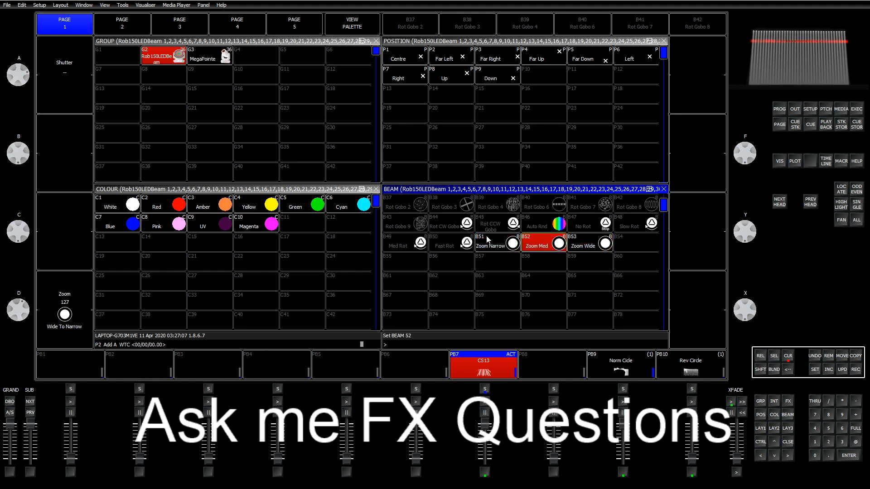
pyautogui.click(489, 241)
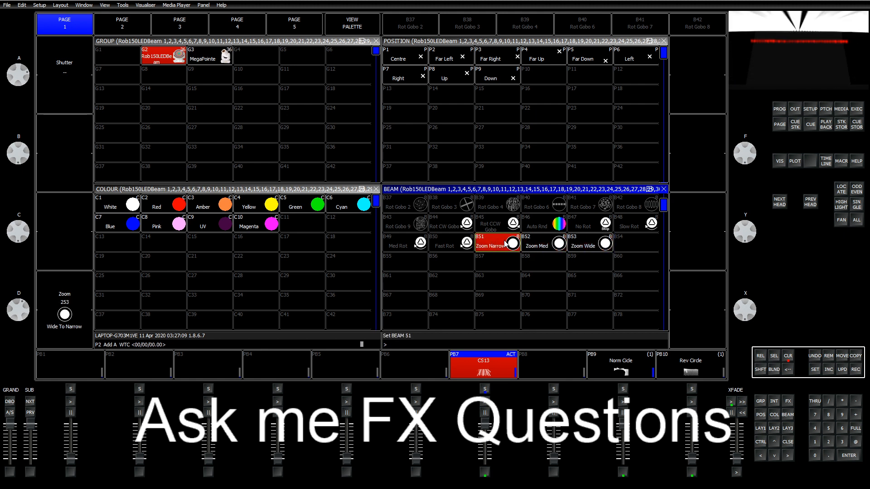
pyautogui.click(544, 246)
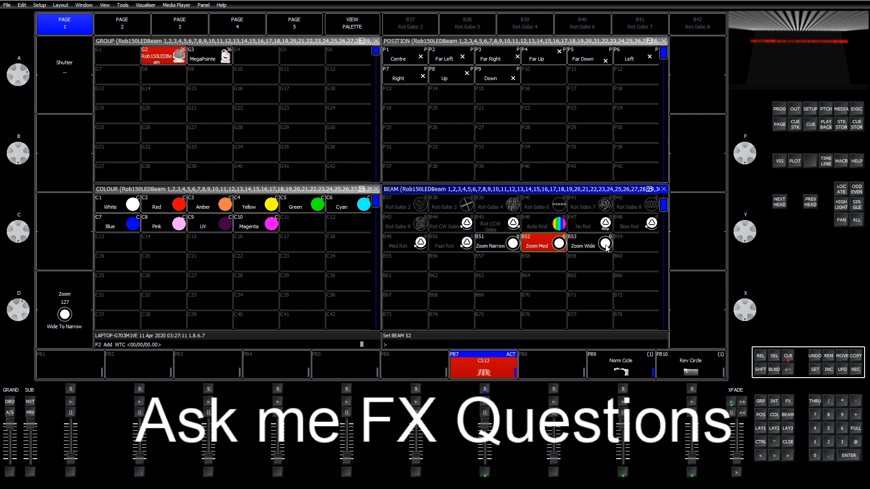
pyautogui.click(603, 248)
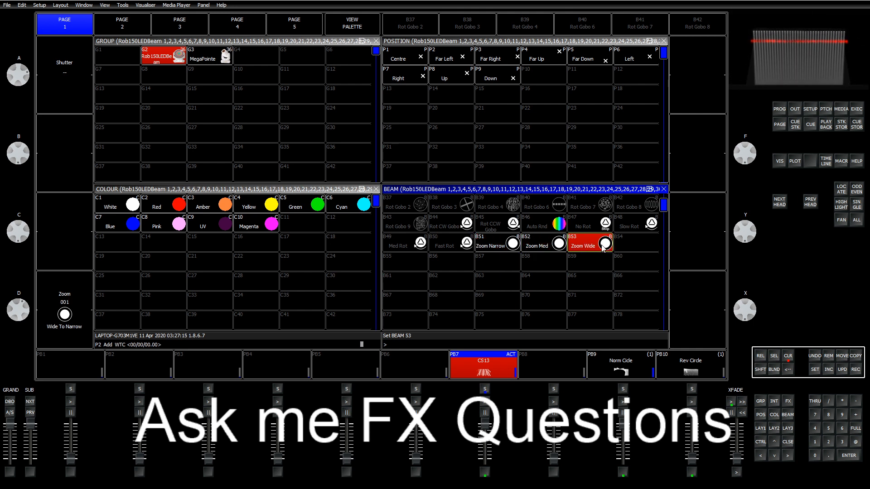
# Set the selected heads' Zoom to 000 and remove the Zoom Narrow, Zoom Med and Zoom Wide beam palettes.
pyautogui.click(87, 299)
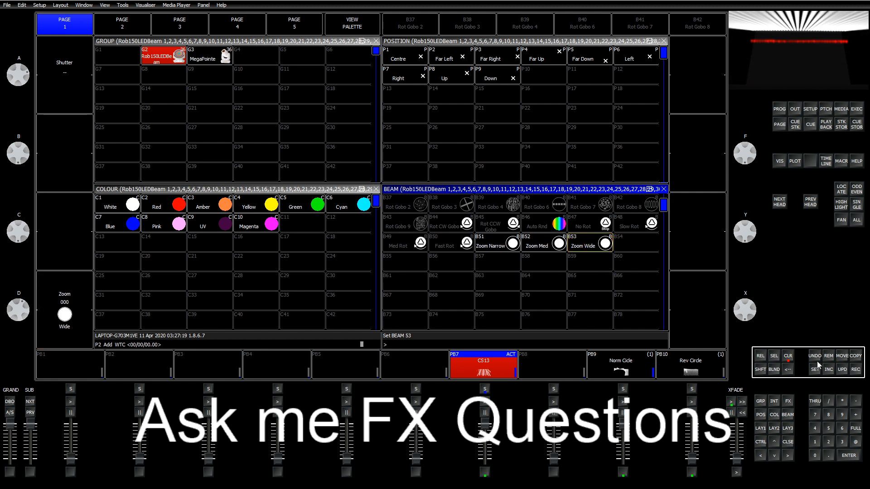
pyautogui.moveTo(473, 249); pyautogui.dragTo(637, 261)
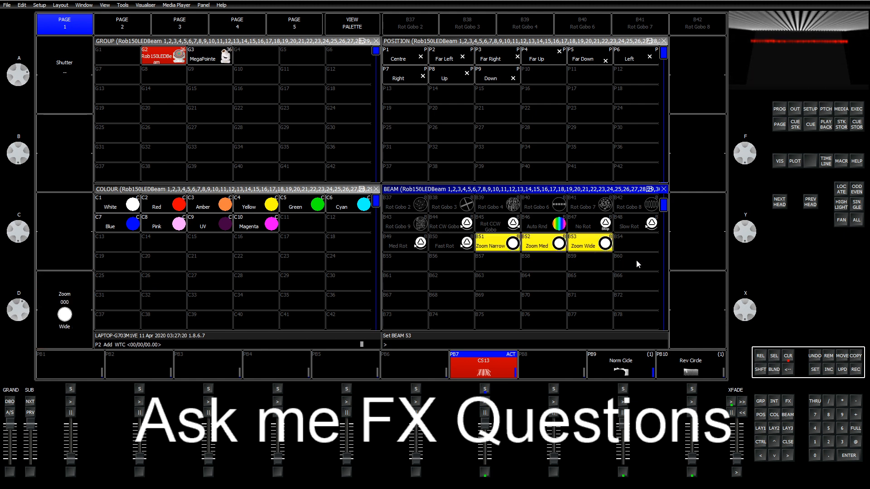
pyautogui.click(833, 356)
pyautogui.press('Return')
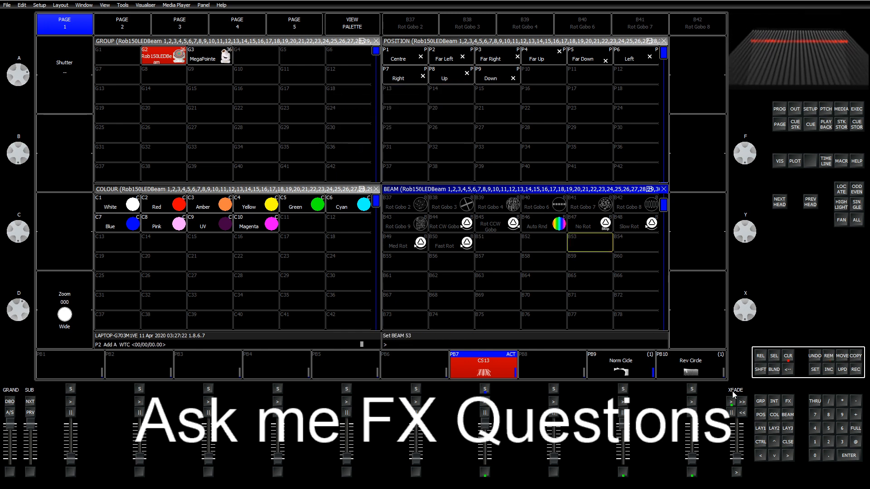
# Open the Rob150LEDBeam head for editing from the patch and regenerate its palettes.
pyautogui.click(762, 432)
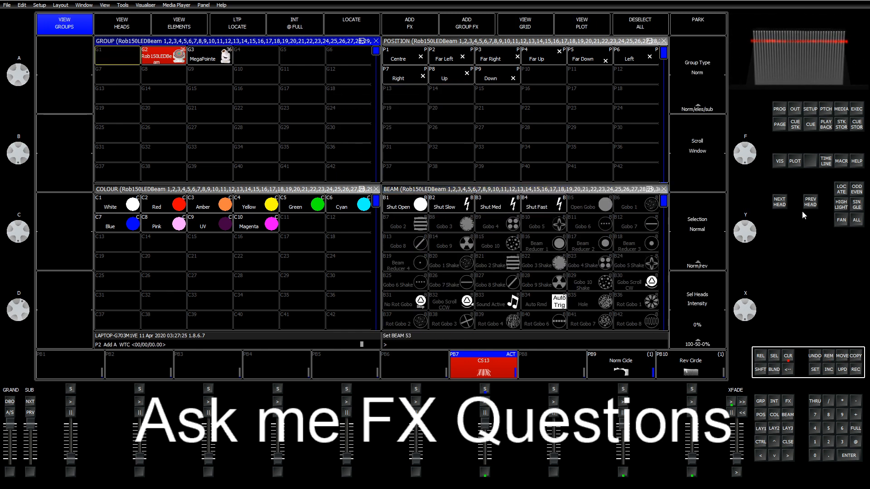
pyautogui.click(826, 109)
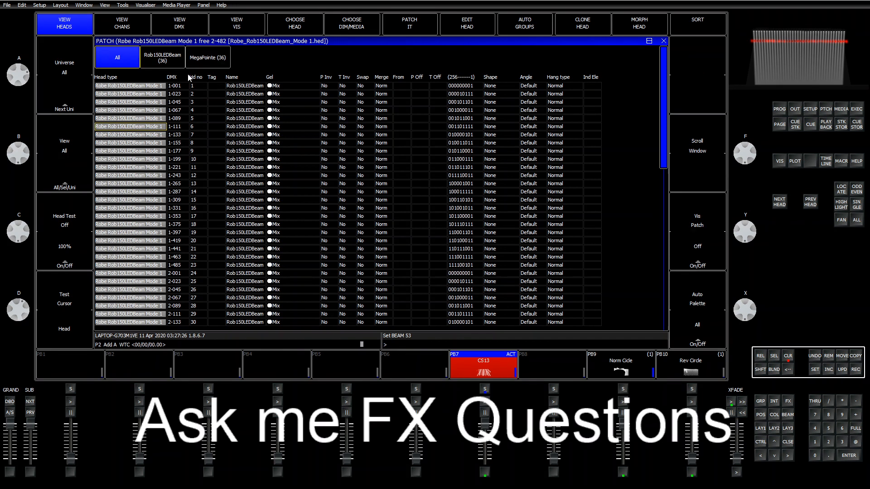
pyautogui.click(455, 26)
pyautogui.click(391, 30)
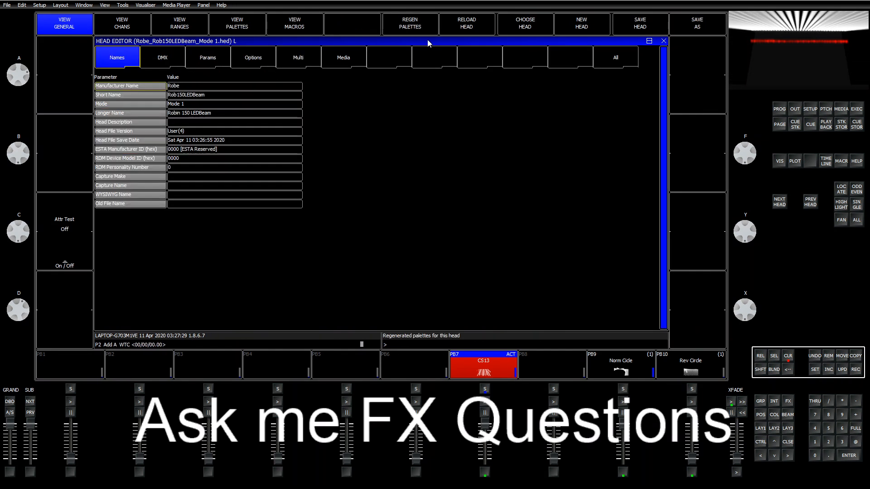
# Apply the Zoom Narrow beam palette to the Rob150LEDBeam heads and raise their Zoom to 255.
pyautogui.click(763, 432)
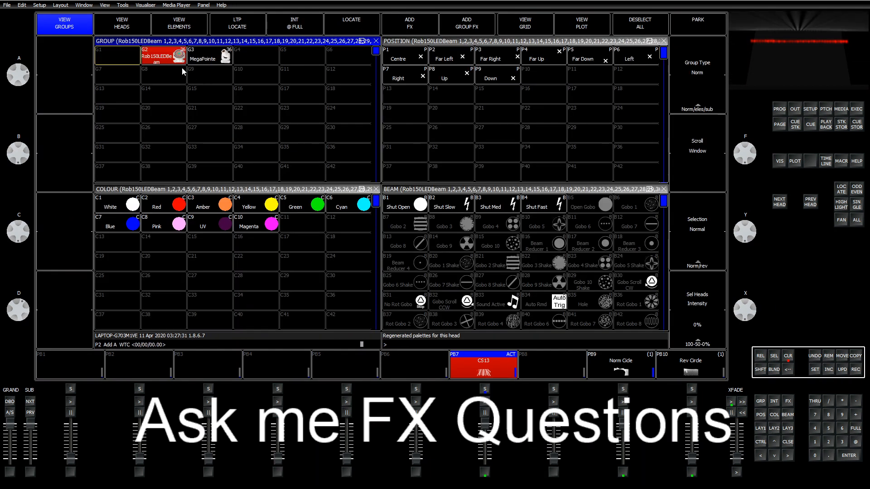
pyautogui.click(489, 252)
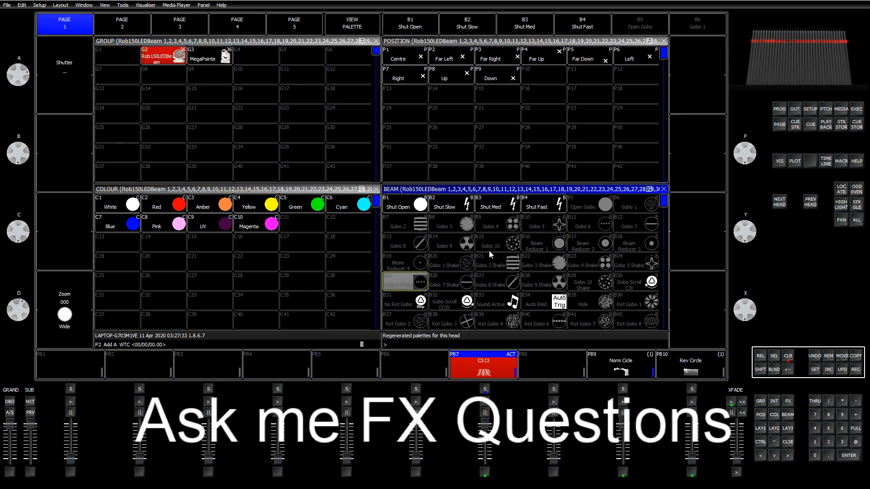
pyautogui.scroll(-4, 488, 250)
pyautogui.click(497, 283)
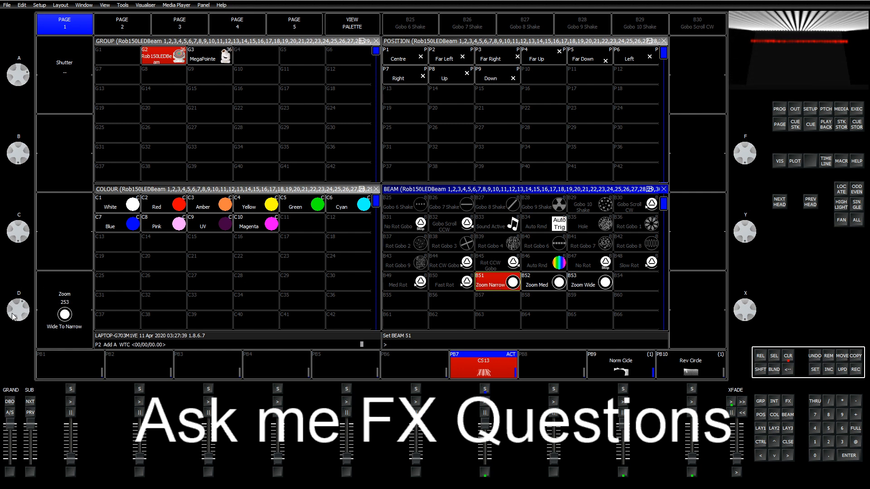
pyautogui.moveTo(13, 316); pyautogui.dragTo(13, 326)
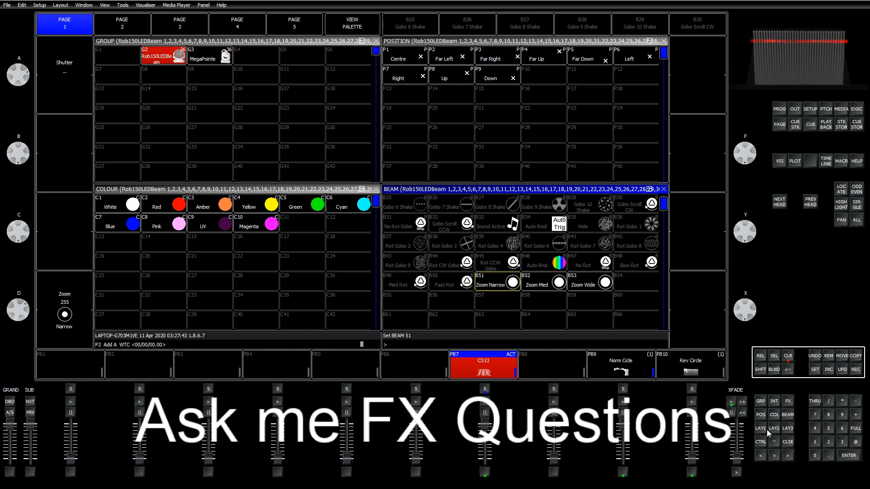
# Edit the Rob150LEDBeam head's ranges, setting Auto Pal to 3 for the Wide To Narrow zoom range, and save the head.
pyautogui.click(761, 402)
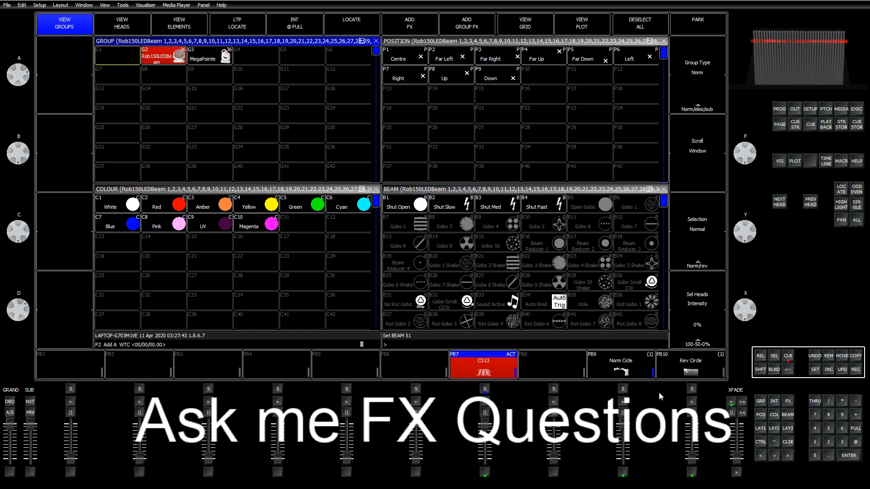
pyautogui.click(814, 110)
pyautogui.click(826, 110)
pyautogui.press('shift')
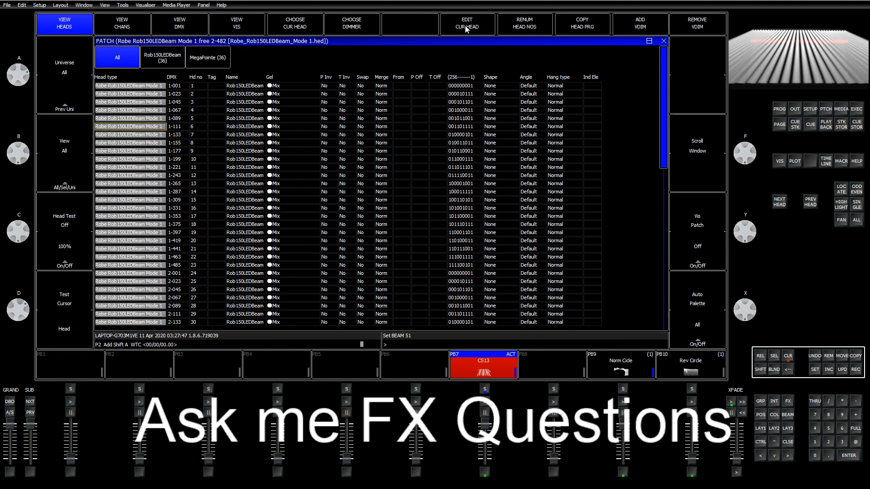
pyautogui.click(466, 28)
pyautogui.click(183, 34)
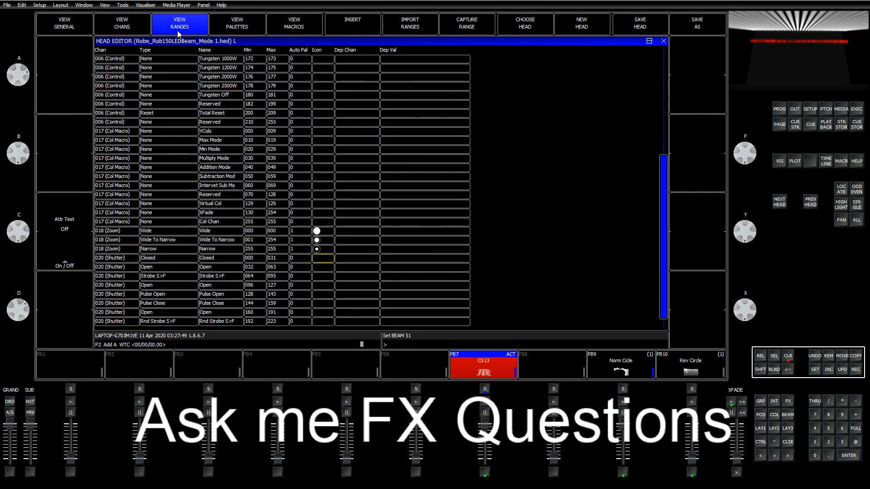
pyautogui.click(331, 241)
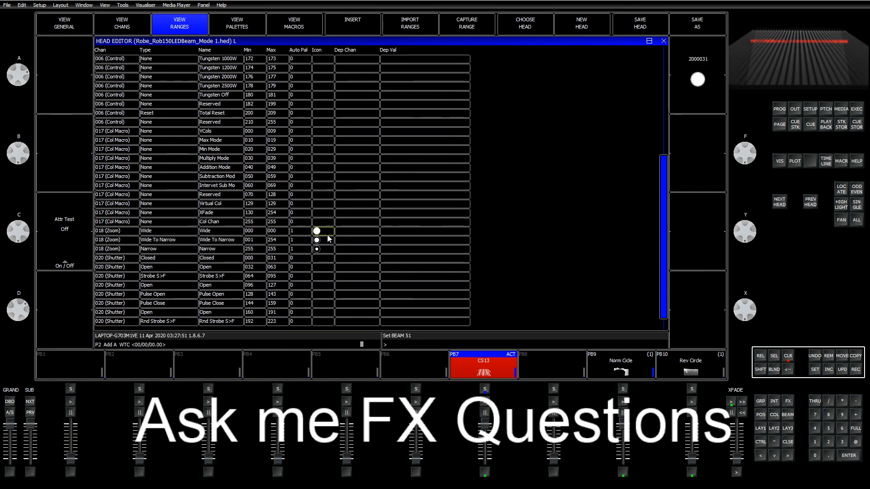
pyautogui.click(295, 233)
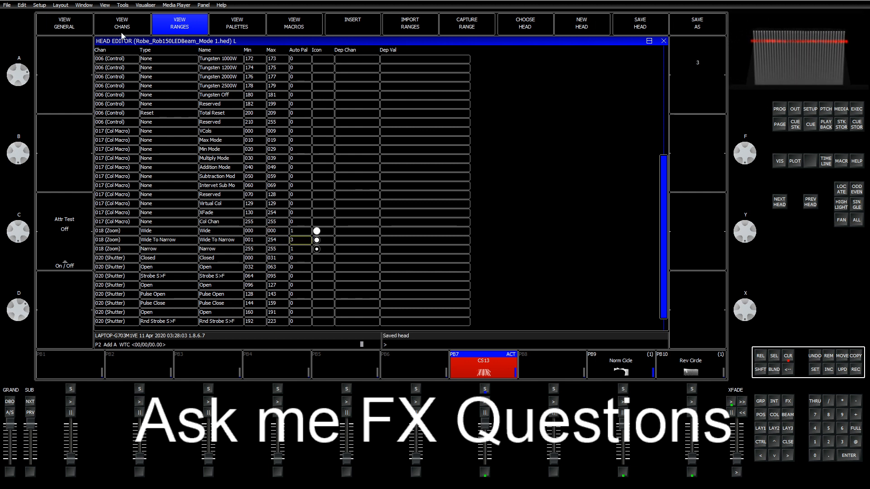
# Regenerate the edited head's palettes and check the Zoom entries among the beam palettes.
pyautogui.click(53, 30)
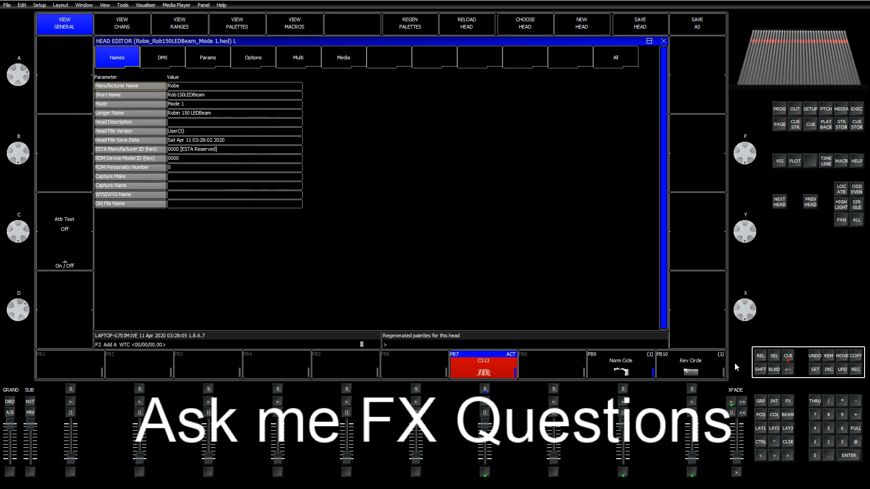
pyautogui.click(757, 427)
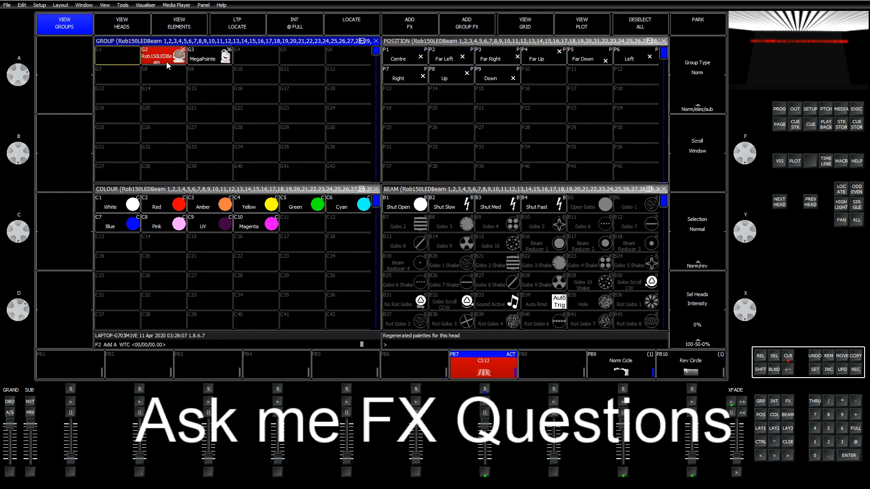
pyautogui.click(607, 203)
pyautogui.scroll(-5, 542, 276)
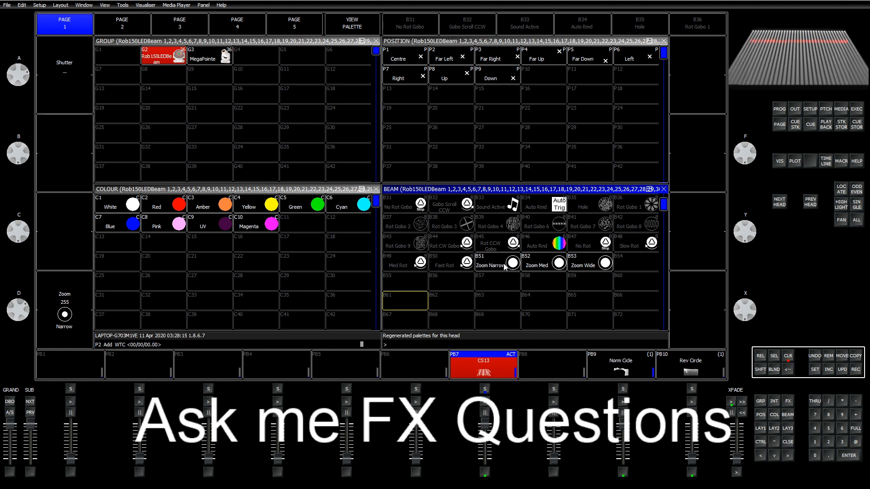
# Clear the programmer and remove all the beam palettes.
pyautogui.click(790, 357)
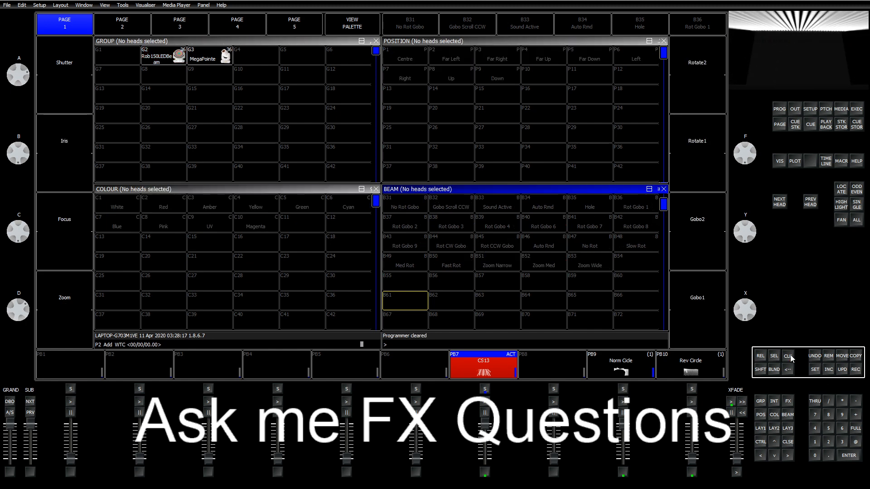
pyautogui.keyDown('shift'); pyautogui.click(442, 205); pyautogui.keyUp('shift')
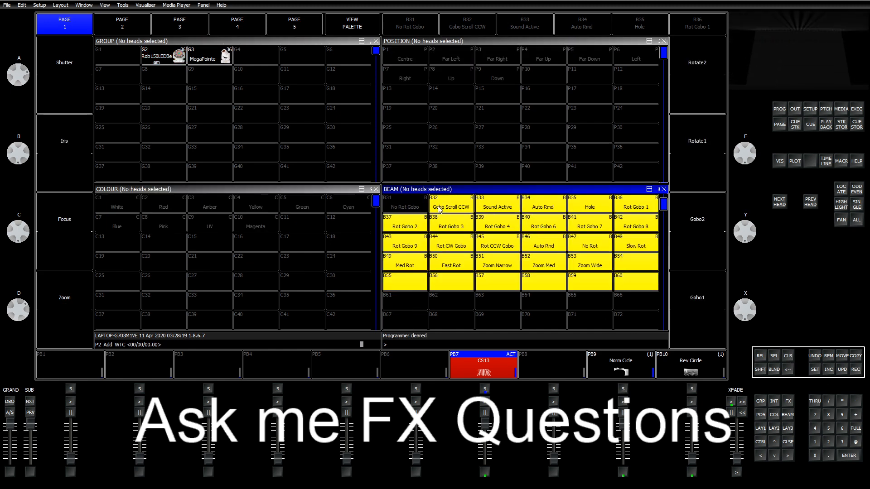
pyautogui.hotkey('shift', 'Up')
pyautogui.hotkey('shift', 'Up')
pyautogui.hotkey('shift', 'Up')
pyautogui.hotkey('shift', 'Up')
pyautogui.hotkey('shift', 'Up')
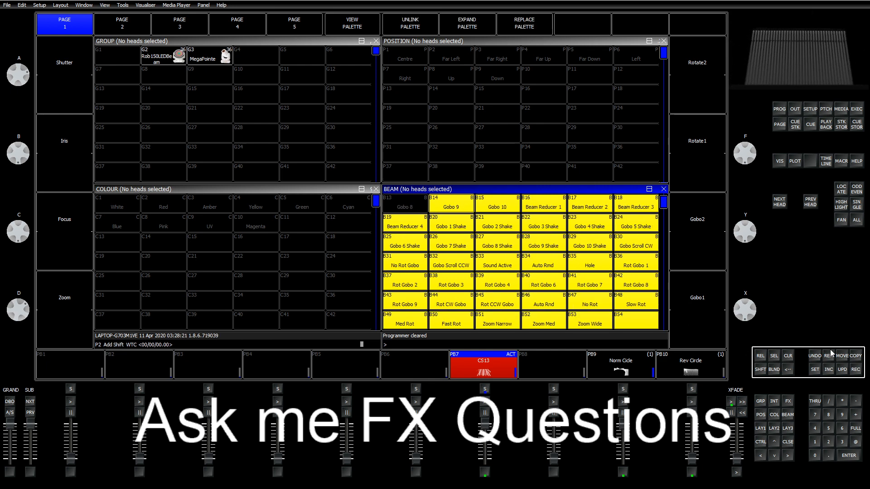
pyautogui.hotkey('shift', 'Left')
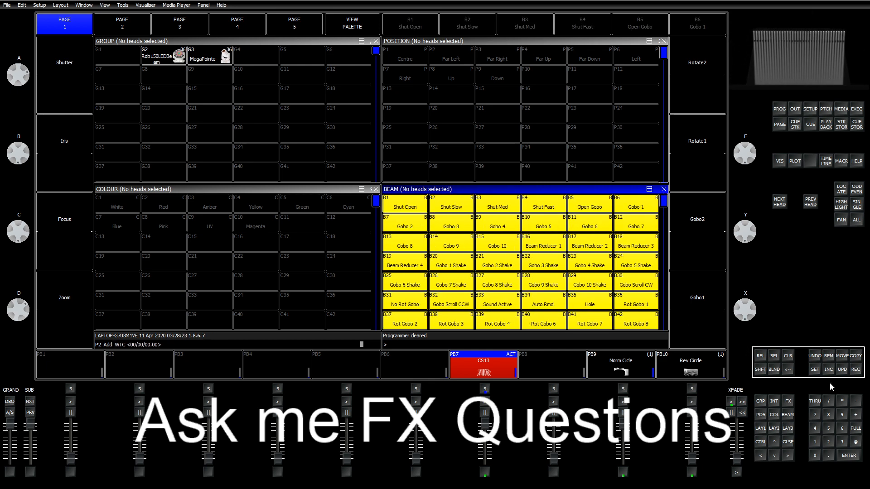
pyautogui.click(829, 361)
pyautogui.click(336, 132)
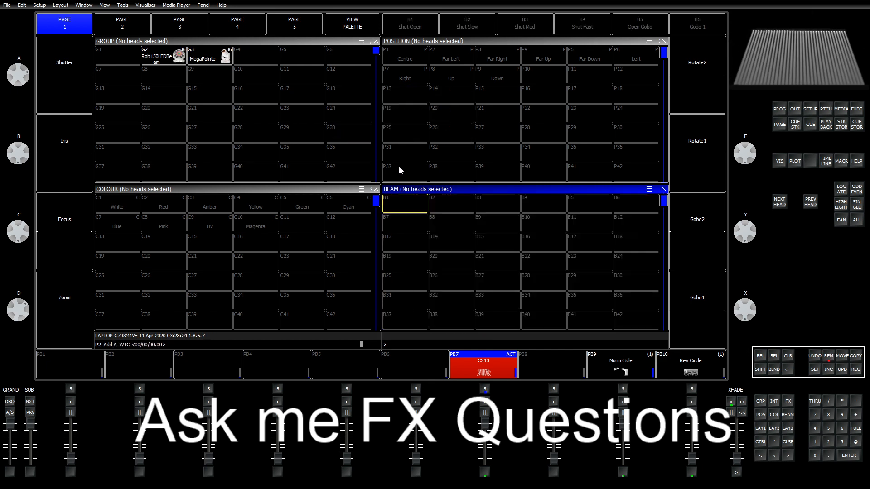
# Reopen the Rob150LEDBeam head in the head editor and regenerate its palettes into the emptied beam slots.
pyautogui.click(761, 402)
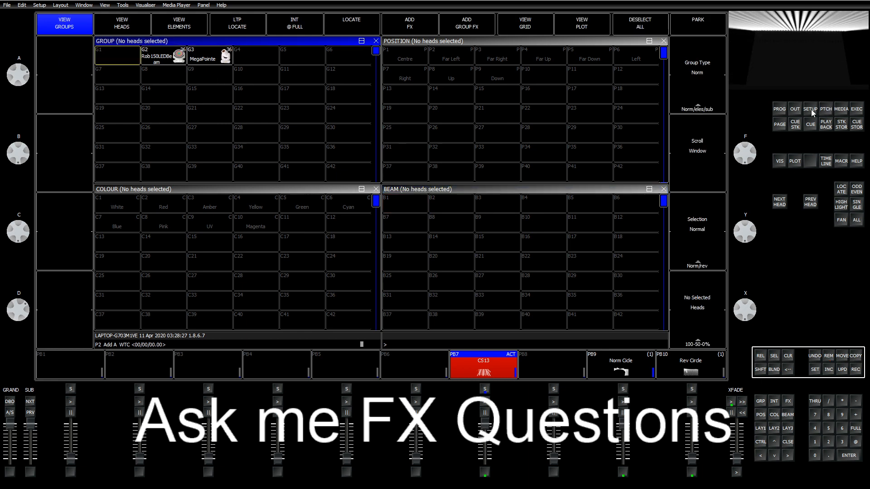
pyautogui.click(828, 112)
pyautogui.click(125, 134)
pyautogui.click(467, 28)
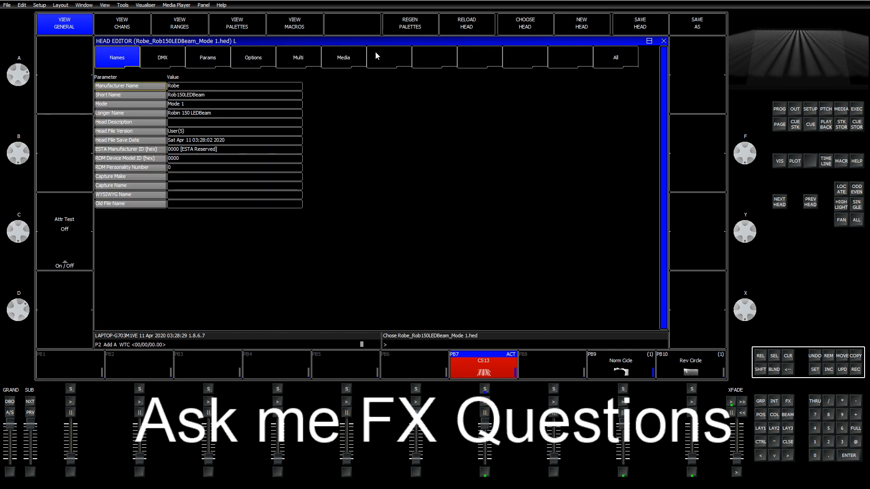
pyautogui.click(410, 25)
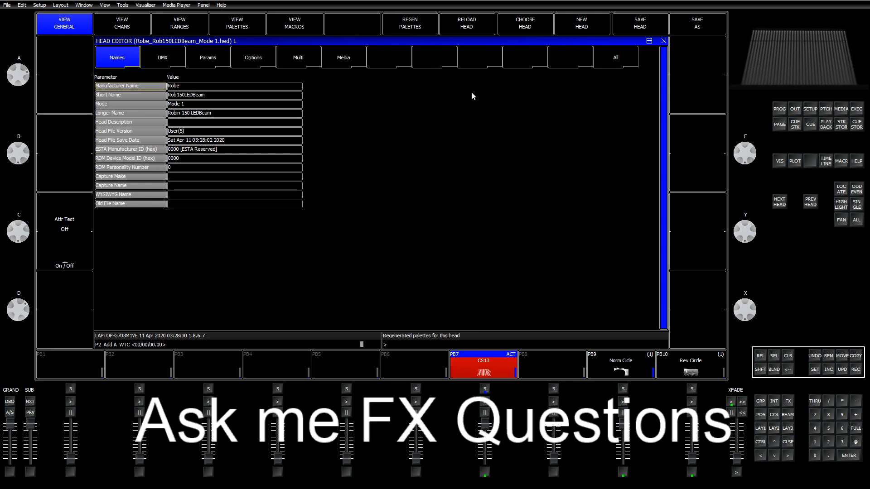
# Try the new Zoom Narrow, Zoom Med and Zoom Wide palettes on the Rob150LEDBeam group, finishing on Zoom Narrow.
pyautogui.click(761, 429)
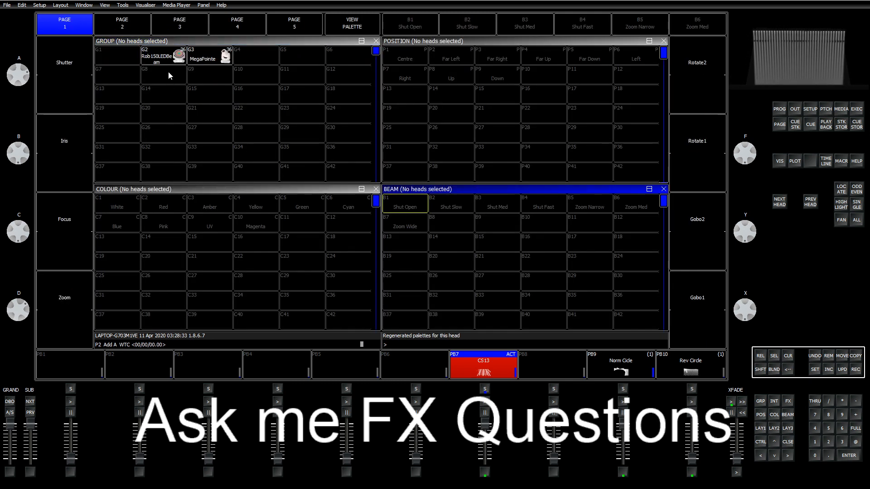
pyautogui.click(167, 56)
pyautogui.click(590, 206)
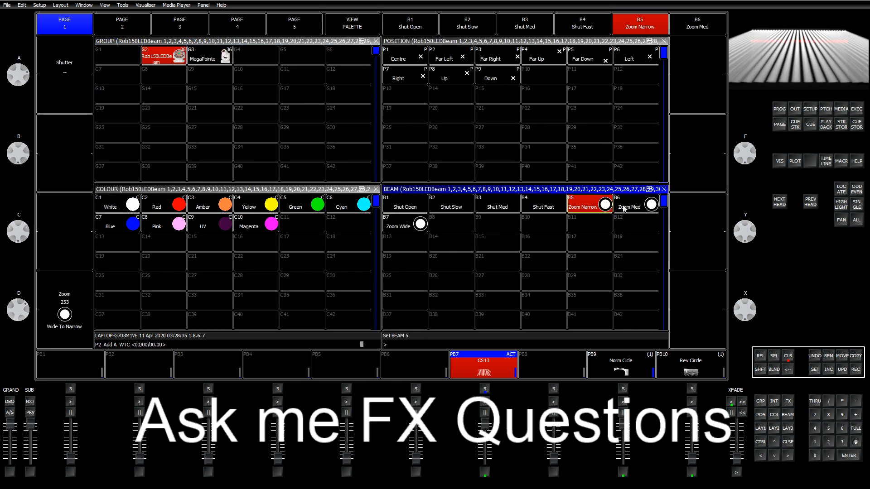
pyautogui.click(624, 209)
pyautogui.click(407, 229)
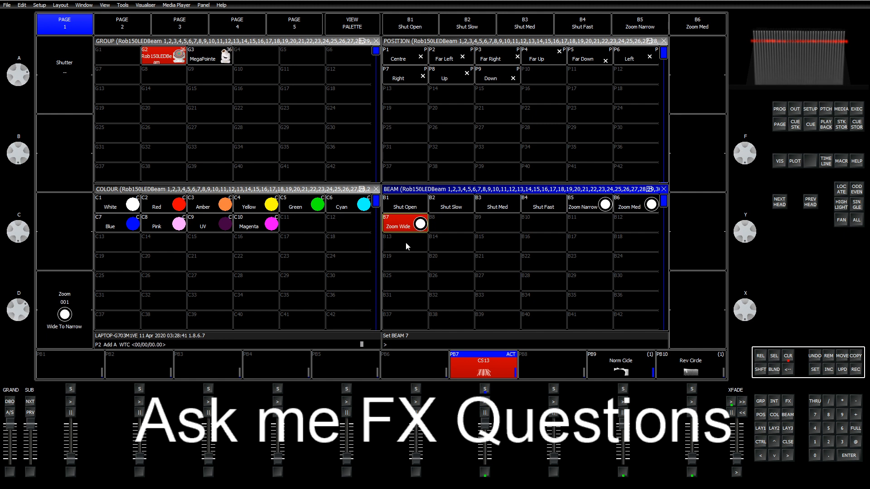
pyautogui.click(593, 200)
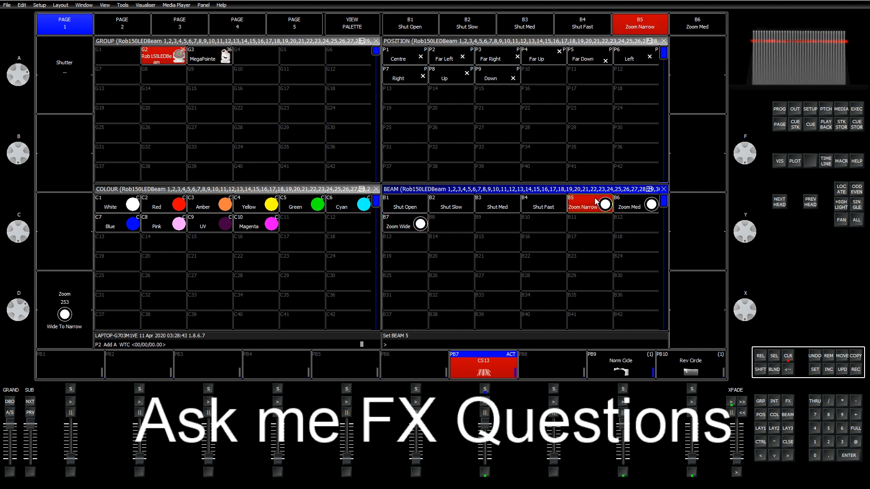
pyautogui.click(398, 228)
pyautogui.click(586, 210)
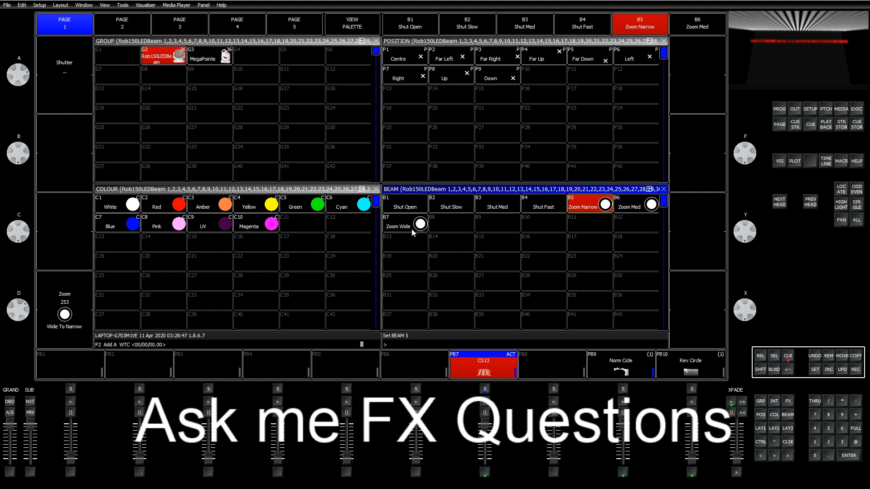
# Open the Rob150LEDBeam head's channel list in the head editor and highlight the Zoom and Zoom F channels.
pyautogui.click(761, 402)
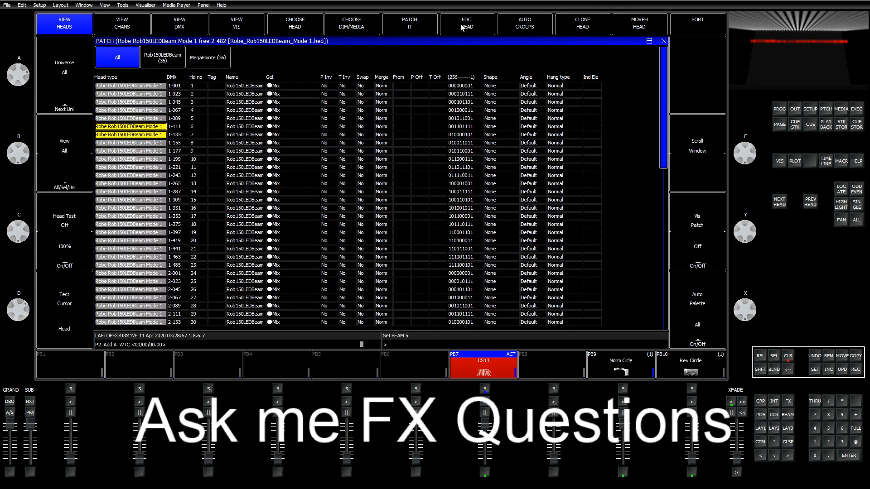
pyautogui.click(462, 26)
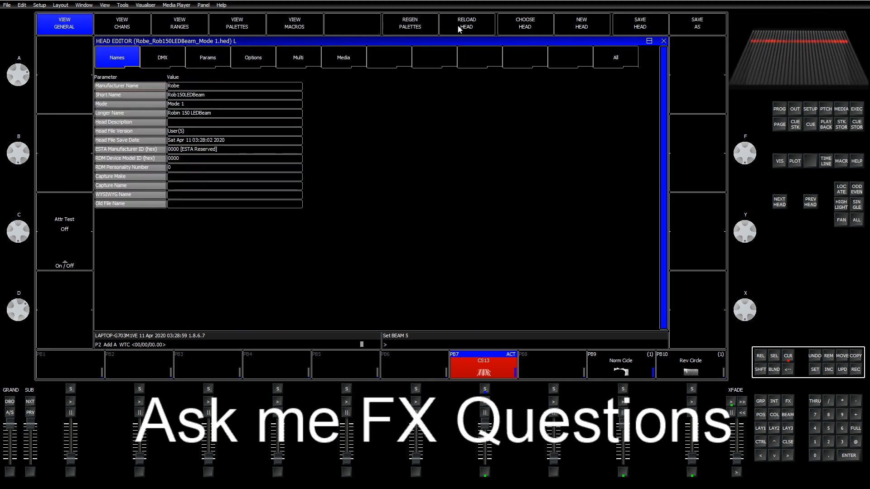
pyautogui.click(128, 31)
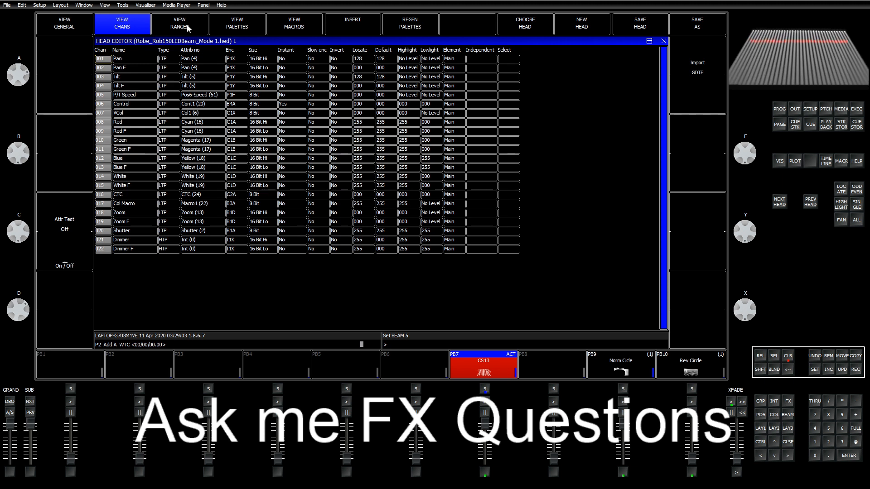
pyautogui.click(149, 223)
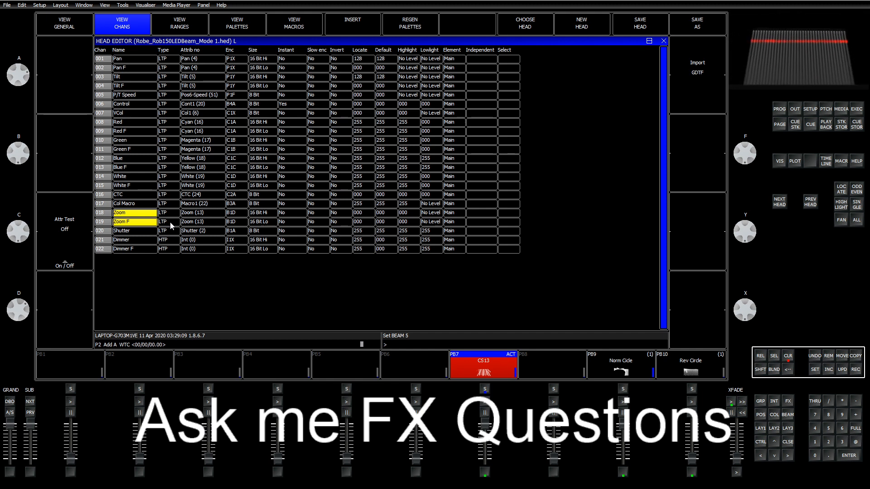
# Check the Rob150LEDBeam head's stored palettes and open its range list.
pyautogui.click(170, 223)
pyautogui.click(229, 24)
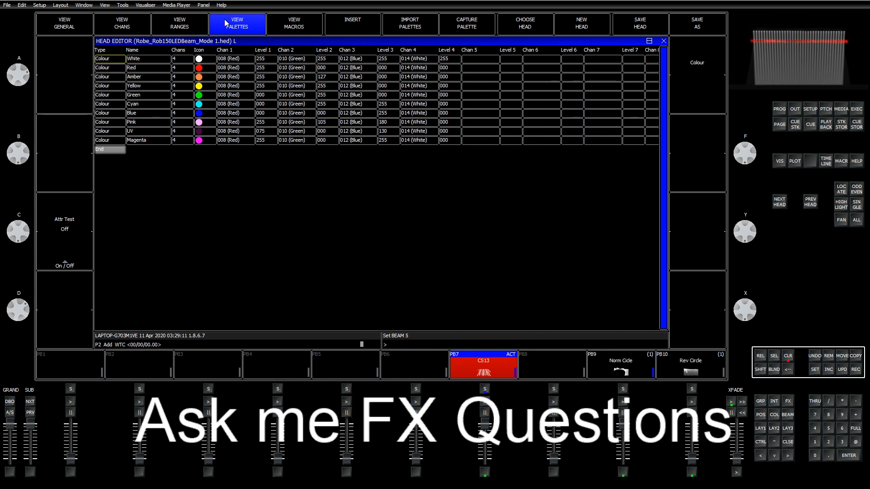
pyautogui.click(190, 25)
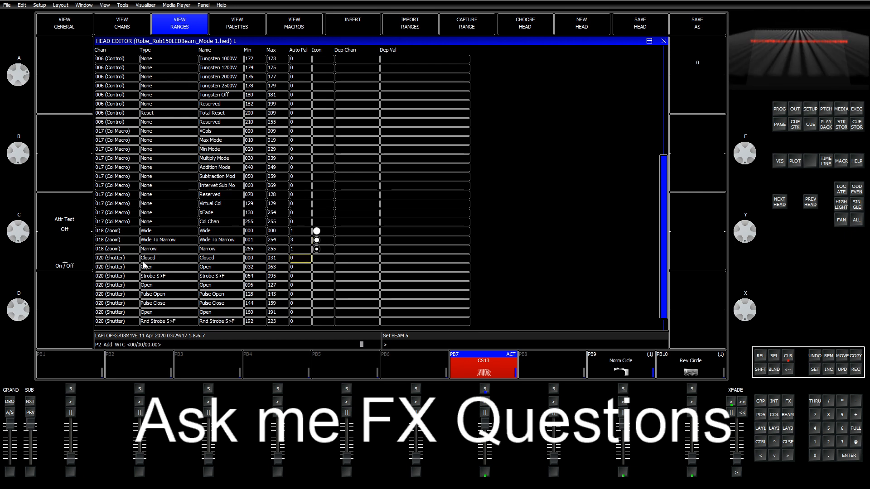
pyautogui.click(112, 261)
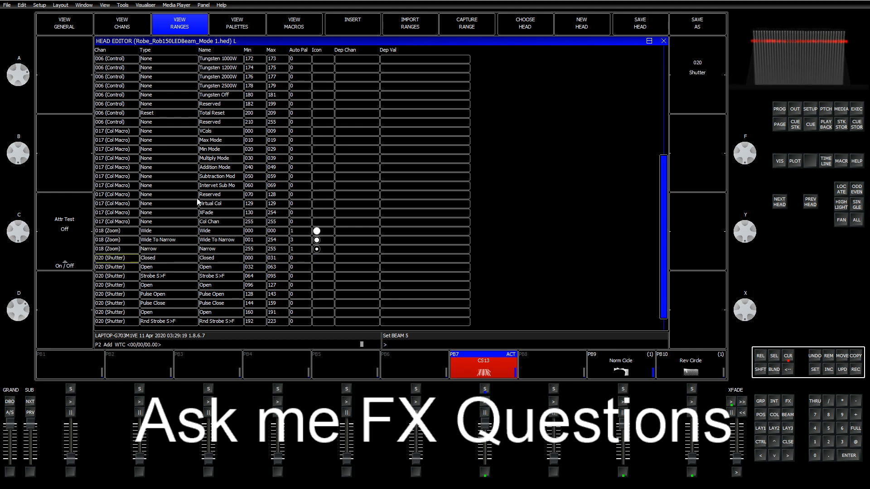
pyautogui.click(351, 30)
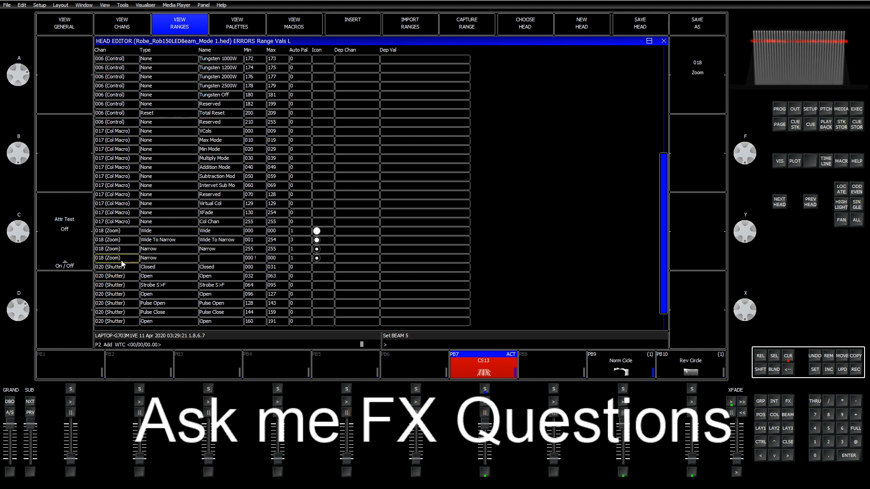
pyautogui.rightClick(121, 260)
pyautogui.click(487, 106)
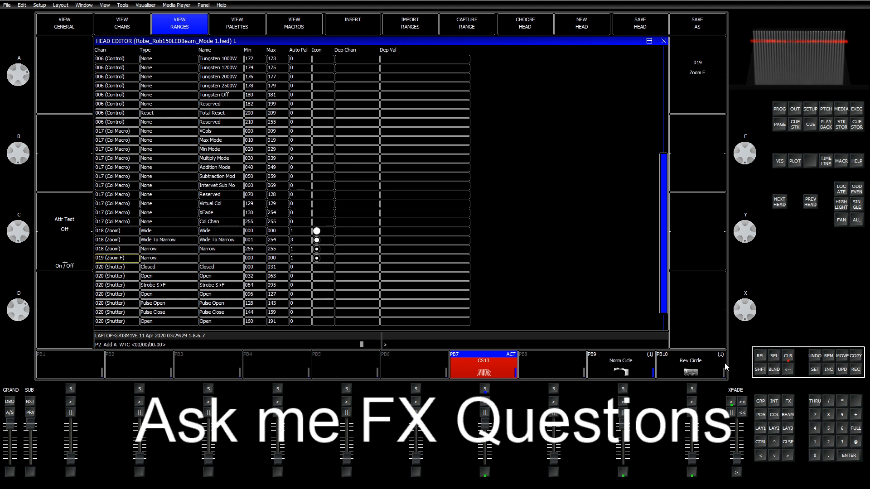
pyautogui.click(833, 357)
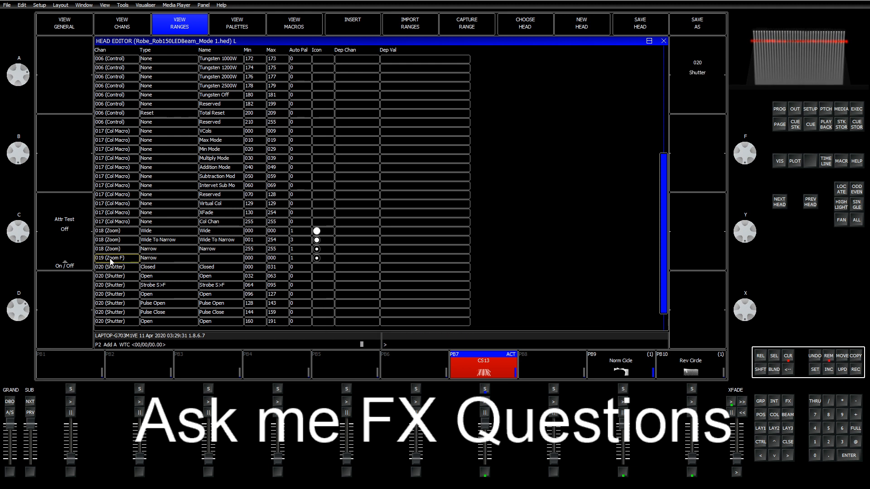
pyautogui.click(292, 261)
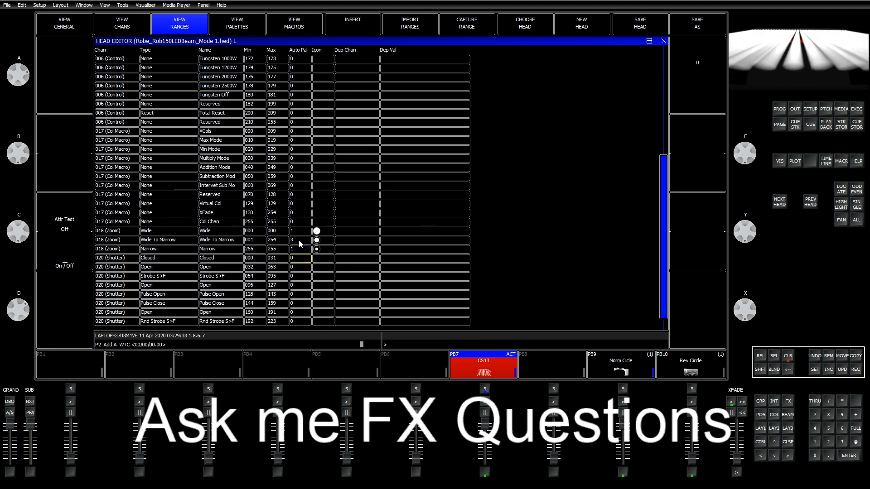
# Set Auto Pal to 0 for the Zoom channel's Wide, Wide To Narrow and Narrow ranges, and save the head.
pyautogui.moveTo(295, 231); pyautogui.dragTo(294, 251)
pyautogui.write('0')
pyautogui.press('Return')
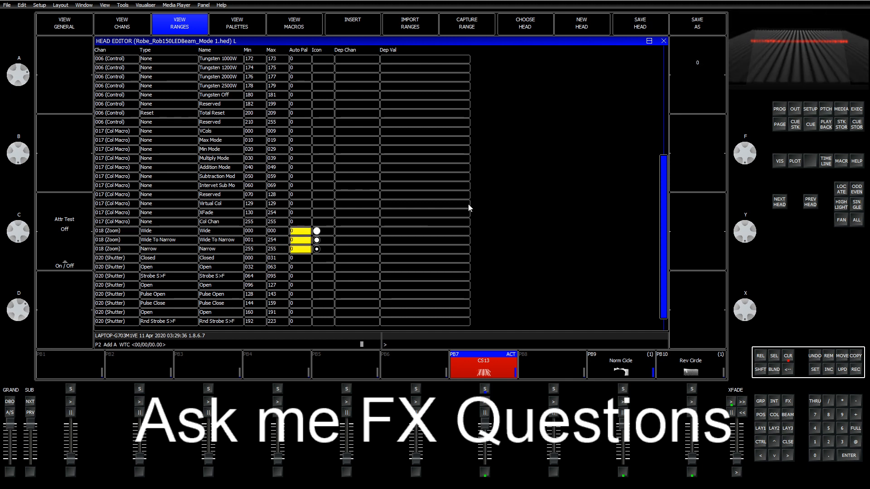
pyautogui.click(640, 21)
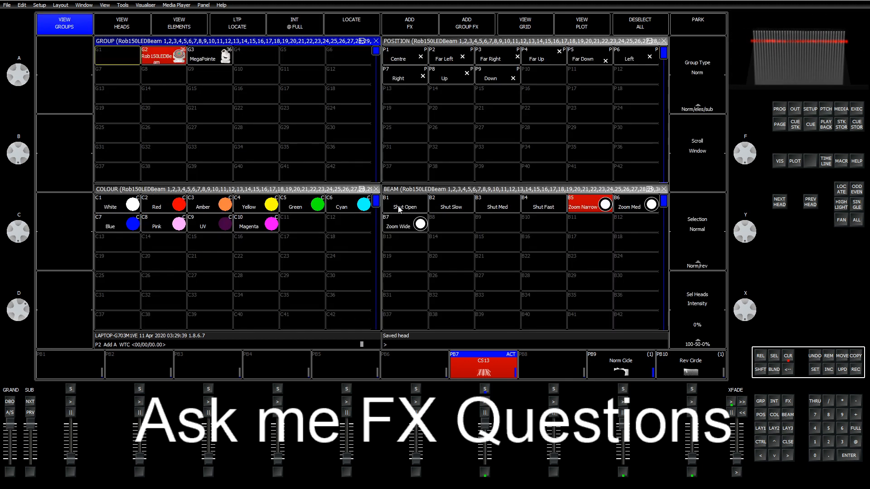
# Remove all the beam palettes again and clear the programmer.
pyautogui.click(829, 357)
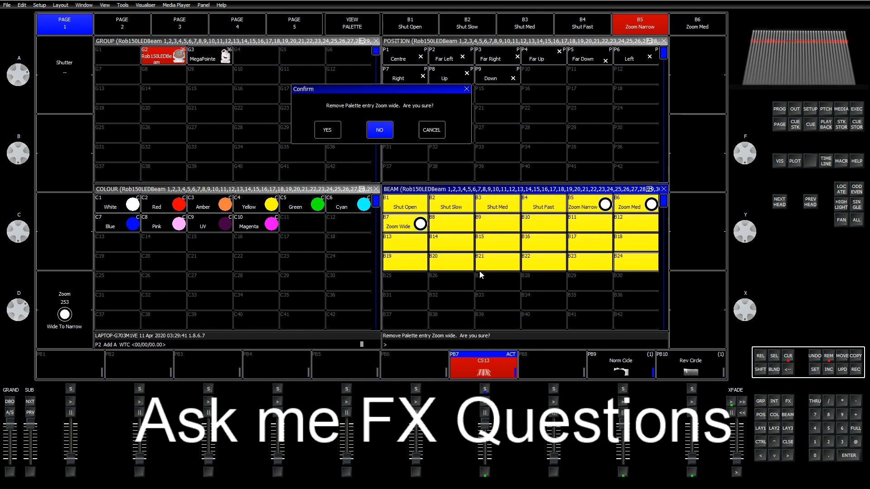
pyautogui.click(325, 129)
pyautogui.click(789, 356)
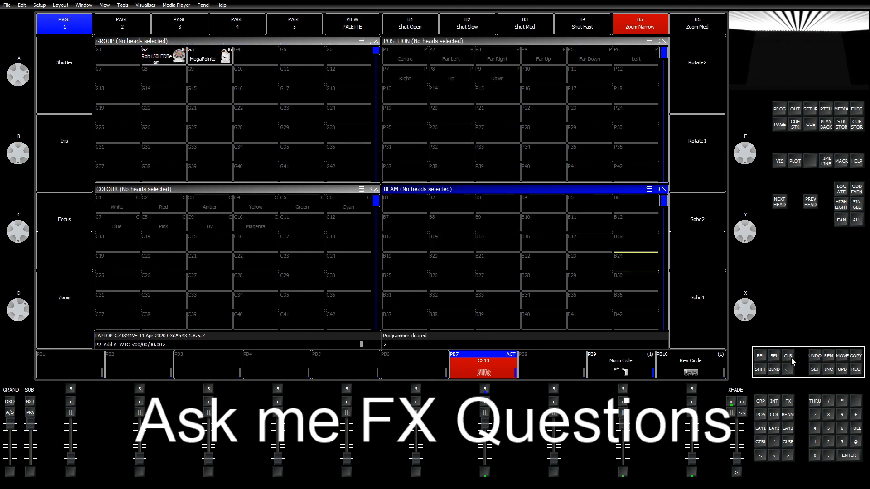
# Select the Rob150LEDBeam group and regenerate the head's palettes from the general view of the head editor.
pyautogui.click(763, 430)
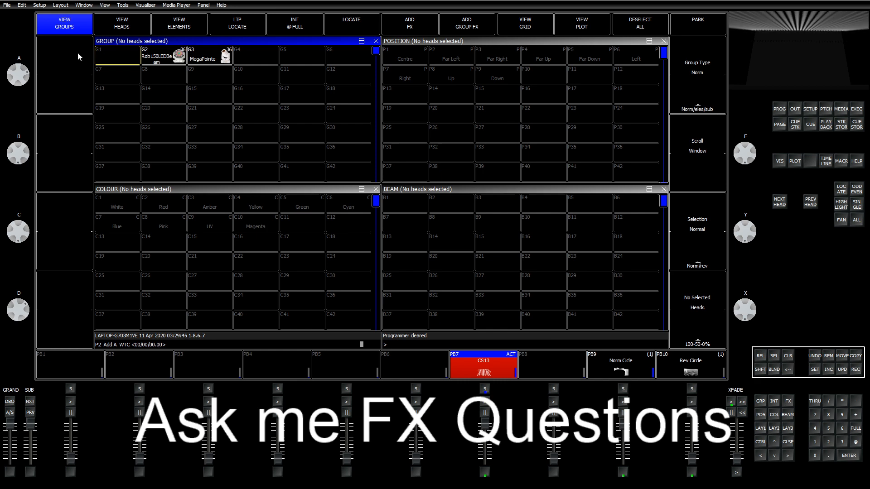
pyautogui.click(153, 53)
pyautogui.click(410, 23)
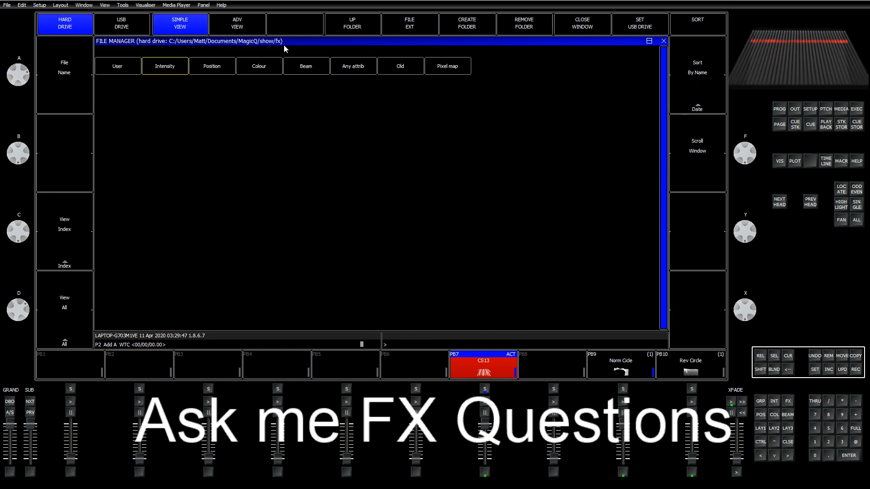
pyautogui.click(826, 112)
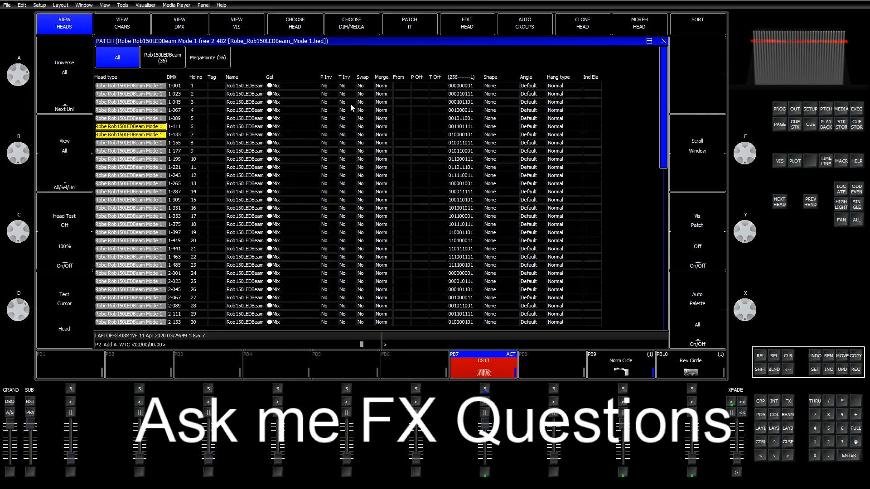
pyautogui.click(150, 162)
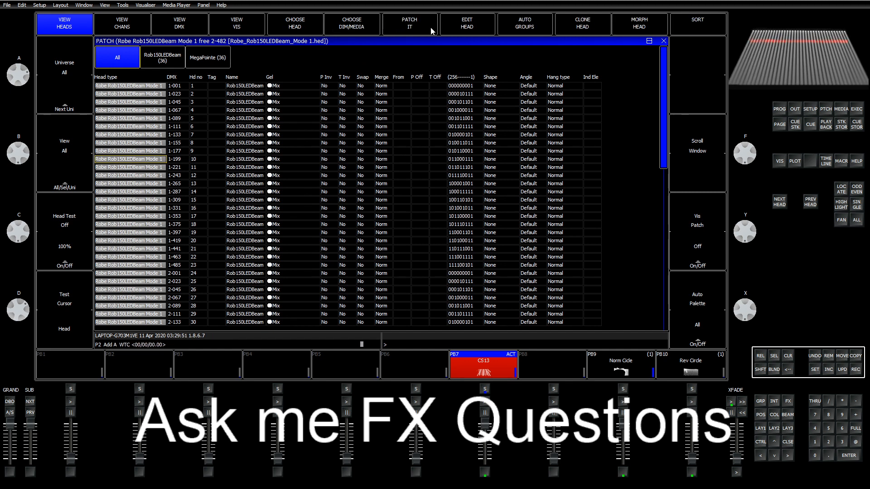
pyautogui.click(467, 29)
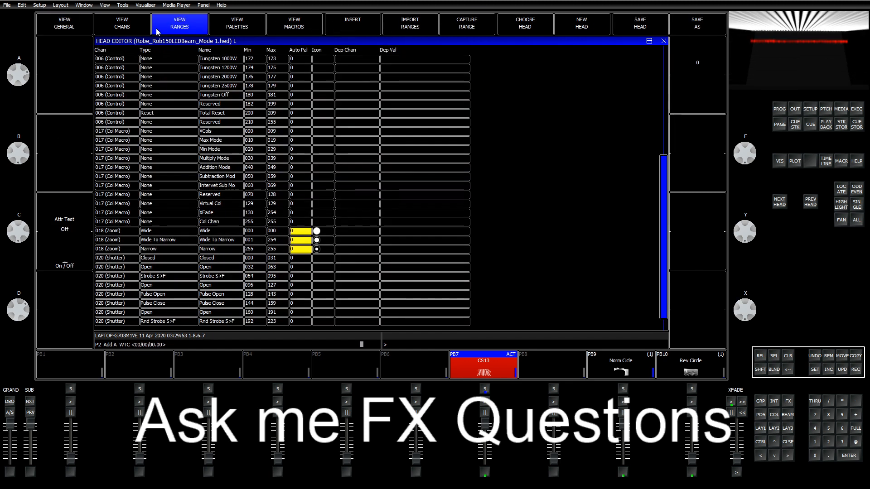
pyautogui.click(70, 29)
pyautogui.click(427, 29)
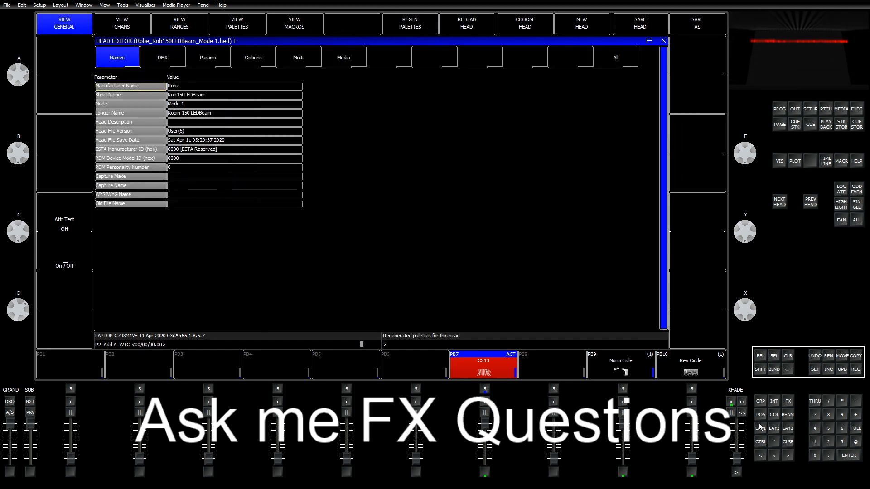
# Apply the regenerated Zoom Narrow palette to the Rob150LEDBeam group and raise the Zoom value to 255.
pyautogui.click(761, 429)
pyautogui.click(519, 236)
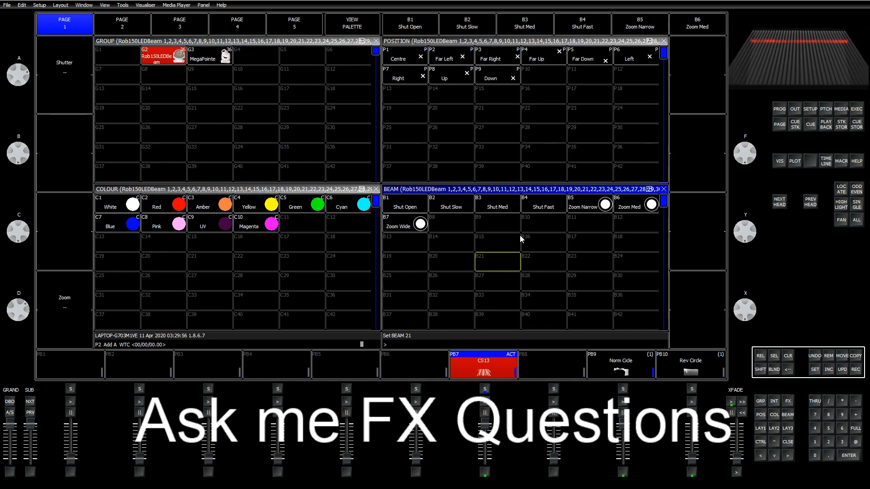
pyautogui.click(597, 208)
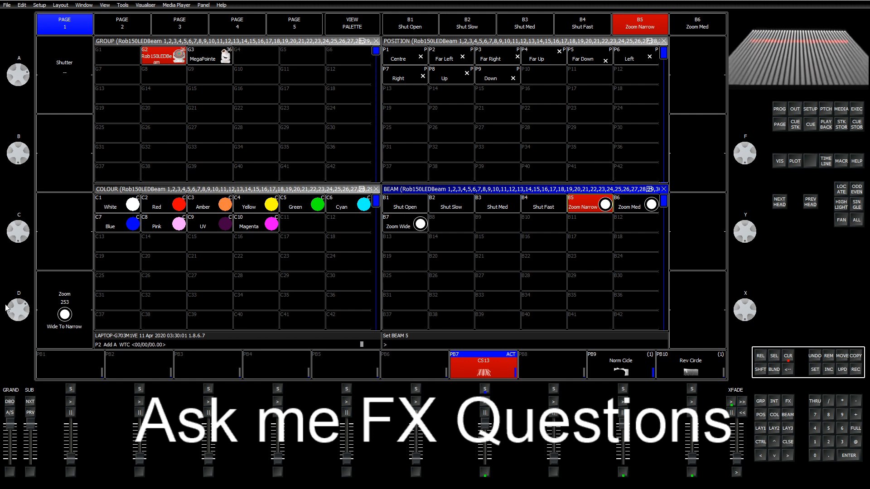
pyautogui.moveTo(12, 313); pyautogui.dragTo(15, 327)
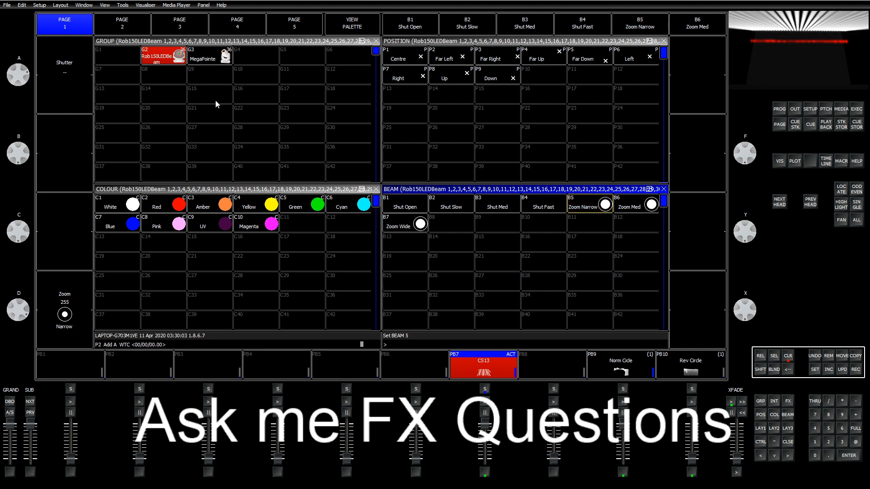
# Review the Rob150LEDBeam head's palettes, macros, ranges, channels and general settings in the head editor, and close it.
pyautogui.click(760, 433)
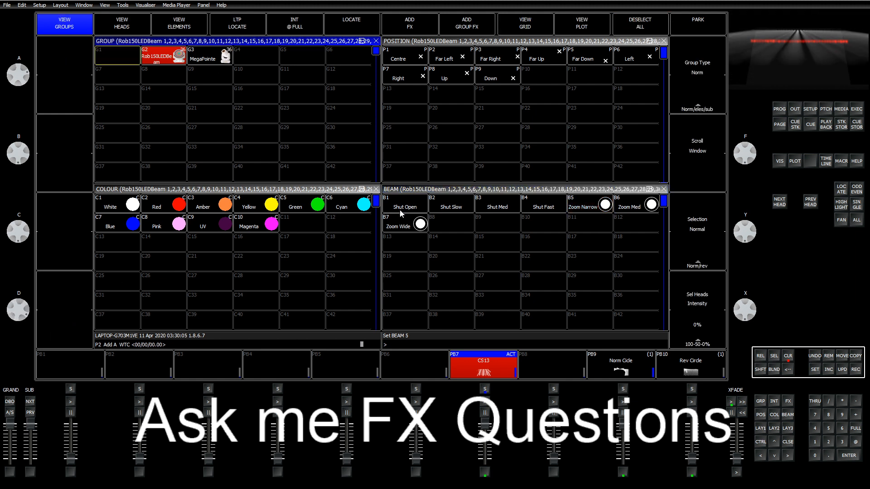
pyautogui.click(821, 112)
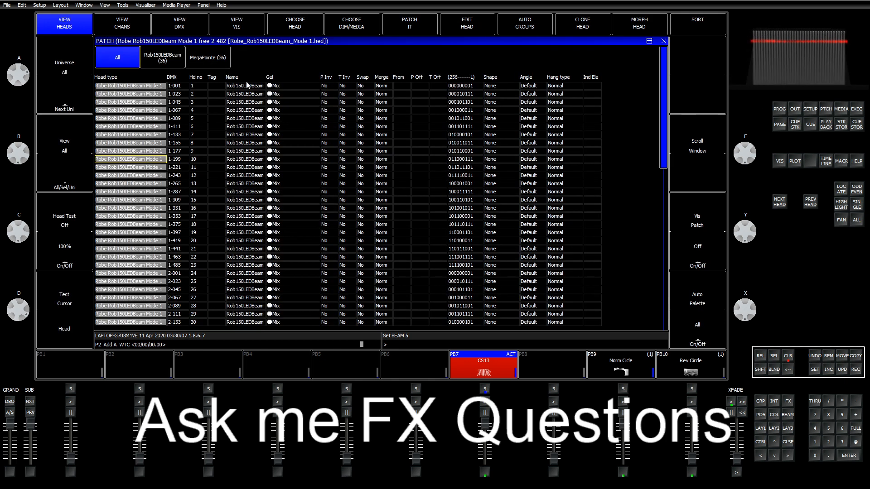
pyautogui.click(474, 25)
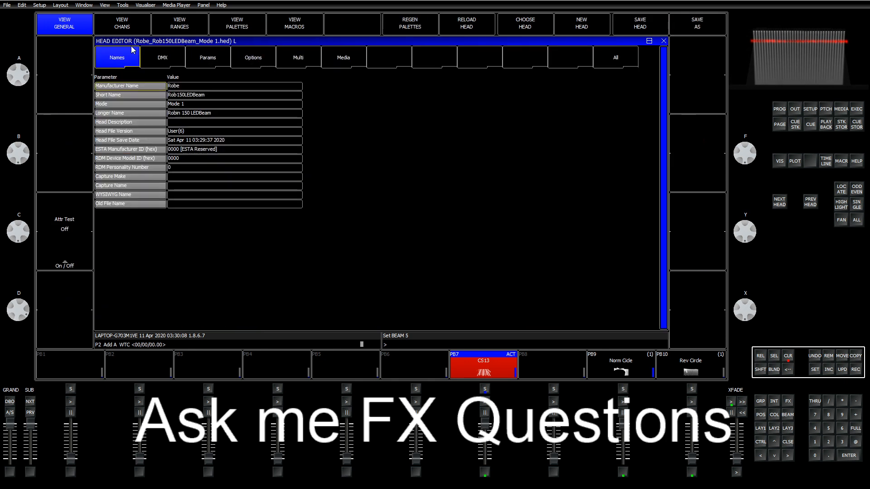
pyautogui.click(248, 26)
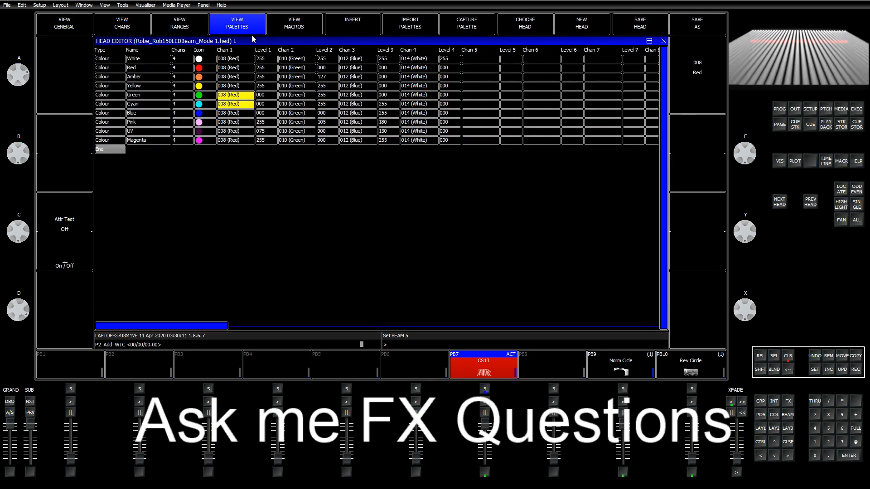
pyautogui.click(294, 25)
pyautogui.click(179, 26)
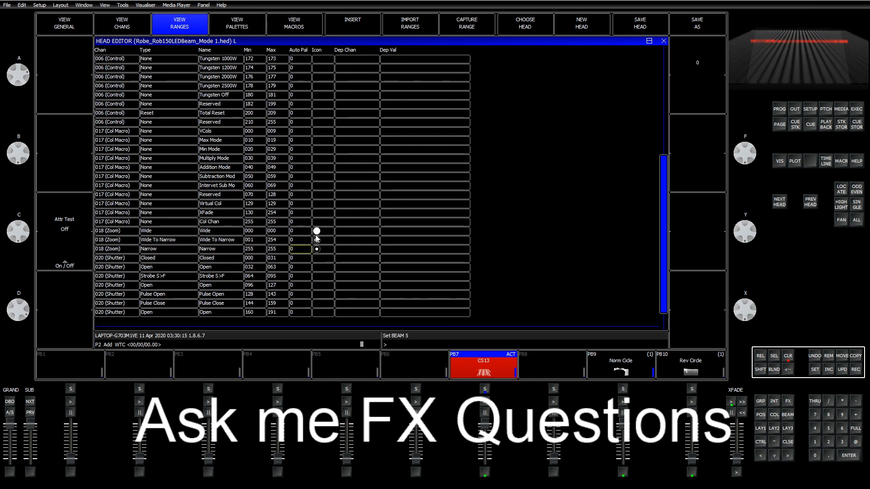
pyautogui.click(128, 28)
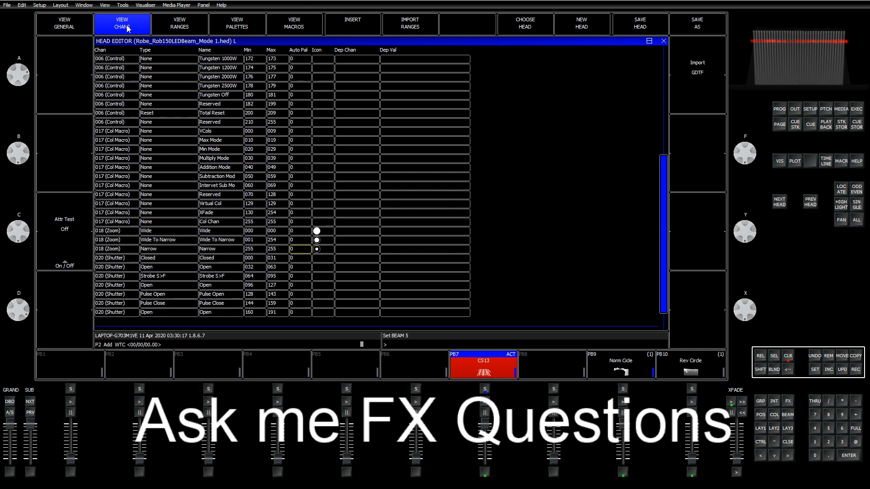
pyautogui.click(73, 30)
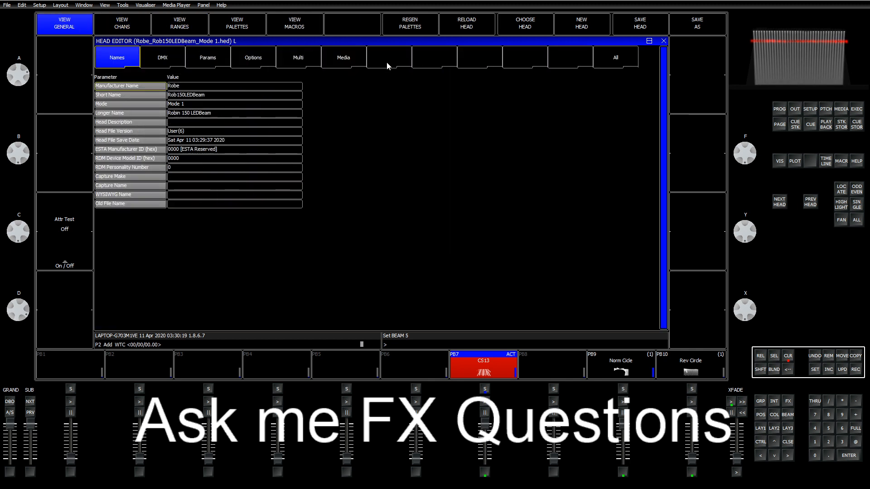
pyautogui.click(664, 41)
# Clear the programmer and select the MegaPointe group.
pyautogui.click(788, 356)
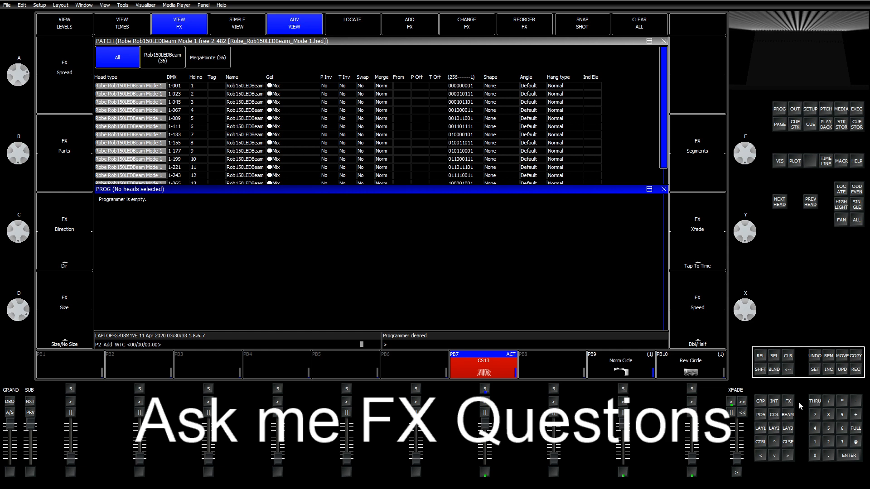
pyautogui.click(757, 427)
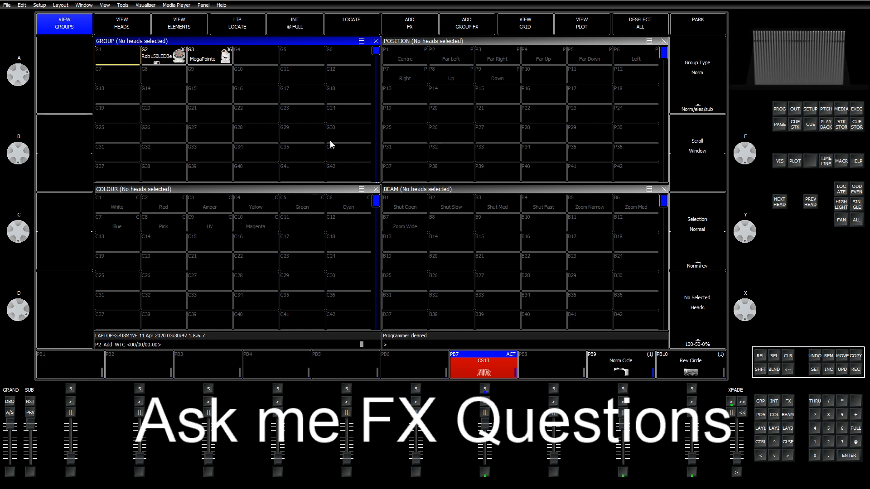
pyautogui.click(160, 64)
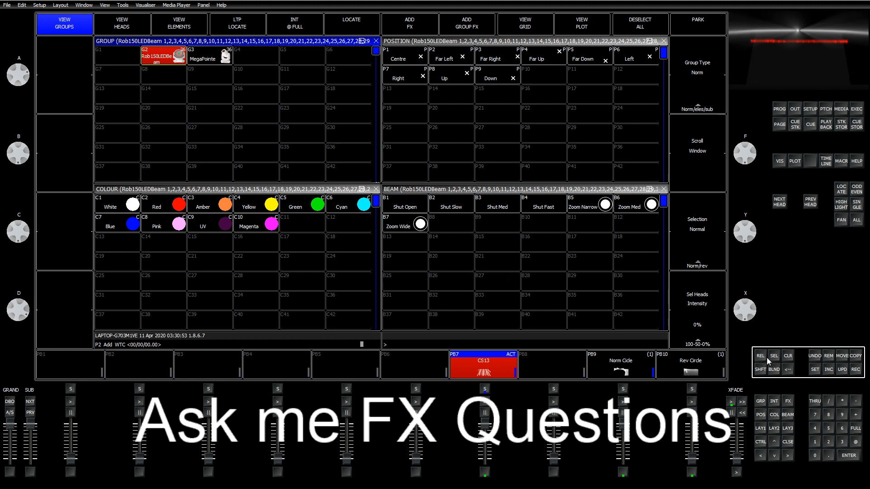
pyautogui.click(786, 357)
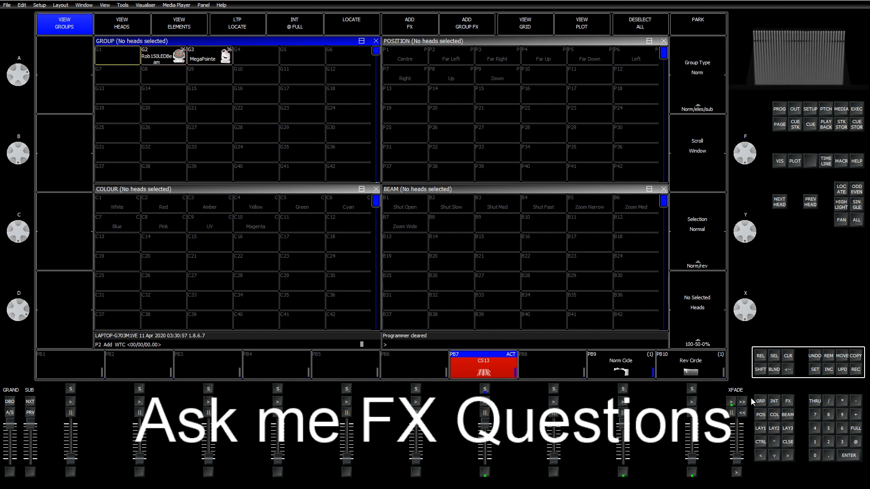
pyautogui.click(206, 57)
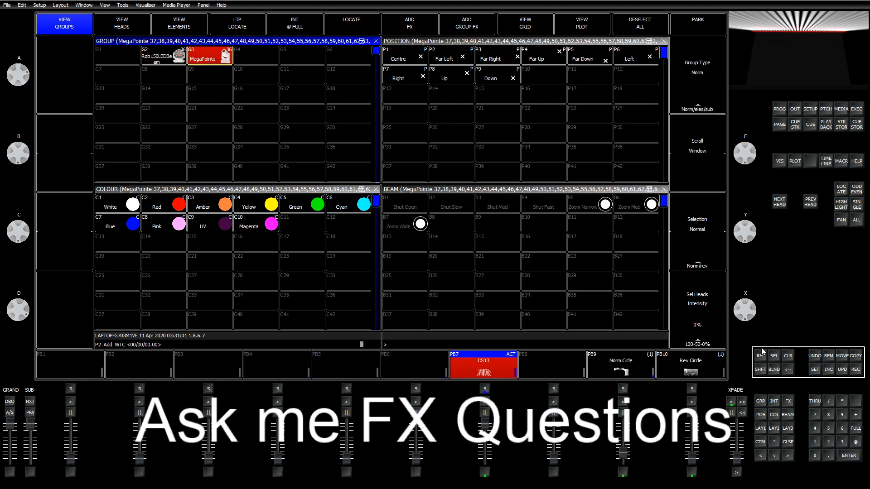
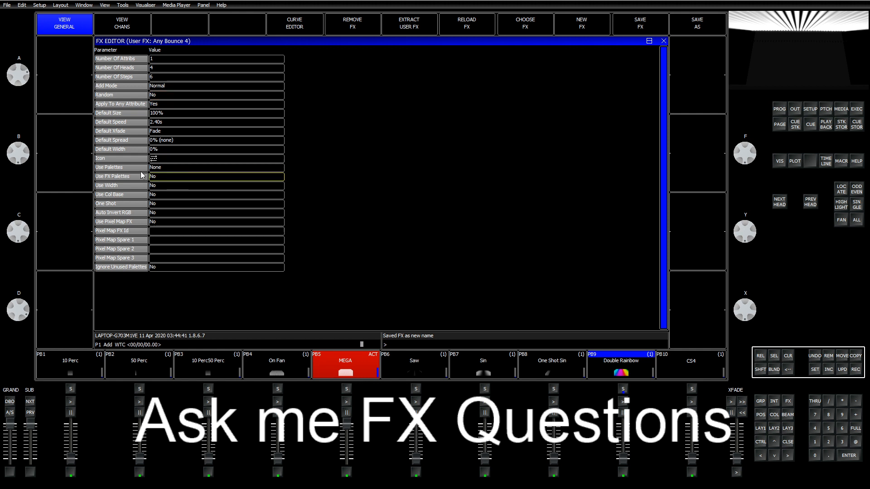
# Set Use Palettes to Col for the user FX Any Bounce 4.
pyautogui.click(157, 168)
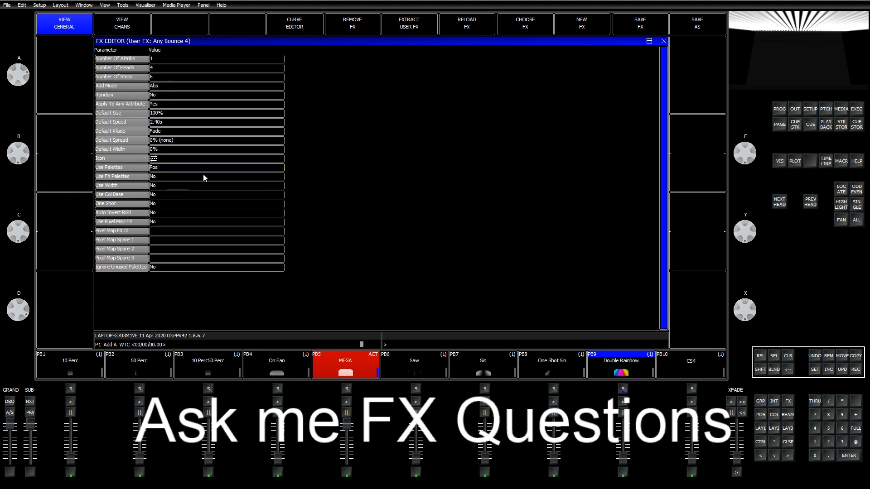
pyautogui.click(172, 168)
pyautogui.click(403, 125)
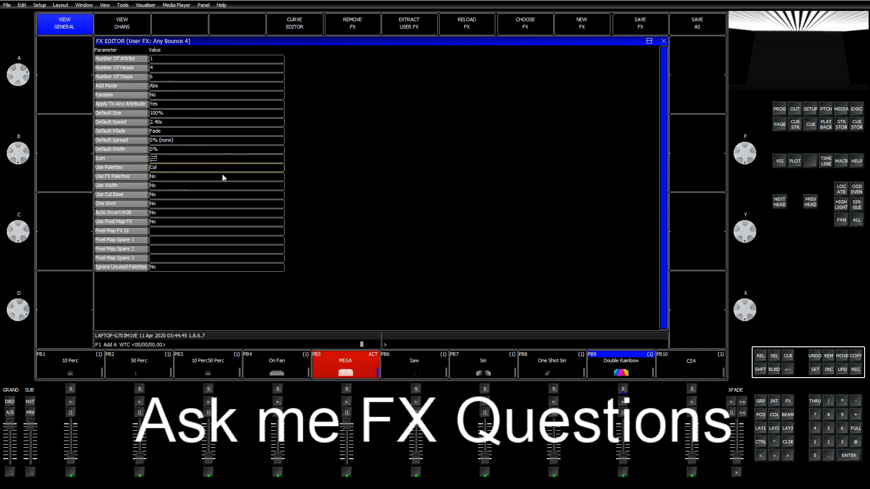
# Switch Use Palettes to Beam and back to Col for the Any Bounce 4 effect.
pyautogui.click(178, 168)
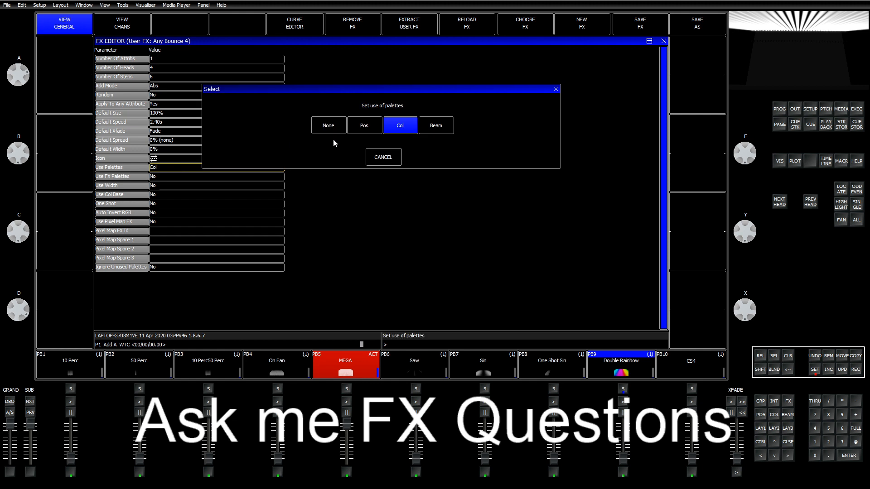
pyautogui.click(425, 128)
pyautogui.click(176, 169)
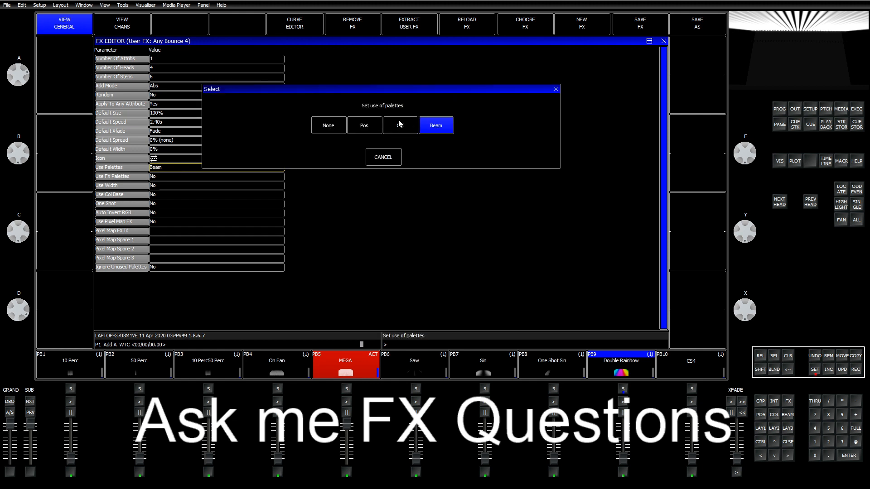
pyautogui.click(400, 125)
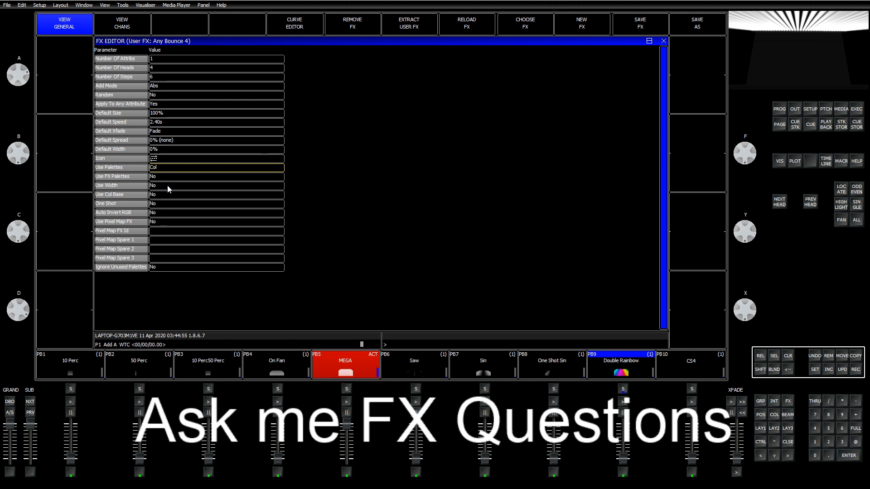
# Set Auto Invert RGB to Yes and Number Of Attribs to 4 in the effect's general settings.
pyautogui.click(171, 217)
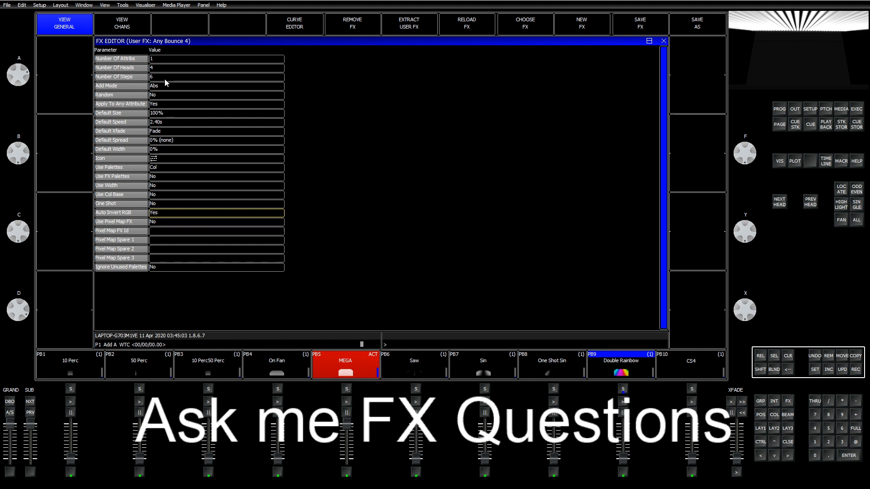
pyautogui.click(121, 26)
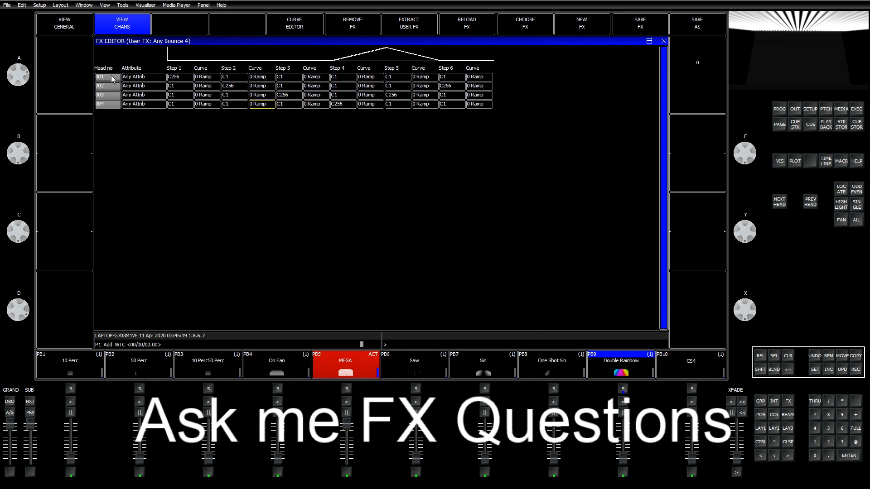
pyautogui.moveTo(111, 77); pyautogui.dragTo(110, 106)
pyautogui.click(111, 95)
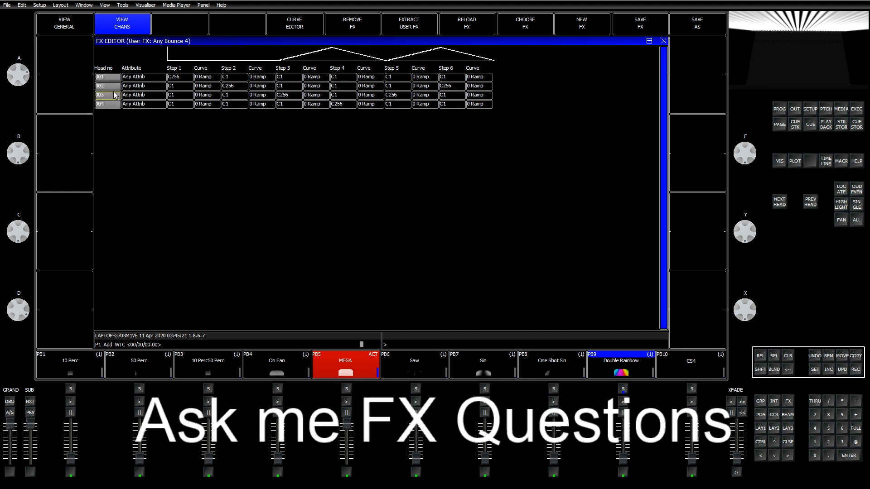
pyautogui.click(79, 31)
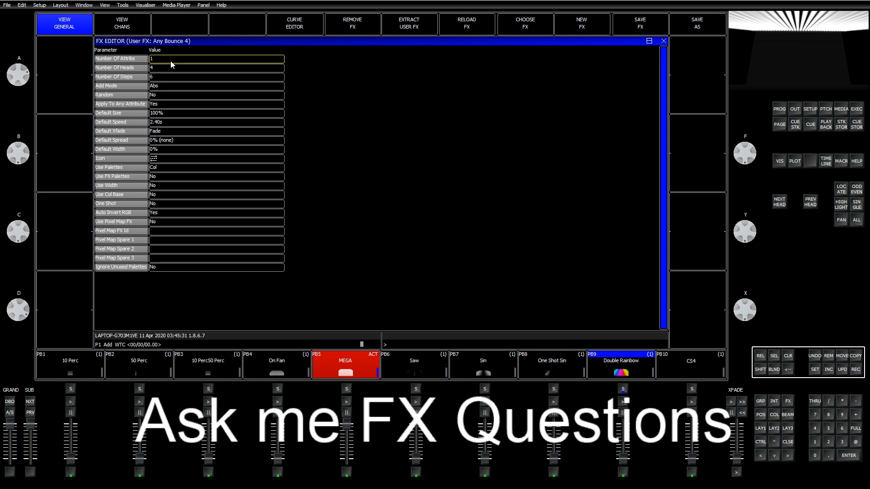
pyautogui.click(139, 32)
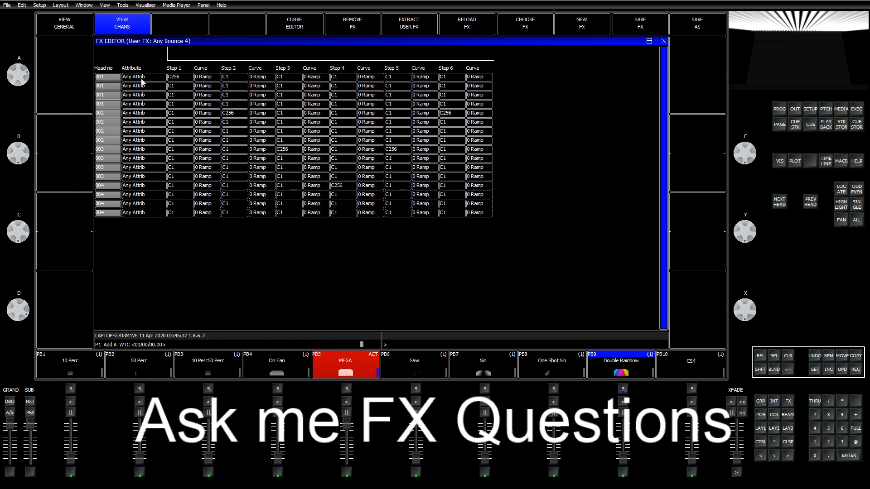
pyautogui.click(142, 76)
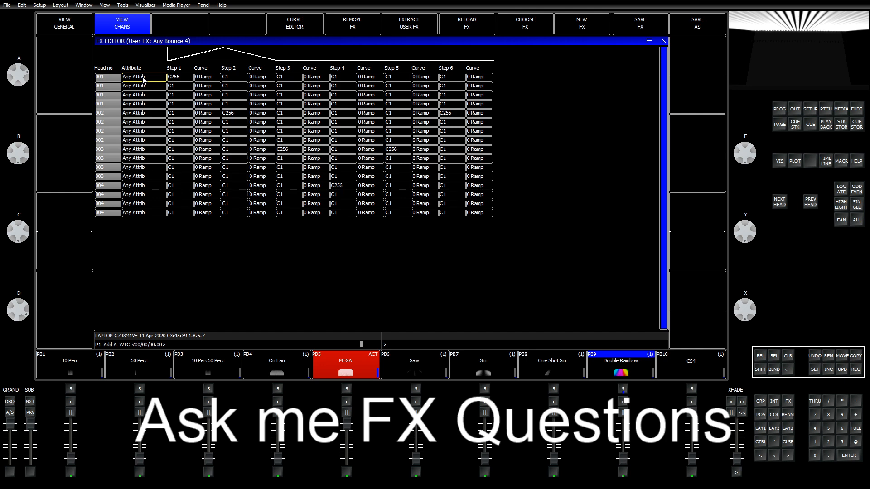
pyautogui.moveTo(142, 76); pyautogui.dragTo(142, 98)
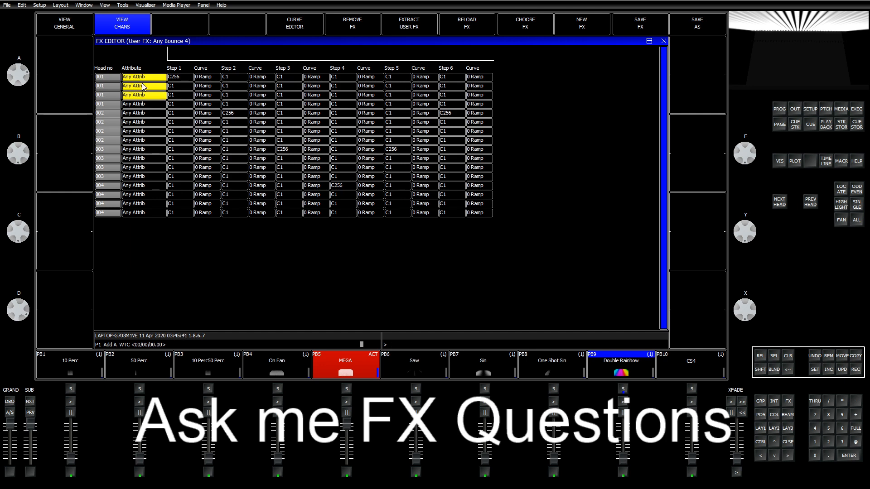
pyautogui.rightClick(142, 84)
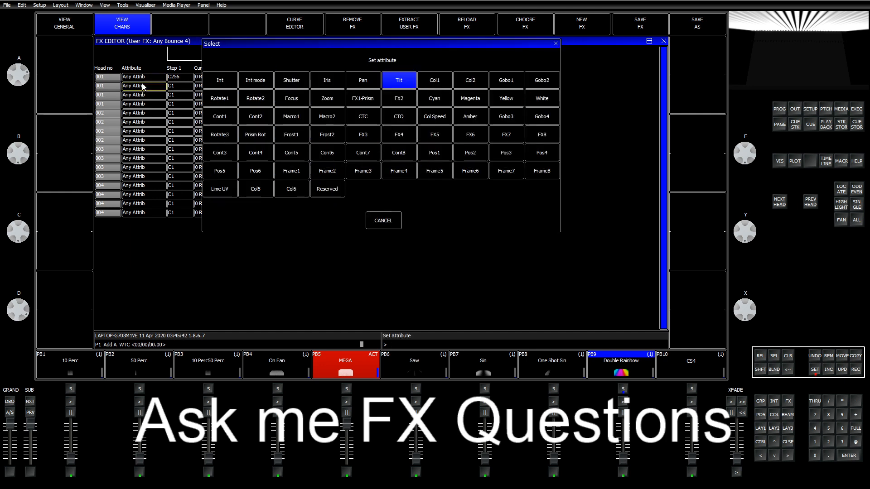
pyautogui.click(378, 221)
# Set Apply To Any Attribute to No and return to the effect's channel table.
pyautogui.click(80, 28)
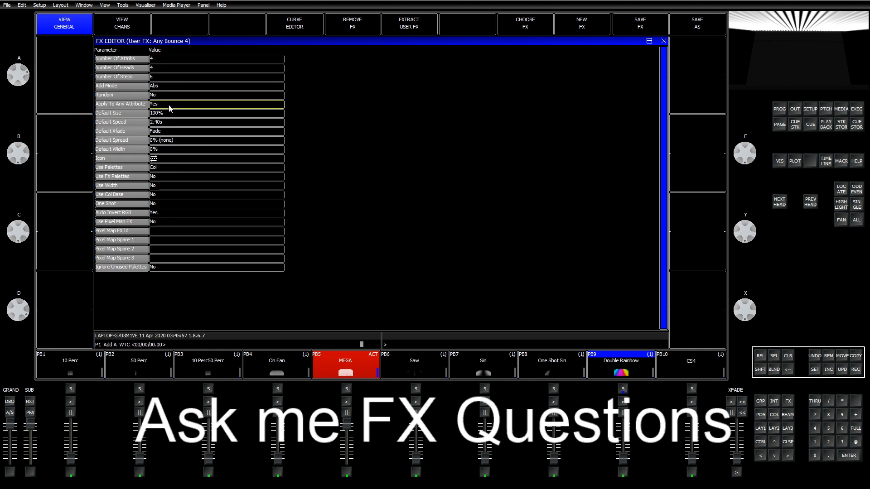
pyautogui.click(116, 27)
# Set the first attribute of the effect's heads to Cyan.
pyautogui.click(142, 80)
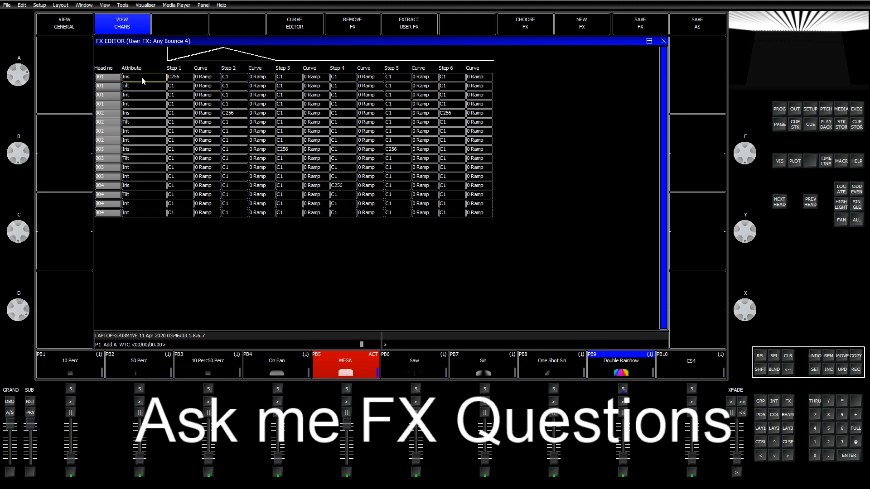
pyautogui.scroll(3, 141, 81)
pyautogui.scroll(-1, 142, 82)
pyautogui.scroll(-3, 142, 81)
pyautogui.scroll(-2, 142, 81)
pyautogui.scroll(-2, 142, 81)
pyautogui.write('1')
pyautogui.scroll(-2, 142, 81)
pyautogui.write('3')
pyautogui.press('Return')
pyautogui.click(150, 81)
pyautogui.click(150, 80)
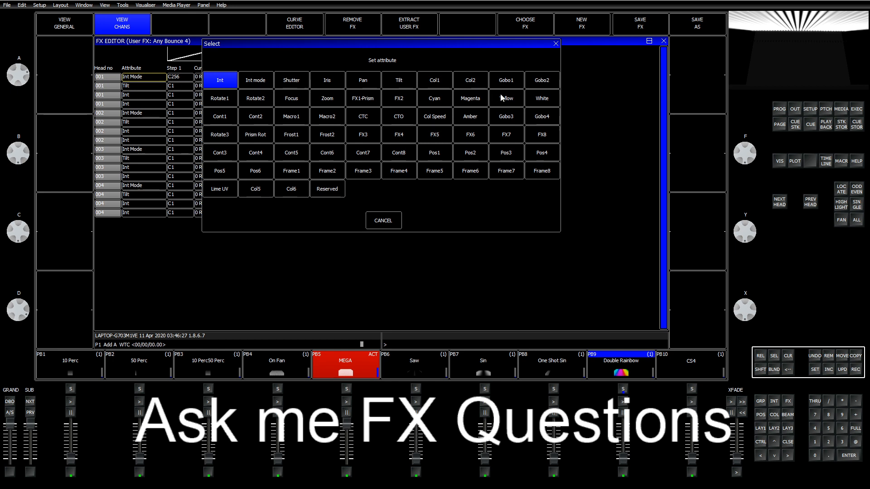
pyautogui.click(434, 98)
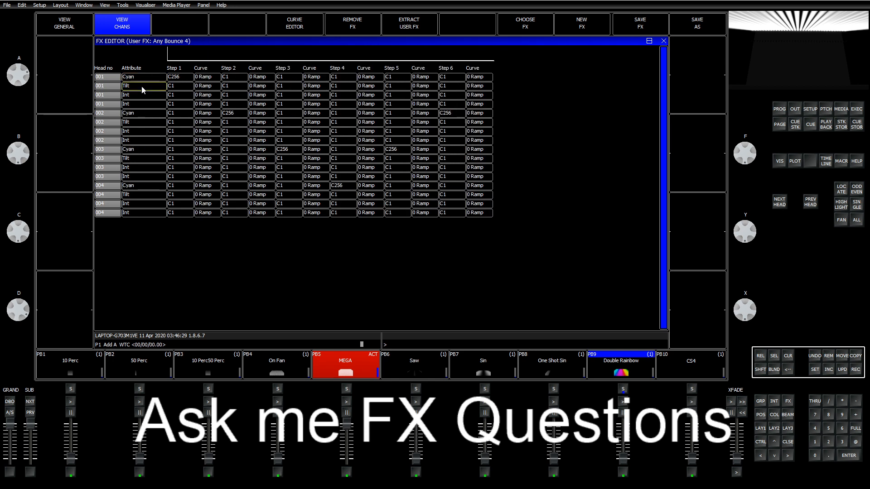
# Set the second, third and fourth attributes to Magenta (17), Yellow (18) and White (19).
pyautogui.write('16')
pyautogui.press('Return')
pyautogui.write('17')
pyautogui.press('Return')
pyautogui.write('18')
pyautogui.press('Return')
pyautogui.write('19')
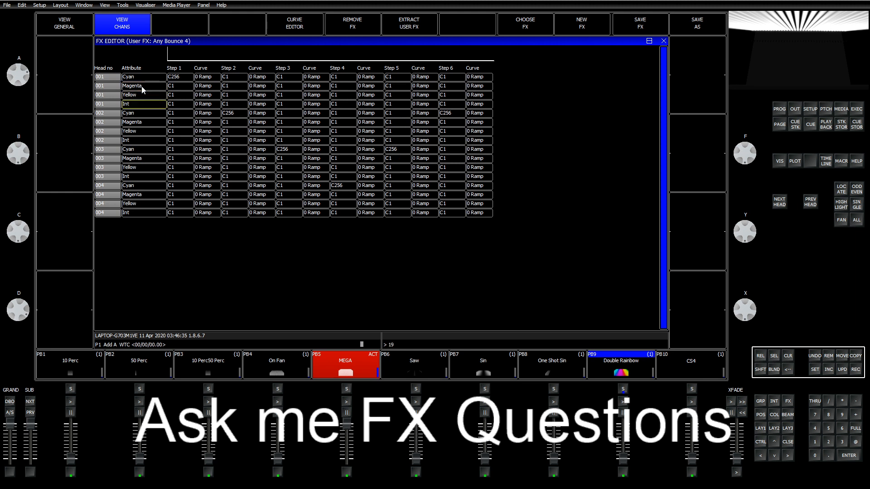
pyautogui.press('Return')
pyautogui.press('Down')
pyautogui.press('Right')
pyautogui.press('Up')
pyautogui.press('Up')
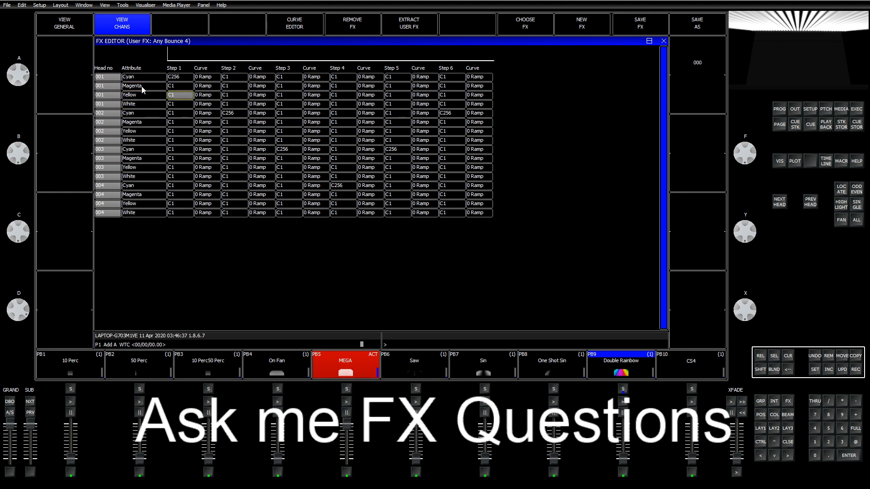
pyautogui.press('Up')
pyautogui.press('Up')
pyautogui.press('Left')
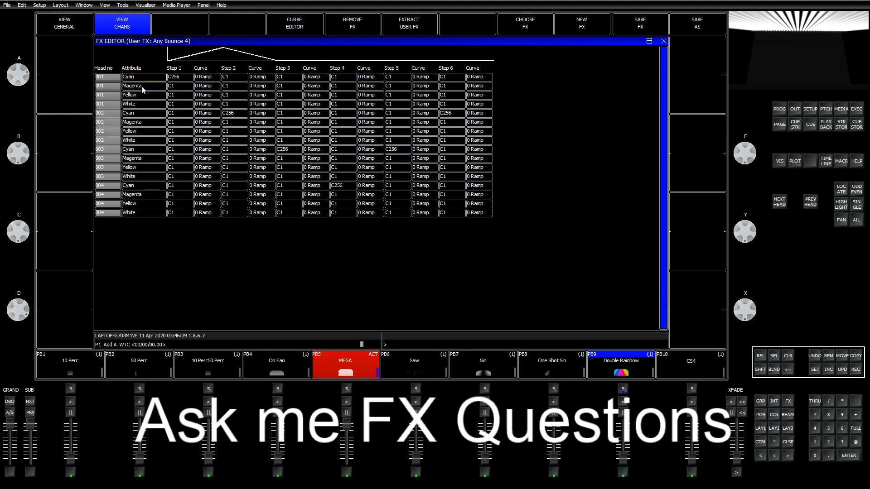
pyautogui.press('Down')
pyautogui.press('Up')
pyautogui.press('Right')
pyautogui.press('Down')
pyautogui.press('Right')
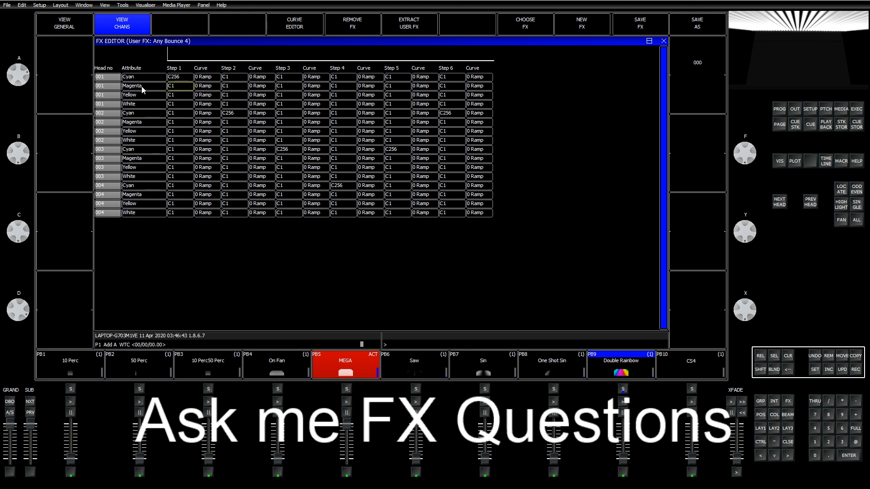
pyautogui.press('Up')
pyautogui.press('Left')
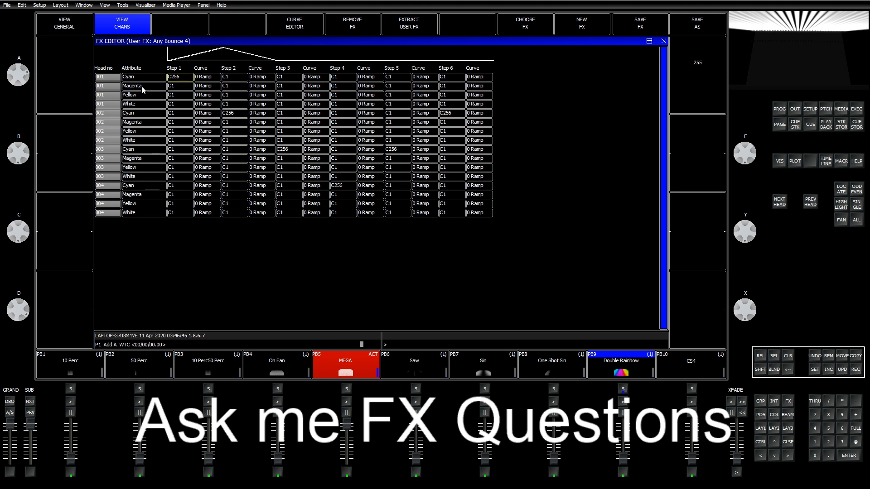
pyautogui.hotkey('shift', 'Down')
pyautogui.hotkey('shift', 'Down')
pyautogui.hotkey('shift', 'Down')
pyautogui.hotkey('shift', 'Down')
pyautogui.hotkey('shift', 'Down')
pyautogui.hotkey('shift', 'Down')
pyautogui.hotkey('shift', 'Down')
pyautogui.hotkey('shift', 'Down')
pyautogui.hotkey('shift', 'Down')
pyautogui.hotkey('shift', 'Down')
pyautogui.hotkey('shift', 'Down')
pyautogui.hotkey('shift', 'Down')
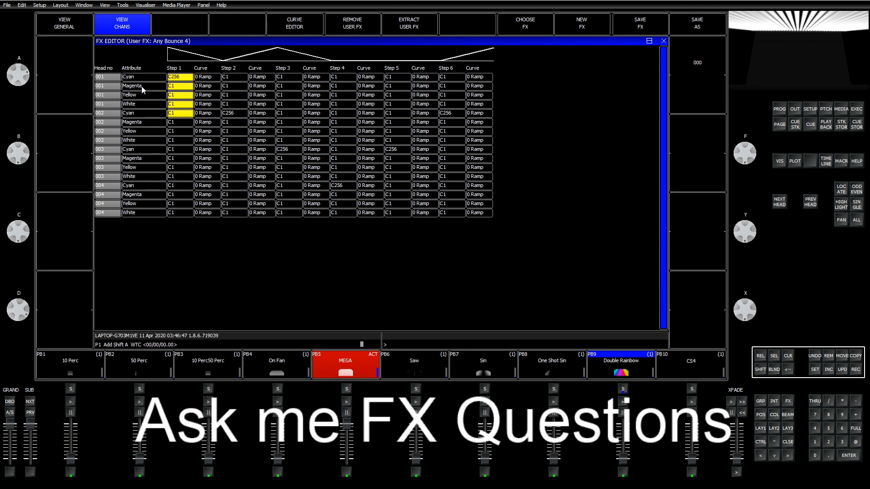
pyautogui.hotkey('shift', 'Down')
pyautogui.hotkey('shift', 'Down')
pyautogui.hotkey('shift', 'Down')
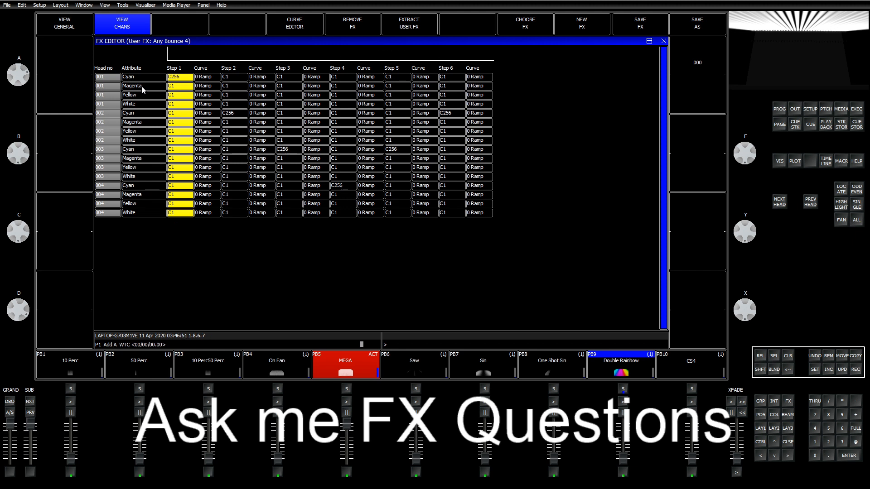
pyautogui.press('Right')
pyautogui.press('Up')
pyautogui.press('Up')
pyautogui.press('Up')
pyautogui.press('Up')
pyautogui.press('Up')
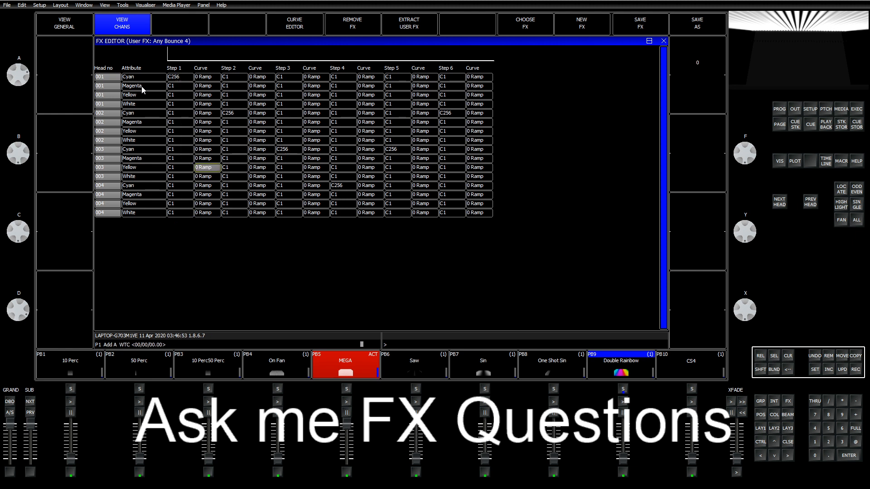
pyautogui.press('Up')
pyautogui.press('Up')
pyautogui.press('Up')
pyautogui.press('Up')
pyautogui.press('Up')
pyautogui.press('Up')
pyautogui.press('Up')
pyautogui.press('Up')
pyautogui.press('Up')
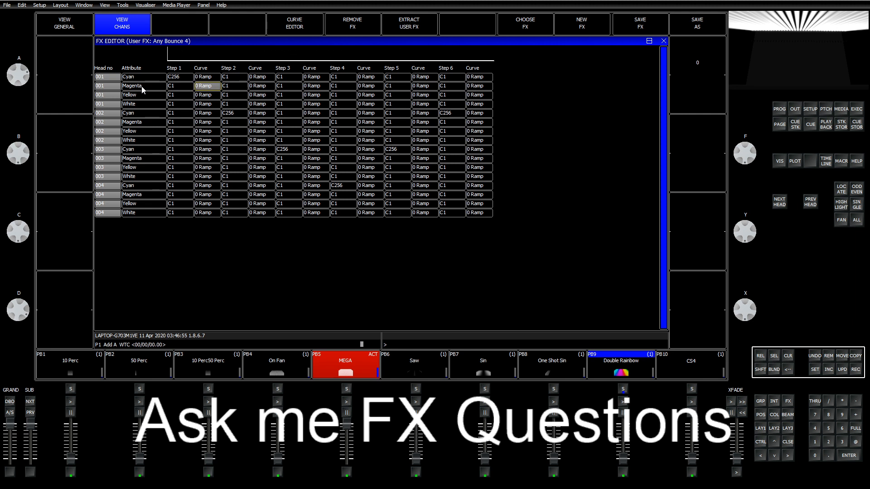
# Set Step 1 of head 001's Cyan, Magenta, Yellow and White attributes to colour palette C2.
pyautogui.press('Left')
pyautogui.press('Up')
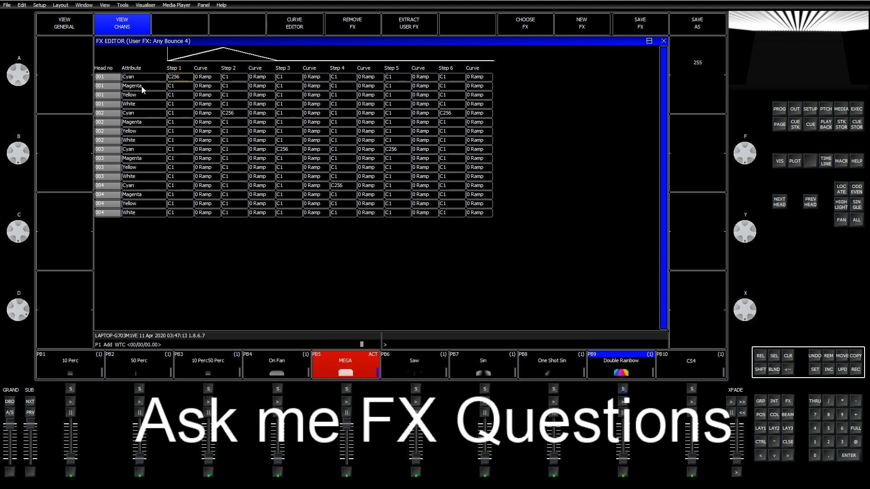
pyautogui.press('shift')
pyautogui.hotkey('shift', 'Down')
pyautogui.hotkey('shift', 'Down')
pyautogui.hotkey('shift', 'Down')
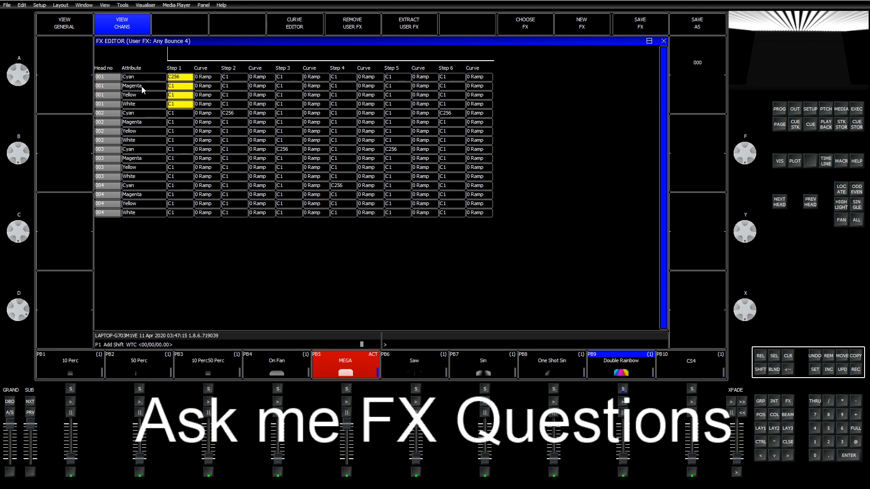
pyautogui.write('2')
pyautogui.press('Right')
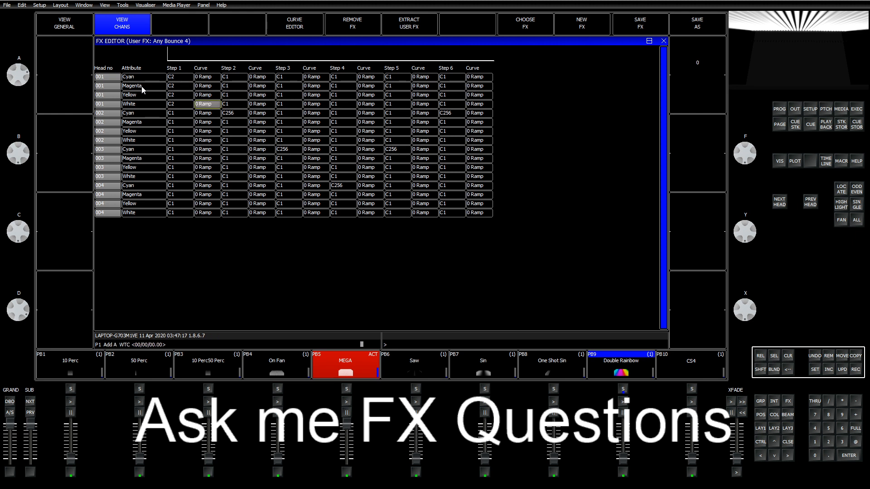
# Set Step 2 of all four attributes of head 002 to colour palette C2.
pyautogui.press('Right')
pyautogui.press('Down')
pyautogui.hotkey('shift', 'Down')
pyautogui.hotkey('shift', 'Down')
pyautogui.hotkey('shift', 'Down')
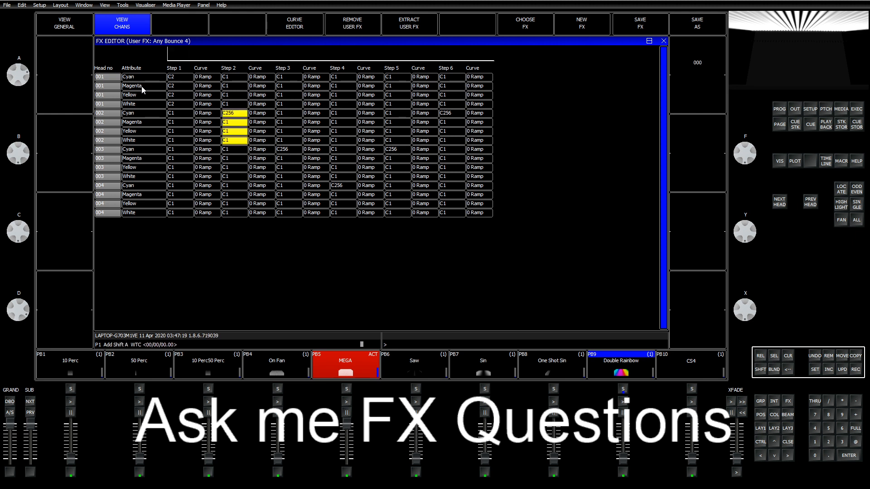
pyautogui.write('2')
pyautogui.press('Right')
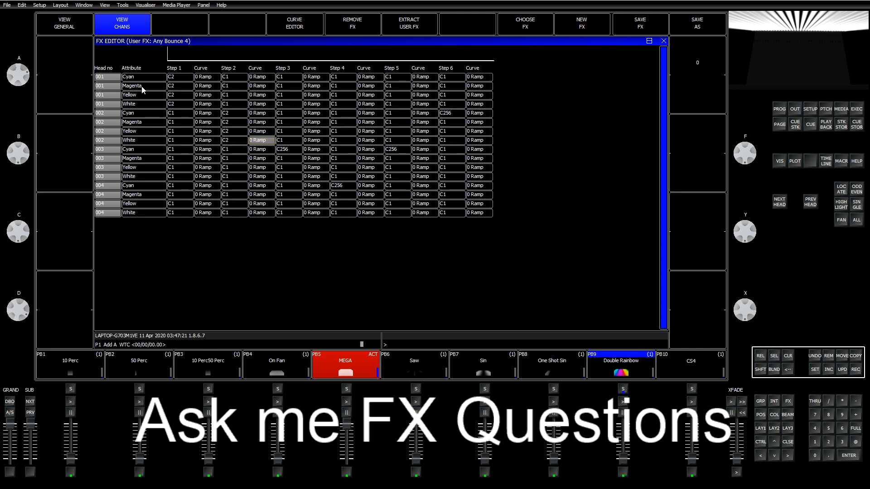
# Set Step 3 of all four attributes of head 003 to colour palette C2.
pyautogui.press('Down')
pyautogui.press('Right')
pyautogui.hotkey('shift', 'Down')
pyautogui.hotkey('shift', 'Down')
pyautogui.hotkey('shift', 'Down')
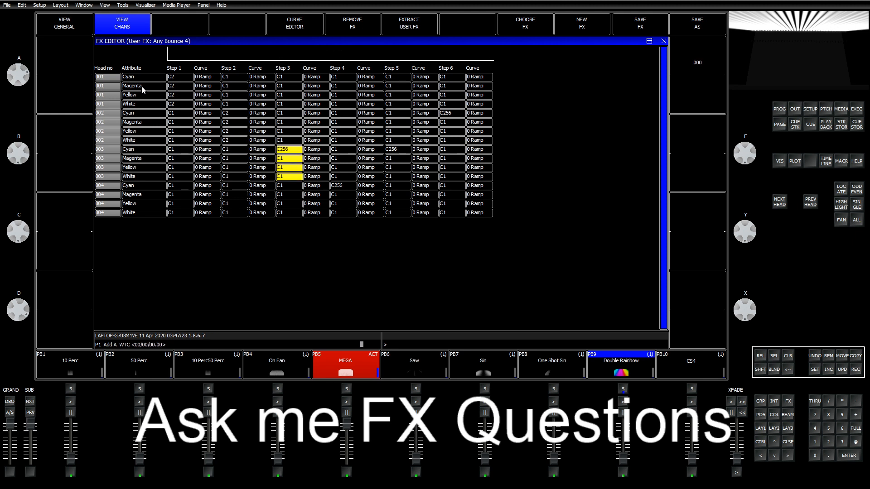
pyautogui.press('BackSpace')
pyautogui.press('BackSpace')
pyautogui.write('2')
pyautogui.press('Right')
# Set Step 4 of all four attributes of head 004 to colour palette C2.
pyautogui.press('Down')
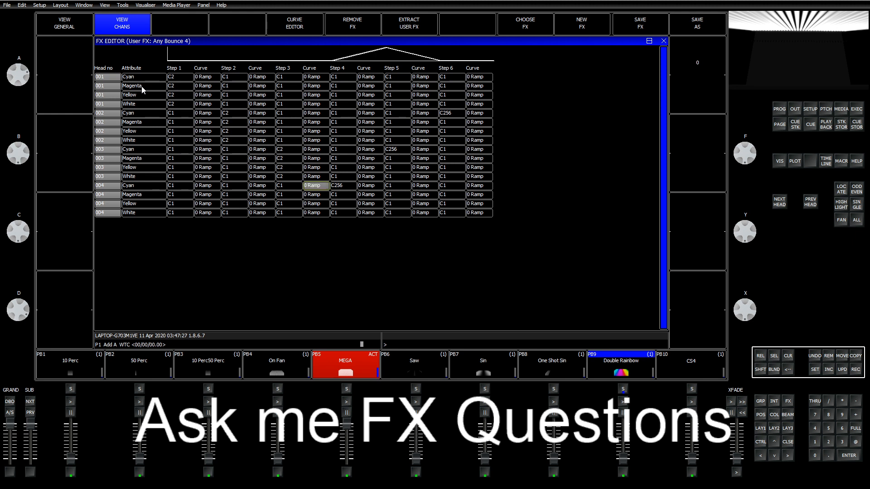
pyautogui.press('Right')
pyautogui.hotkey('shift', 'Down')
pyautogui.hotkey('shift', 'Down')
pyautogui.hotkey('shift', 'Down')
pyautogui.write('2')
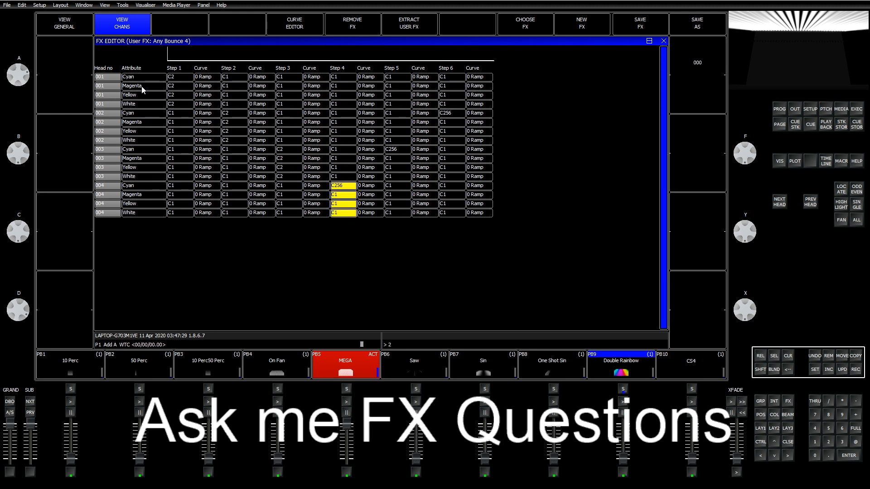
pyautogui.press('Right')
# Set Step 5 of all four attributes of head 003 to colour palette C2.
pyautogui.press('Up')
pyautogui.press('Up')
pyautogui.press('Up')
pyautogui.press('Up')
pyautogui.press('Up')
pyautogui.press('Up')
pyautogui.press('Up')
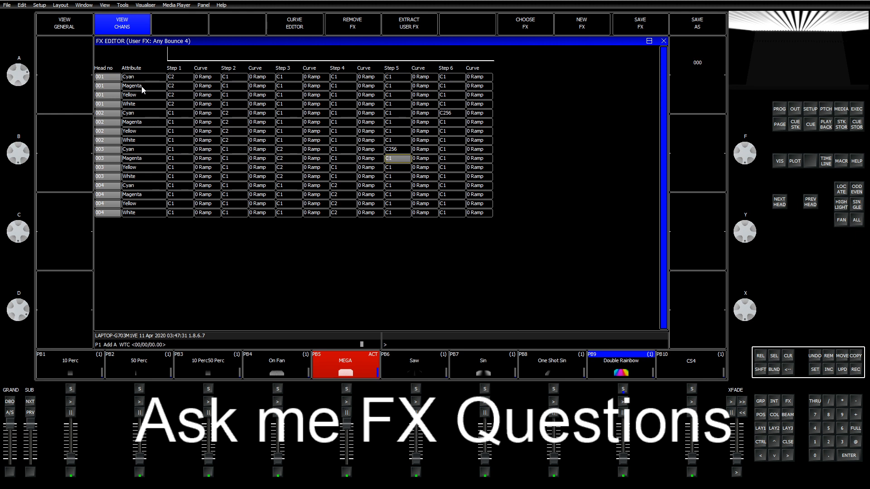
pyautogui.hotkey('shift', 'Down')
pyautogui.hotkey('shift', 'Down')
pyautogui.hotkey('shift', 'Down')
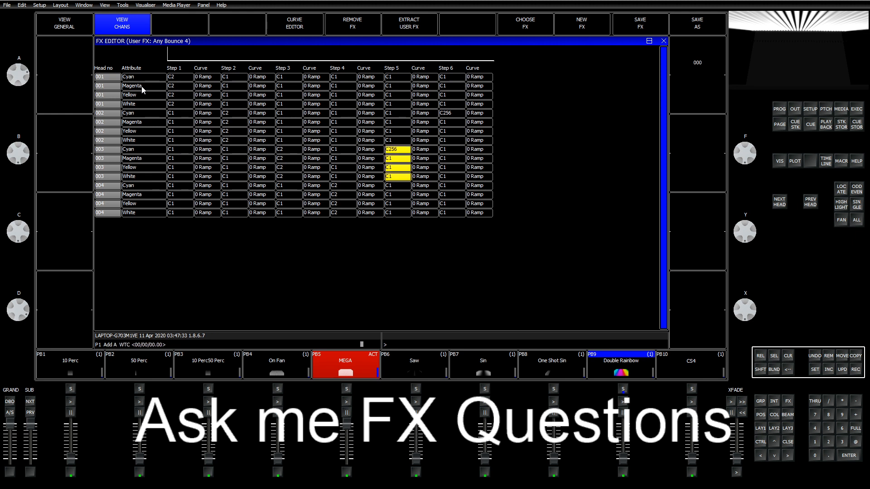
pyautogui.press('Right')
# Set Step 6 of all four attributes of head 002 to colour palette C2 and save the effect.
pyautogui.press('Up')
pyautogui.press('Up')
pyautogui.press('Right')
pyautogui.press('Up')
pyautogui.press('Up')
pyautogui.press('Up')
pyautogui.press('Up')
pyautogui.press('Up')
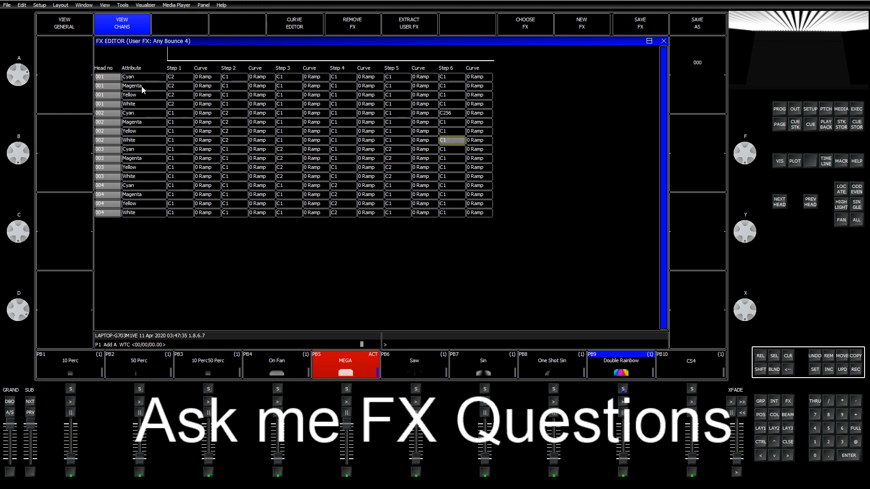
pyautogui.hotkey('shift', 'Down')
pyautogui.hotkey('shift', 'Down')
pyautogui.hotkey('shift', 'Down')
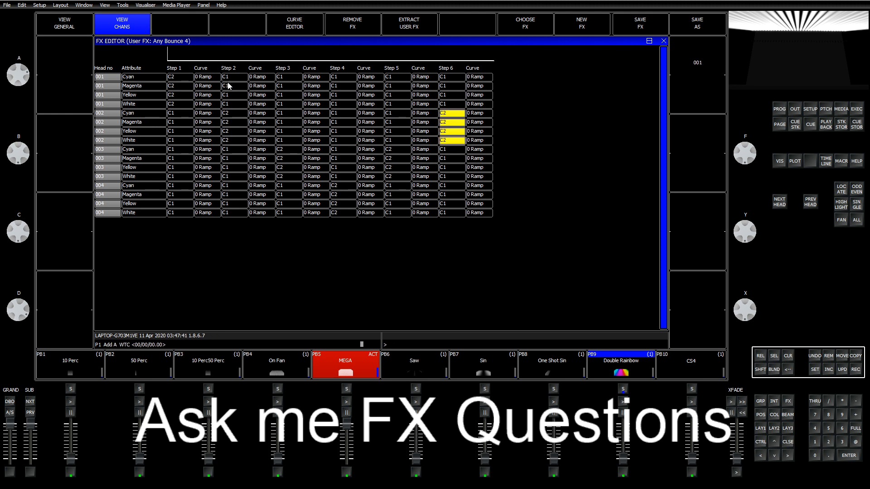
pyautogui.click(649, 25)
pyautogui.click(81, 19)
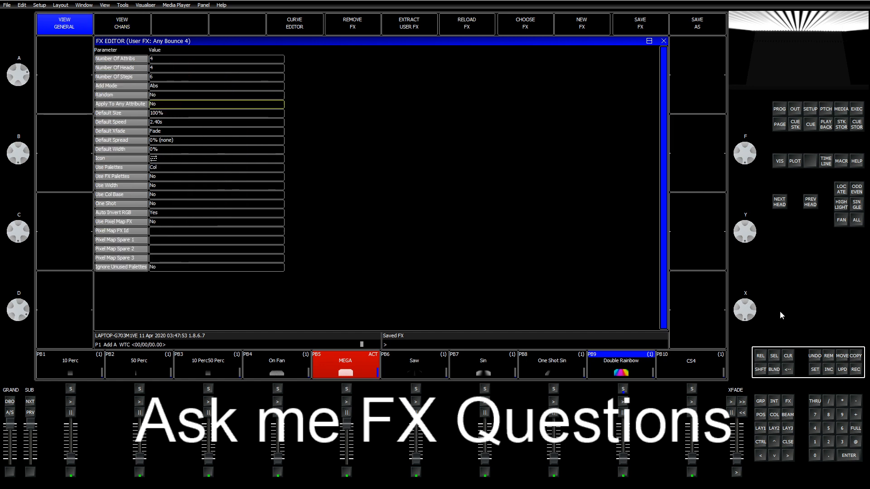
# Try to add the Any Bounce 4 effect to the MegaPointe group.
pyautogui.click(761, 429)
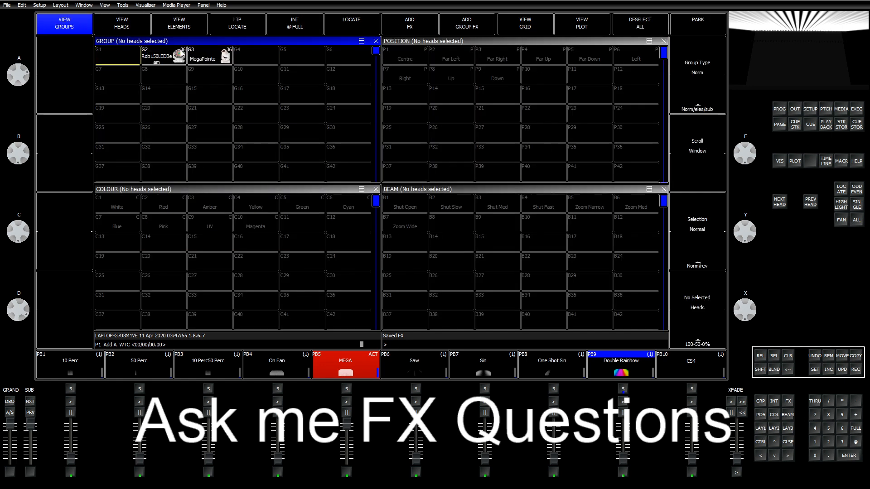
pyautogui.click(200, 59)
pyautogui.click(416, 23)
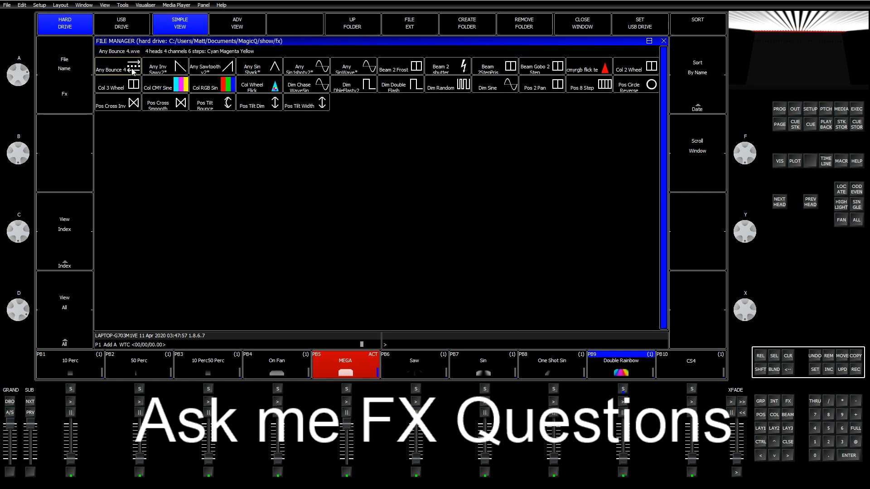
pyautogui.click(123, 64)
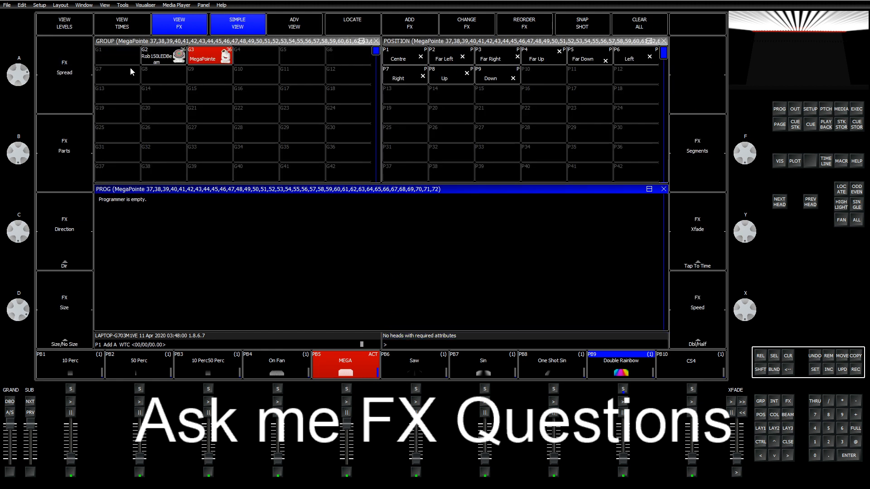
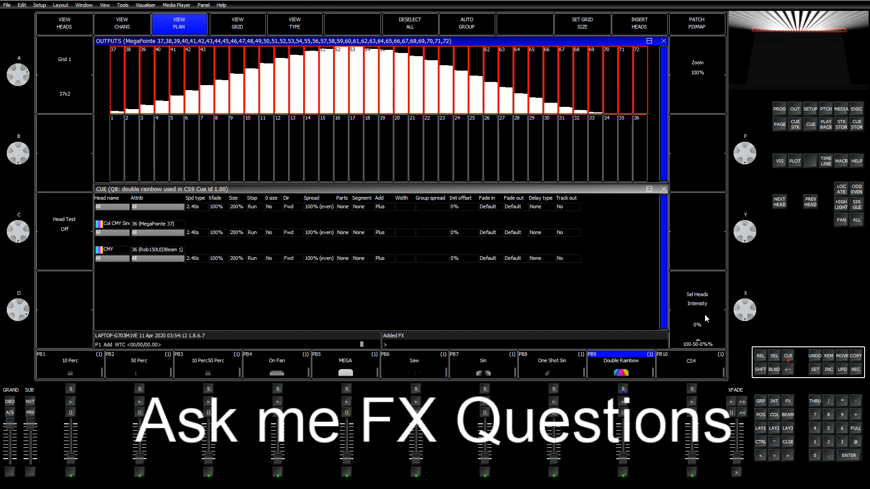
# Add the user Col 2 Wheel effect to the MegaPointe heads, using palettes C2 Red and C7 Blue.
pyautogui.click(664, 190)
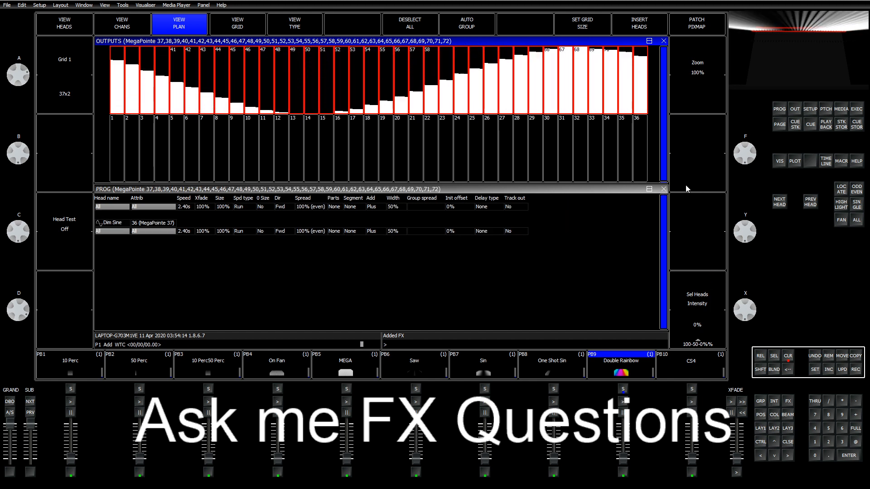
pyautogui.click(664, 190)
pyautogui.click(762, 428)
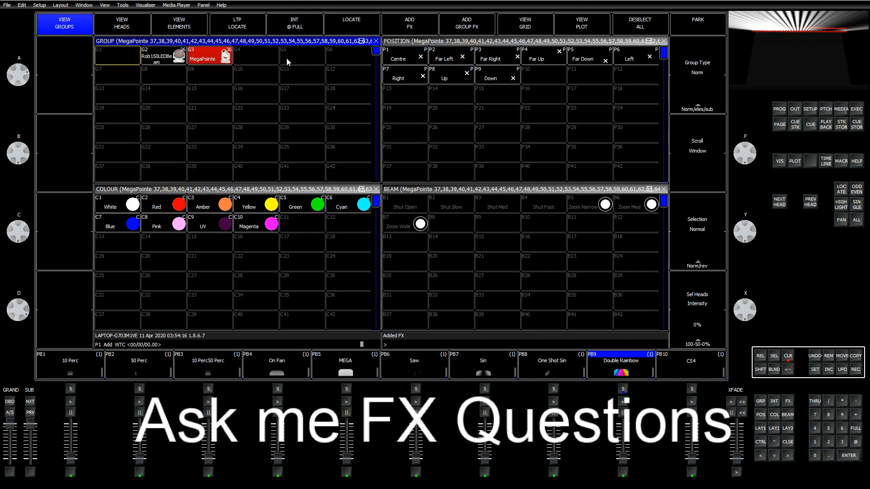
pyautogui.click(394, 24)
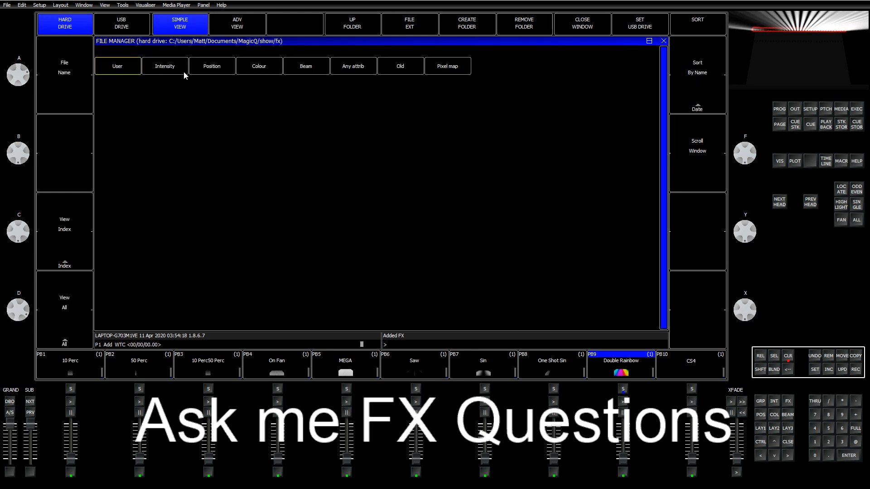
pyautogui.click(131, 69)
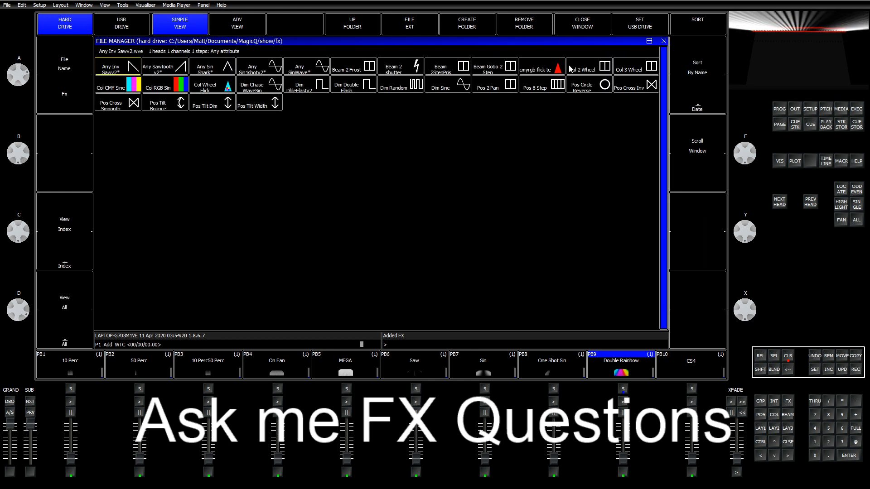
pyautogui.click(594, 75)
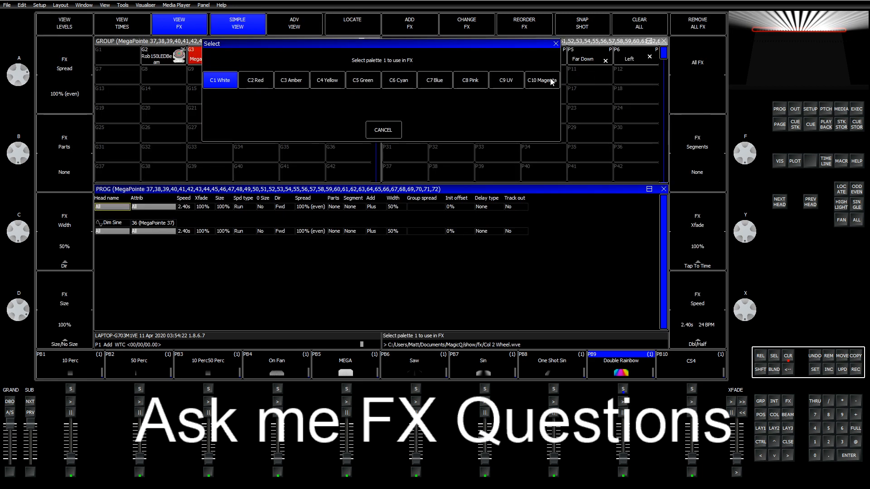
pyautogui.click(264, 87)
pyautogui.click(438, 82)
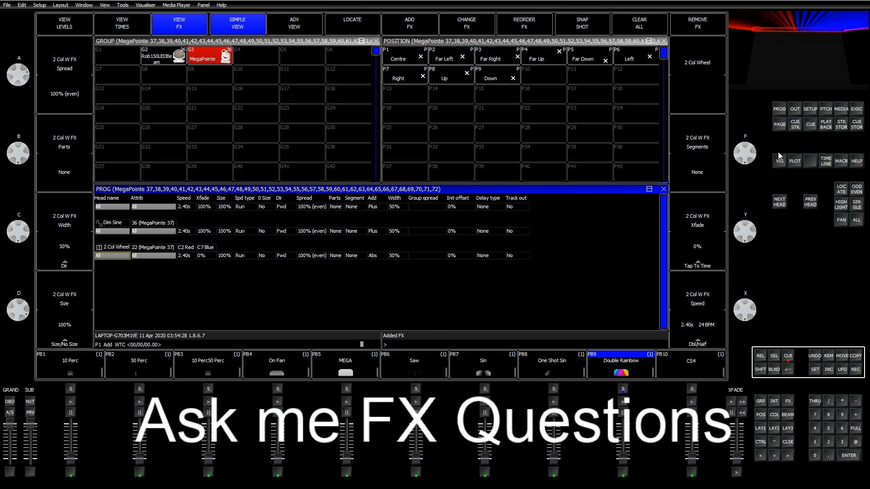
# Record the Dim Sine and 2 Col Wheel effects as a cue on playback 5 of page 2 and clear the programmer.
pyautogui.click(775, 431)
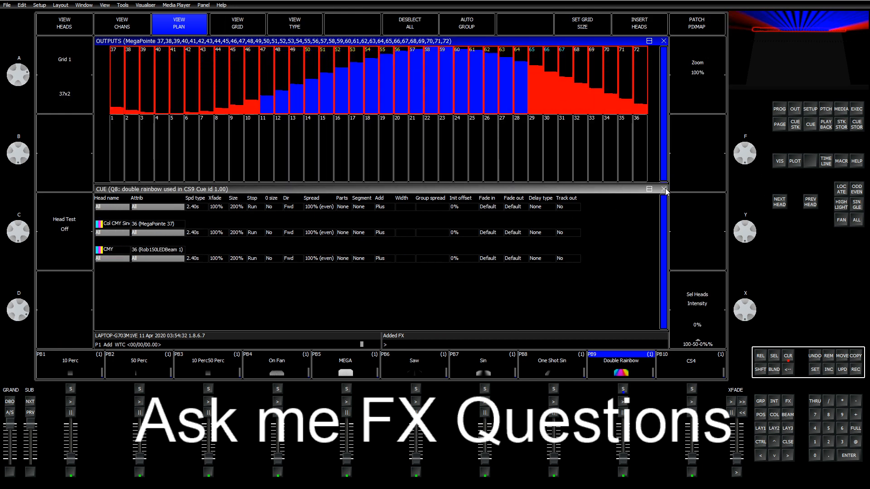
pyautogui.click(464, 233)
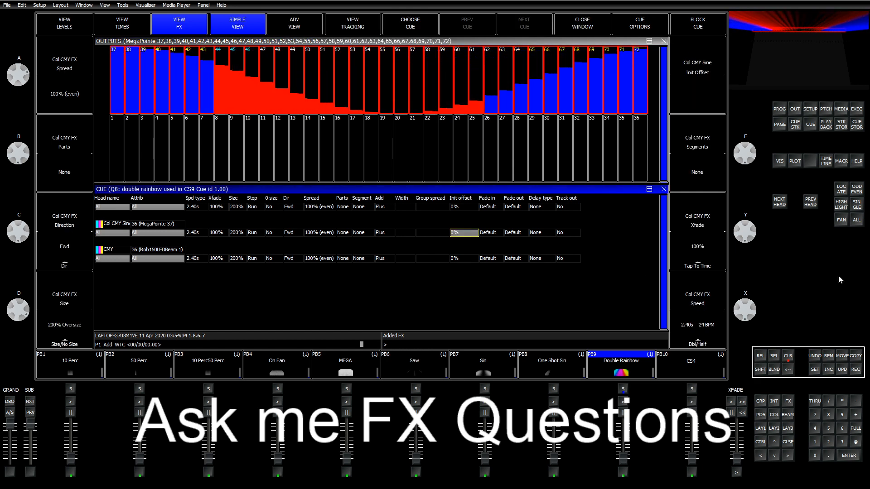
pyautogui.click(778, 110)
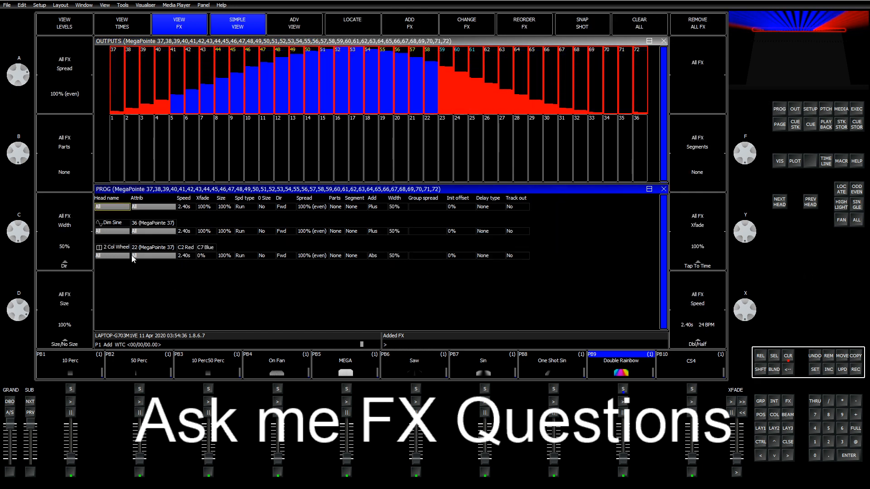
pyautogui.click(857, 370)
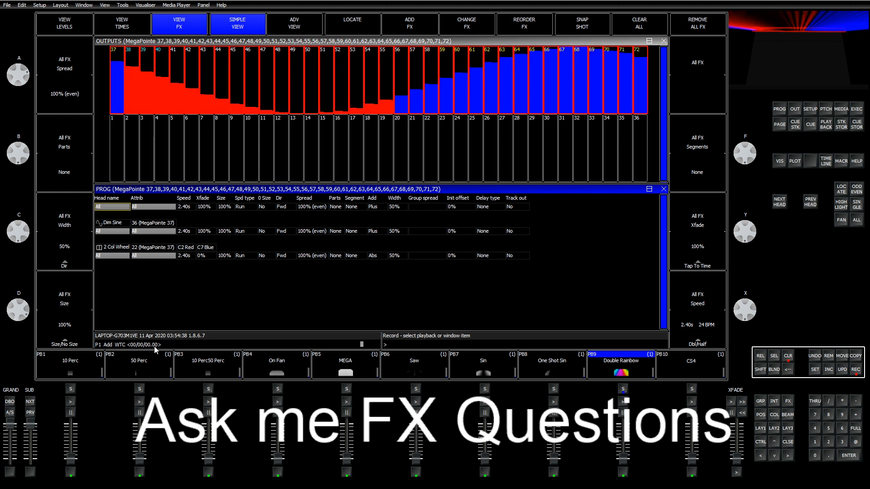
pyautogui.click(30, 402)
pyautogui.click(354, 369)
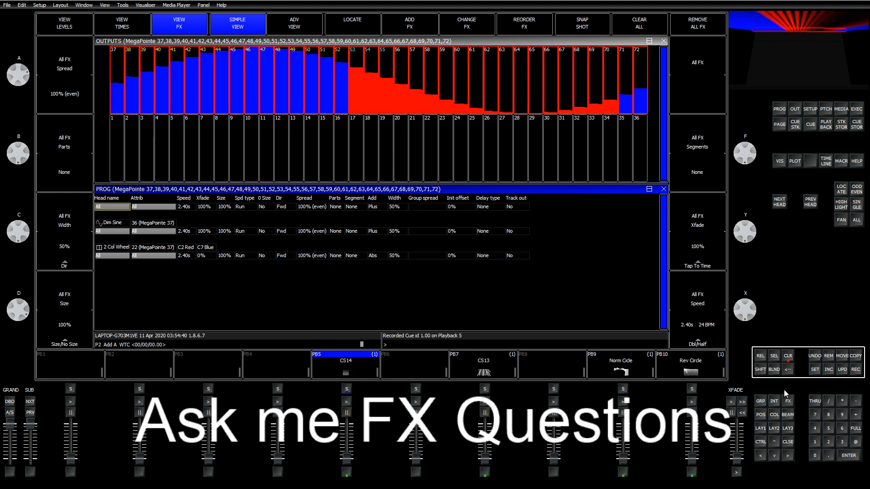
pyautogui.click(788, 356)
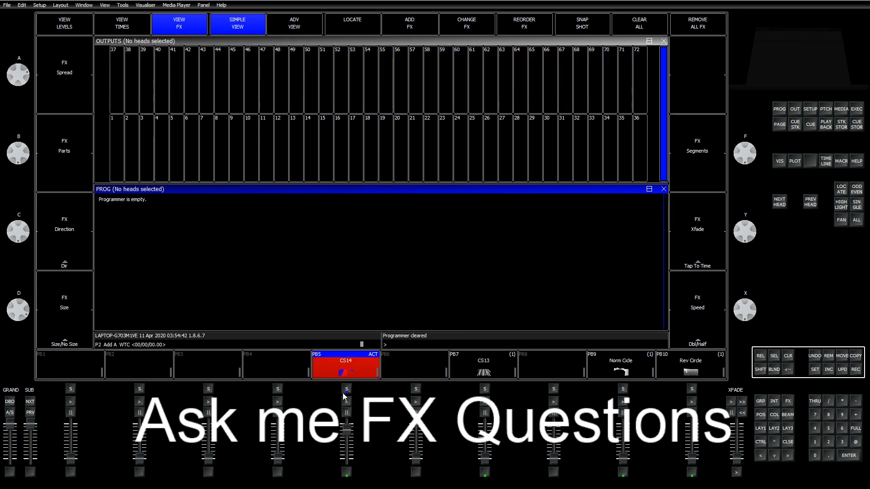
# Activate playback 5 and open its cue for editing alongside the outputs plan.
pyautogui.moveTo(343, 394); pyautogui.dragTo(346, 383)
pyautogui.click(356, 365)
pyautogui.click(357, 366)
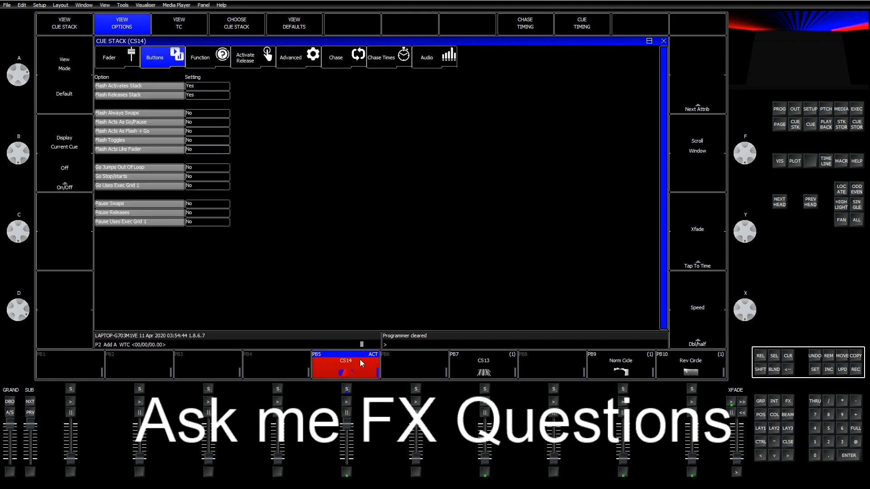
pyautogui.click(787, 440)
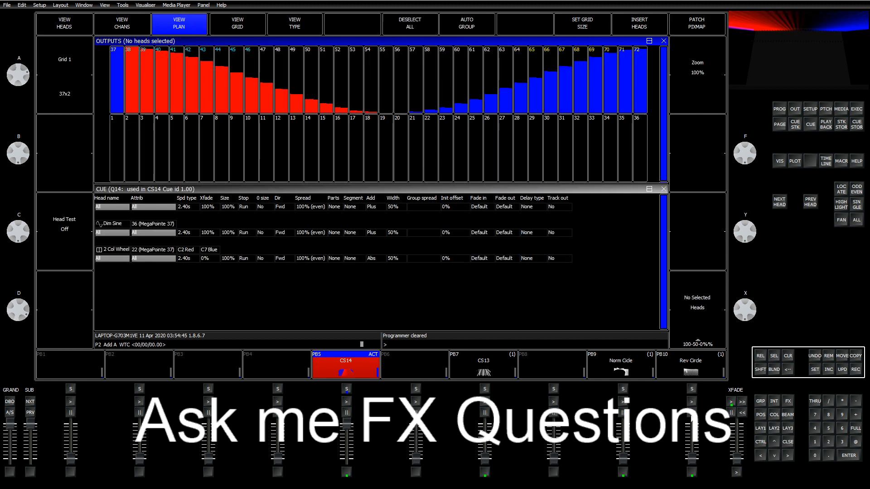
# Set the cue's Dim Sine effect to 36% width, Centre In direction and 63% spread.
pyautogui.click(191, 235)
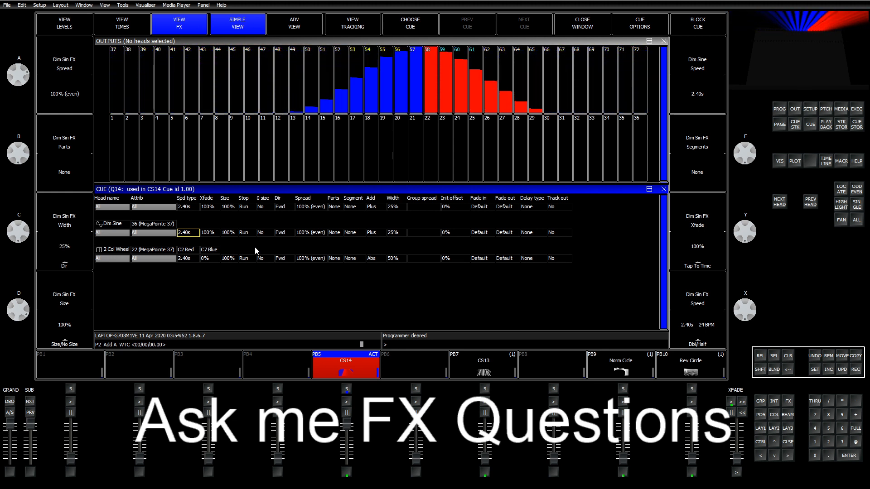
pyautogui.click(288, 236)
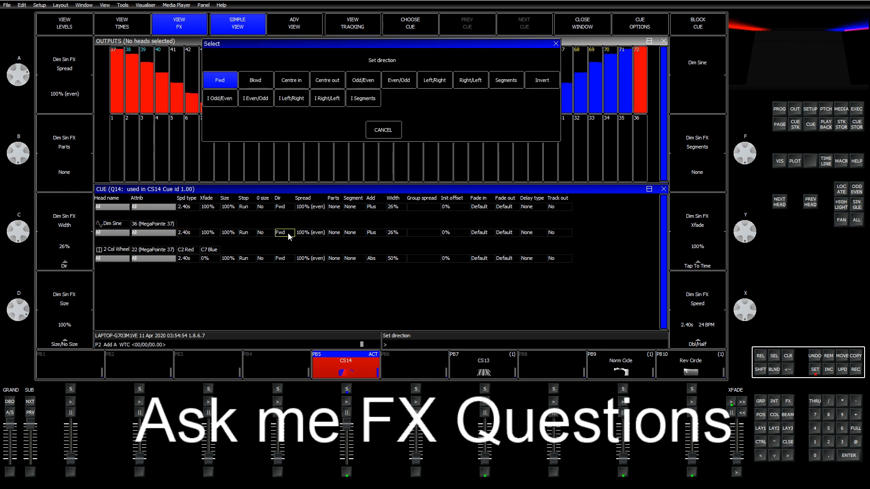
pyautogui.click(291, 83)
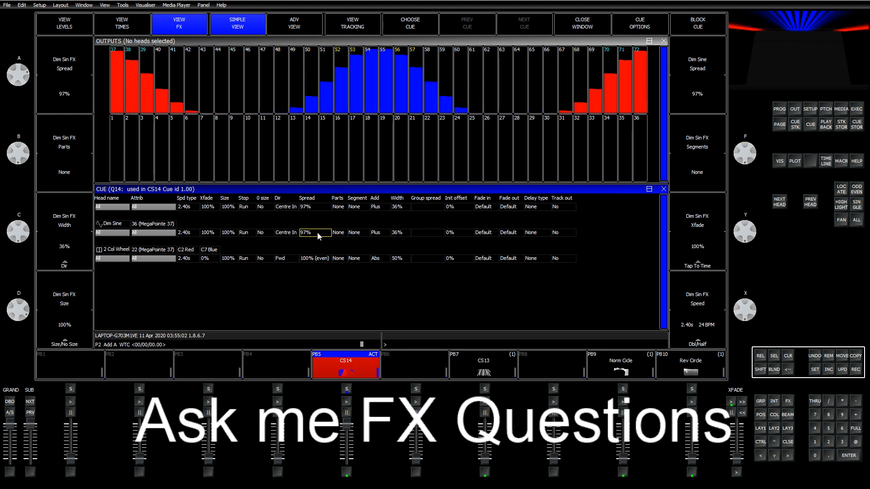
pyautogui.scroll(2, 318, 237)
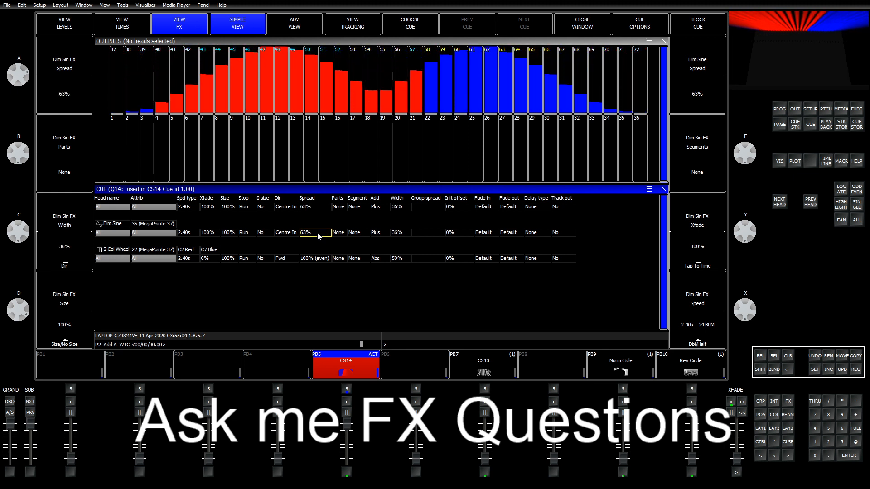
# Set the cue's 2 Col Wheel effect to Centre In direction and 63% spread.
pyautogui.click(284, 258)
pyautogui.click(282, 76)
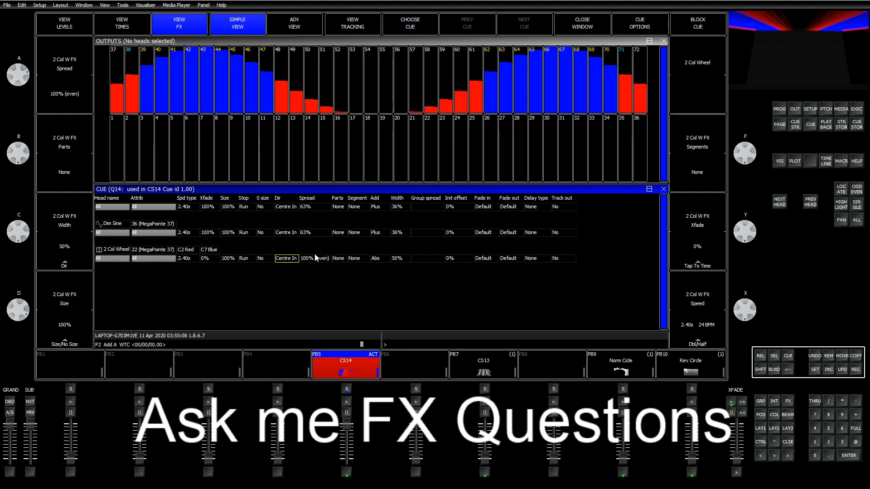
pyautogui.write('63')
pyautogui.press('Return')
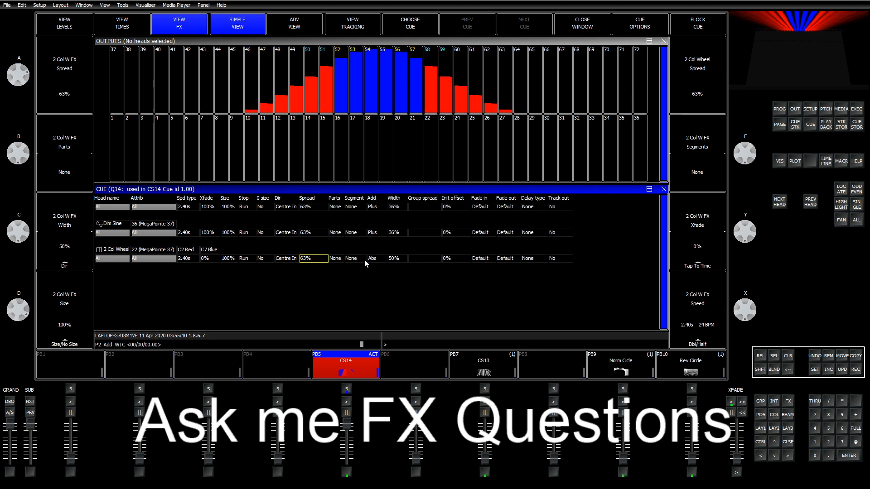
pyautogui.press('Tab')
pyautogui.press('Tab')
pyautogui.press('Tab')
pyautogui.press('Tab')
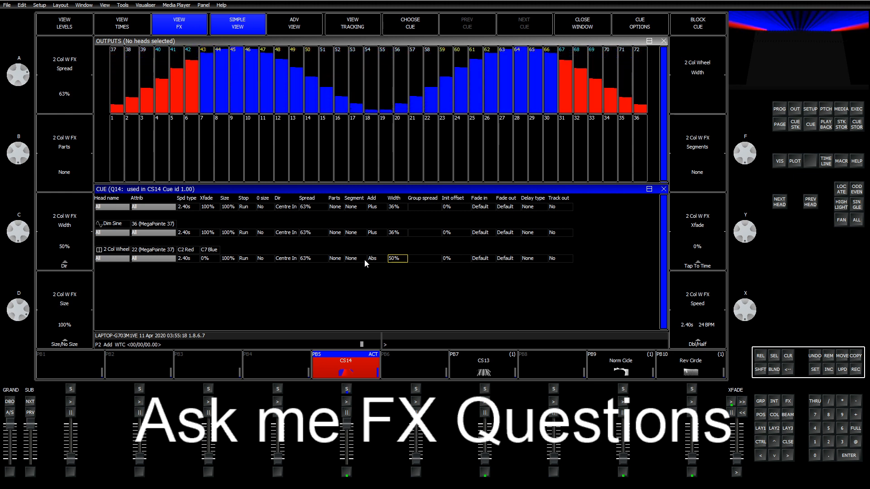
pyautogui.hotkey('shift', 'Tab')
pyautogui.hotkey('shift', 'Tab')
pyautogui.hotkey('shift', 'Tab')
pyautogui.hotkey('shift', 'Tab')
pyautogui.hotkey('shift', 'Tab')
pyautogui.hotkey('shift', 'Tab')
pyautogui.hotkey('shift', 'Tab')
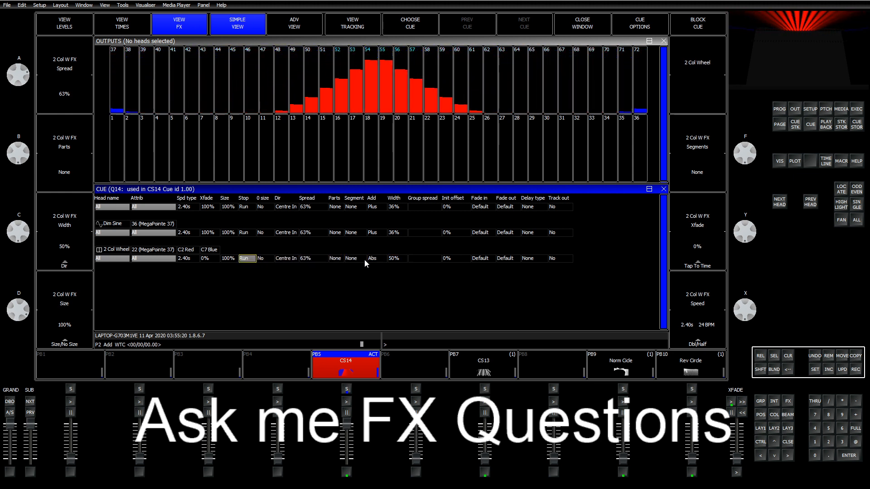
pyautogui.hotkey('shift', 'Tab')
pyautogui.hotkey('shift', 'Tab')
pyautogui.hotkey('shift', 'Tab')
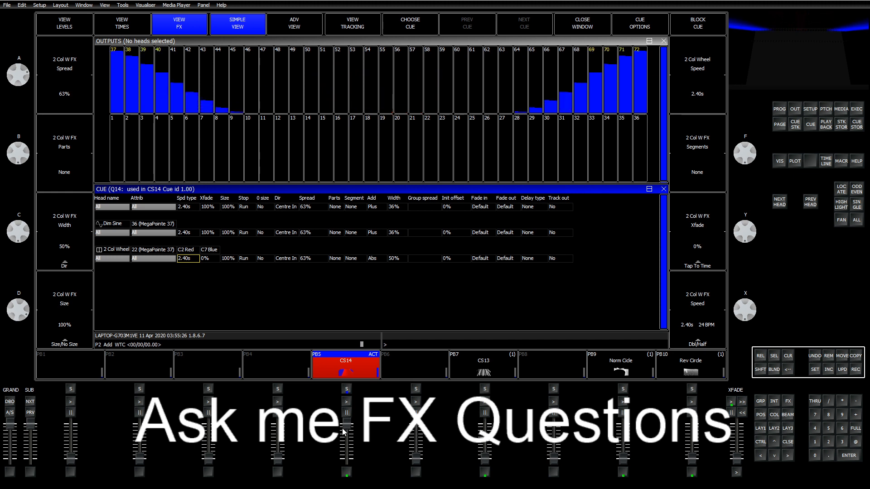
# Set the 2 Col Wheel effect's initial offset to 25% and run playback 5 again to check the colour timing.
pyautogui.click(347, 472)
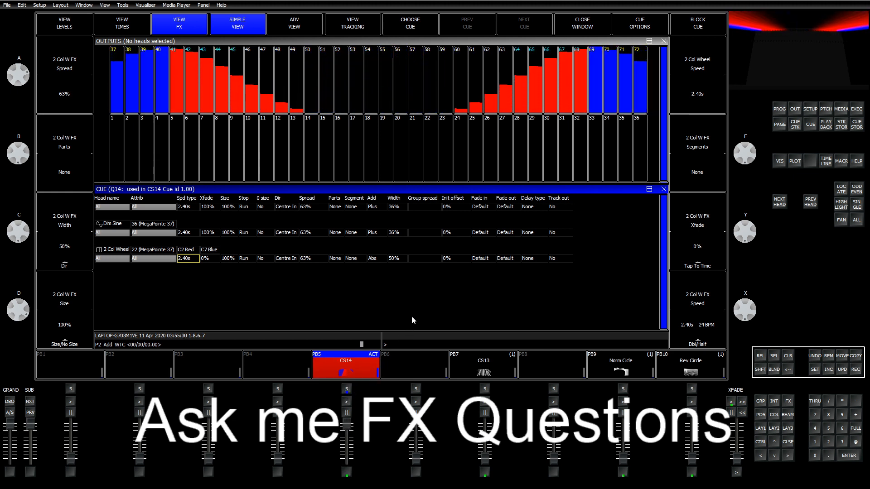
pyautogui.click(450, 258)
pyautogui.press('Return')
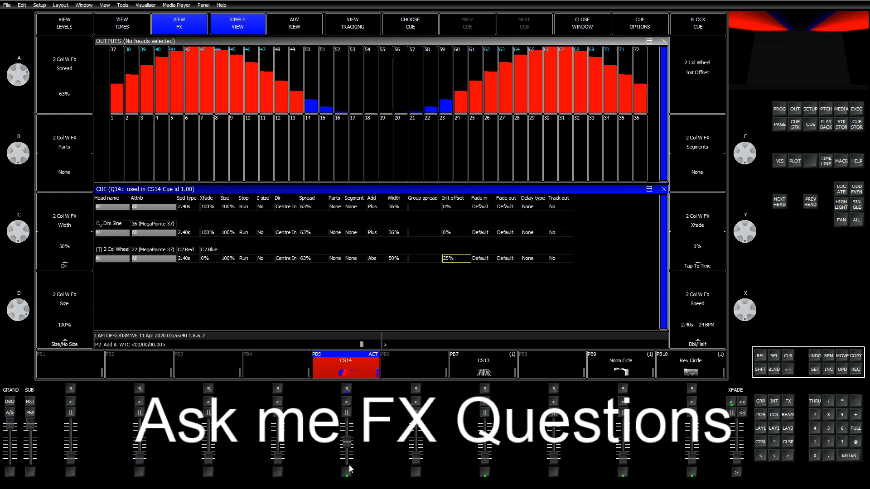
pyautogui.click(349, 402)
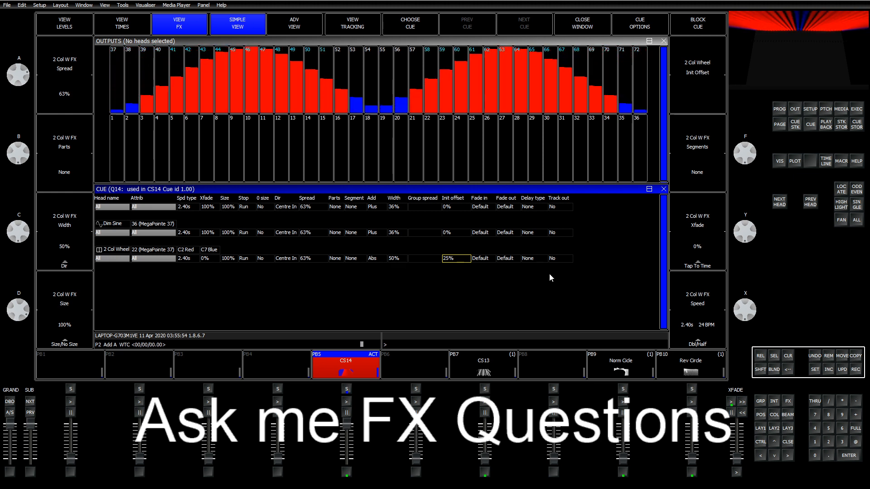
# Select the MegaPointe group, set its intensity to 5%, and return to the outputs plan and the cue's effects.
pyautogui.click(761, 430)
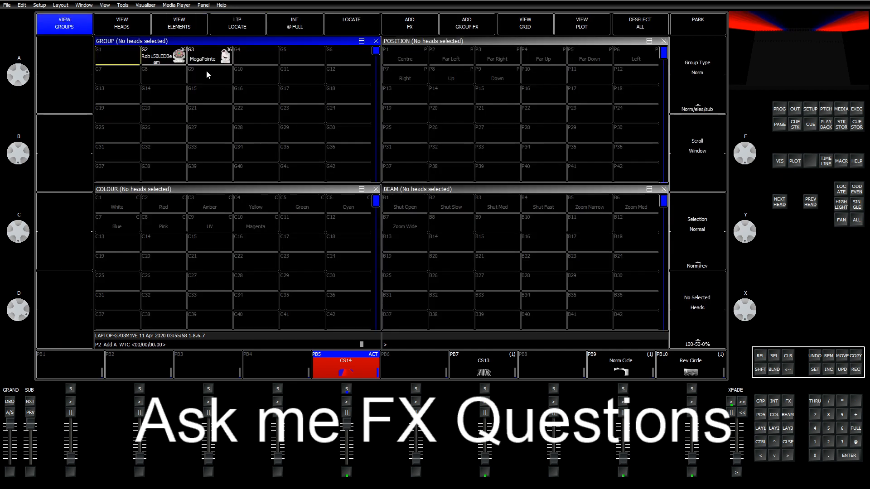
pyautogui.click(205, 59)
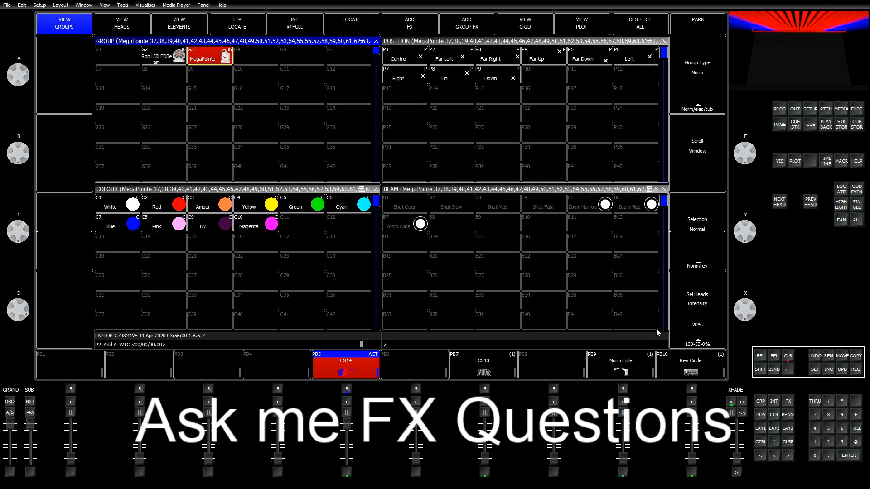
pyautogui.click(773, 430)
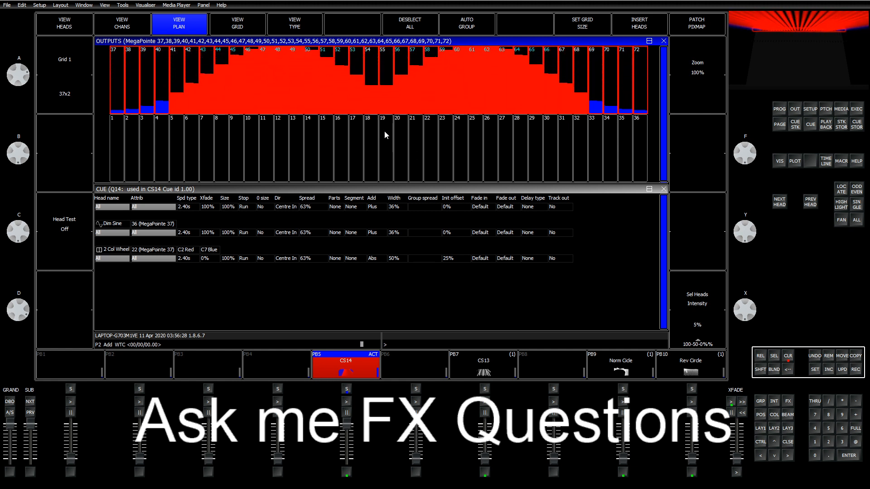
# Set the 2 Col Wheel effect's speed to 4.8 s and initial offset to 0%, and clear the programmer.
pyautogui.click(196, 250)
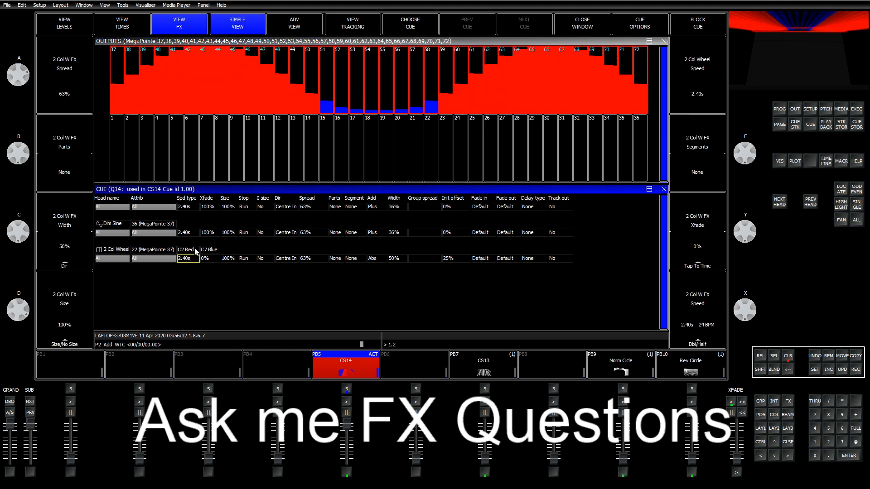
pyautogui.write('1')
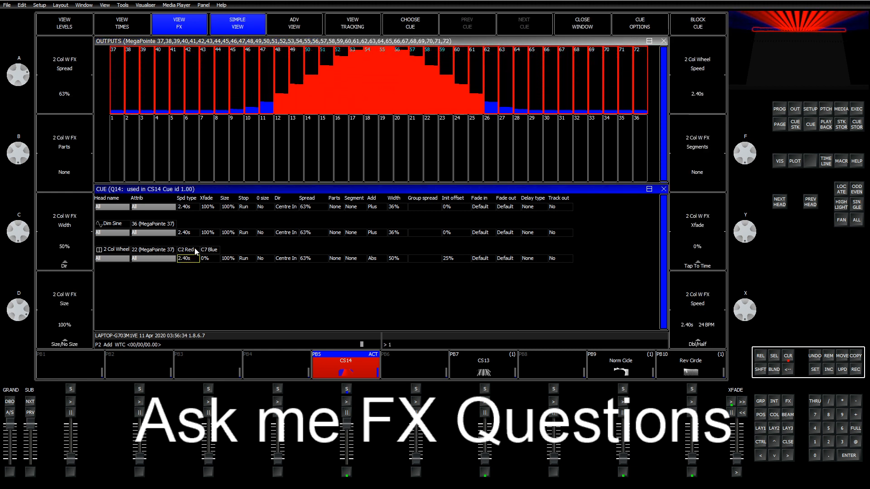
pyautogui.write('4.8')
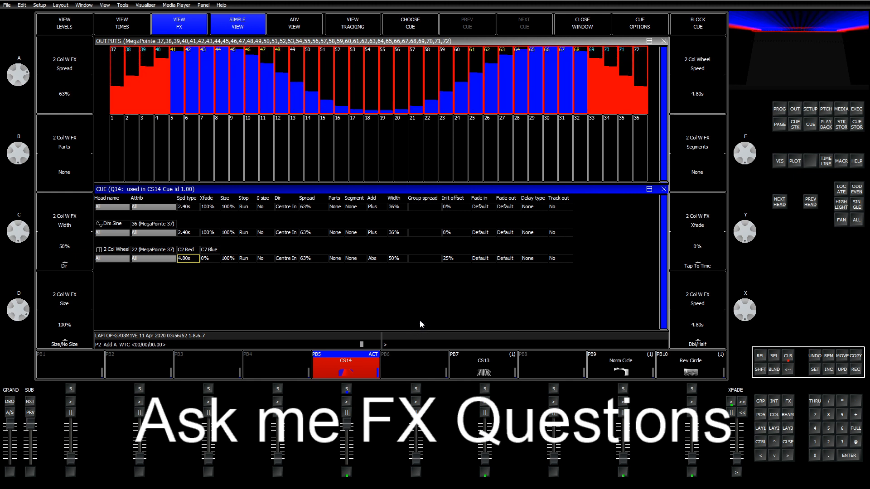
pyautogui.click(457, 258)
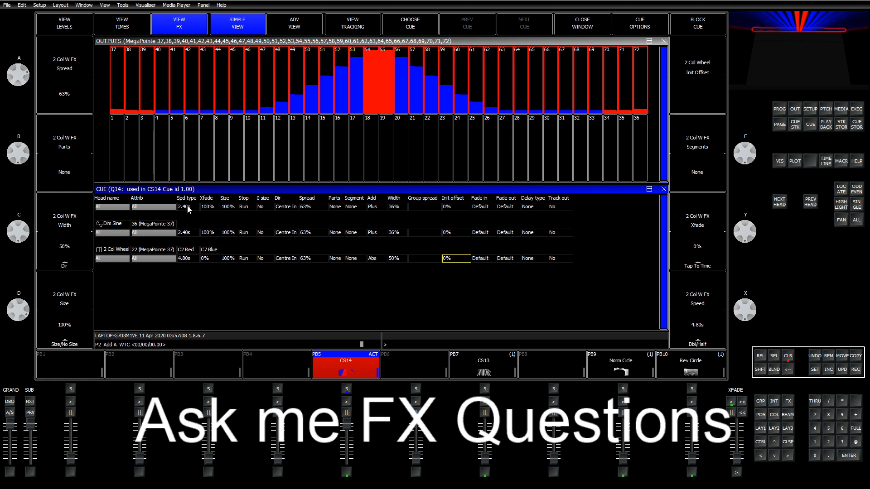
pyautogui.press('Escape')
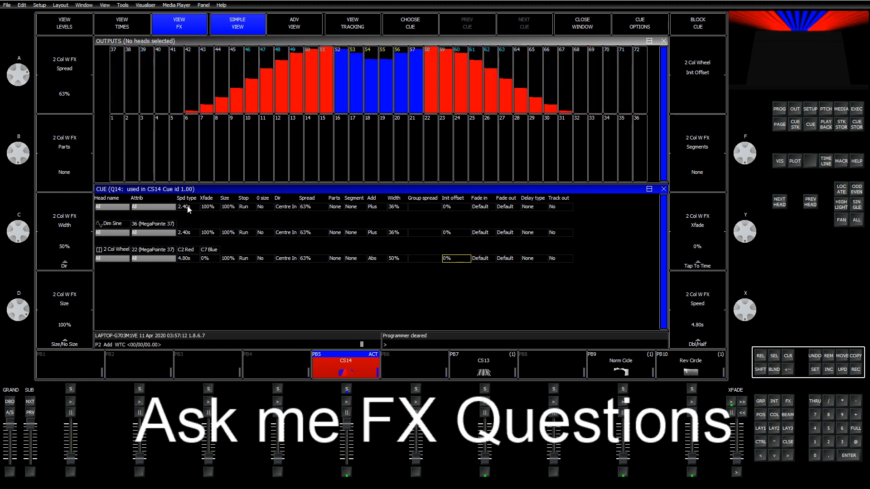
# Set the direction of all the cue's effects to Fwd and the Dim Sine effect's crossfade to 0%.
pyautogui.click(285, 207)
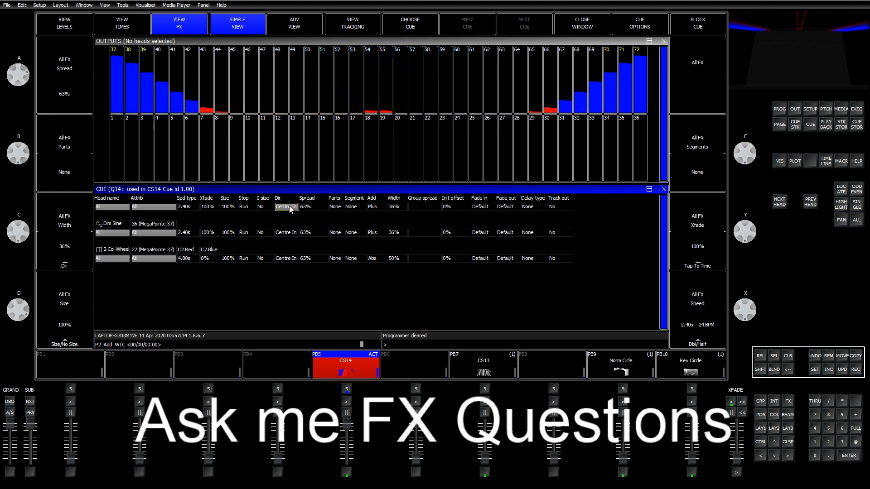
pyautogui.click(219, 81)
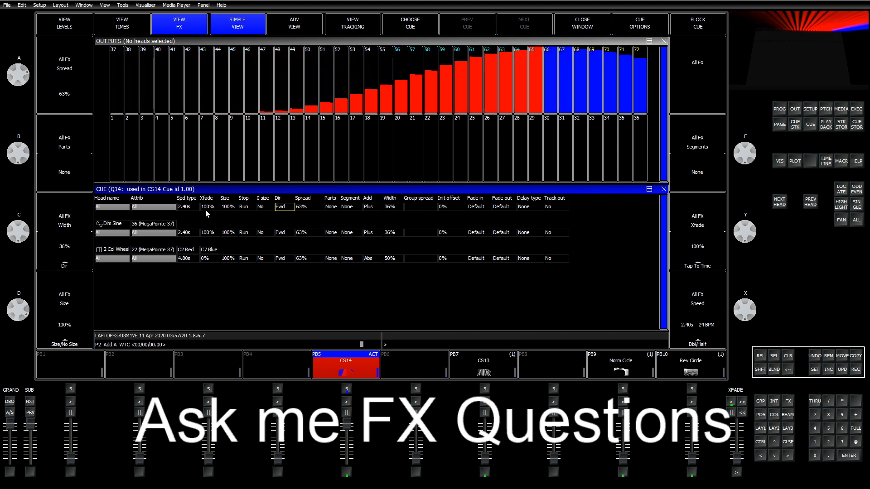
pyautogui.click(207, 232)
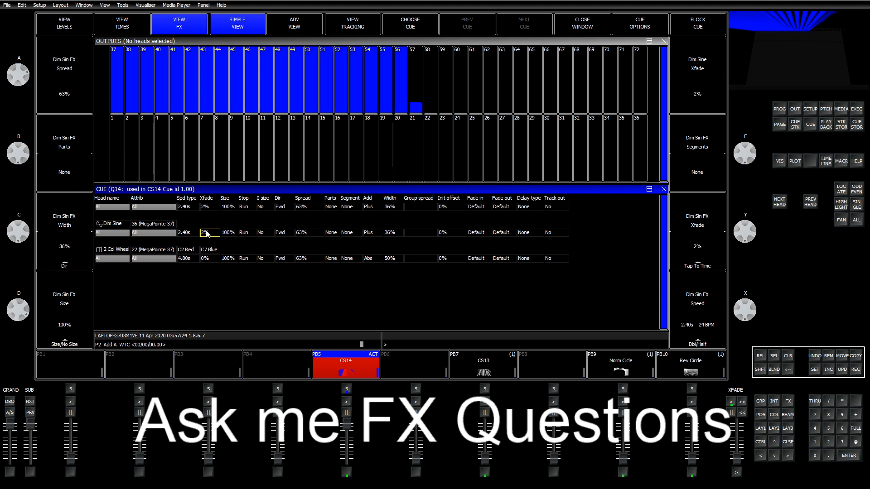
pyautogui.scroll(2, 206, 235)
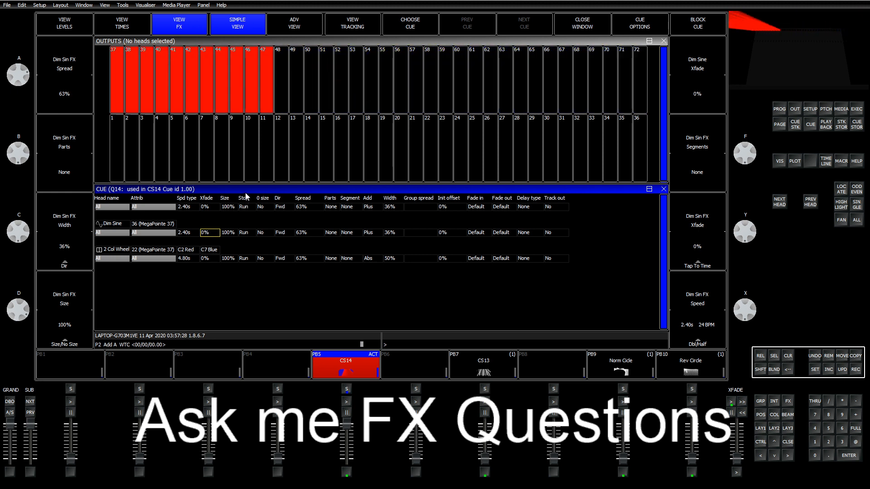
# Set the 2 Col Wheel effect's speed to 2.4 s and the spread of all effects to 100%.
pyautogui.click(189, 259)
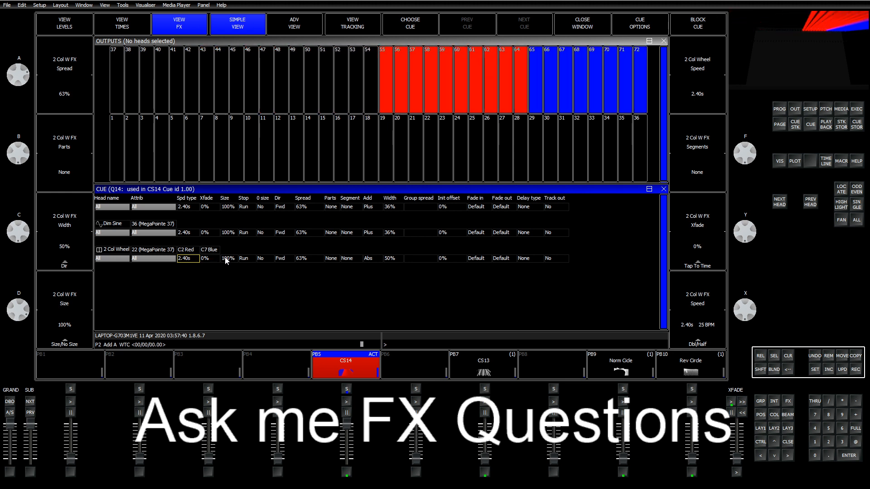
pyautogui.click(311, 259)
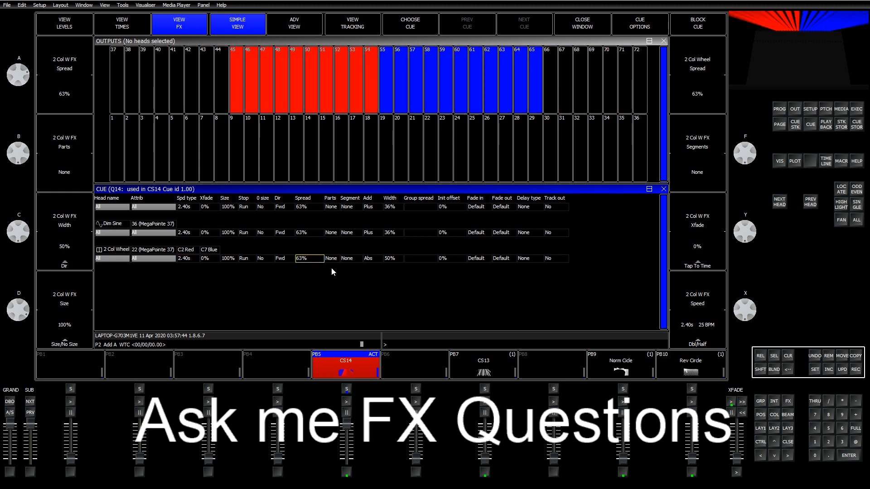
pyautogui.write('12')
pyautogui.press('Return')
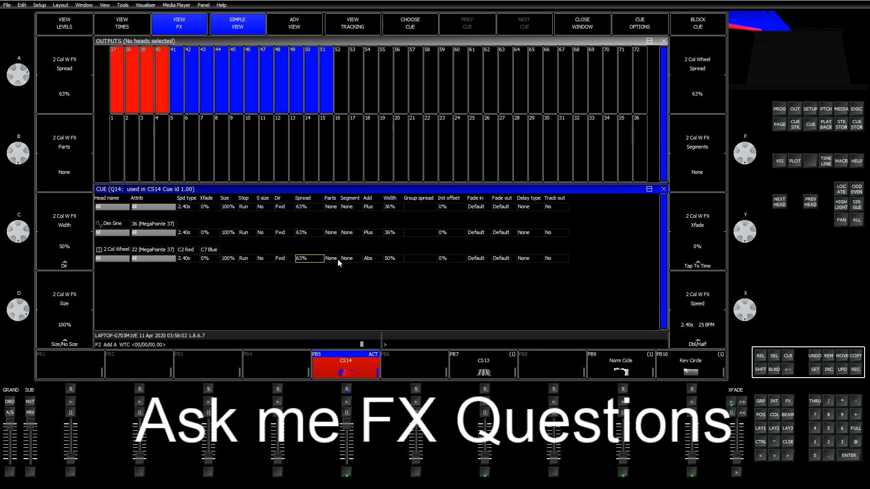
pyautogui.click(314, 207)
pyautogui.write('100')
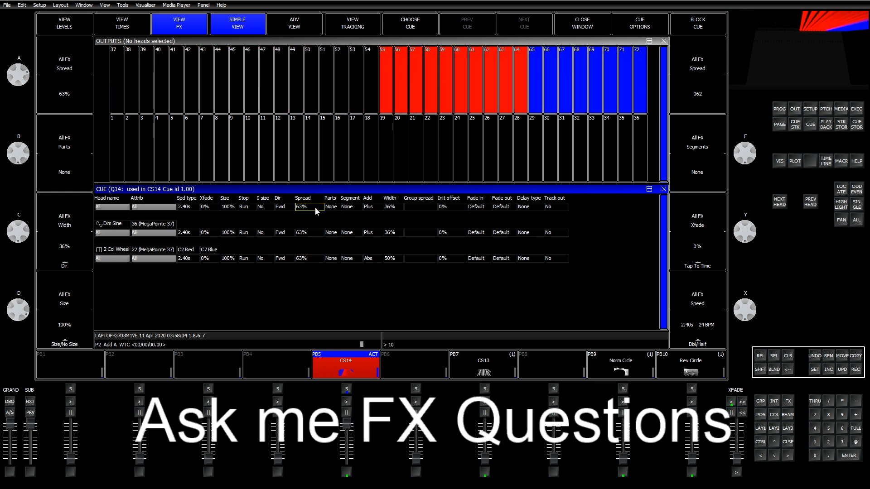
pyautogui.press('Return')
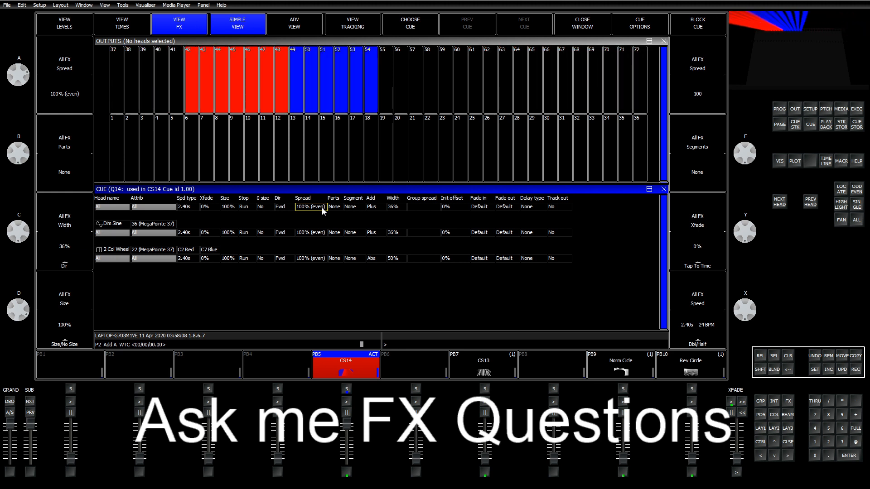
# Set the spread to 50% for the Dim Sine effect and to 25% for the 2 Col Wheel effect.
pyautogui.click(304, 233)
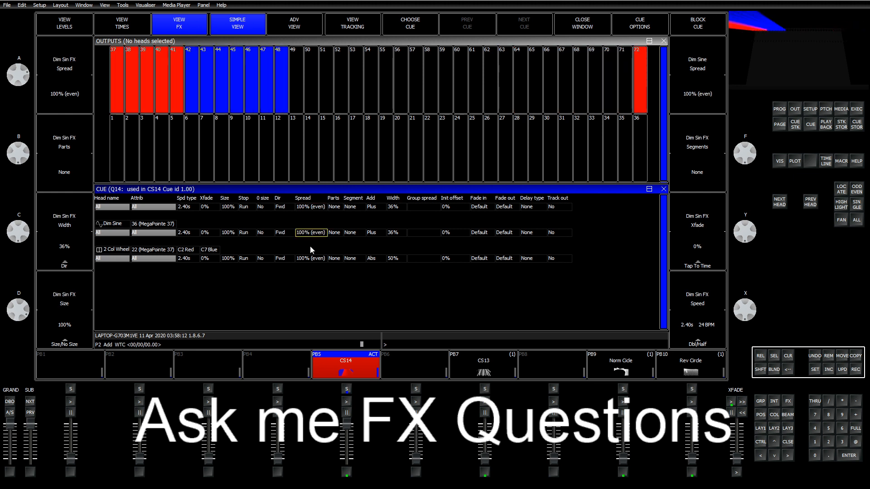
pyautogui.write('50')
pyautogui.press('Return')
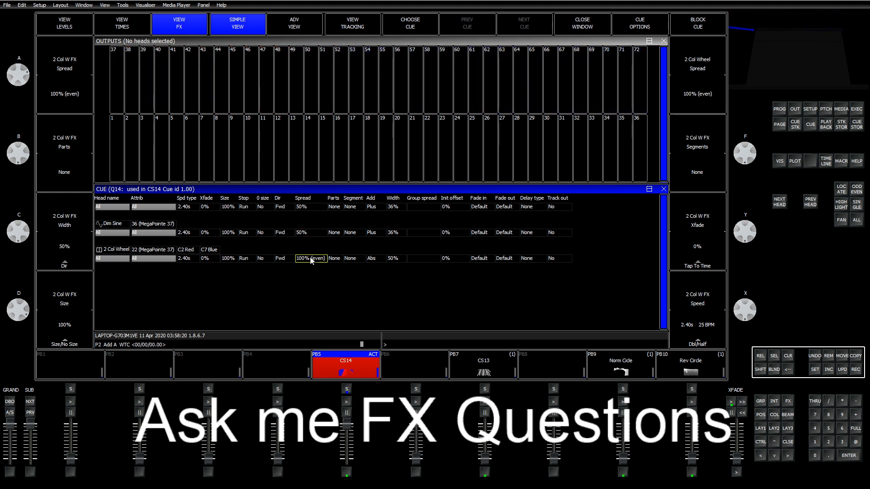
pyautogui.write('50')
pyautogui.press('Return')
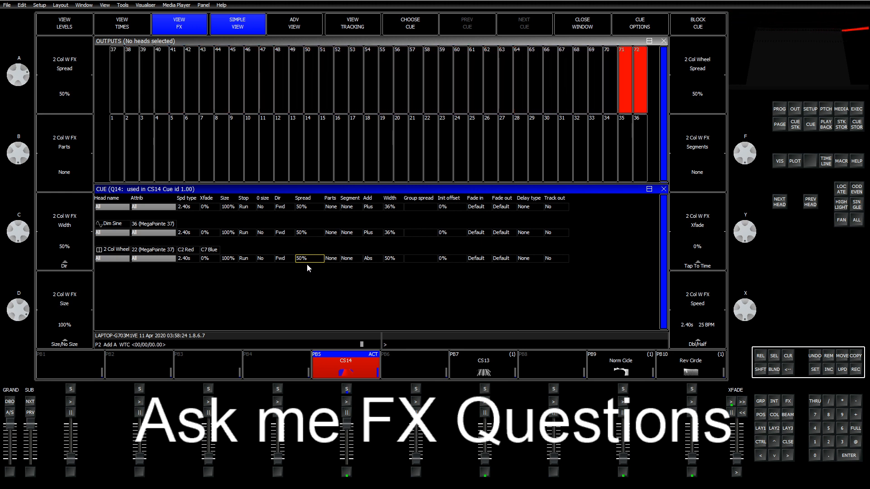
pyautogui.write('25')
pyautogui.press('Return')
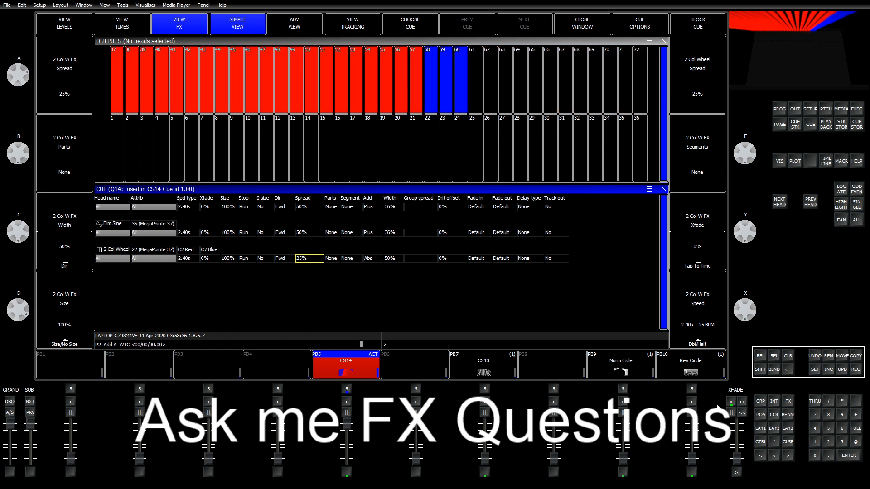
# Record the MegaPointe group at 100% intensity on playback 1, clear the programmer and activate that playback.
pyautogui.click(762, 430)
pyautogui.click(202, 57)
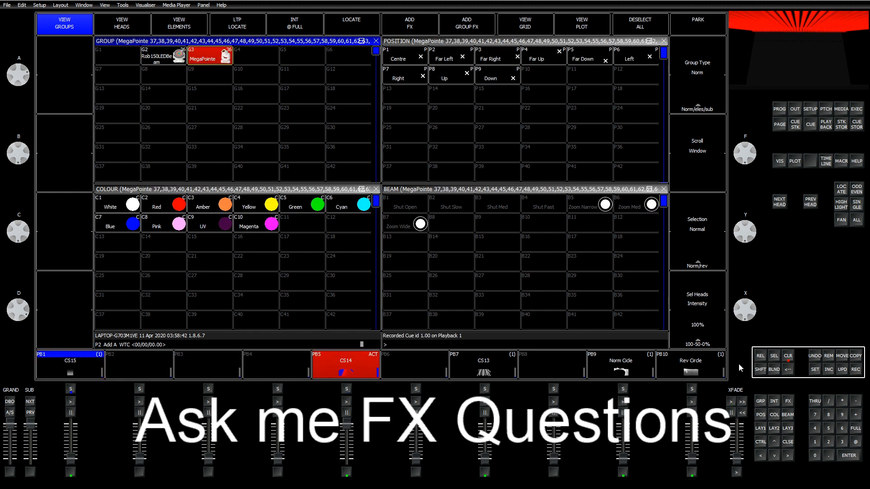
pyautogui.click(789, 358)
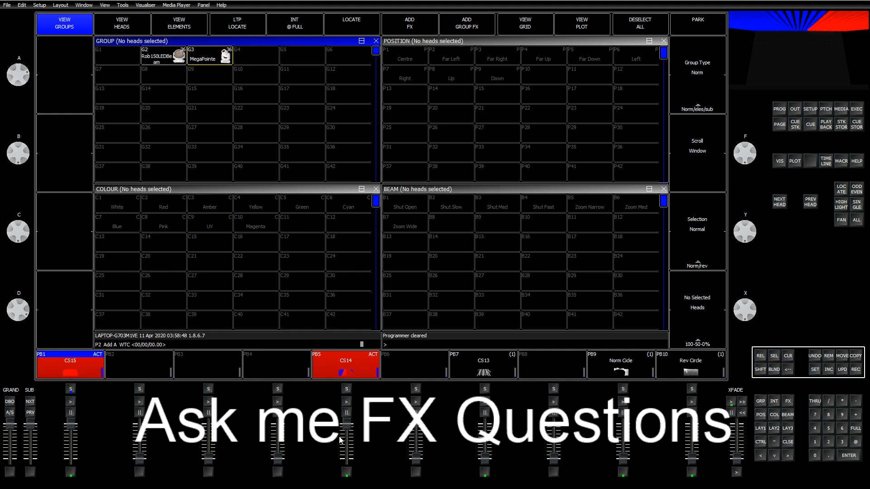
# Open playback 5's cue for editing, set the 2 Col Wheel effect's spread to 0%, and release playback 1.
pyautogui.click(346, 369)
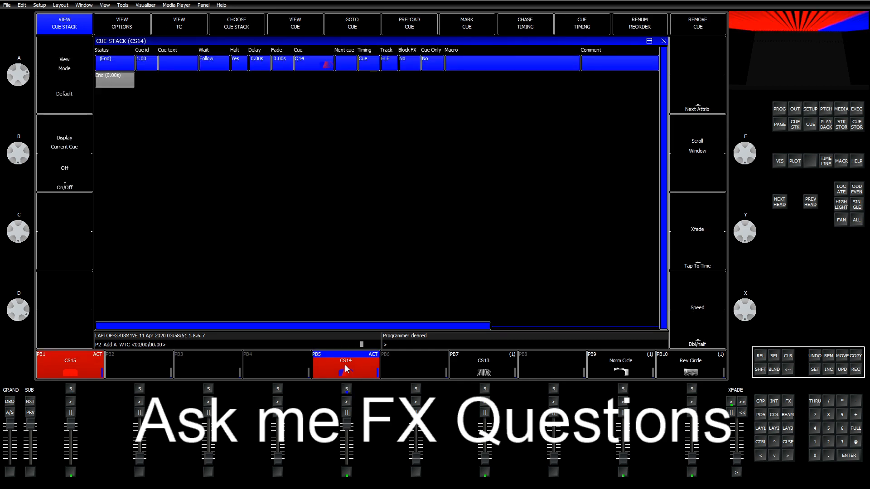
pyautogui.click(777, 426)
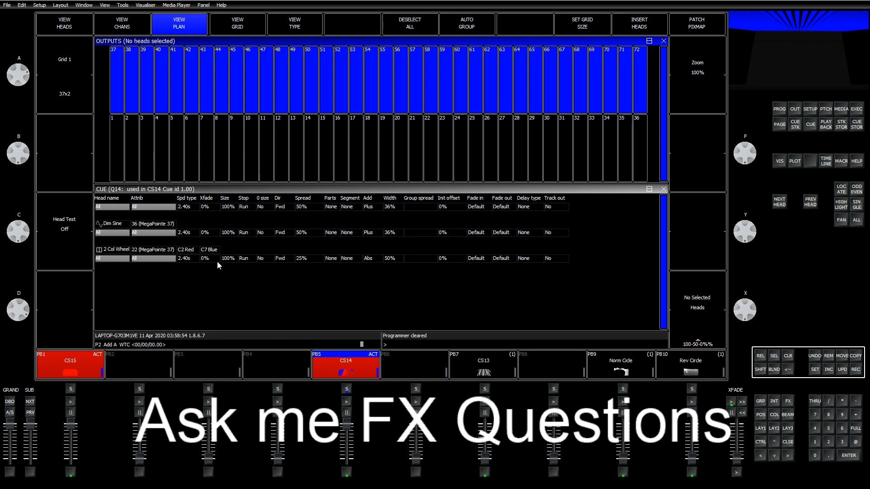
pyautogui.click(313, 260)
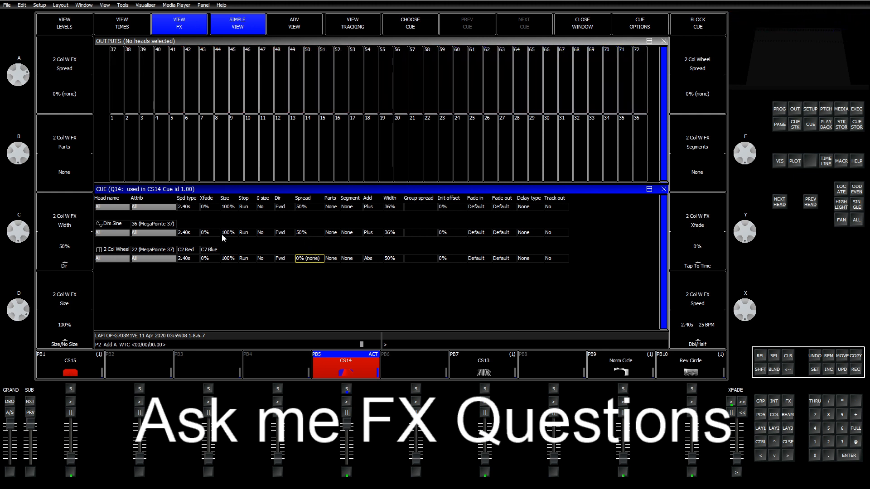
# Set the 2 Col Wheel effect's speed to 4.8 s and its initial offset to 25%.
pyautogui.click(185, 259)
pyautogui.write('4.8')
pyautogui.press('Return')
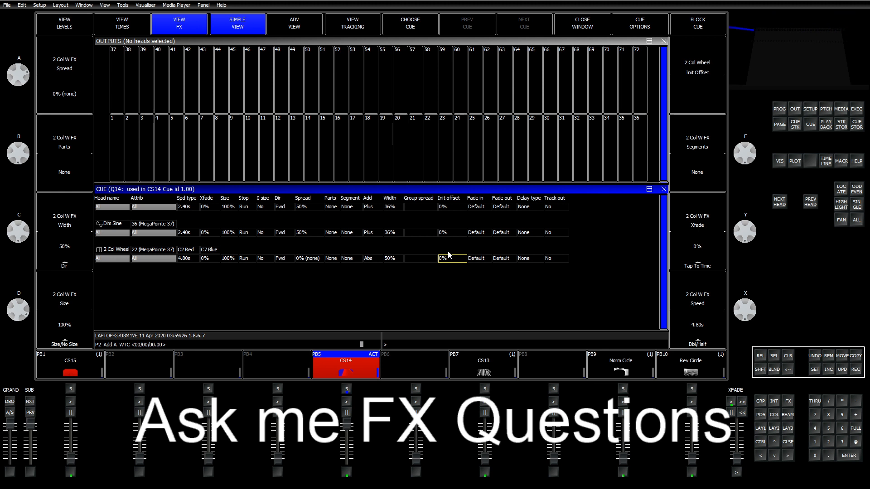
pyautogui.write('25')
pyautogui.press('Return')
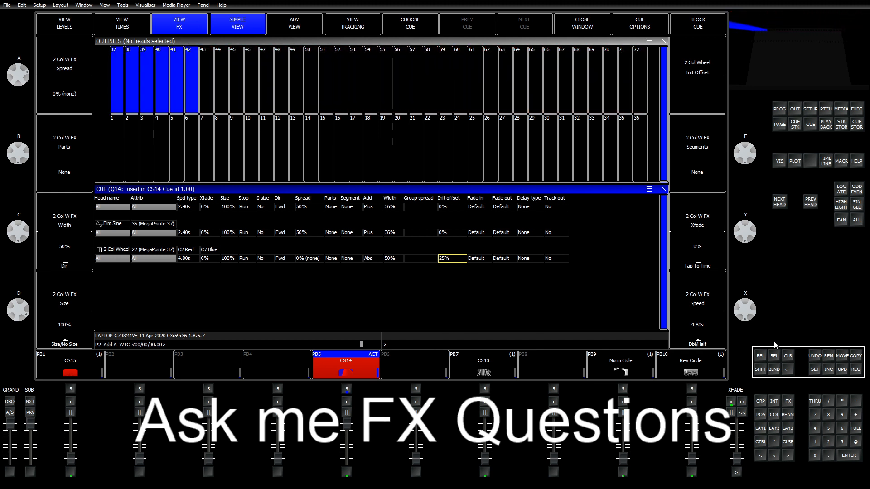
# Set a common speed of 2.4 s for the Dim Sine and 2 Col Wheel effects.
pyautogui.click(184, 208)
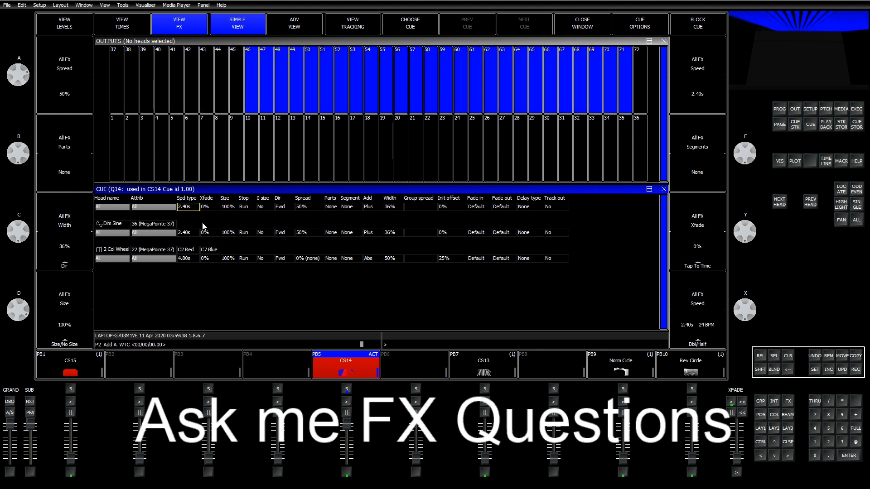
pyautogui.doubleClick(245, 259)
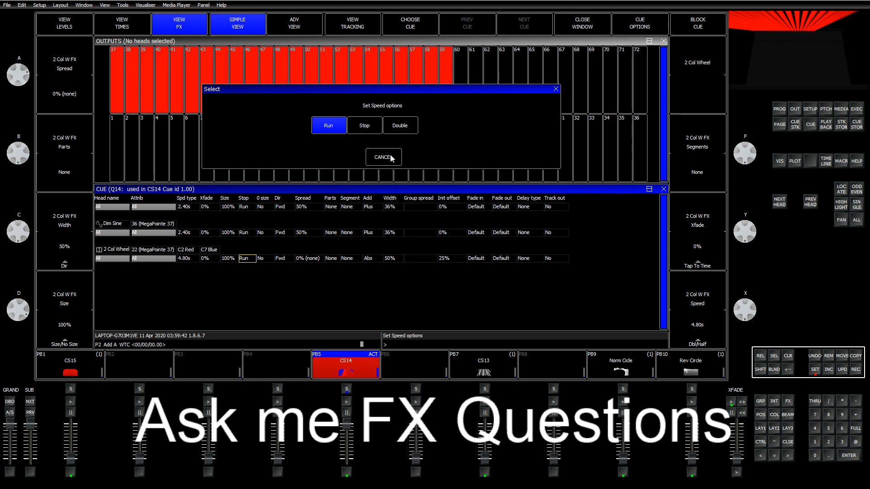
pyautogui.click(391, 157)
pyautogui.moveTo(192, 259); pyautogui.dragTo(186, 205)
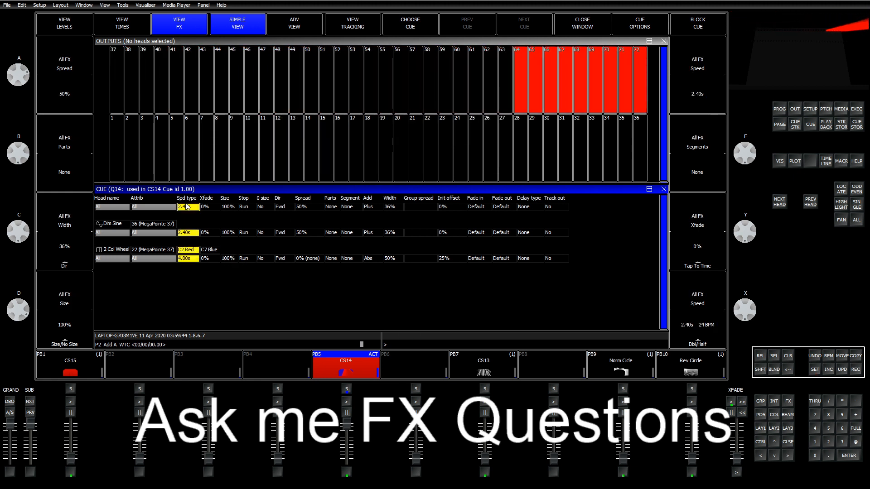
pyautogui.press('Return')
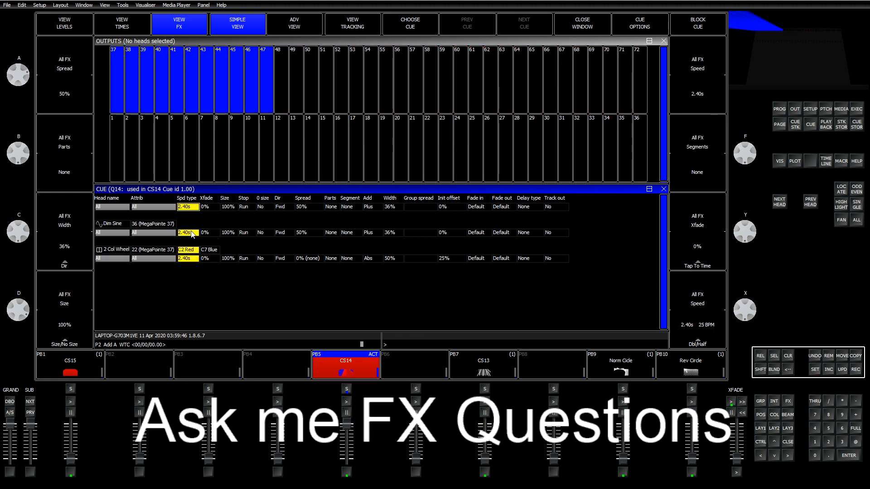
# Set the Dim Sine effect's run option to Double and its speed to 2.15 s.
pyautogui.doubleClick(247, 233)
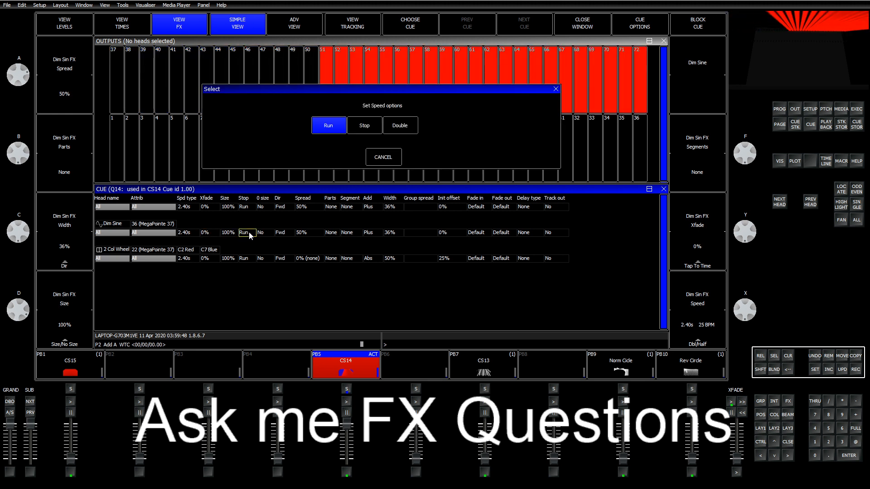
pyautogui.click(395, 127)
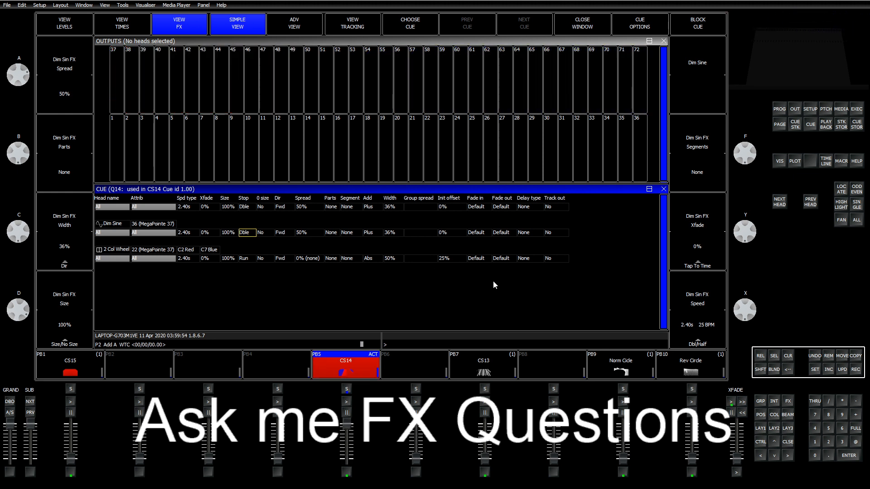
pyautogui.scroll(5, 203, 245)
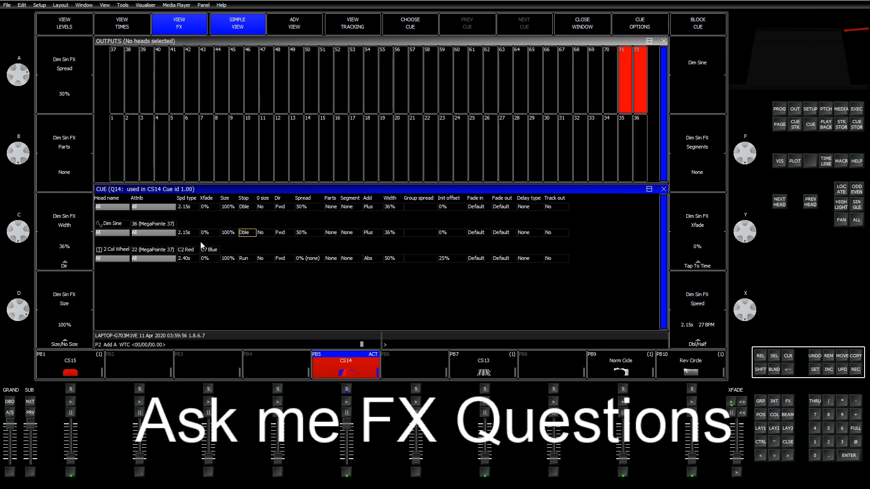
# Speed up the Dim Sine and 2 Col Wheel effects together, bringing the common speed to 1.65 s.
pyautogui.click(186, 207)
pyautogui.scroll(5, 183, 208)
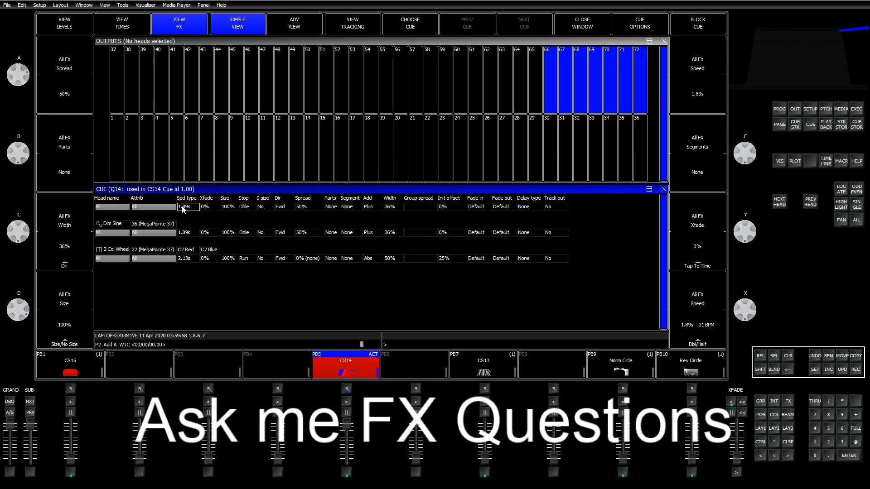
pyautogui.scroll(4, 183, 209)
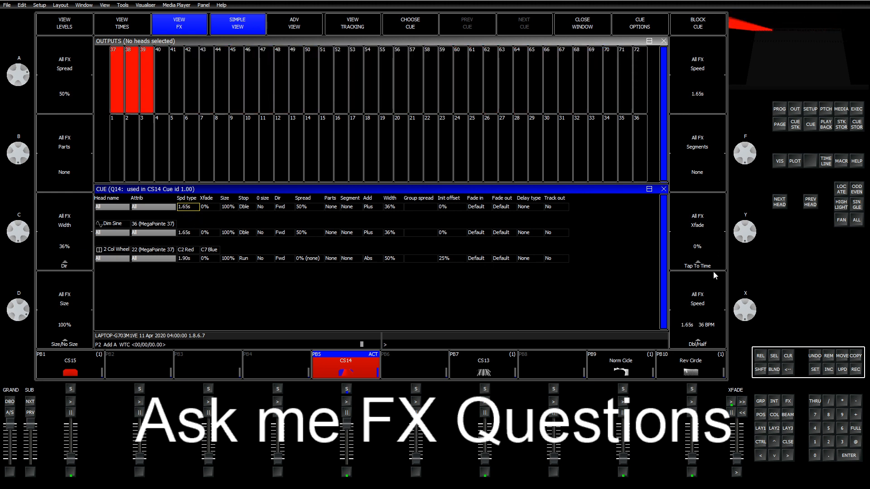
# Tap in a matching speed of 0.75 s for all effects in the cue.
pyautogui.click(705, 300)
pyautogui.click(696, 238)
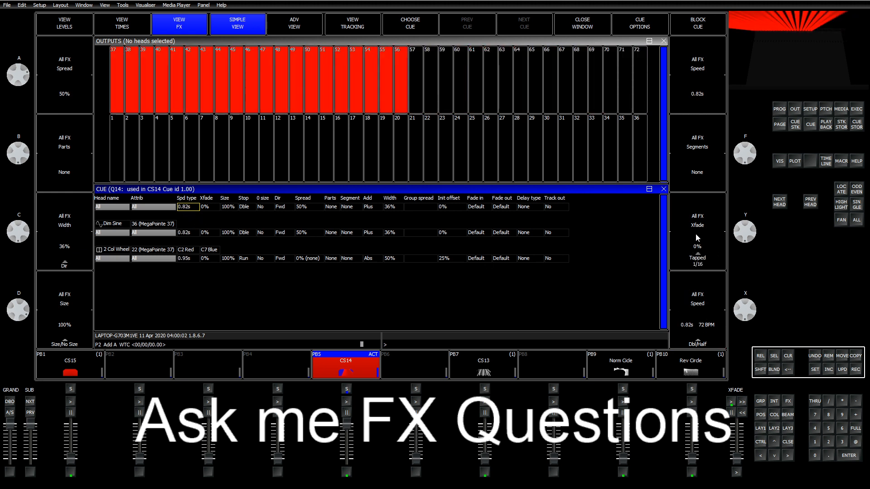
pyautogui.click(696, 238)
pyautogui.click(697, 238)
pyautogui.click(697, 238)
pyautogui.click(696, 238)
pyautogui.click(696, 238)
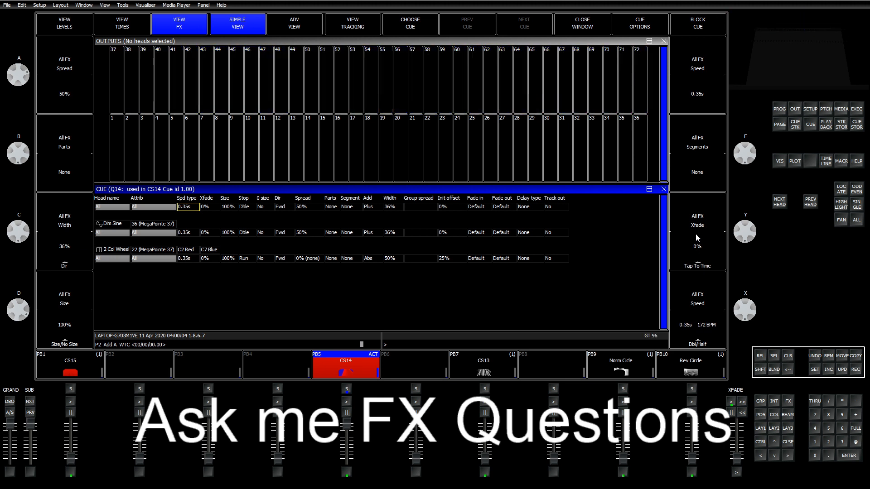
pyautogui.click(697, 238)
pyautogui.click(697, 238)
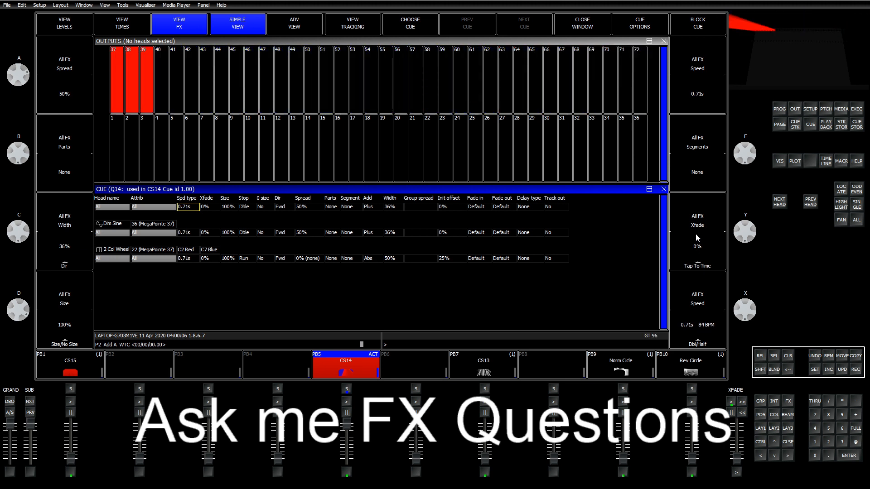
pyautogui.click(696, 238)
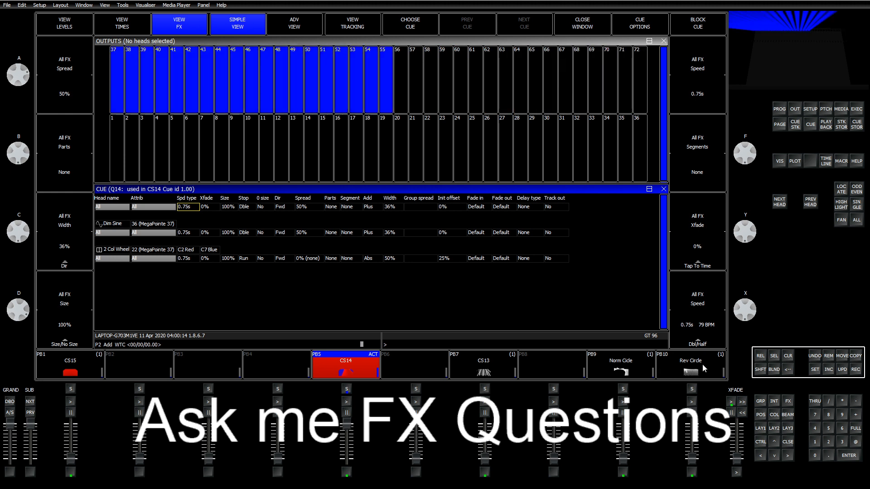
# Set the direction of all effects in the cue to Centre In.
pyautogui.click(284, 209)
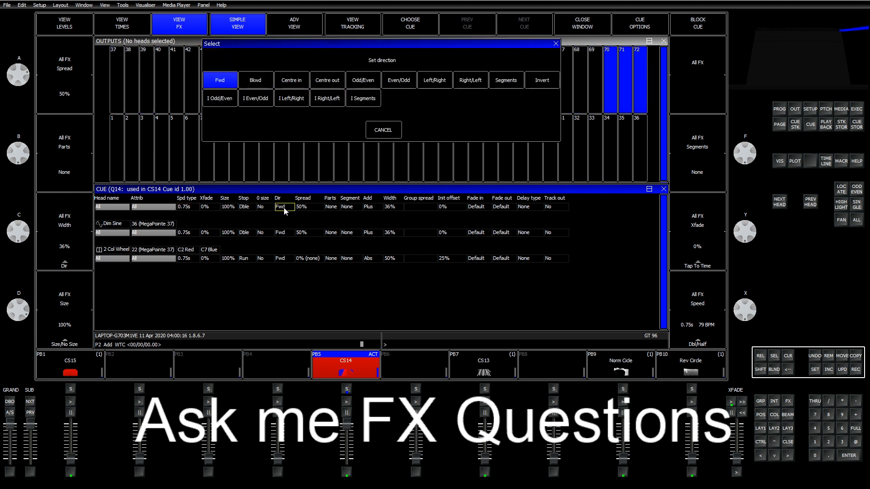
pyautogui.click(292, 80)
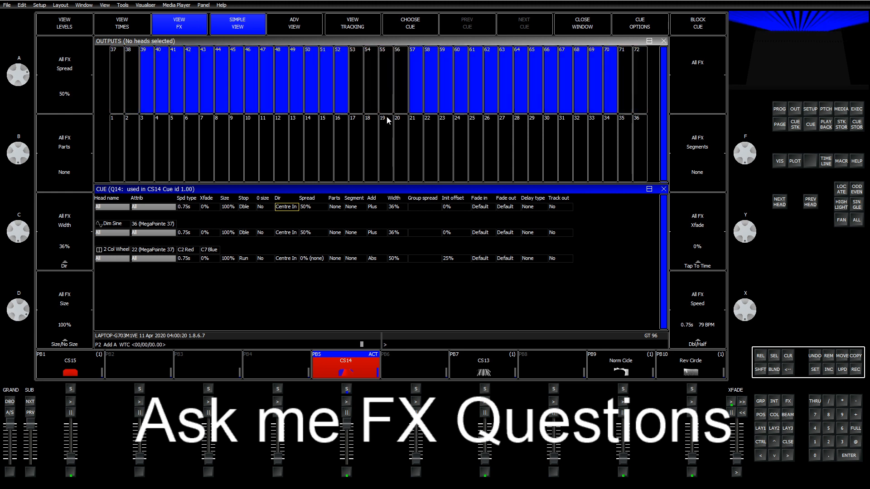
# Change the 2 Col Wheel effect's first colour to C3 Amber and its crossfade to 76%.
pyautogui.click(186, 250)
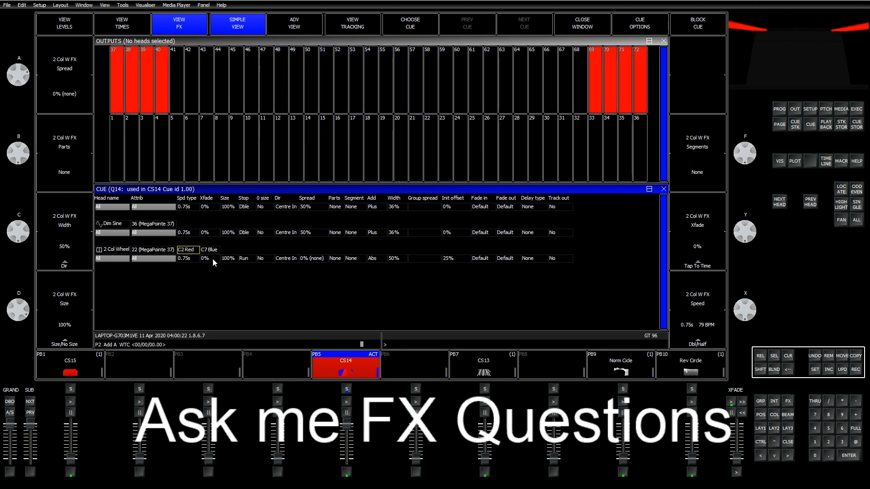
pyautogui.scroll(1, 228, 263)
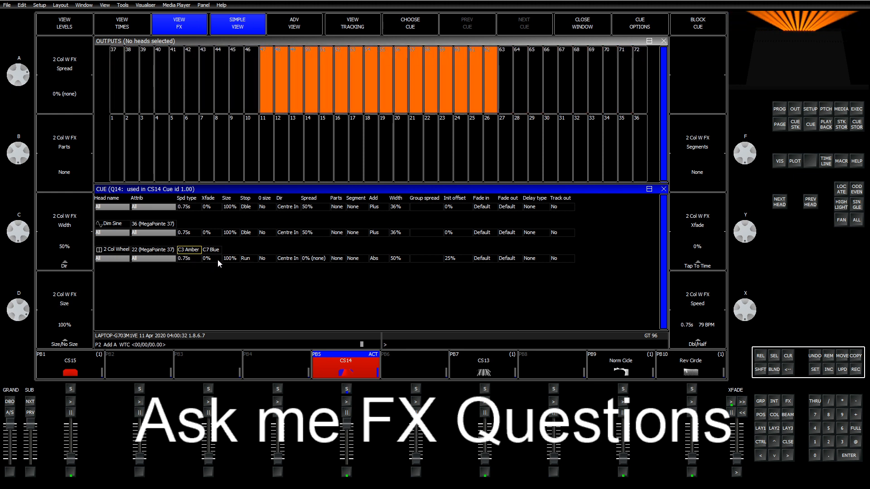
pyautogui.click(215, 259)
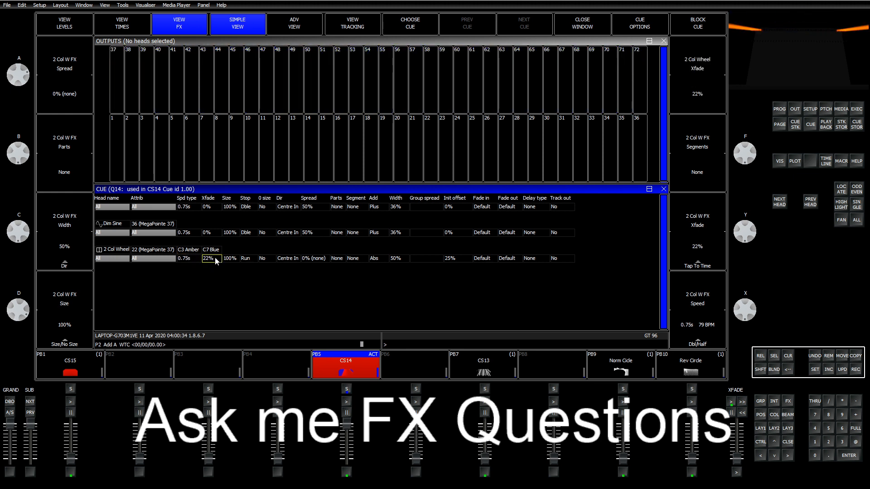
pyautogui.scroll(10, 215, 258)
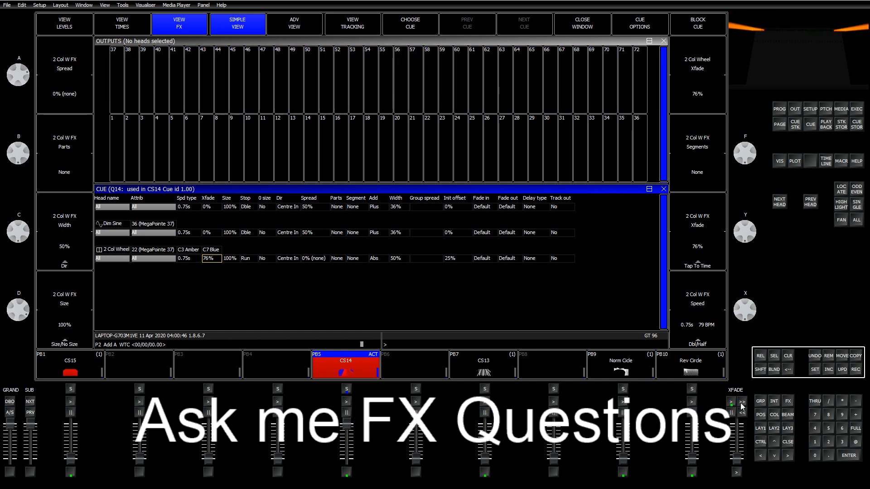
# Select the MegaPointe group and set its tilt to -29.
pyautogui.click(763, 430)
pyautogui.click(213, 57)
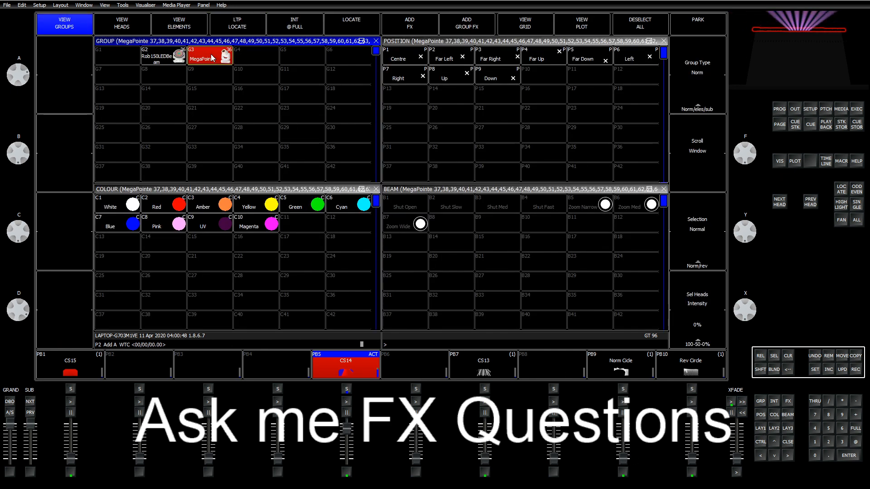
pyautogui.press('p')
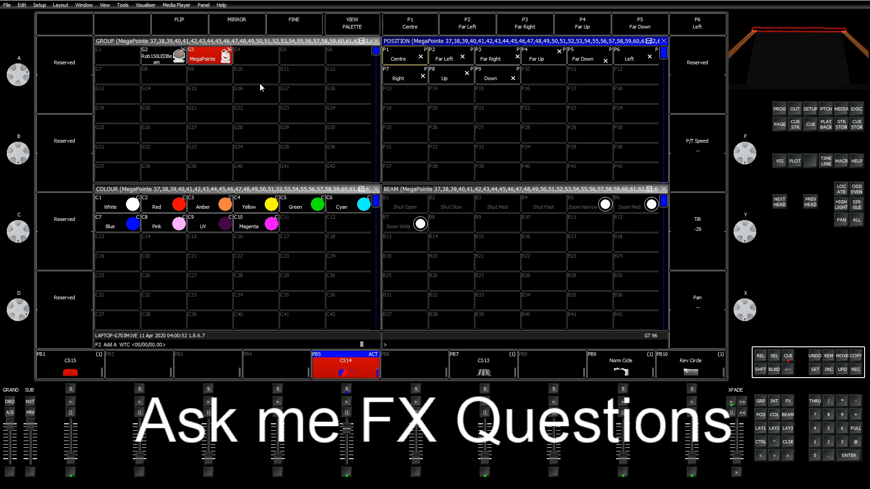
# Reopen the effects of playback 5's cue and set the 2 Col Wheel effect's crossfade to 40%.
pyautogui.click(339, 370)
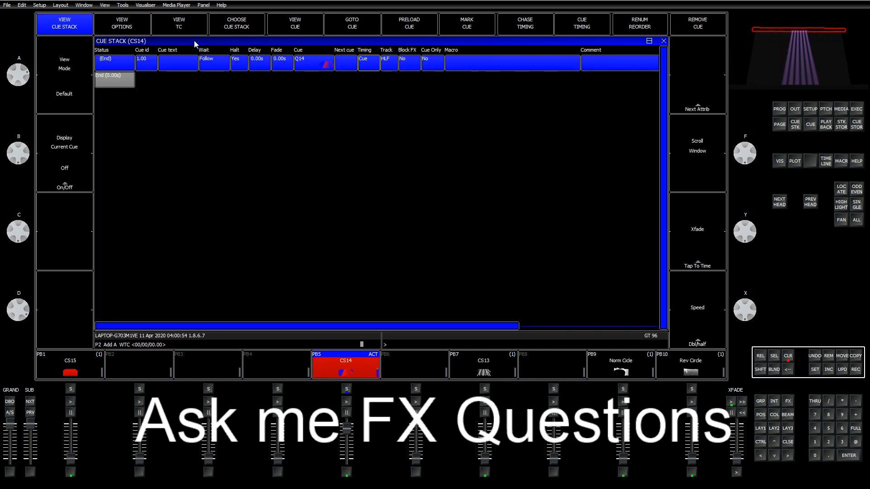
pyautogui.click(299, 63)
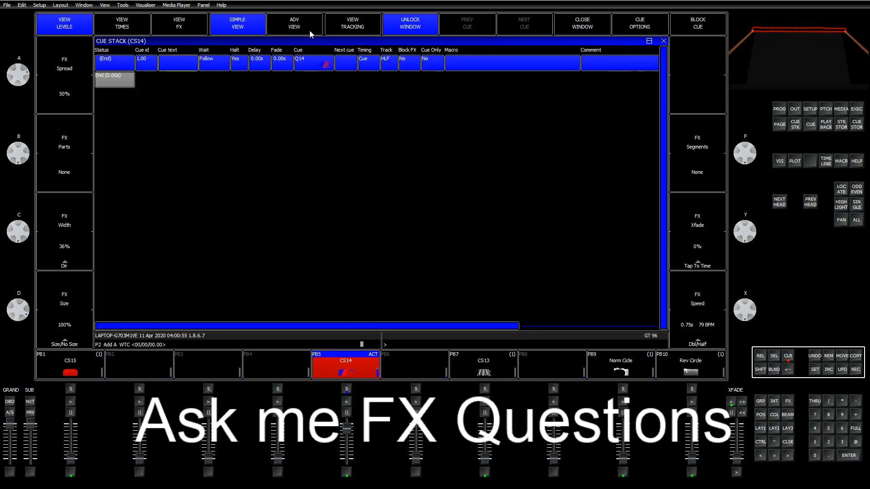
pyautogui.click(129, 28)
pyautogui.click(179, 24)
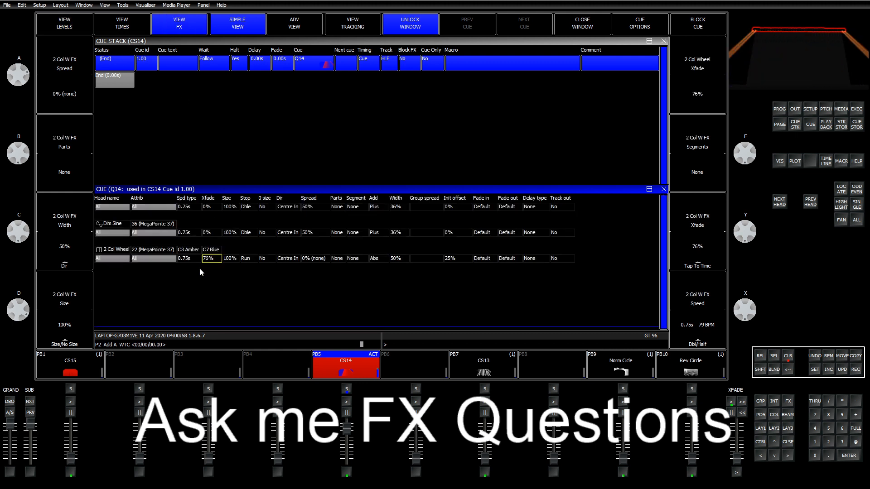
pyautogui.scroll(-17, 209, 262)
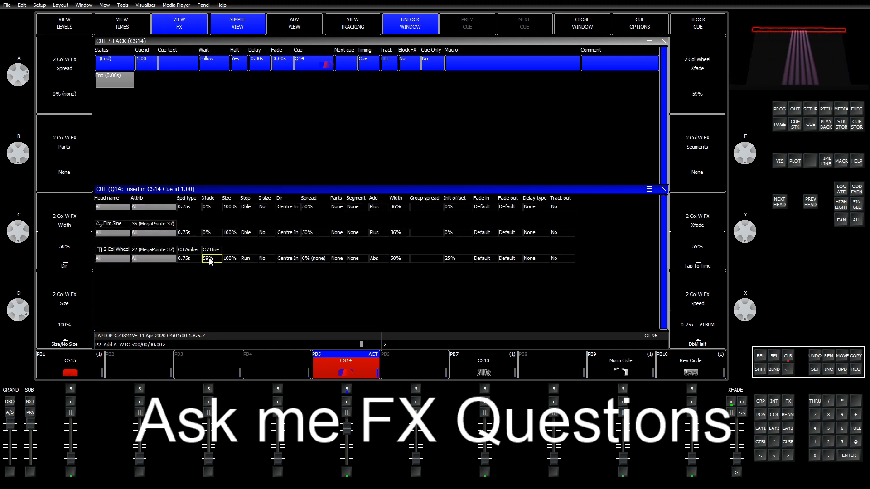
pyautogui.scroll(-7, 208, 260)
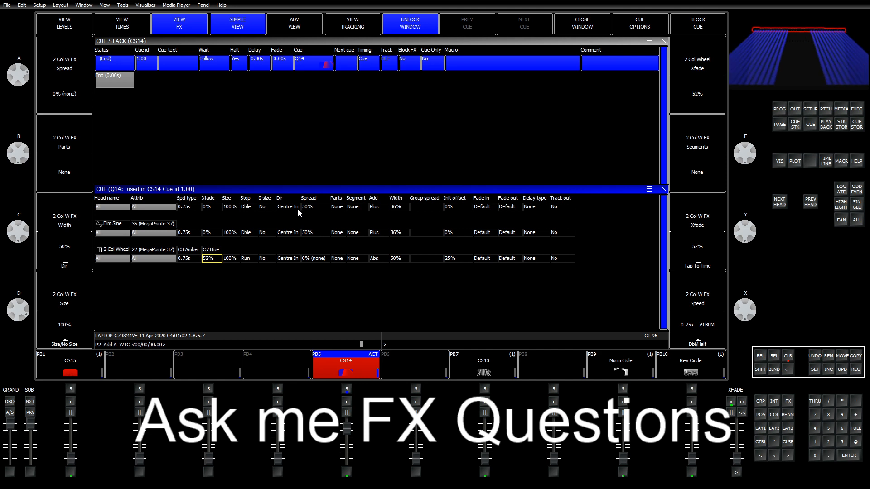
pyautogui.scroll(-10, 297, 210)
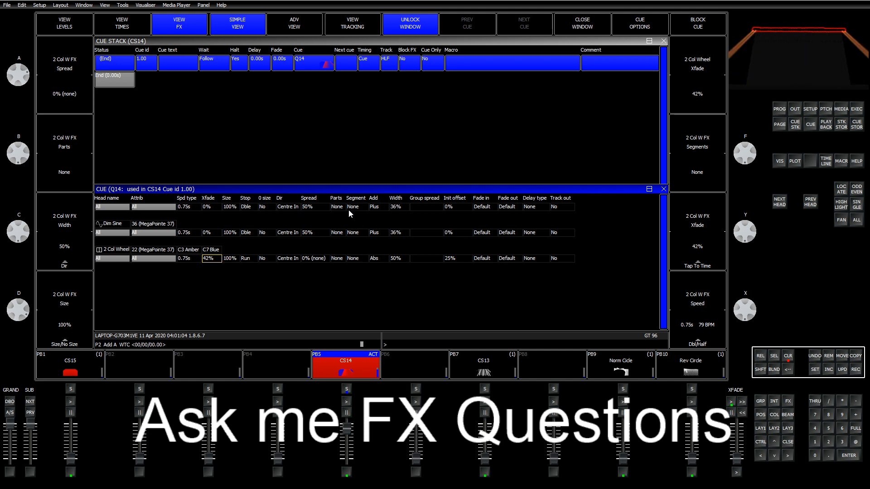
pyautogui.scroll(-2, 349, 210)
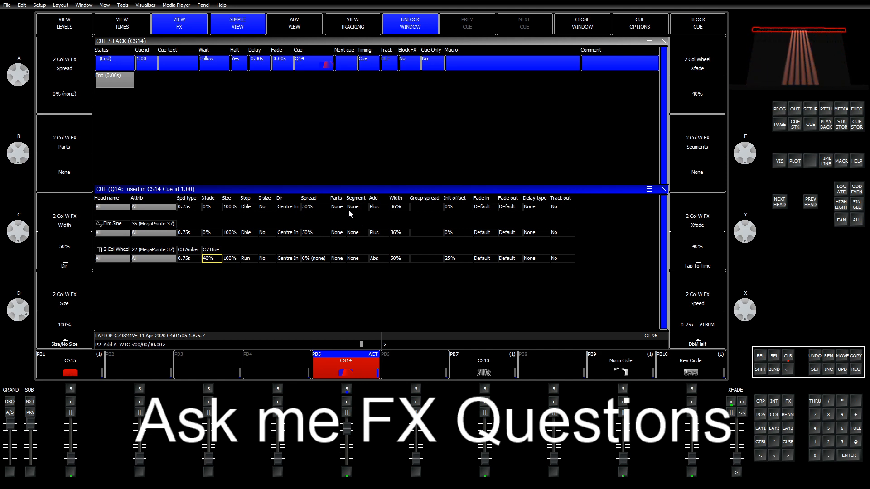
# Clear the MegaPointe programmer contents and reopen playback 5's cue stack.
pyautogui.click(788, 402)
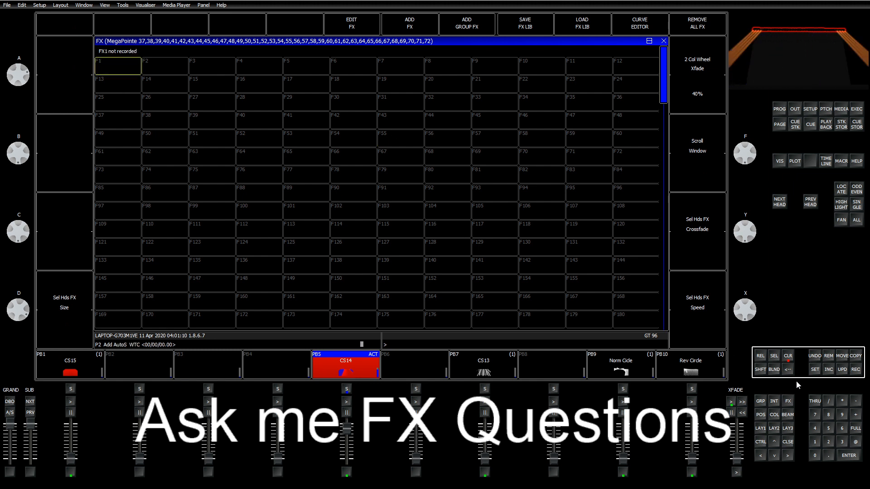
pyautogui.click(780, 112)
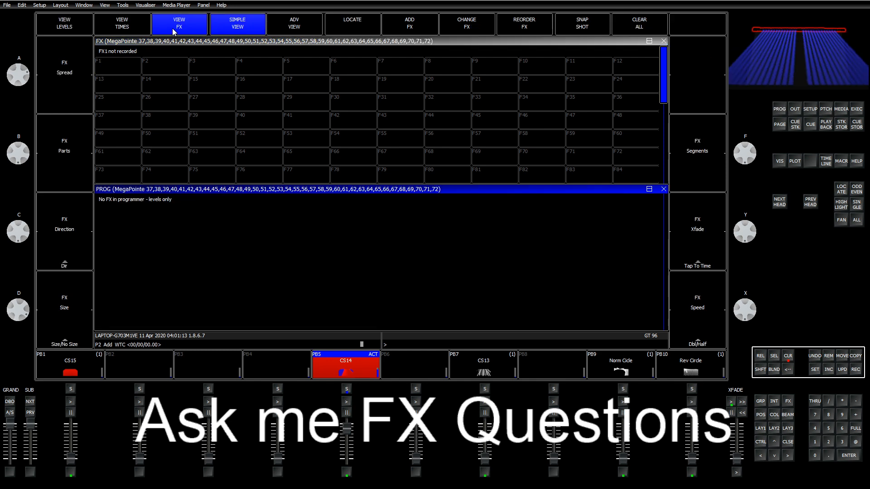
pyautogui.click(664, 41)
pyautogui.click(789, 356)
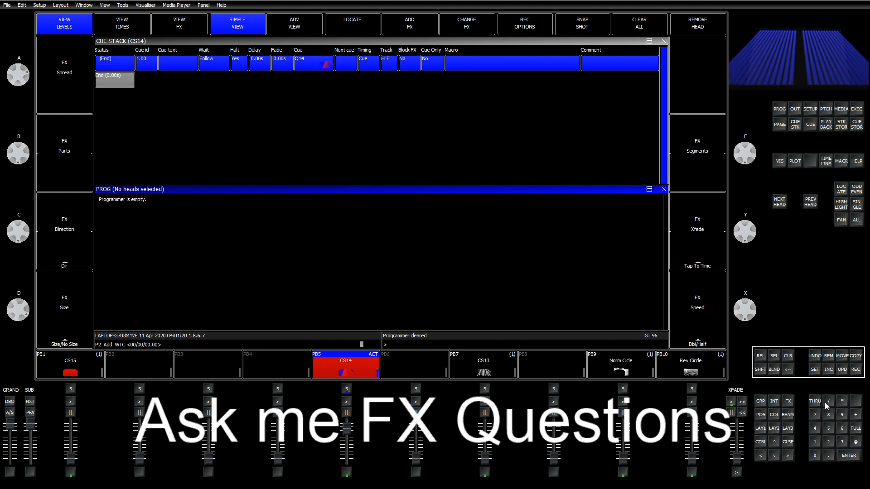
pyautogui.click(368, 370)
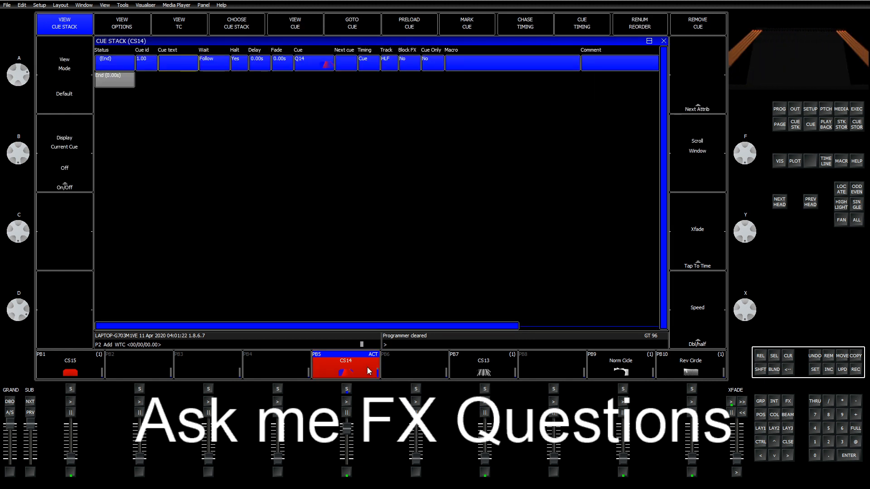
# Examine the playback settings in the setup, including the crossfade button function.
pyautogui.click(811, 110)
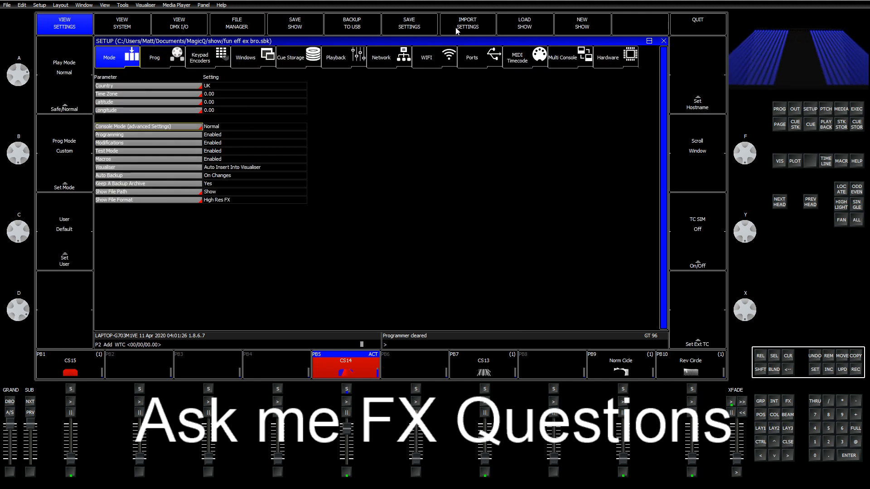
pyautogui.click(204, 60)
pyautogui.click(293, 56)
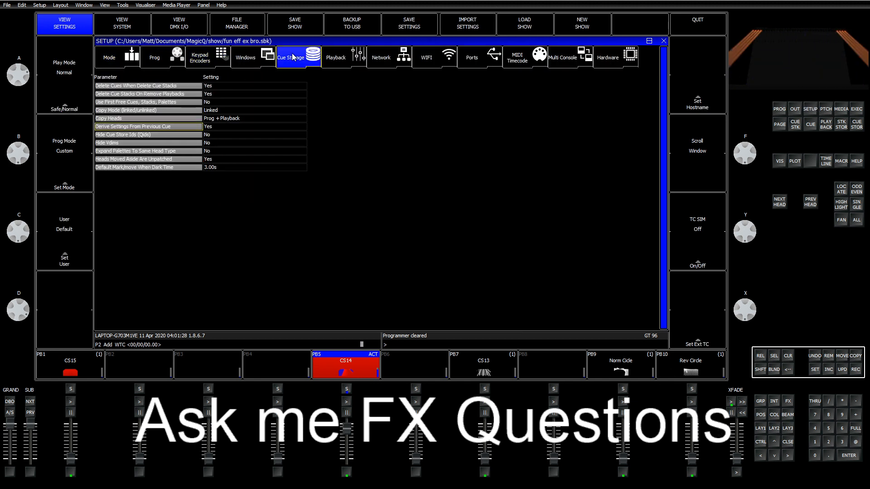
pyautogui.click(345, 59)
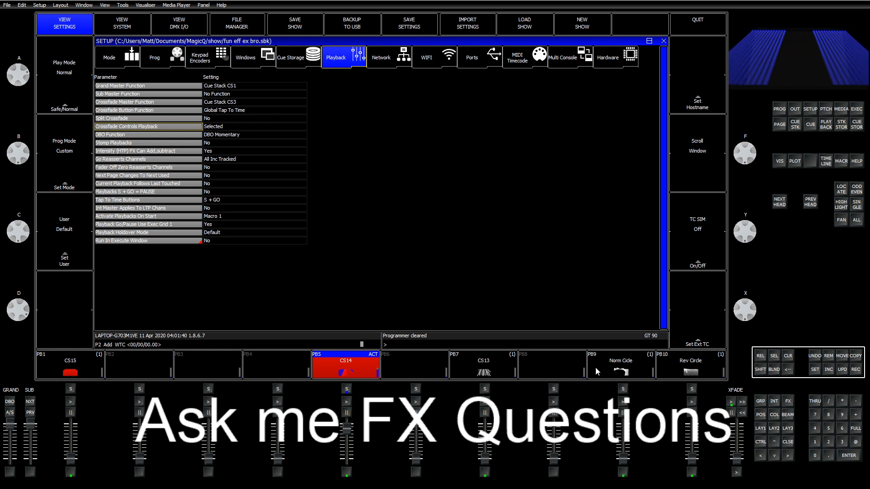
# Include playback 5's cue in the programmer and record its effects as FX palette F13.
pyautogui.click(828, 370)
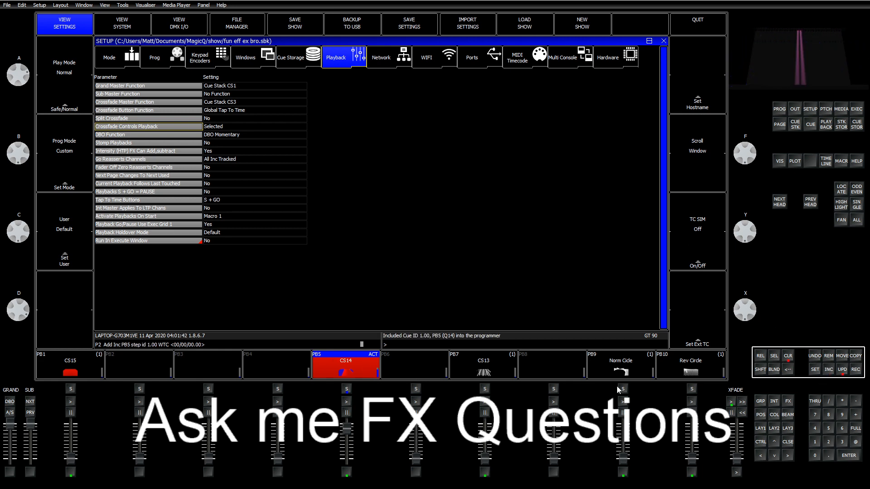
pyautogui.click(788, 401)
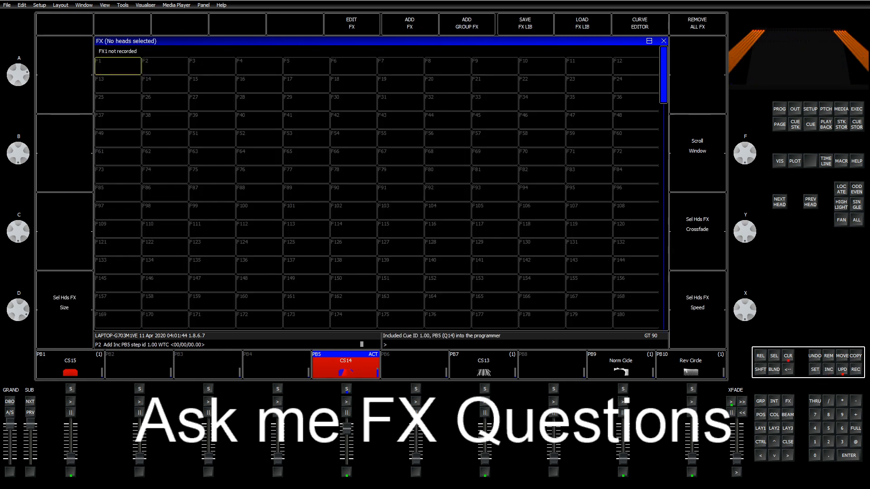
pyautogui.click(855, 371)
pyautogui.click(117, 84)
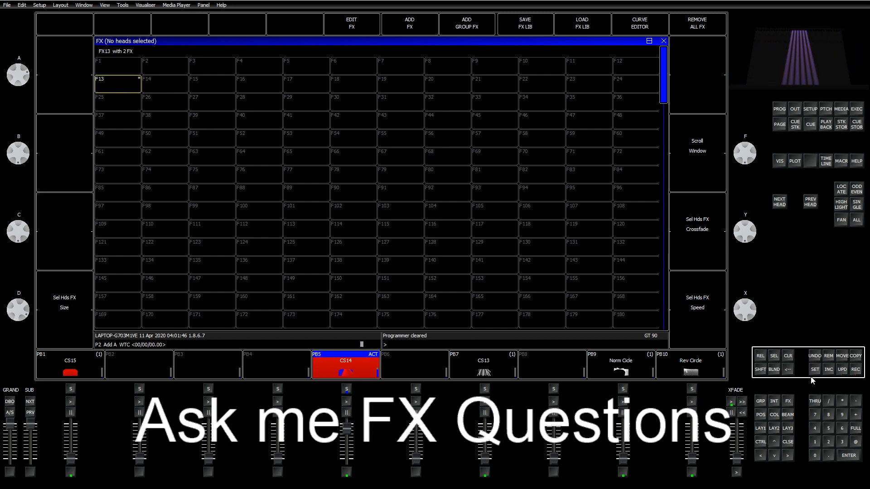
# Name the FX palette F13 "dim colour".
pyautogui.click(131, 92)
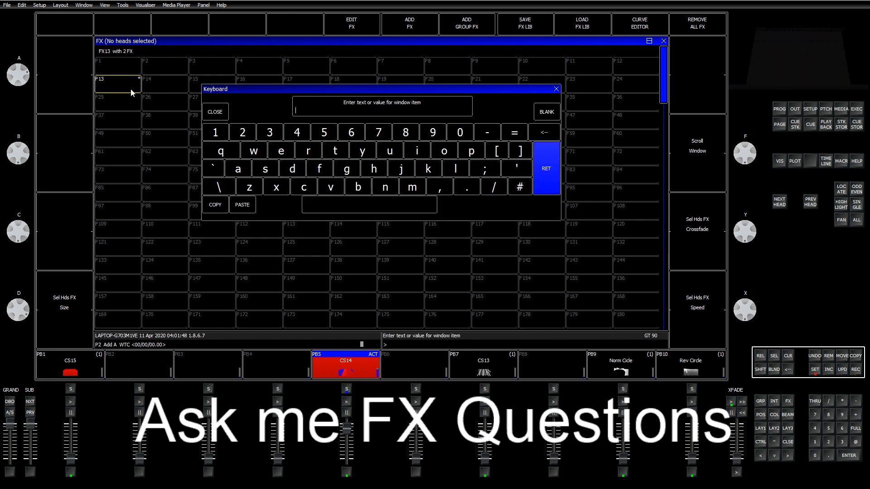
pyautogui.write('dim colour')
pyautogui.press('Return')
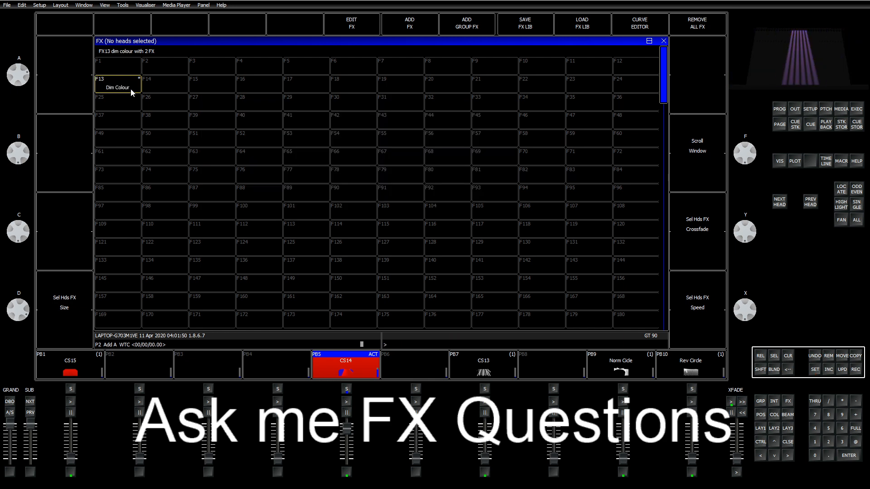
# Release playback 5, try the Dim Colour palette on the Rob150LEDBeam group, and clear the programmer.
pyautogui.click(762, 428)
pyautogui.moveTo(346, 429); pyautogui.dragTo(346, 460)
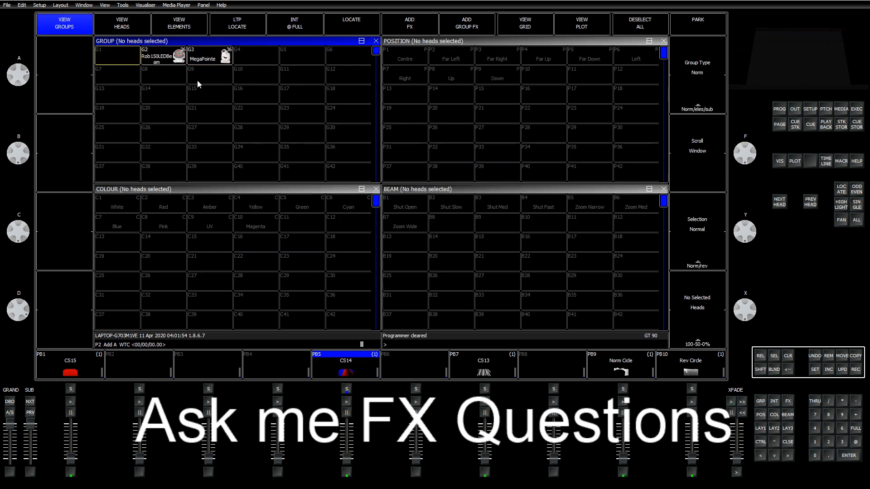
pyautogui.click(154, 61)
pyautogui.click(789, 404)
pyautogui.click(130, 88)
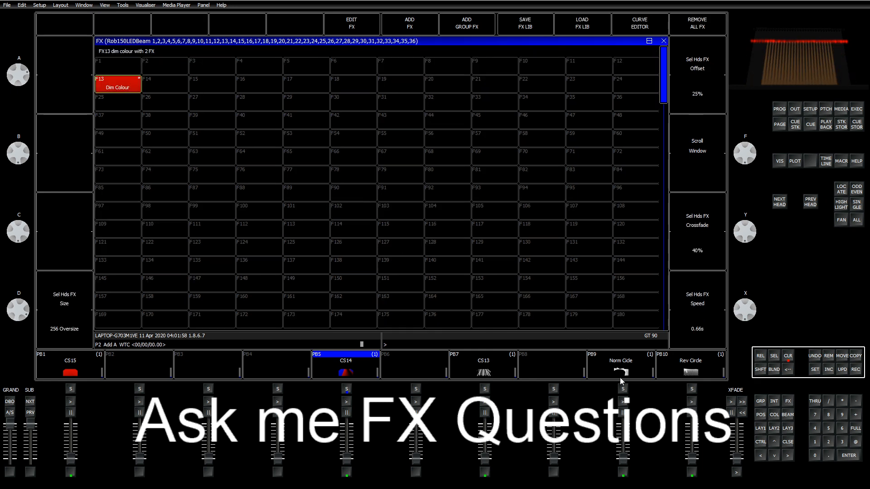
pyautogui.click(789, 356)
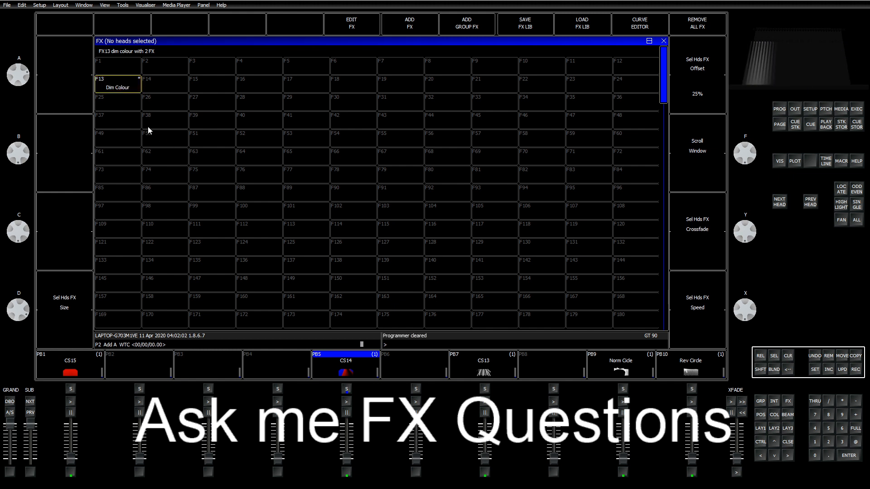